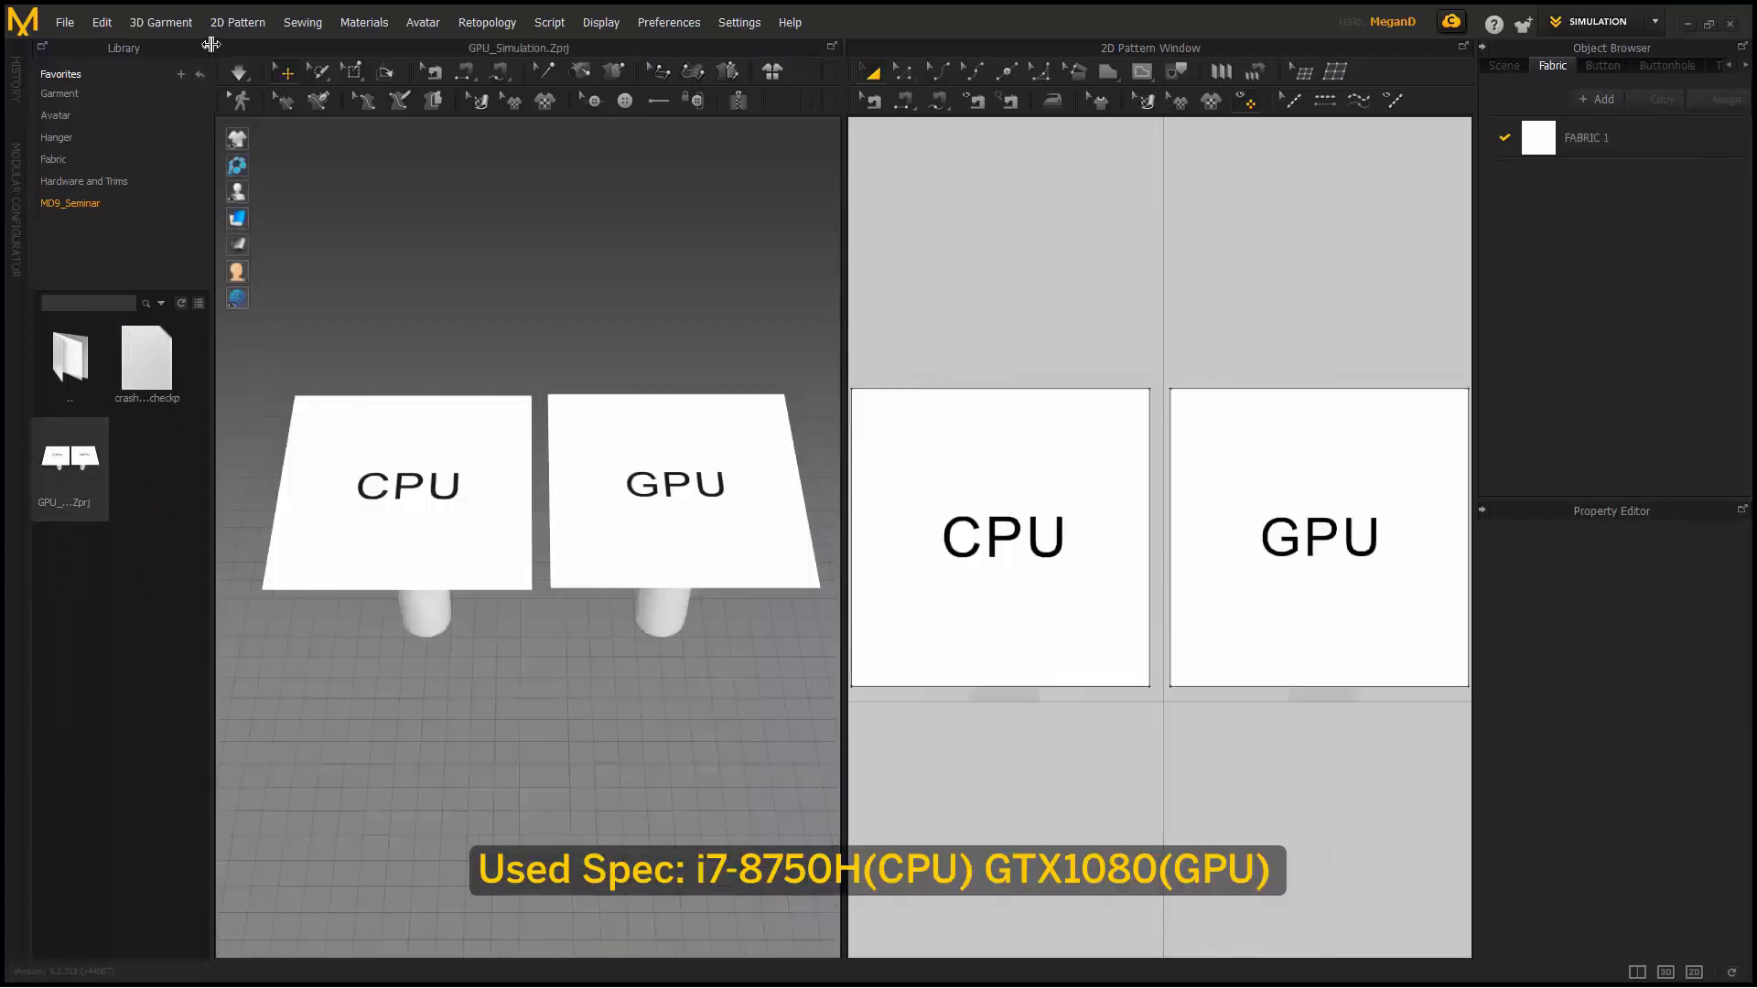
- Enlarge the 3D view to the full workspace, select the sheets, and switch to mesh display
{"action": "left_click", "coordinate": [1665, 972]}
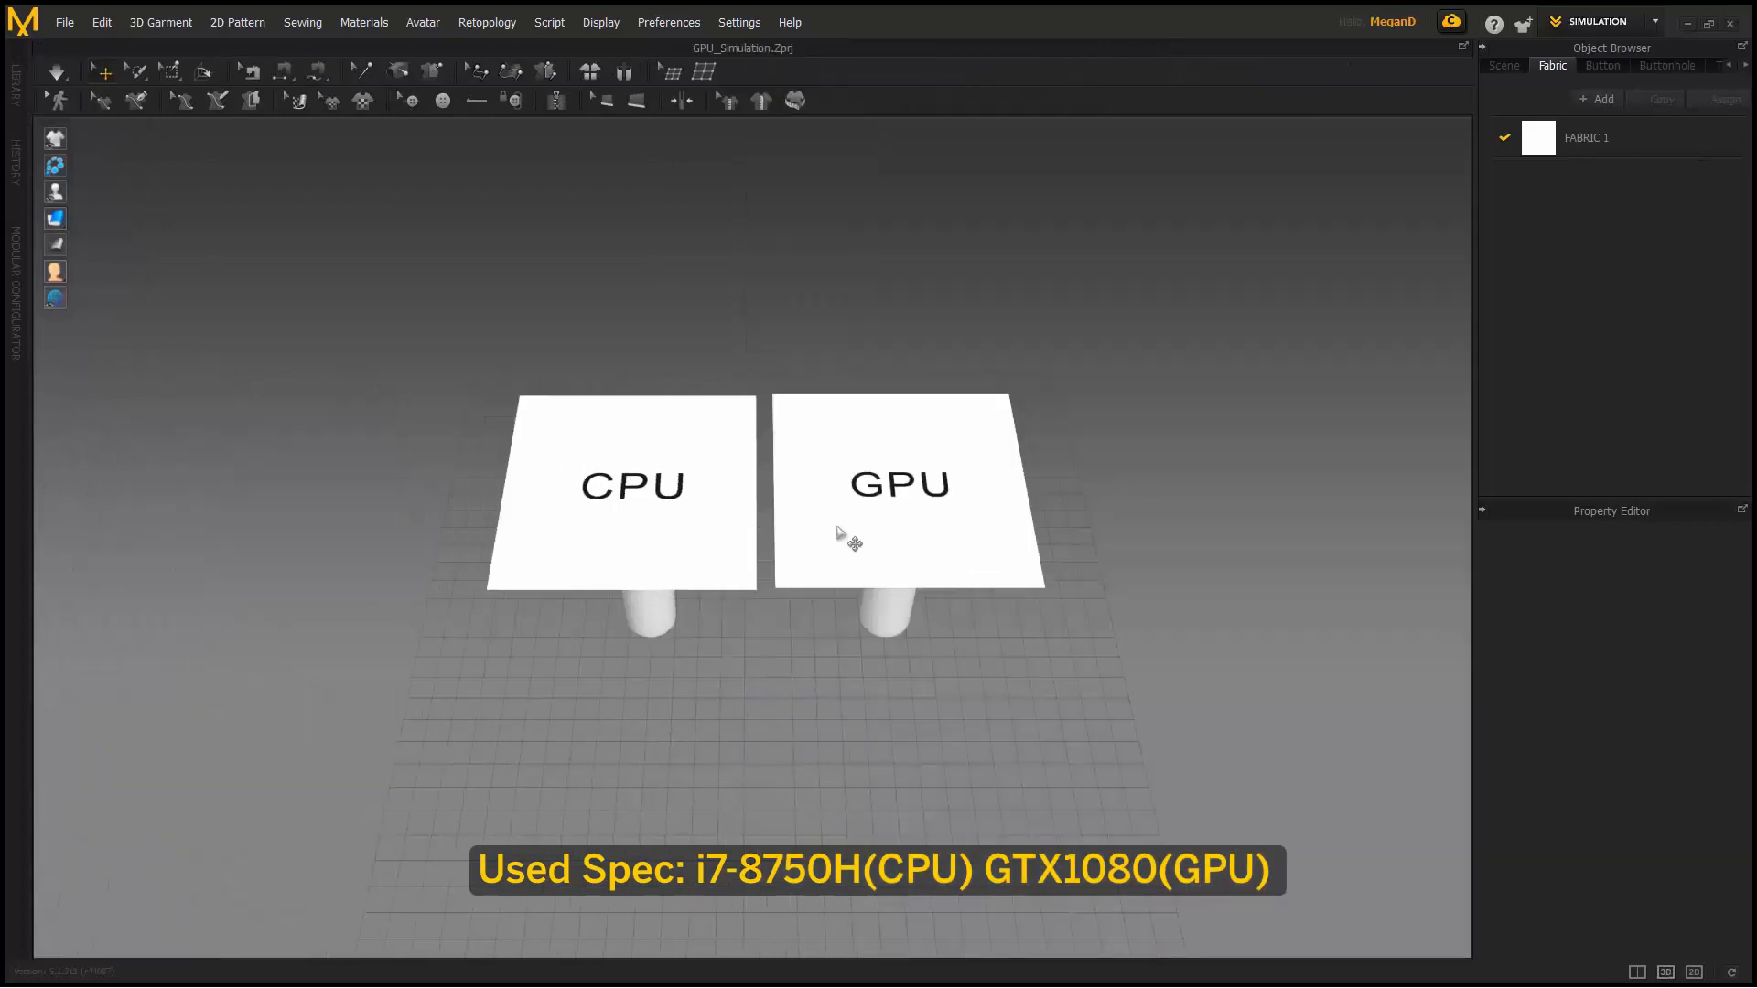
{"action": "scroll", "coordinate": [838, 535], "scroll_direction": "up", "scroll_amount": 4}
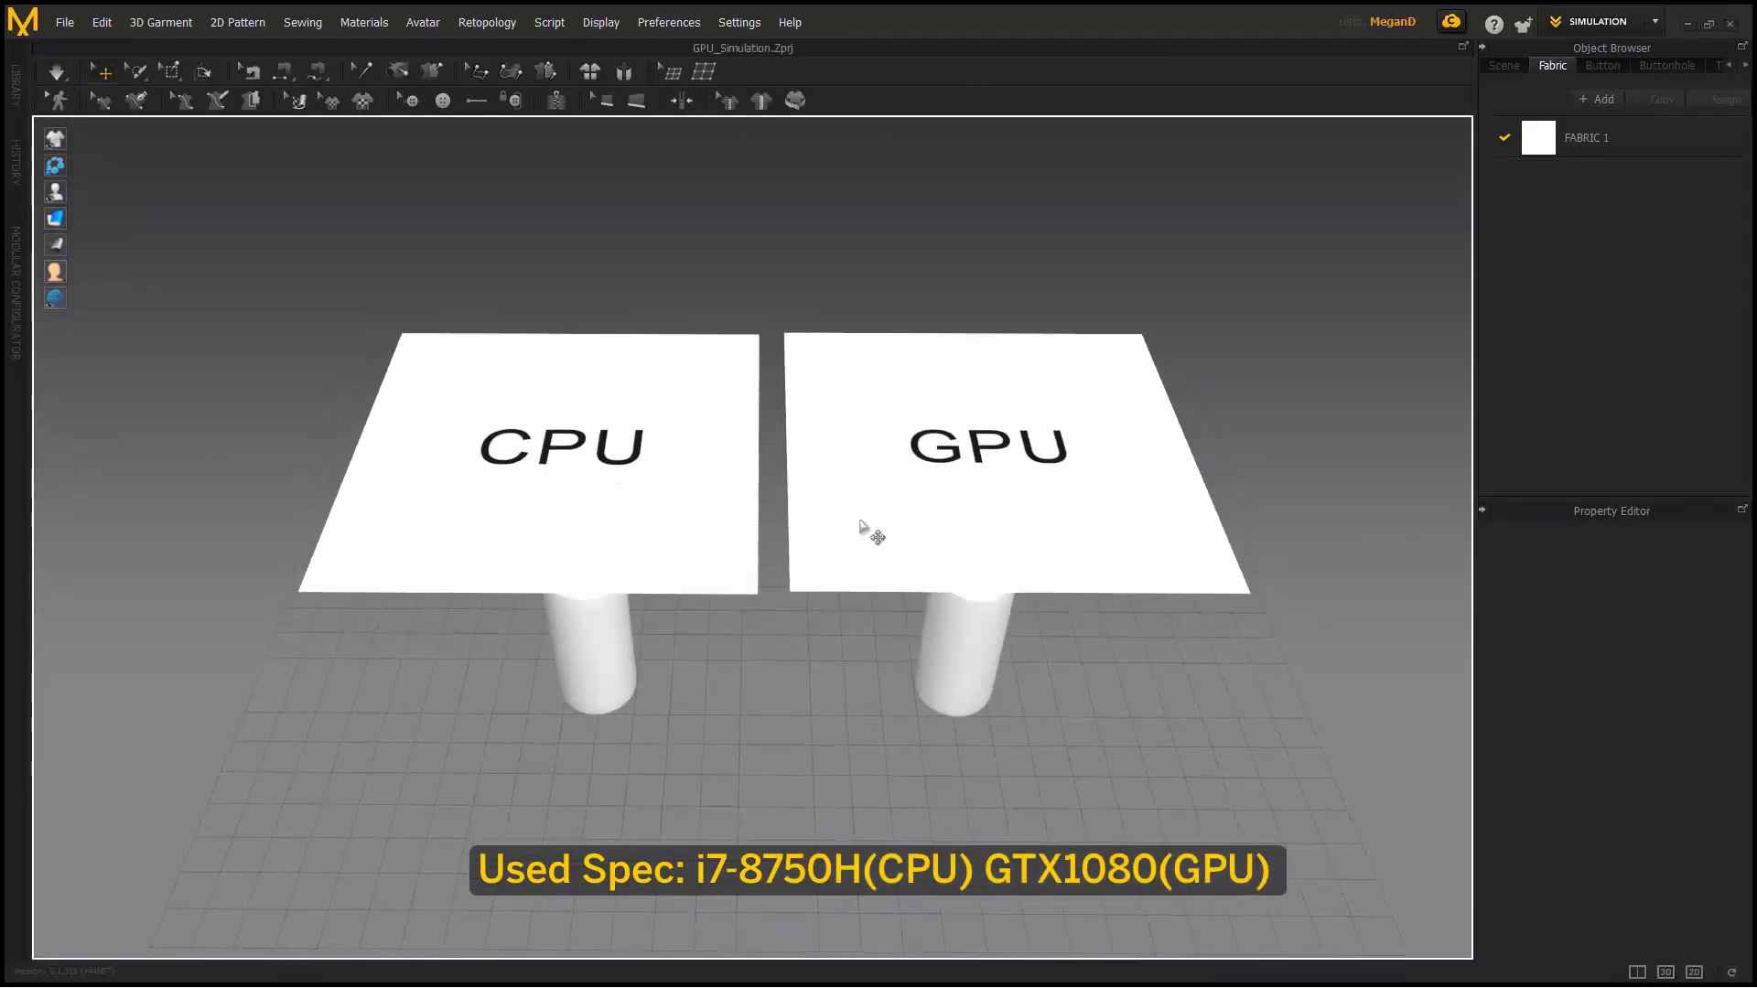
{"action": "left_click", "coordinate": [869, 504]}
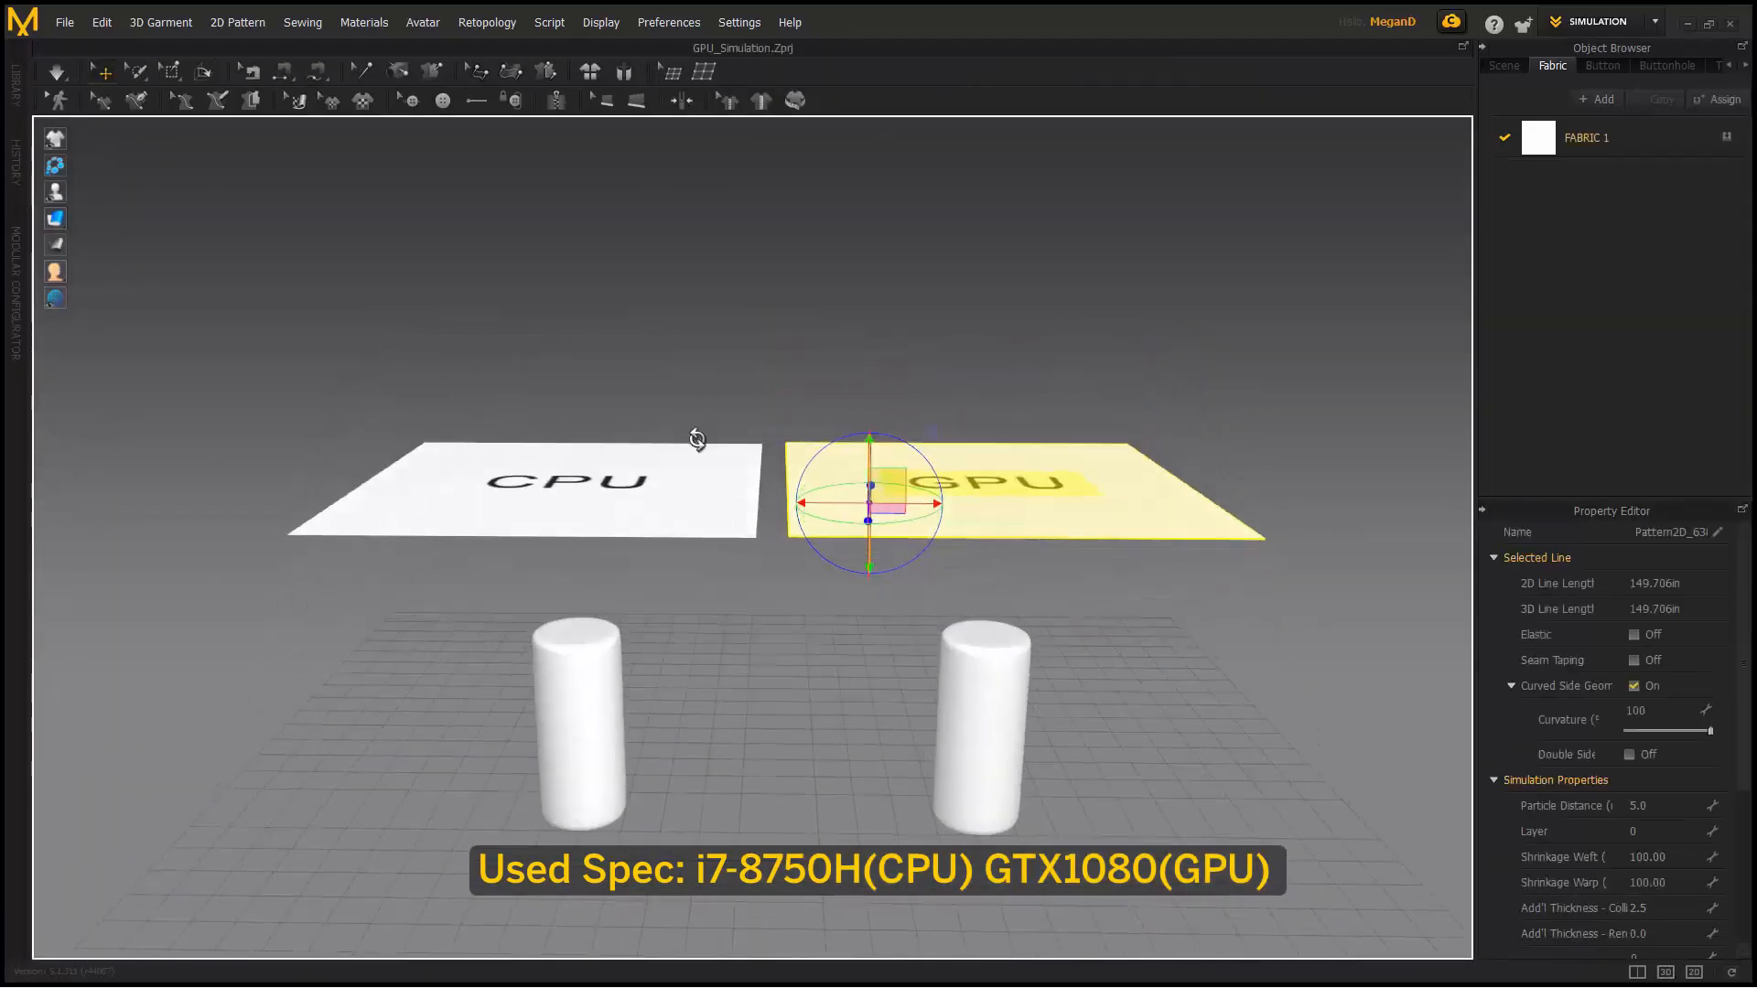
{"action": "left_click", "coordinate": [691, 506]}
{"action": "mouse_move", "coordinate": [58, 217]}
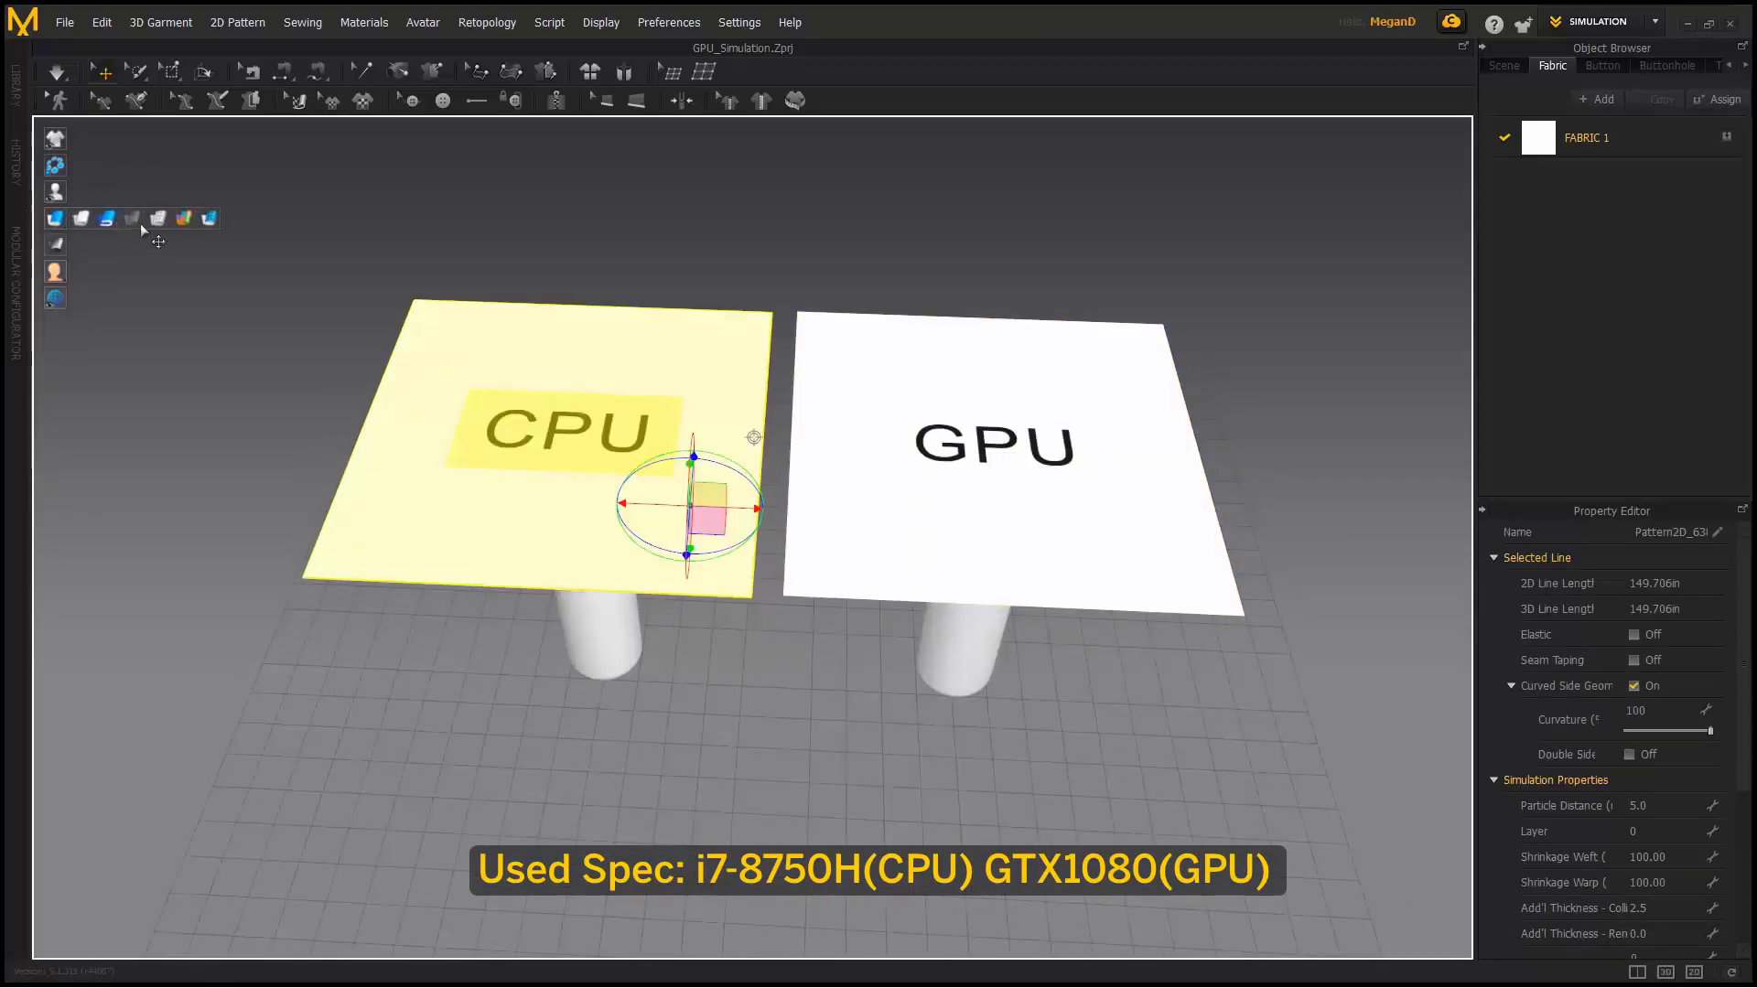
{"action": "left_click", "coordinate": [159, 220]}
- Zoom in on the CPU sheet's triangle mesh, pan across both sheets, then restore textured display
{"action": "scroll", "coordinate": [275, 375], "scroll_direction": "up", "scroll_amount": 10}
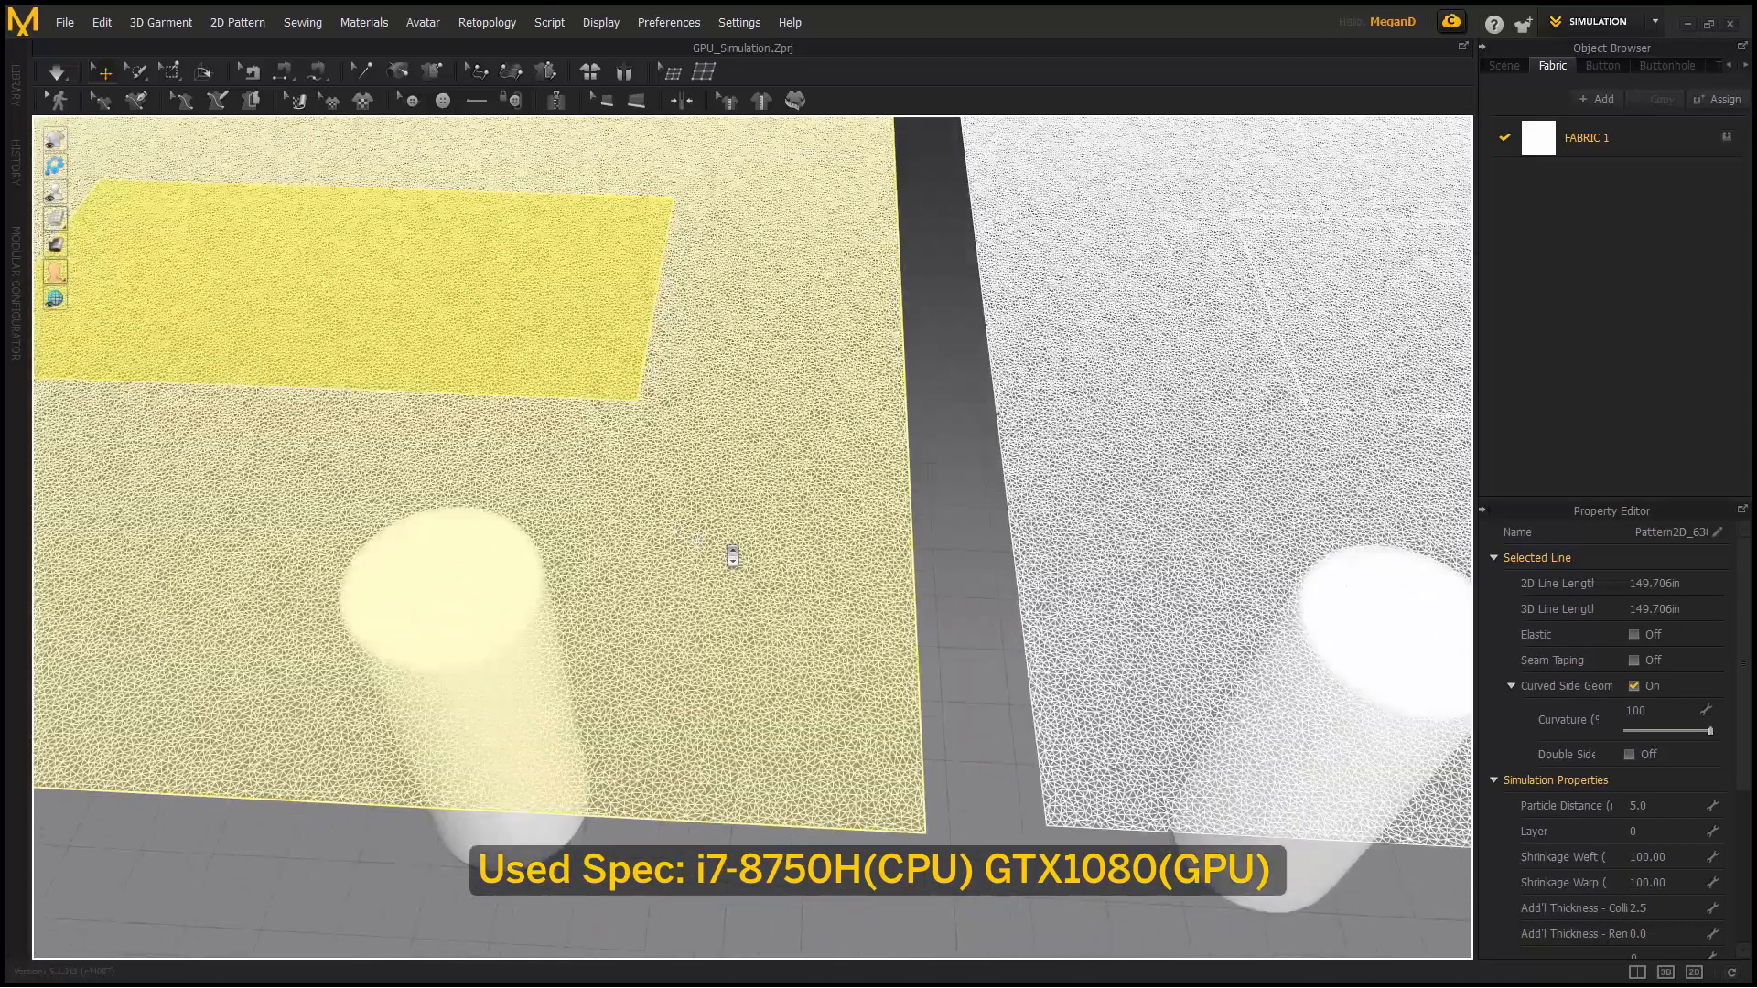
{"action": "scroll", "coordinate": [732, 555], "scroll_direction": "up", "scroll_amount": 5}
{"action": "left_click", "coordinate": [810, 558]}
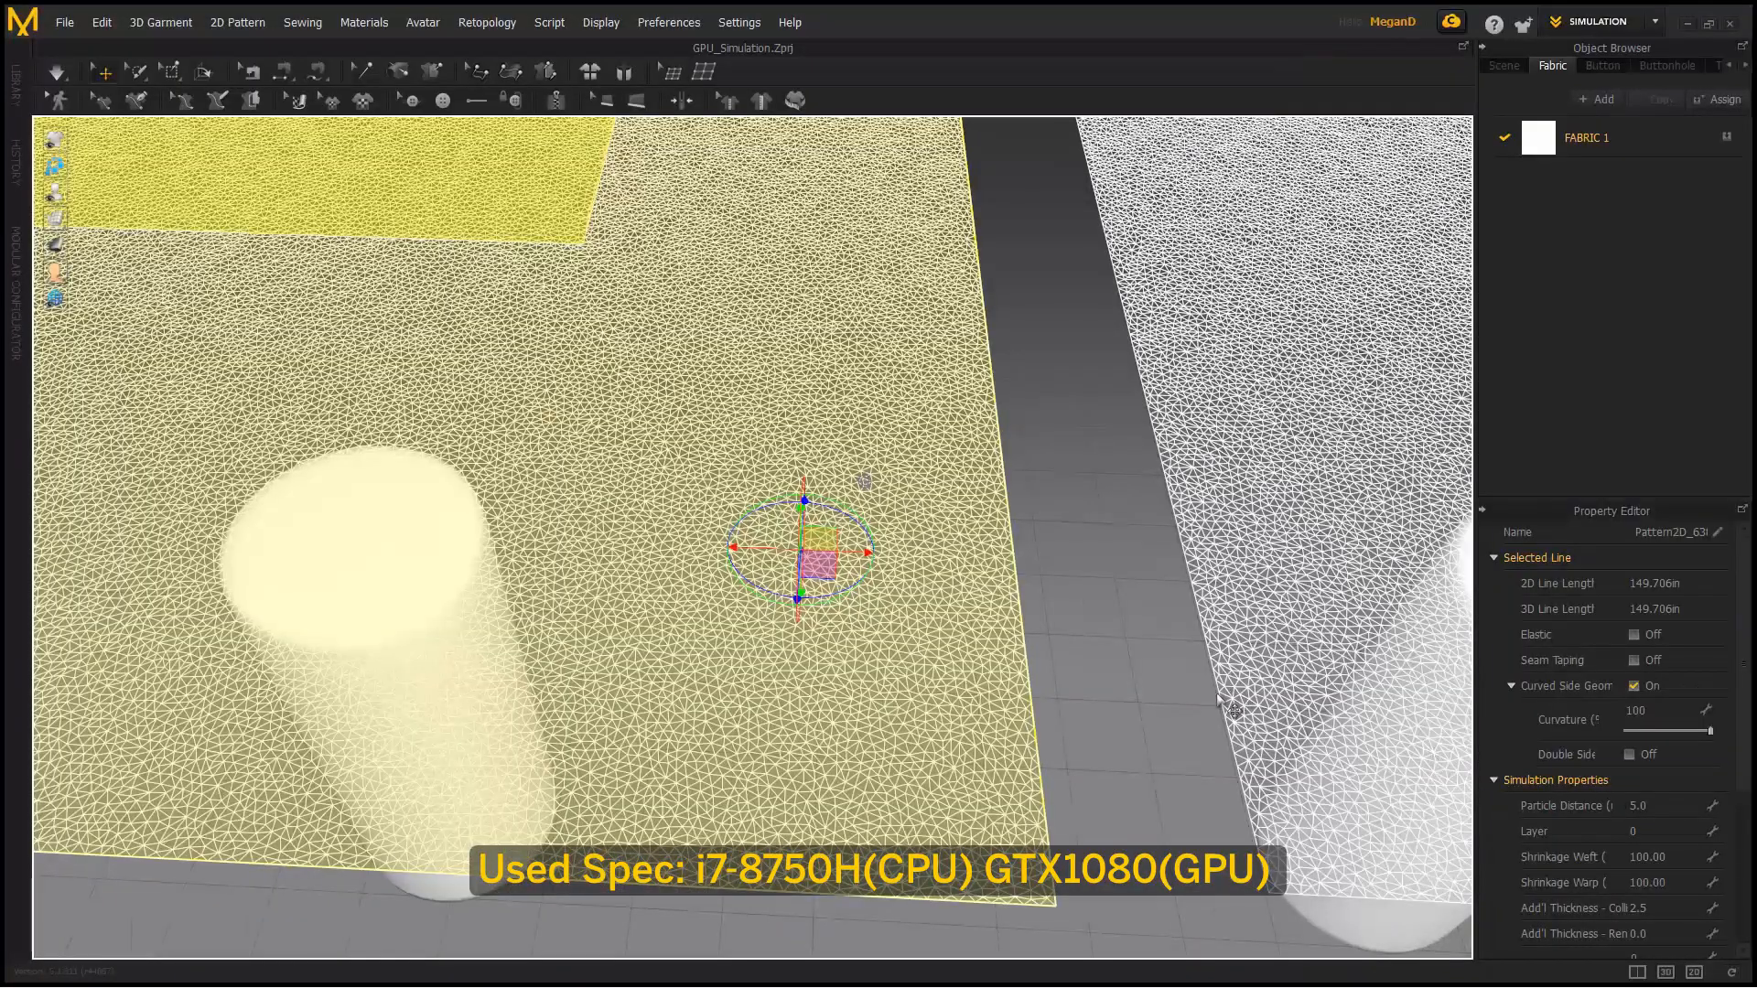
{"action": "scroll", "coordinate": [1102, 647], "scroll_direction": "down", "scroll_amount": 4}
{"action": "middle_click_drag", "start_coordinate": [925, 540], "coordinate": [666, 374]}
{"action": "scroll", "coordinate": [672, 380], "scroll_direction": "down", "scroll_amount": 3}
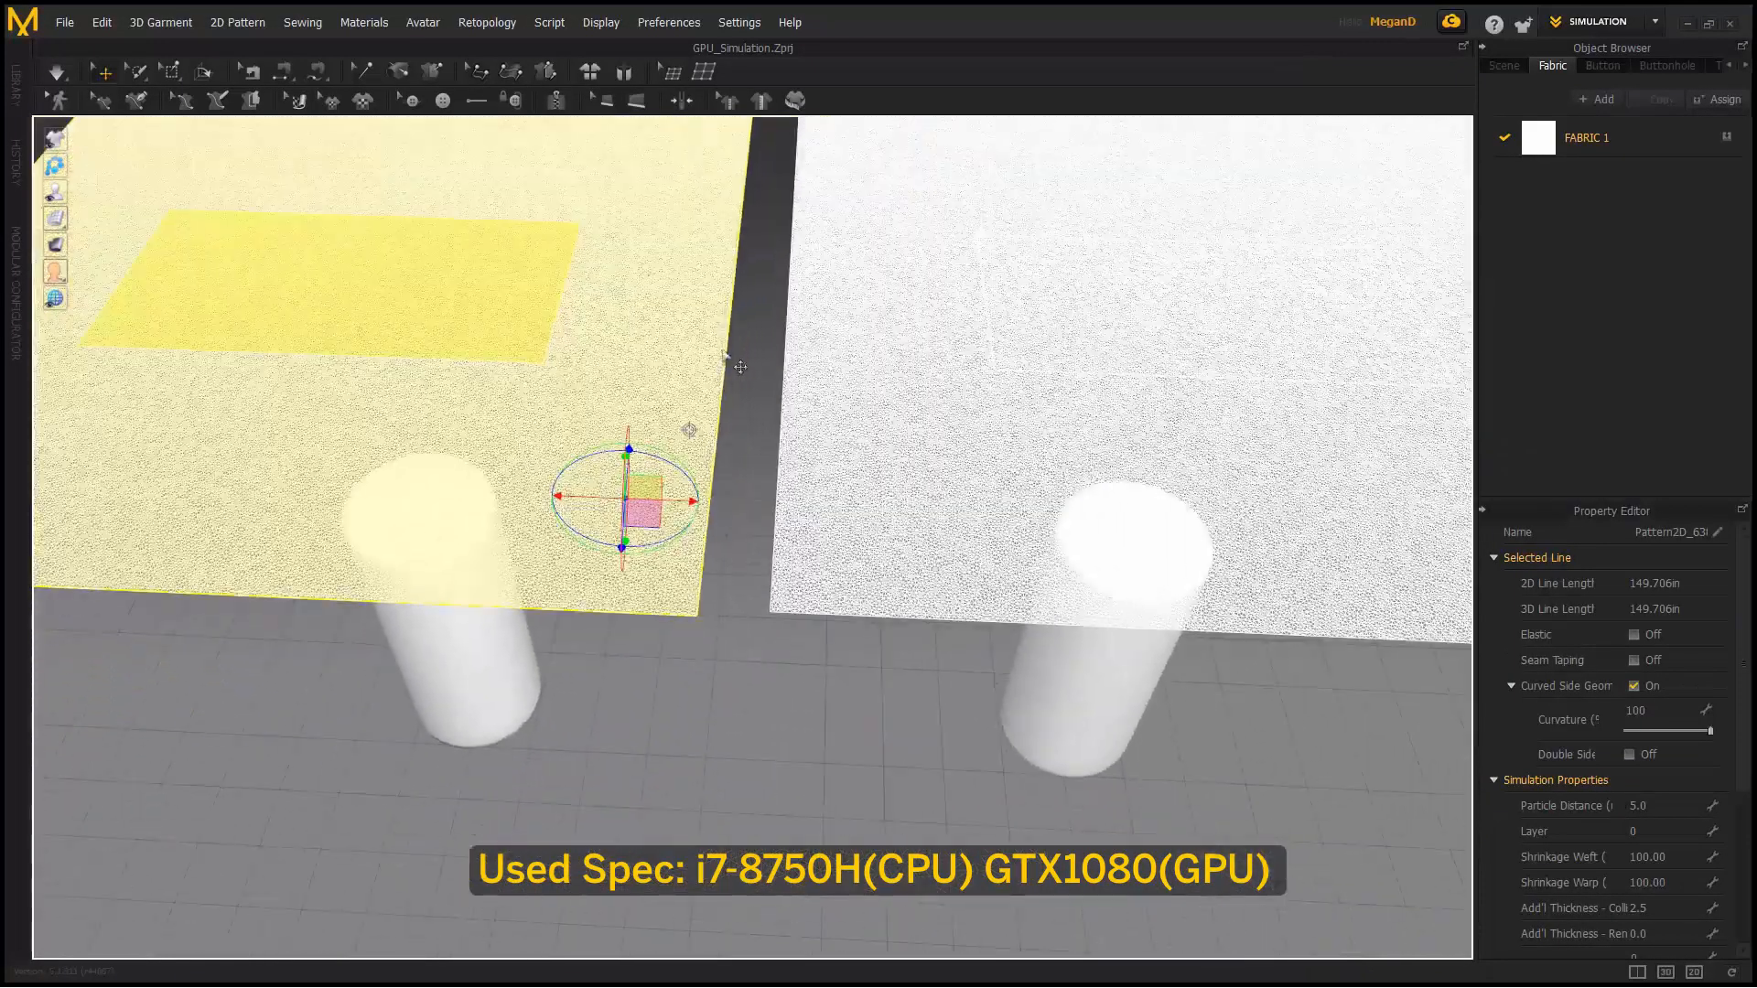
{"action": "left_click", "coordinate": [100, 218]}
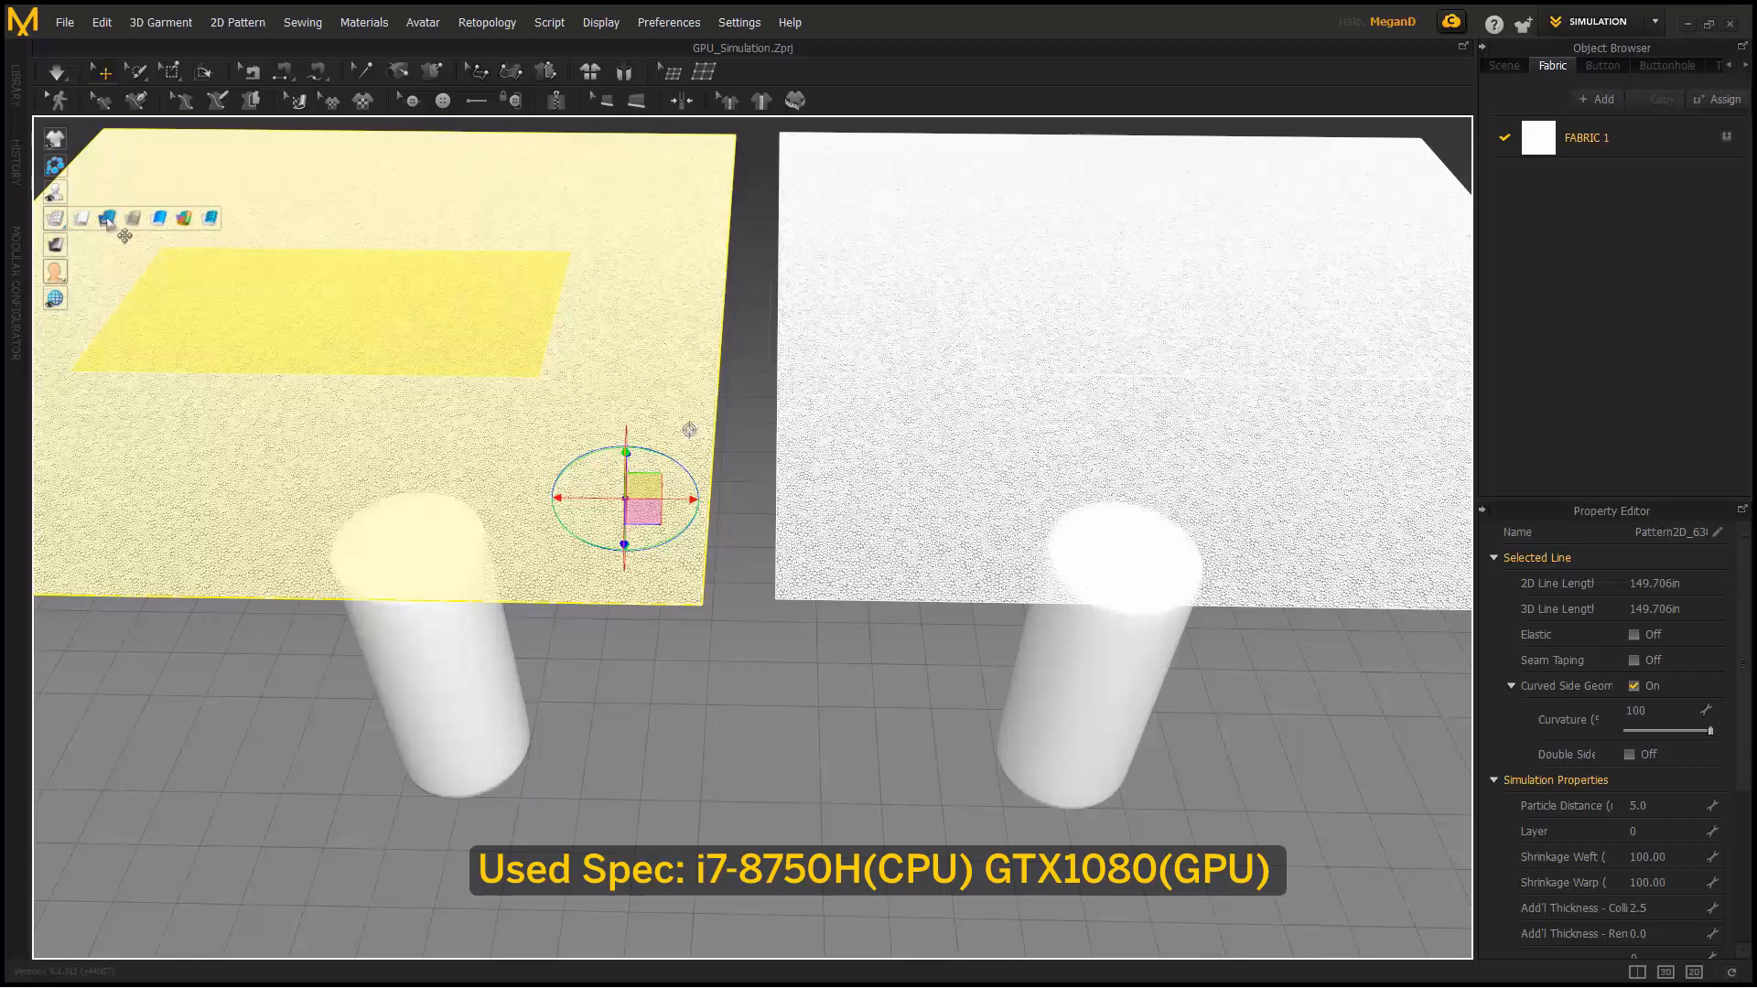
- Deactivate the GPU sheet (Pattern Only) so it stays out of the simulation
{"action": "right_click", "coordinate": [978, 373]}
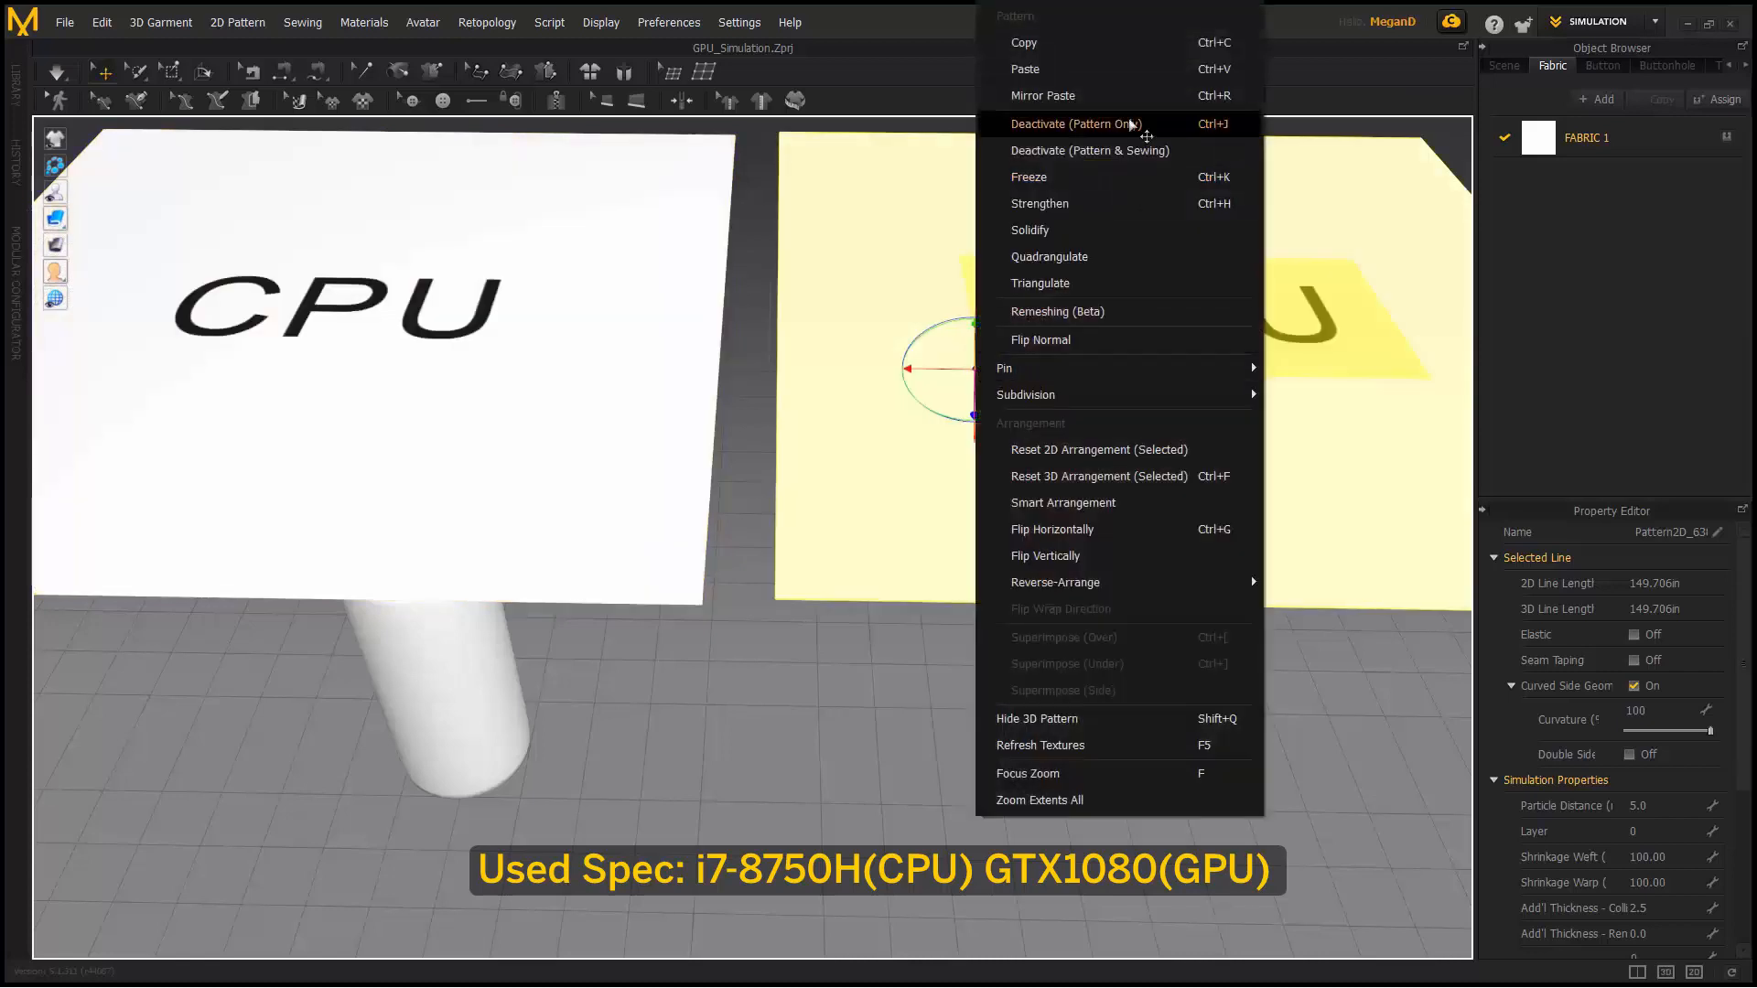
{"action": "left_click", "coordinate": [1133, 136]}
{"action": "scroll", "coordinate": [1003, 481], "scroll_direction": "down", "scroll_amount": 5}
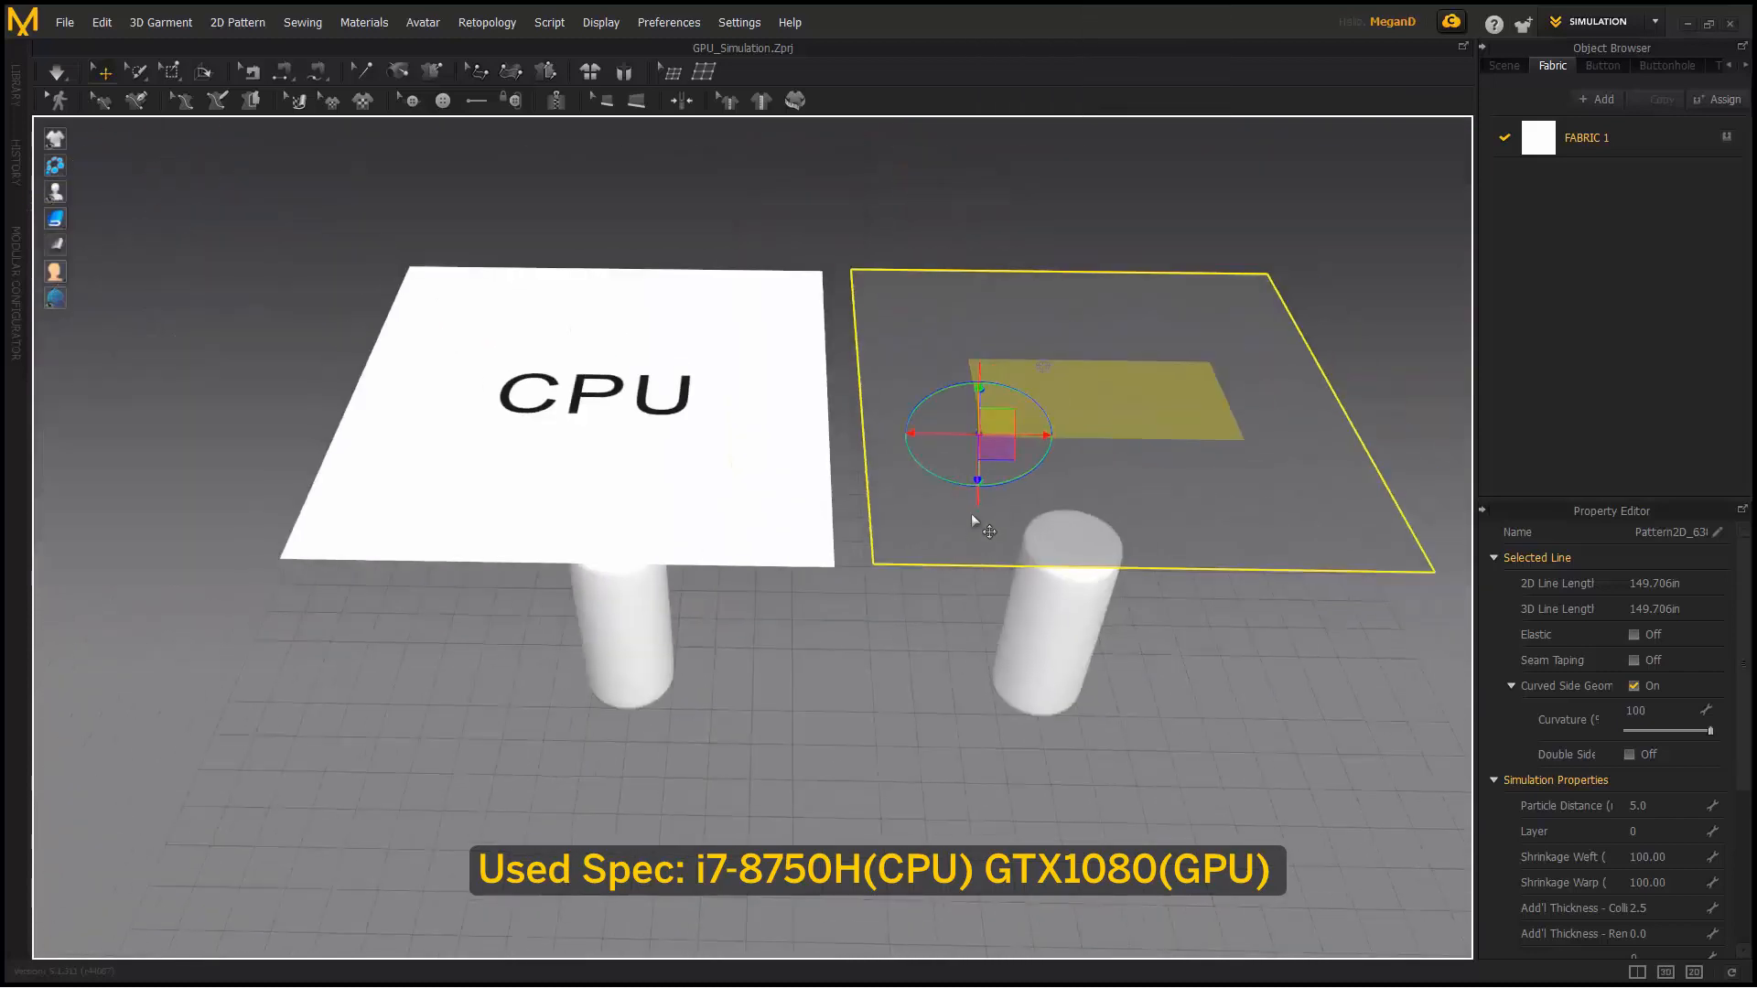
- Run the simulation and watch the CPU sheet drape over the left cylinder
{"action": "left_click", "coordinate": [57, 72]}
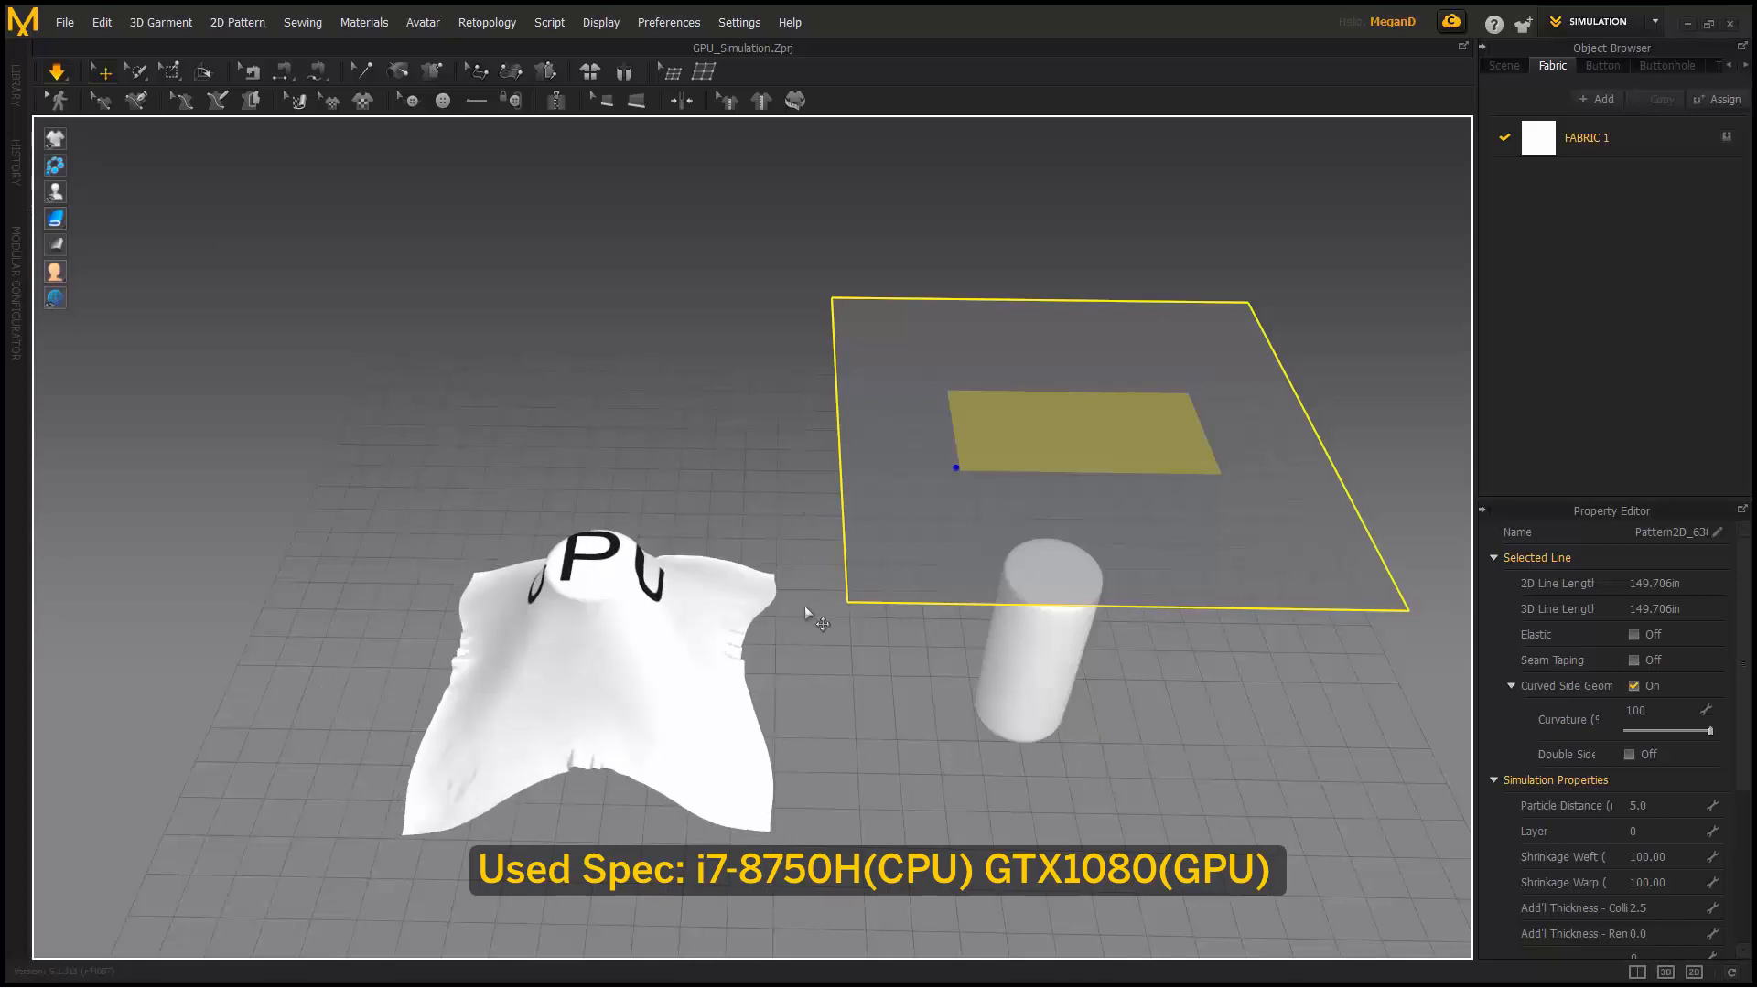
{"action": "right_click_drag", "start_coordinate": [780, 647], "coordinate": [782, 611]}
{"action": "right_click_drag", "start_coordinate": [782, 685], "coordinate": [783, 573]}
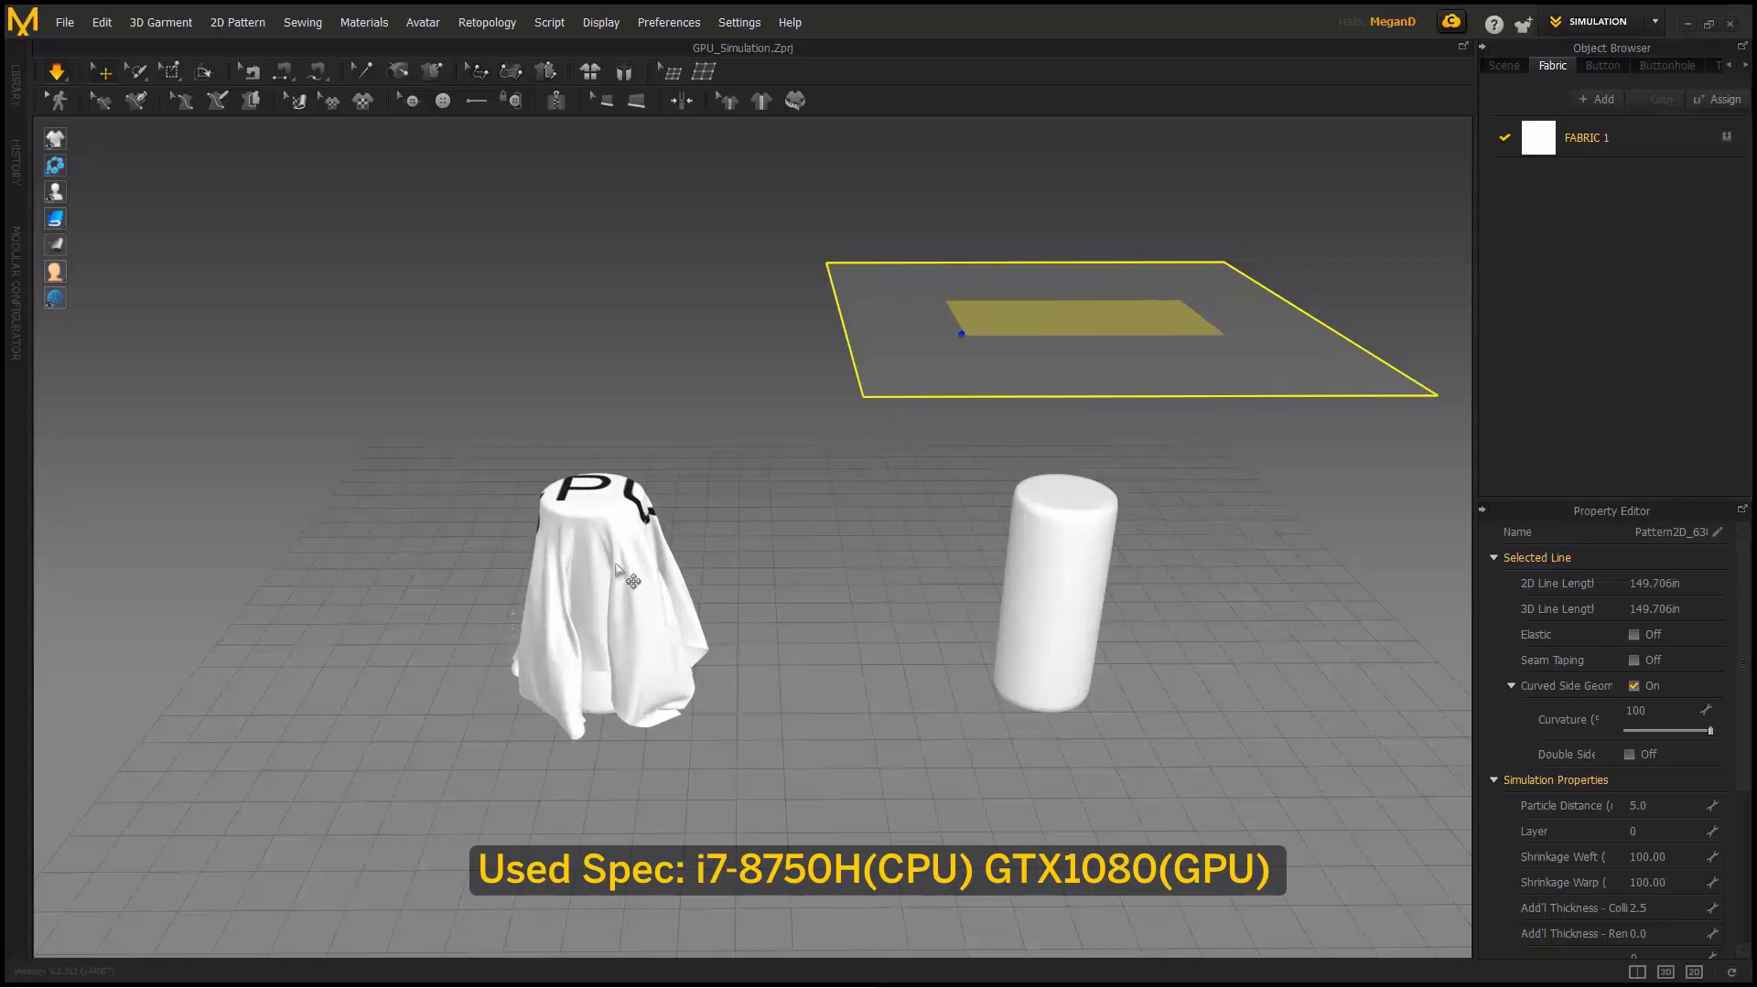
- Deactivate the draped CPU cloth with Deactivate (Pattern & Sewing)
{"action": "left_click", "coordinate": [616, 565]}
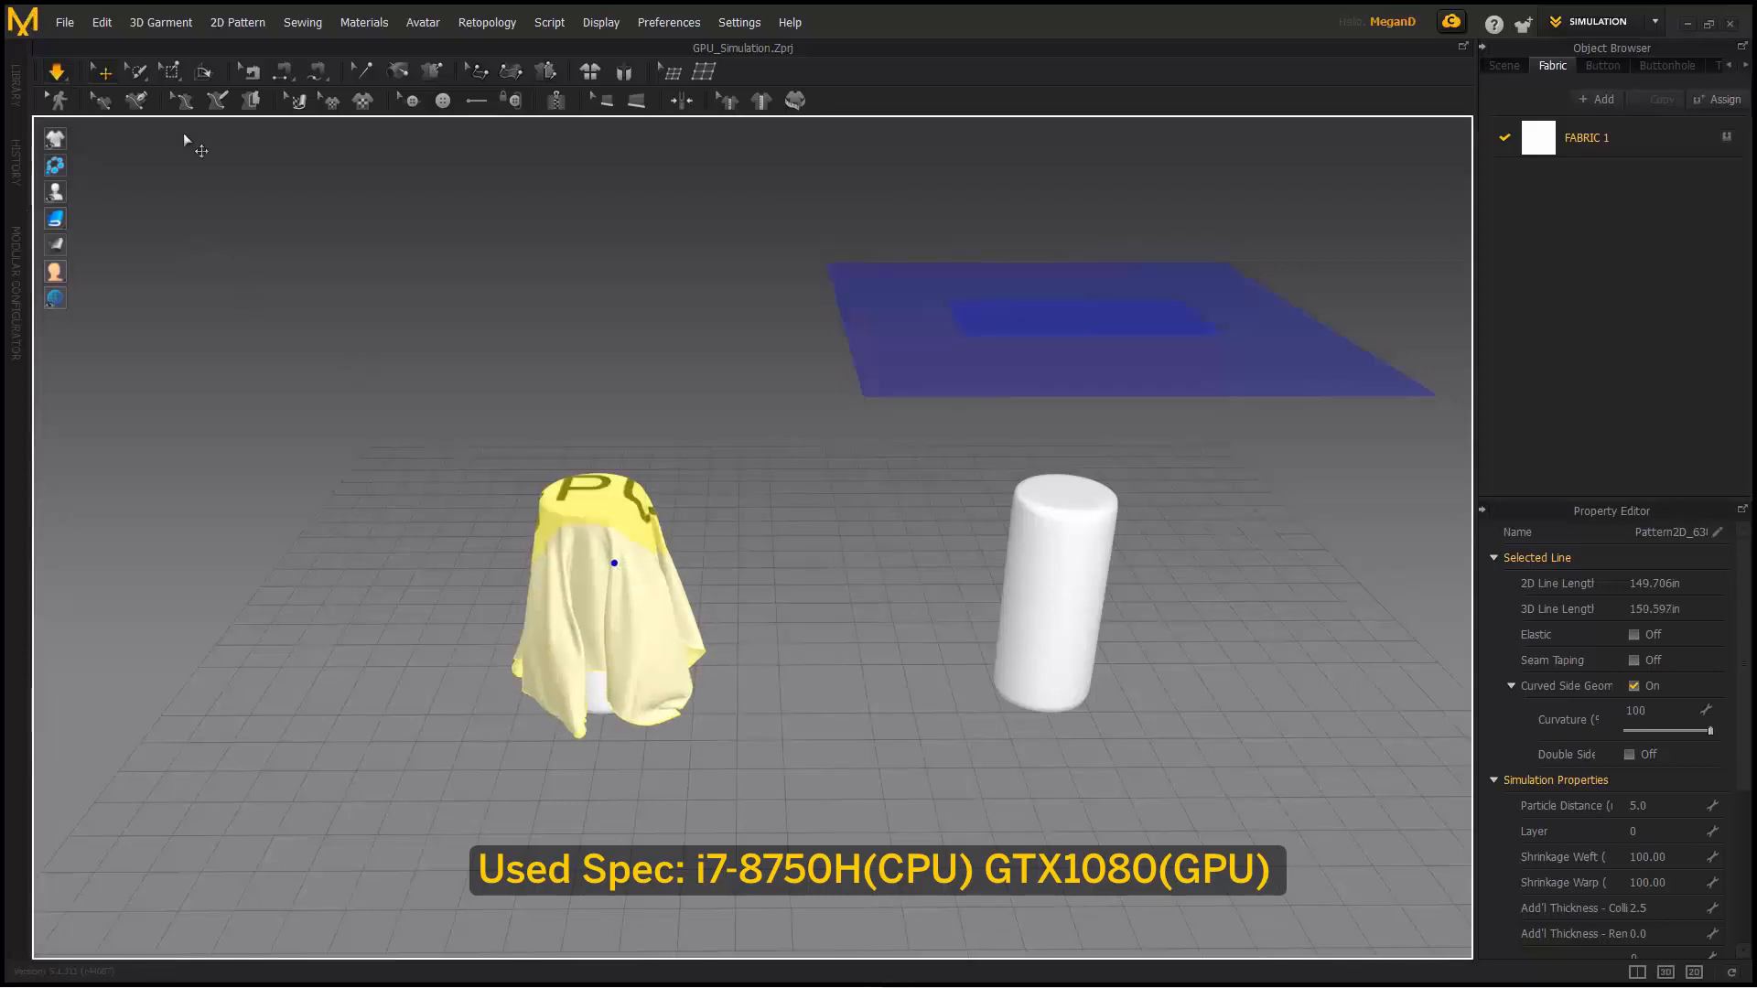
{"action": "right_click", "coordinate": [548, 512]}
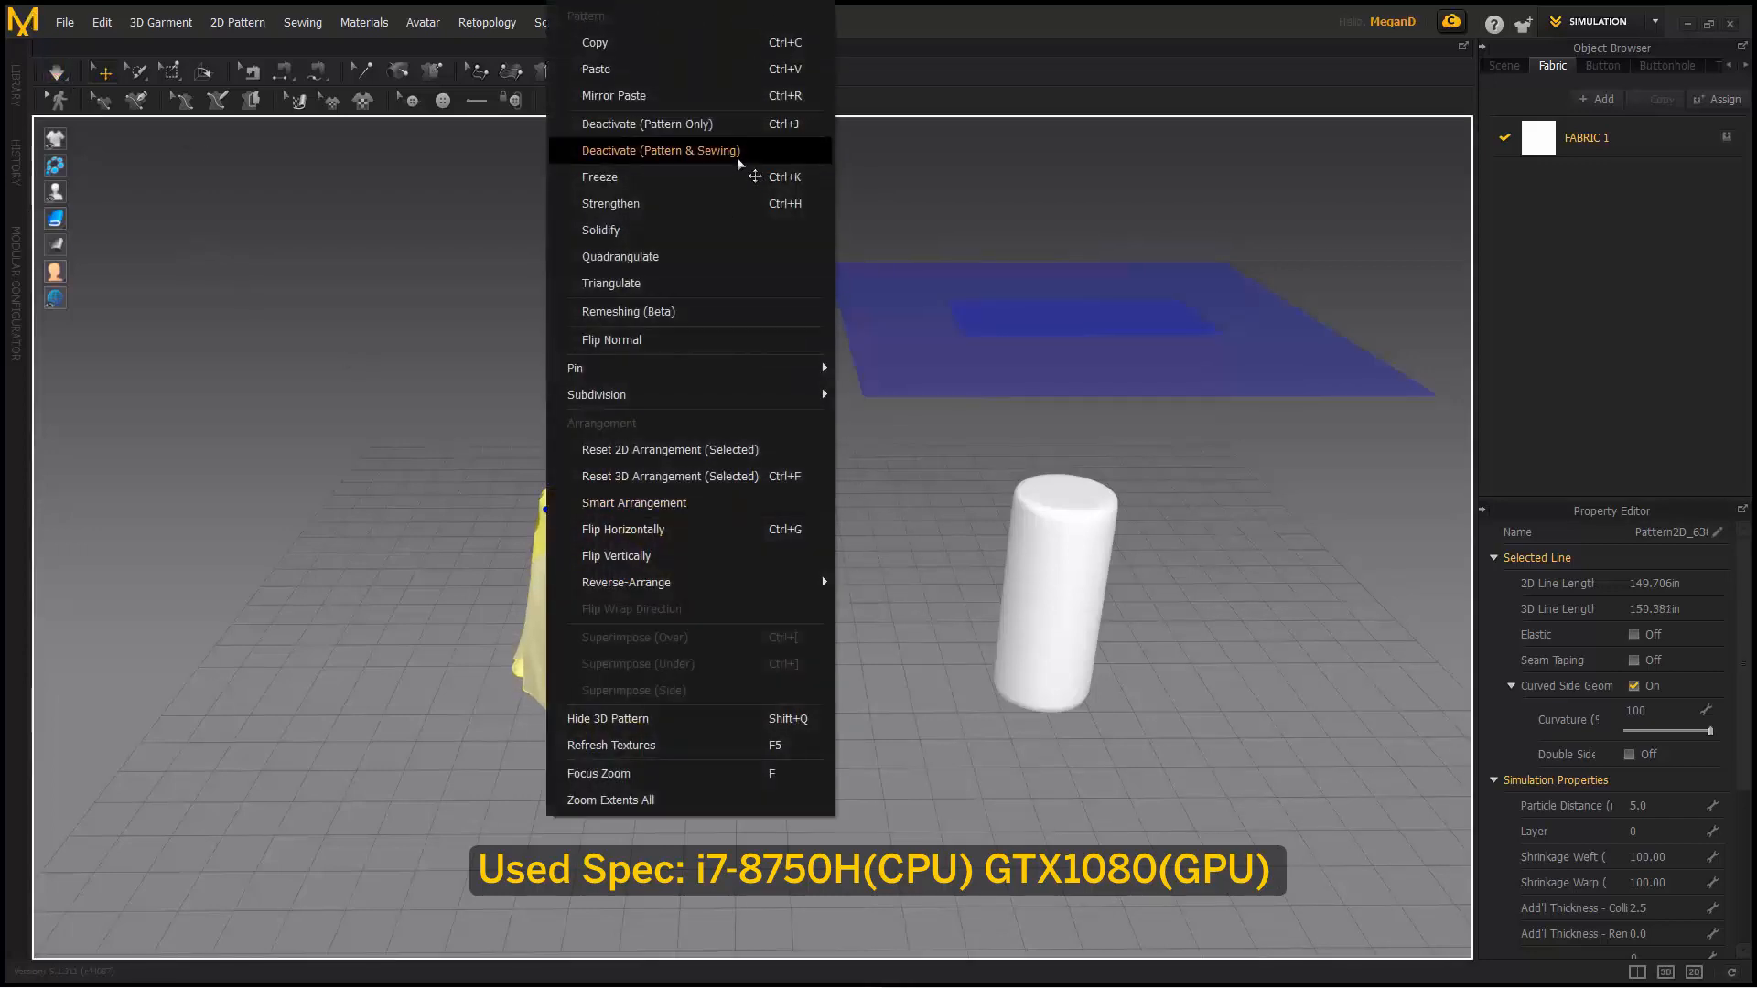
{"action": "left_click", "coordinate": [661, 151]}
{"action": "left_click", "coordinate": [784, 464]}
- Reactivate the GPU sheet from its context menu
{"action": "left_click", "coordinate": [1052, 348]}
{"action": "right_click", "coordinate": [1052, 348]}
{"action": "left_click", "coordinate": [1216, 326]}
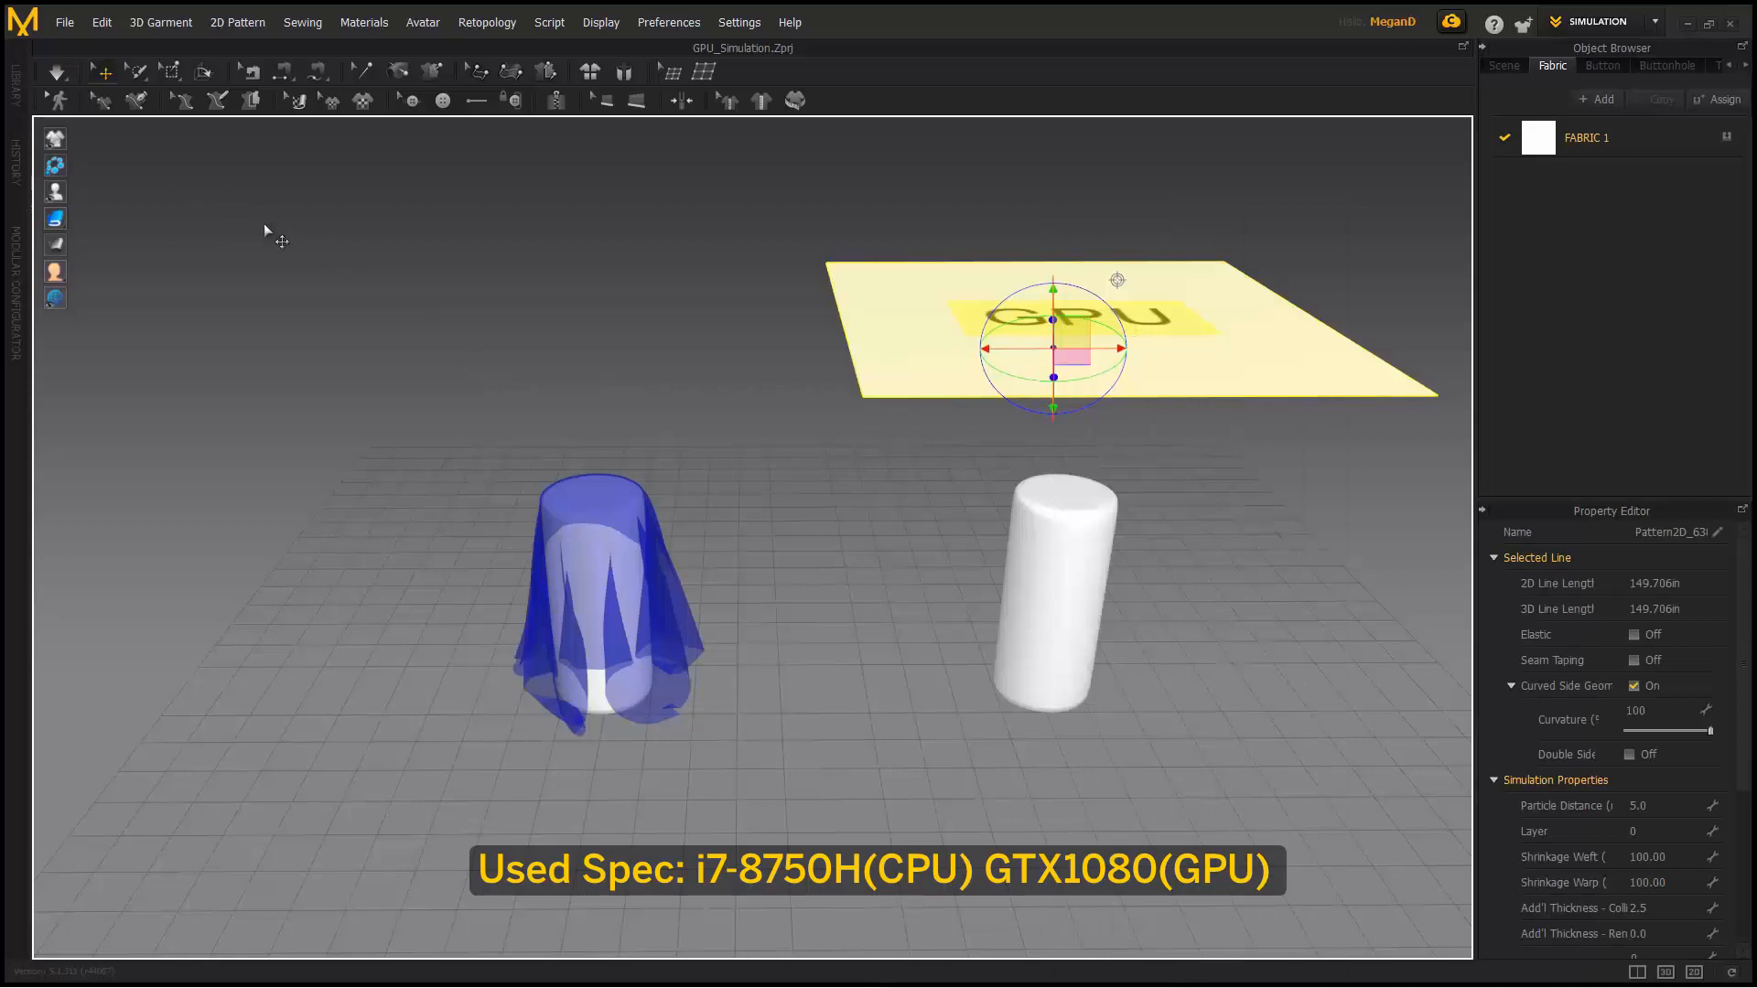
- Stop the simulation and switch the mode to Simulate (GPU)
{"action": "left_click", "coordinate": [64, 80]}
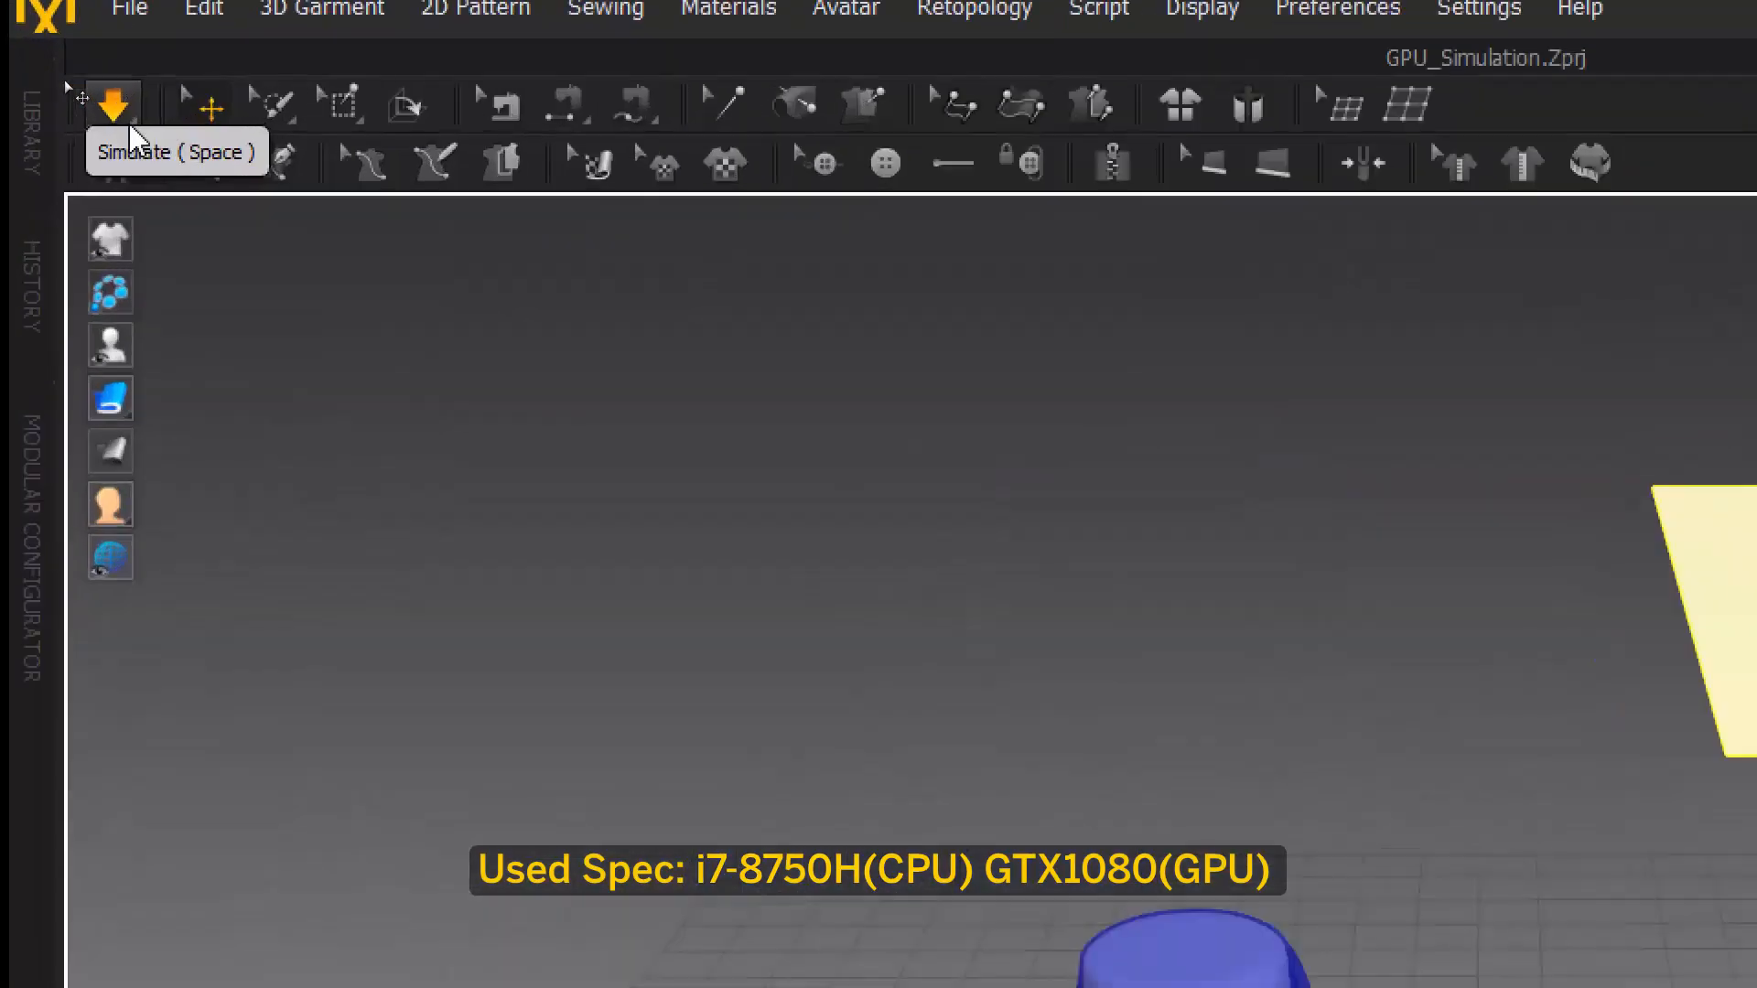
{"action": "left_click", "coordinate": [108, 128]}
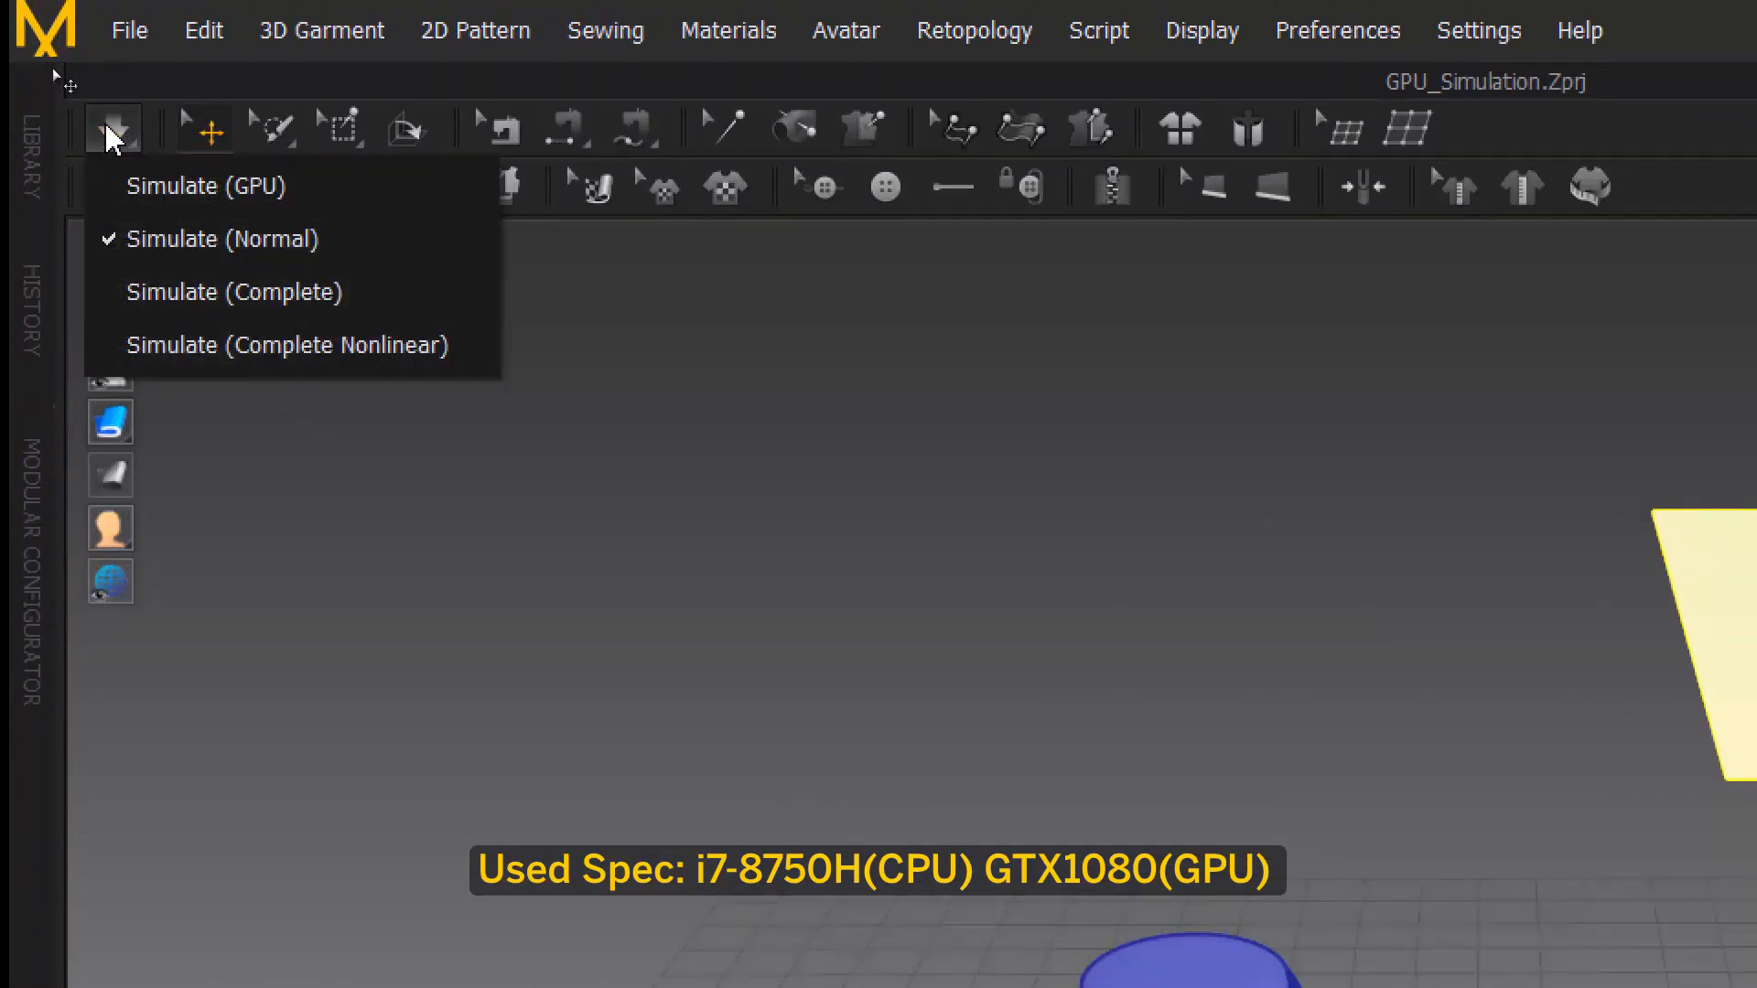
{"action": "left_click", "coordinate": [322, 196]}
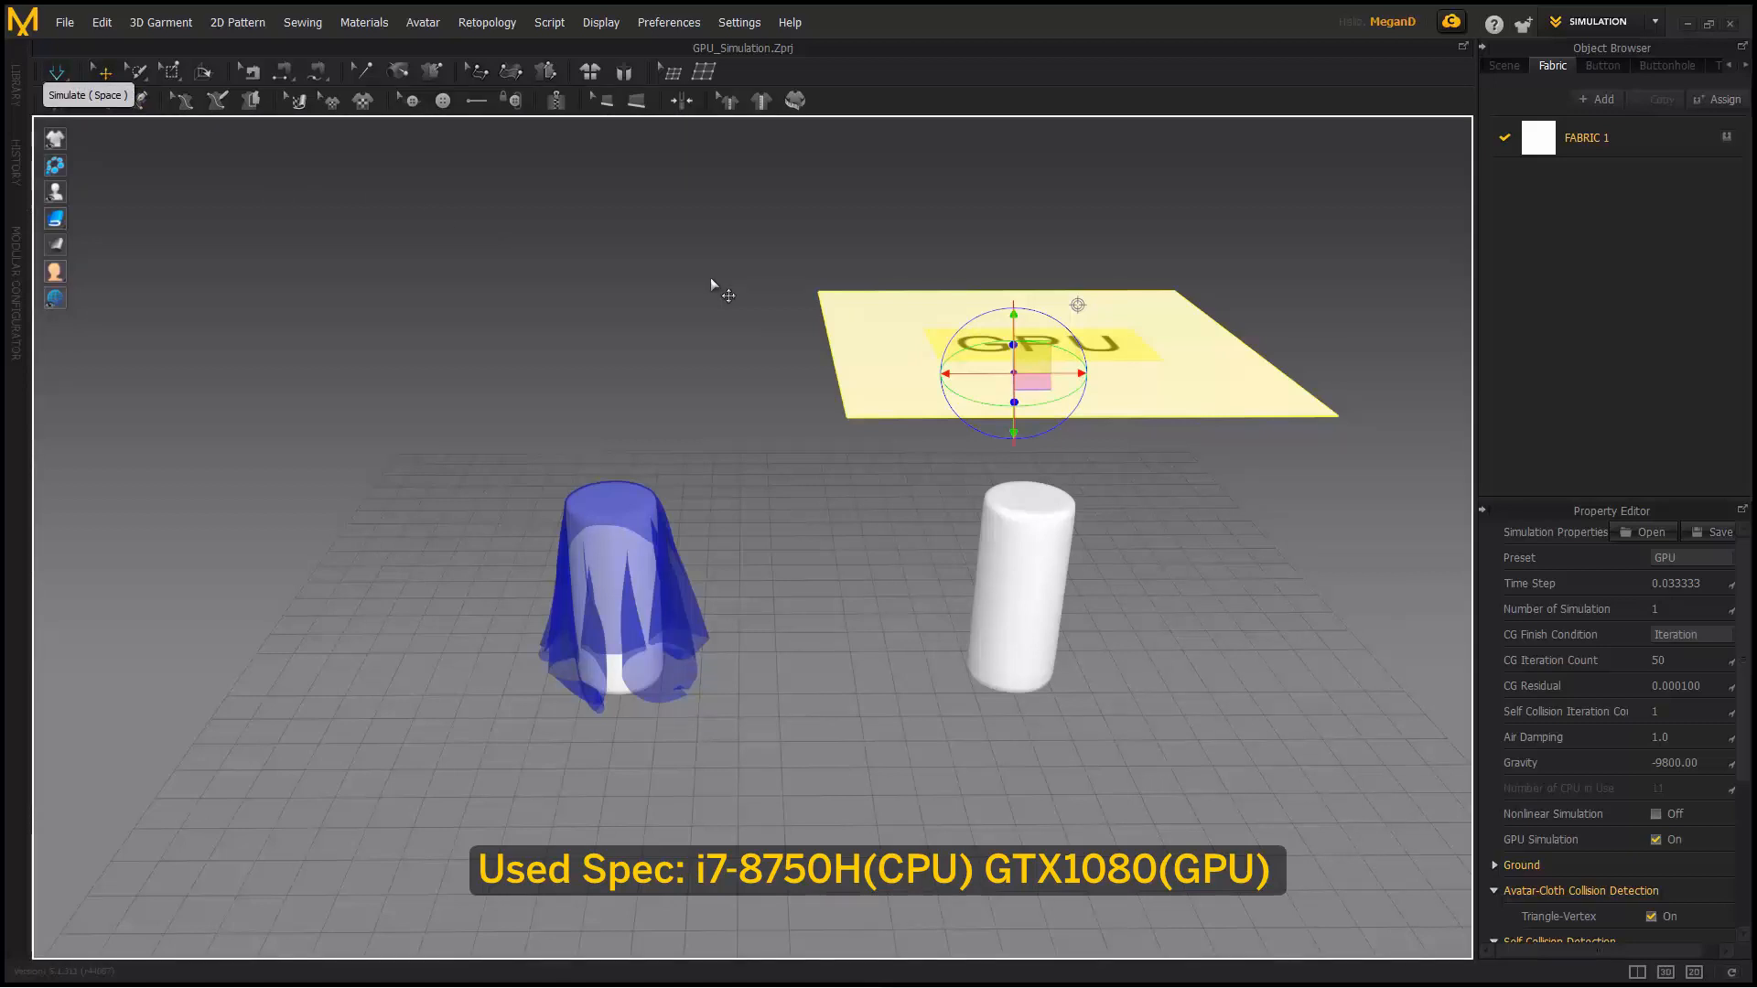
- Run the GPU simulation so the GPU sheet drapes over the right cylinder, then frame both cloths
{"action": "key", "text": "space"}
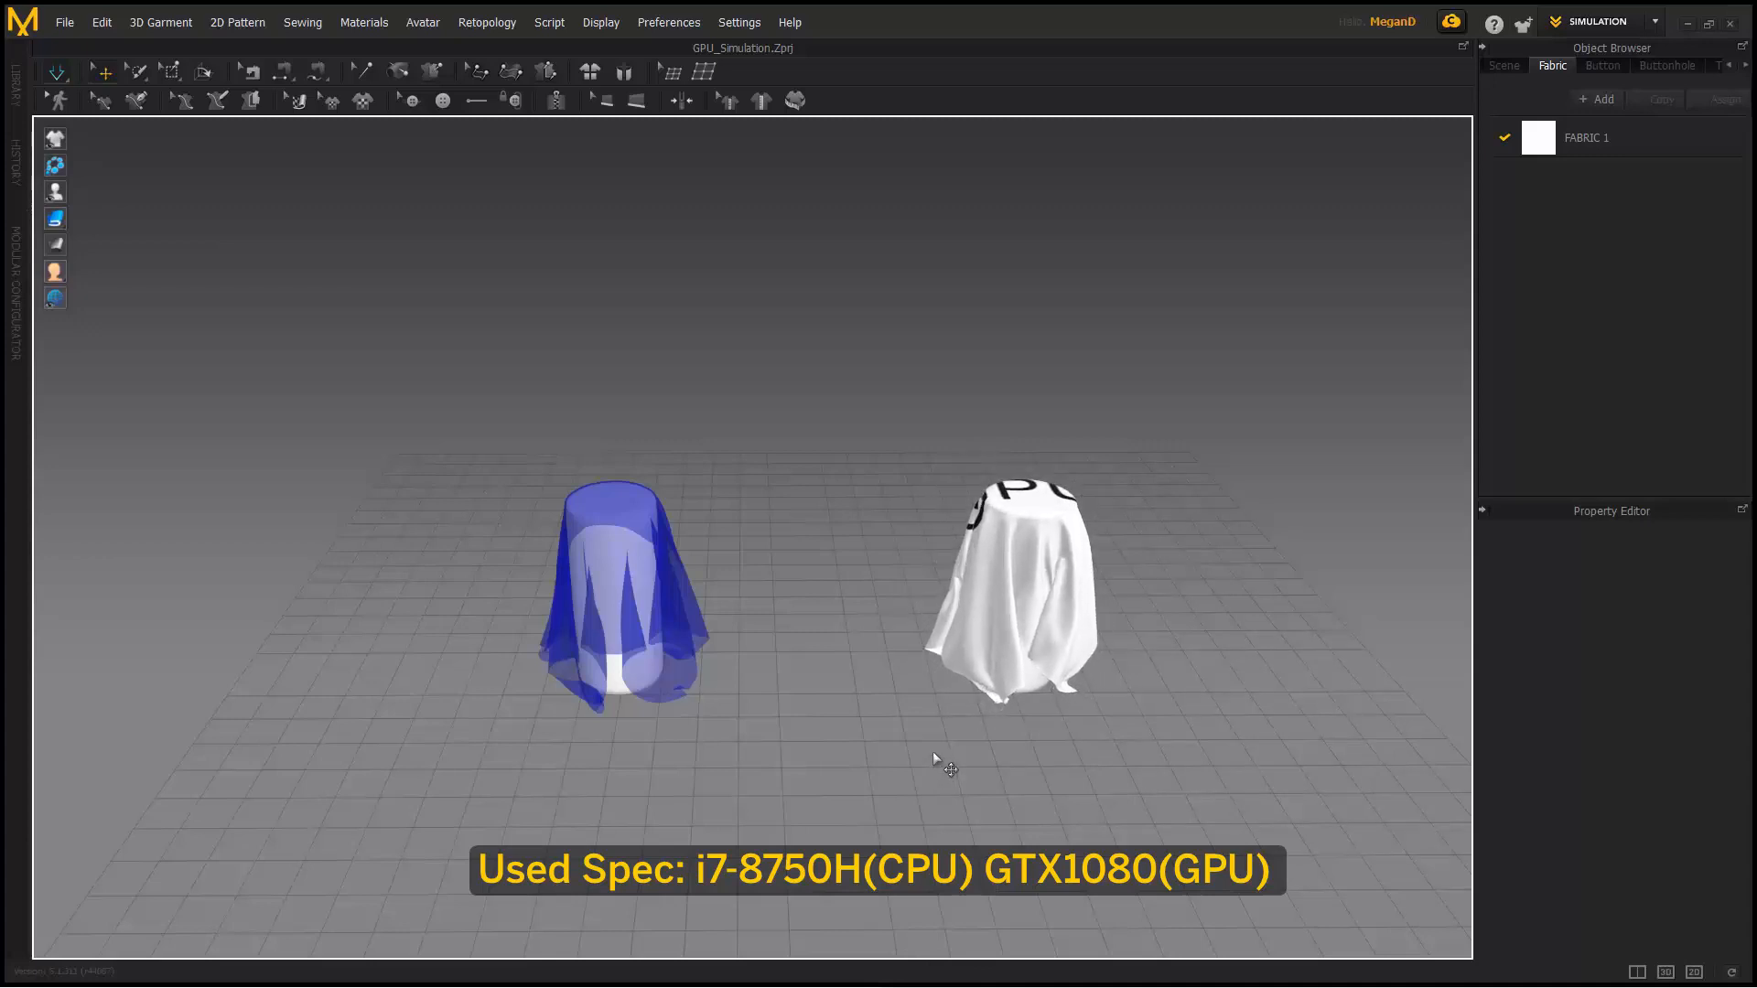
{"action": "left_click", "coordinate": [1018, 555]}
{"action": "right_click", "coordinate": [1018, 555]}
{"action": "left_click", "coordinate": [831, 445]}
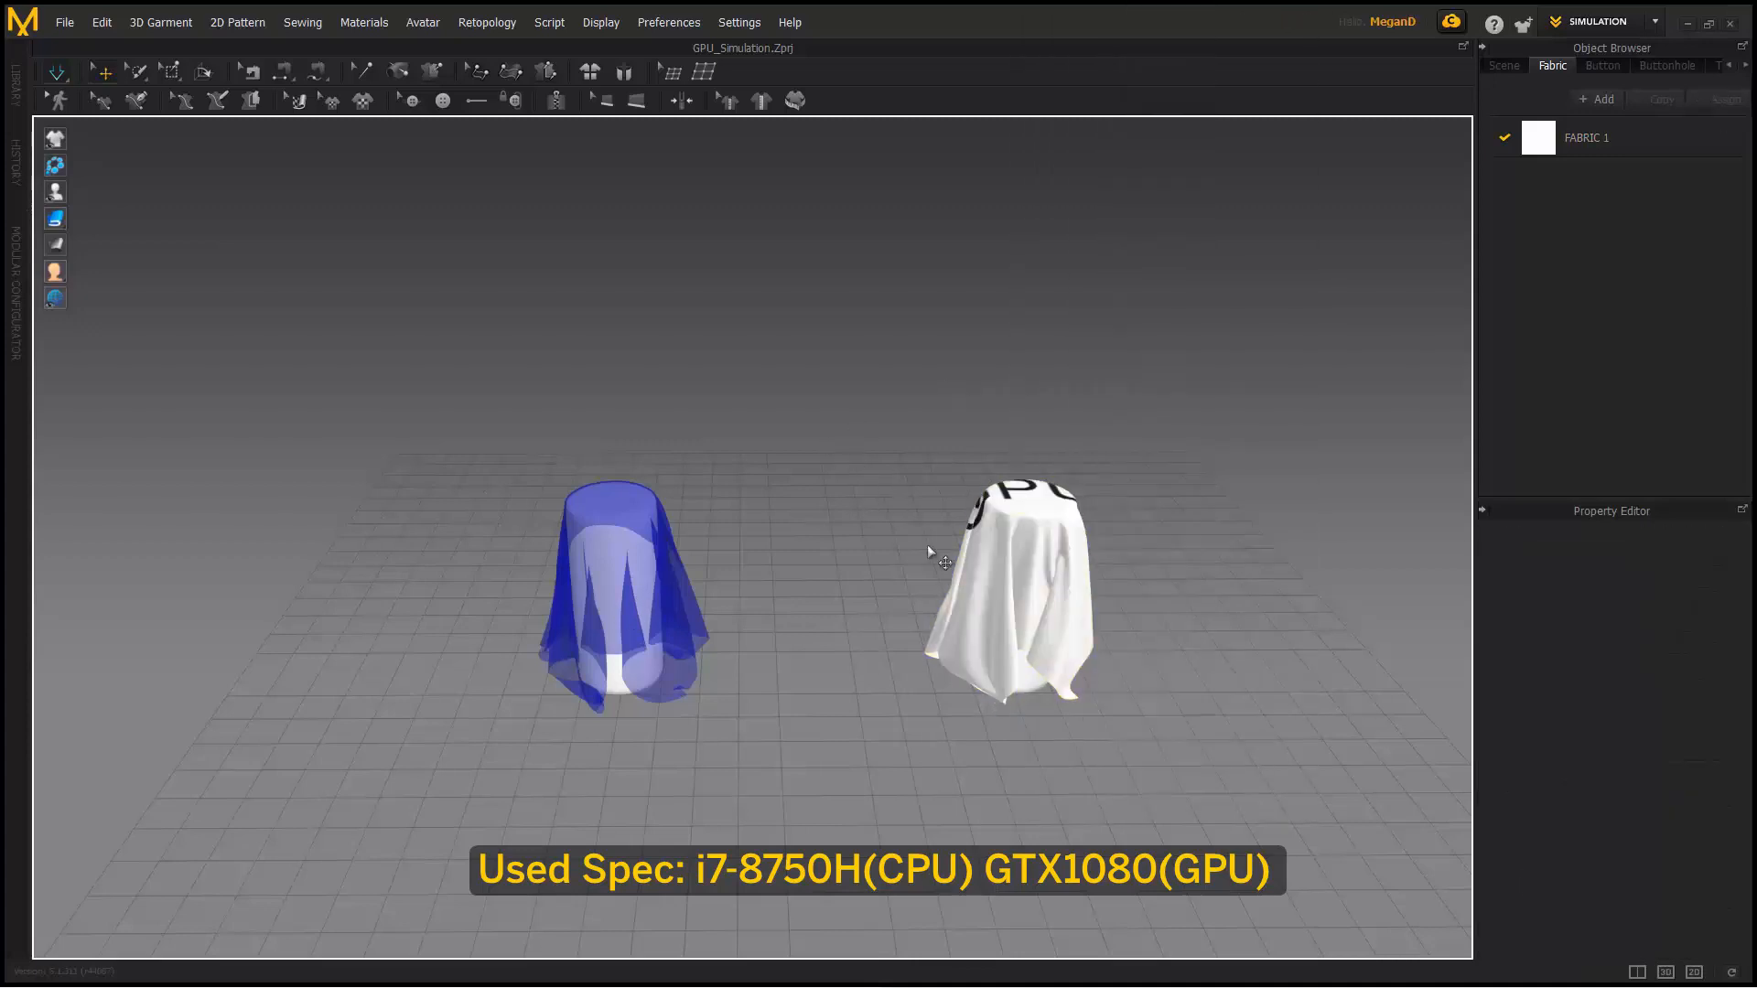
{"action": "middle_click_drag", "start_coordinate": [974, 567], "coordinate": [817, 555]}
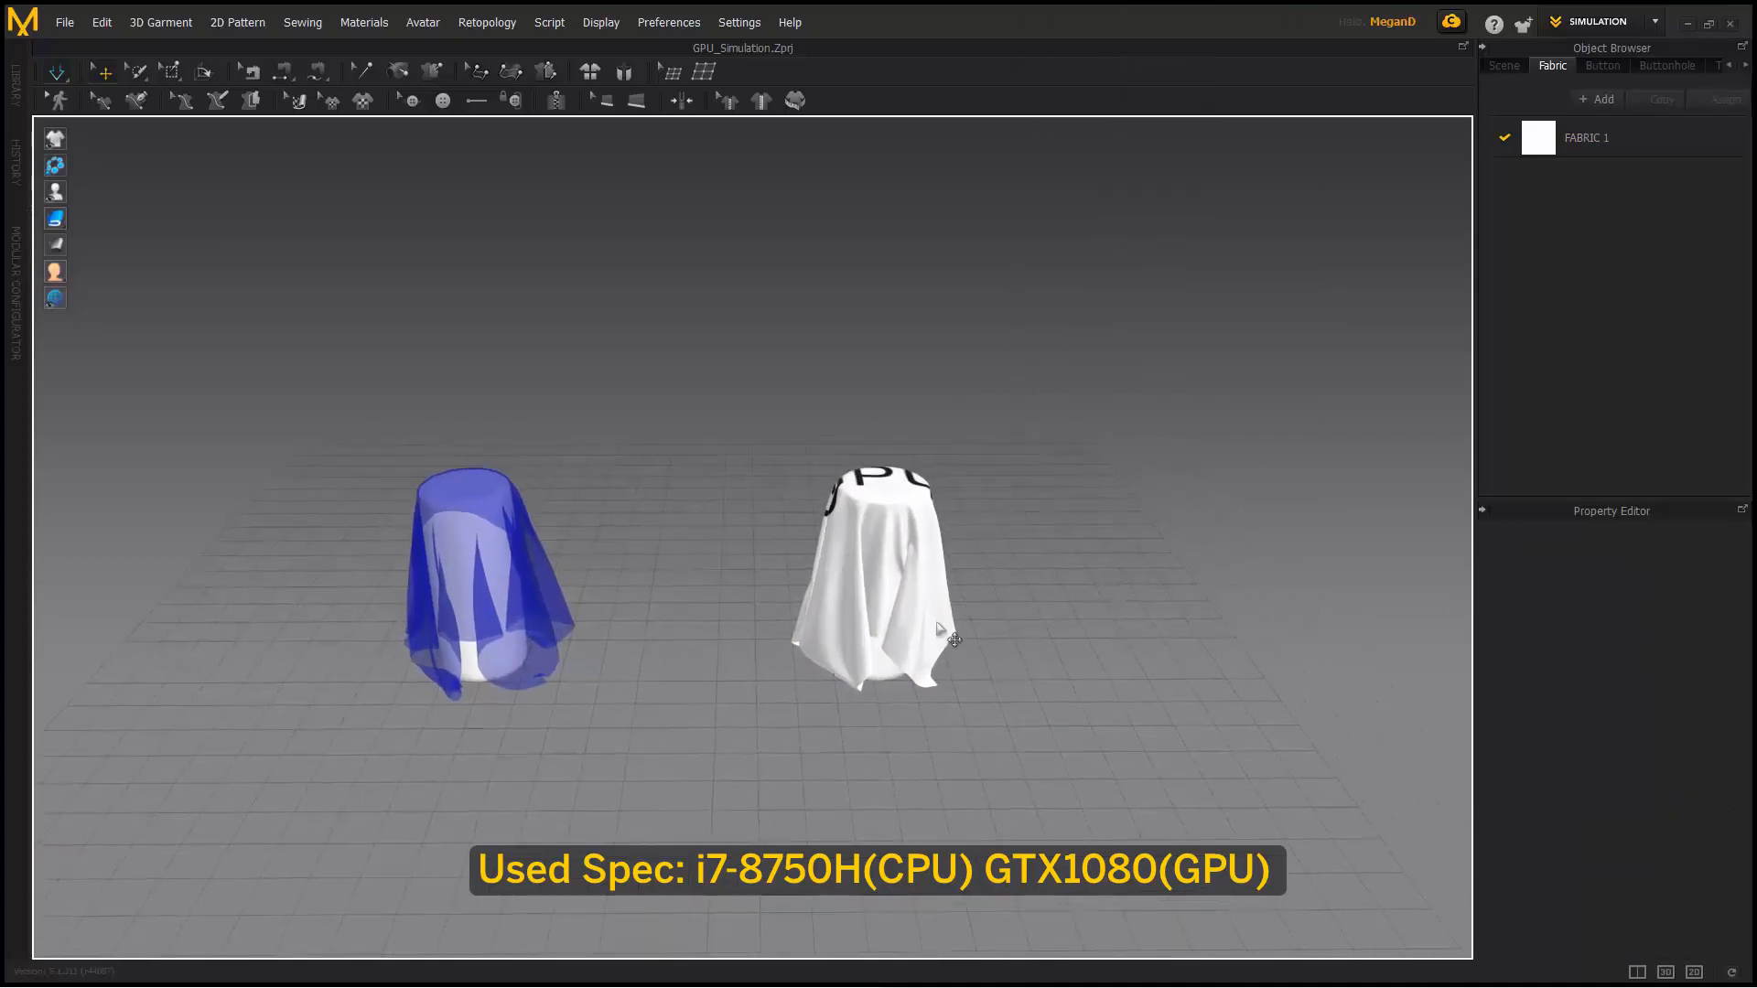
{"action": "right_click_drag", "start_coordinate": [934, 587], "coordinate": [922, 584]}
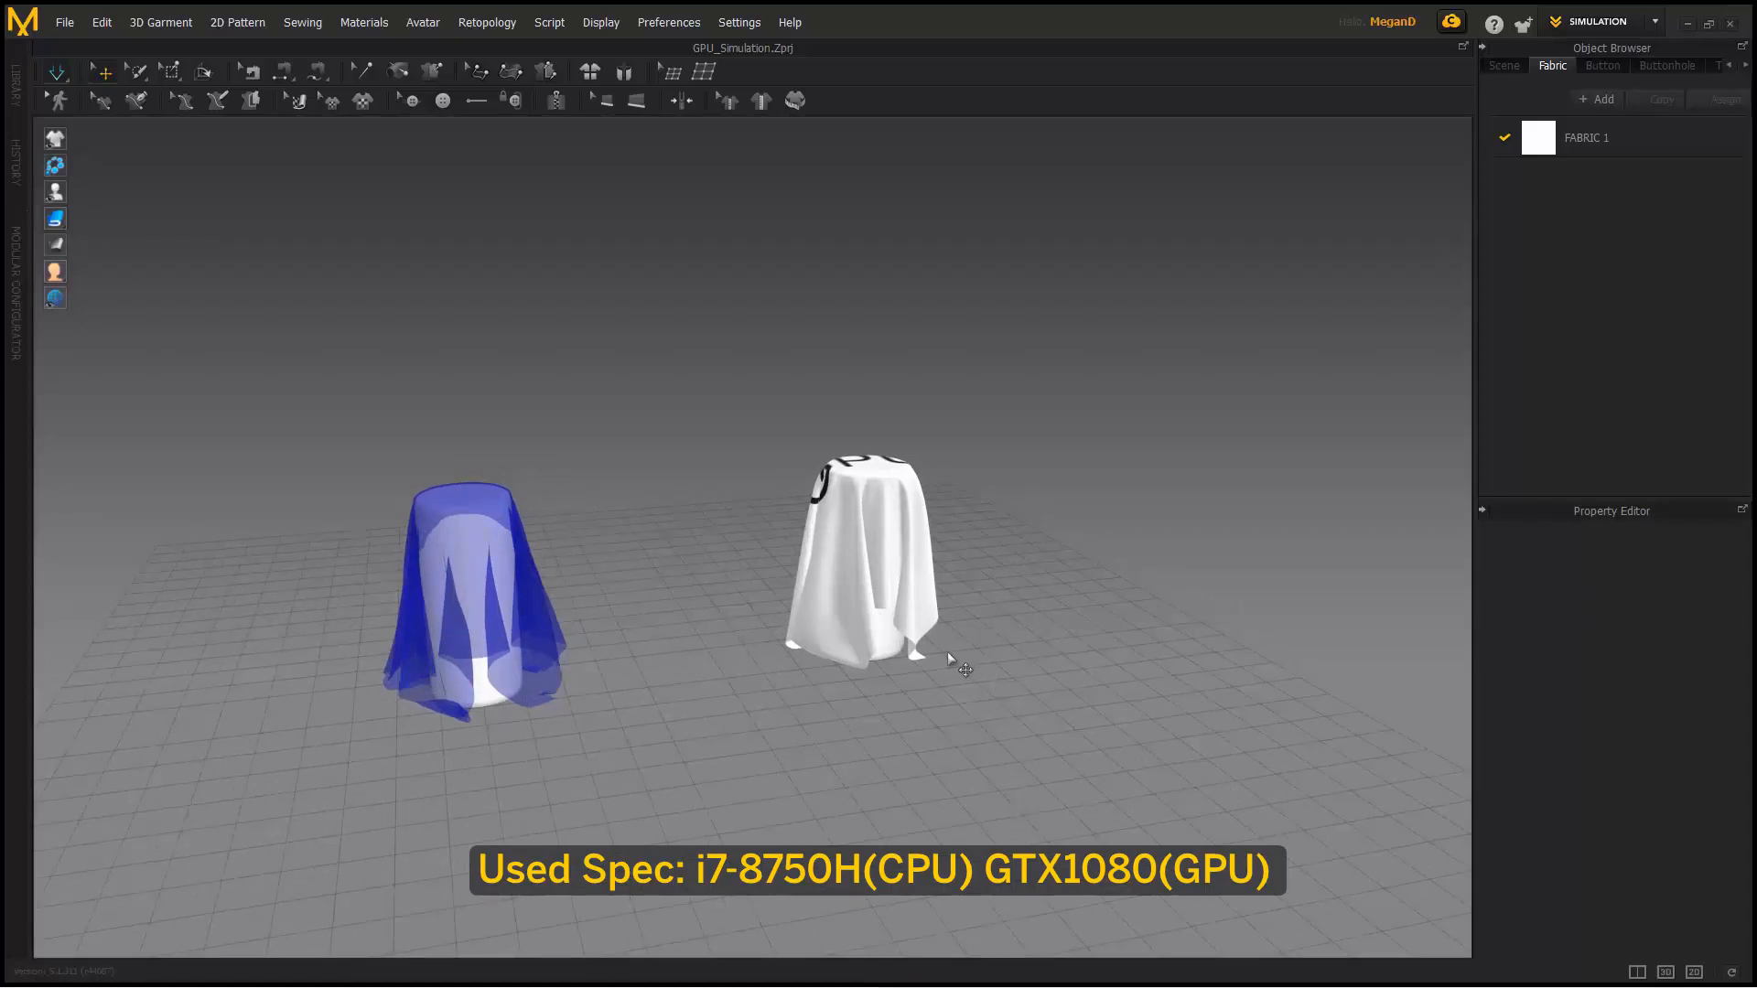
- Switch the simulation back to normal CPU mode and stop it
{"action": "left_click", "coordinate": [900, 580]}
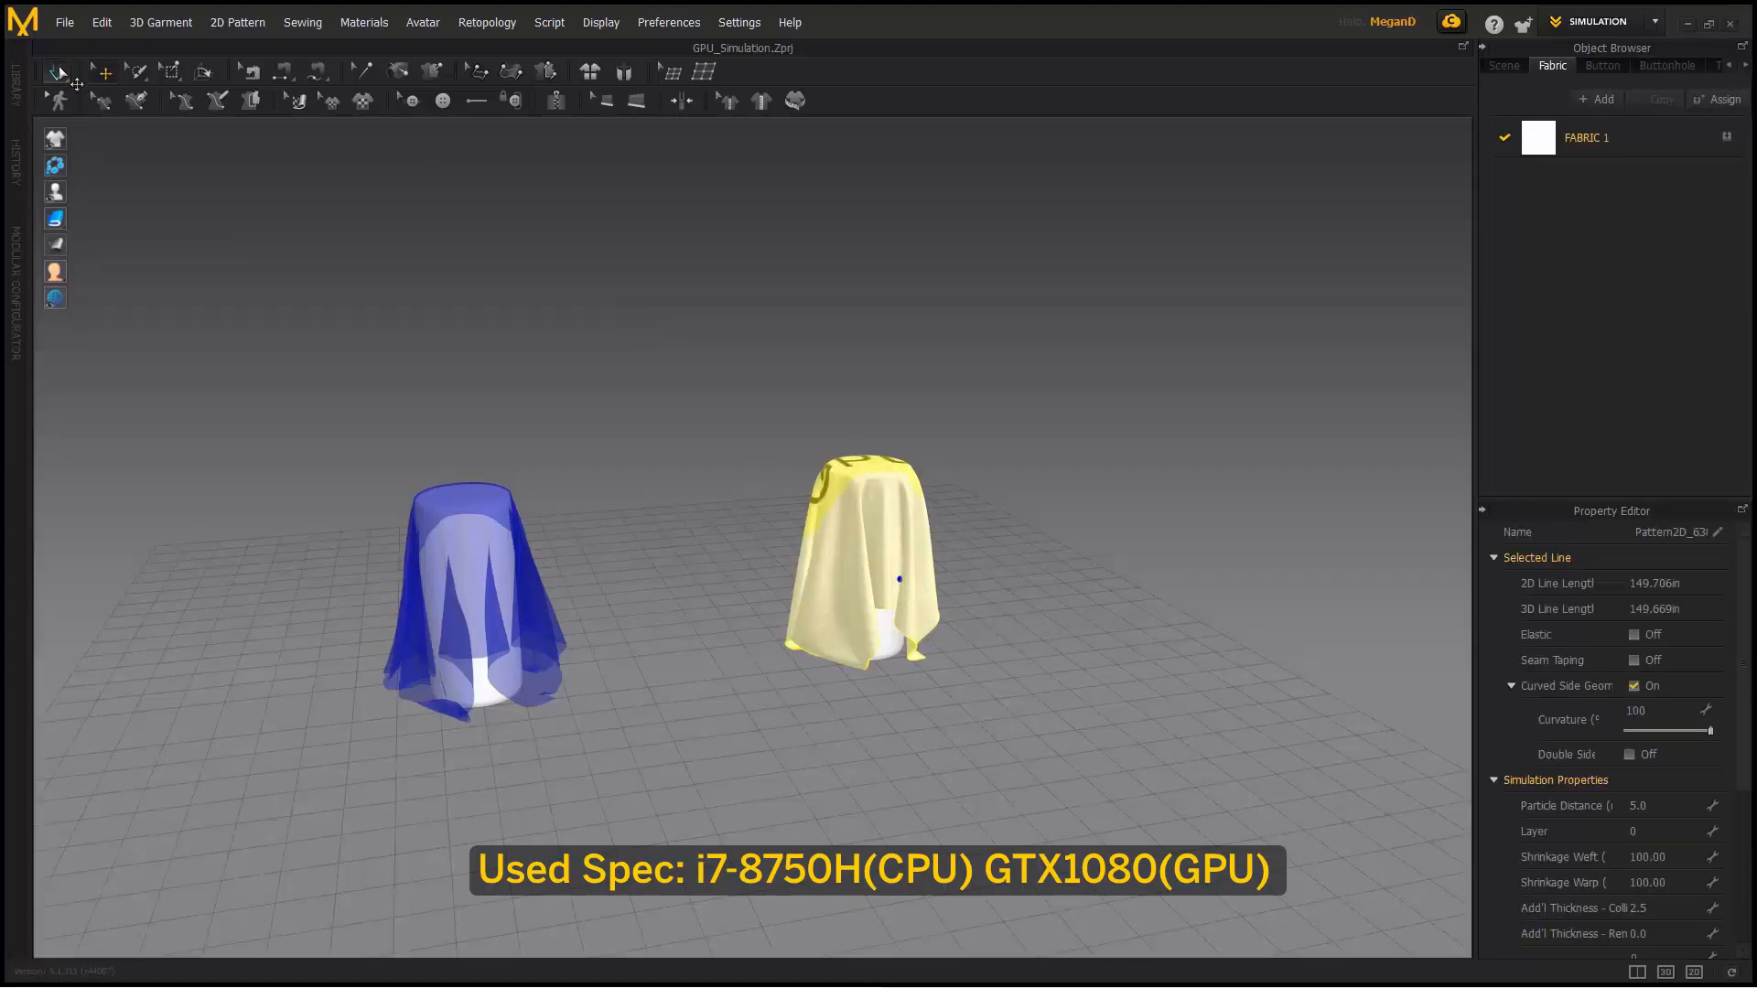
{"action": "left_click", "coordinate": [77, 84]}
{"action": "left_click", "coordinate": [70, 125]}
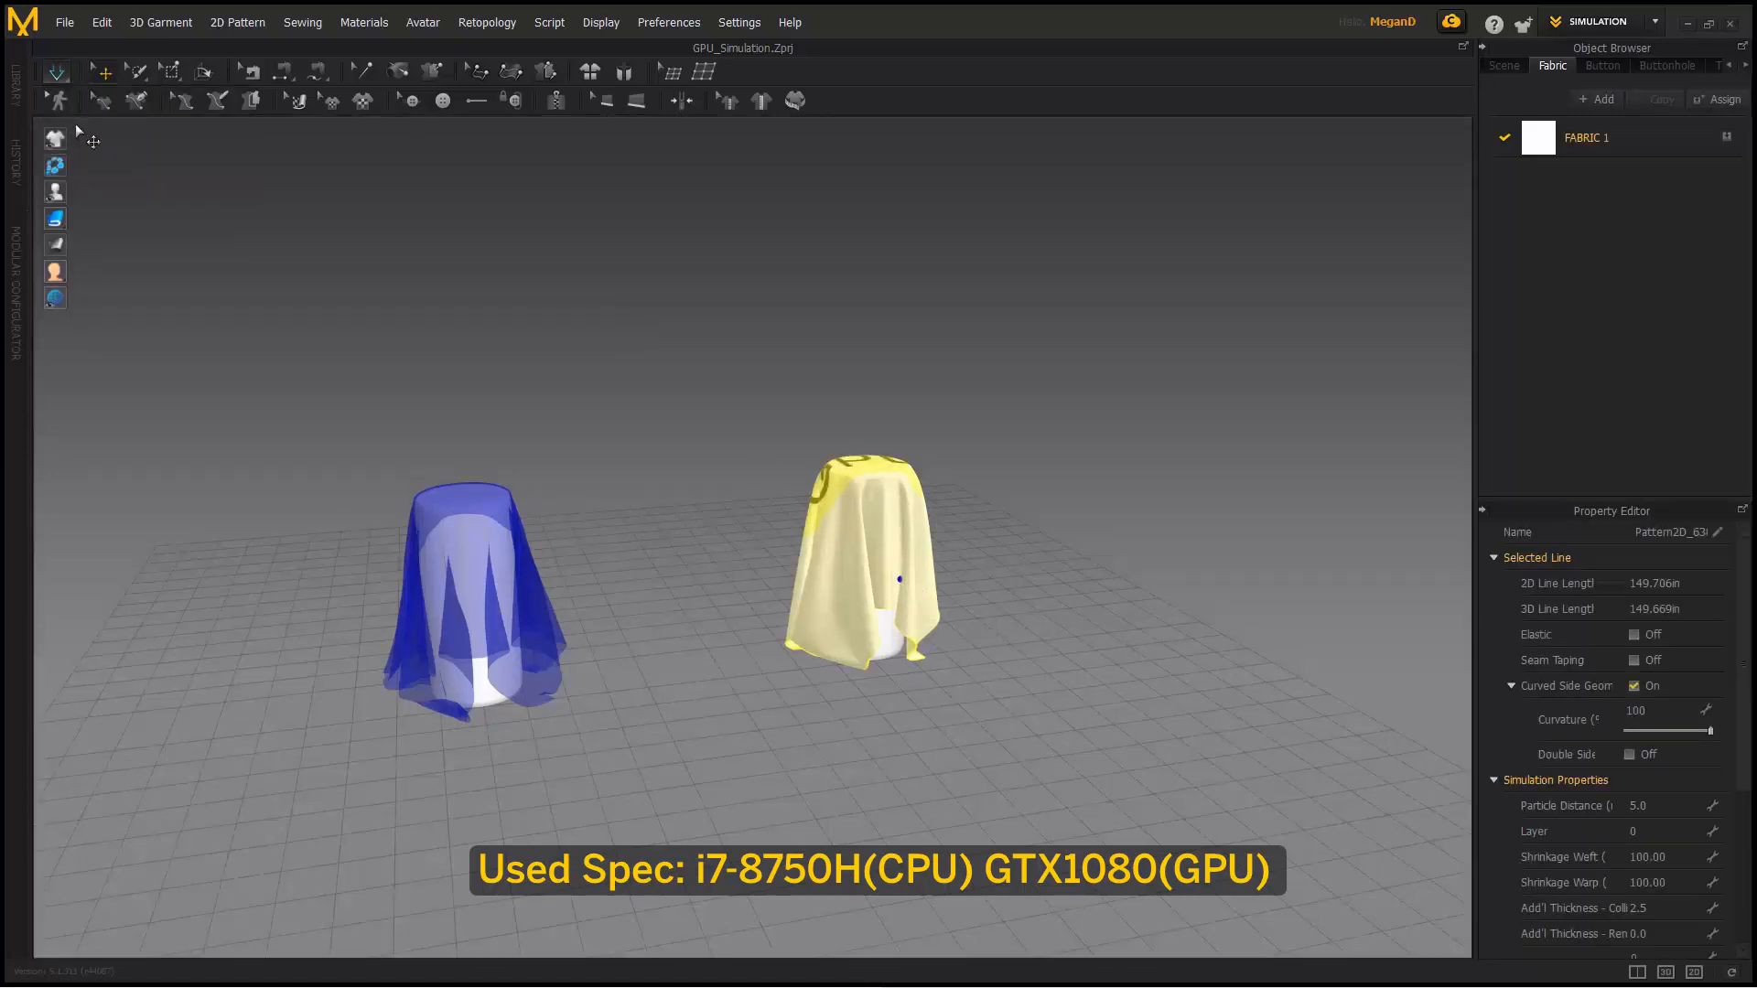
{"action": "left_click", "coordinate": [766, 518]}
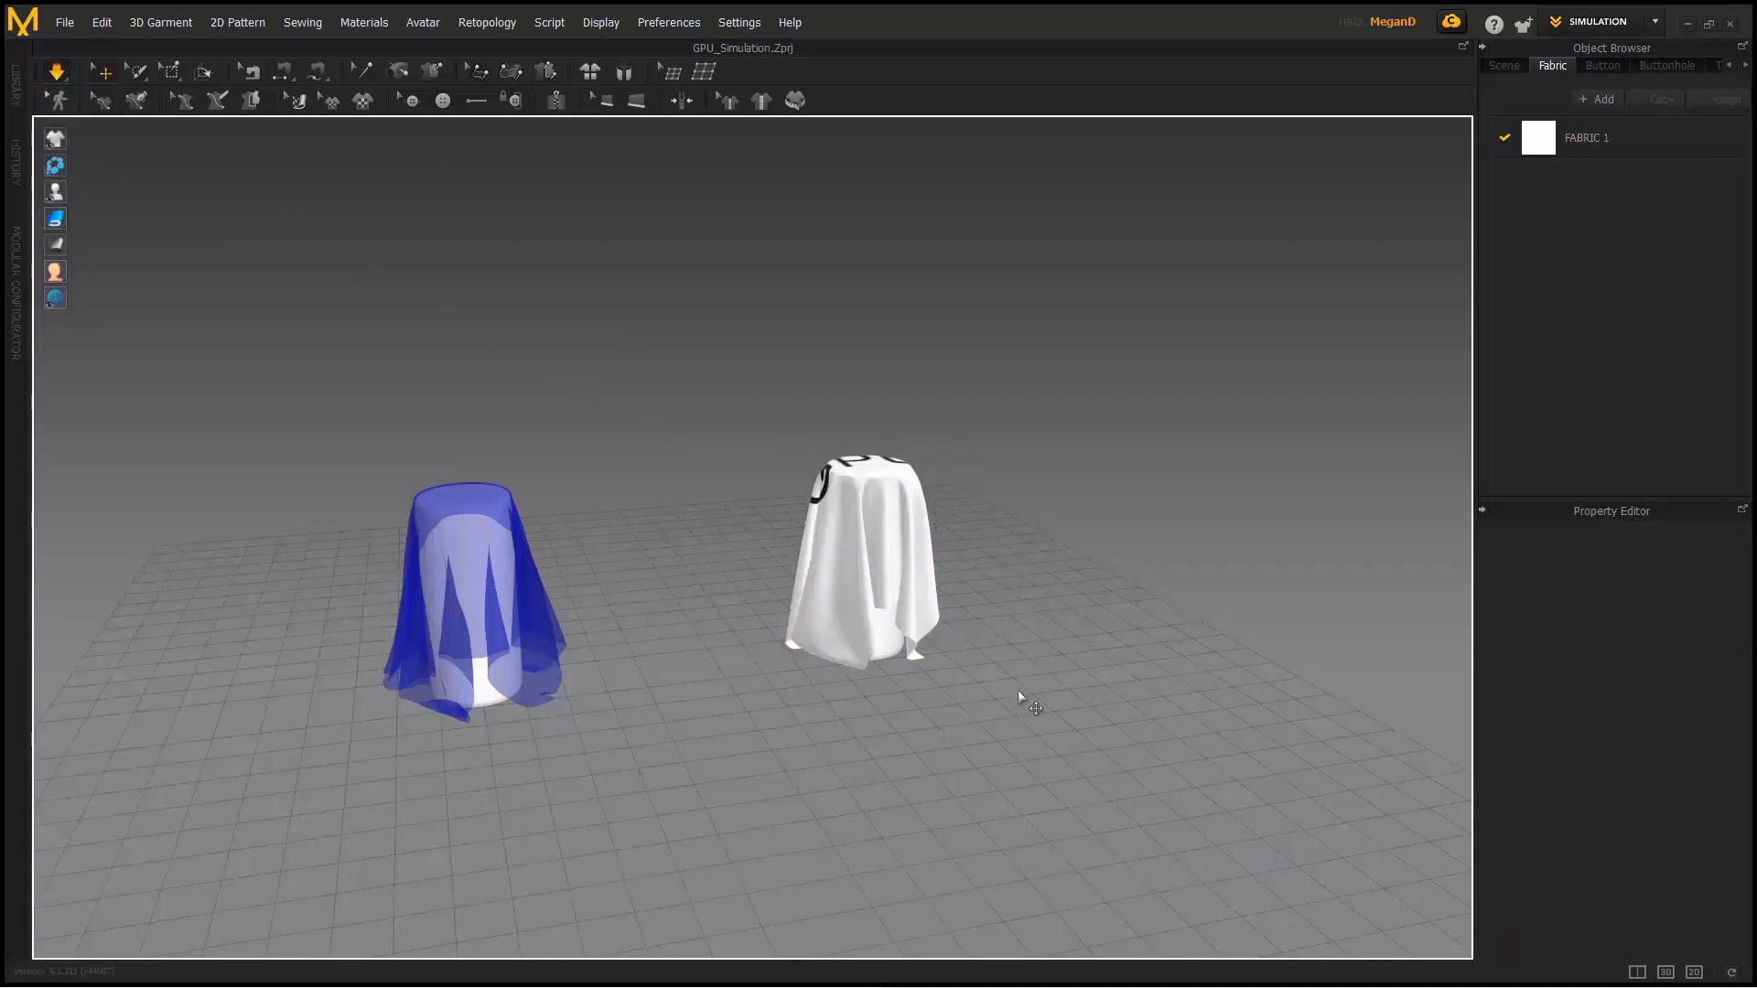
{"action": "left_click", "coordinate": [55, 72]}
- Delete both cloth sheets and both cylinders from the scene
{"action": "key", "text": "ctrl+a"}
{"action": "key", "text": "Delete"}
{"action": "left_click", "coordinate": [416, 533]}
{"action": "key", "text": "Delete"}
{"action": "left_click", "coordinate": [867, 553]}
{"action": "key", "text": "Delete"}
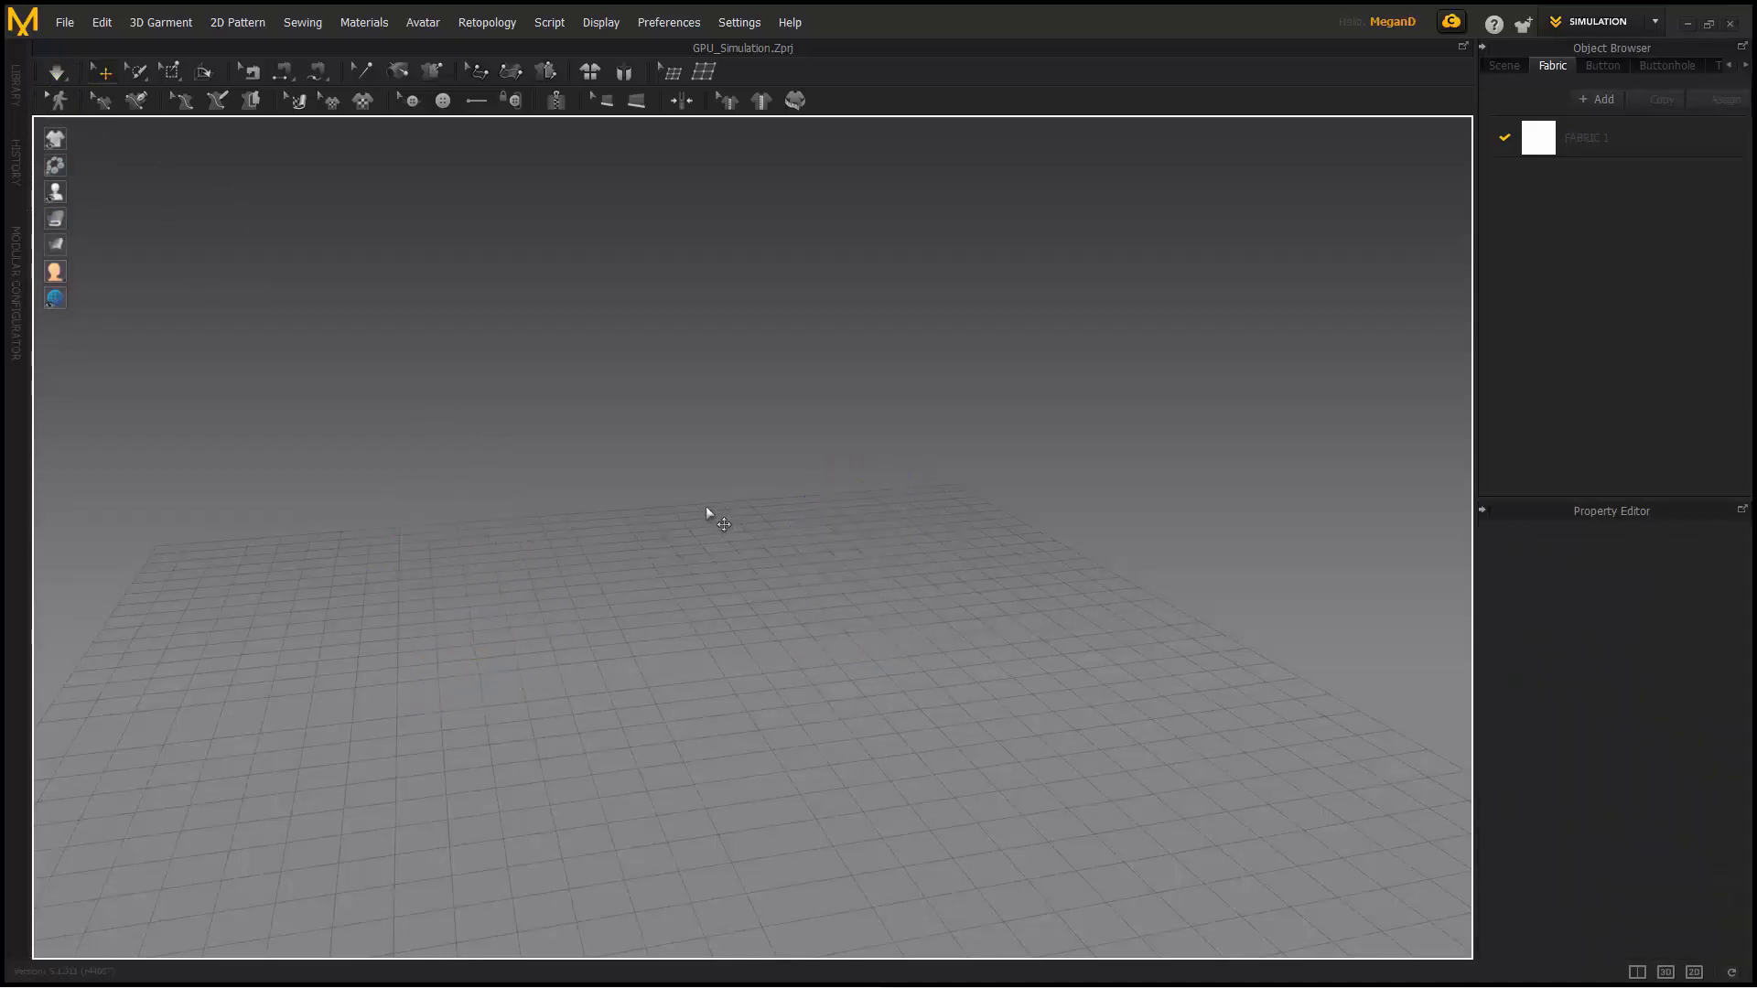
- Load Half Pattern Symmetry.zpac from the library, discarding unsaved changes, then hide the library
{"action": "left_click", "coordinate": [15, 84]}
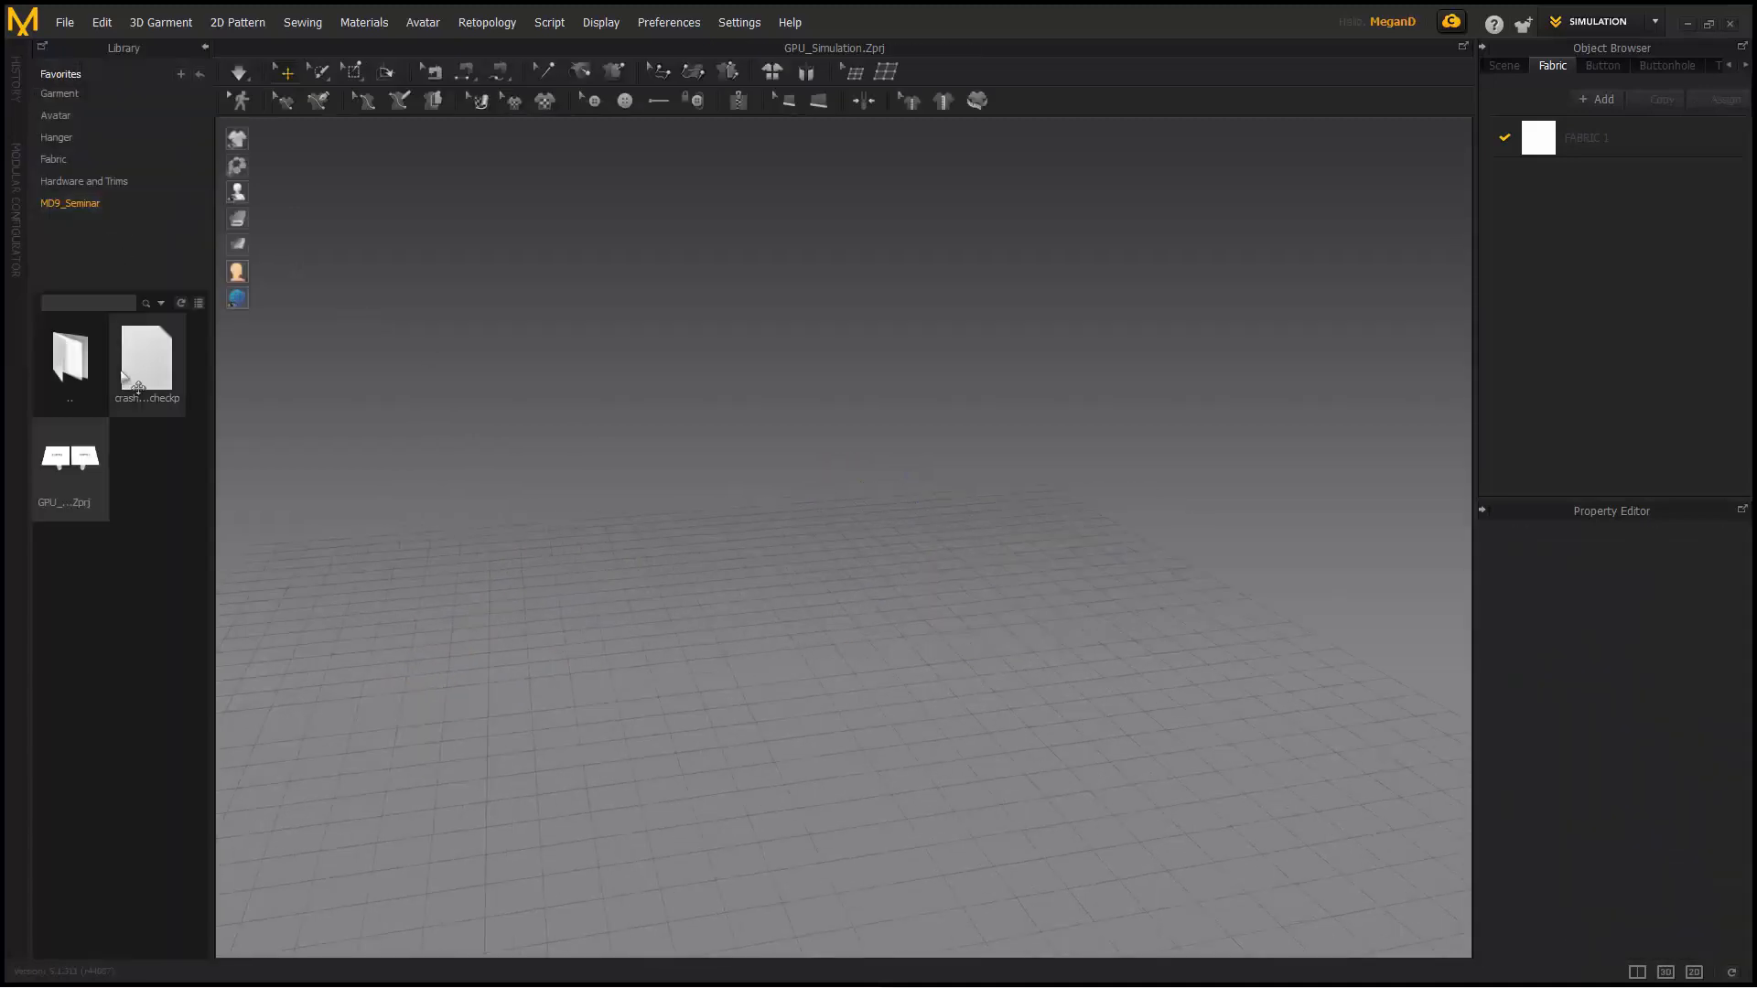
{"action": "double_click", "coordinate": [57, 355]}
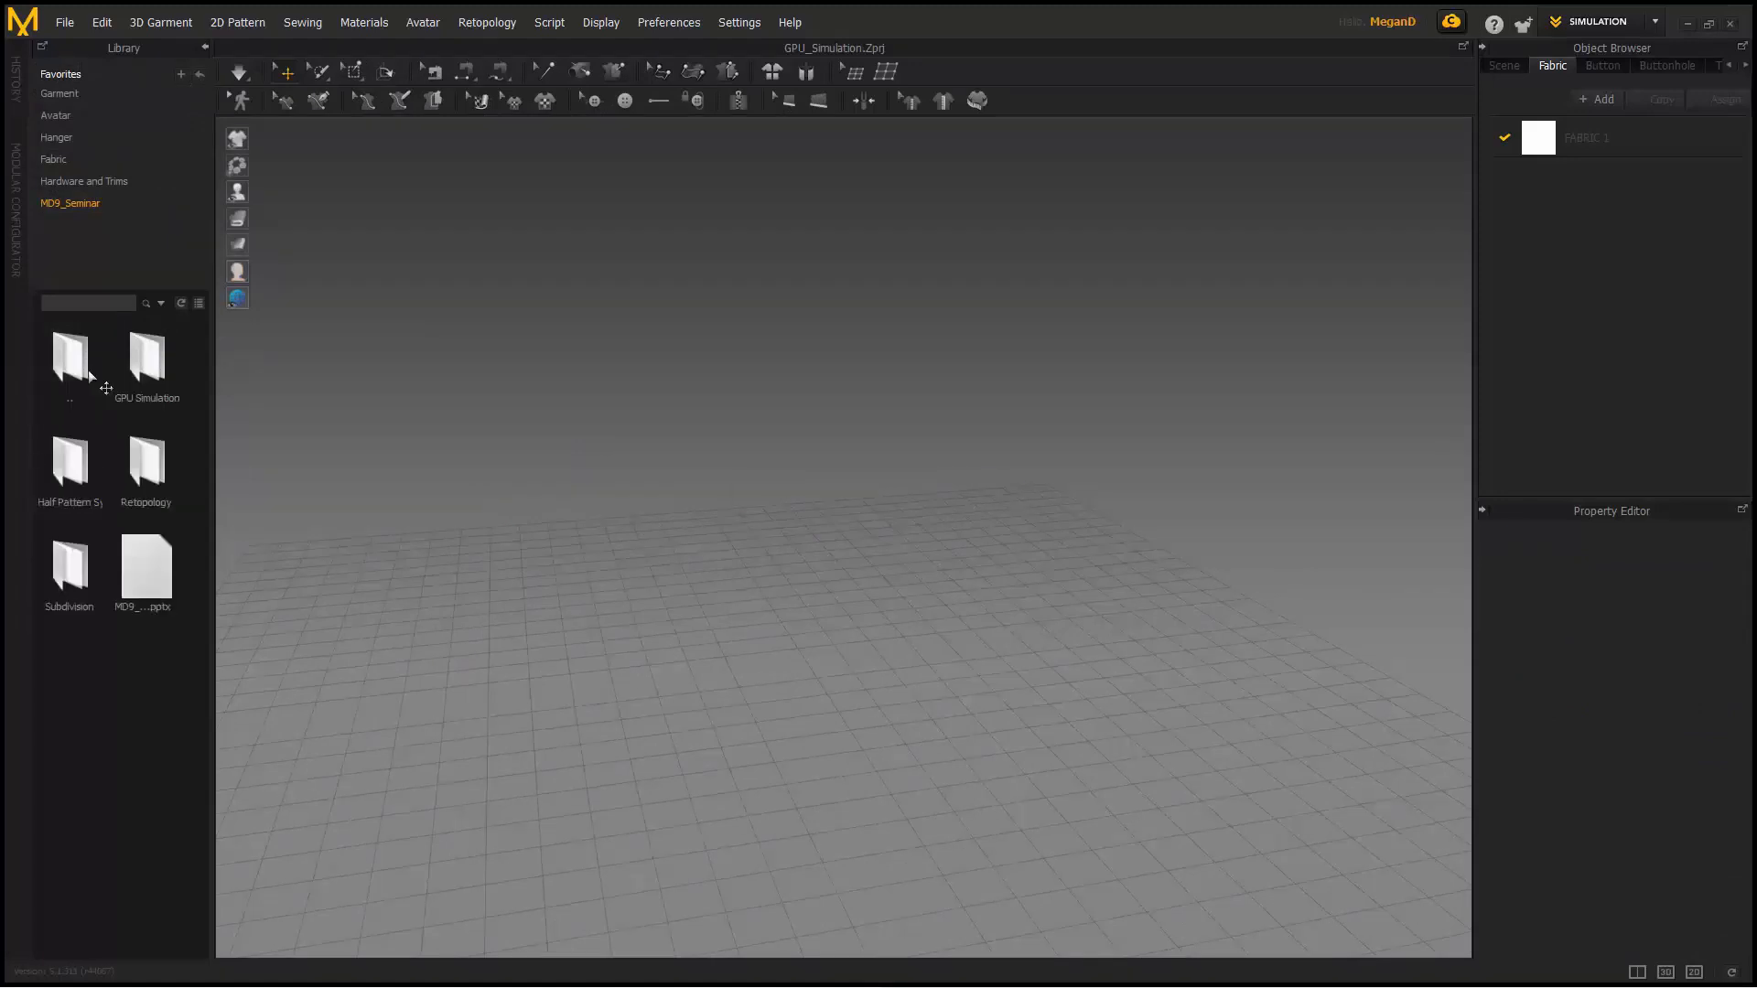
{"action": "double_click", "coordinate": [92, 467]}
{"action": "left_click_drag", "start_coordinate": [161, 380], "coordinate": [330, 436]}
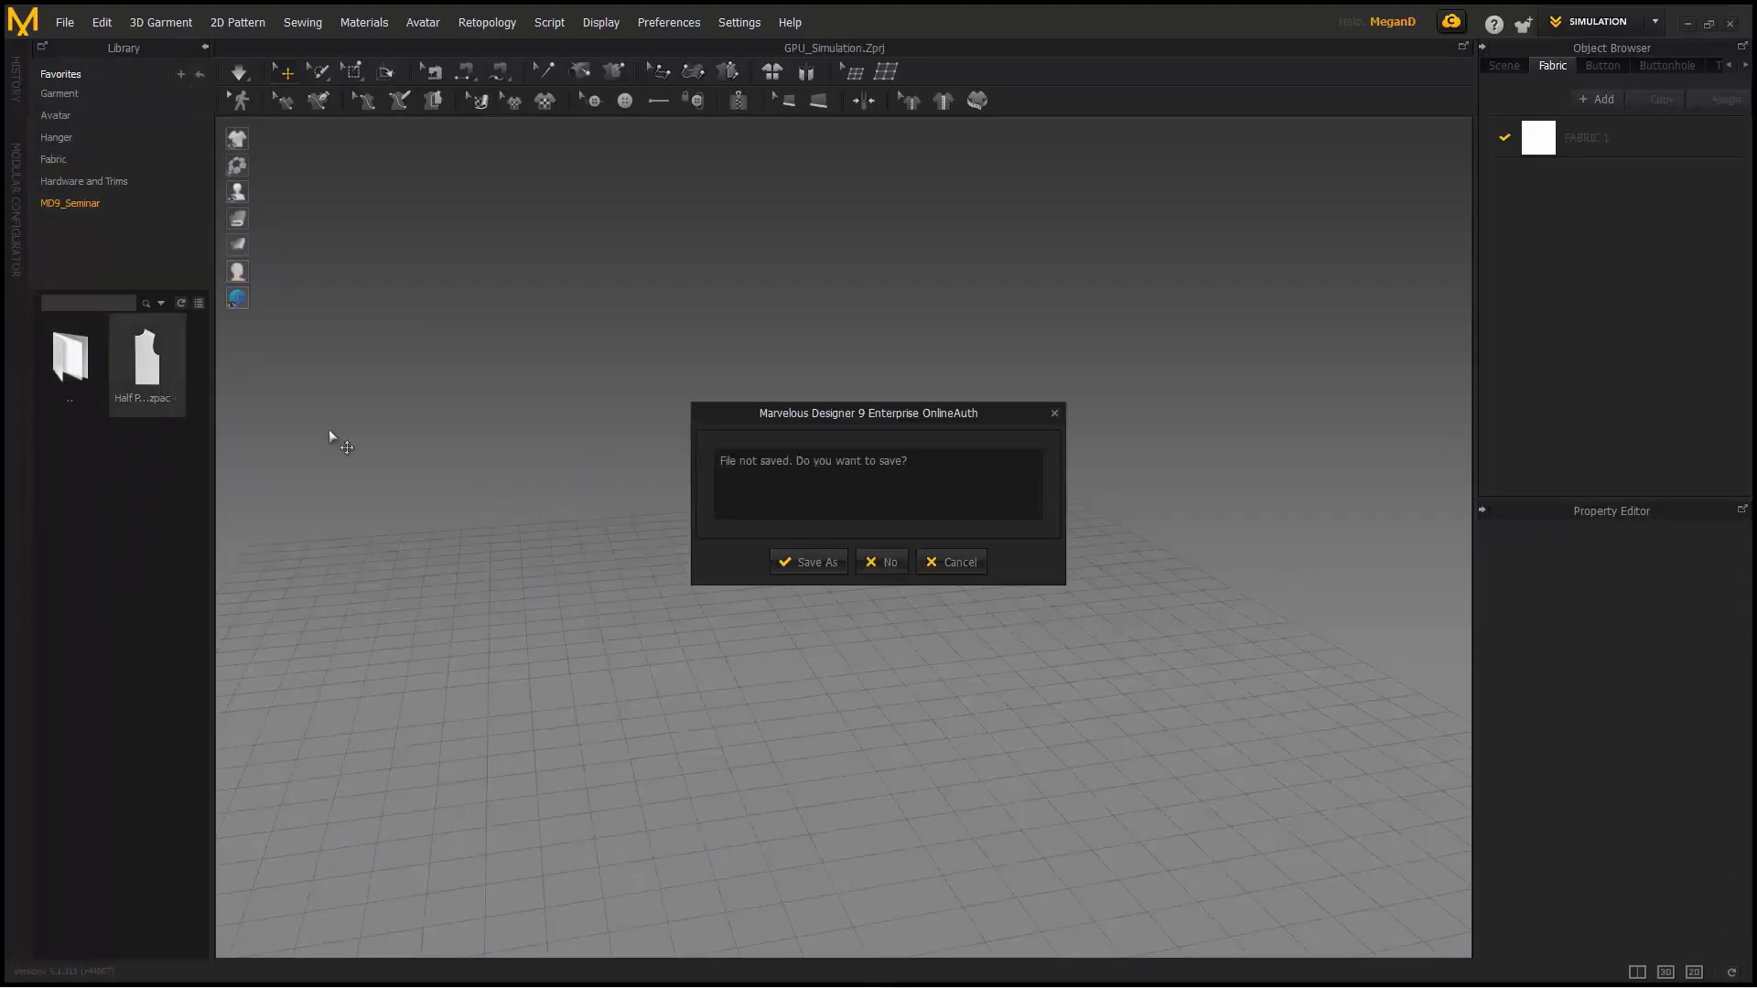
{"action": "left_click", "coordinate": [881, 571]}
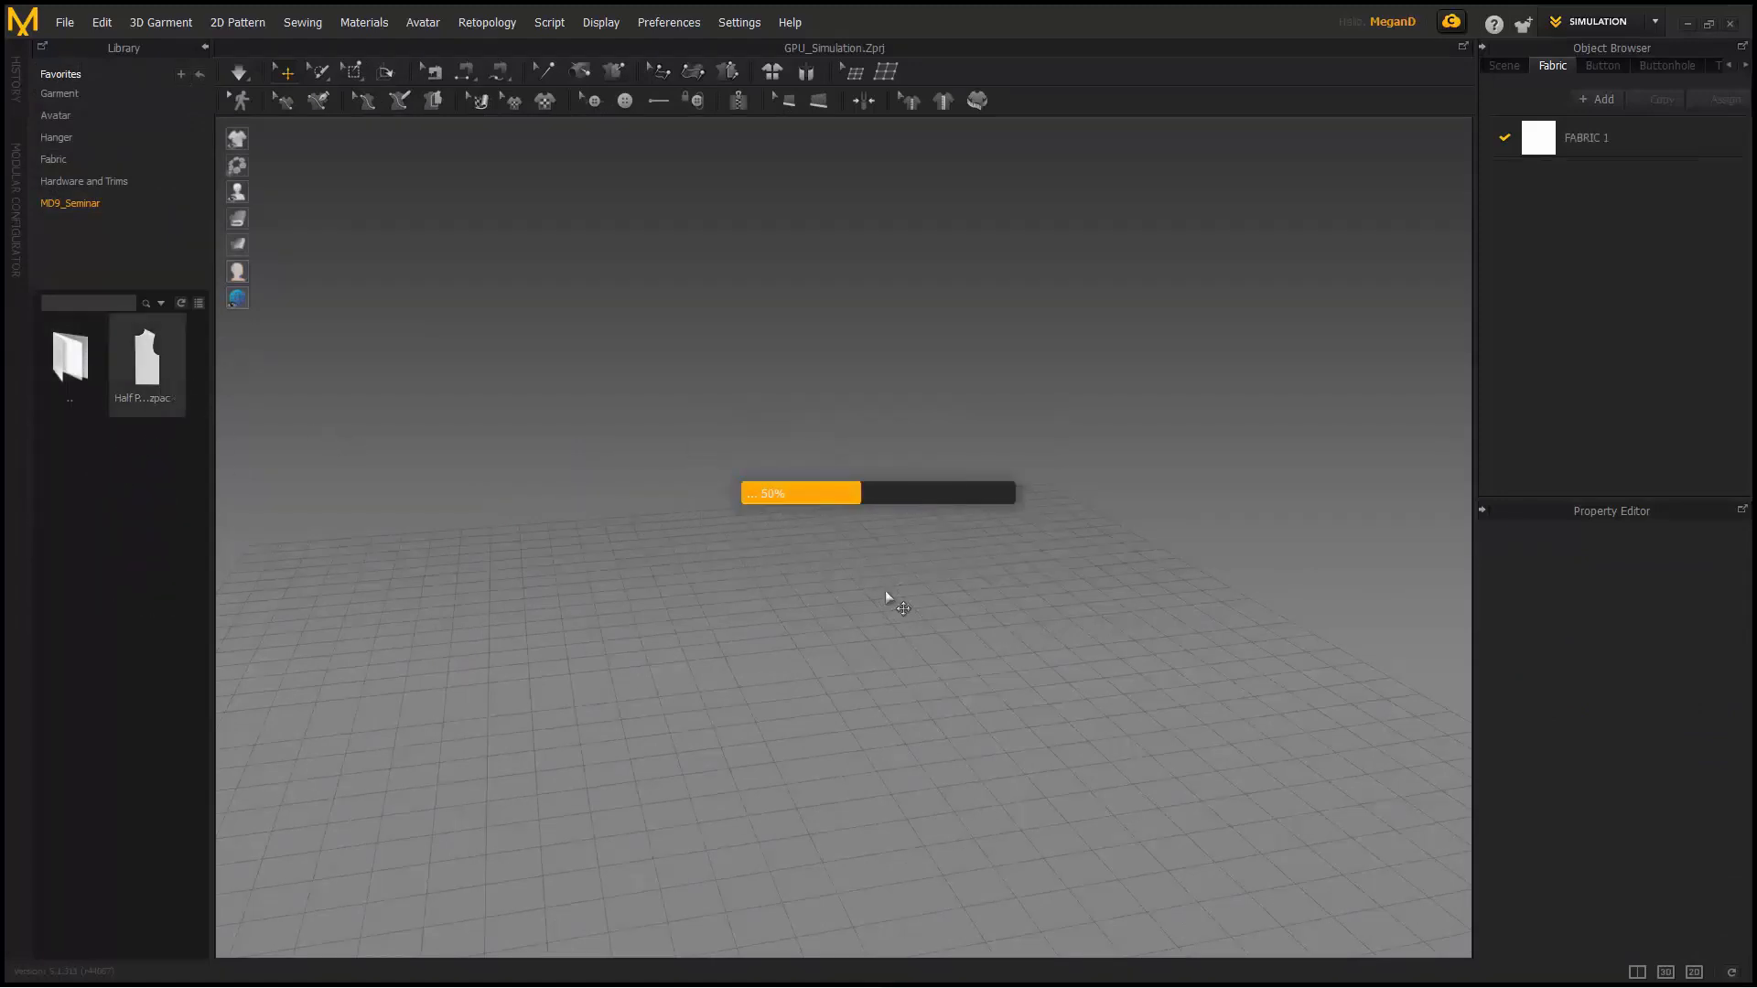
{"action": "left_click", "coordinate": [205, 47]}
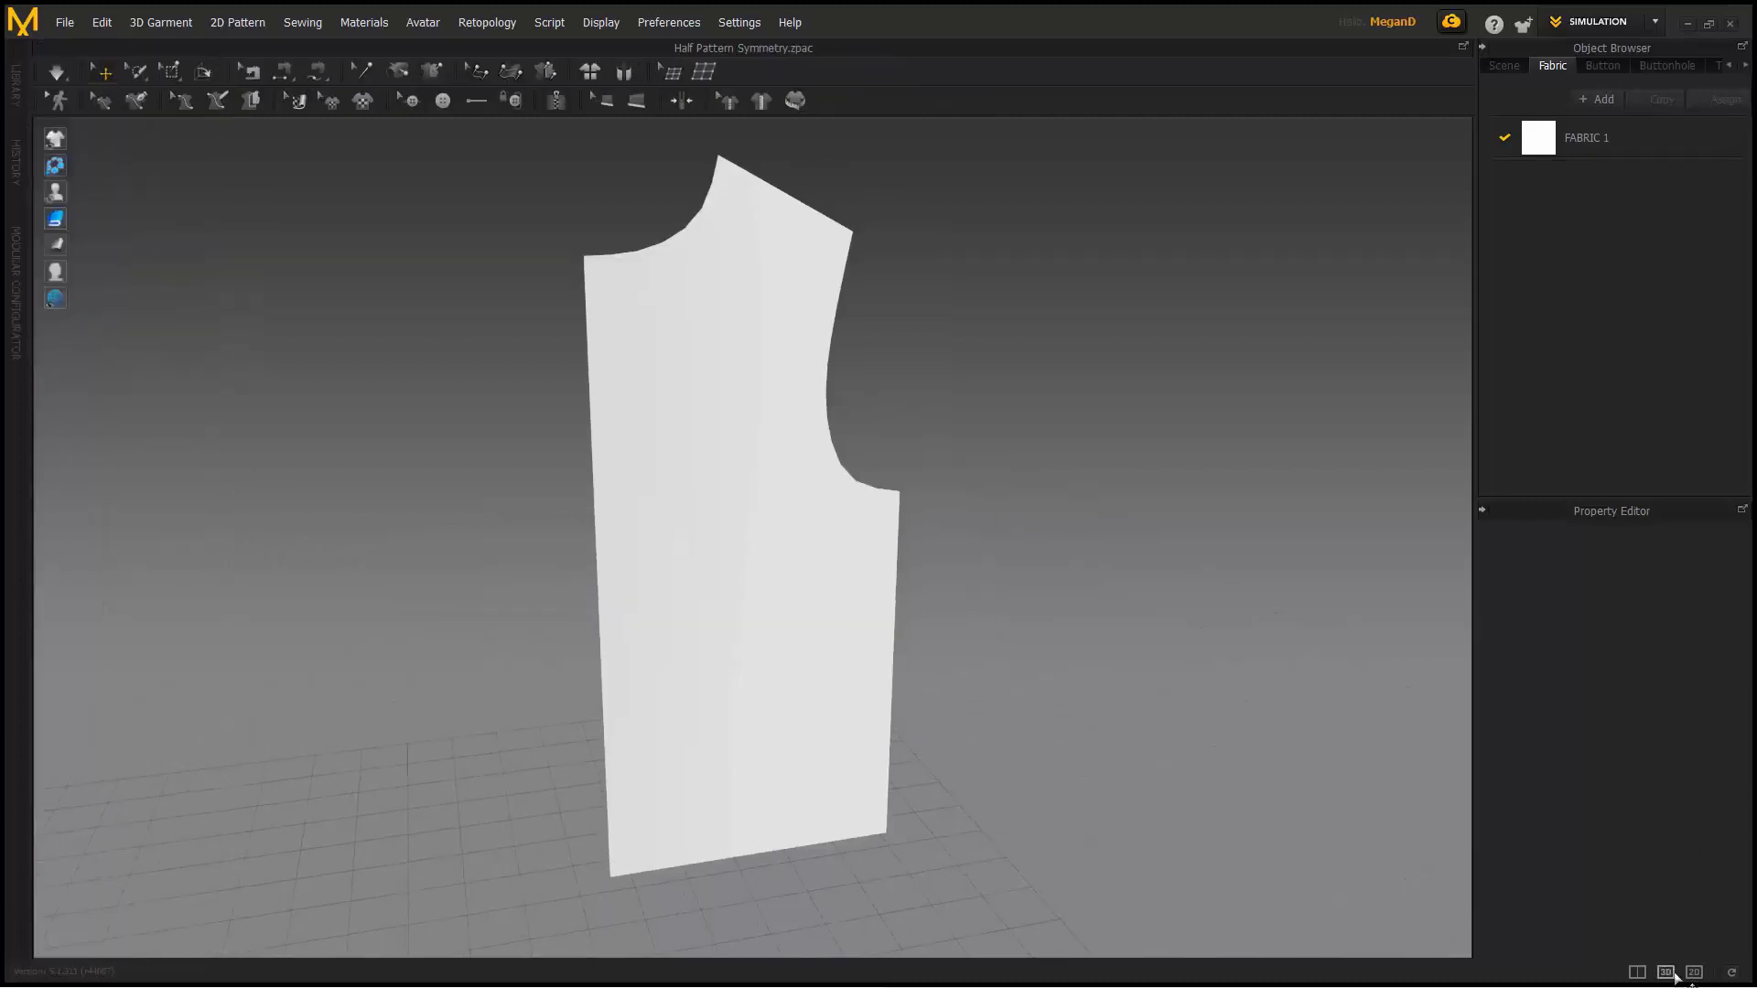
- In the 2D pattern view, try Unfold on the centre edge, then undo it
{"action": "left_click", "coordinate": [1693, 972]}
{"action": "middle_click_drag", "start_coordinate": [885, 543], "coordinate": [879, 543]}
{"action": "left_click", "coordinate": [89, 72]}
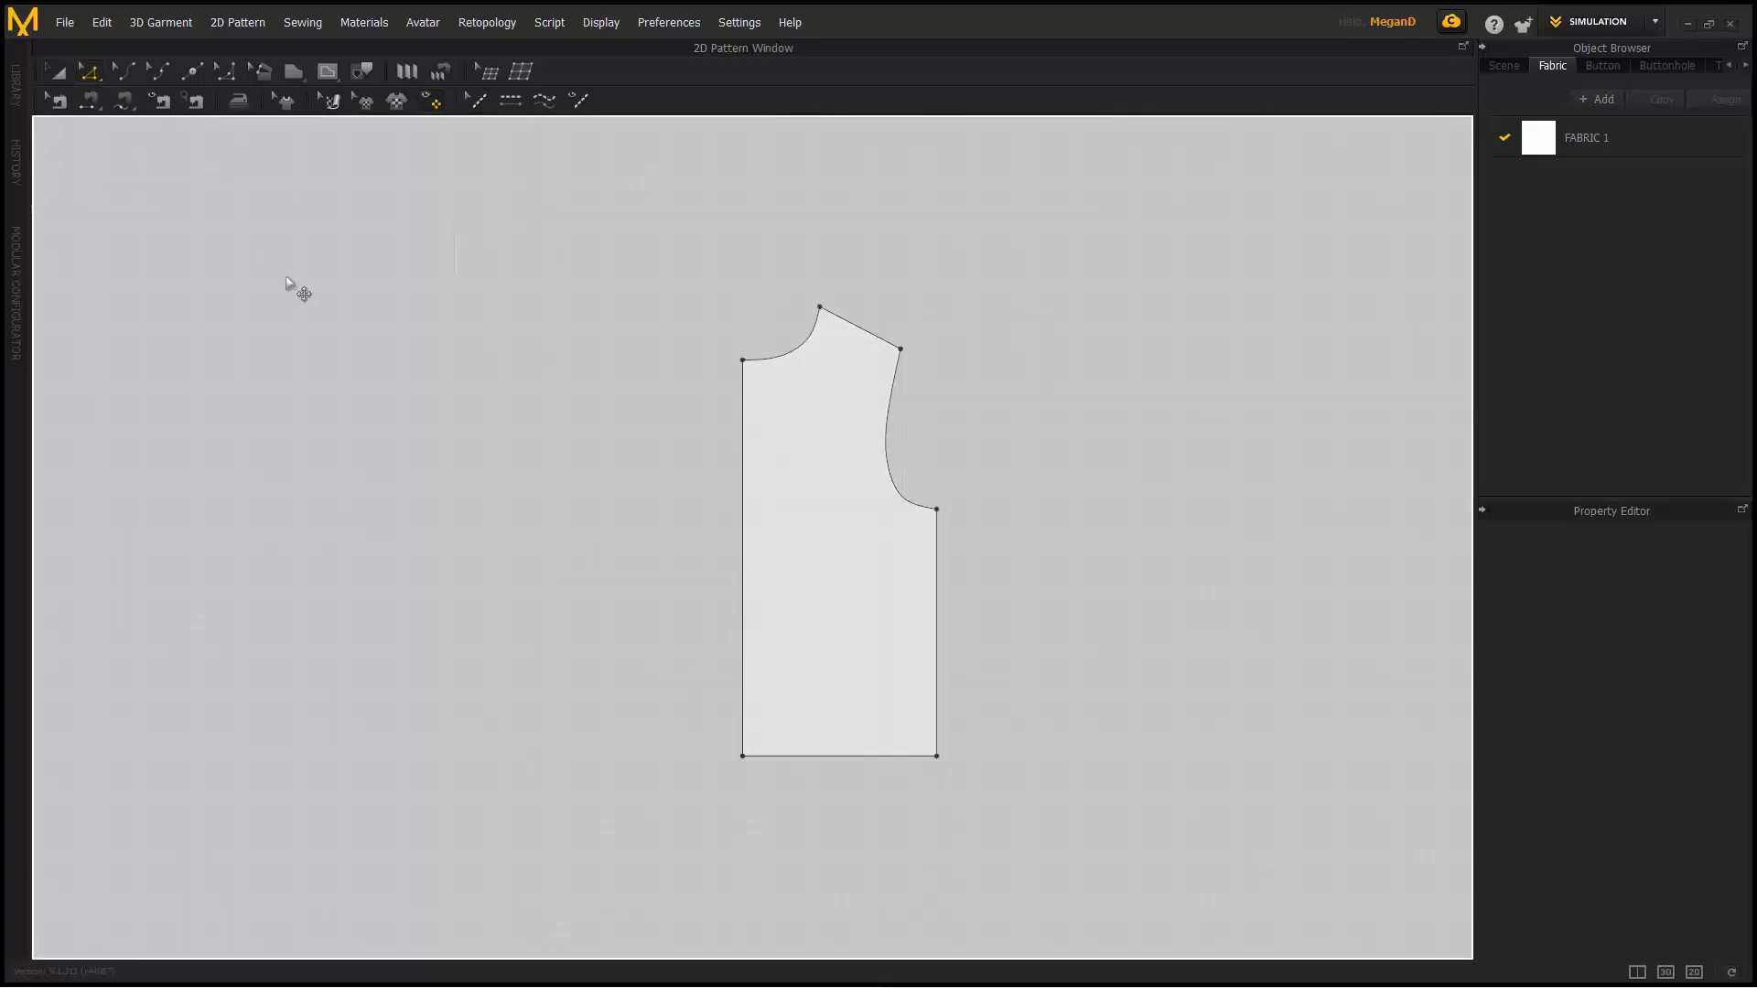
{"action": "right_click", "coordinate": [743, 459]}
{"action": "left_click", "coordinate": [842, 655]}
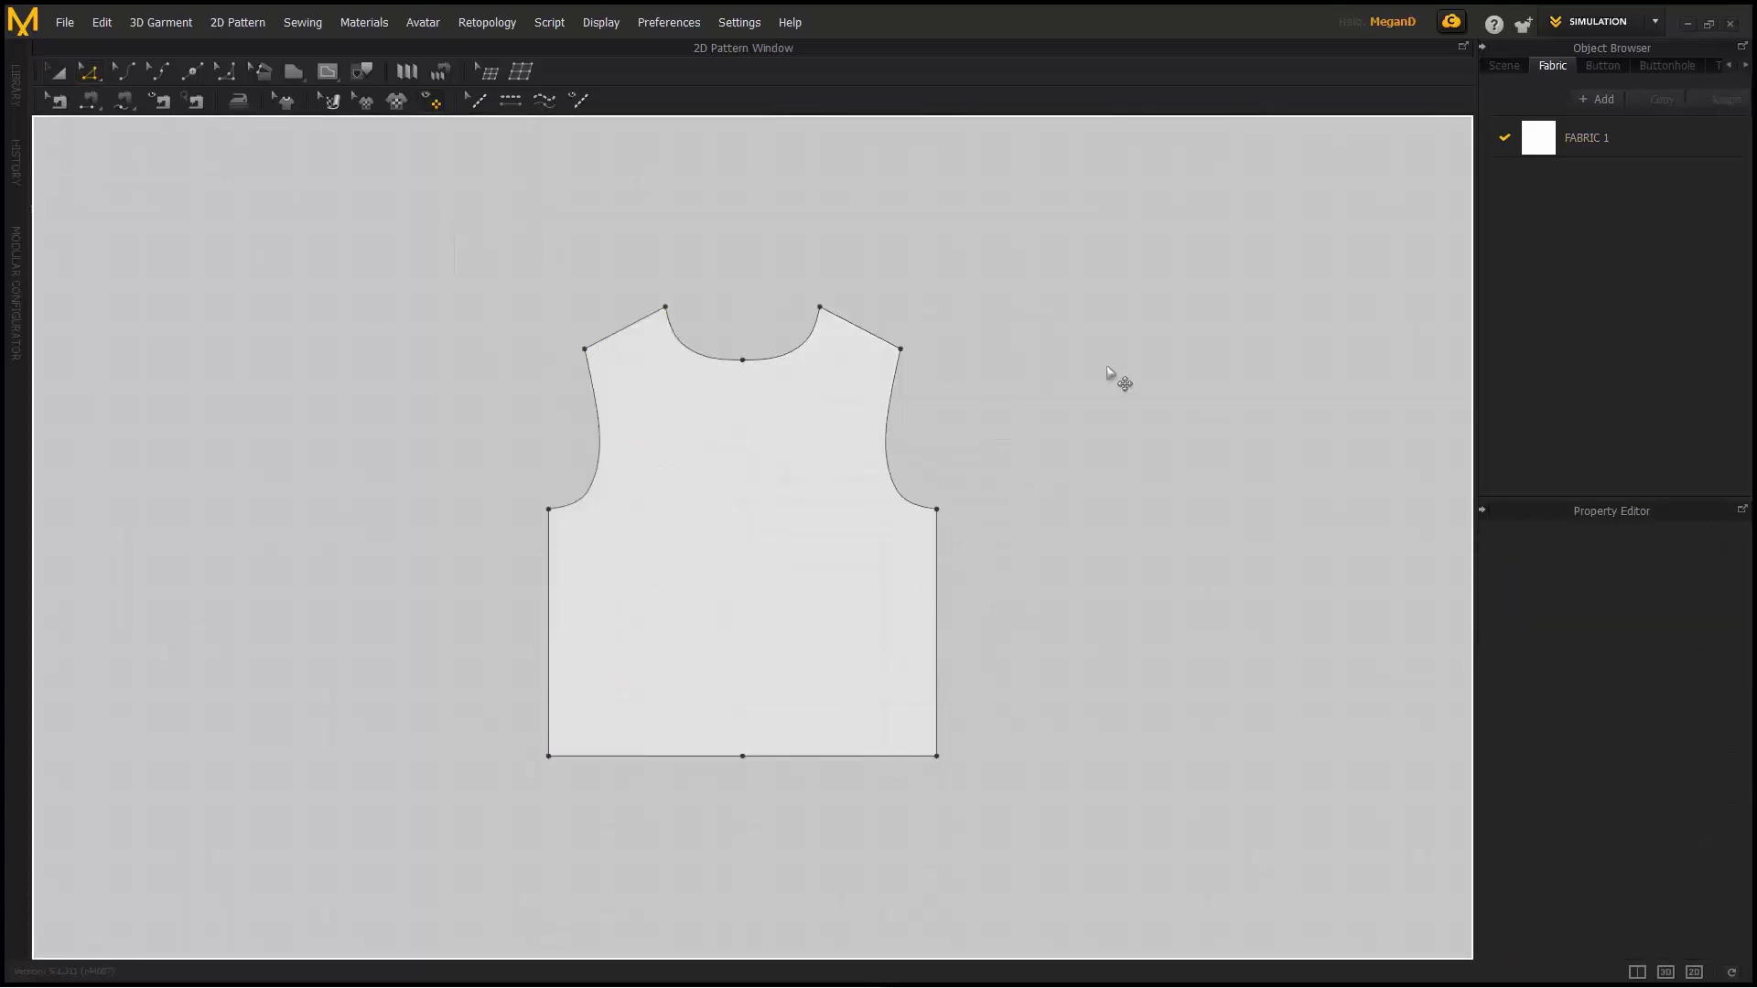
{"action": "key", "text": "ctrl+z"}
{"action": "left_click", "coordinate": [1032, 425]}
- Create a Symmetric Pattern (with Sewing) copy, test moving and reshaping it, then undo all of it
{"action": "right_click", "coordinate": [805, 438]}
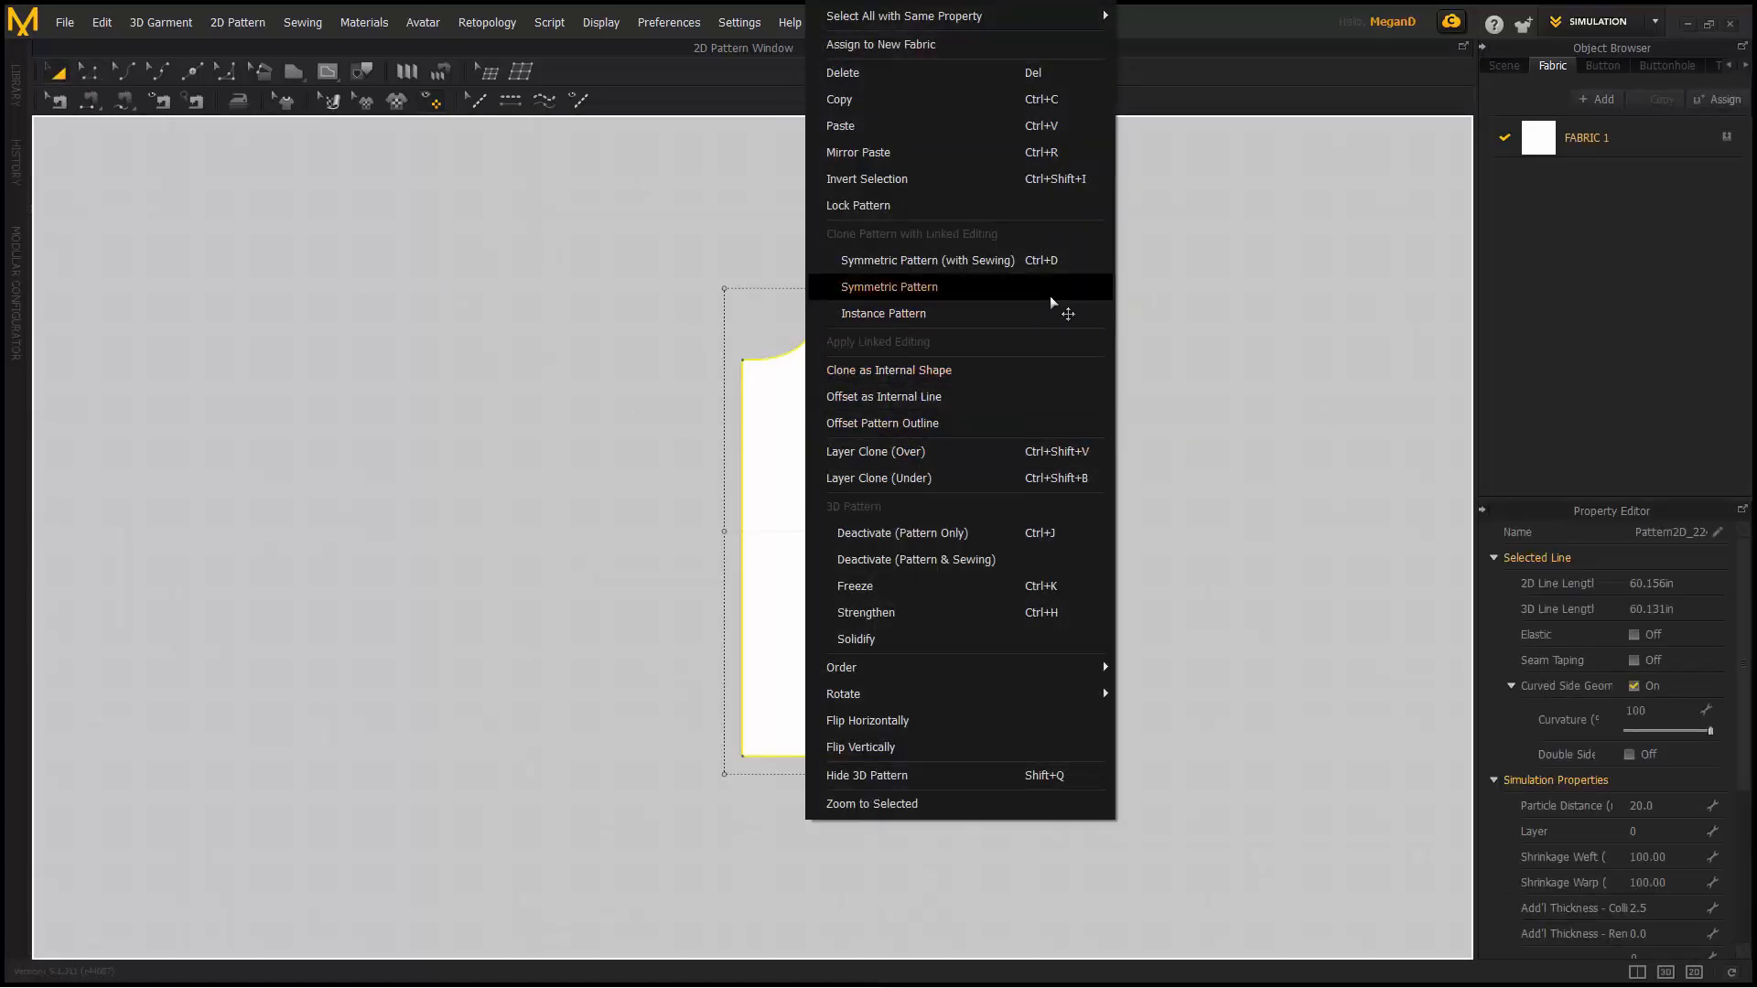
{"action": "left_click", "coordinate": [1041, 263]}
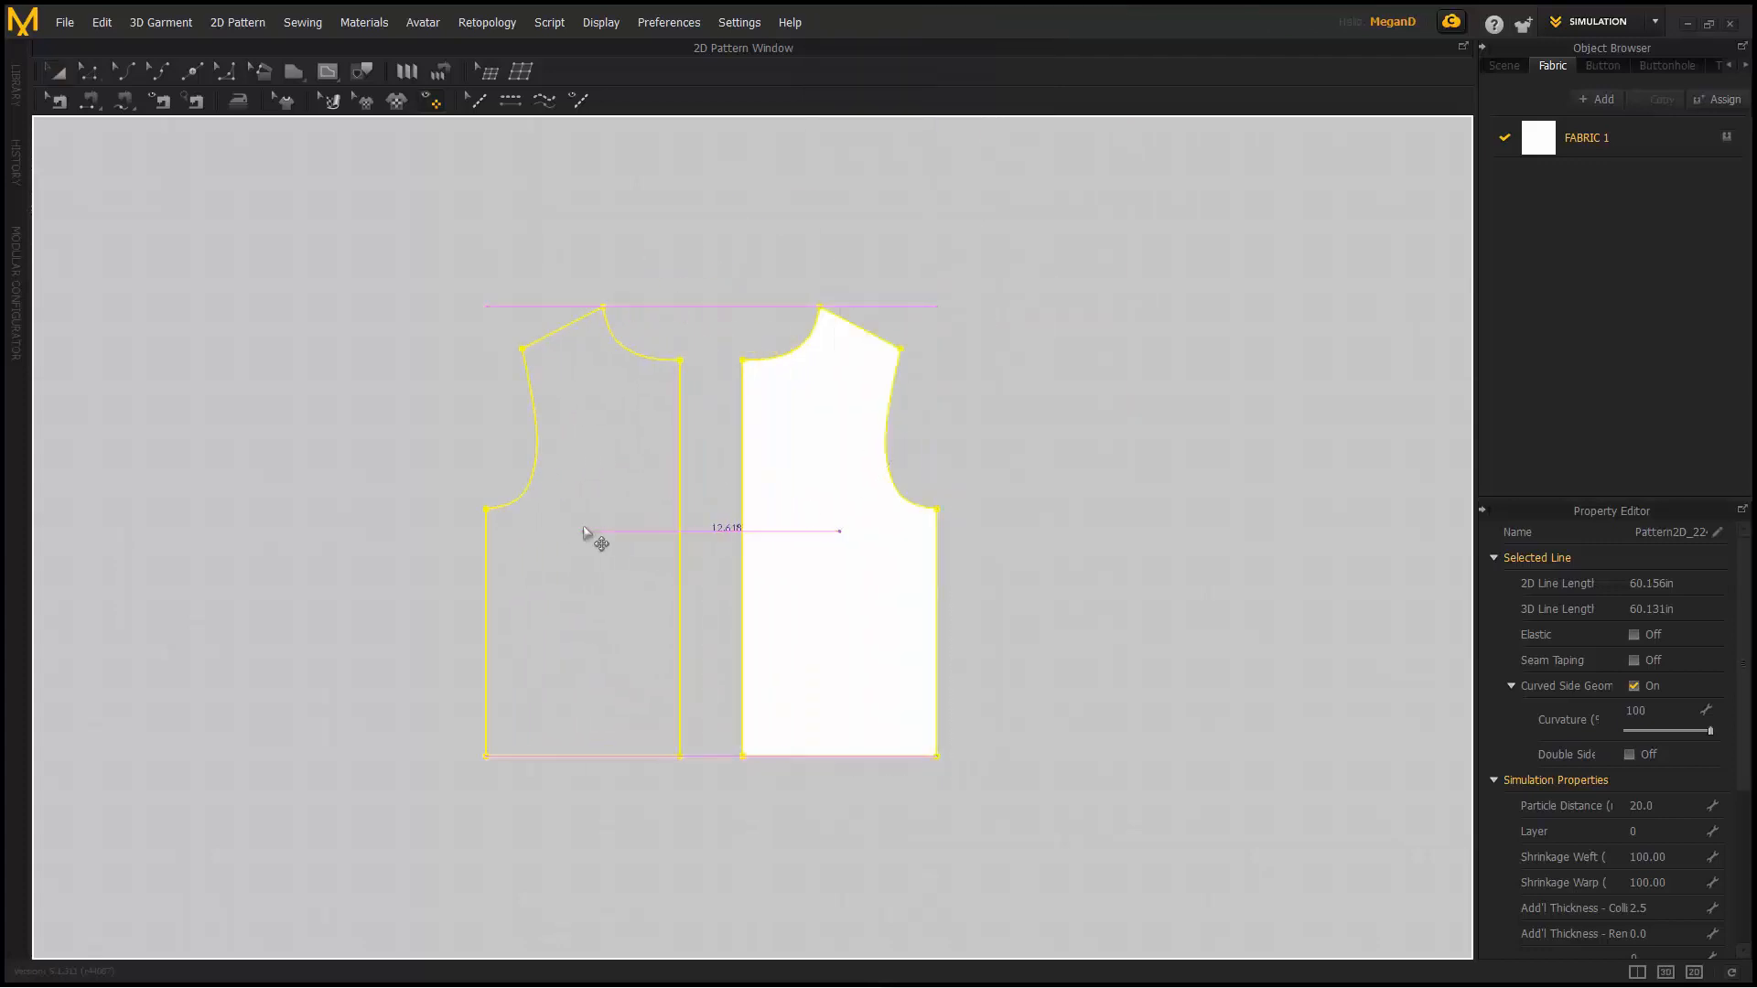
{"action": "left_click", "coordinate": [549, 530]}
{"action": "left_click_drag", "start_coordinate": [533, 548], "coordinate": [469, 536]}
{"action": "left_click", "coordinate": [1039, 336]}
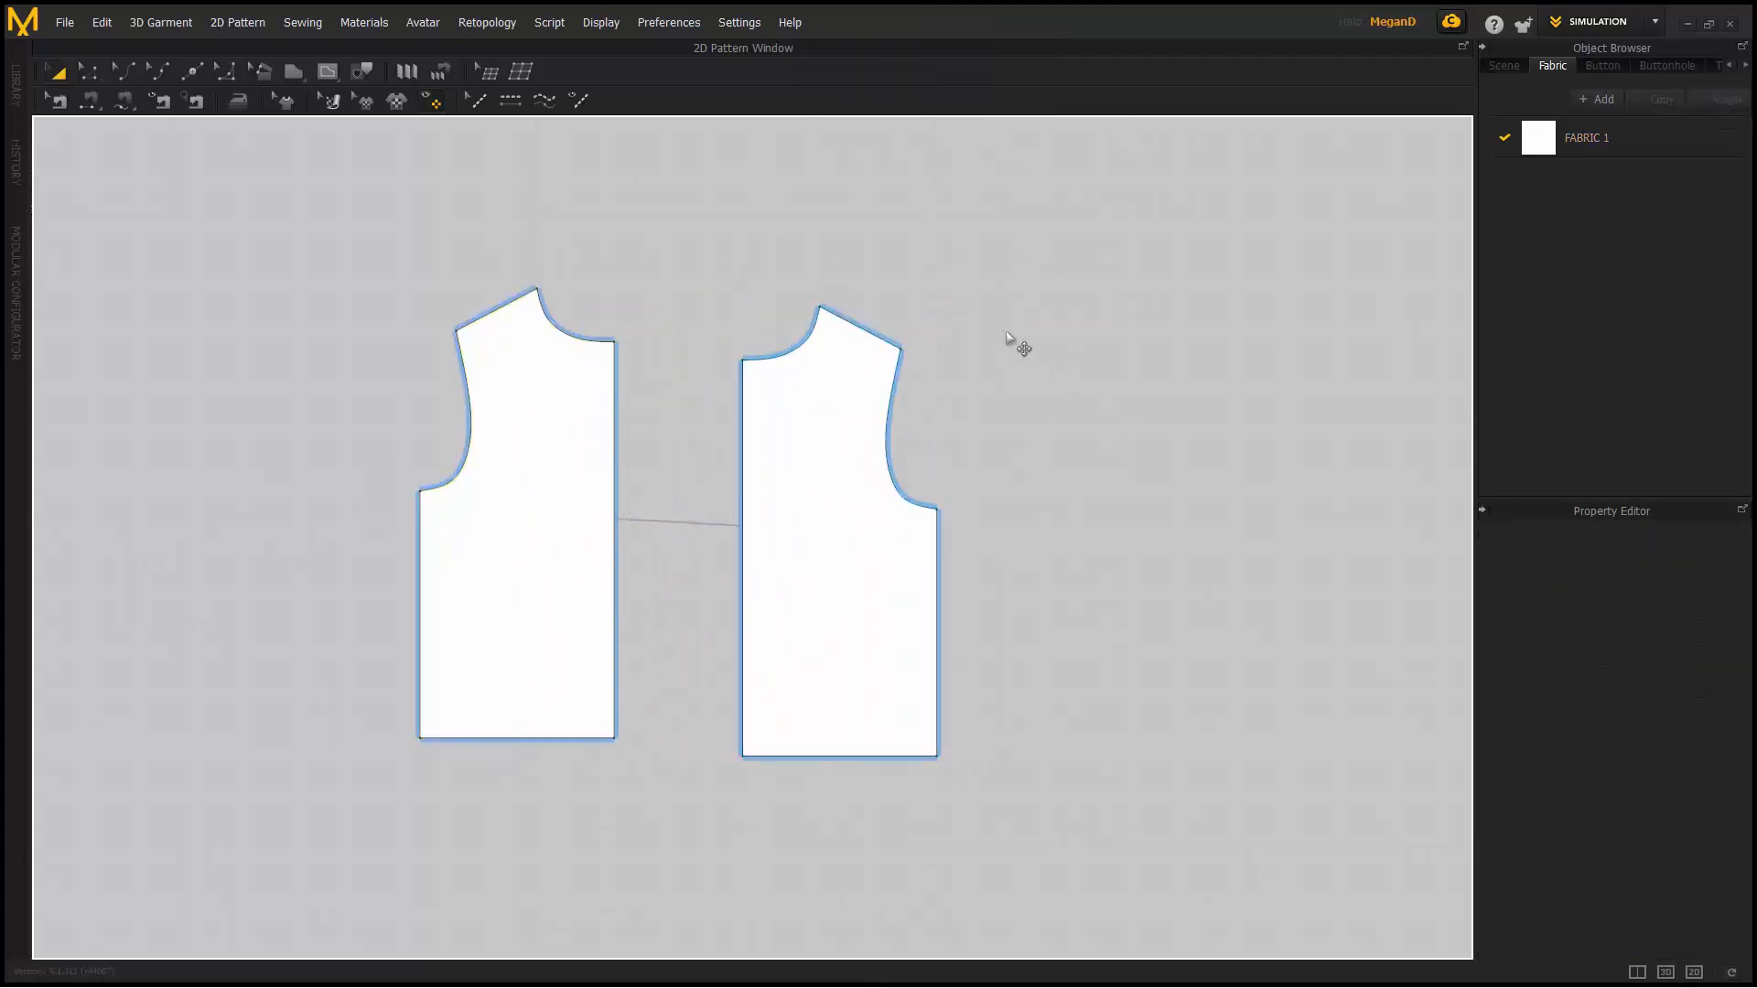
{"action": "key", "text": "z"}
{"action": "left_click_drag", "start_coordinate": [901, 347], "coordinate": [916, 321]}
{"action": "key", "text": "ctrl+z"}
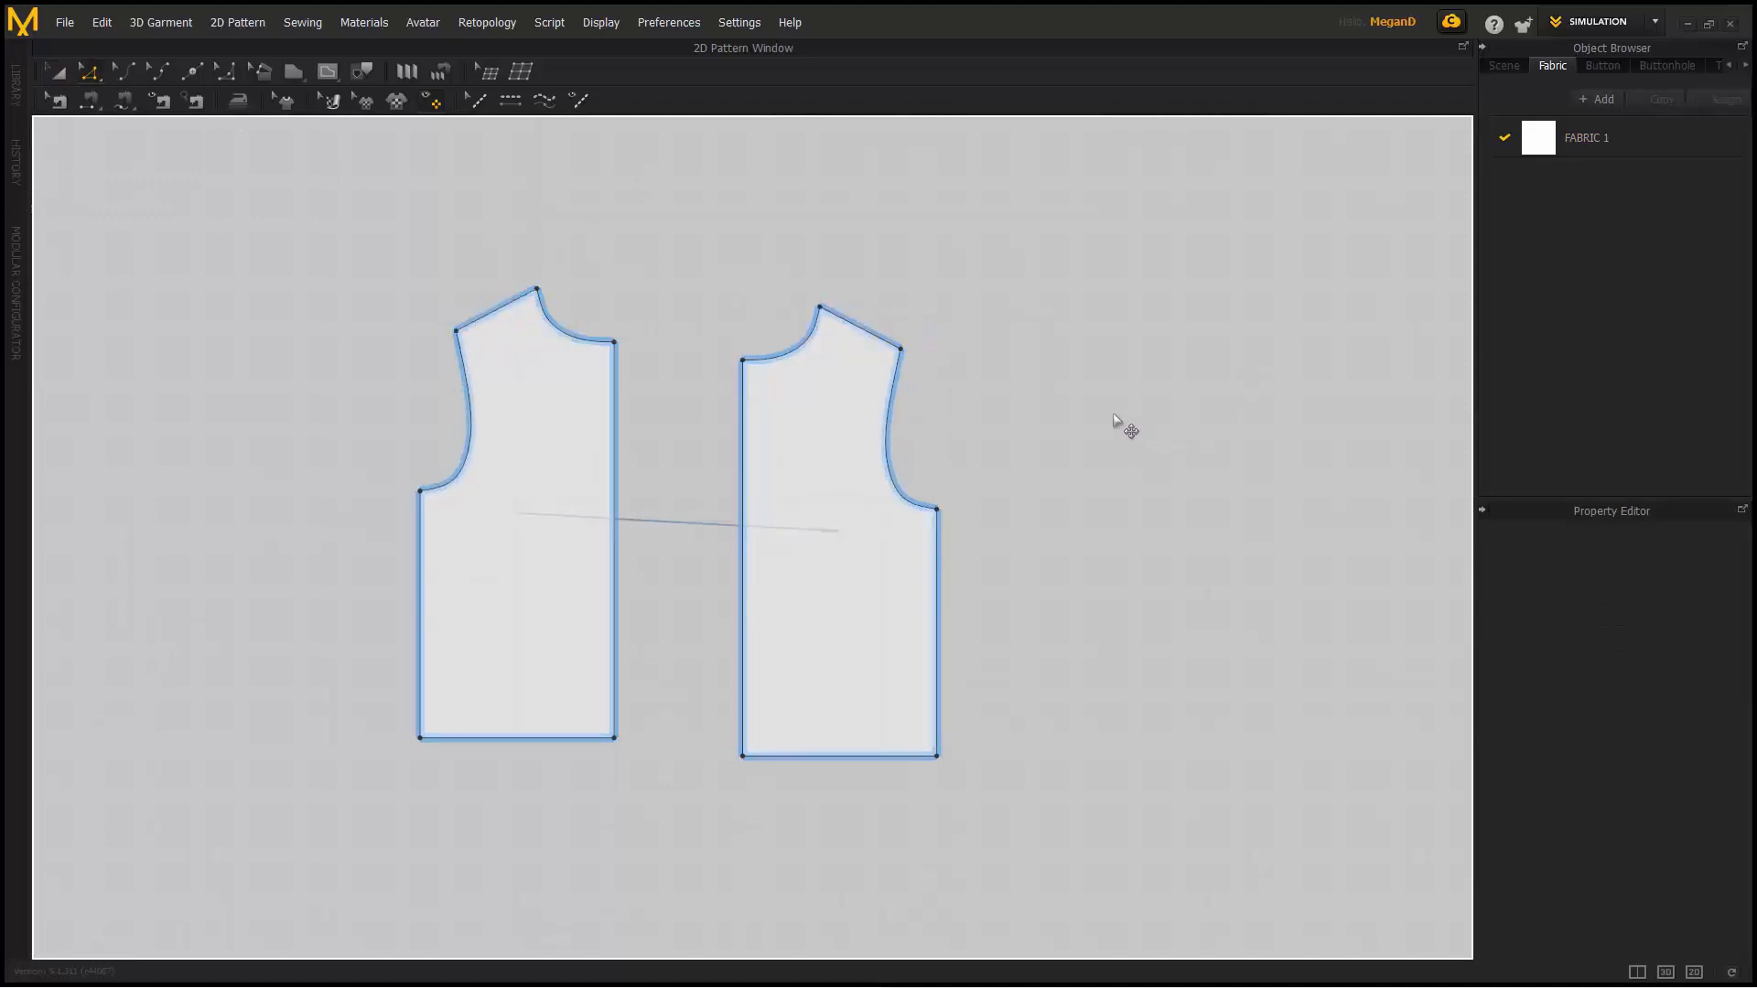
{"action": "key", "text": "ctrl+z"}
{"action": "key", "text": "ctrl+z"}
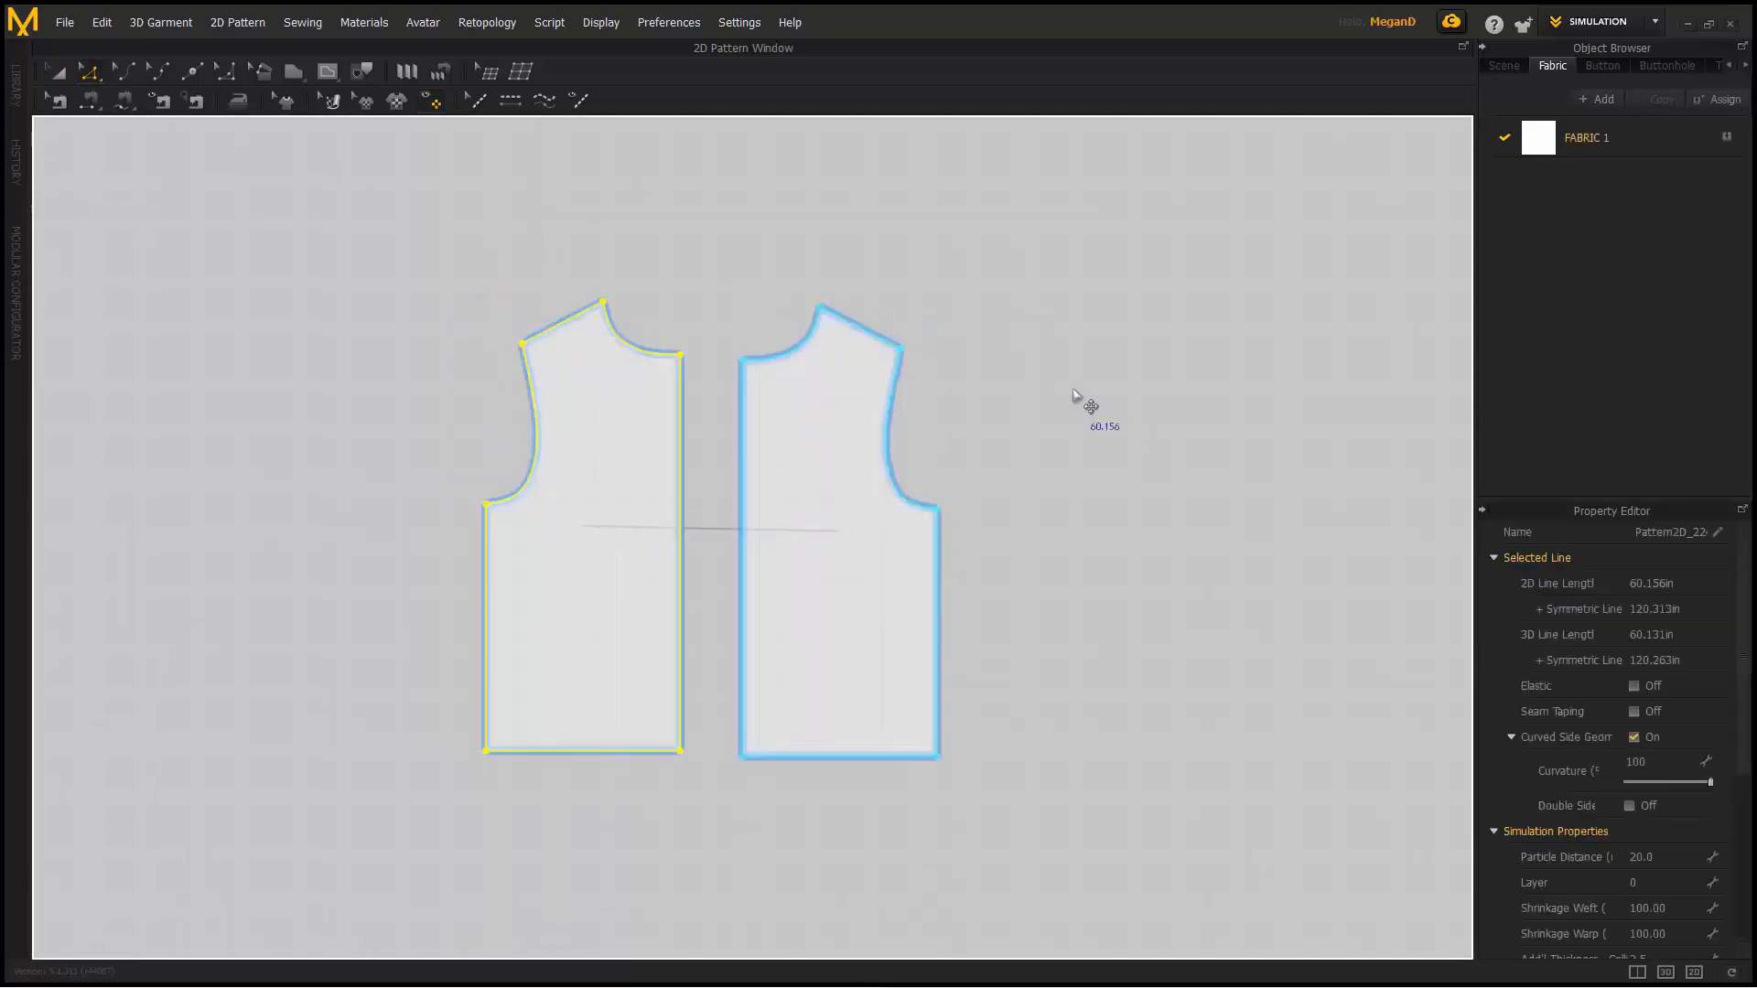
{"action": "key", "text": "ctrl+z"}
{"action": "left_click", "coordinate": [90, 101]}
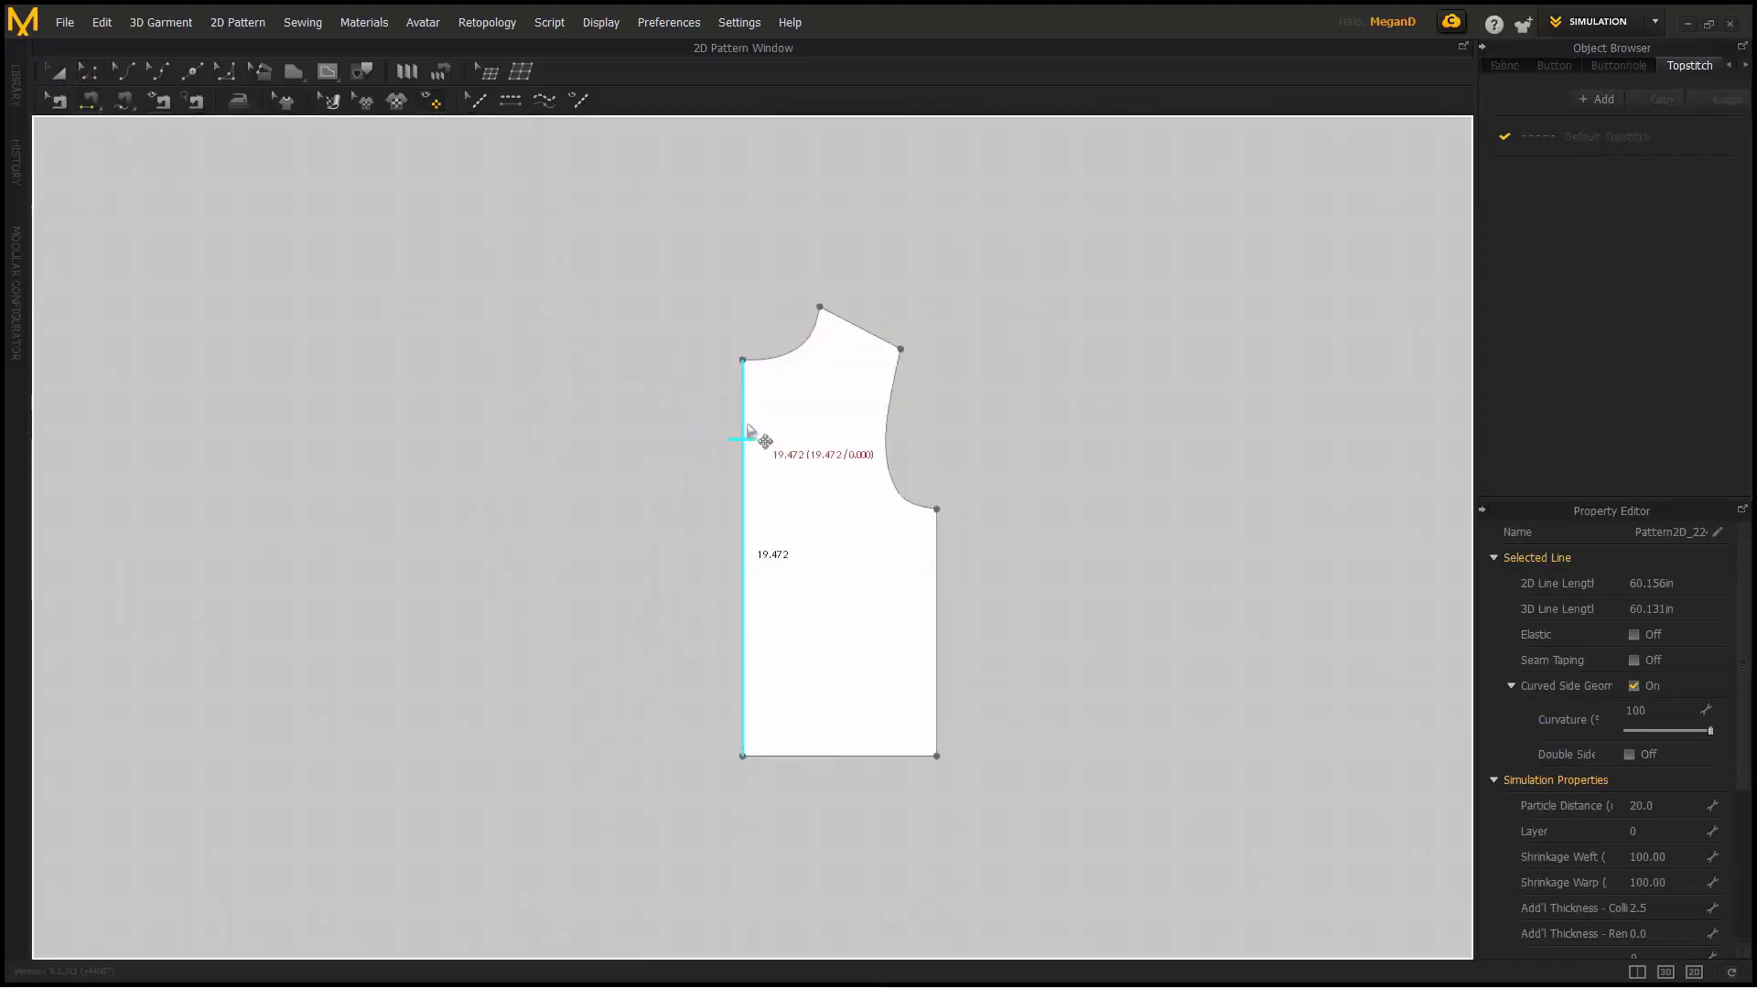
- Apply Unfold Symmetric Editing (with Sewing) to the centre edge for a linked full bodice
{"action": "left_click", "coordinate": [90, 72]}
{"action": "left_click", "coordinate": [750, 473]}
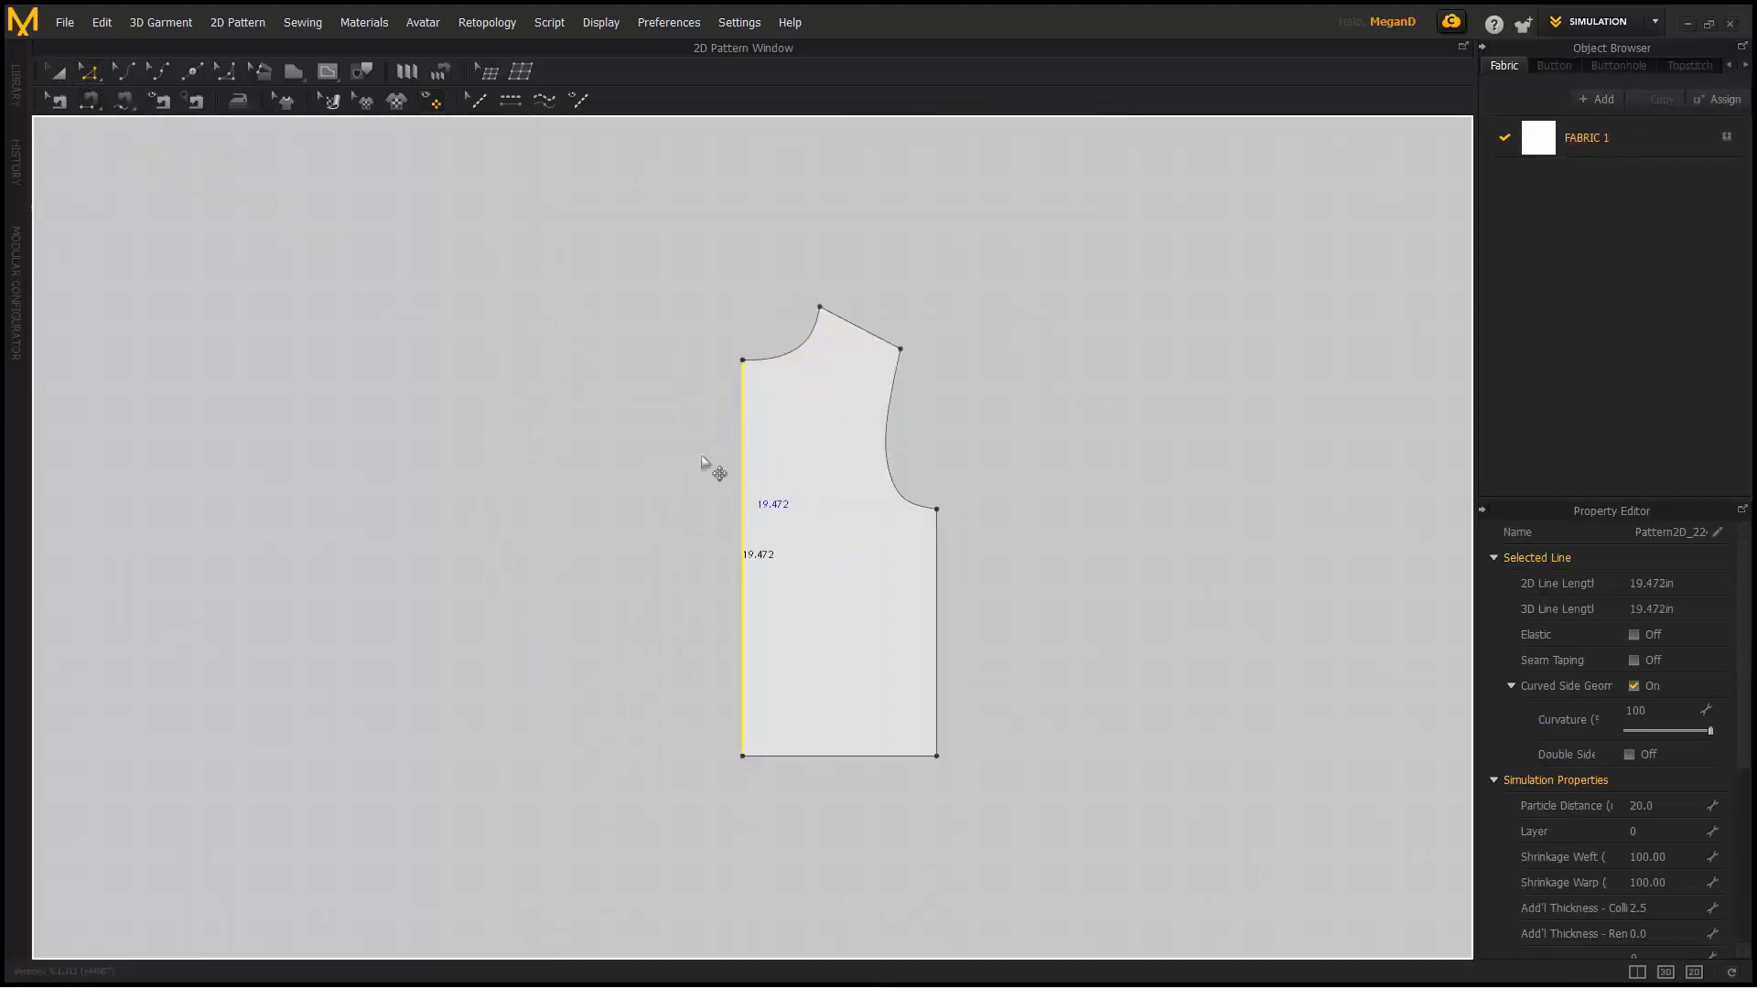
{"action": "right_click", "coordinate": [745, 457]}
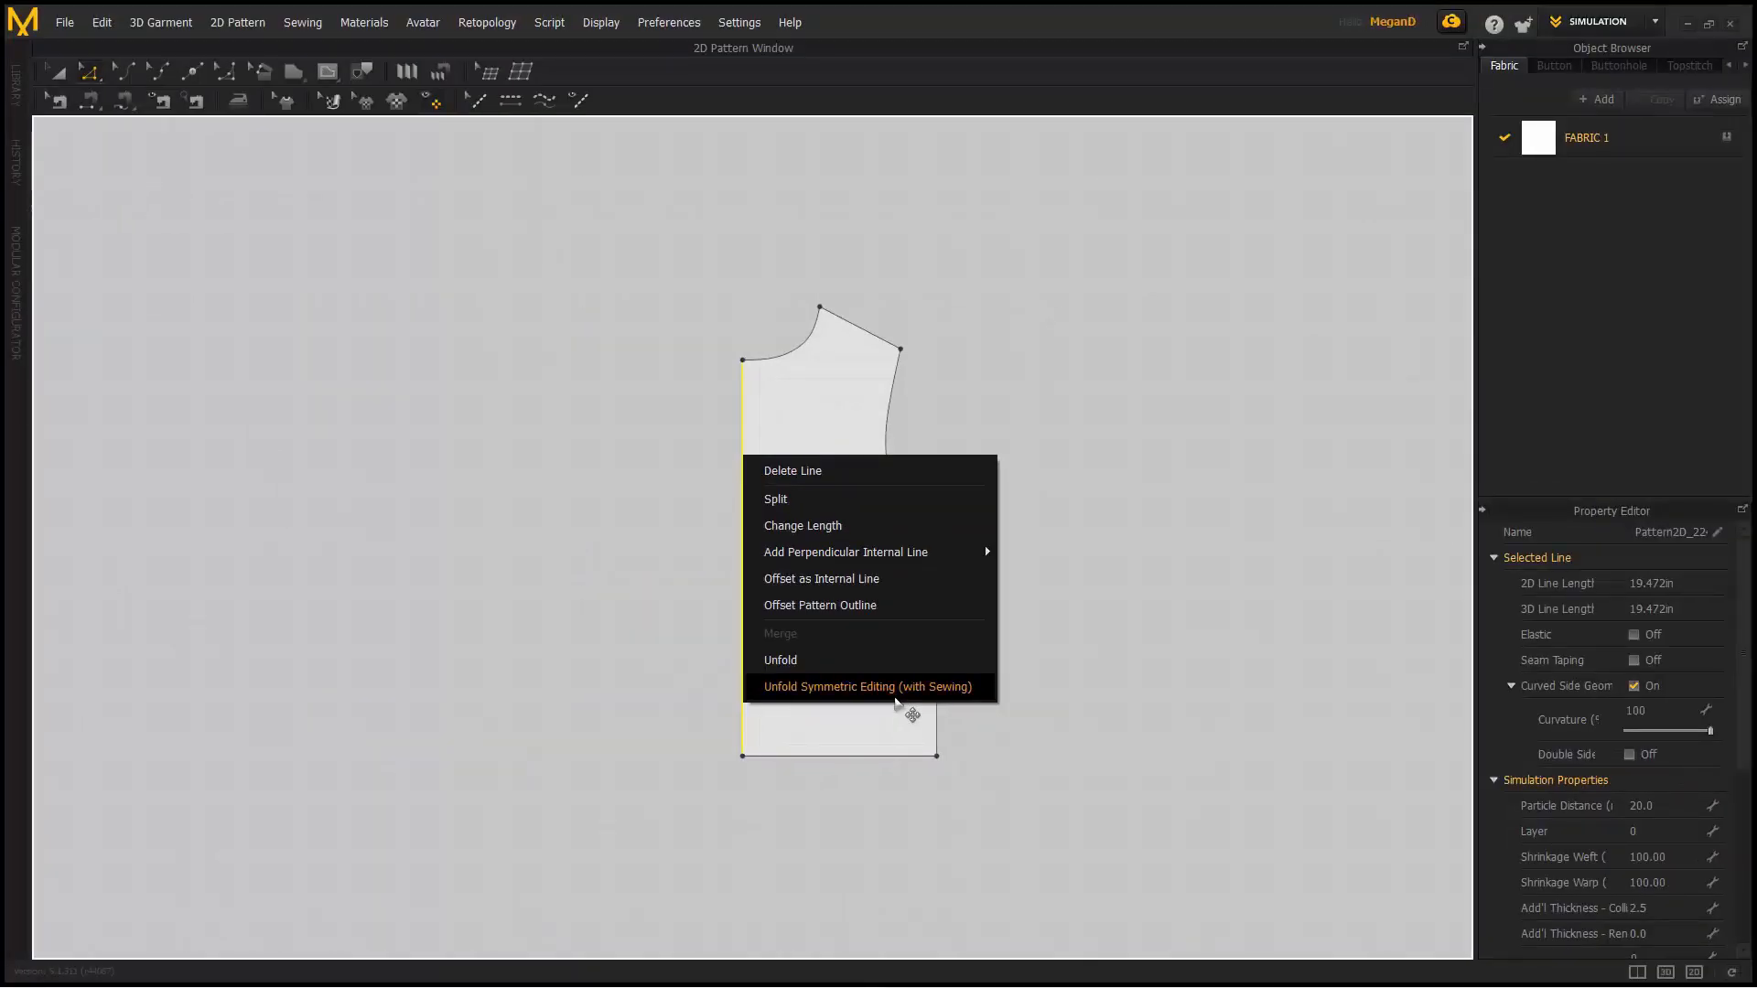
{"action": "left_click", "coordinate": [896, 695]}
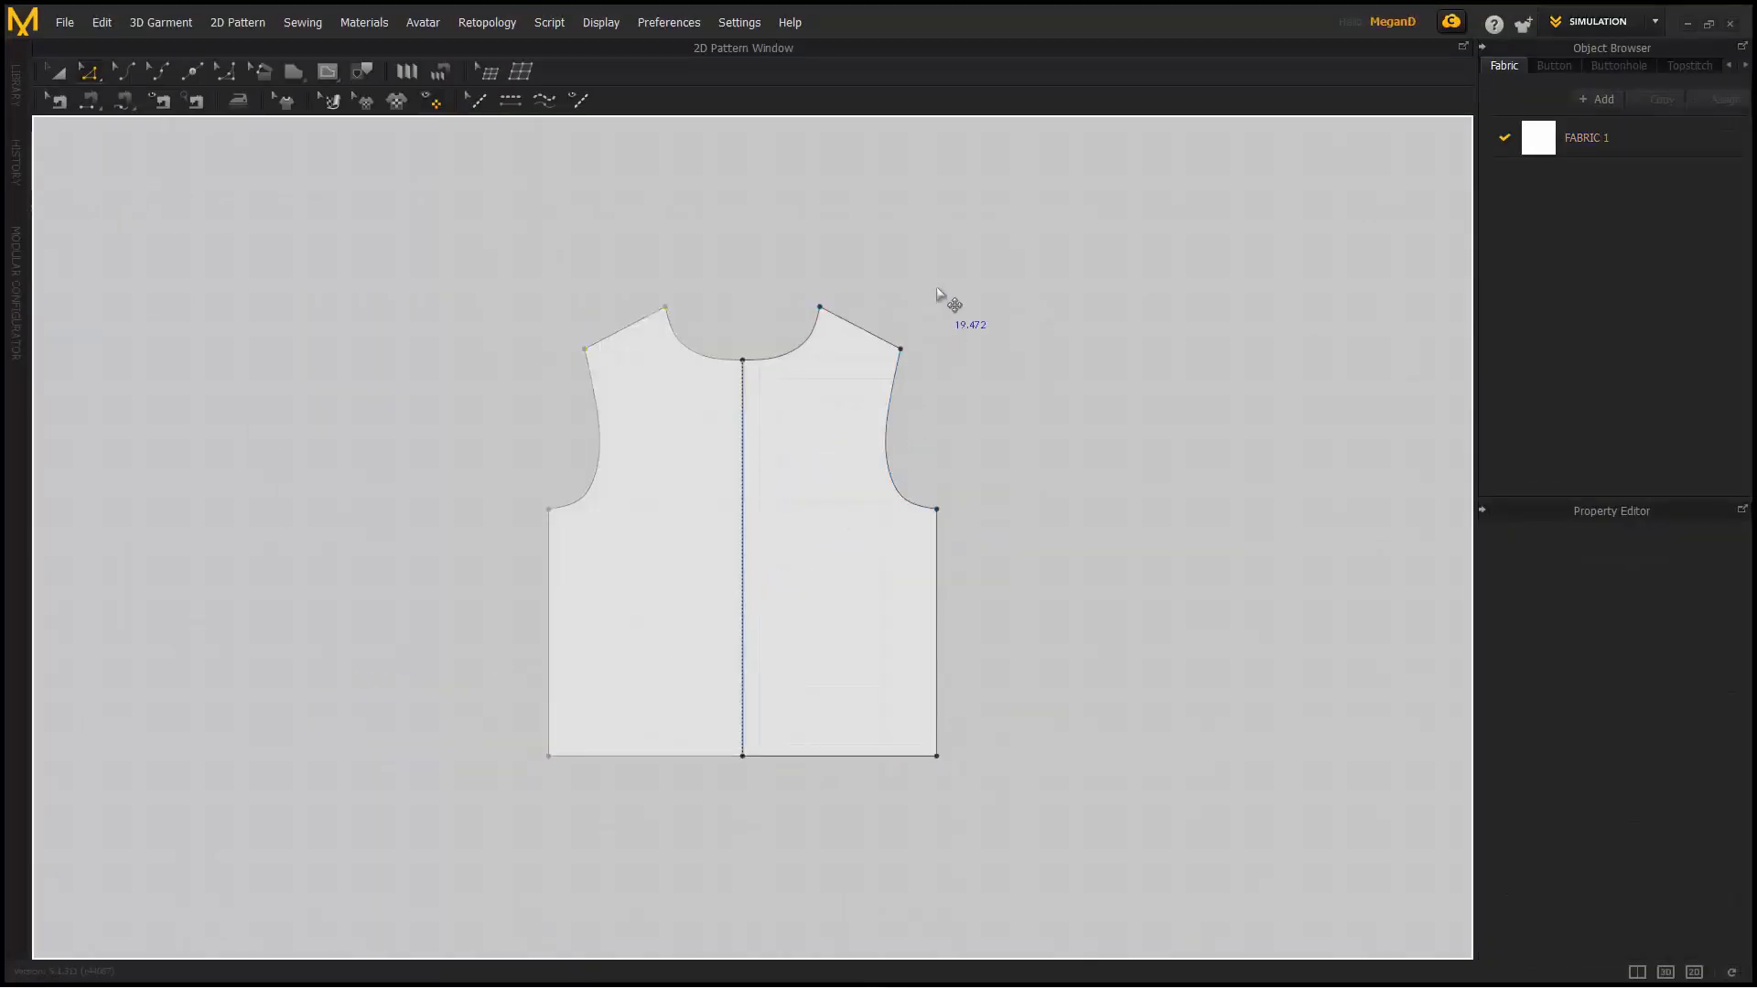
- Drag the shoulder and underarm points to test linked editing on both halves, then undo
{"action": "left_click", "coordinate": [937, 290]}
{"action": "scroll", "coordinate": [786, 372], "scroll_direction": "up", "scroll_amount": 5}
{"action": "middle_click_drag", "start_coordinate": [786, 373], "coordinate": [845, 287]}
{"action": "scroll", "coordinate": [845, 287], "scroll_direction": "down", "scroll_amount": 2}
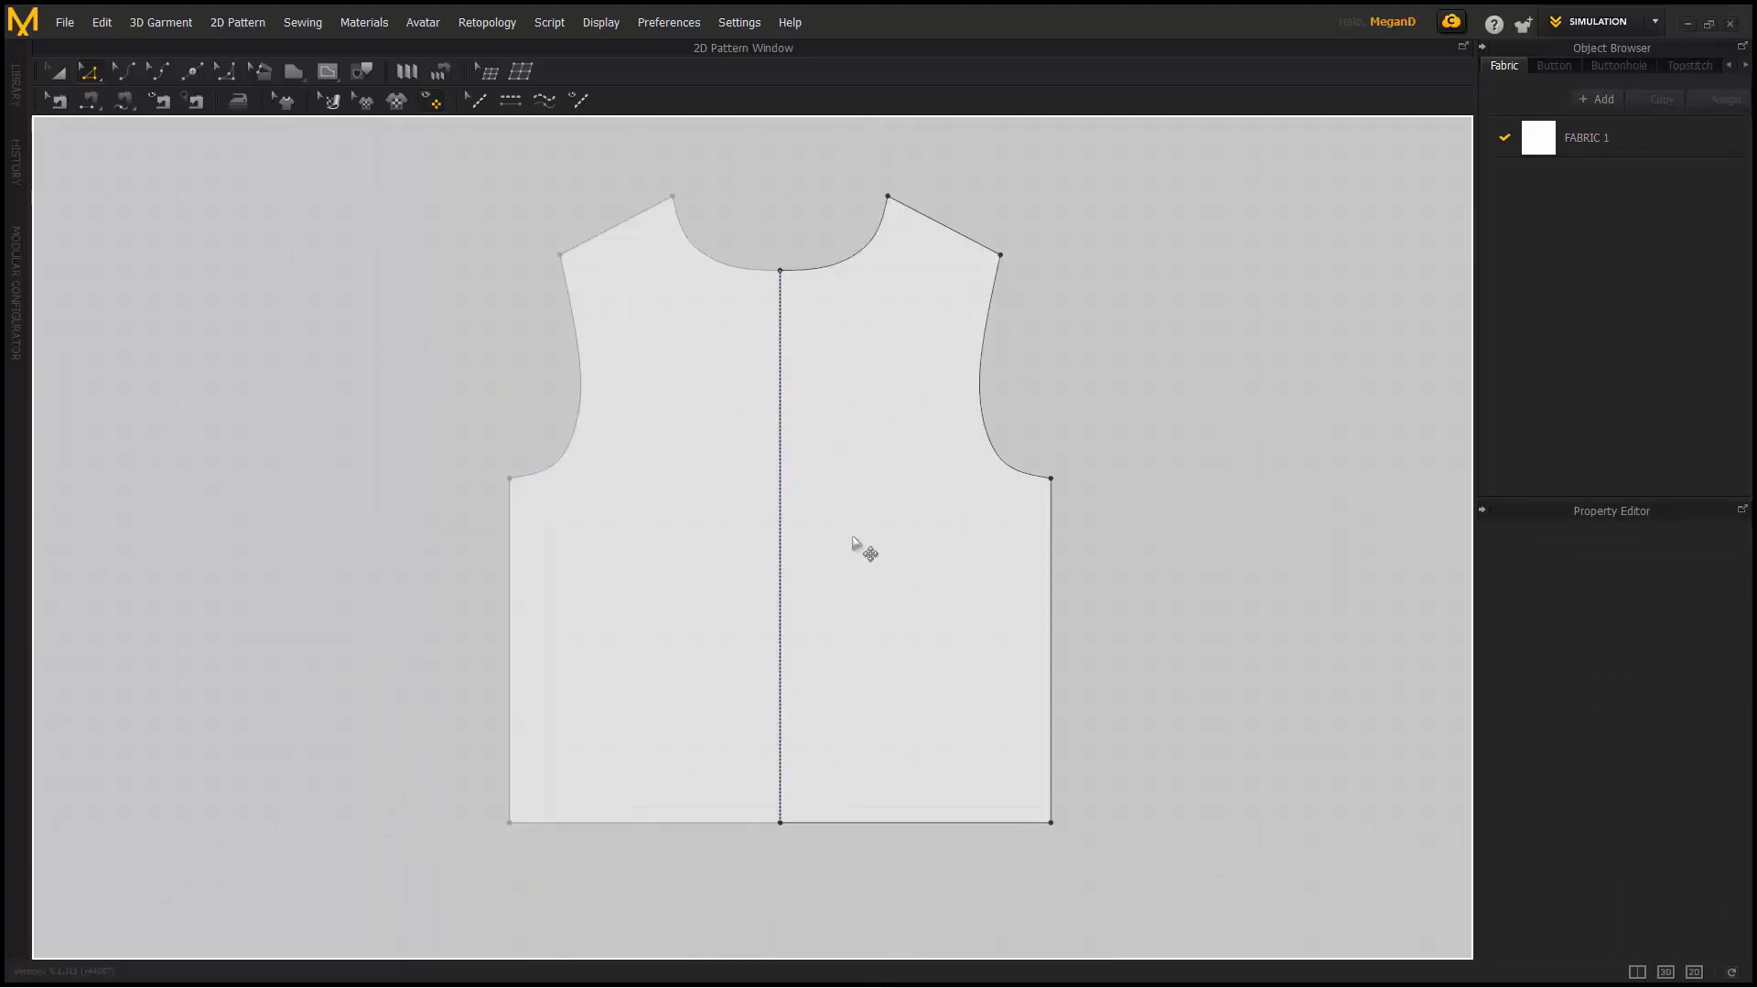
{"action": "left_click_drag", "start_coordinate": [1001, 256], "coordinate": [1007, 223]}
{"action": "left_click", "coordinate": [1083, 322]}
{"action": "left_click_drag", "start_coordinate": [1043, 485], "coordinate": [1141, 515]}
{"action": "key", "text": "ctrl+z"}
{"action": "key", "text": "ctrl+z"}
{"action": "key", "text": "ctrl+z"}
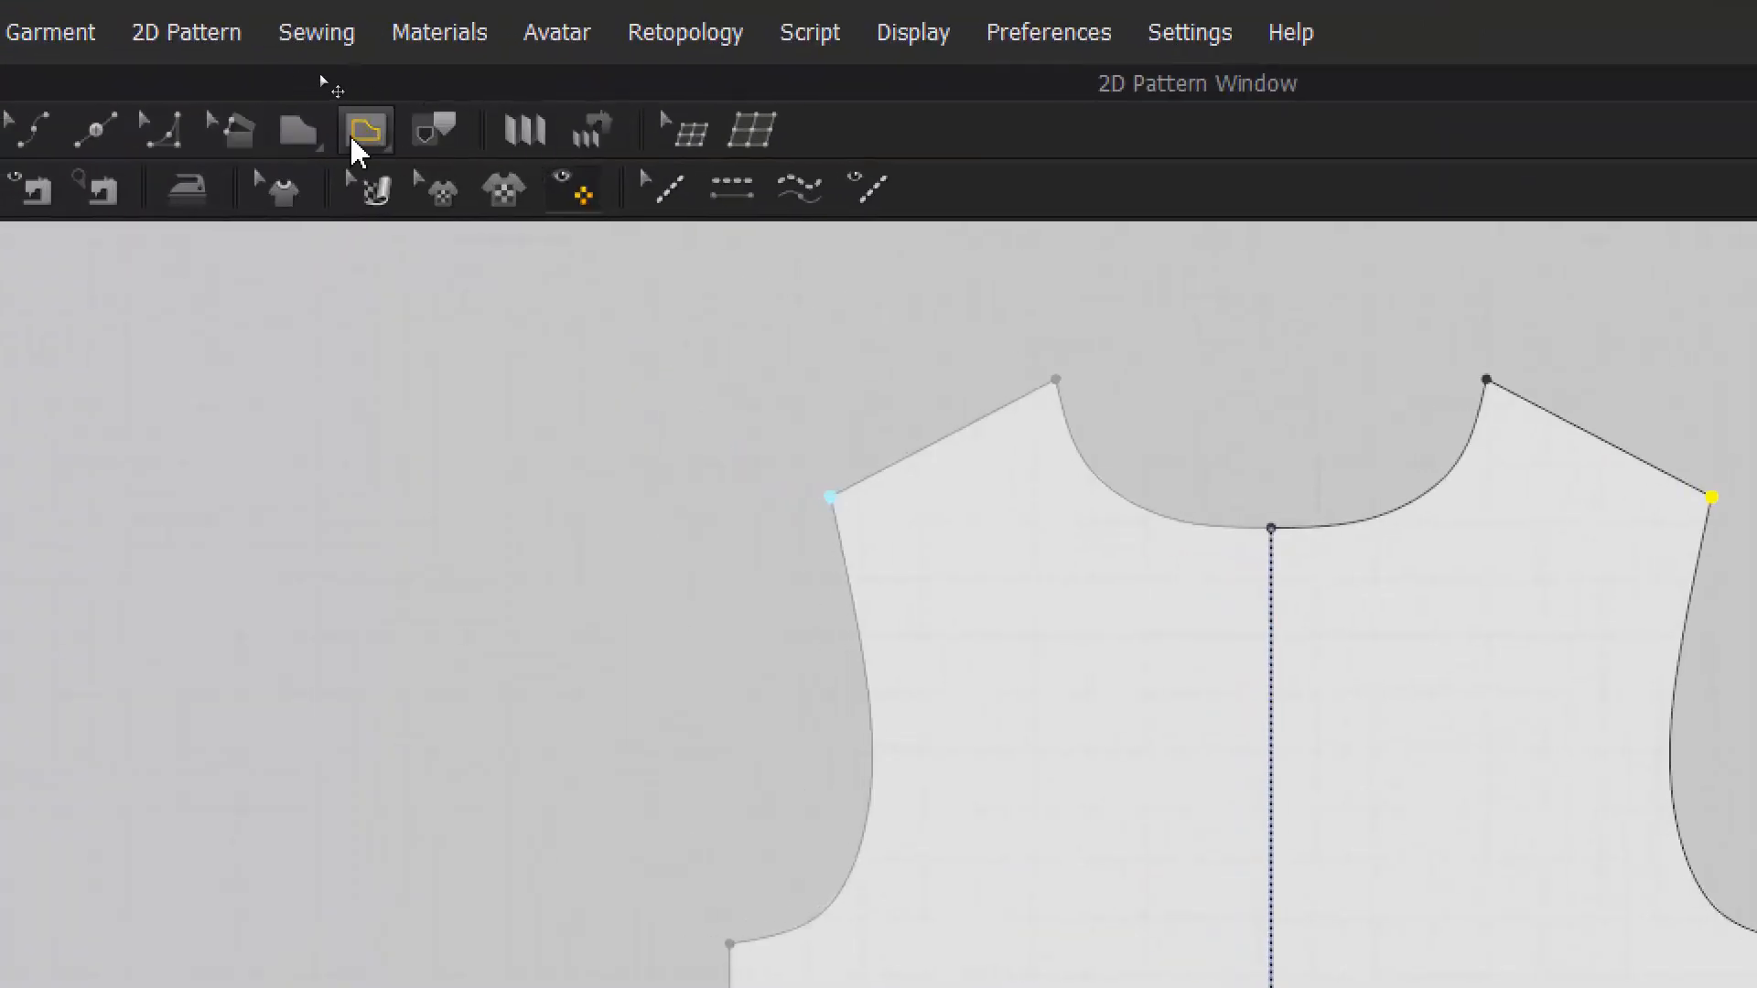
- Draw an internal rectangle pocket on the chest, mirrored onto the other half
{"action": "left_click", "coordinate": [366, 133]}
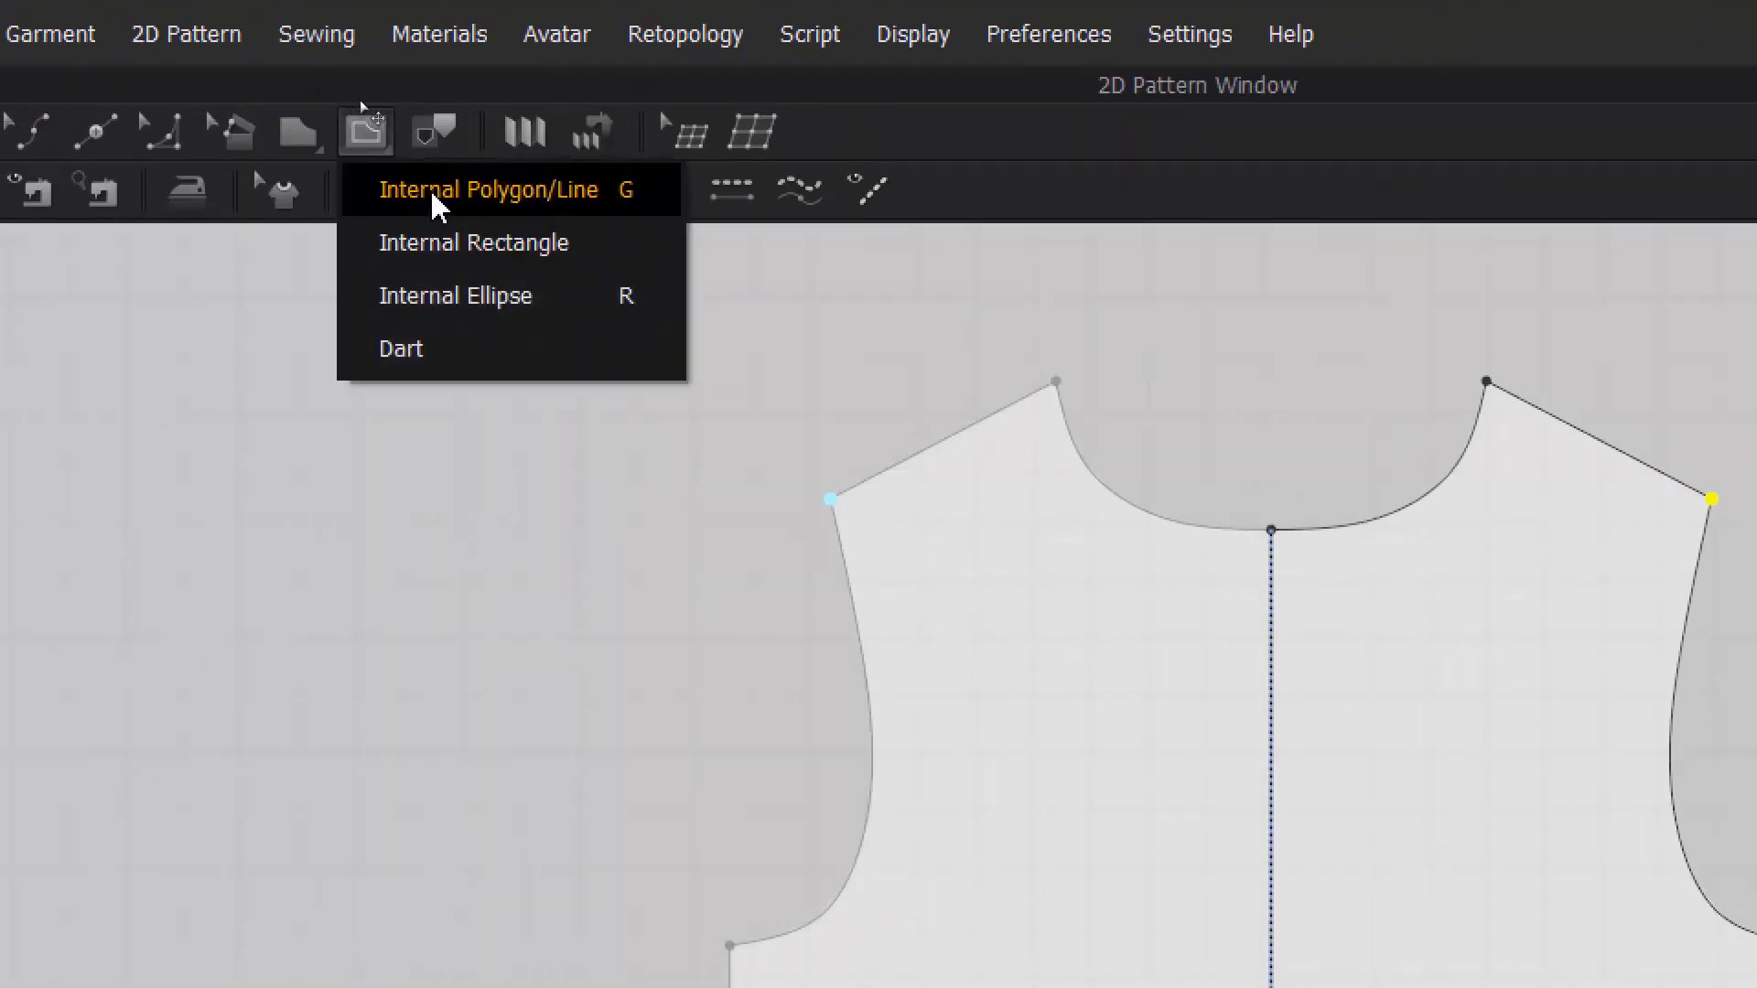
{"action": "left_click", "coordinate": [445, 244]}
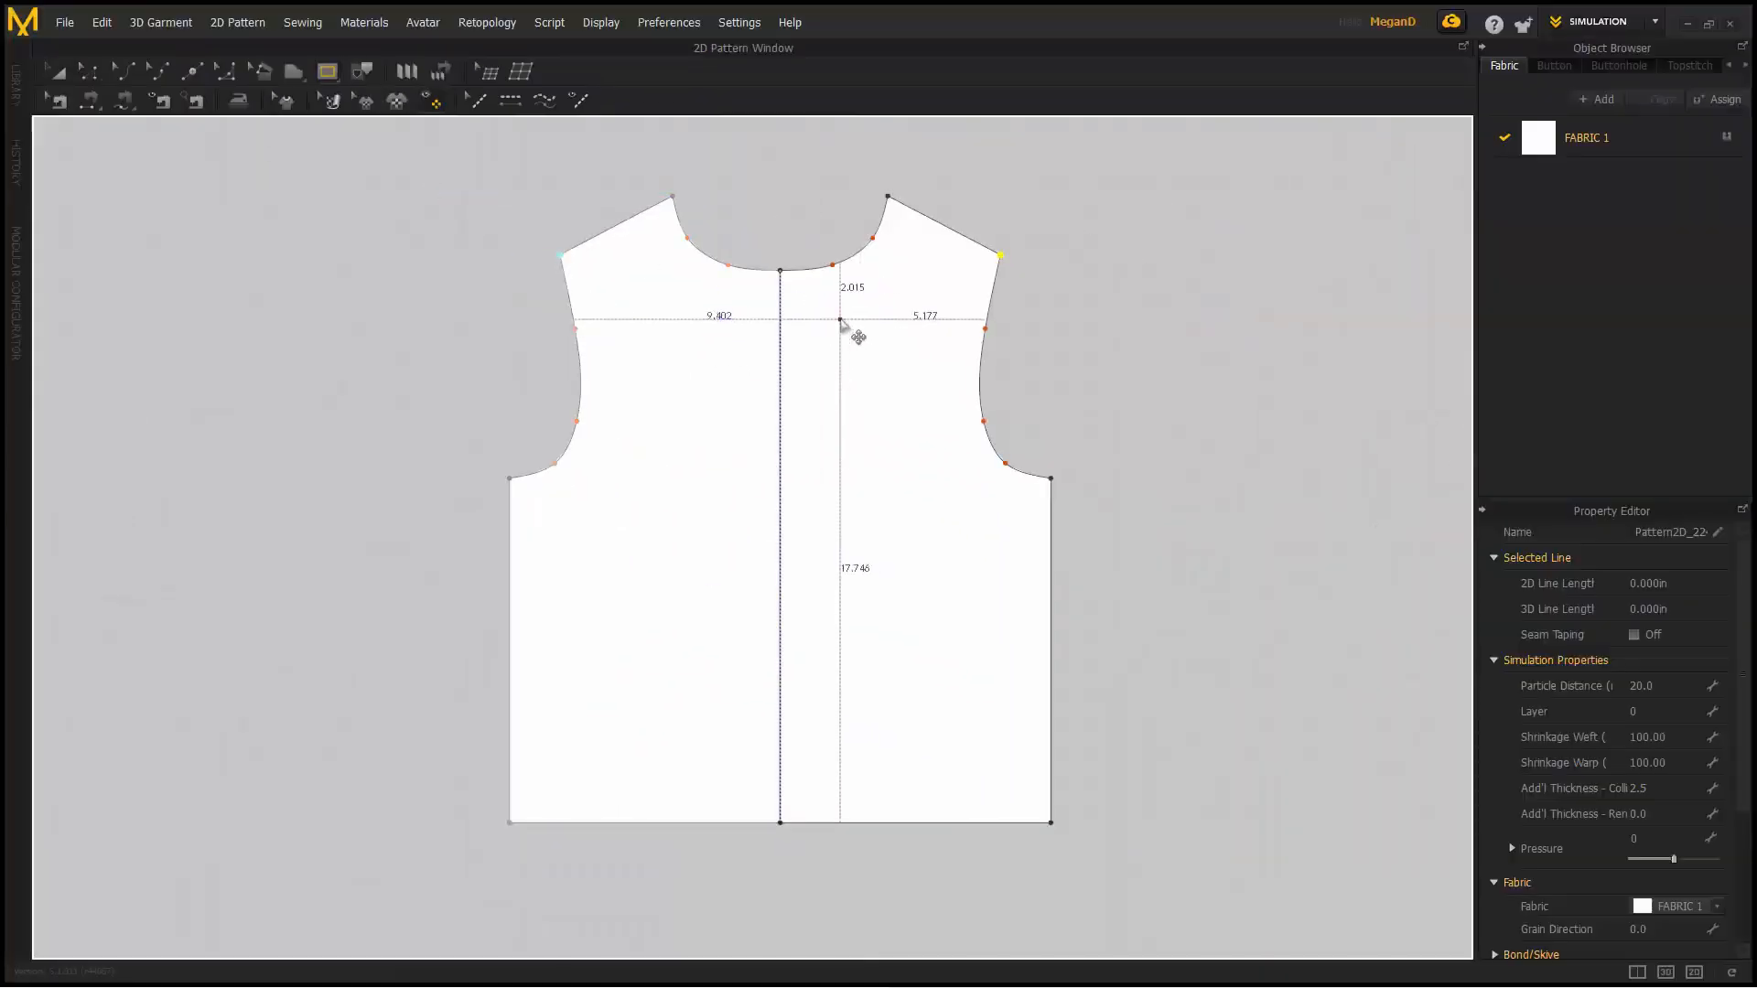
{"action": "left_click_drag", "start_coordinate": [1391, 629], "coordinate": [1536, 885]}
{"action": "left_click_drag", "start_coordinate": [910, 447], "coordinate": [909, 449]}
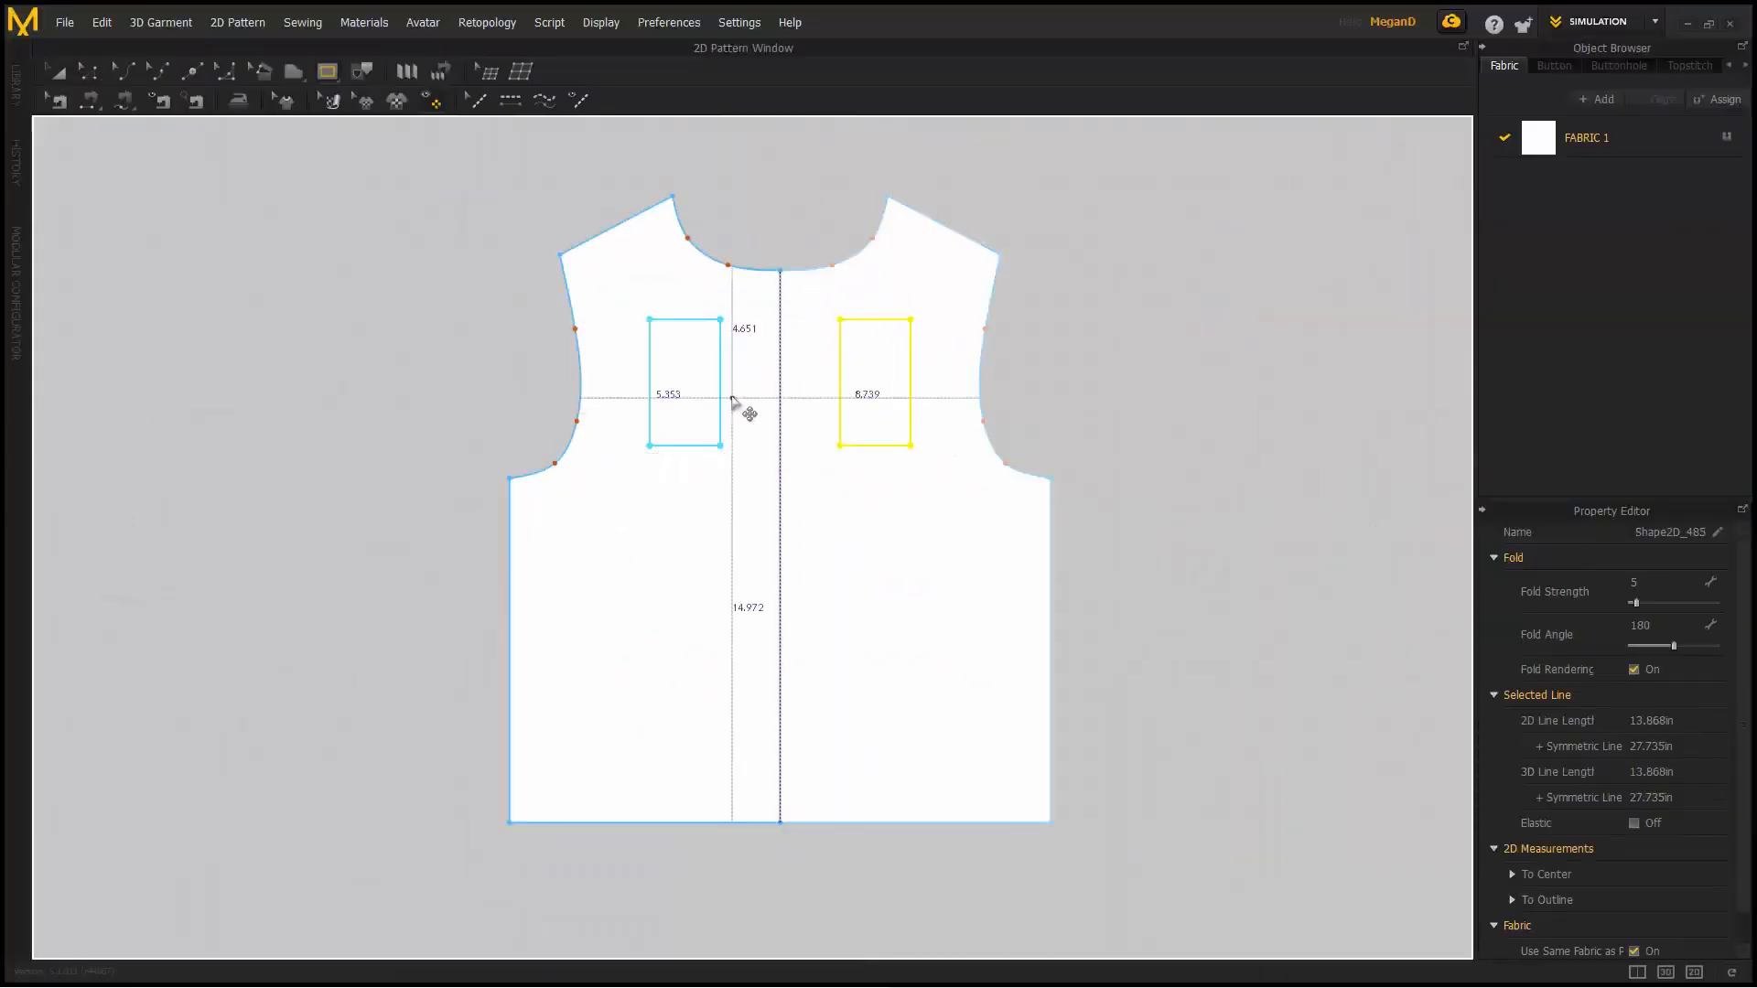
- Reposition the pocket lower on the chest and push the bodice sides slightly outward
{"action": "left_click", "coordinate": [88, 73]}
{"action": "left_click", "coordinate": [60, 72]}
{"action": "left_click_drag", "start_coordinate": [912, 340], "coordinate": [964, 443]}
{"action": "left_click", "coordinate": [1157, 428]}
{"action": "key", "text": "ctrl+z"}
{"action": "key", "text": "ctrl+z"}
{"action": "left_click_drag", "start_coordinate": [924, 385], "coordinate": [945, 450]}
{"action": "key", "text": "ctrl+z"}
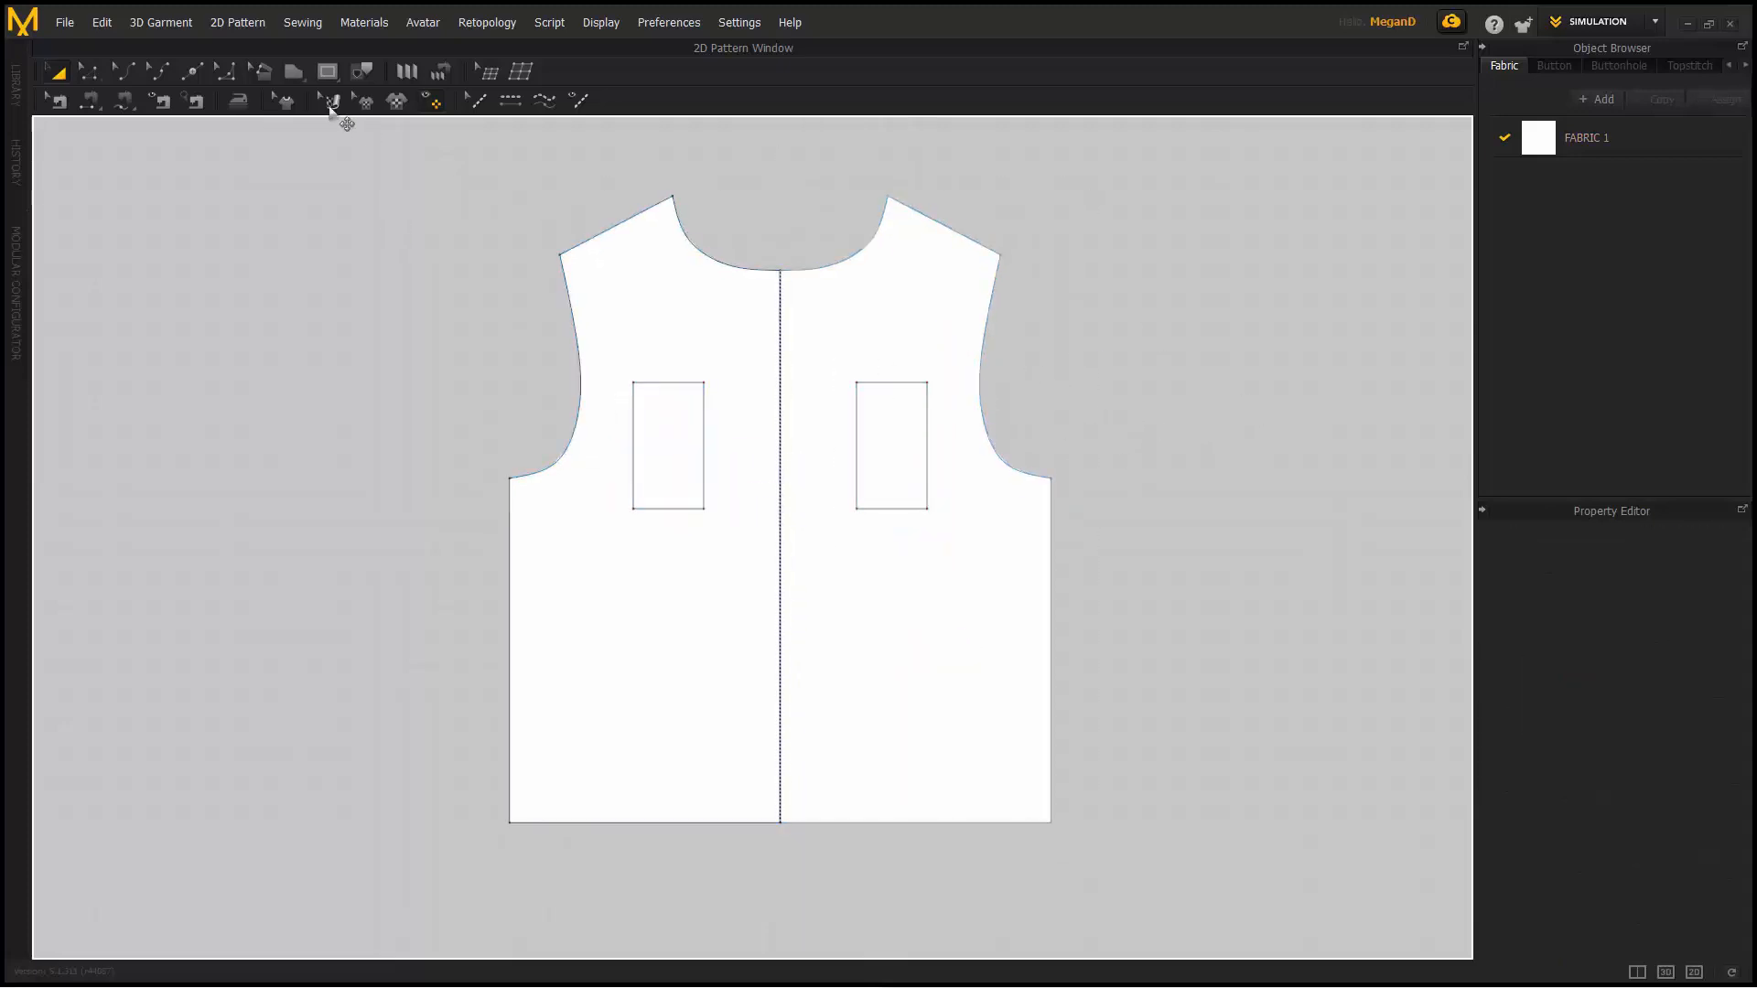
{"action": "left_click", "coordinate": [87, 71]}
{"action": "left_click_drag", "start_coordinate": [1050, 533], "coordinate": [1061, 540]}
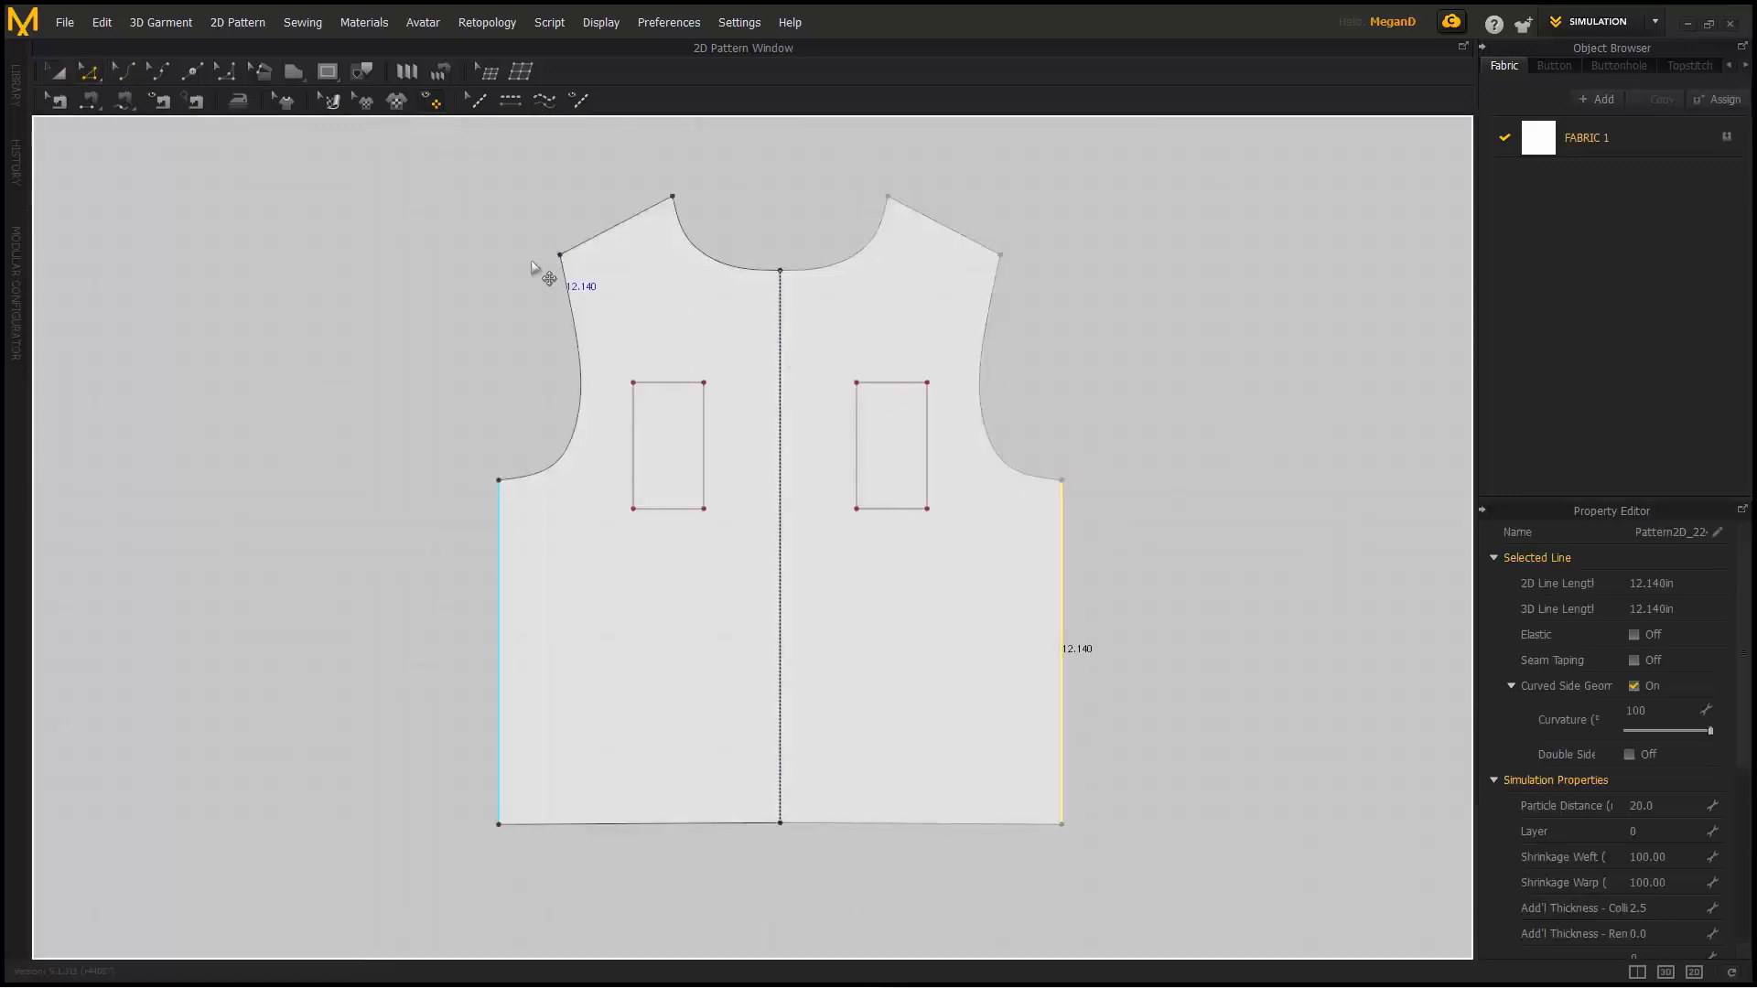
- Unlink the bodice halves with Remove Linked Editing
{"action": "left_click", "coordinate": [400, 168]}
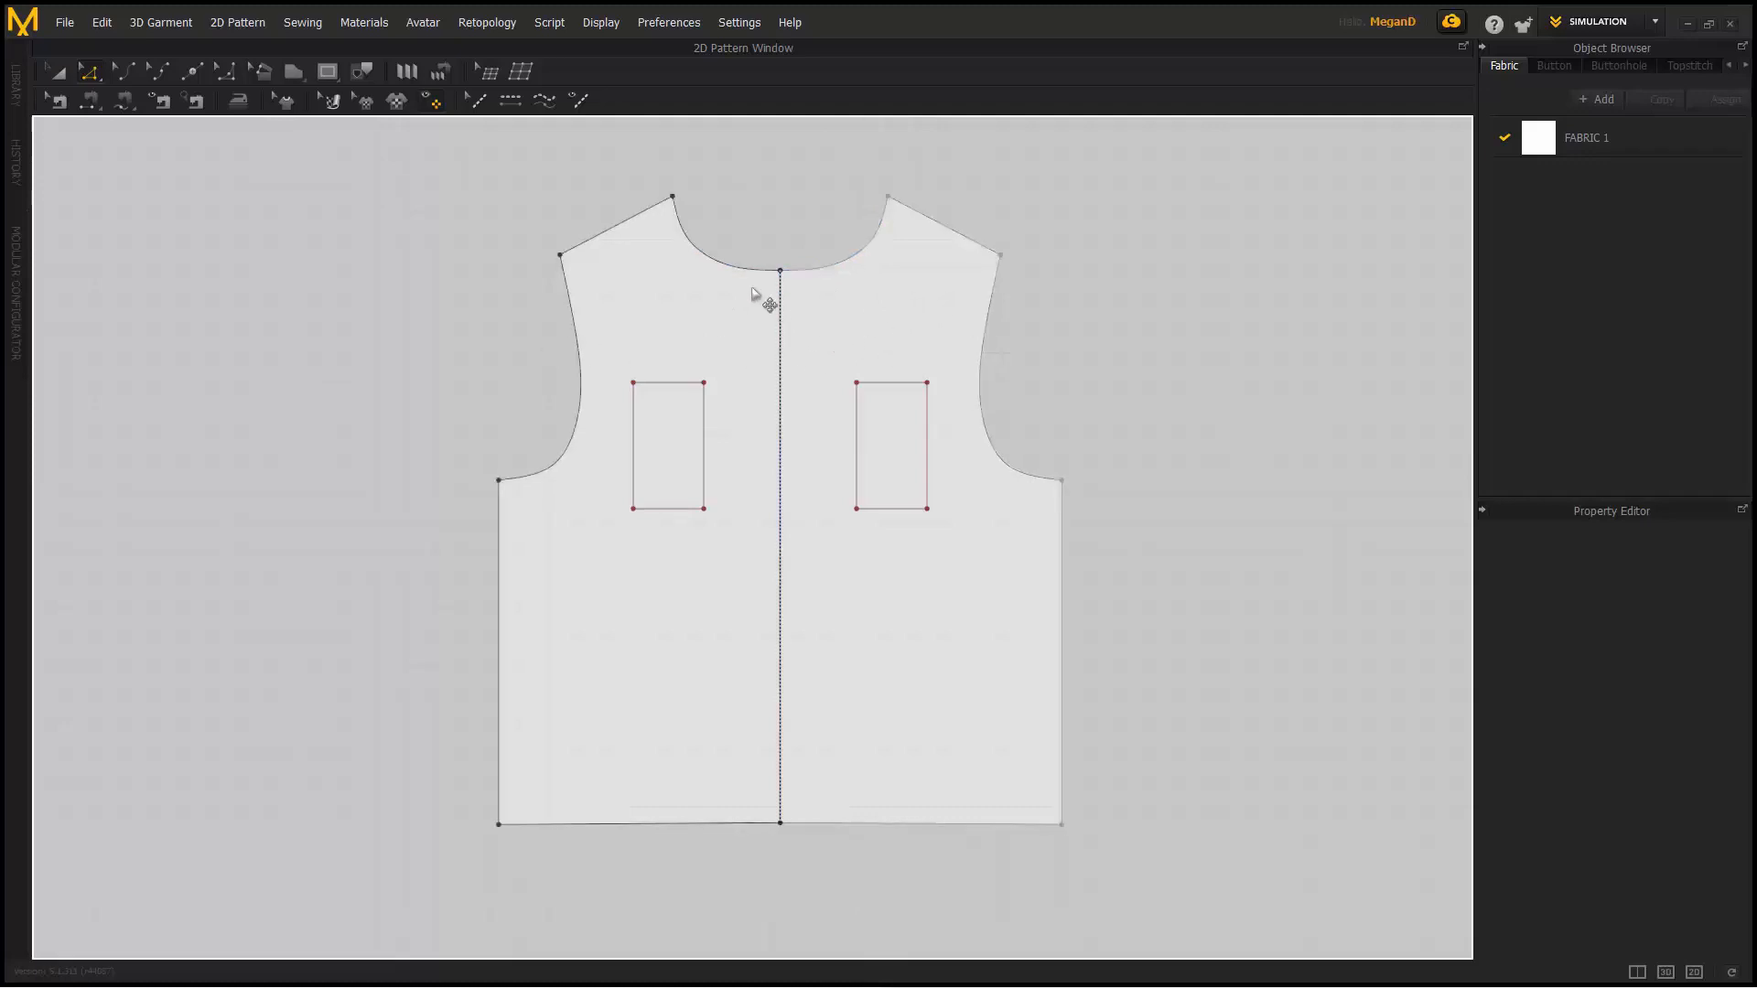
{"action": "left_click", "coordinate": [58, 71]}
{"action": "right_click", "coordinate": [841, 292]}
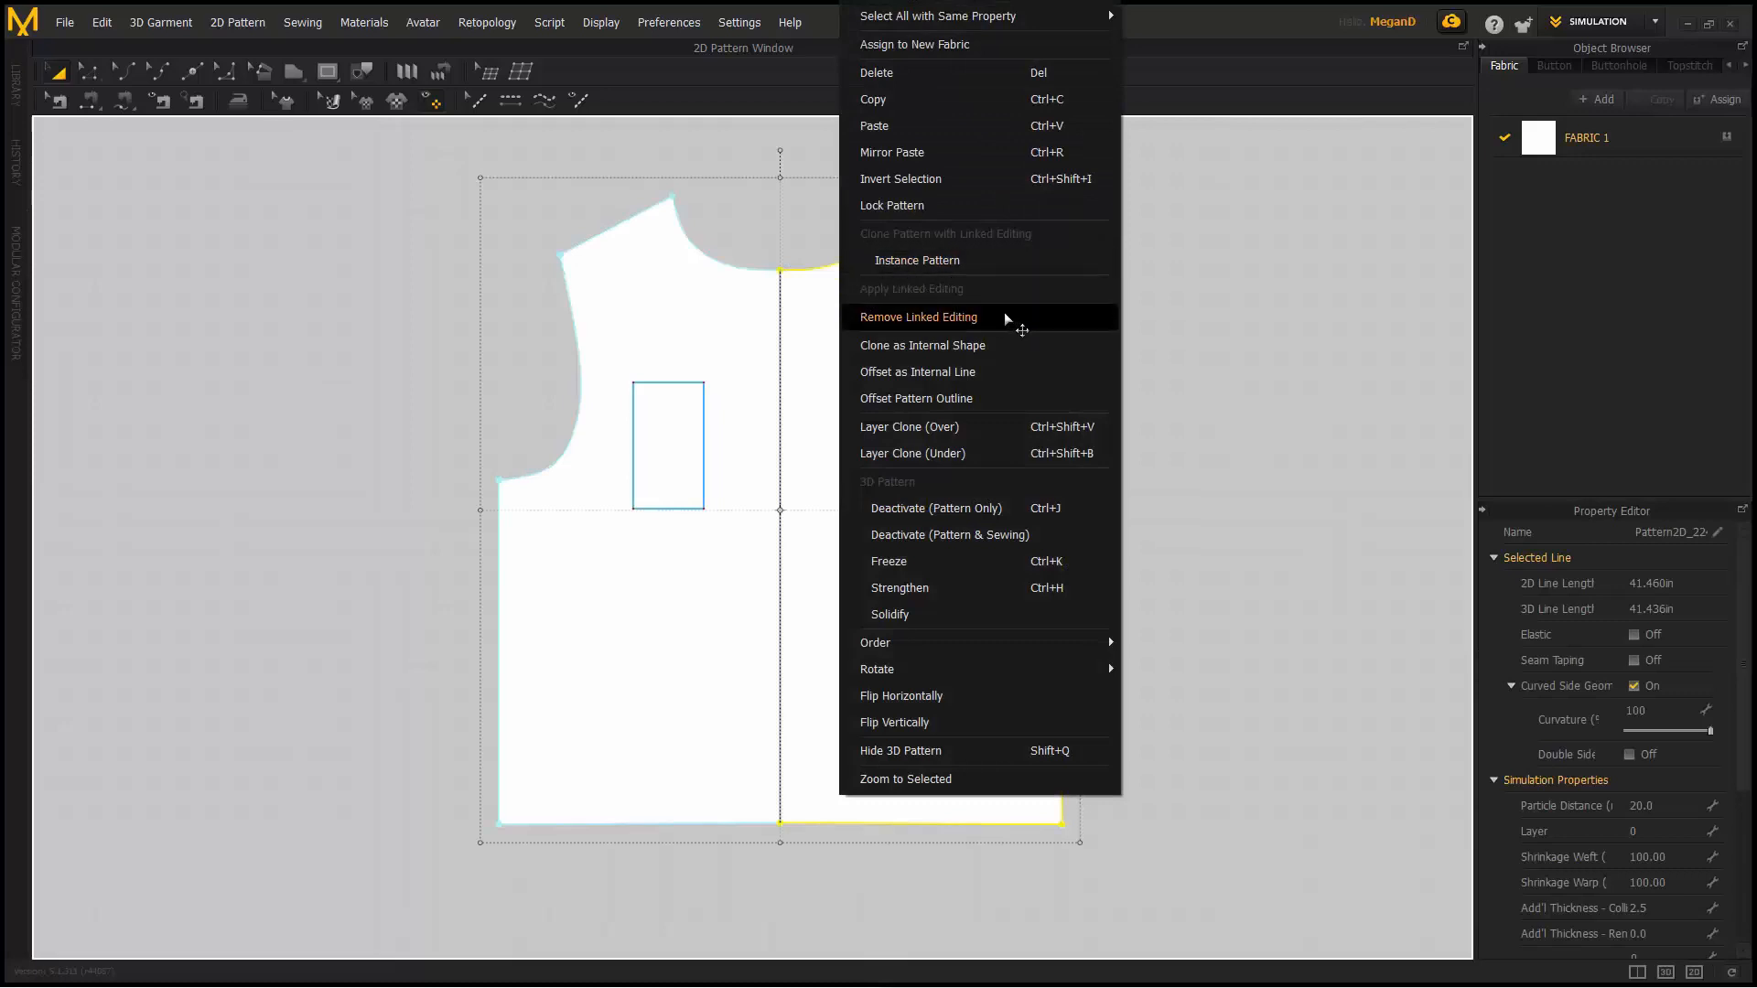
{"action": "left_click", "coordinate": [976, 318]}
- Delete the left pocket alone, then undo back to the pocketless half bodice
{"action": "left_click", "coordinate": [1052, 348]}
{"action": "left_click", "coordinate": [704, 393]}
{"action": "key", "text": "Delete"}
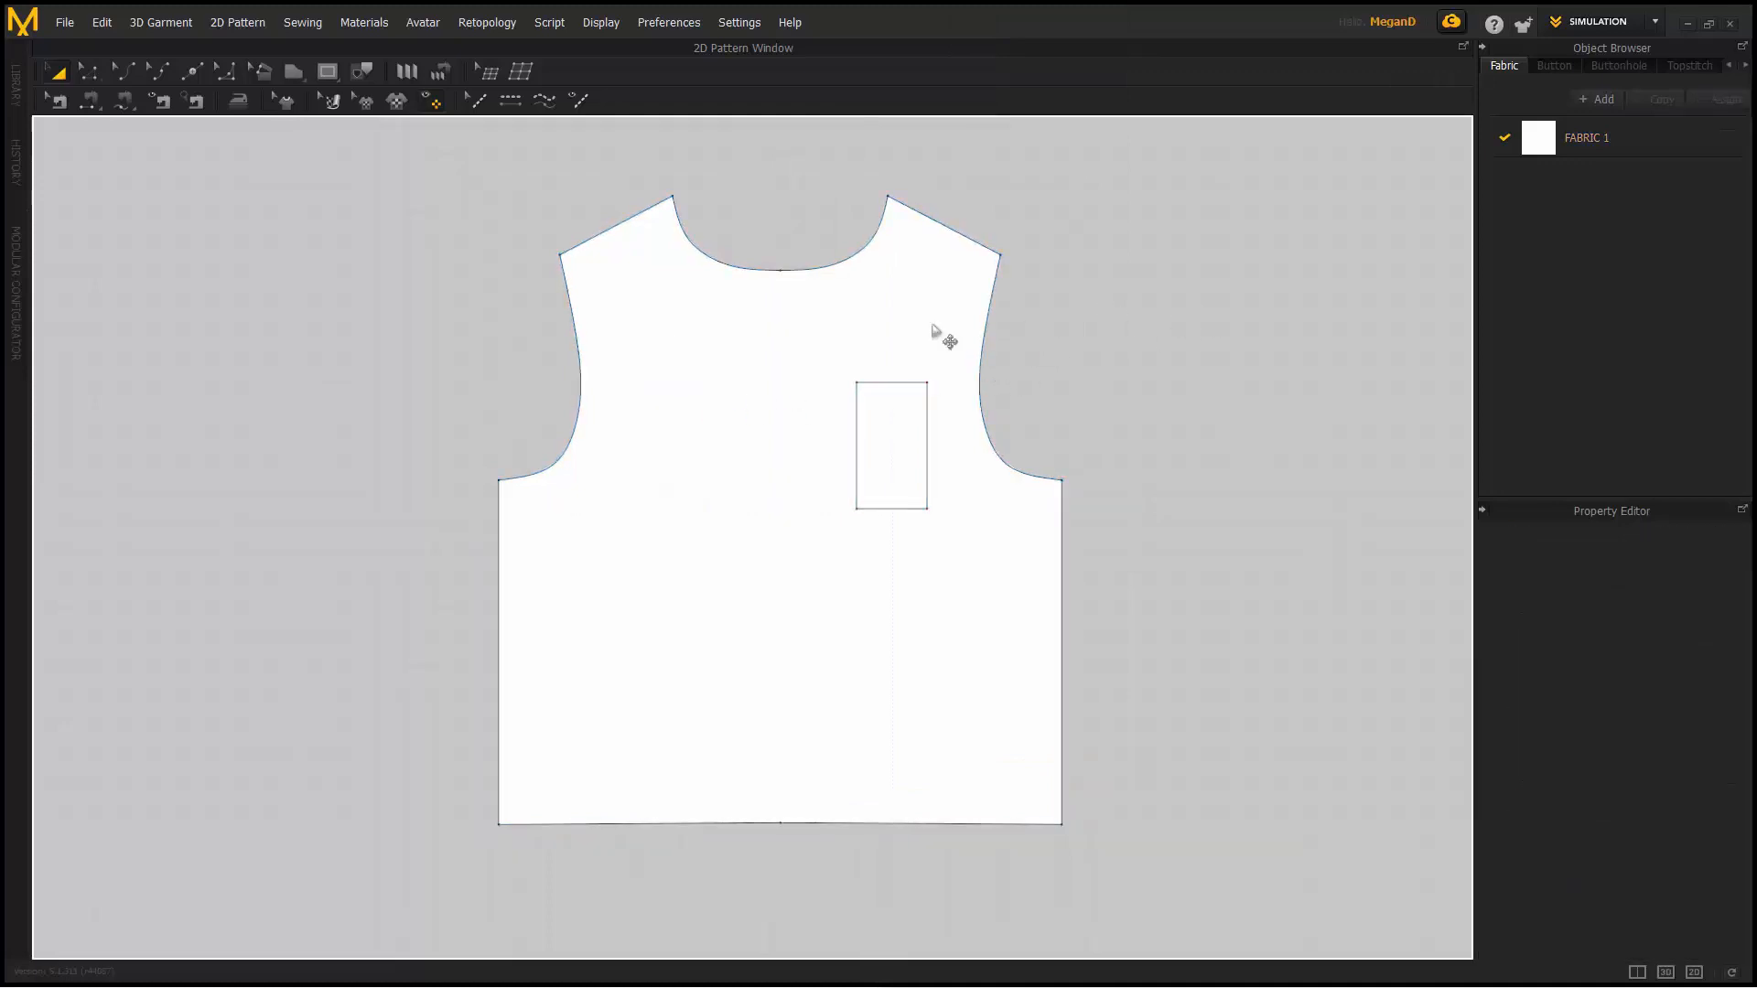
{"action": "key", "text": "ctrl+z"}
{"action": "key", "text": "ctrl+z"}
{"action": "key", "text": "ctrl+z"}
{"action": "key", "text": "ctrl+z"}
{"action": "key", "text": "ctrl+z"}
{"action": "key", "text": "ctrl+z"}
{"action": "key", "text": "ctrl+z"}
{"action": "key", "text": "ctrl+z"}
{"action": "key", "text": "ctrl+z"}
{"action": "key", "text": "ctrl+z"}
{"action": "key", "text": "ctrl+z"}
{"action": "key", "text": "ctrl+z"}
{"action": "key", "text": "ctrl+z"}
{"action": "left_click", "coordinate": [687, 320]}
{"action": "left_click", "coordinate": [935, 366]}
- Create a sewn Symmetric Pattern copy of the half bodice, placed on the left
{"action": "right_click", "coordinate": [928, 361]}
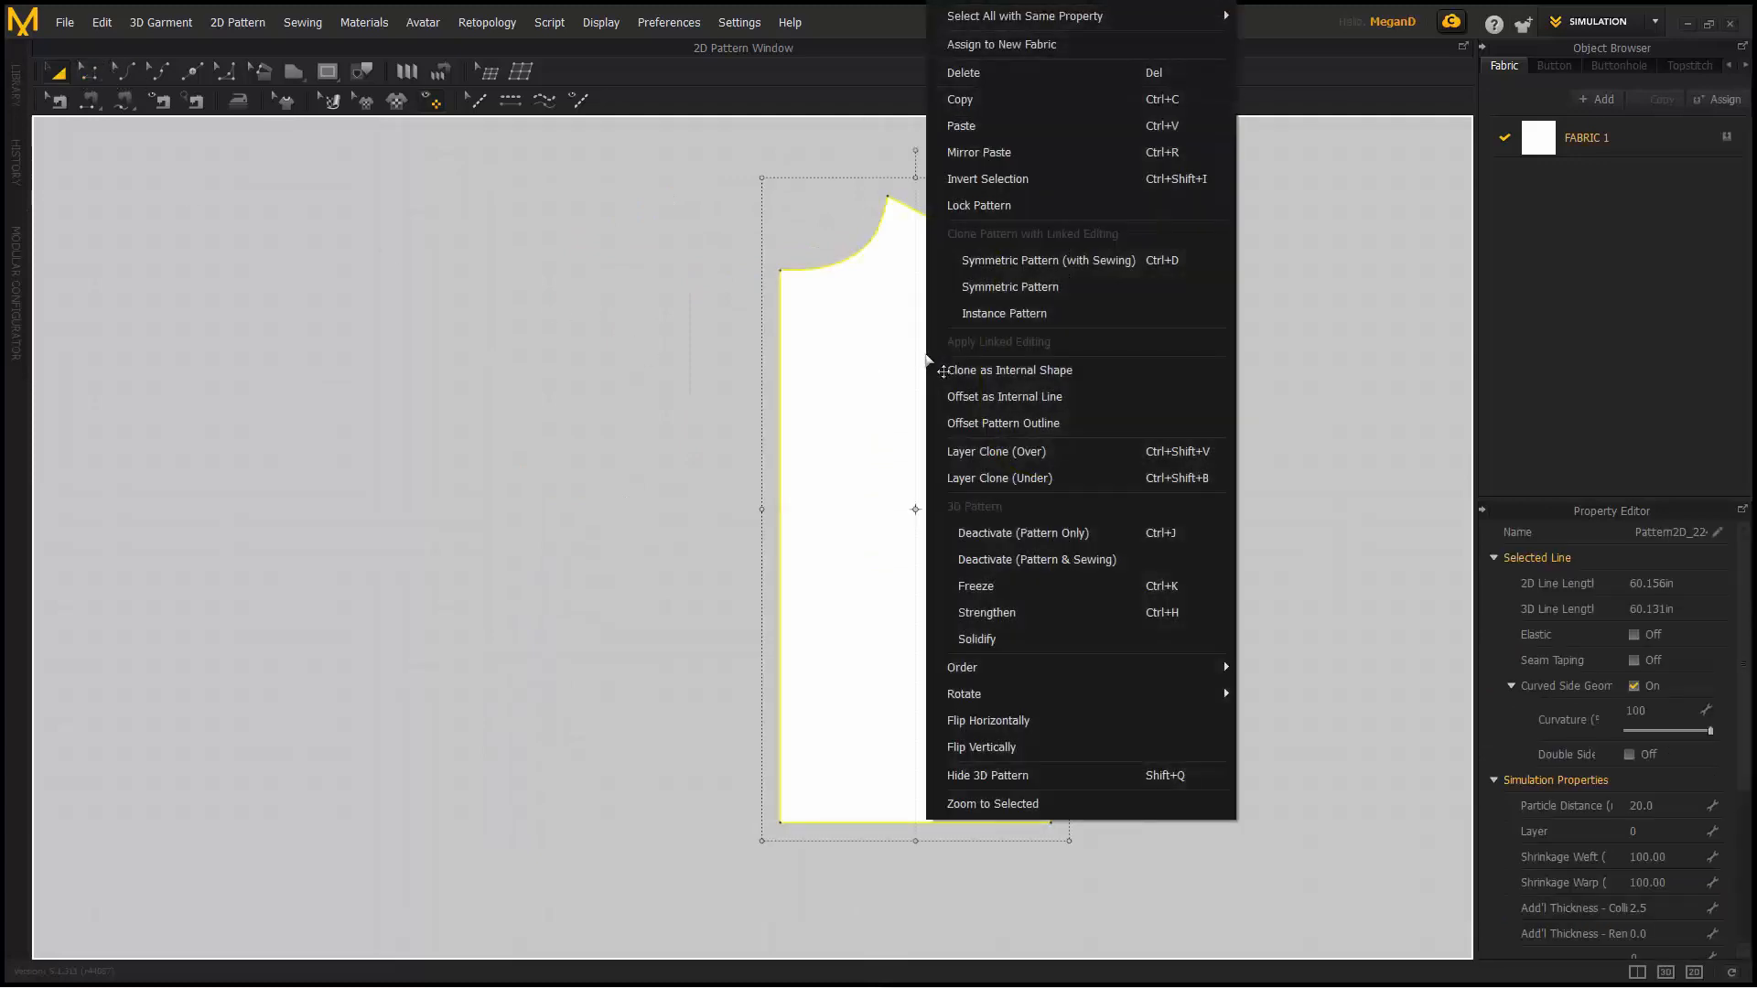
{"action": "left_click", "coordinate": [1057, 261]}
{"action": "left_click", "coordinate": [416, 448]}
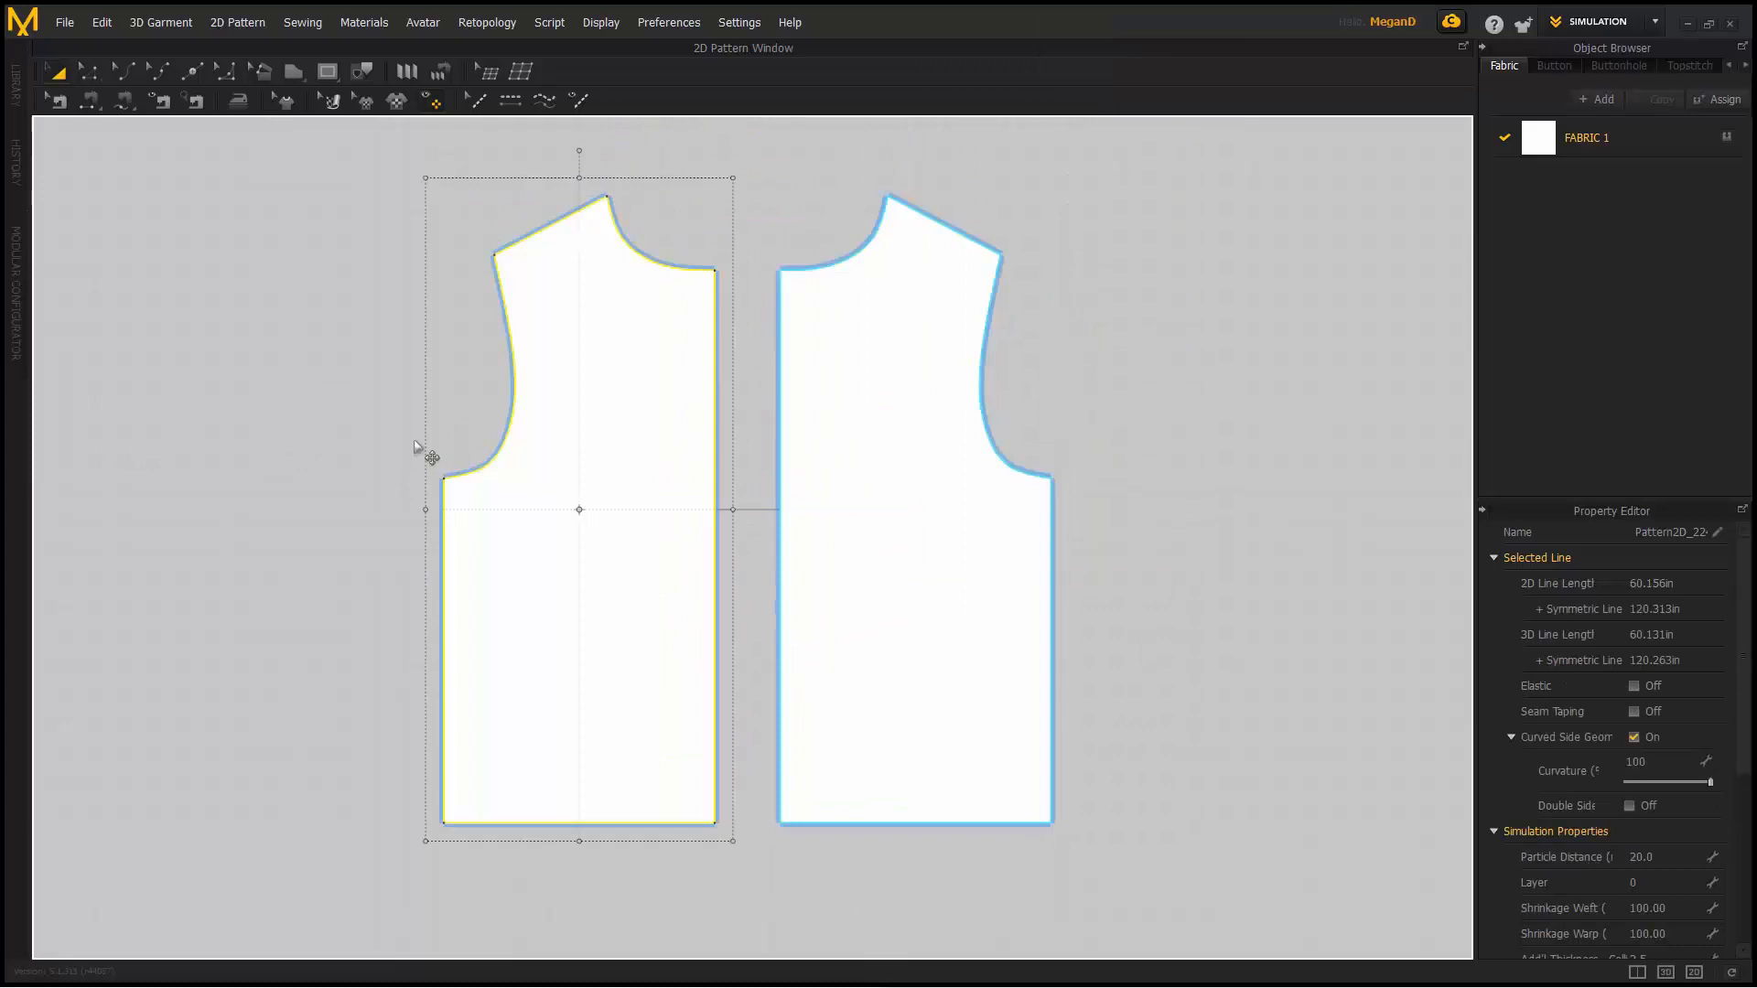
{"action": "left_click", "coordinate": [969, 227]}
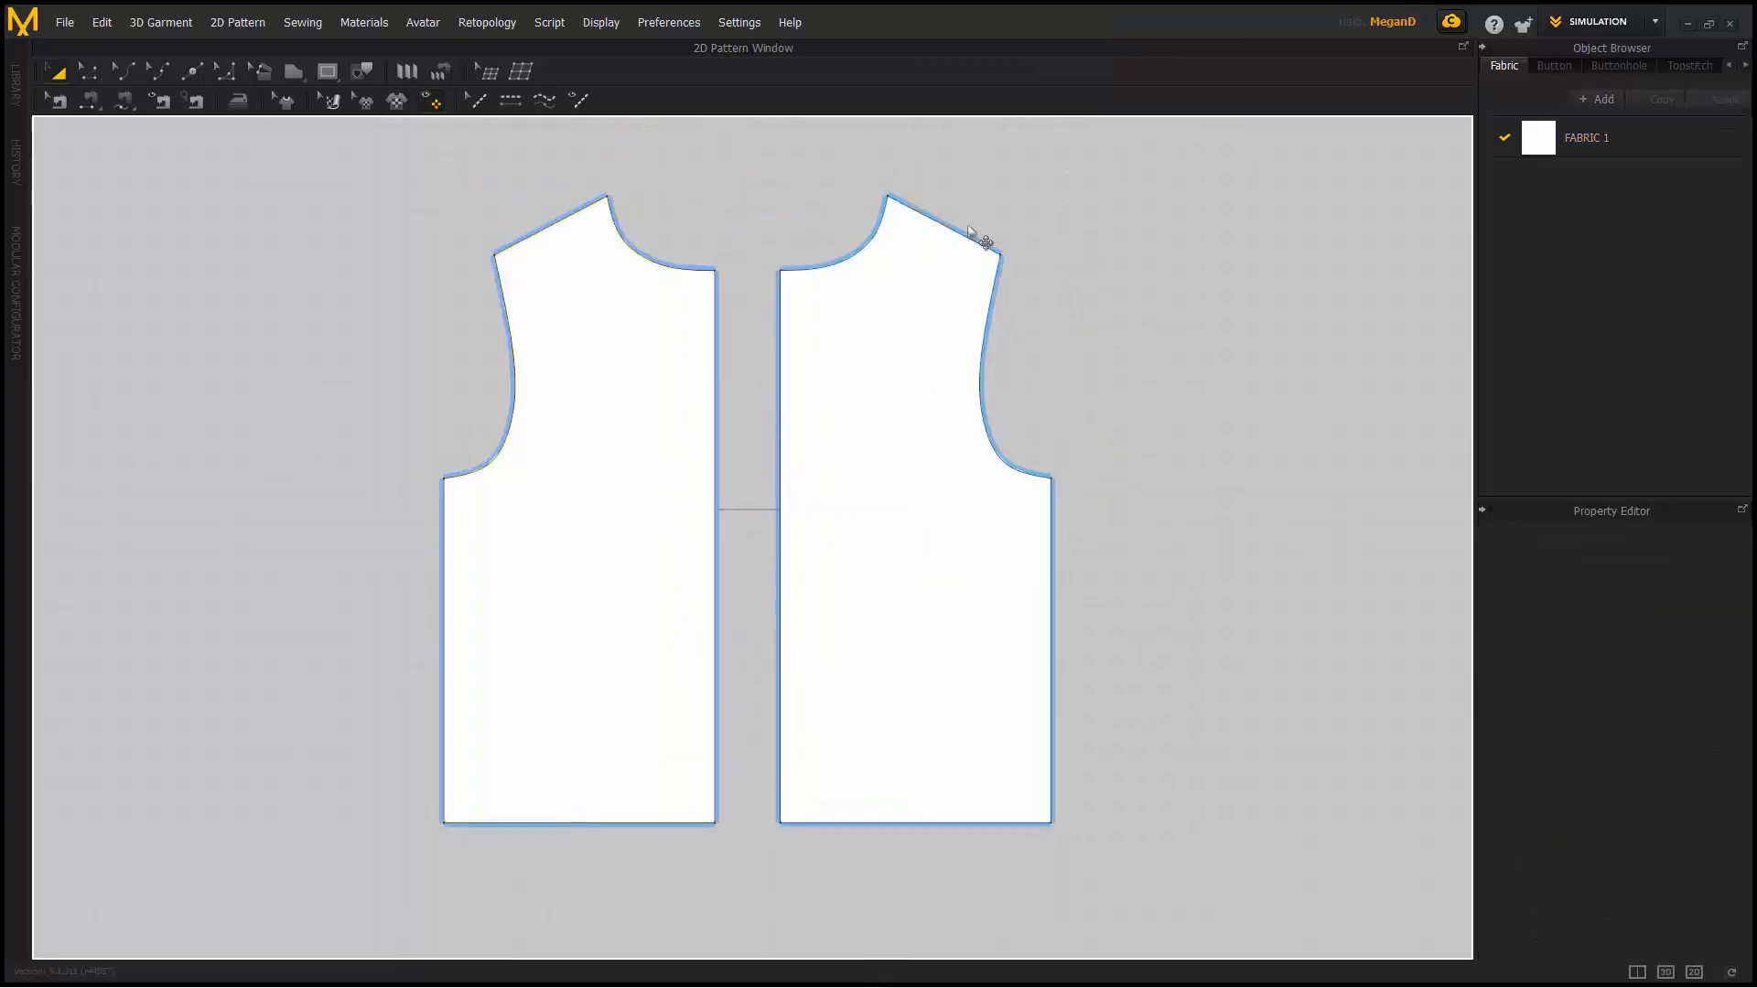
- Push the left piece's outer side edge outward, widening both mirrored pieces
{"action": "left_click", "coordinate": [100, 81]}
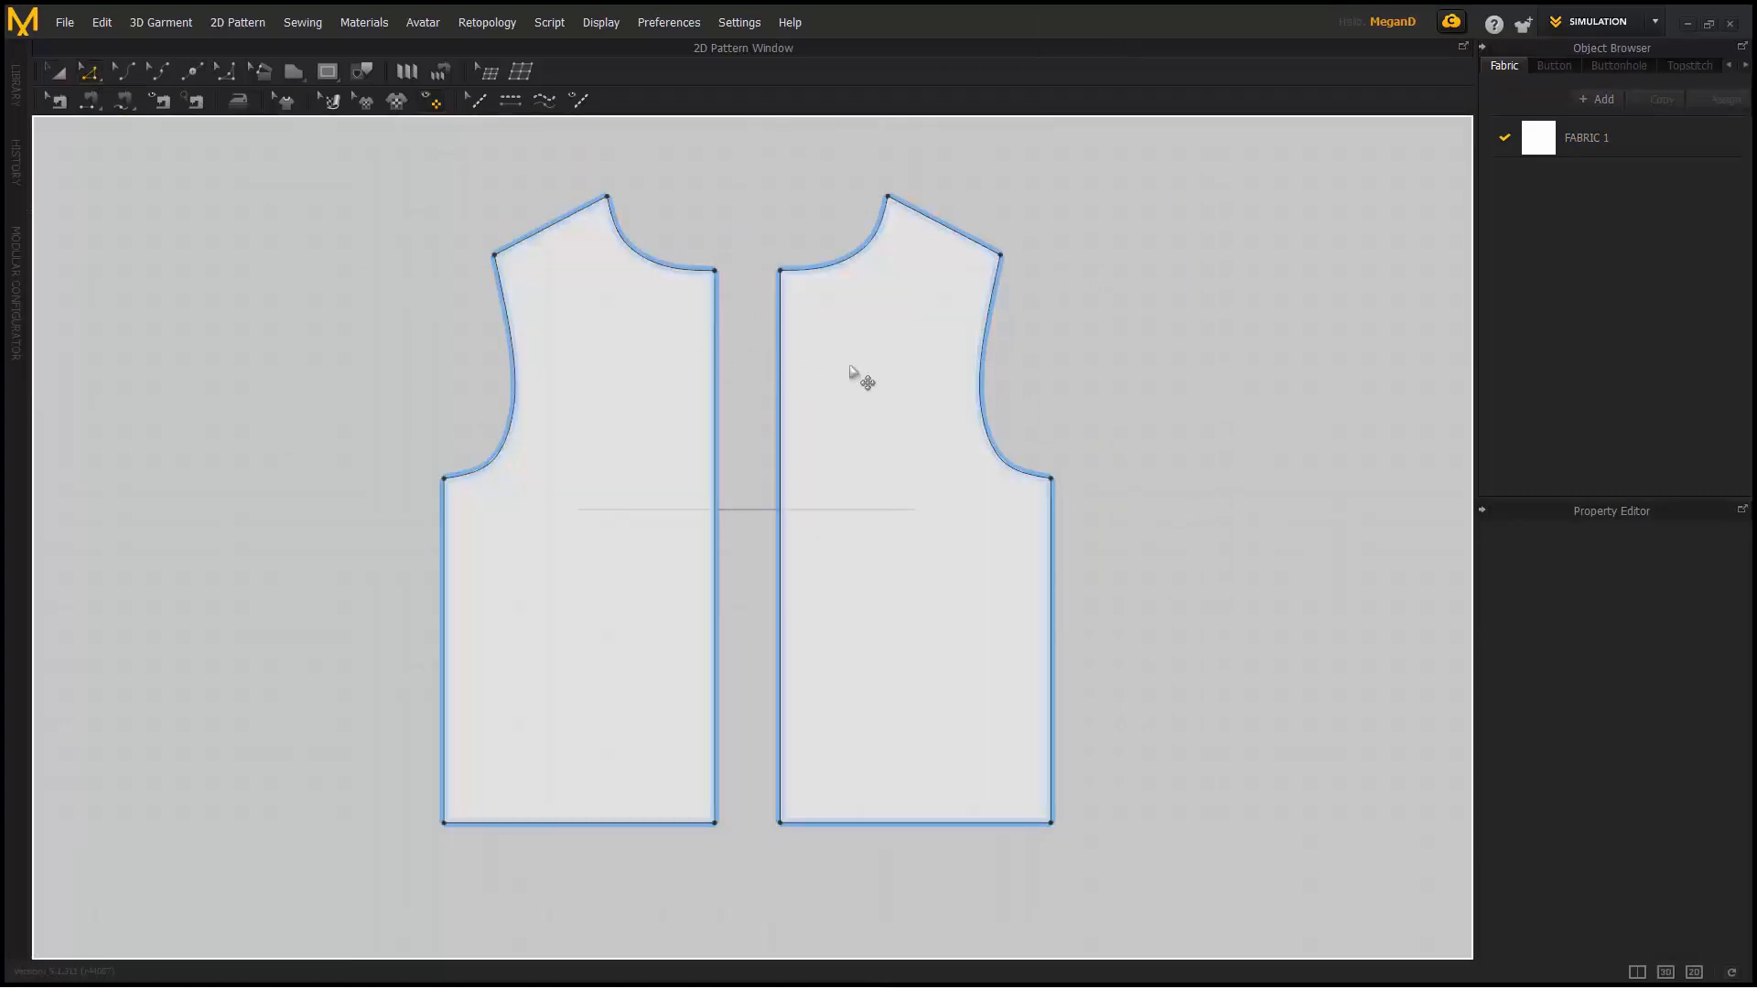
{"action": "left_click", "coordinate": [717, 412]}
{"action": "left_click", "coordinate": [423, 394]}
{"action": "left_click", "coordinate": [444, 554]}
{"action": "left_click_drag", "start_coordinate": [444, 542], "coordinate": [414, 540]}
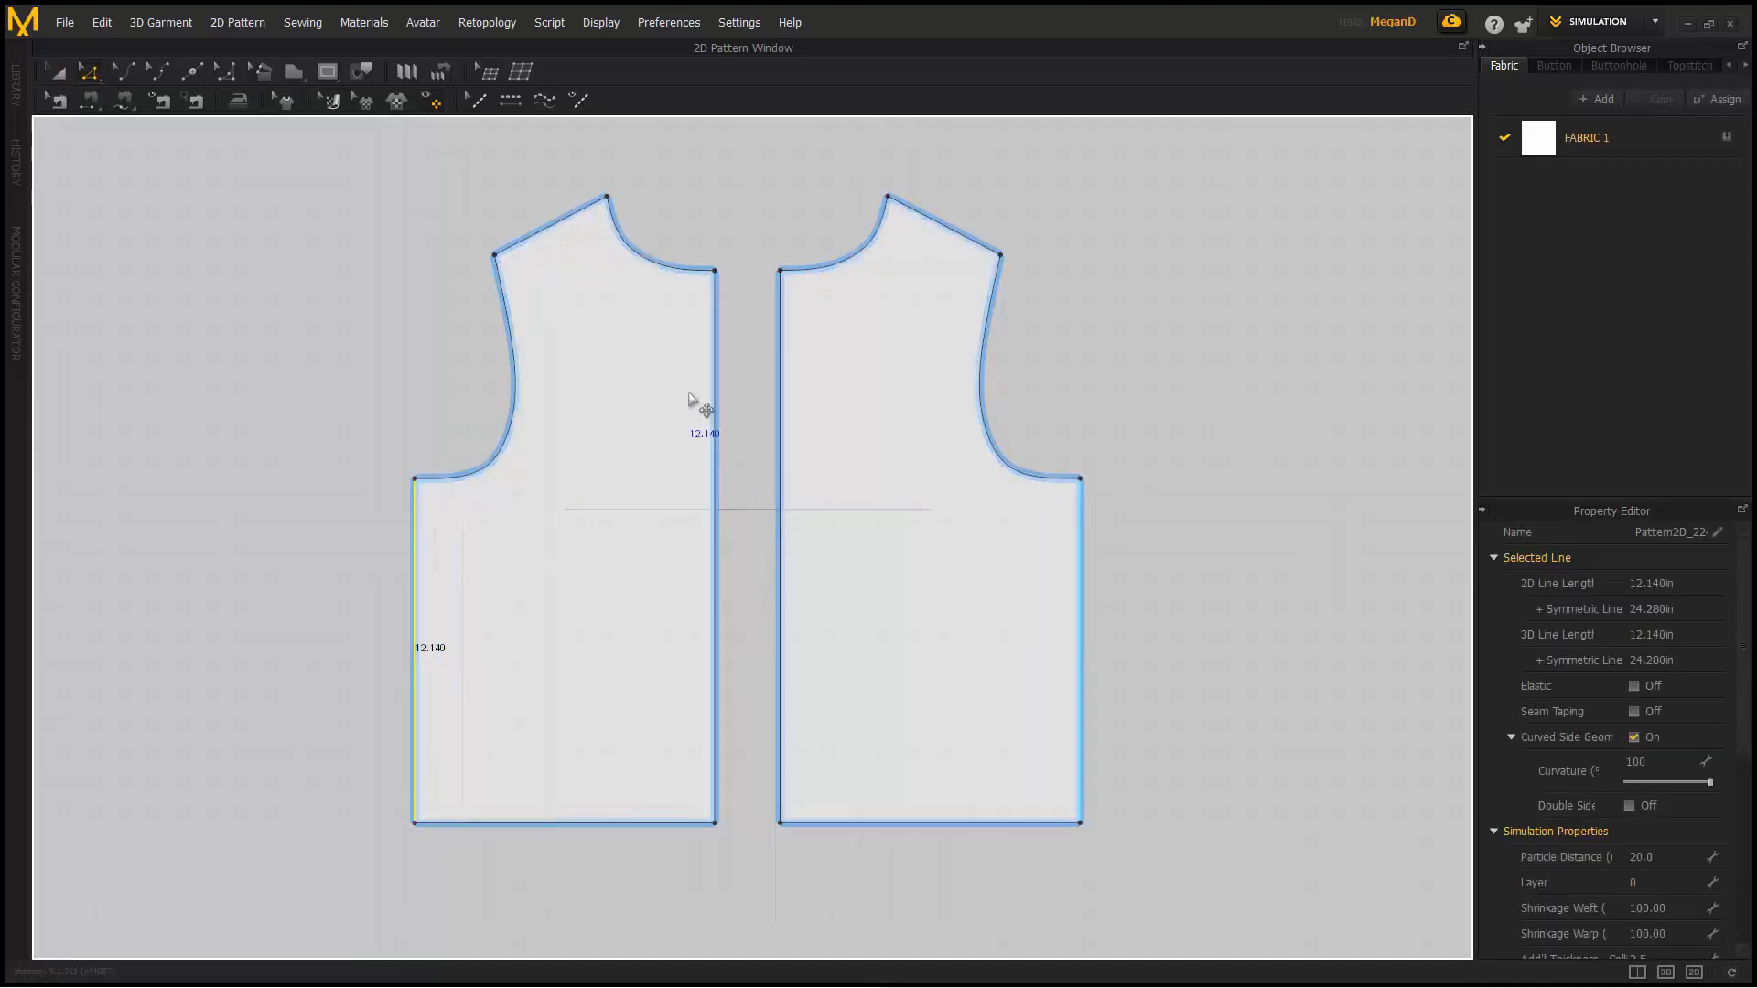
{"action": "left_click", "coordinate": [693, 258]}
- Merge the two pieces along their centre edge
{"action": "left_click", "coordinate": [715, 346]}
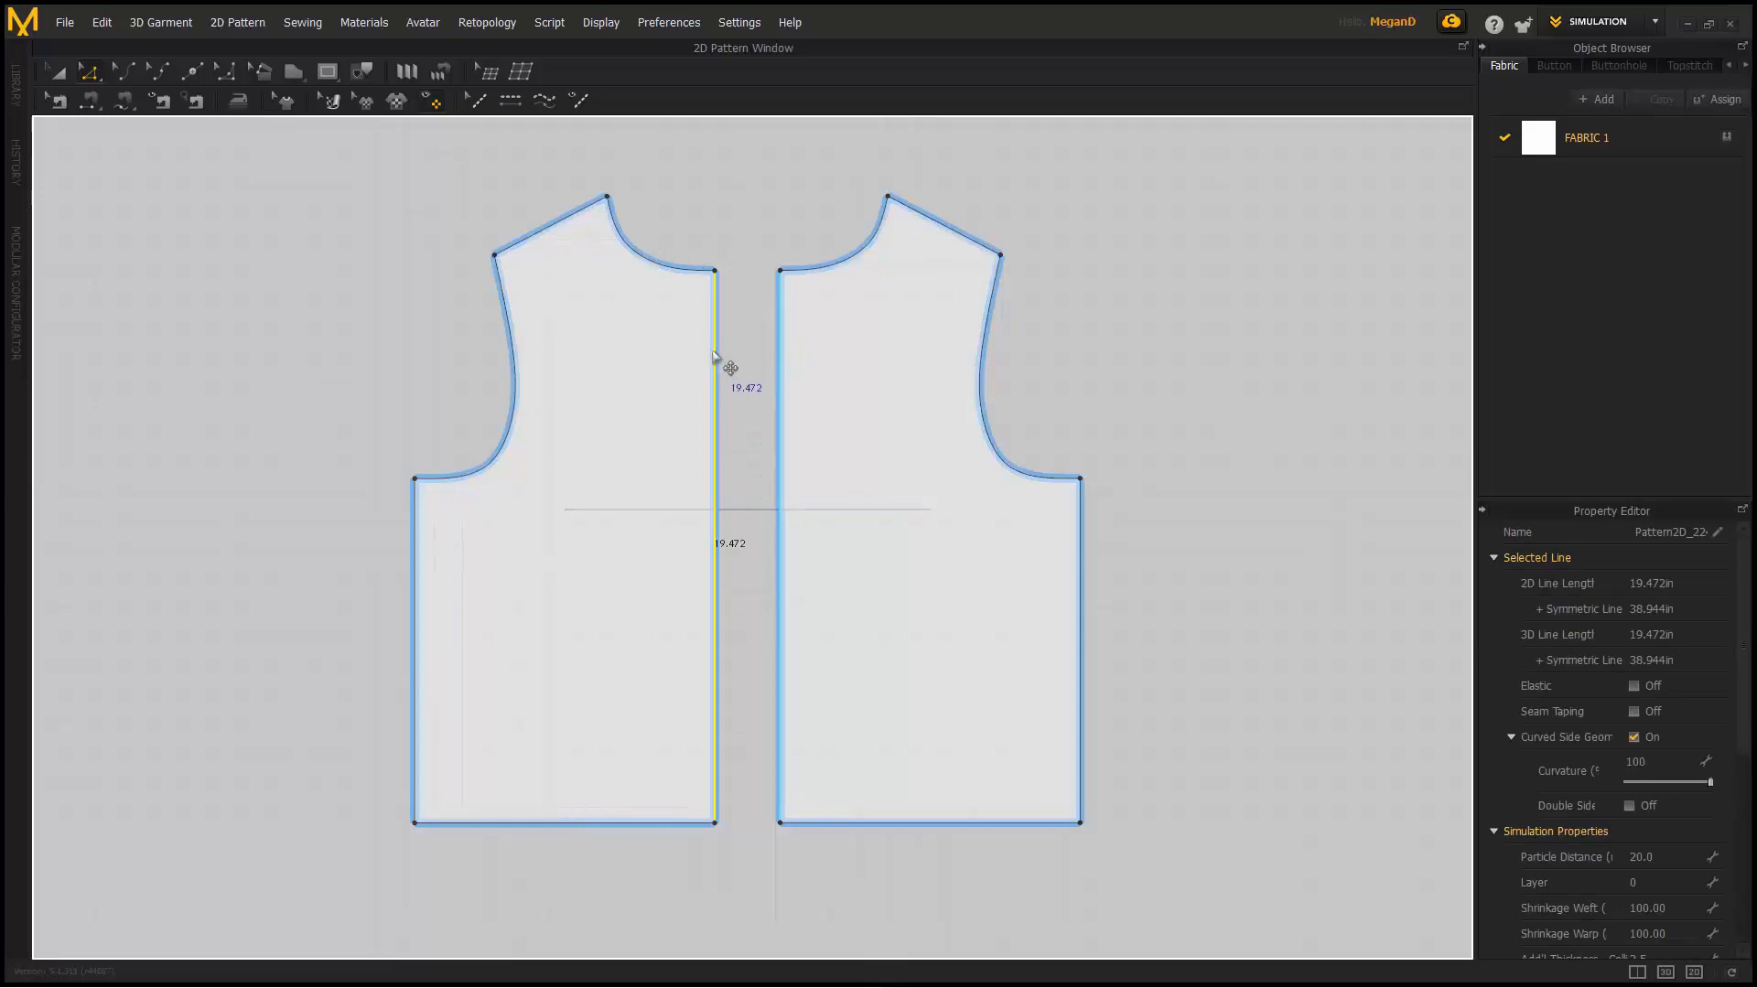
{"action": "right_click", "coordinate": [714, 352]}
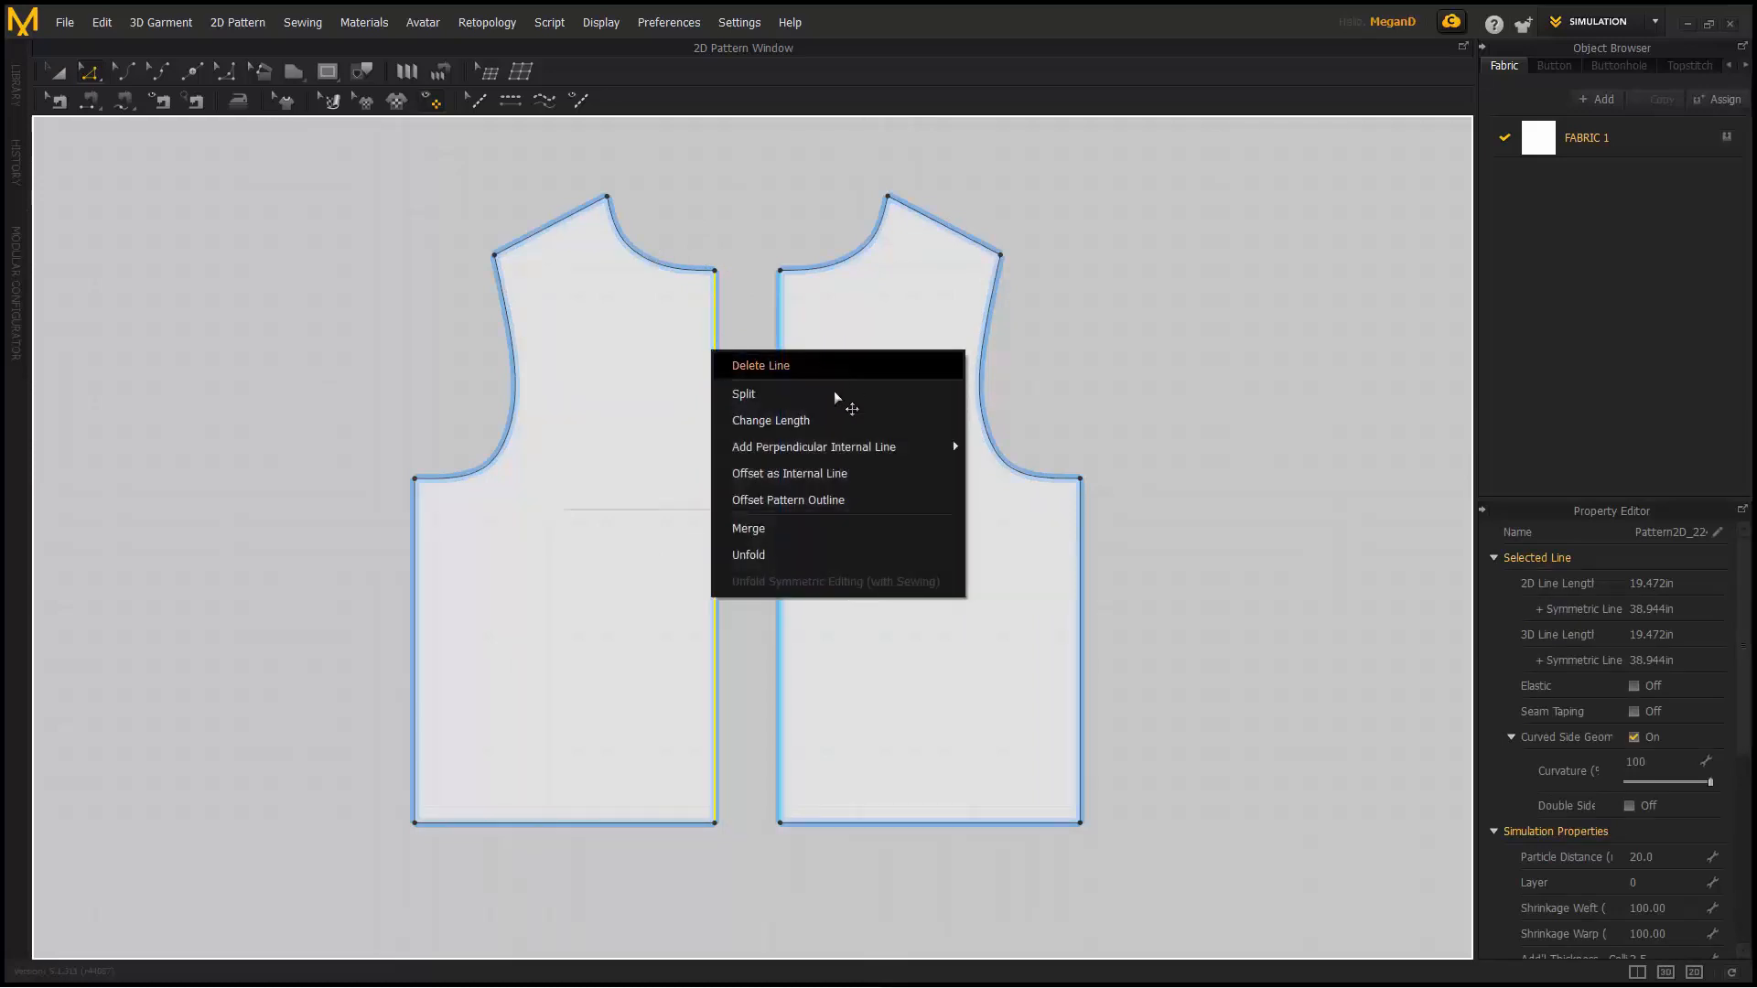
{"action": "left_click", "coordinate": [842, 529]}
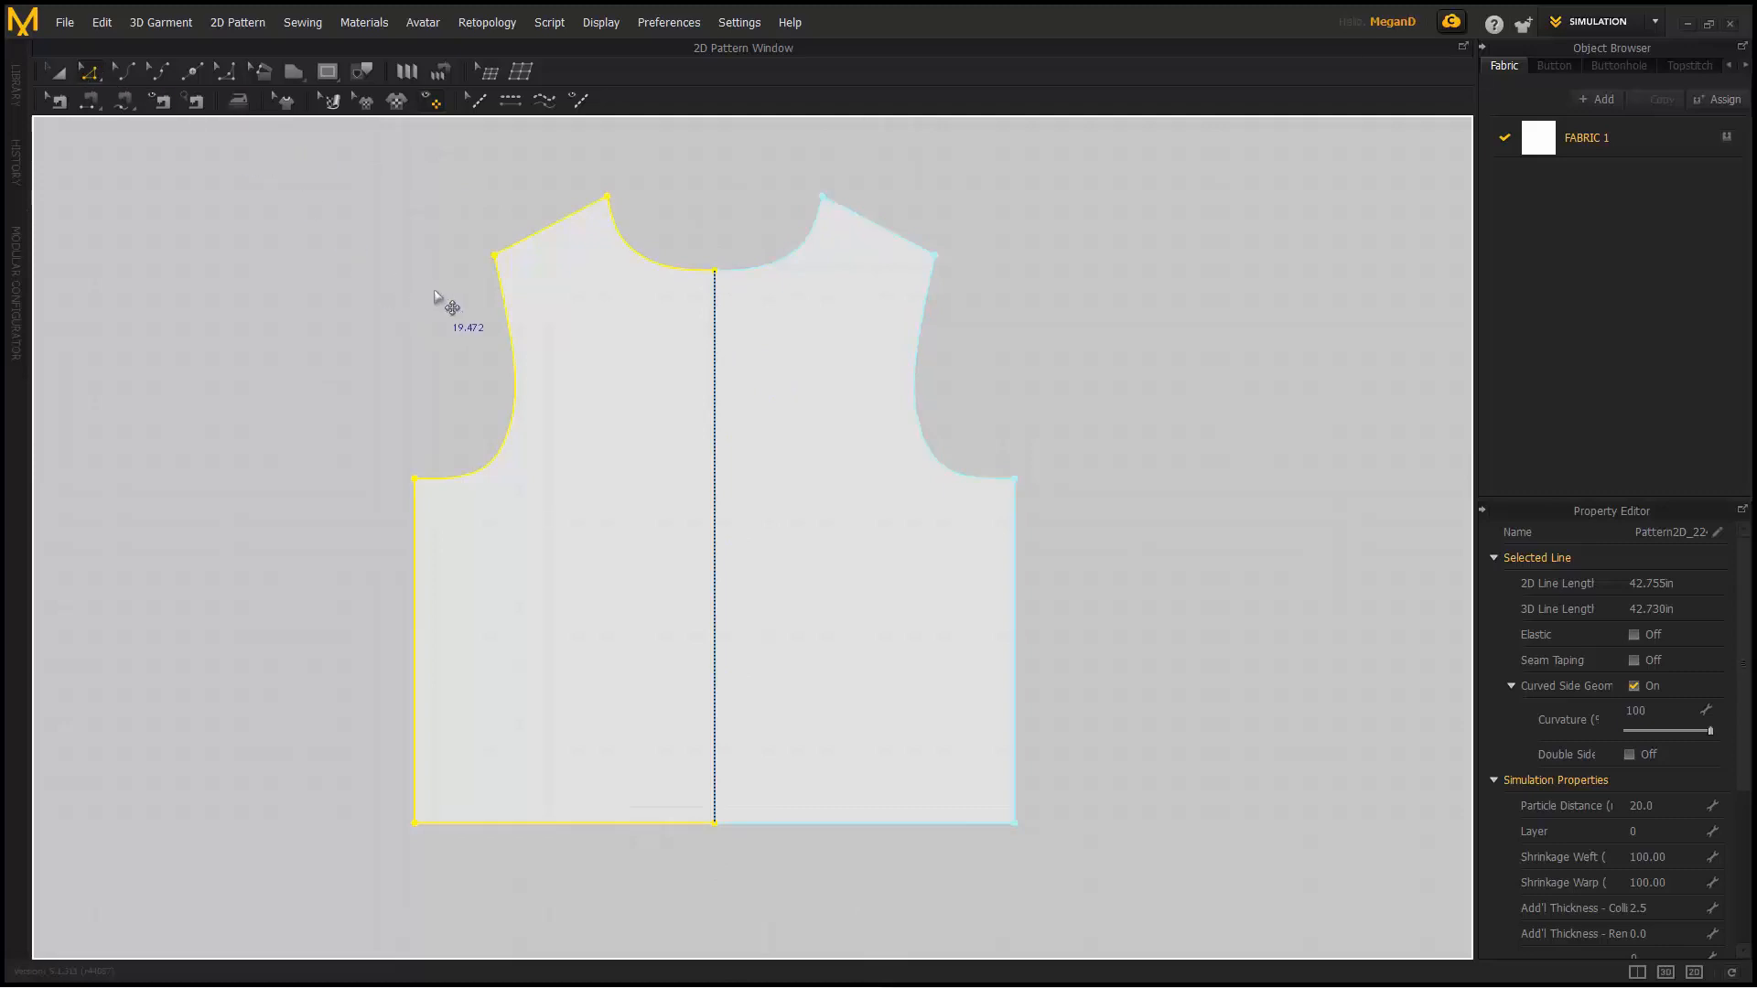
- Unfold the left half into a full bodice and pan the pattern to free canvas
{"action": "left_click", "coordinate": [58, 72]}
{"action": "left_click", "coordinate": [206, 184]}
{"action": "left_click", "coordinate": [625, 316]}
{"action": "right_click", "coordinate": [626, 316]}
{"action": "left_click", "coordinate": [698, 260]}
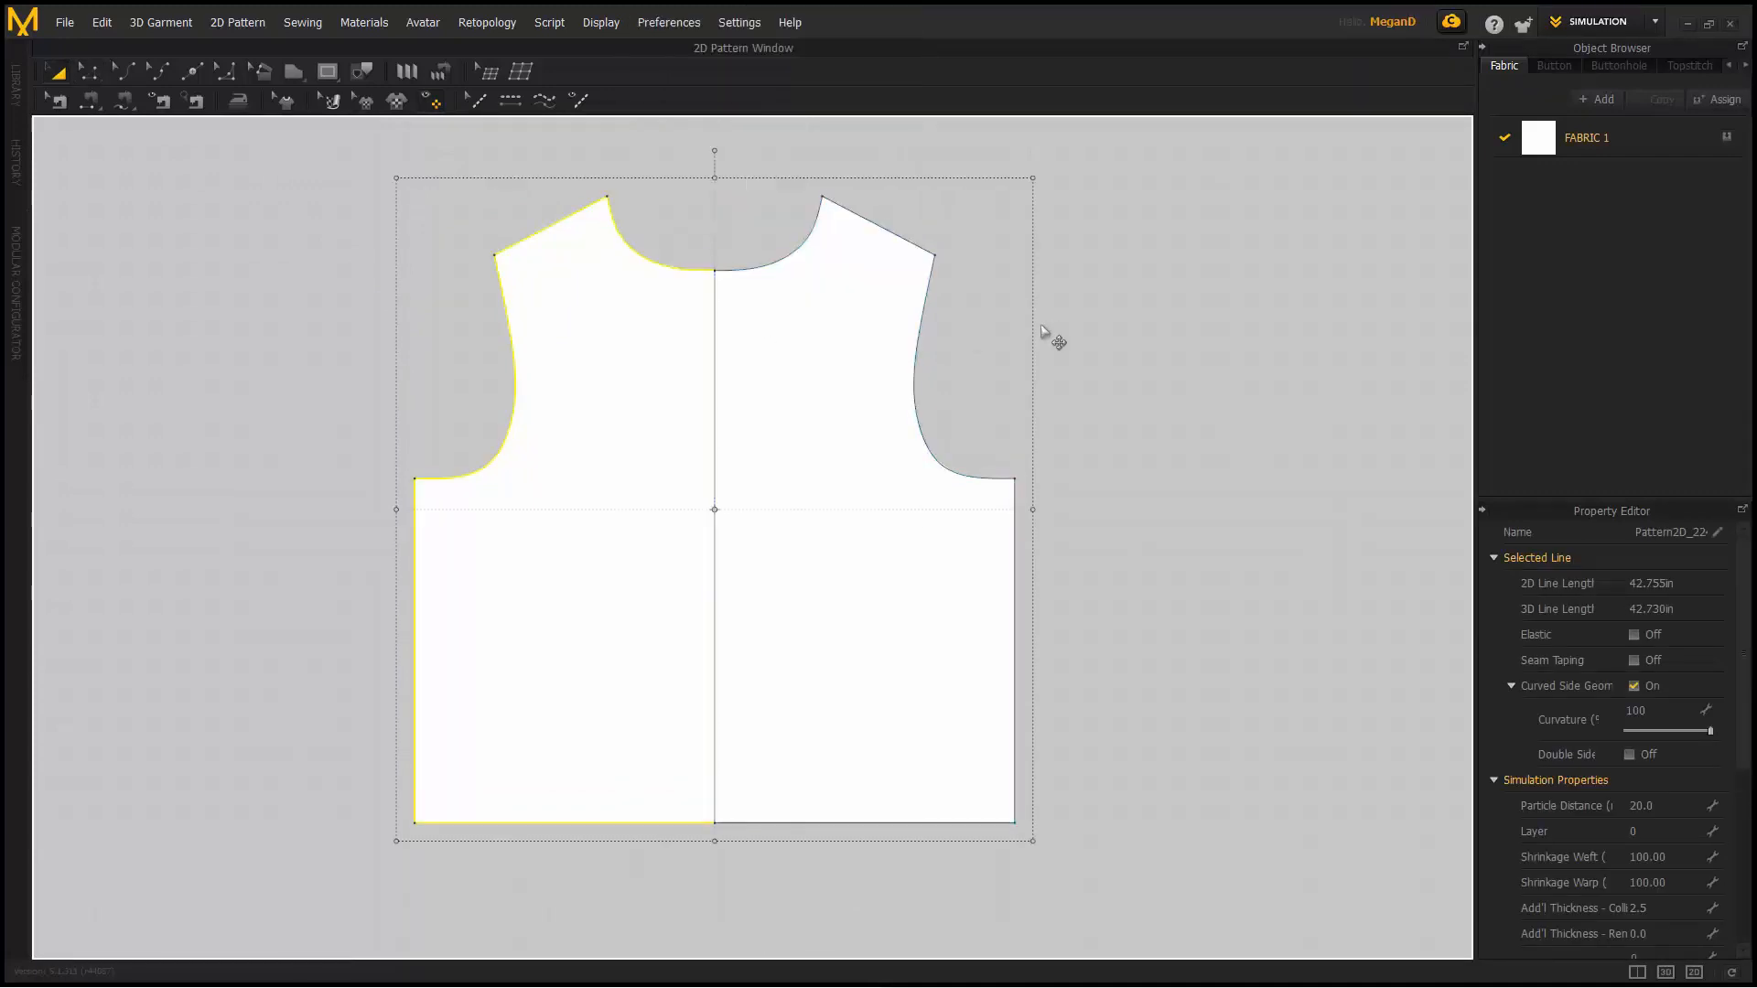
{"action": "left_click", "coordinate": [1150, 331]}
{"action": "middle_click_drag", "start_coordinate": [1056, 355], "coordinate": [546, 419]}
{"action": "scroll", "coordinate": [549, 426], "scroll_direction": "down", "scroll_amount": 2}
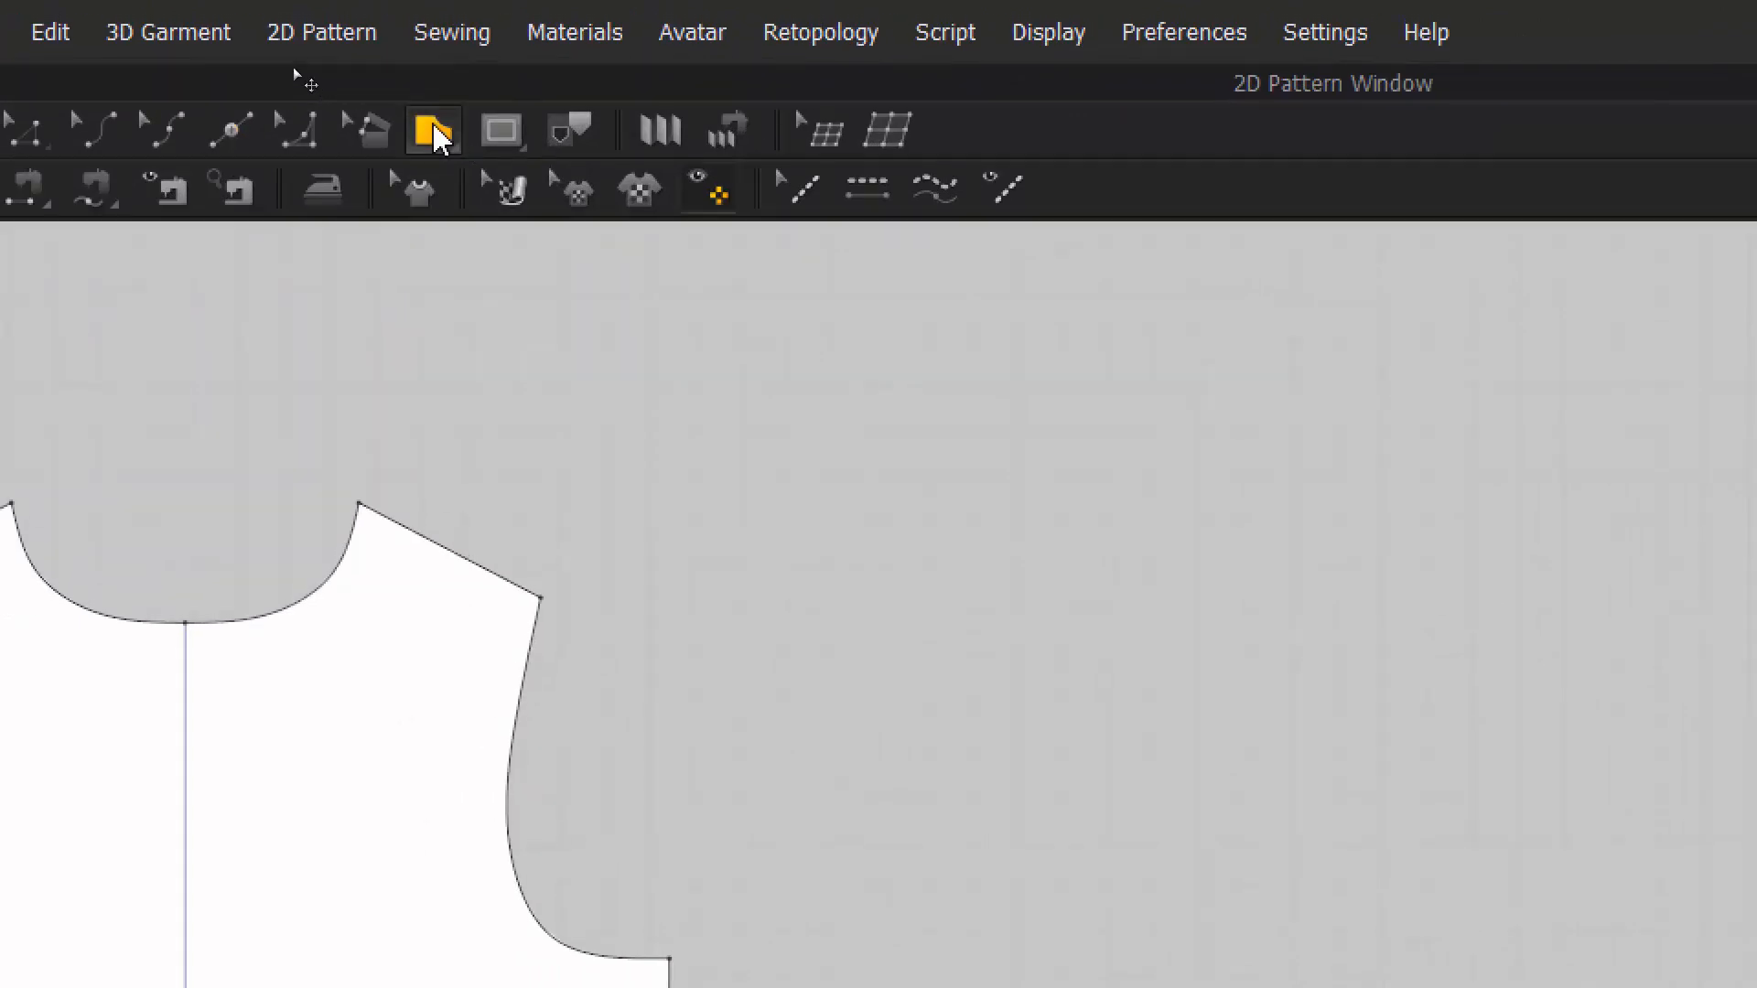
- Draw the first polygon piece with an exact first-edge length, mirrored across the X axis
{"action": "left_click", "coordinate": [438, 133]}
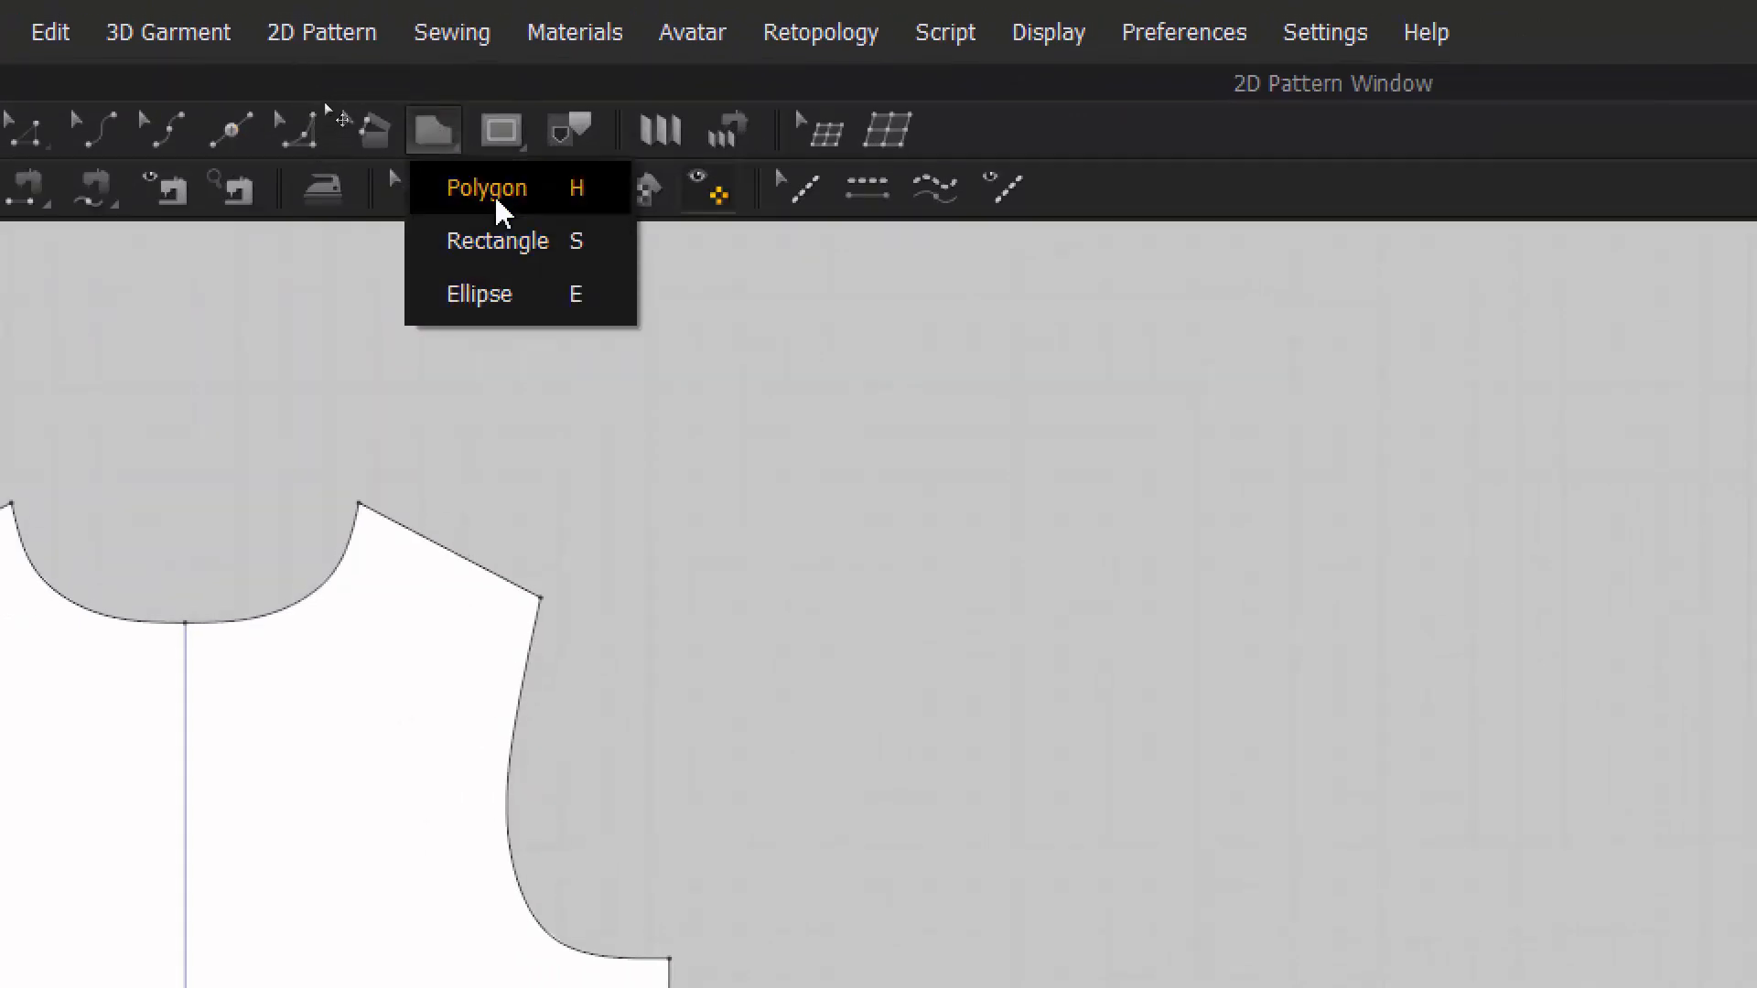
{"action": "left_click", "coordinate": [458, 199]}
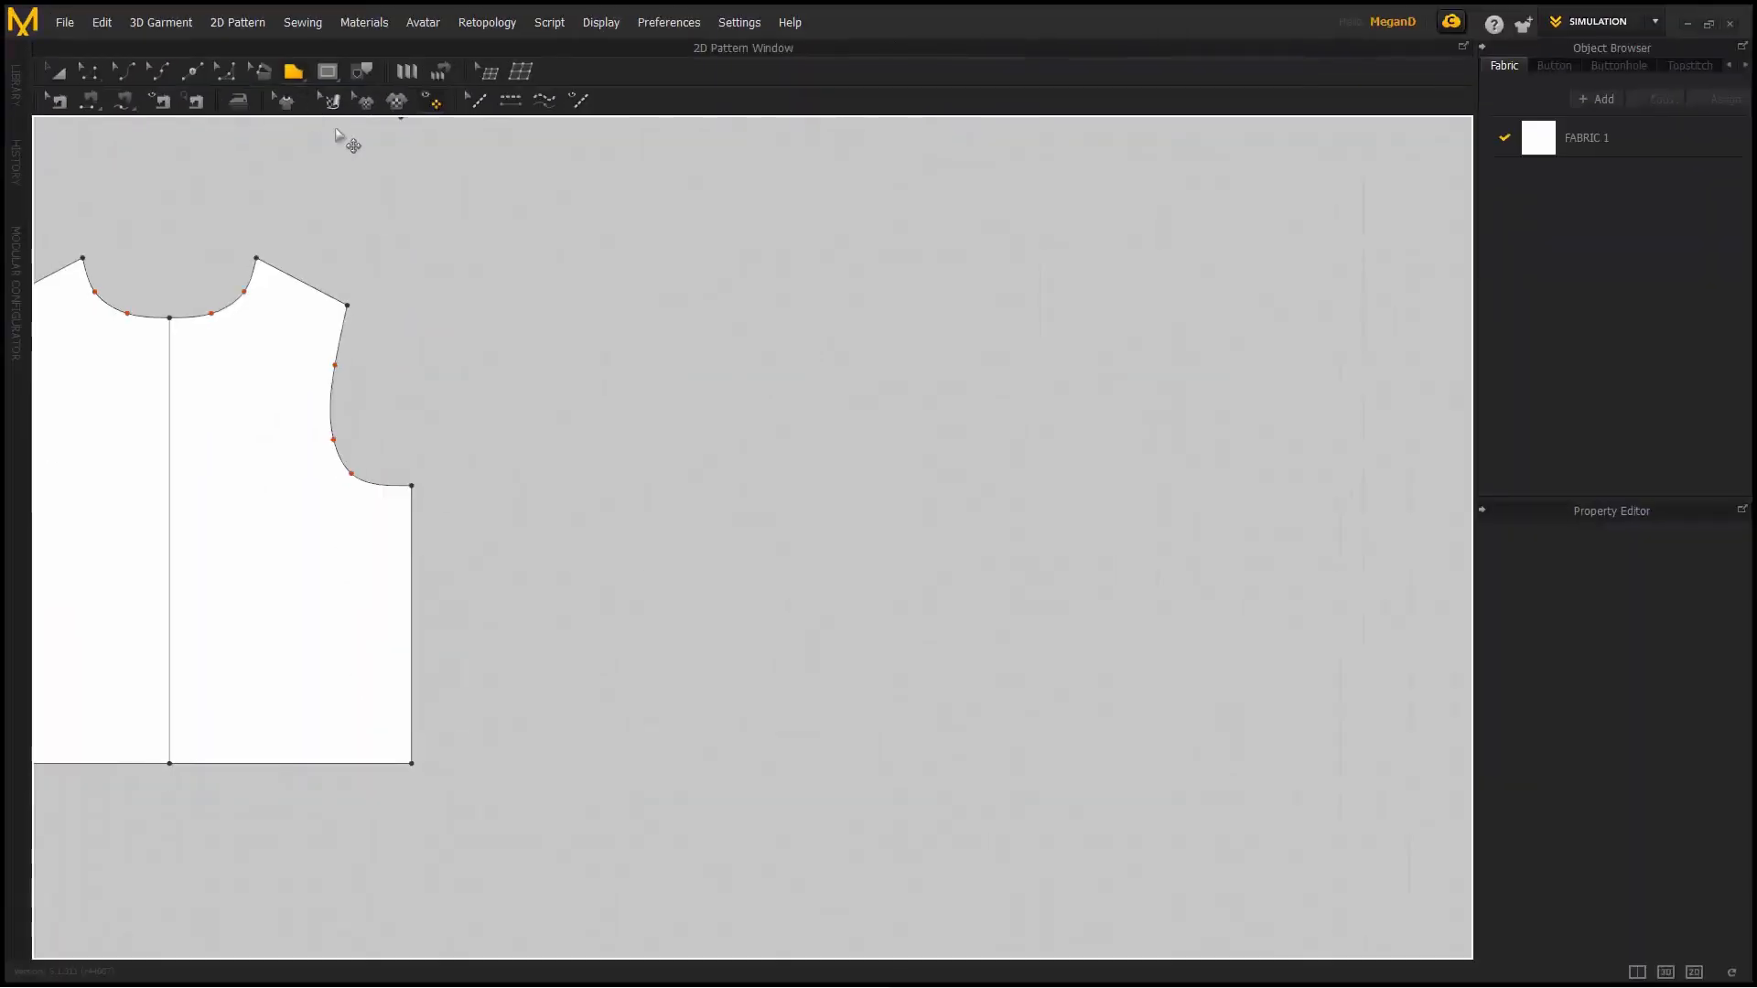
{"action": "left_click", "coordinate": [563, 493]}
{"action": "right_click", "coordinate": [565, 346]}
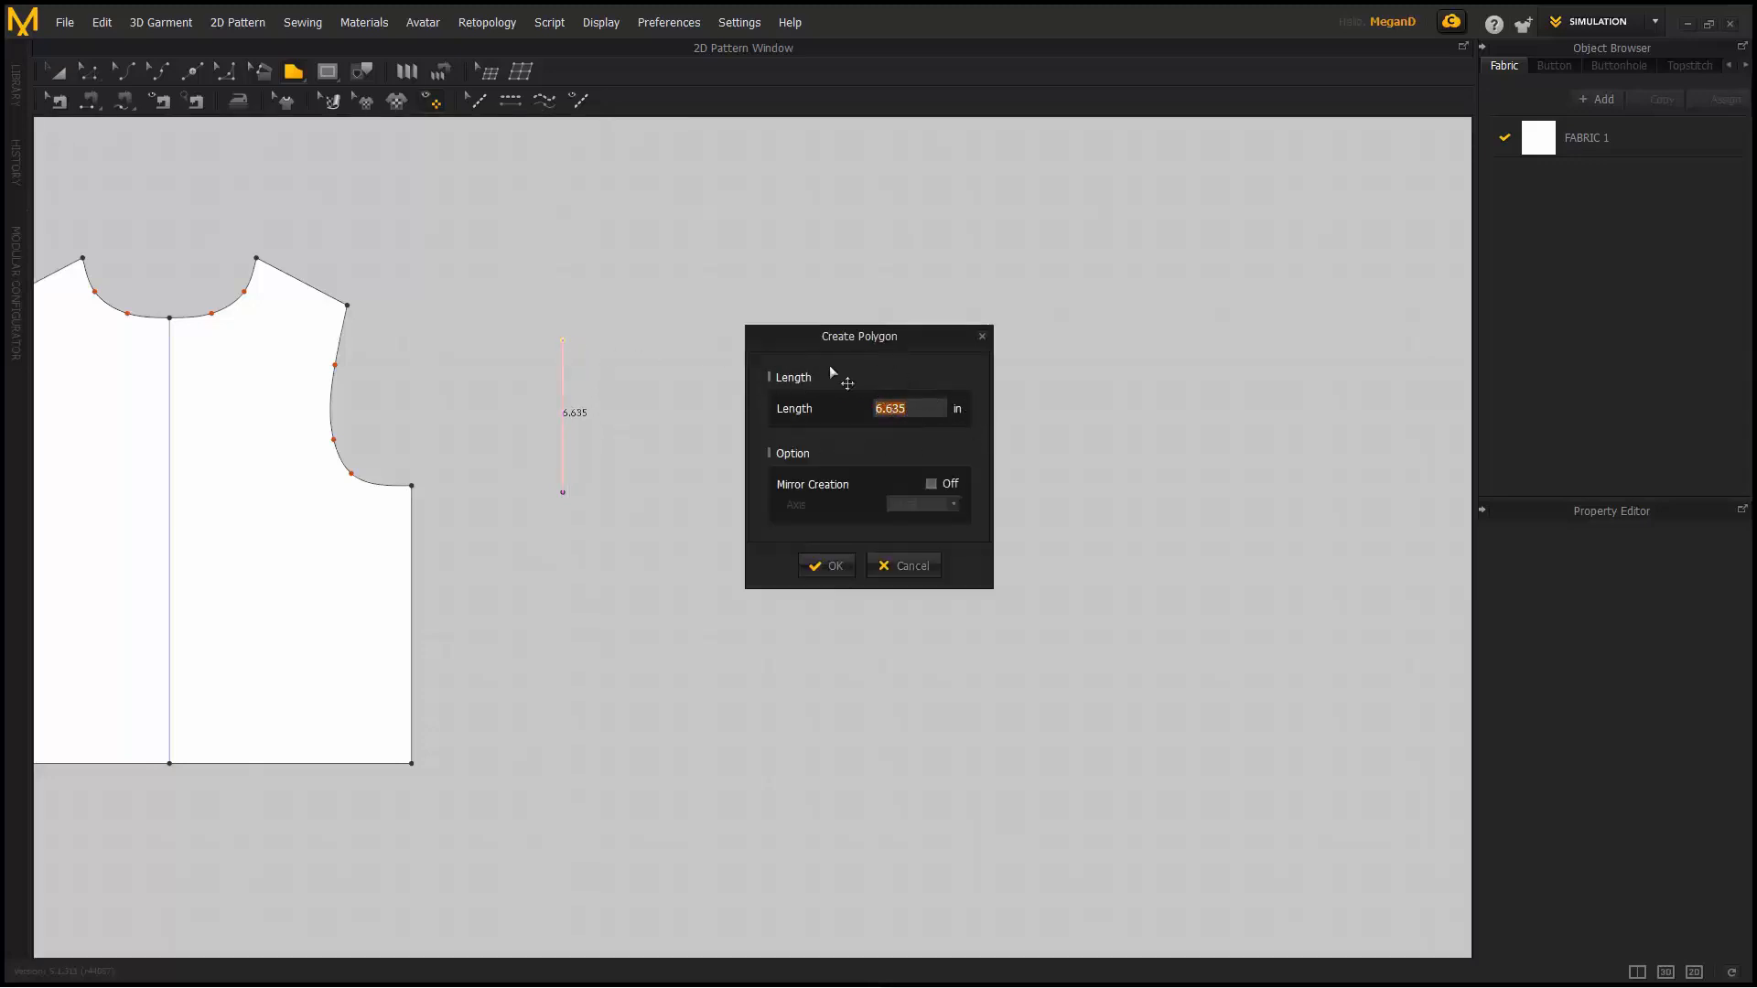
{"action": "left_click", "coordinate": [931, 484]}
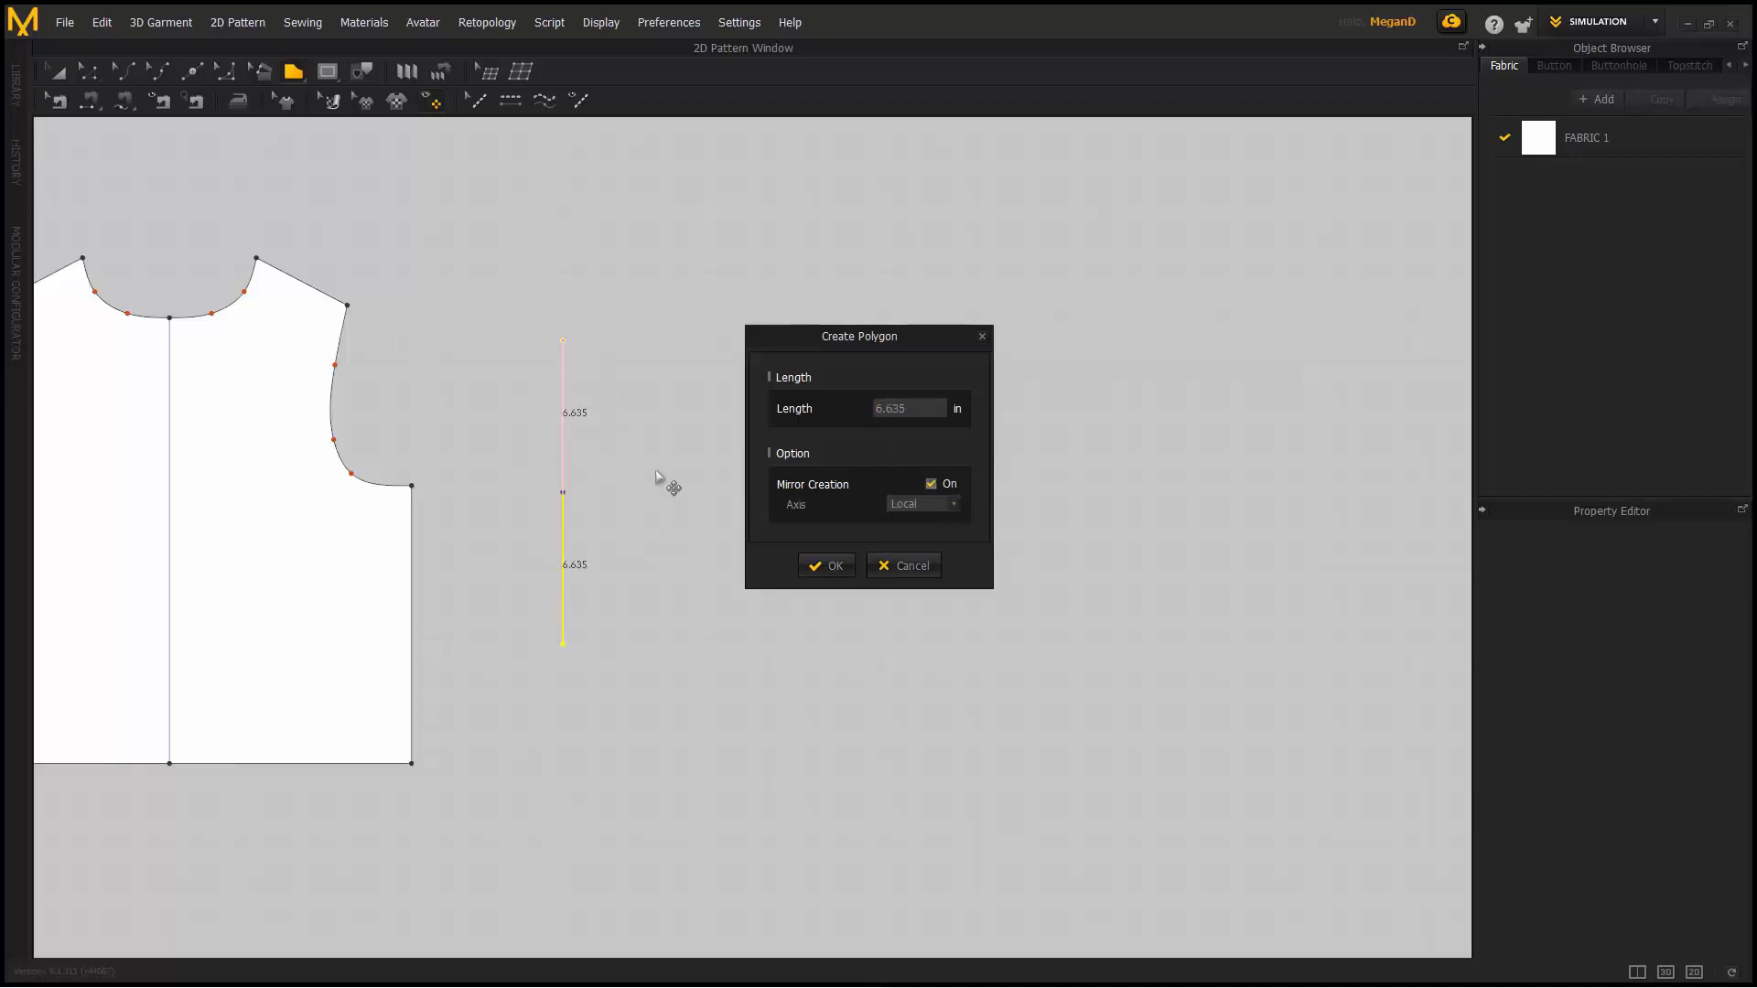
{"action": "left_click", "coordinate": [948, 509]}
{"action": "left_click", "coordinate": [918, 526]}
{"action": "left_click", "coordinate": [954, 504]}
{"action": "left_click", "coordinate": [918, 522]}
{"action": "left_click", "coordinate": [954, 504]}
{"action": "left_click", "coordinate": [926, 487]}
{"action": "left_click", "coordinate": [835, 566]}
{"action": "left_click", "coordinate": [678, 352]}
{"action": "left_click", "coordinate": [720, 491]}
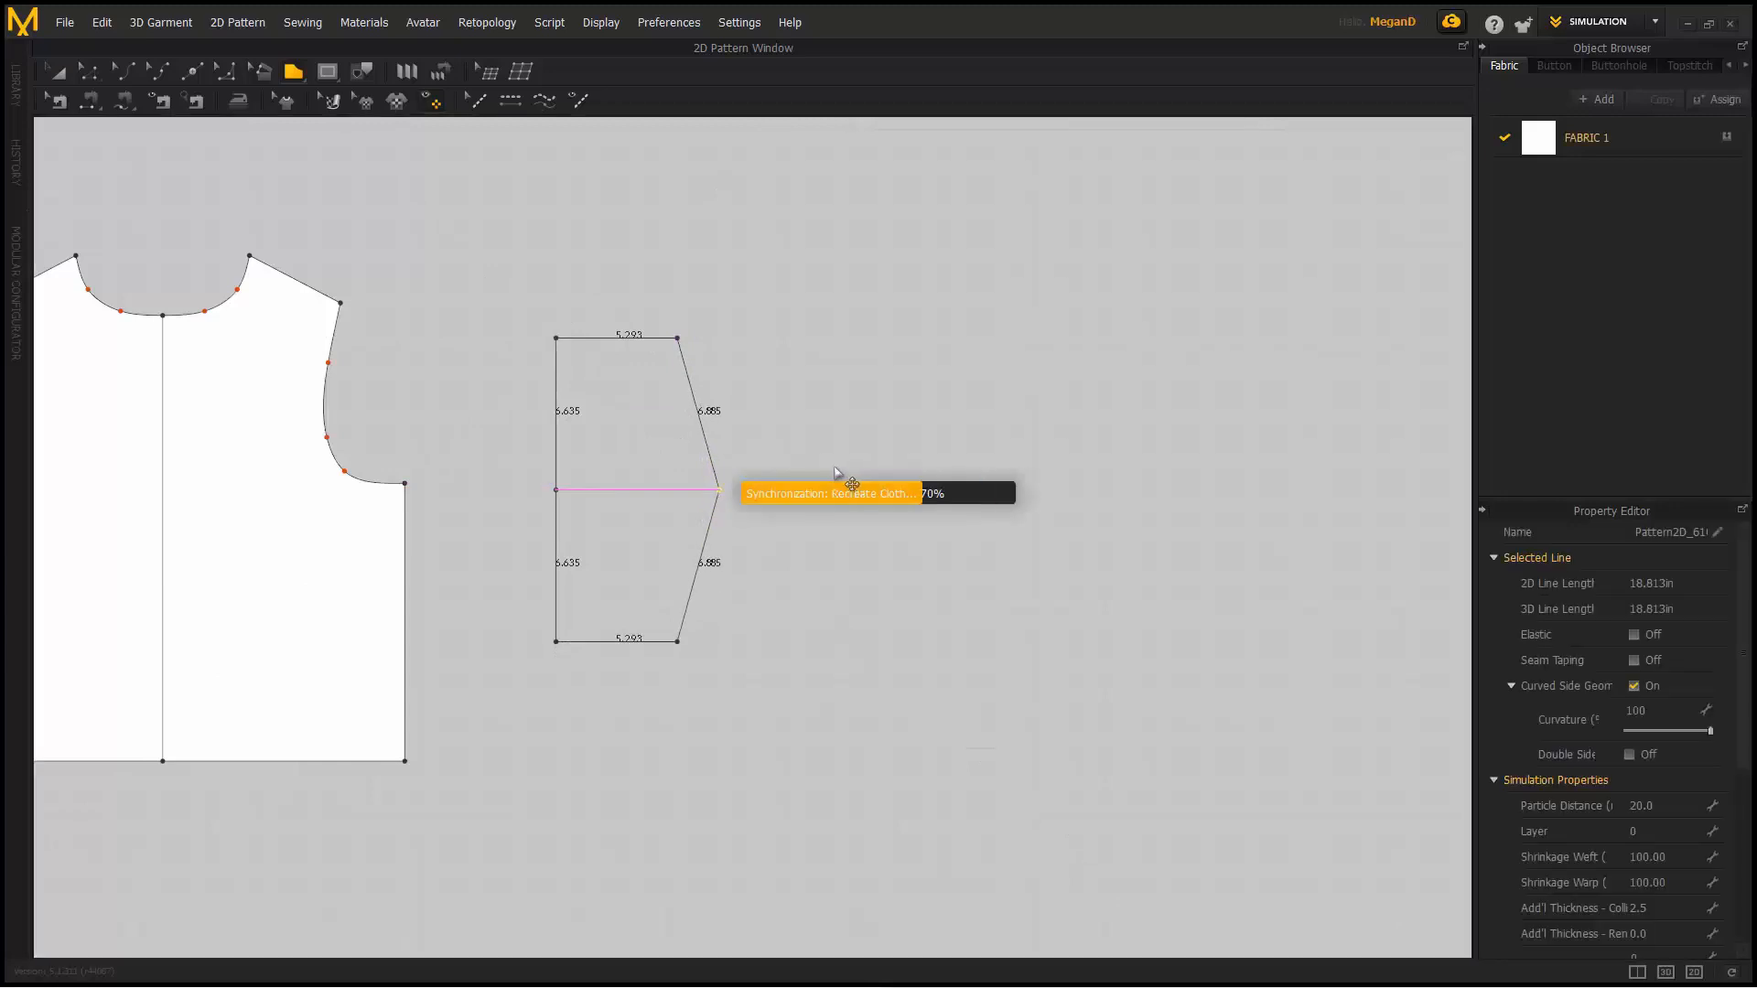
- Draw a second mirrored polygon with edges of 6.595 and 4.086
{"action": "middle_click_drag", "start_coordinate": [855, 478], "coordinate": [624, 518]}
{"action": "left_click", "coordinate": [622, 517]}
{"action": "right_click", "coordinate": [688, 381]}
{"action": "left_click", "coordinate": [931, 484]}
{"action": "left_click", "coordinate": [826, 566]}
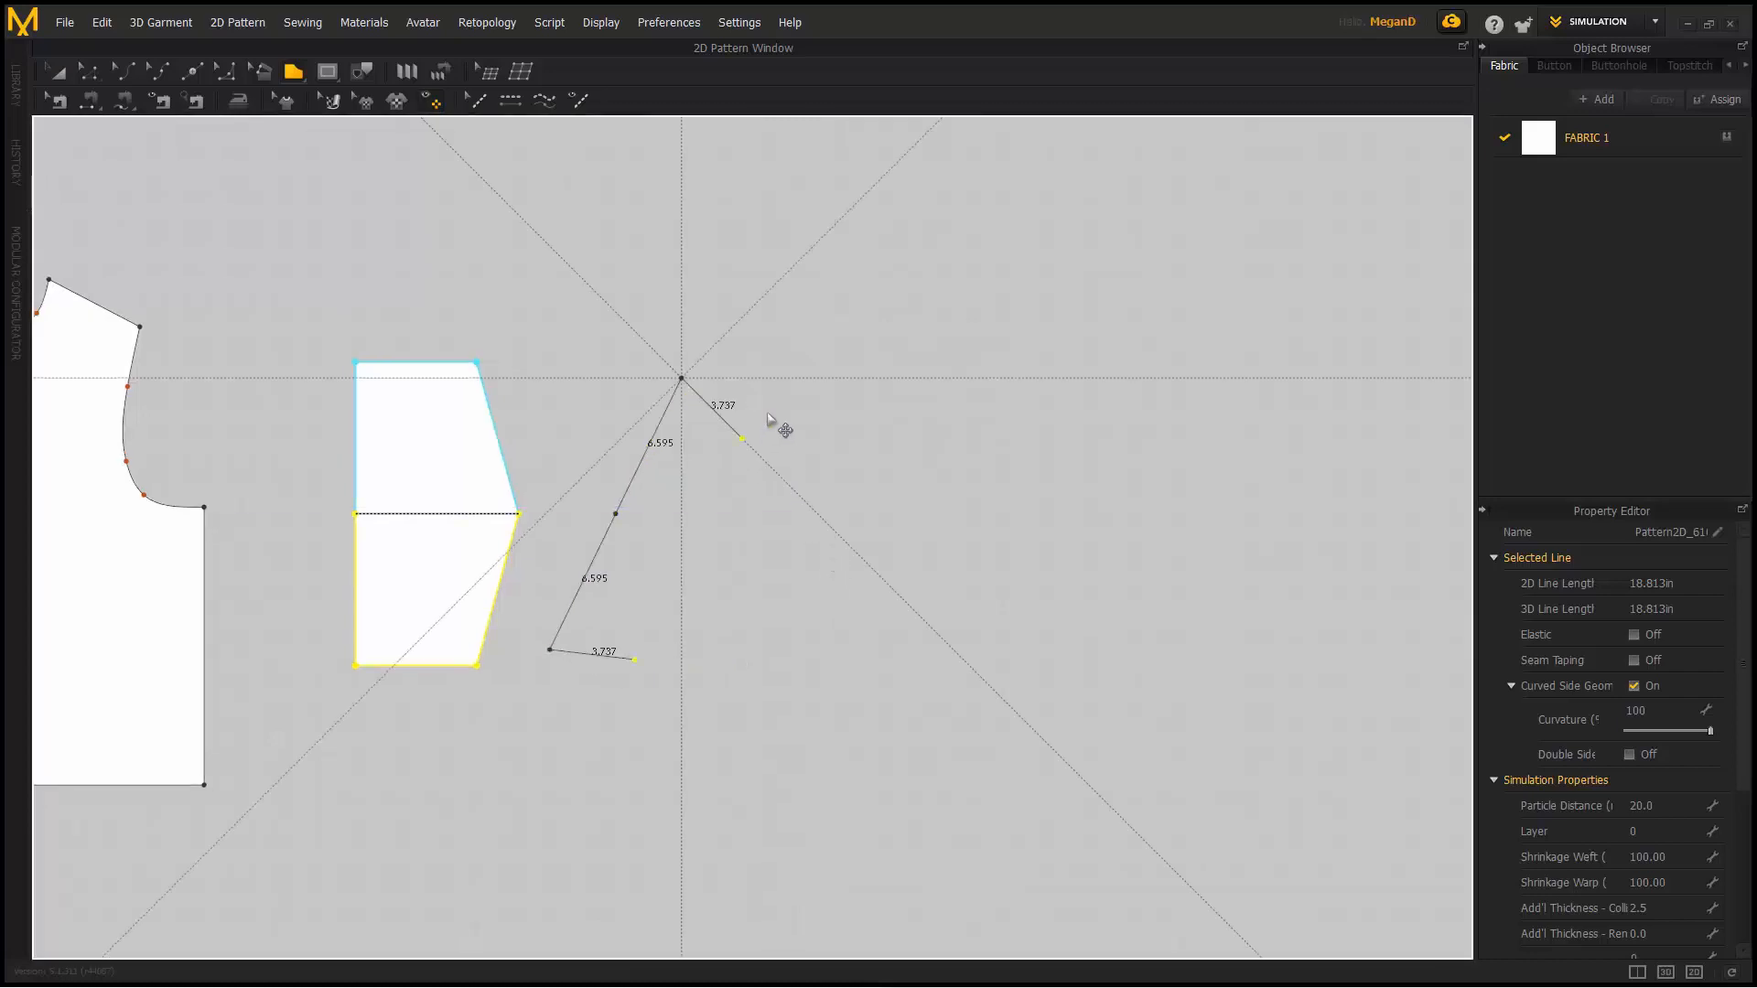
{"action": "left_click", "coordinate": [764, 422]}
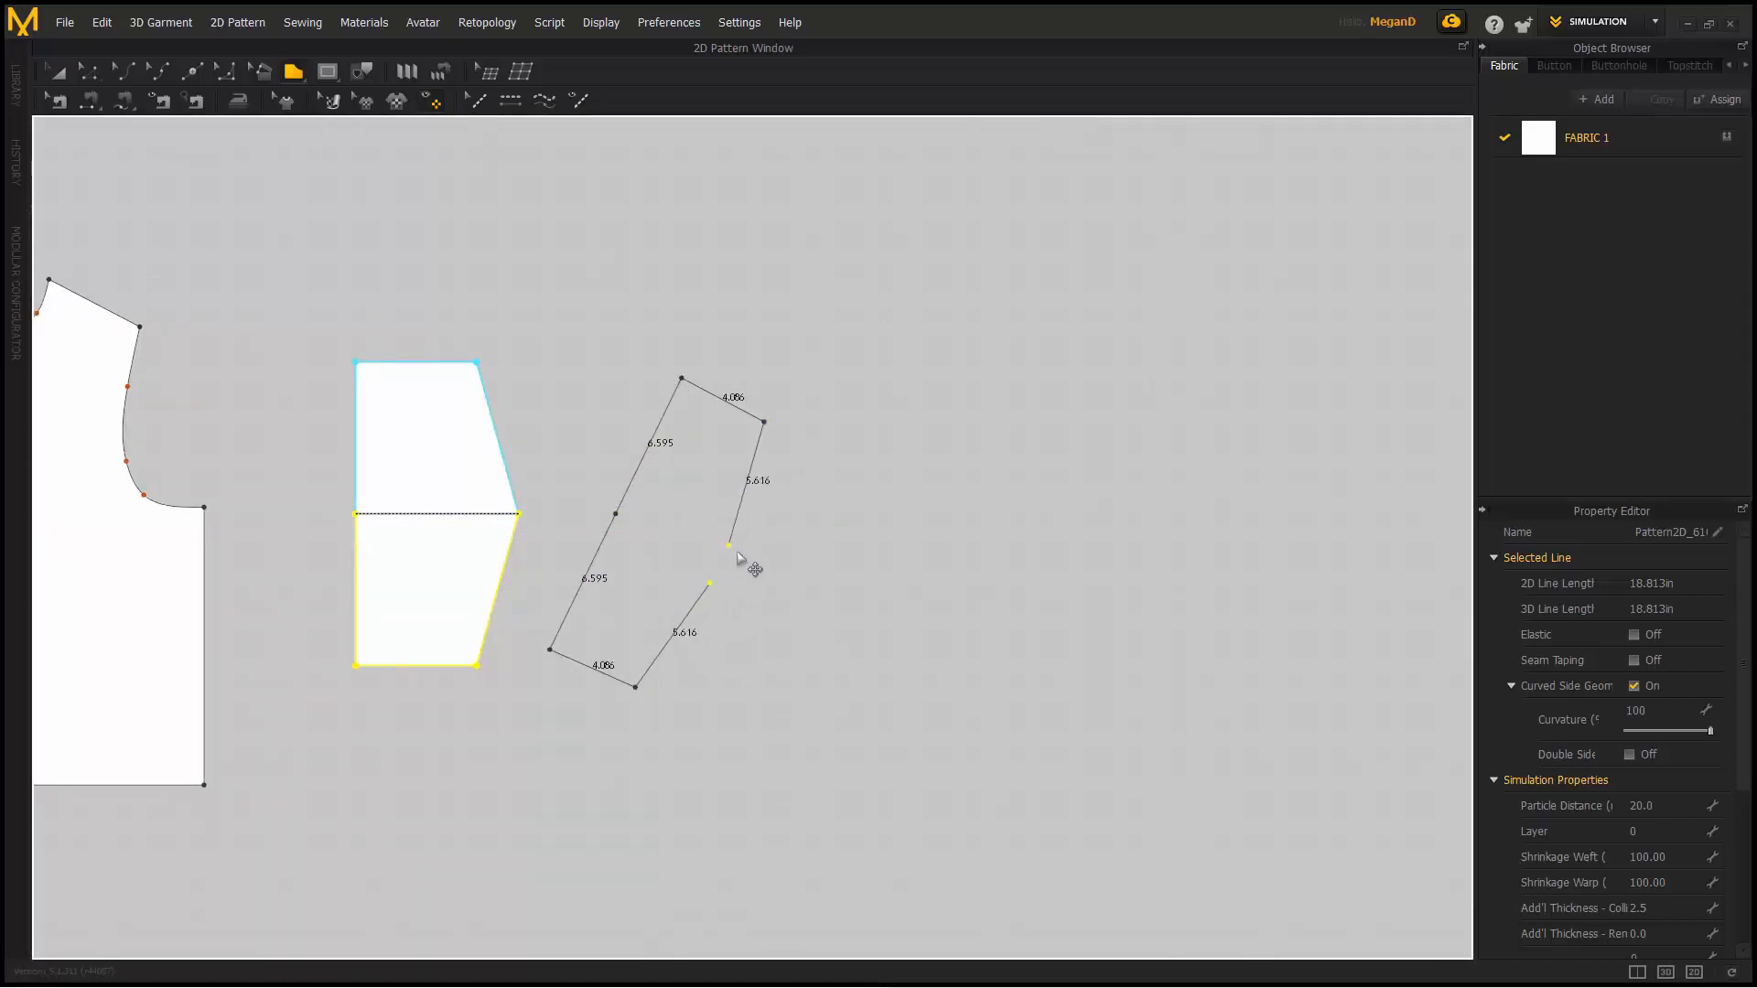
{"action": "left_click", "coordinate": [751, 575]}
- Draw a mirrored pentagon with a 5.356 first edge, mirrored across the Y axis
{"action": "right_click_drag", "start_coordinate": [903, 522], "coordinate": [739, 553]}
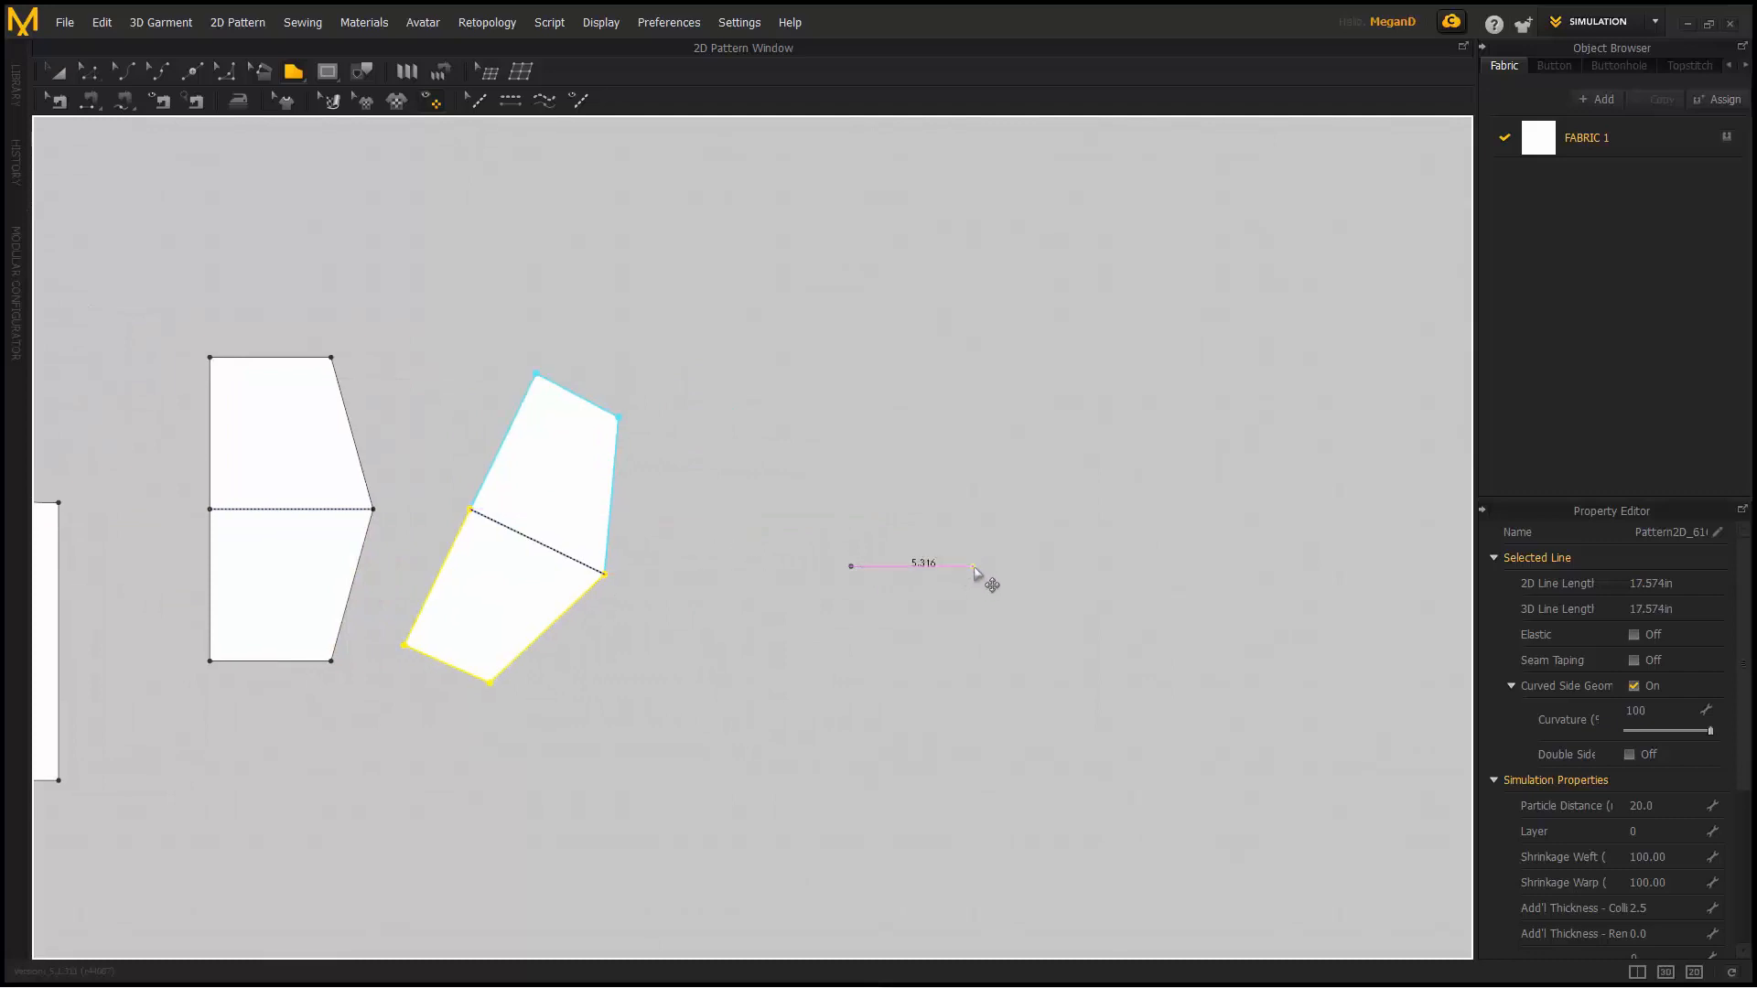
{"action": "right_click", "coordinate": [975, 574]}
{"action": "left_click", "coordinate": [945, 482]}
{"action": "left_click", "coordinate": [922, 504]}
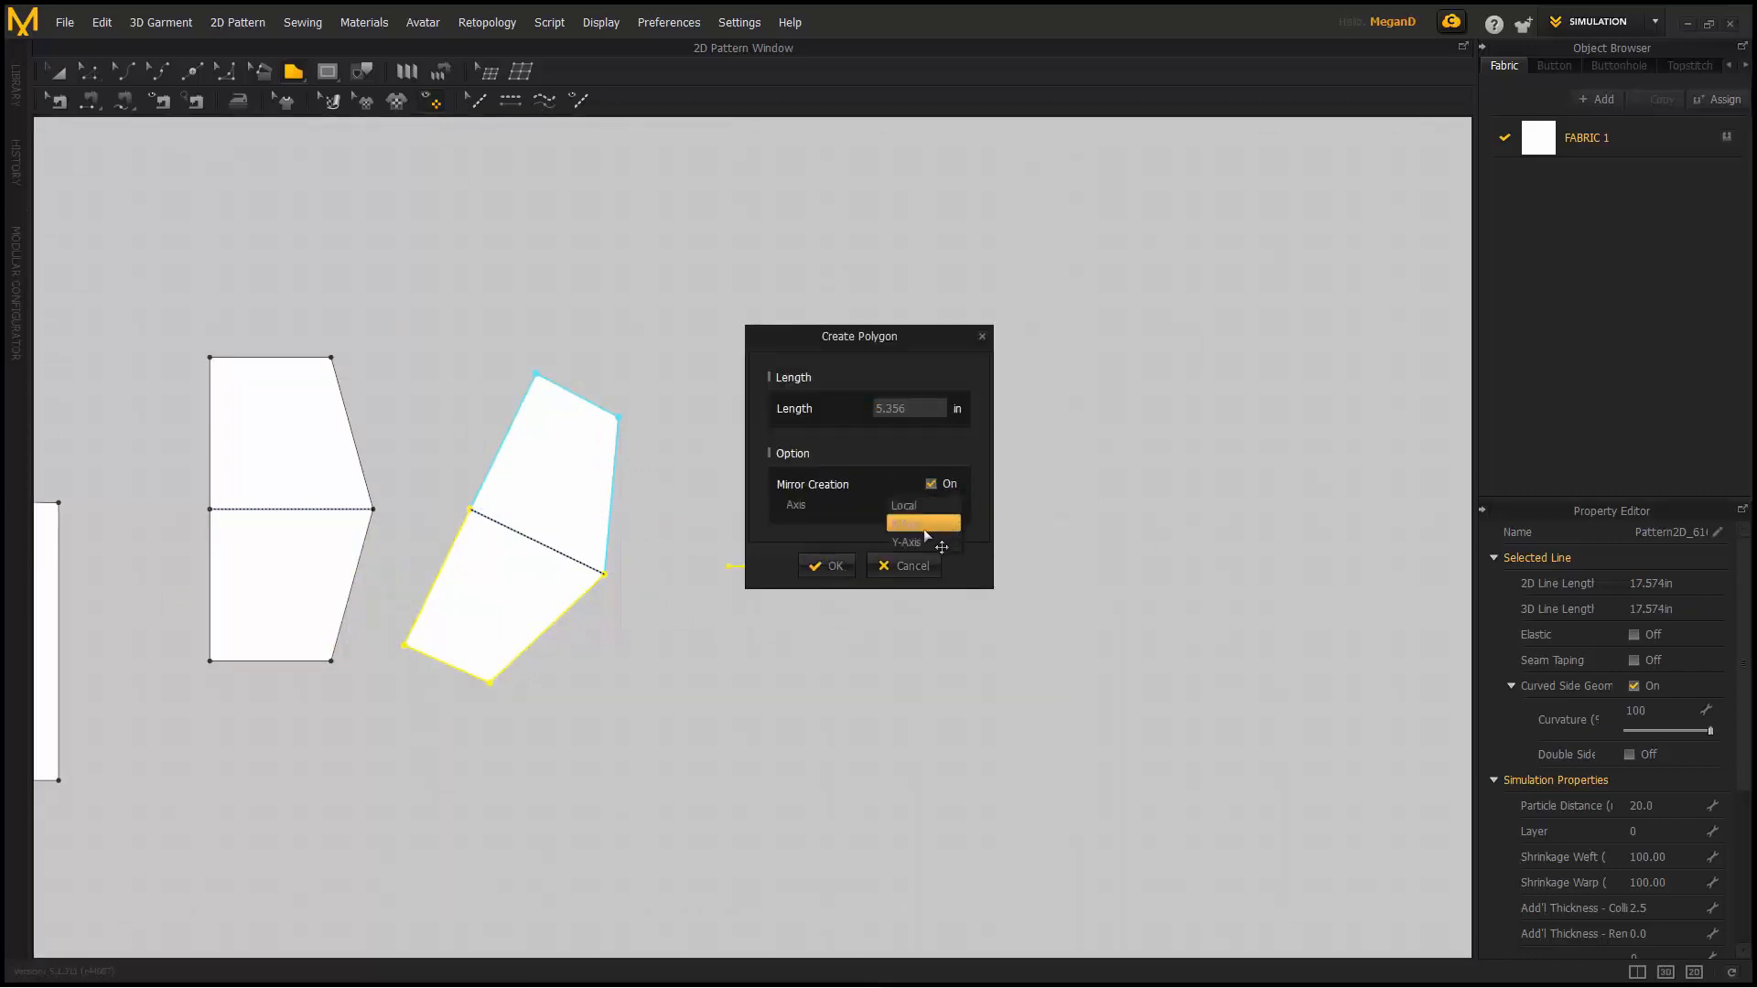
{"action": "left_click", "coordinate": [921, 543]}
{"action": "left_click_drag", "start_coordinate": [902, 336], "coordinate": [1192, 225]}
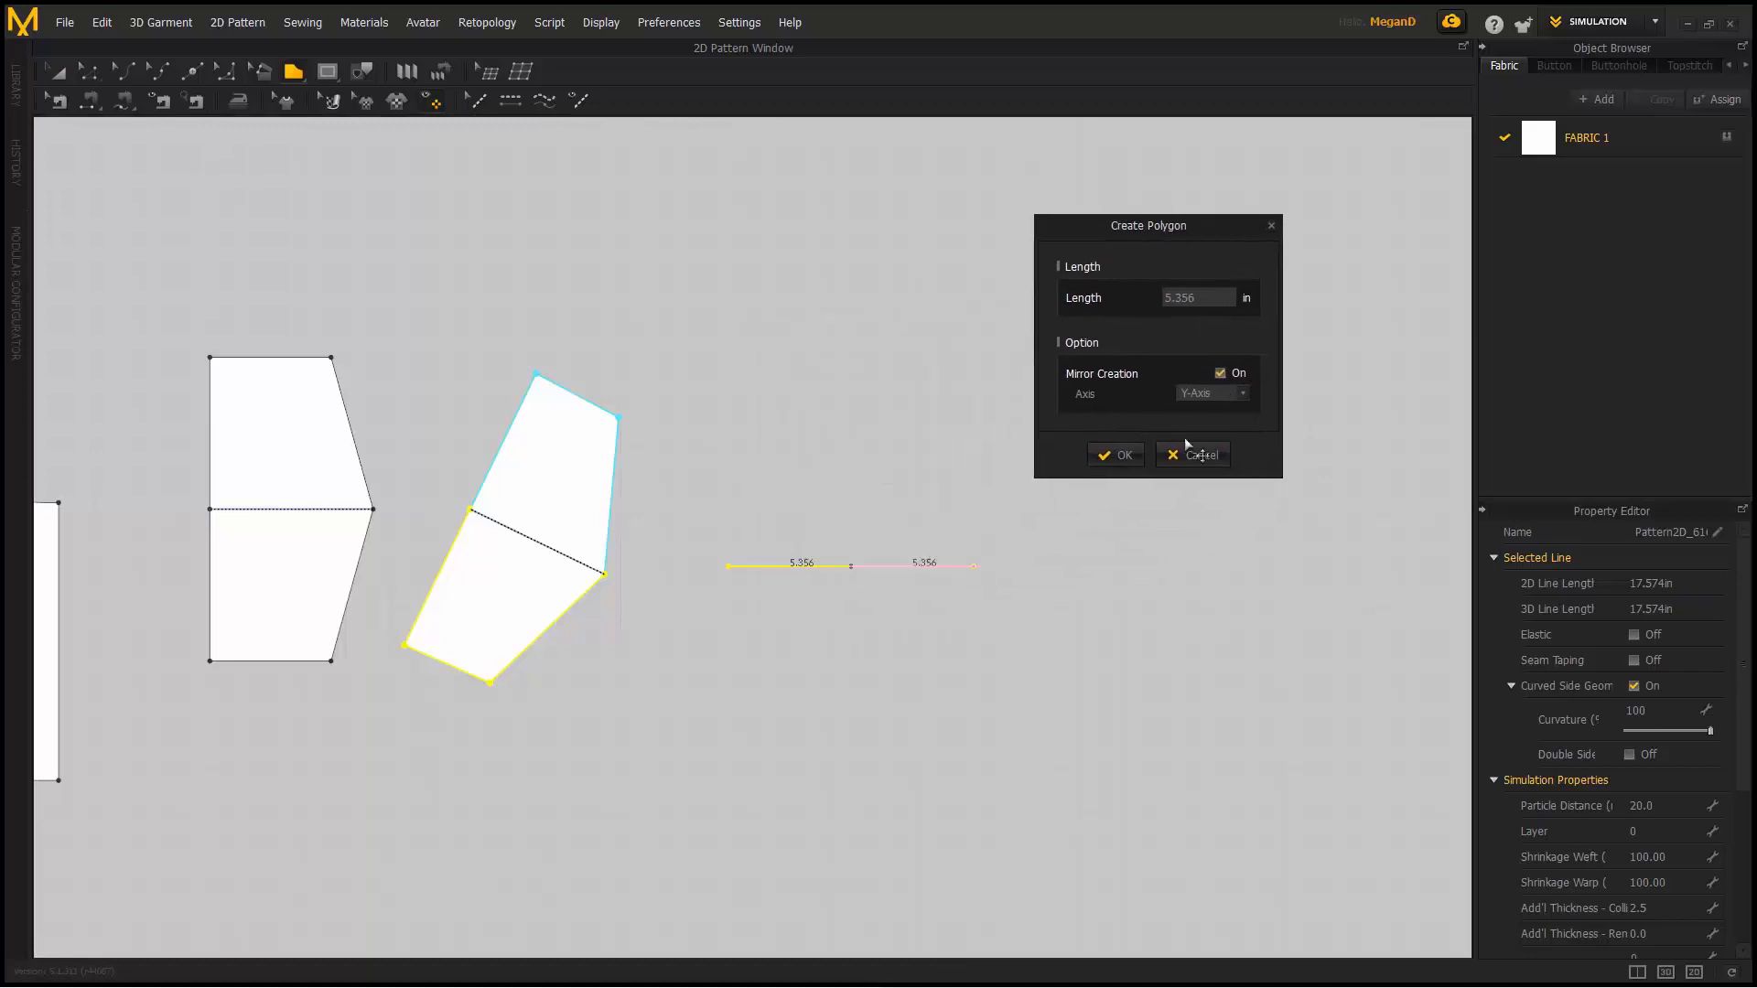
{"action": "left_click", "coordinate": [1116, 455]}
{"action": "left_click", "coordinate": [975, 441], "text": "shift"}
{"action": "left_click", "coordinate": [845, 376]}
- Rotate the pentagon point-down and straighten the tilted middle piece with Transform Pattern
{"action": "middle_click_drag", "start_coordinate": [837, 461], "coordinate": [923, 486]}
{"action": "scroll", "coordinate": [1004, 442], "scroll_direction": "down", "scroll_amount": 2}
{"action": "left_click", "coordinate": [58, 73]}
{"action": "left_click", "coordinate": [1012, 454]}
{"action": "left_click_drag", "start_coordinate": [984, 365], "coordinate": [980, 602]}
{"action": "left_click", "coordinate": [733, 510]}
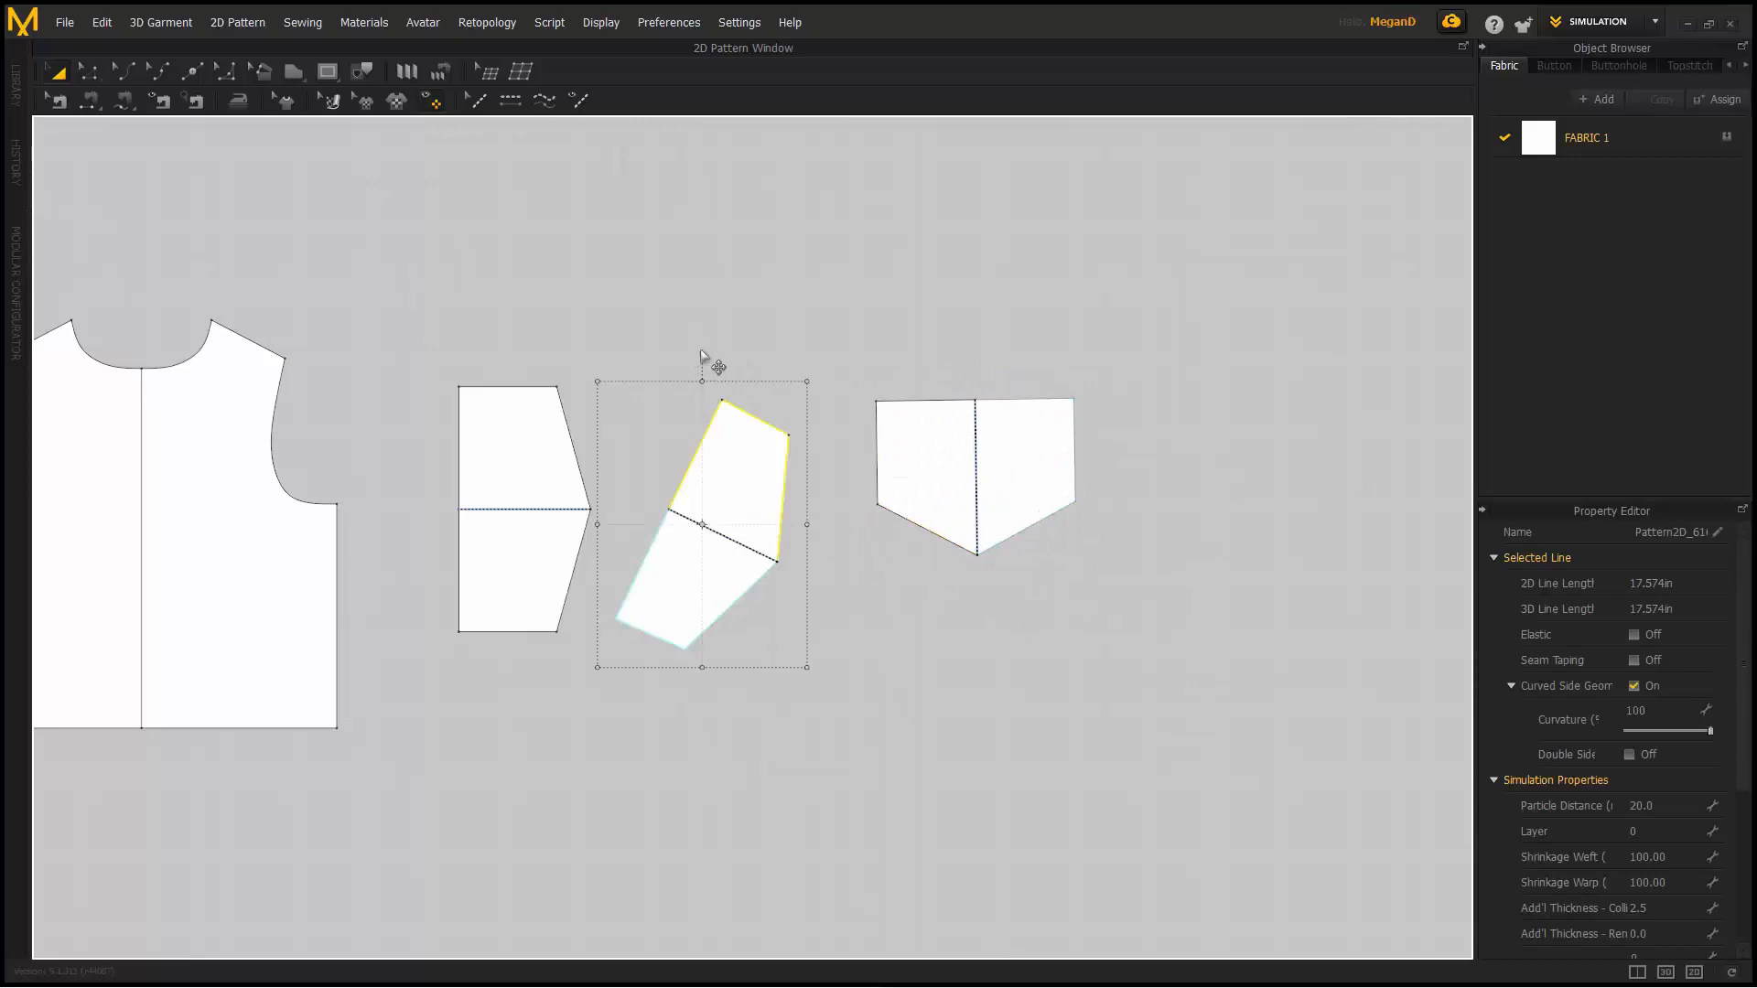
{"action": "left_click_drag", "start_coordinate": [703, 357], "coordinate": [802, 419]}
- Line the middle piece up with the others, then select the vest's right front panel in Retopology.zpac
{"action": "left_click", "coordinate": [686, 376]}
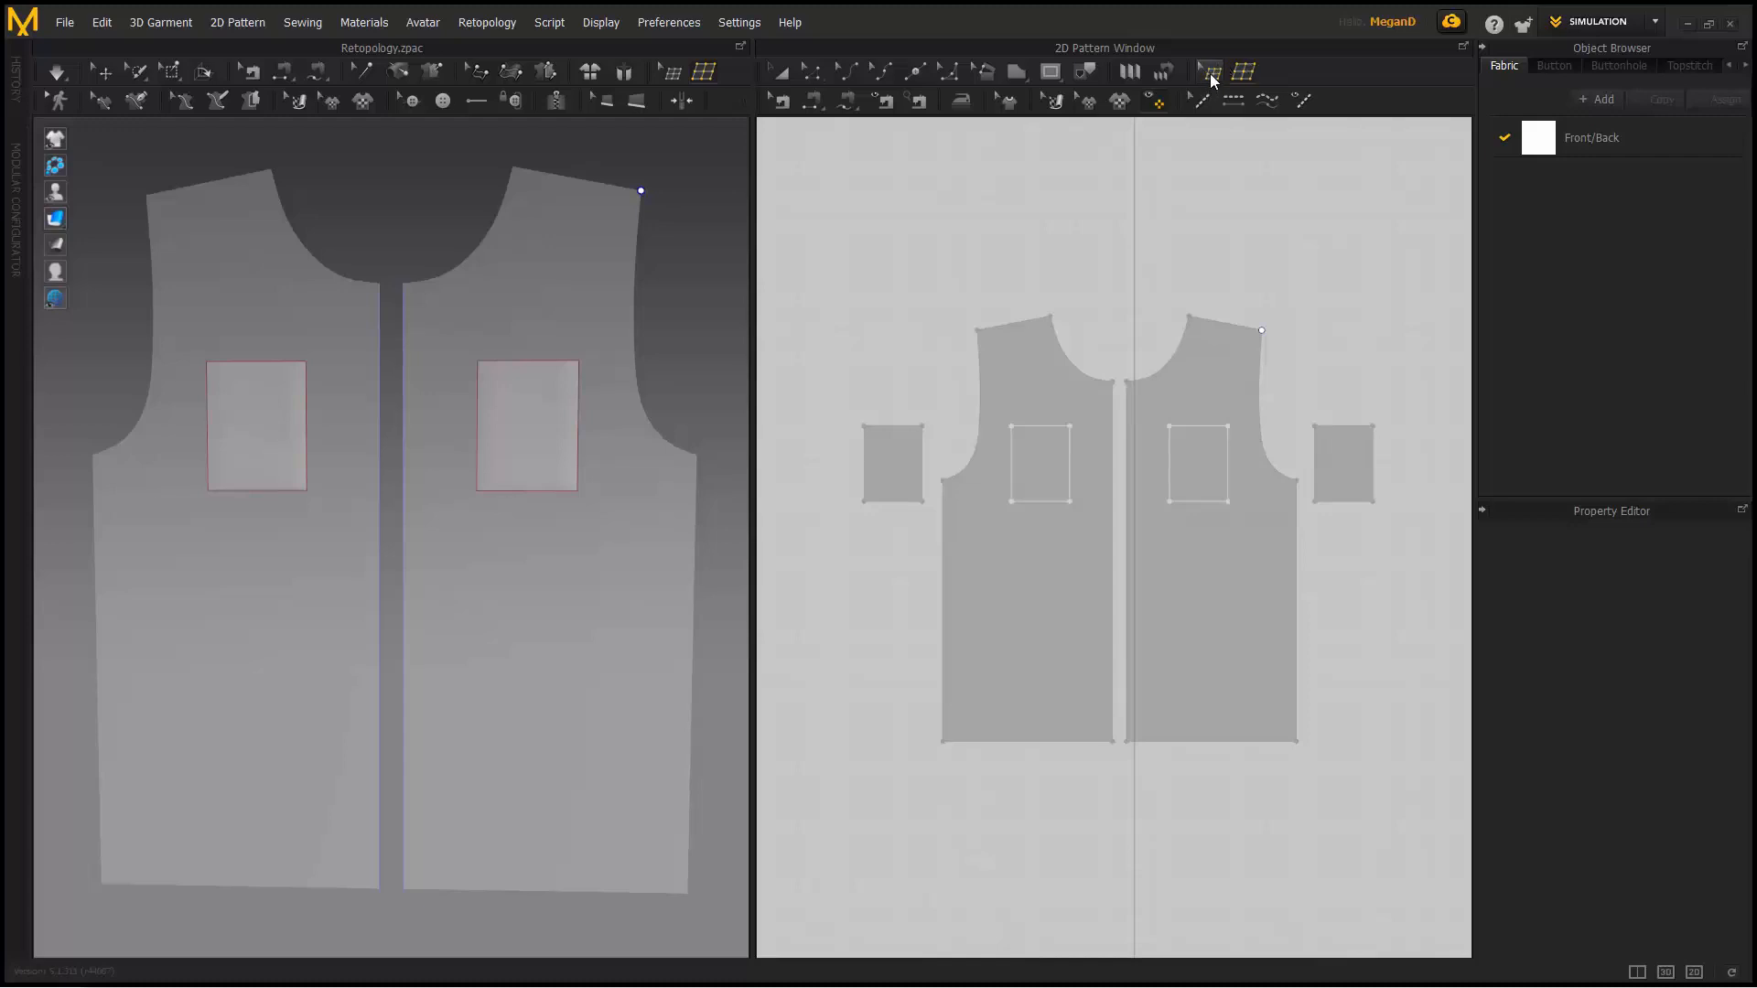
{"action": "left_click", "coordinate": [1224, 345]}
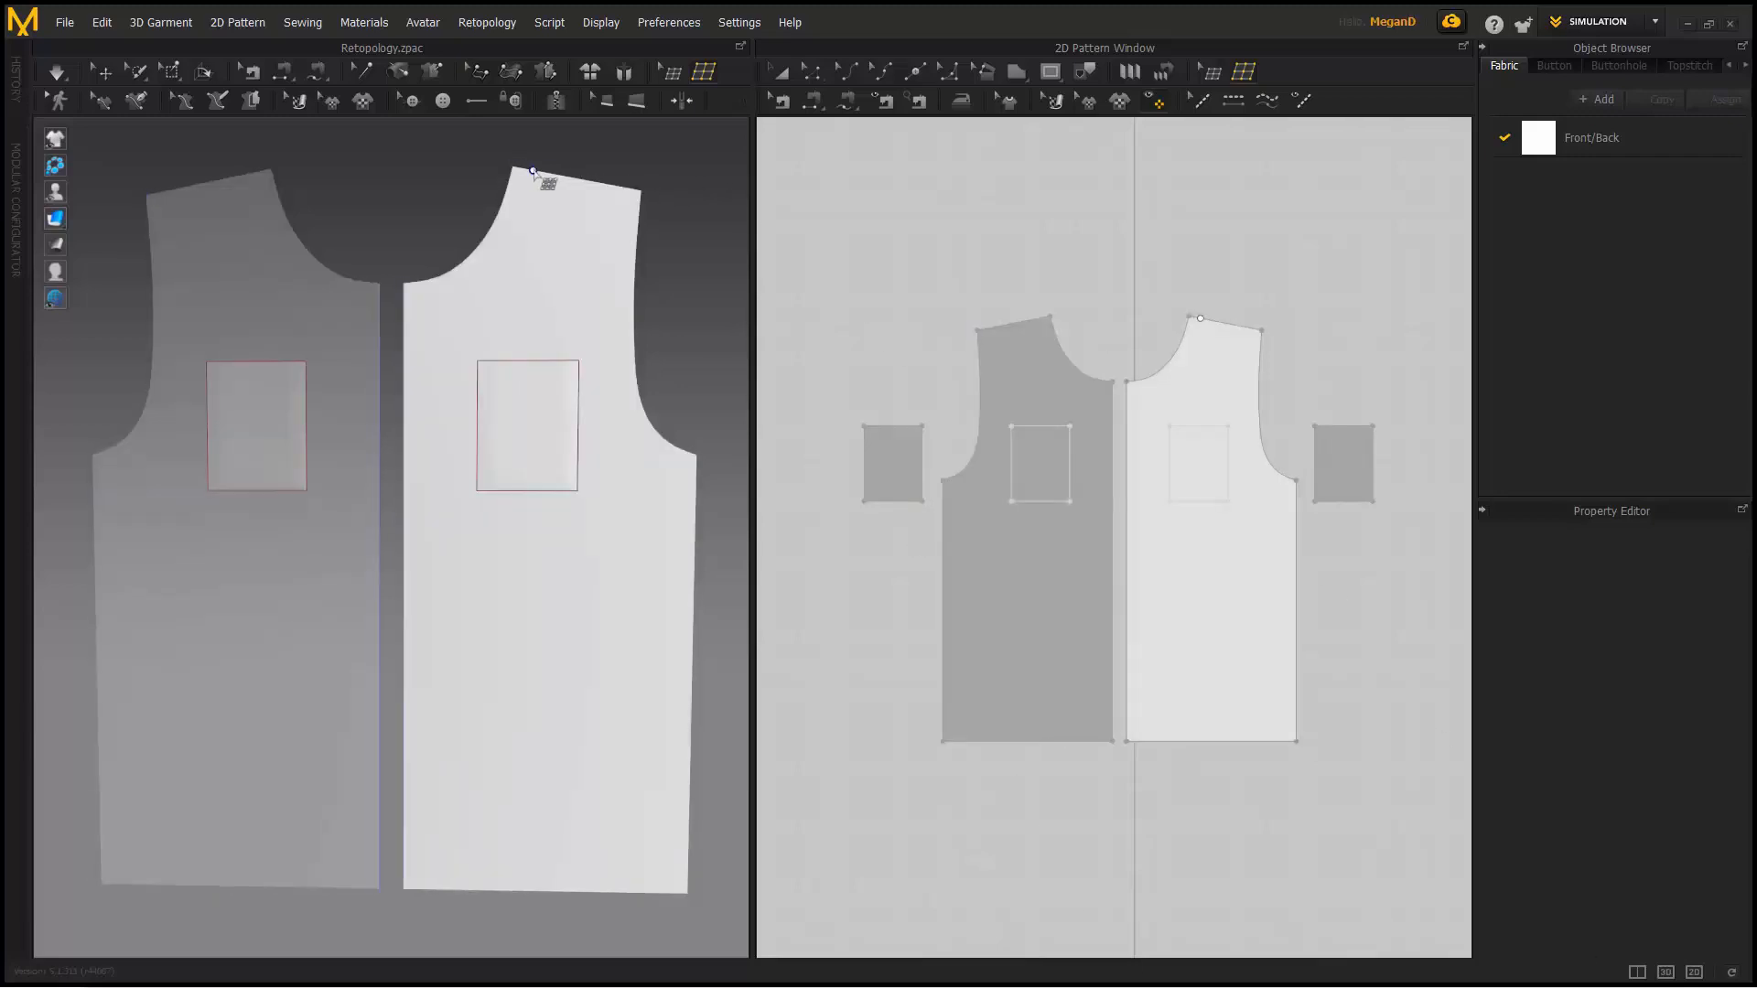
- Frame the right front panel in 3D and build the first quad patch at the shoulder corner
{"action": "middle_click_drag", "start_coordinate": [529, 183], "coordinate": [536, 238]}
{"action": "right_click_drag", "start_coordinate": [536, 238], "coordinate": [551, 267]}
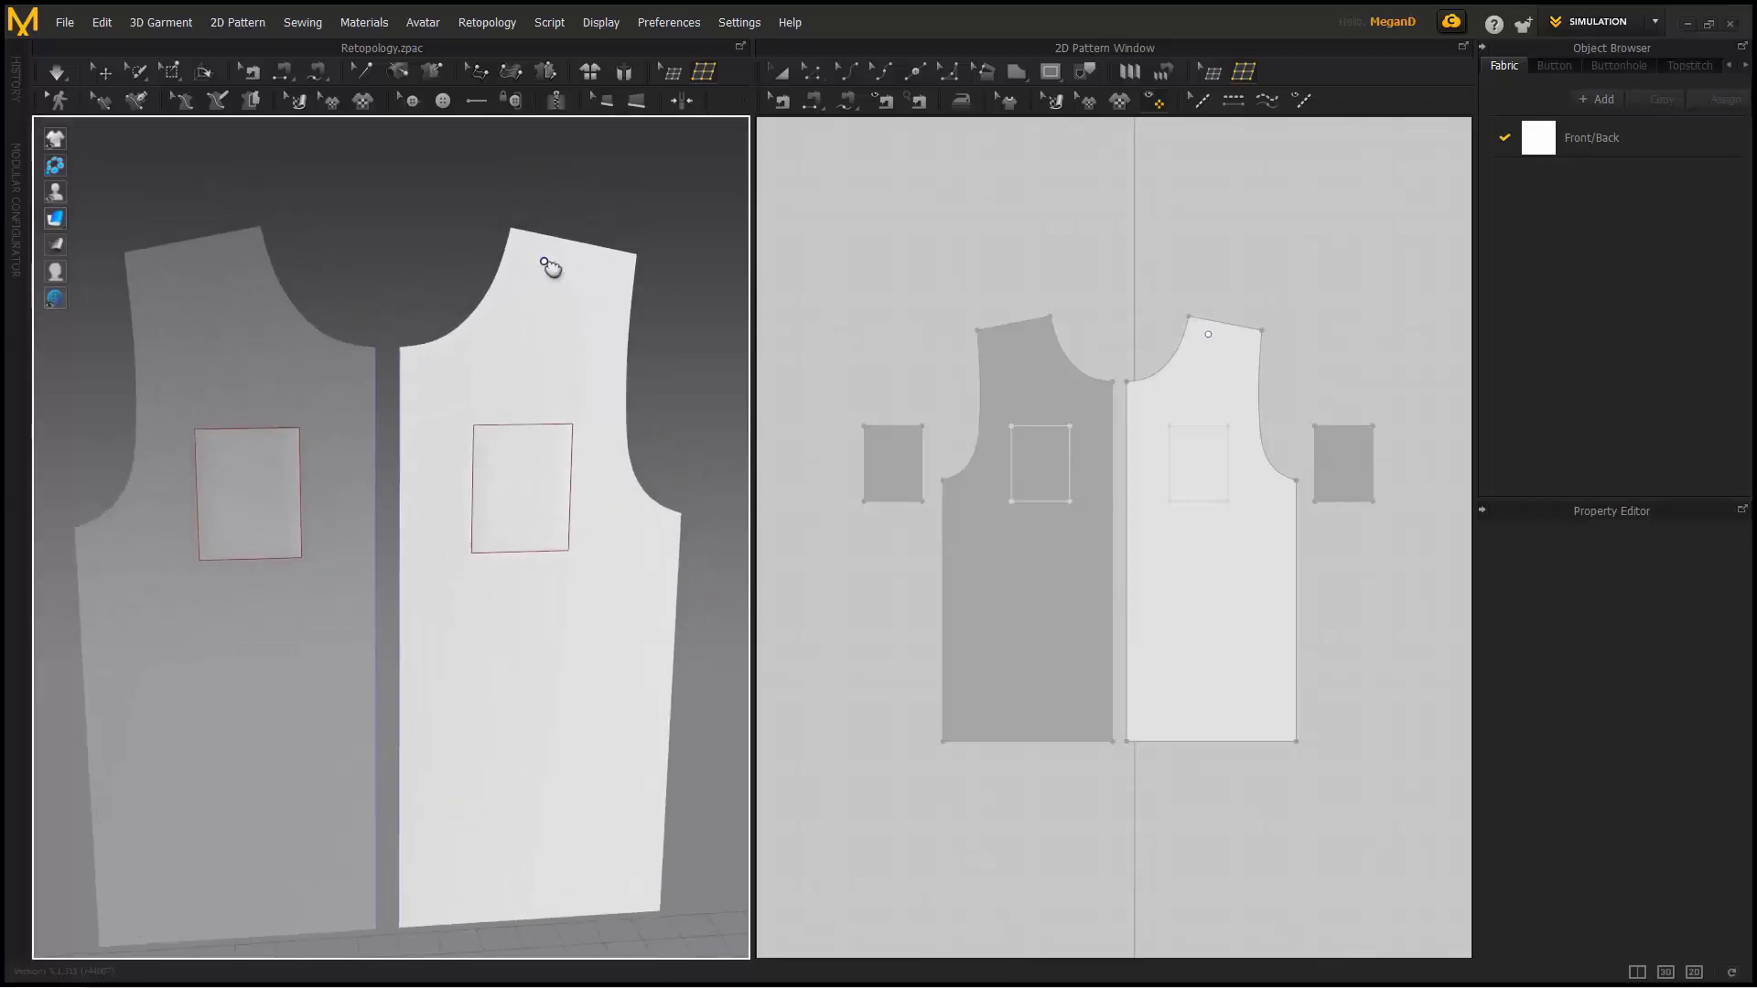
{"action": "scroll", "coordinate": [529, 260], "scroll_direction": "up", "scroll_amount": 2}
{"action": "scroll", "coordinate": [527, 266], "scroll_direction": "up", "scroll_amount": 2}
{"action": "middle_click_drag", "start_coordinate": [506, 278], "coordinate": [366, 351]}
{"action": "scroll", "coordinate": [392, 322], "scroll_direction": "up", "scroll_amount": 1}
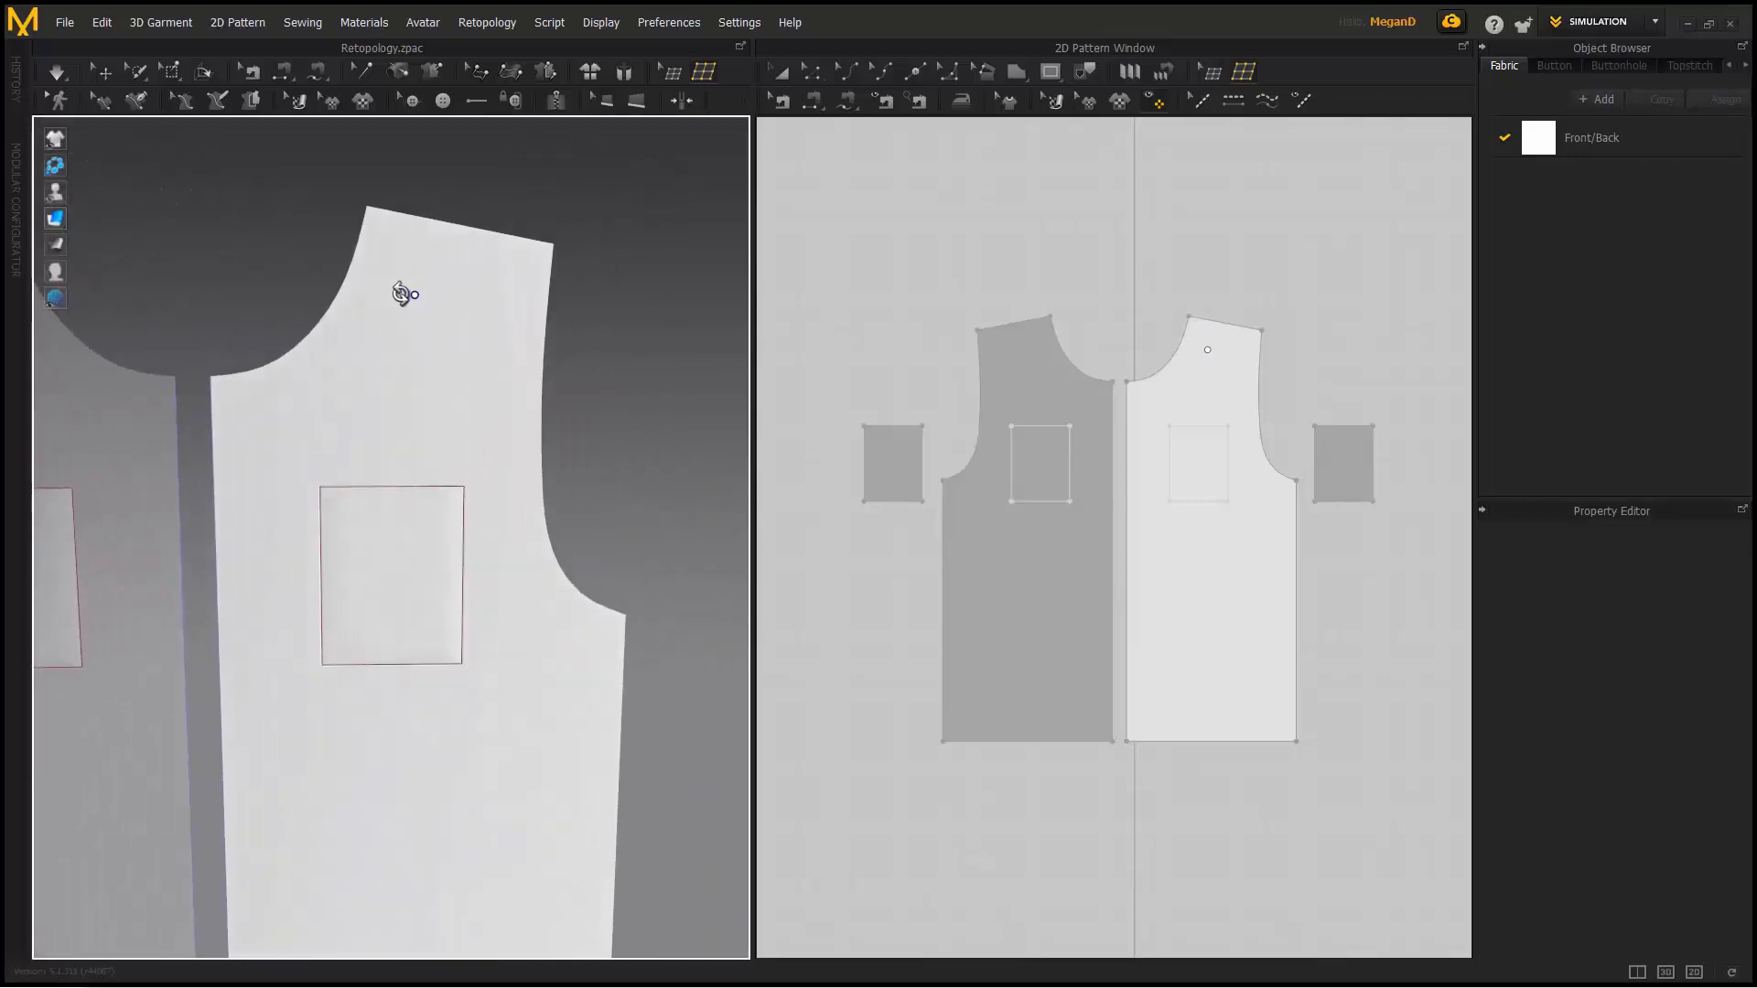
{"action": "left_click", "coordinate": [367, 207]}
{"action": "left_click", "coordinate": [434, 220]}
{"action": "left_click", "coordinate": [415, 299]}
{"action": "left_click", "coordinate": [345, 282]}
{"action": "left_click", "coordinate": [367, 207]}
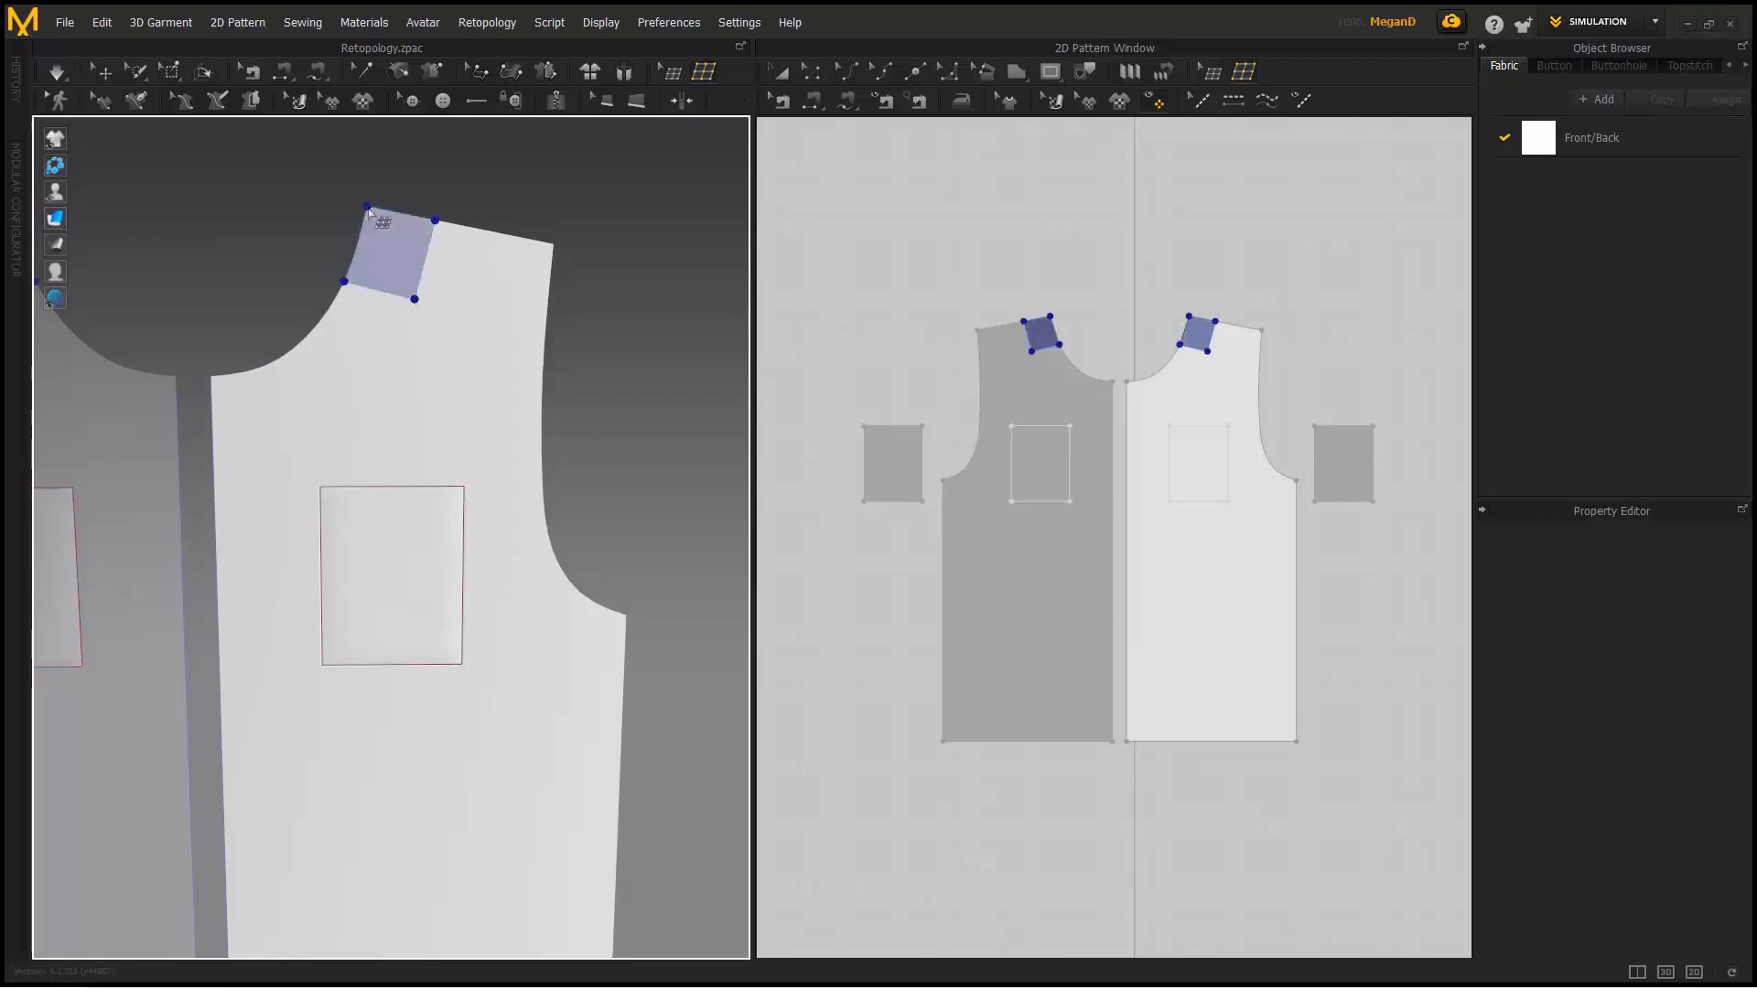
- Add the second and third quad patches along the shoulder
{"action": "middle_click_drag", "start_coordinate": [467, 247], "coordinate": [402, 260]}
{"action": "left_click", "coordinate": [440, 247]}
{"action": "left_click", "coordinate": [418, 326]}
{"action": "left_click", "coordinate": [351, 313]}
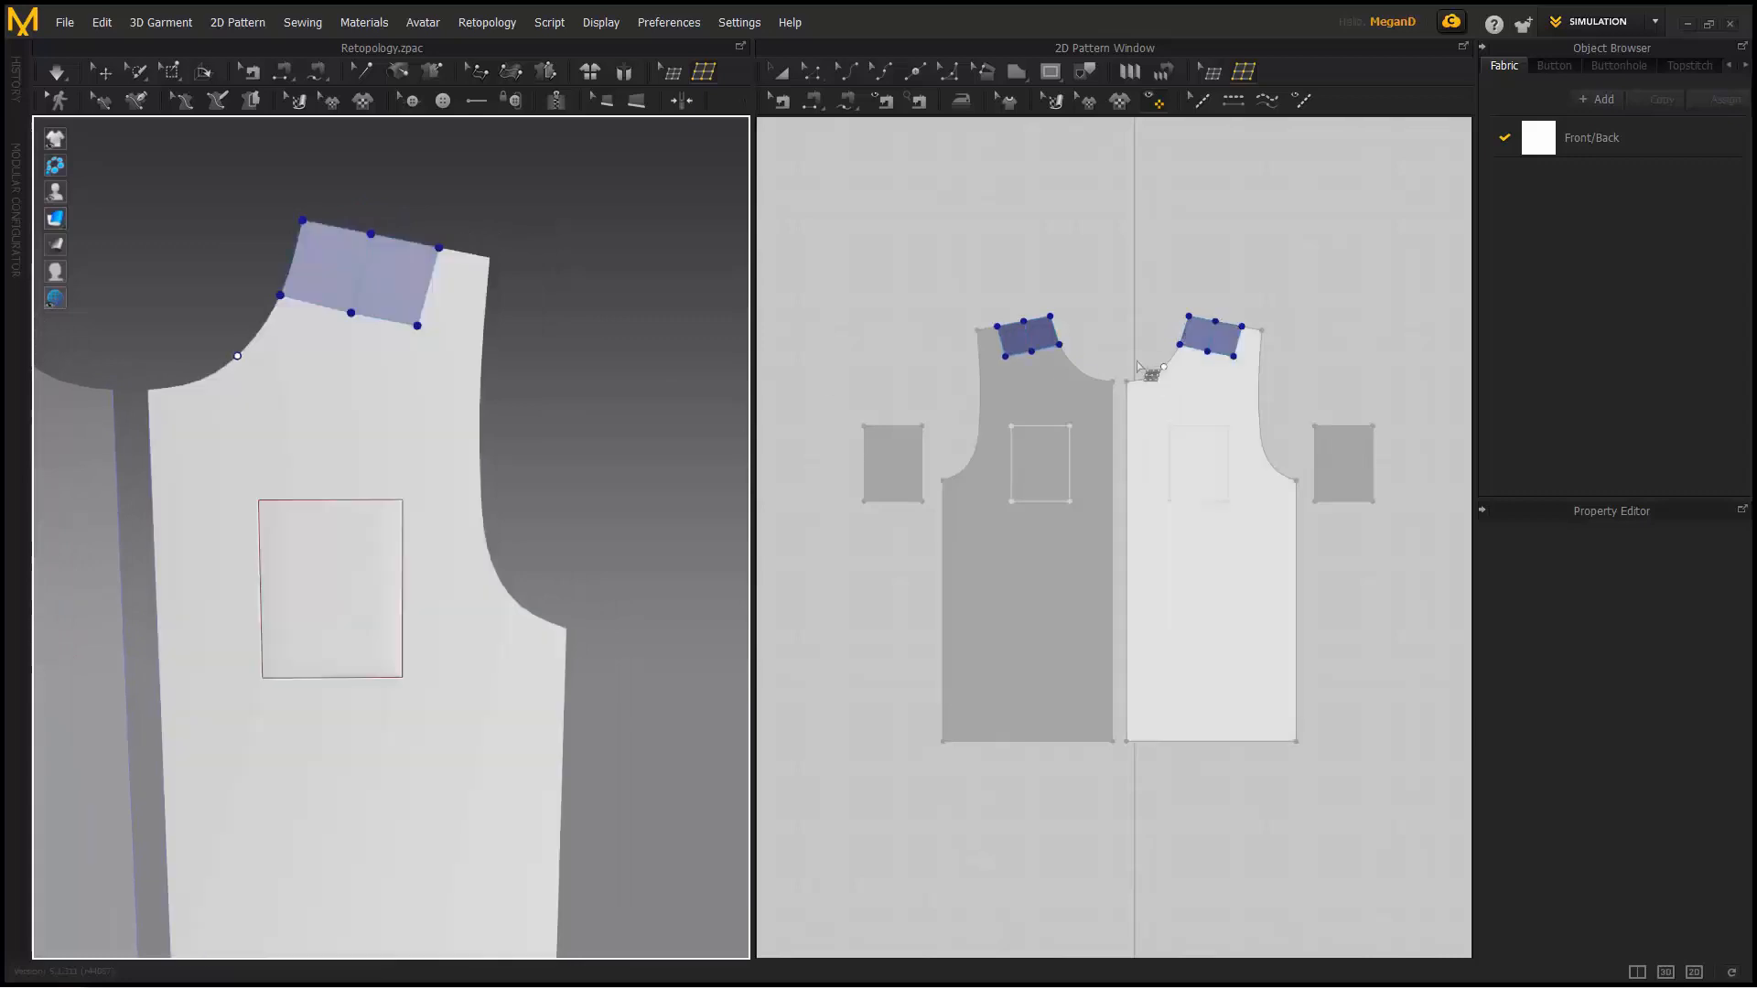
{"action": "scroll", "coordinate": [1192, 303], "scroll_direction": "up", "scroll_amount": 7}
{"action": "middle_click_drag", "start_coordinate": [1193, 302], "coordinate": [848, 247]}
{"action": "scroll", "coordinate": [961, 273], "scroll_direction": "up", "scroll_amount": 6}
{"action": "left_click", "coordinate": [1160, 420]}
{"action": "left_click", "coordinate": [1334, 462]}
{"action": "left_click", "coordinate": [1314, 715]}
{"action": "left_click", "coordinate": [1088, 678]}
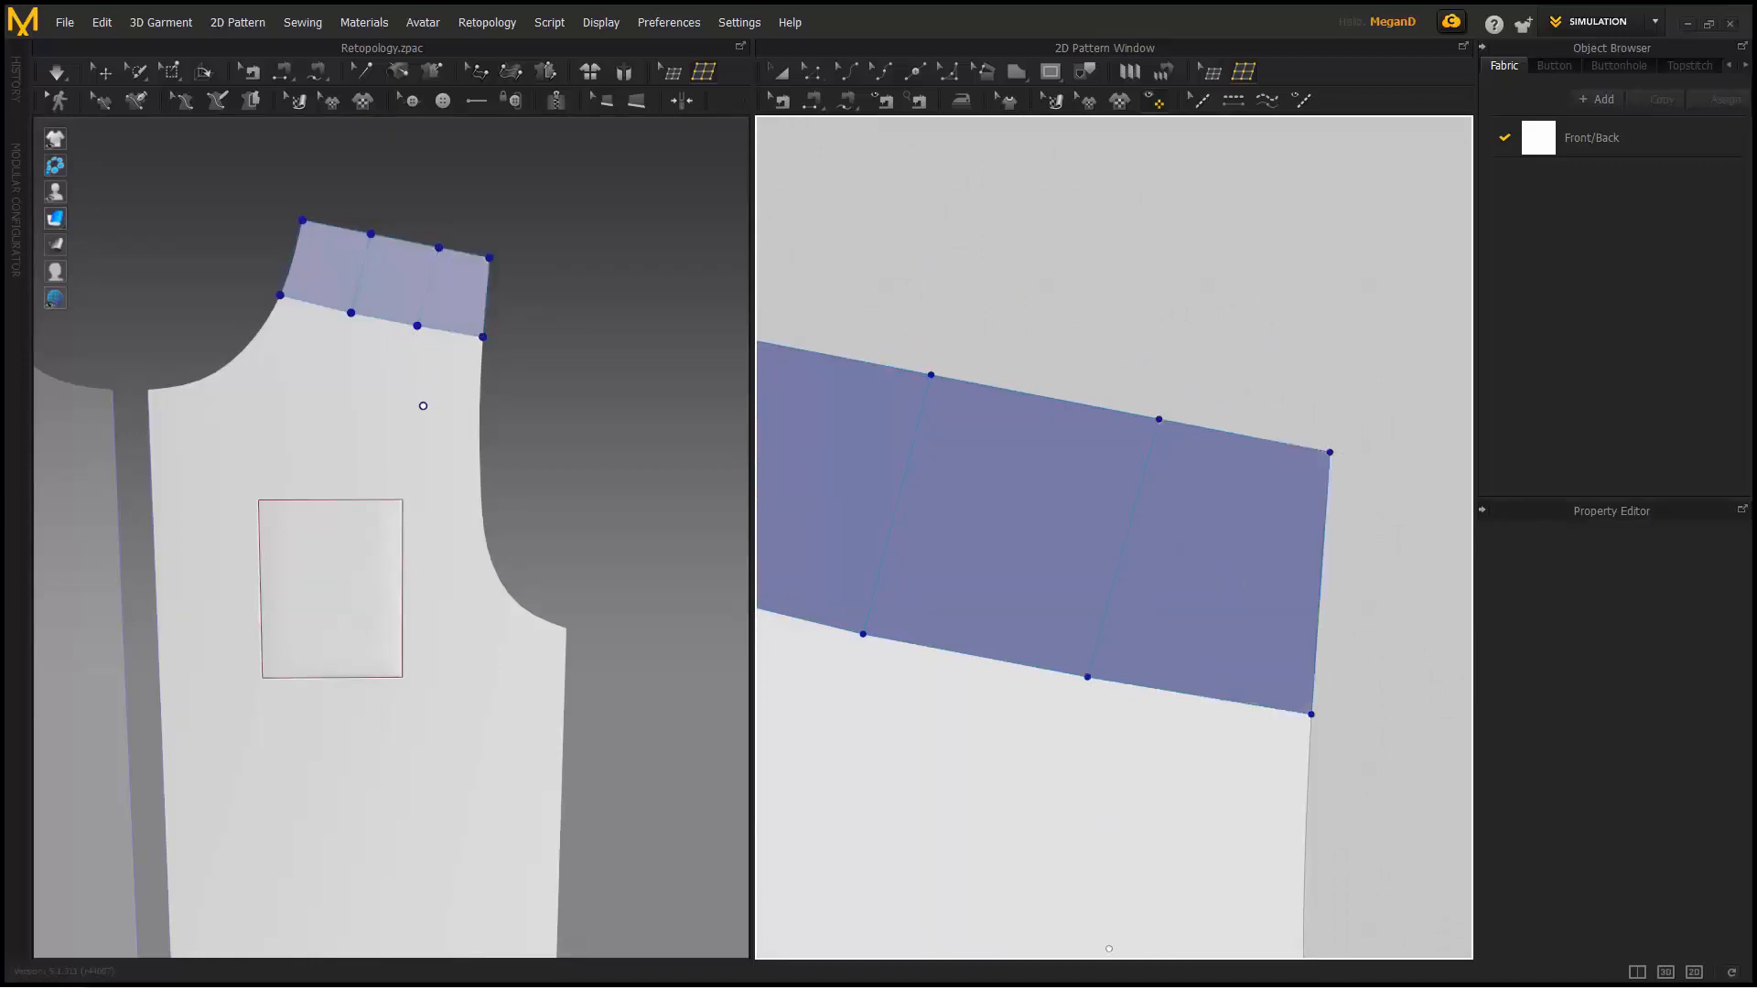
- Fill the armhole area with three more quad cells to complete the shoulder grid
{"action": "scroll", "coordinate": [1254, 560], "scroll_direction": "down", "scroll_amount": 4}
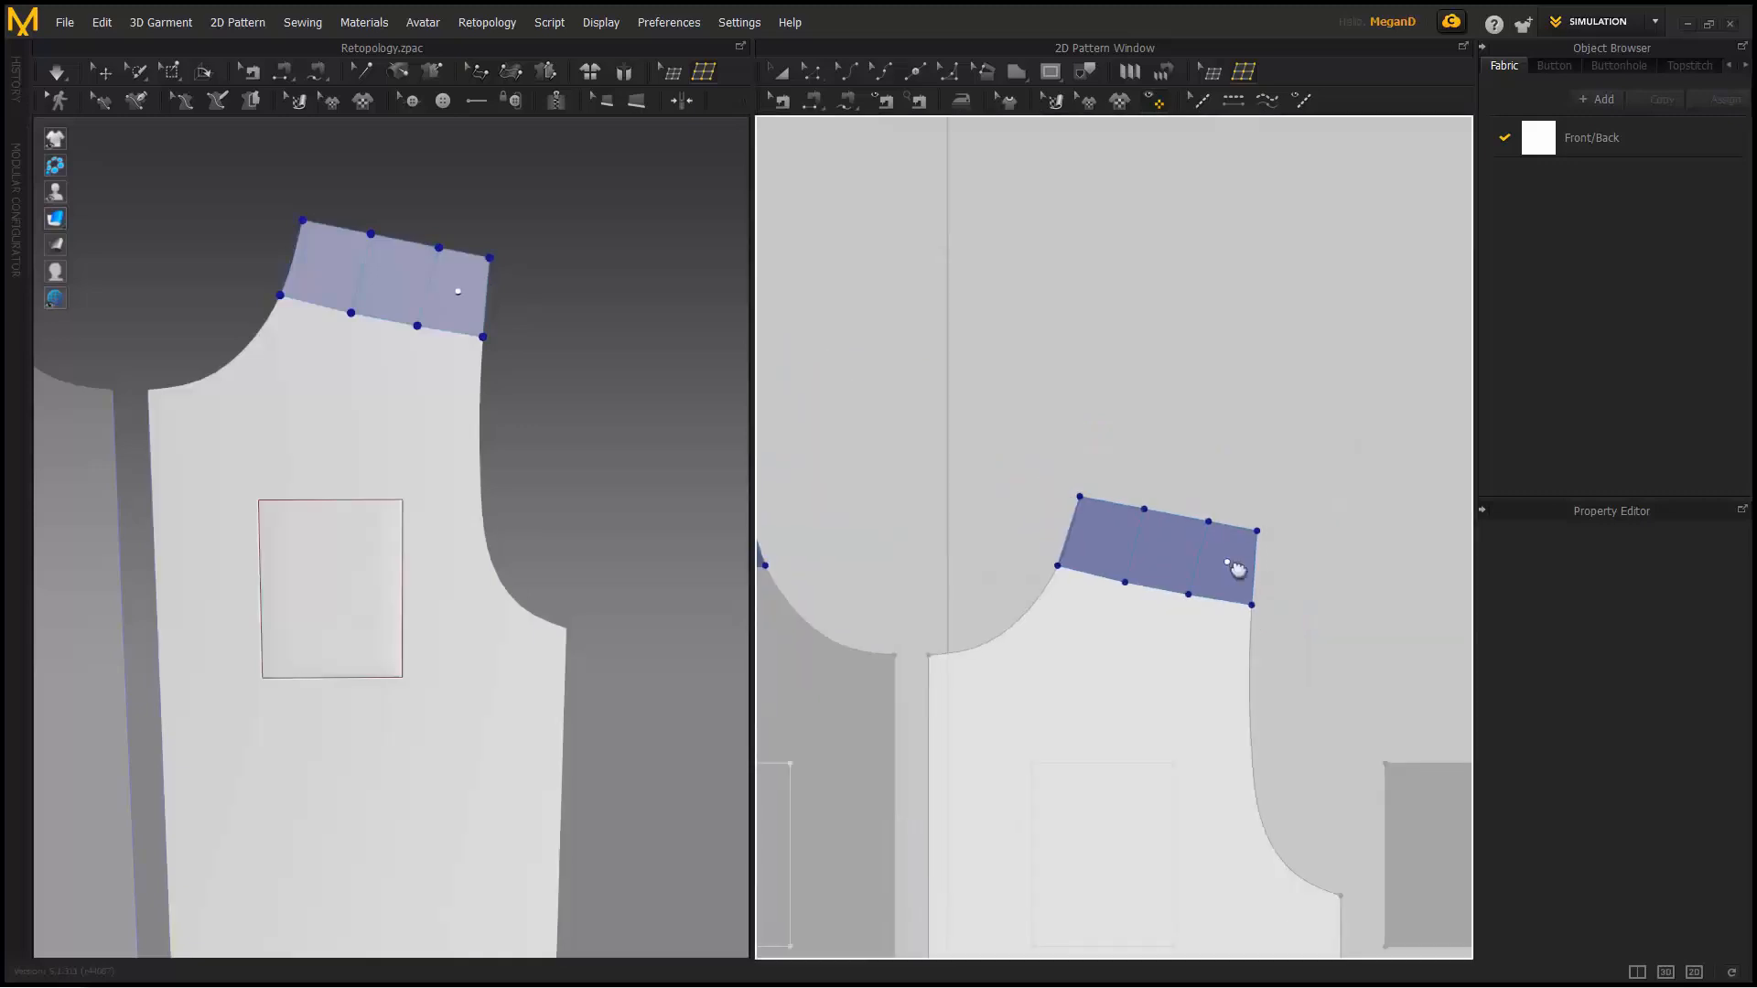
{"action": "left_click", "coordinate": [1048, 601]}
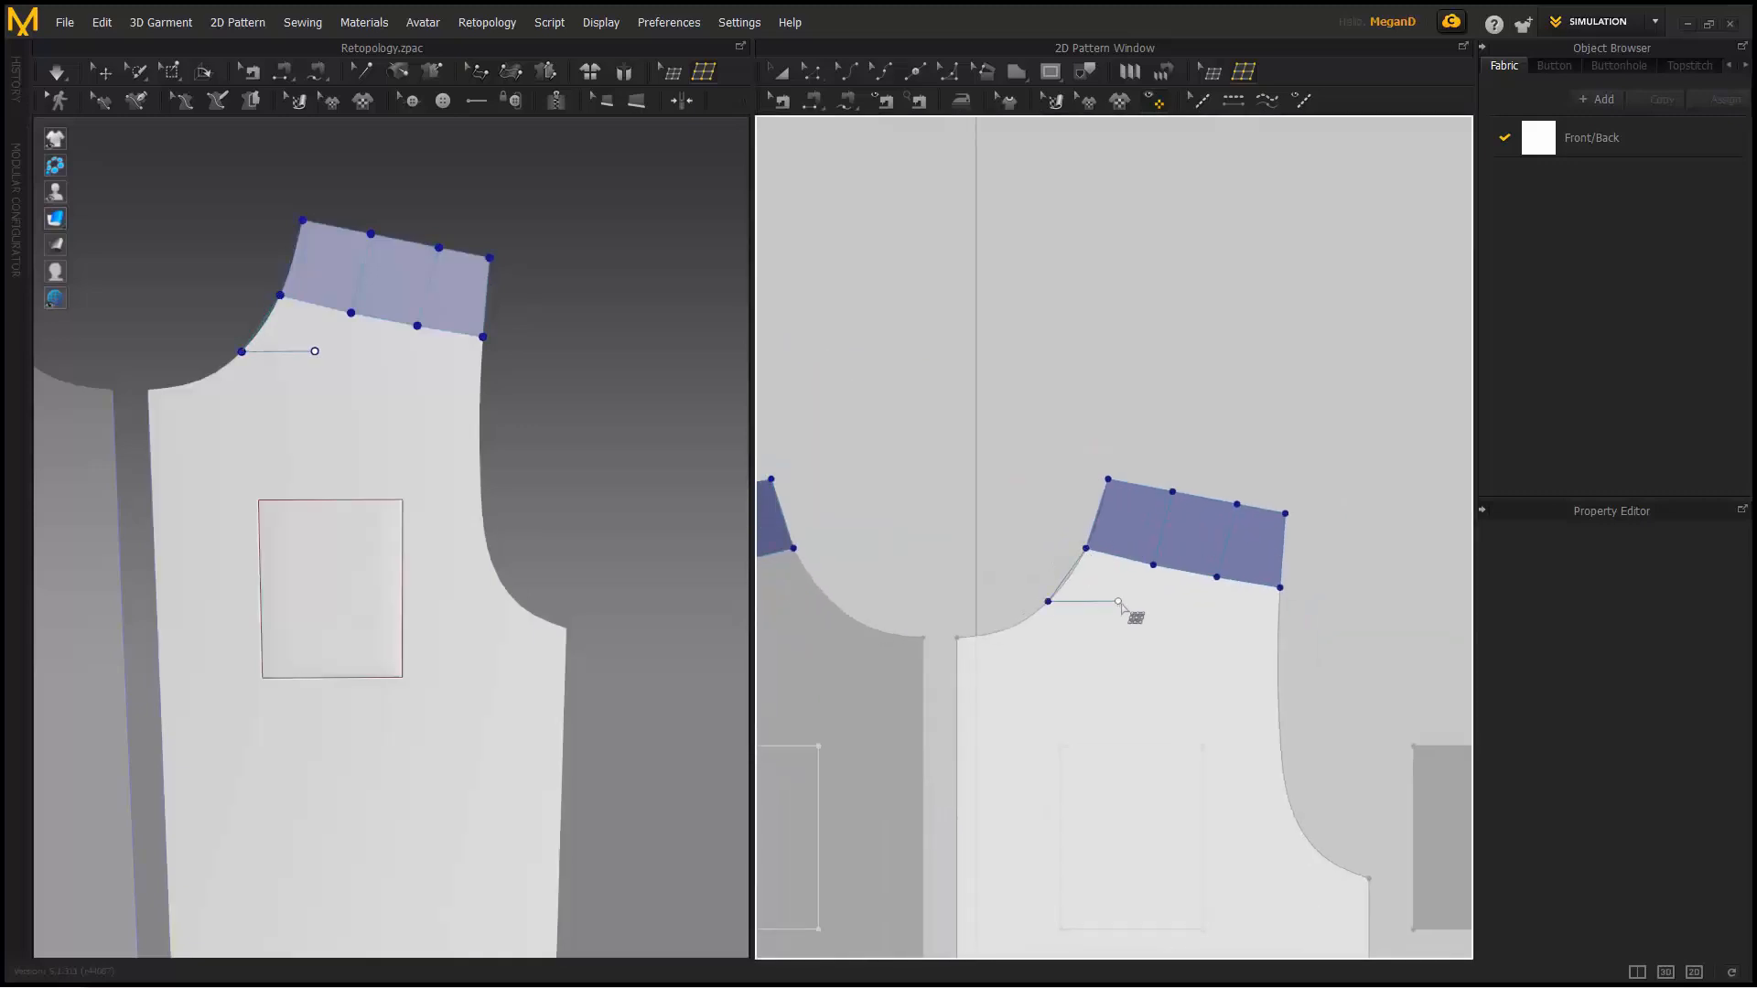
{"action": "left_click", "coordinate": [1149, 619]}
{"action": "left_click", "coordinate": [1154, 566]}
{"action": "left_click", "coordinate": [1150, 619]}
{"action": "left_click", "coordinate": [1214, 634]}
{"action": "left_click", "coordinate": [1217, 578]}
{"action": "left_click", "coordinate": [1215, 634]}
{"action": "left_click", "coordinate": [1277, 647]}
{"action": "left_click", "coordinate": [1279, 587]}
- Add one horizontal and three vertical edge loops through the patch grid
{"action": "scroll", "coordinate": [1255, 599], "scroll_direction": "up", "scroll_amount": 2}
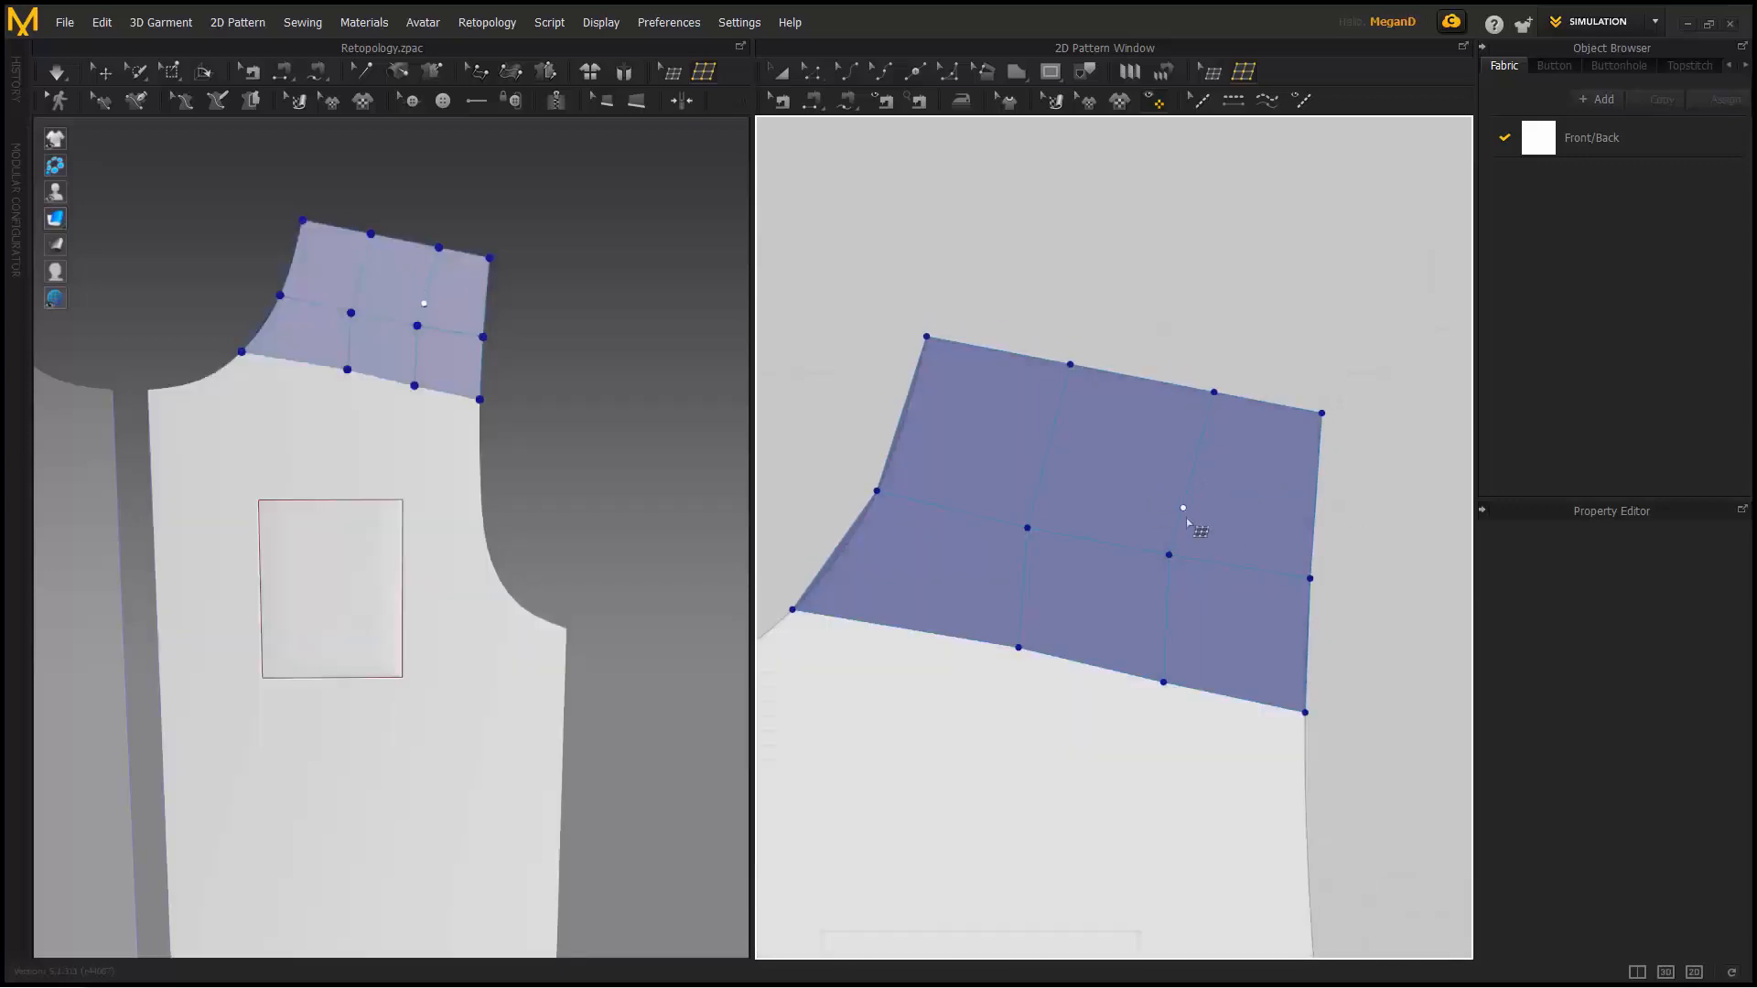
{"action": "left_click", "coordinate": [1138, 474]}
{"action": "left_click", "coordinate": [1125, 454]}
{"action": "left_click", "coordinate": [971, 462]}
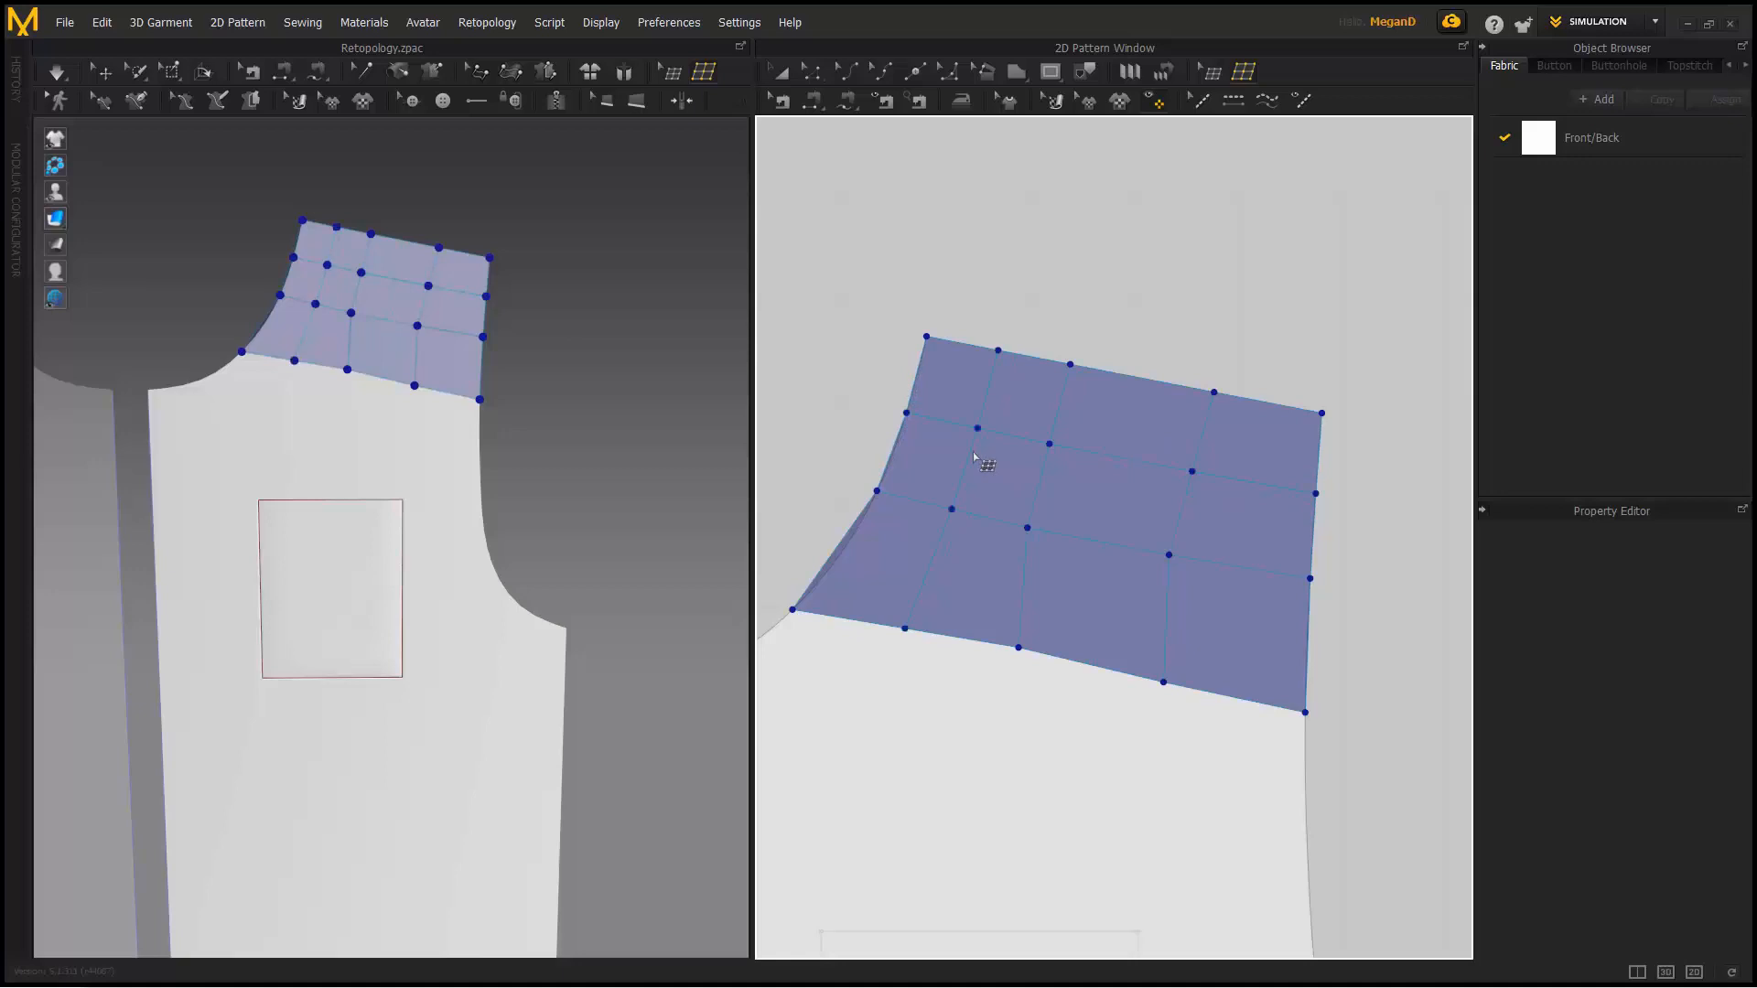
{"action": "left_click", "coordinate": [1265, 492]}
- Undo the extra edge loops and a trial subdivision of the top-middle patch face
{"action": "key", "text": "ctrl+z"}
{"action": "key", "text": "ctrl+z"}
{"action": "key", "text": "ctrl+z"}
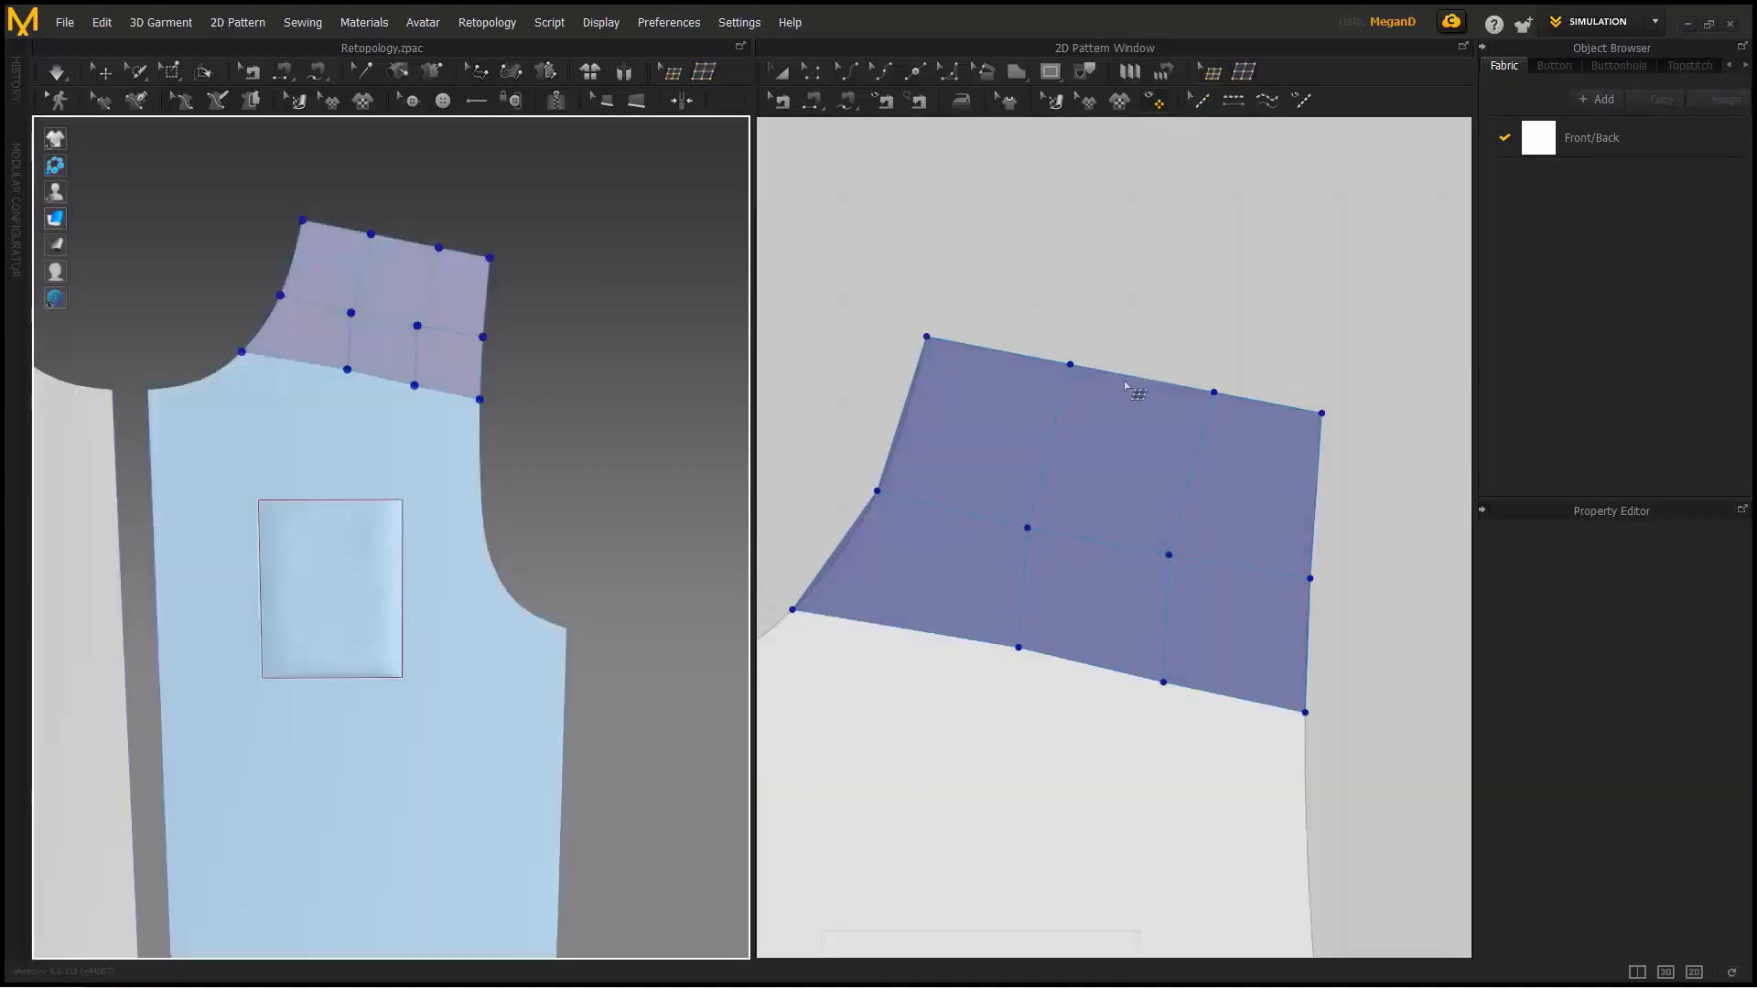
{"action": "right_click", "coordinate": [1101, 434]}
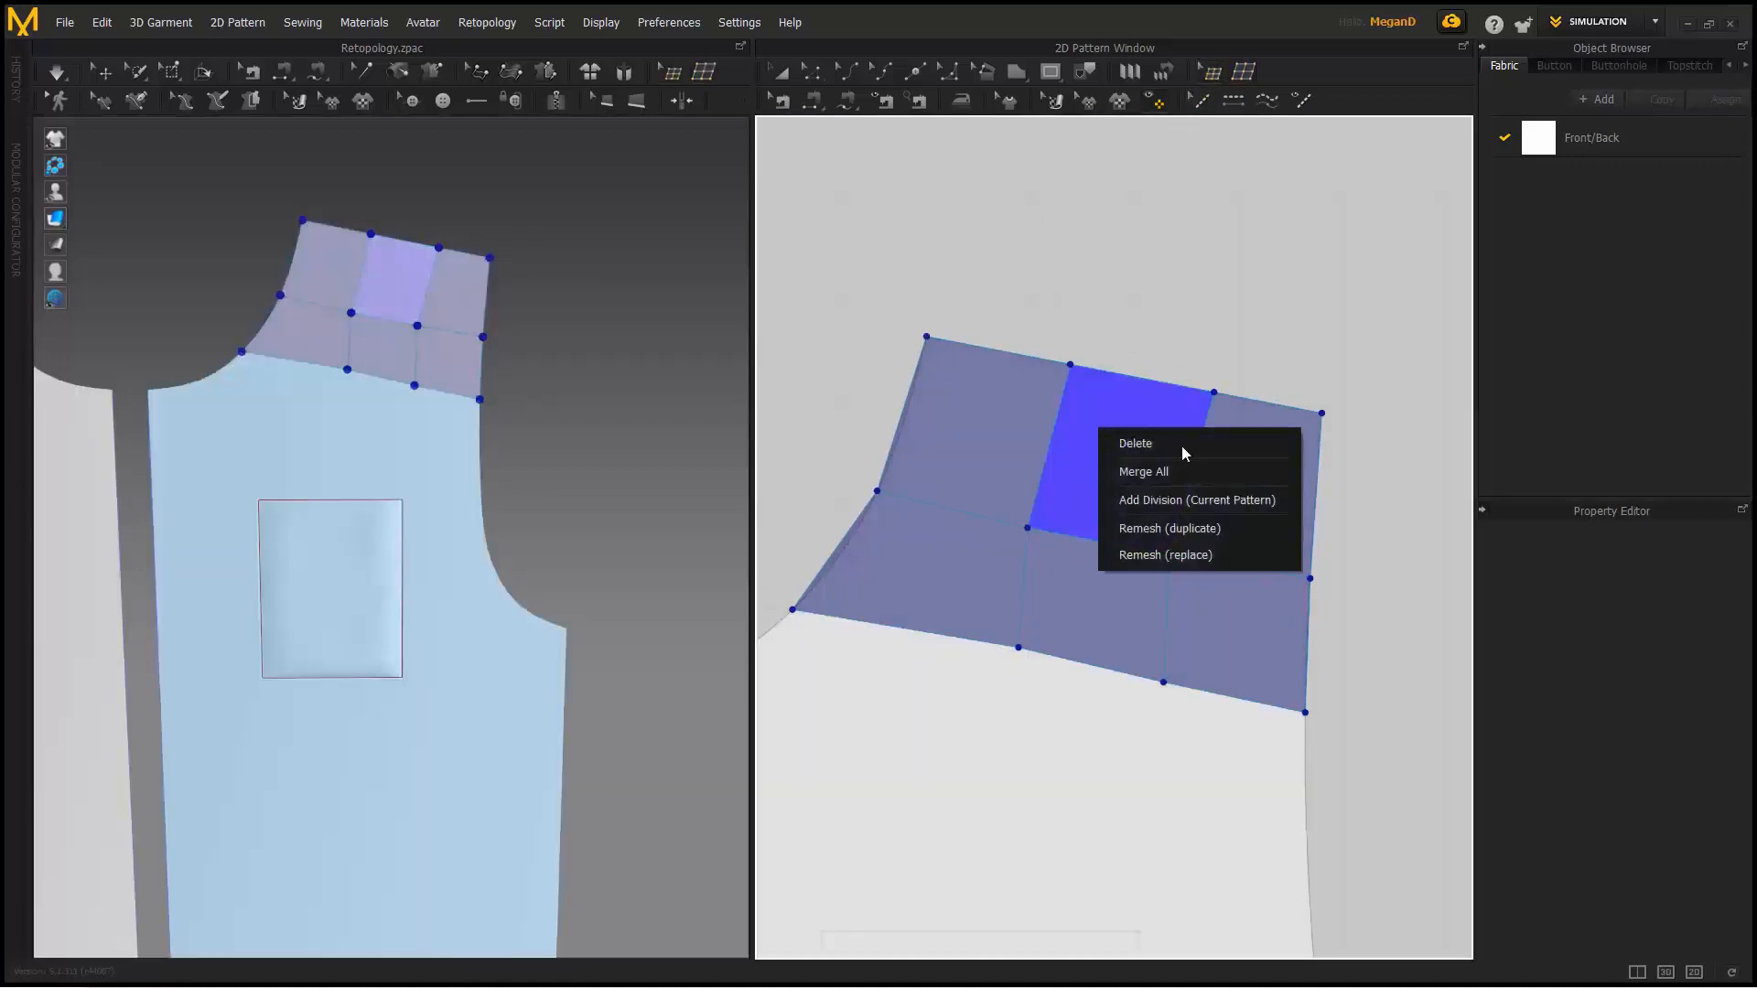
{"action": "left_click", "coordinate": [1210, 507]}
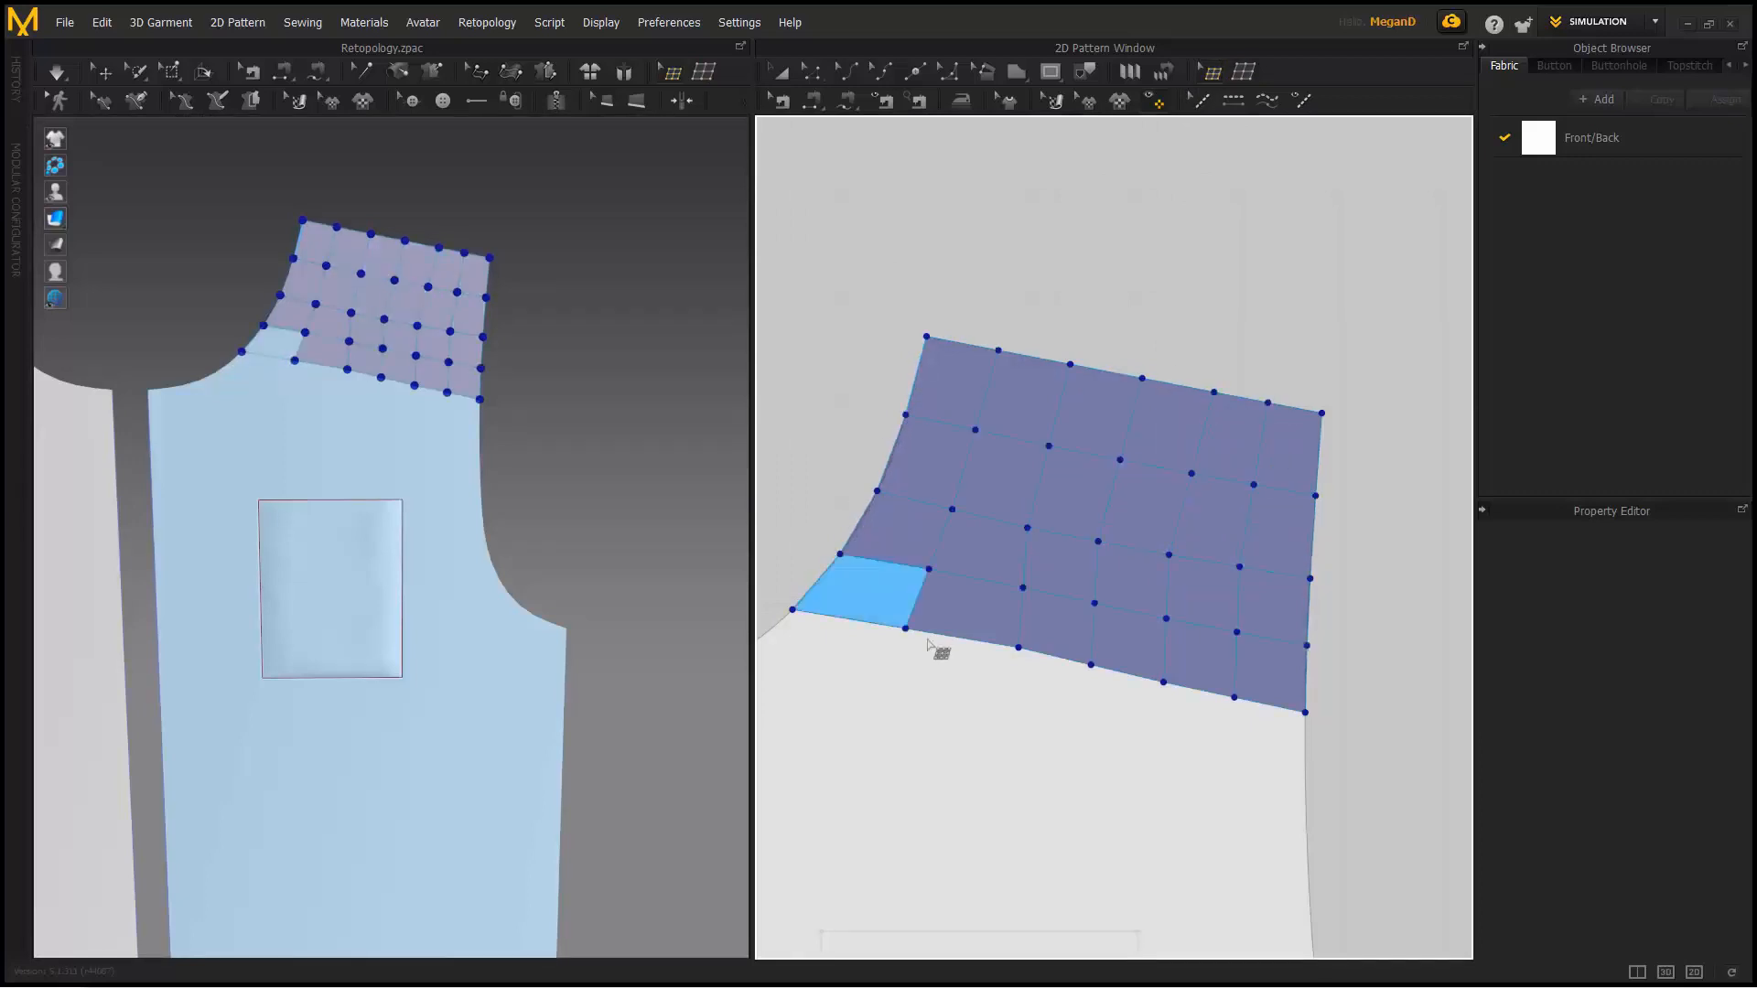
{"action": "key", "text": "ctrl+z"}
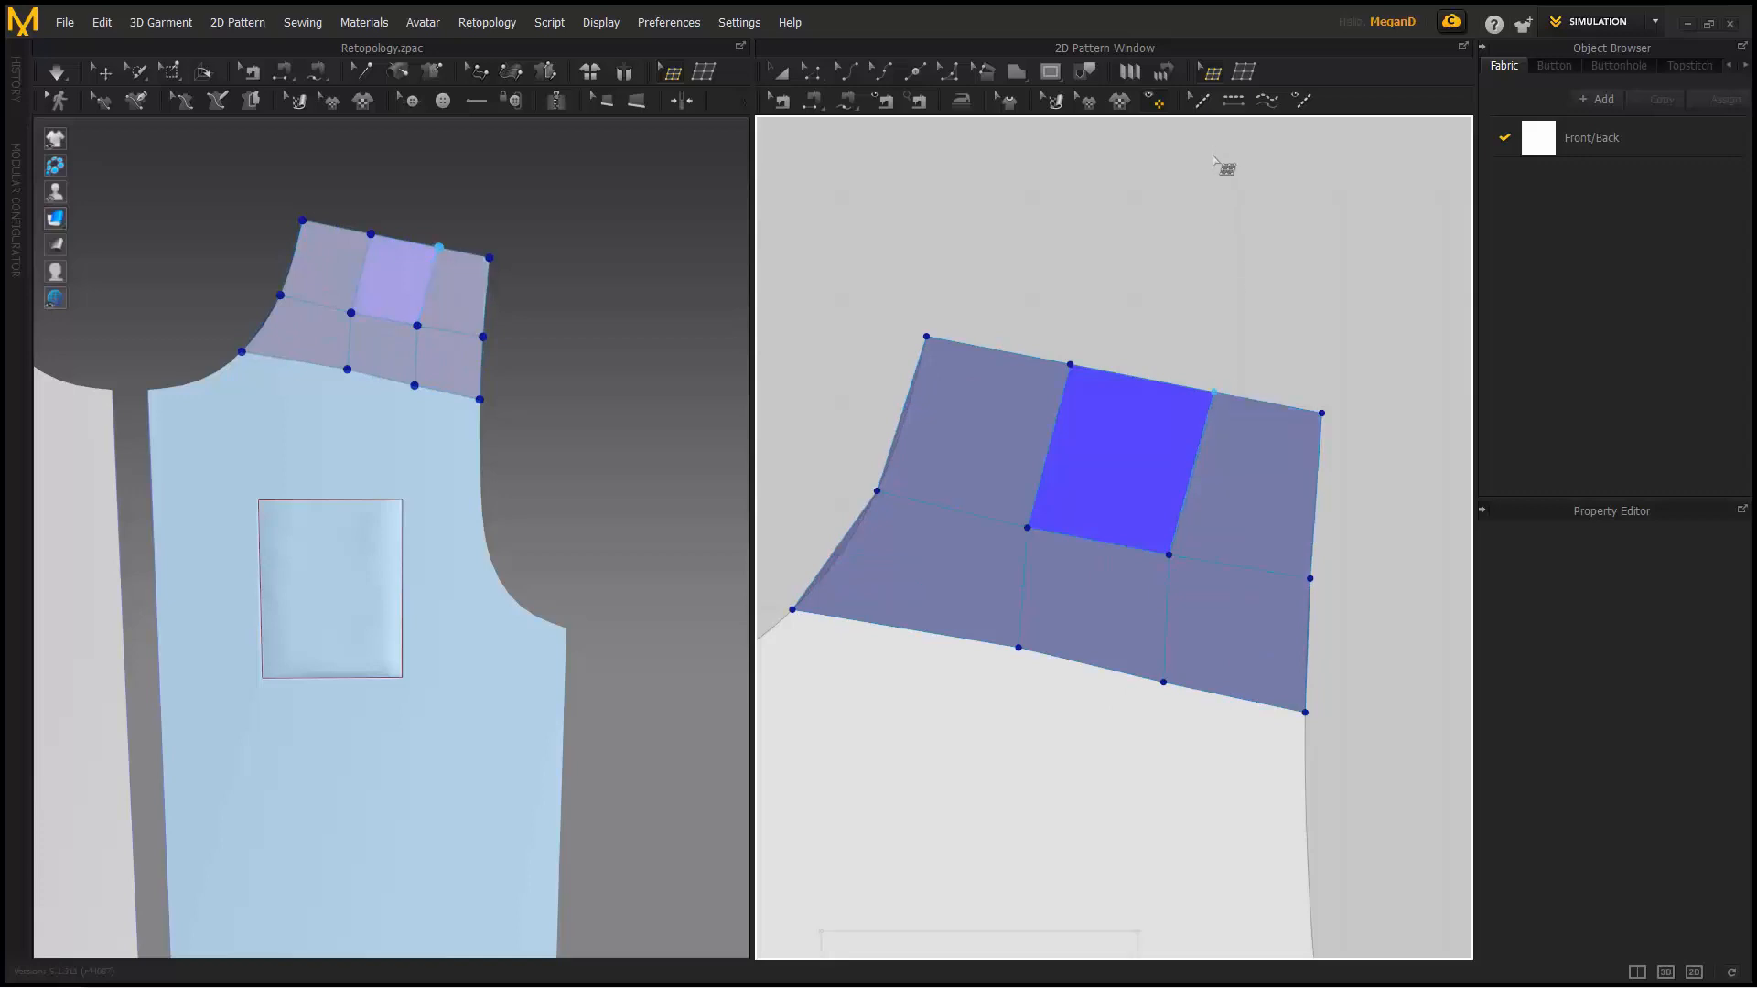
- Deselect the top-middle face and select the patch's bottom boundary edge
{"action": "scroll", "coordinate": [1177, 498], "scroll_direction": "down", "scroll_amount": 3}
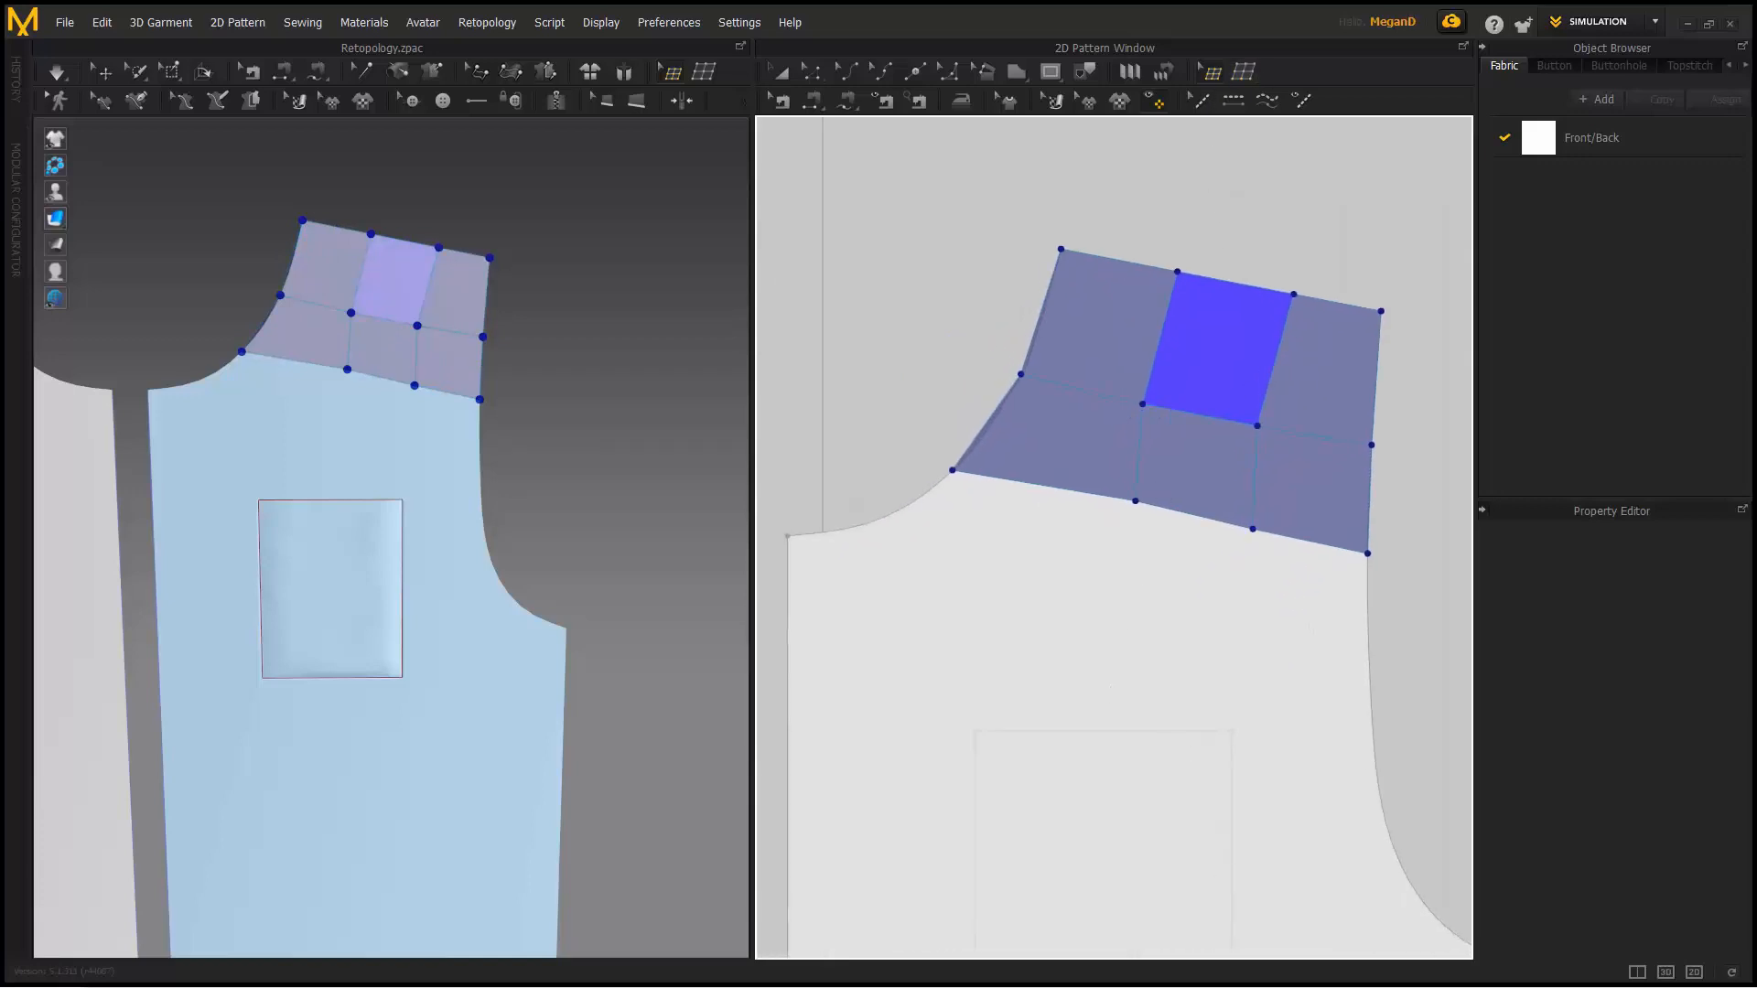
{"action": "scroll", "coordinate": [1180, 284], "scroll_direction": "down", "scroll_amount": 2}
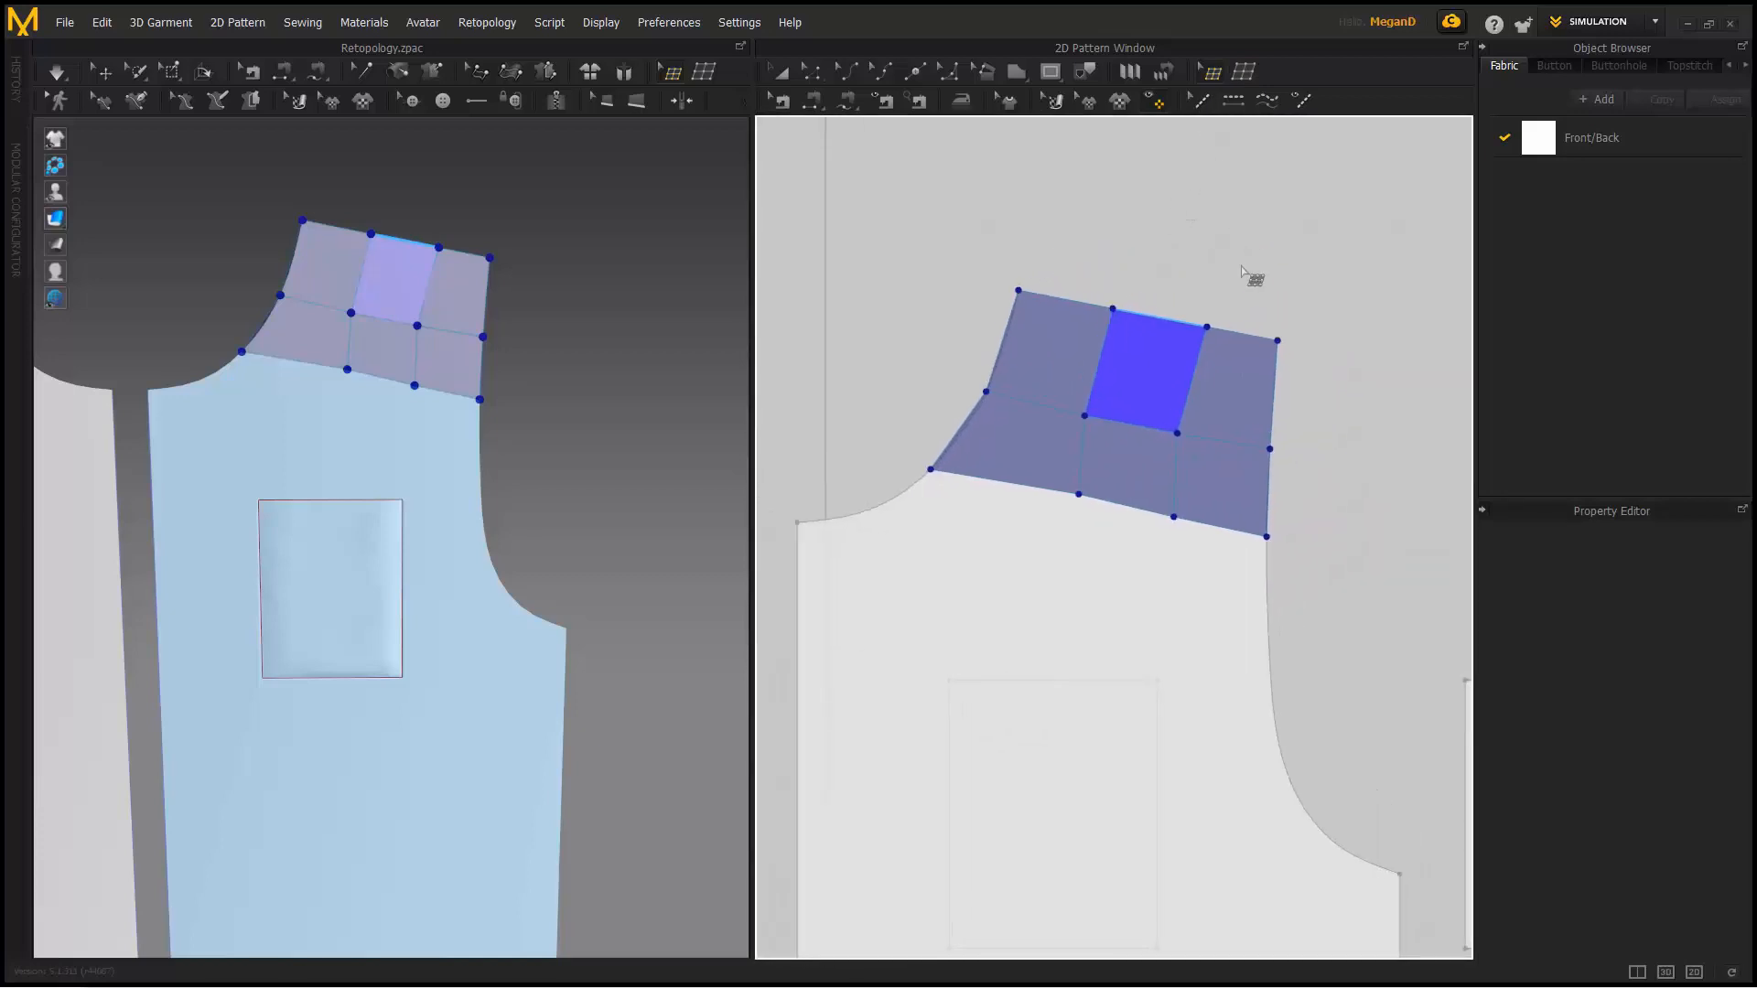
{"action": "left_click", "coordinate": [1264, 225]}
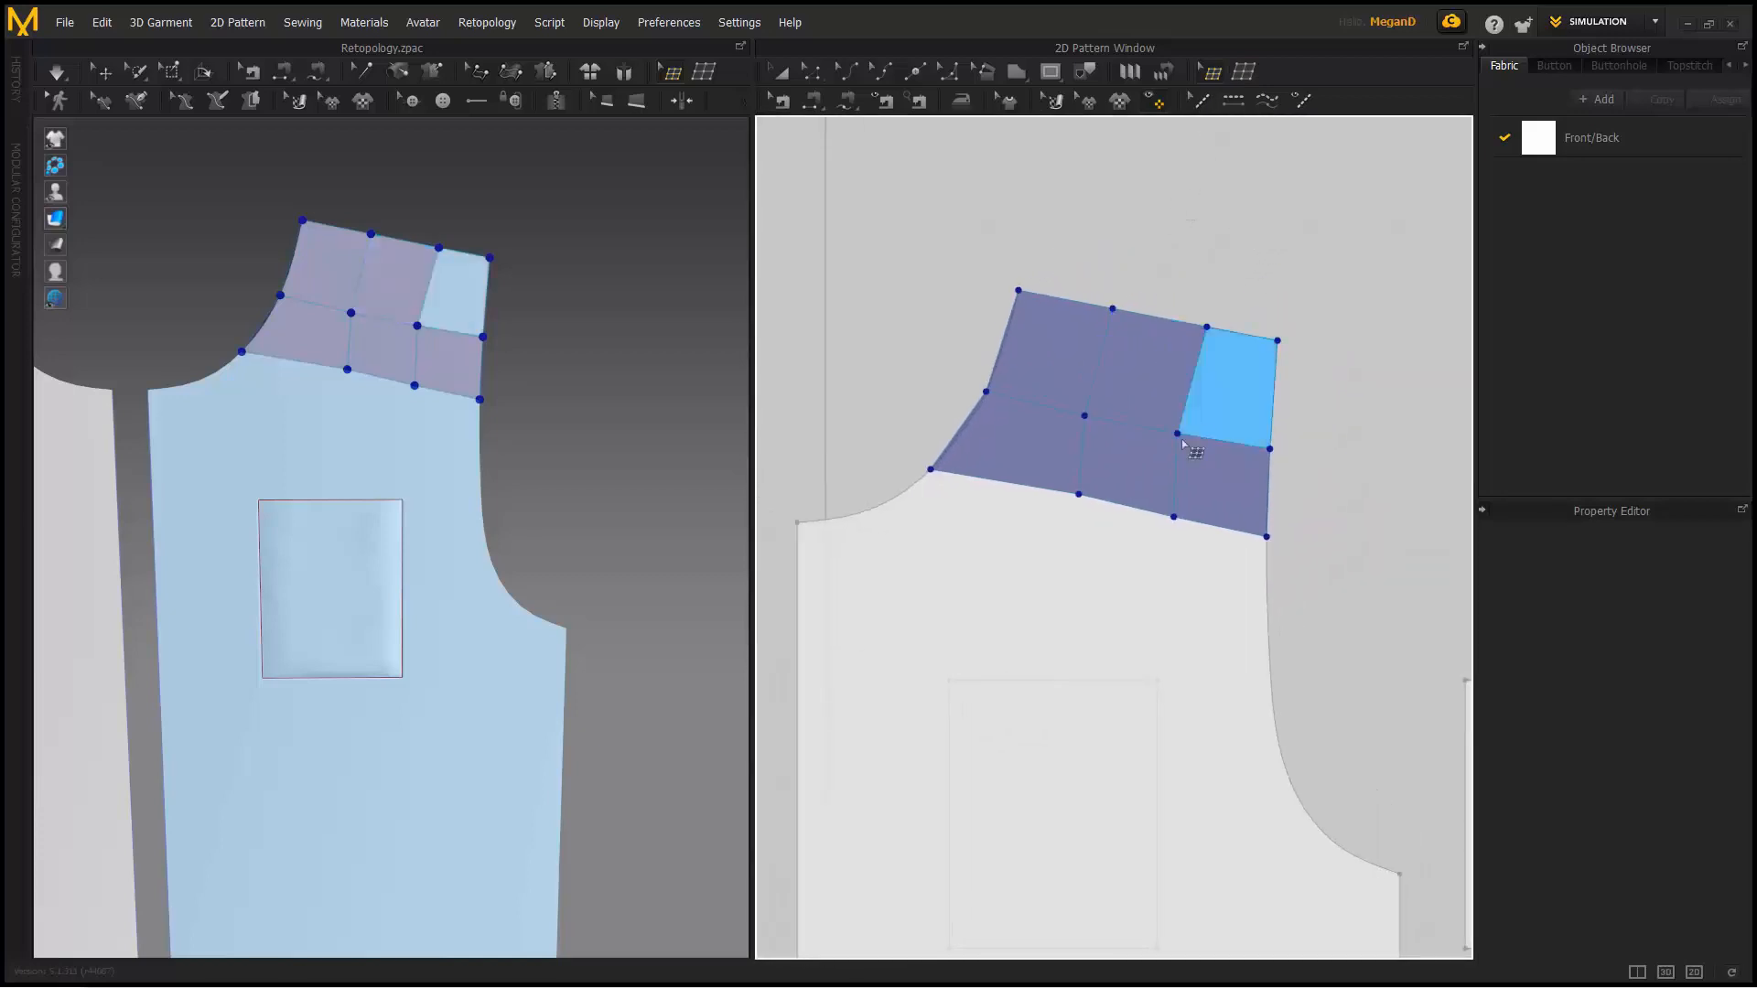
{"action": "left_click", "coordinate": [1119, 513]}
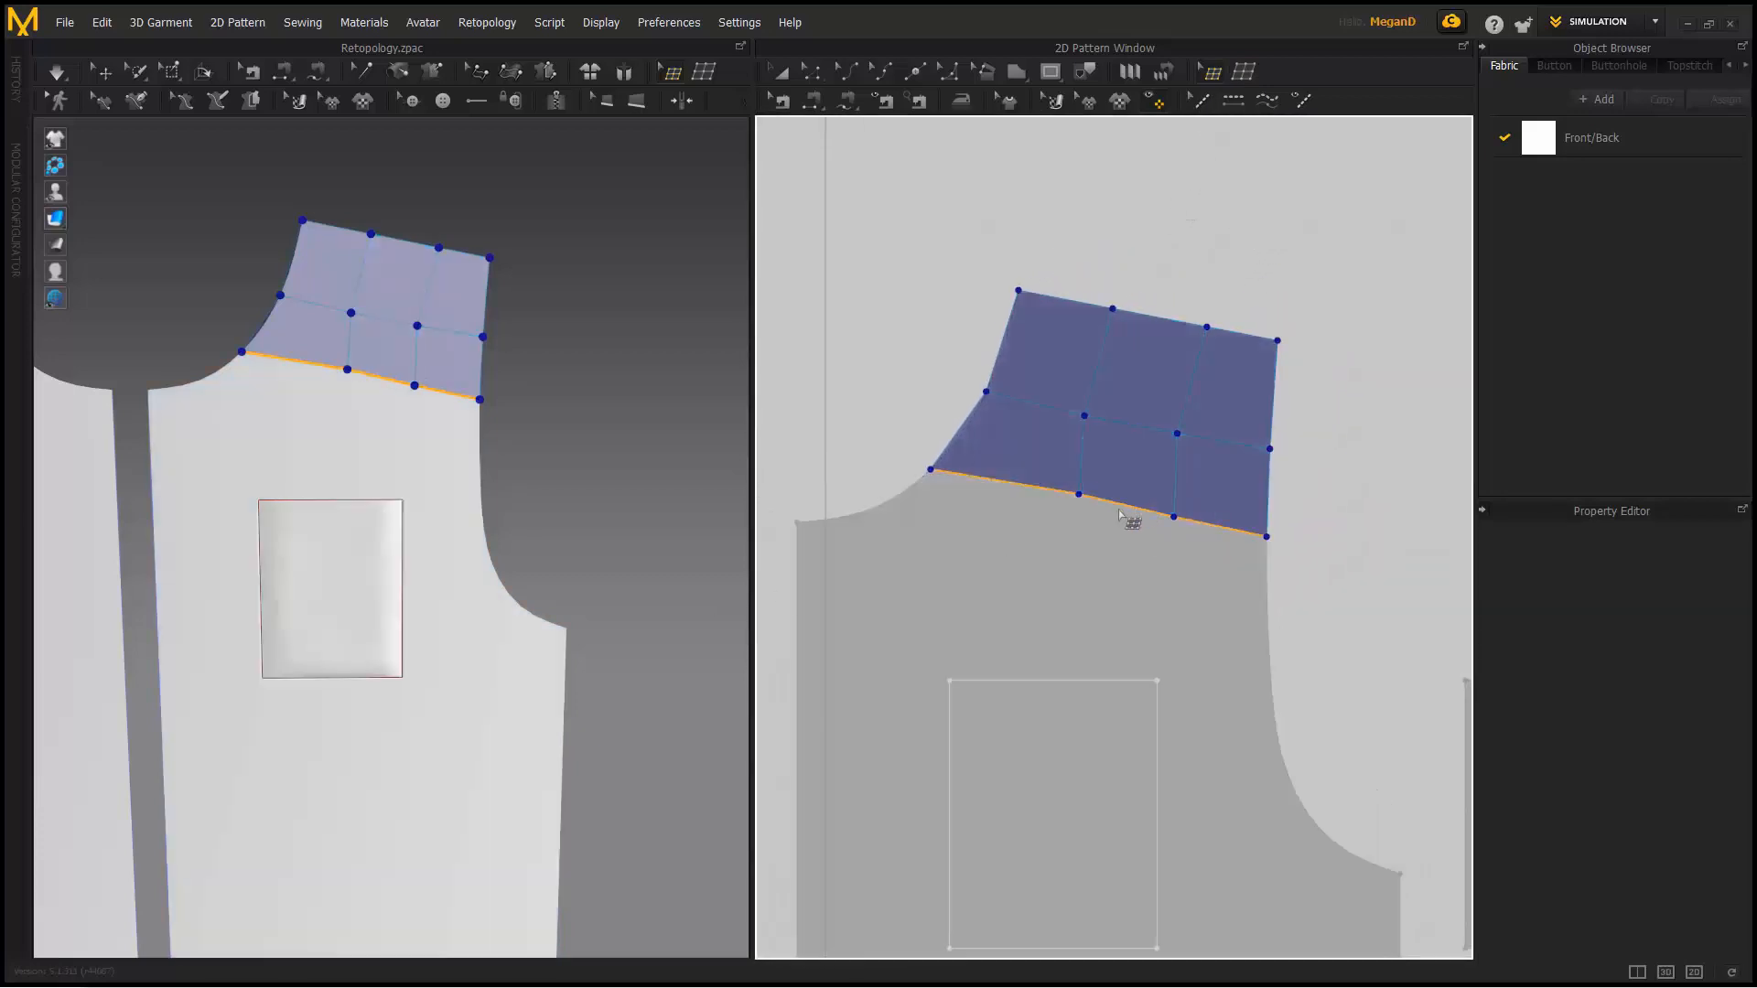
- Extrude a new row from the bottom edge and snap its lower-left corner to the neckline
{"action": "left_click_drag", "start_coordinate": [1124, 511], "coordinate": [1120, 604]}
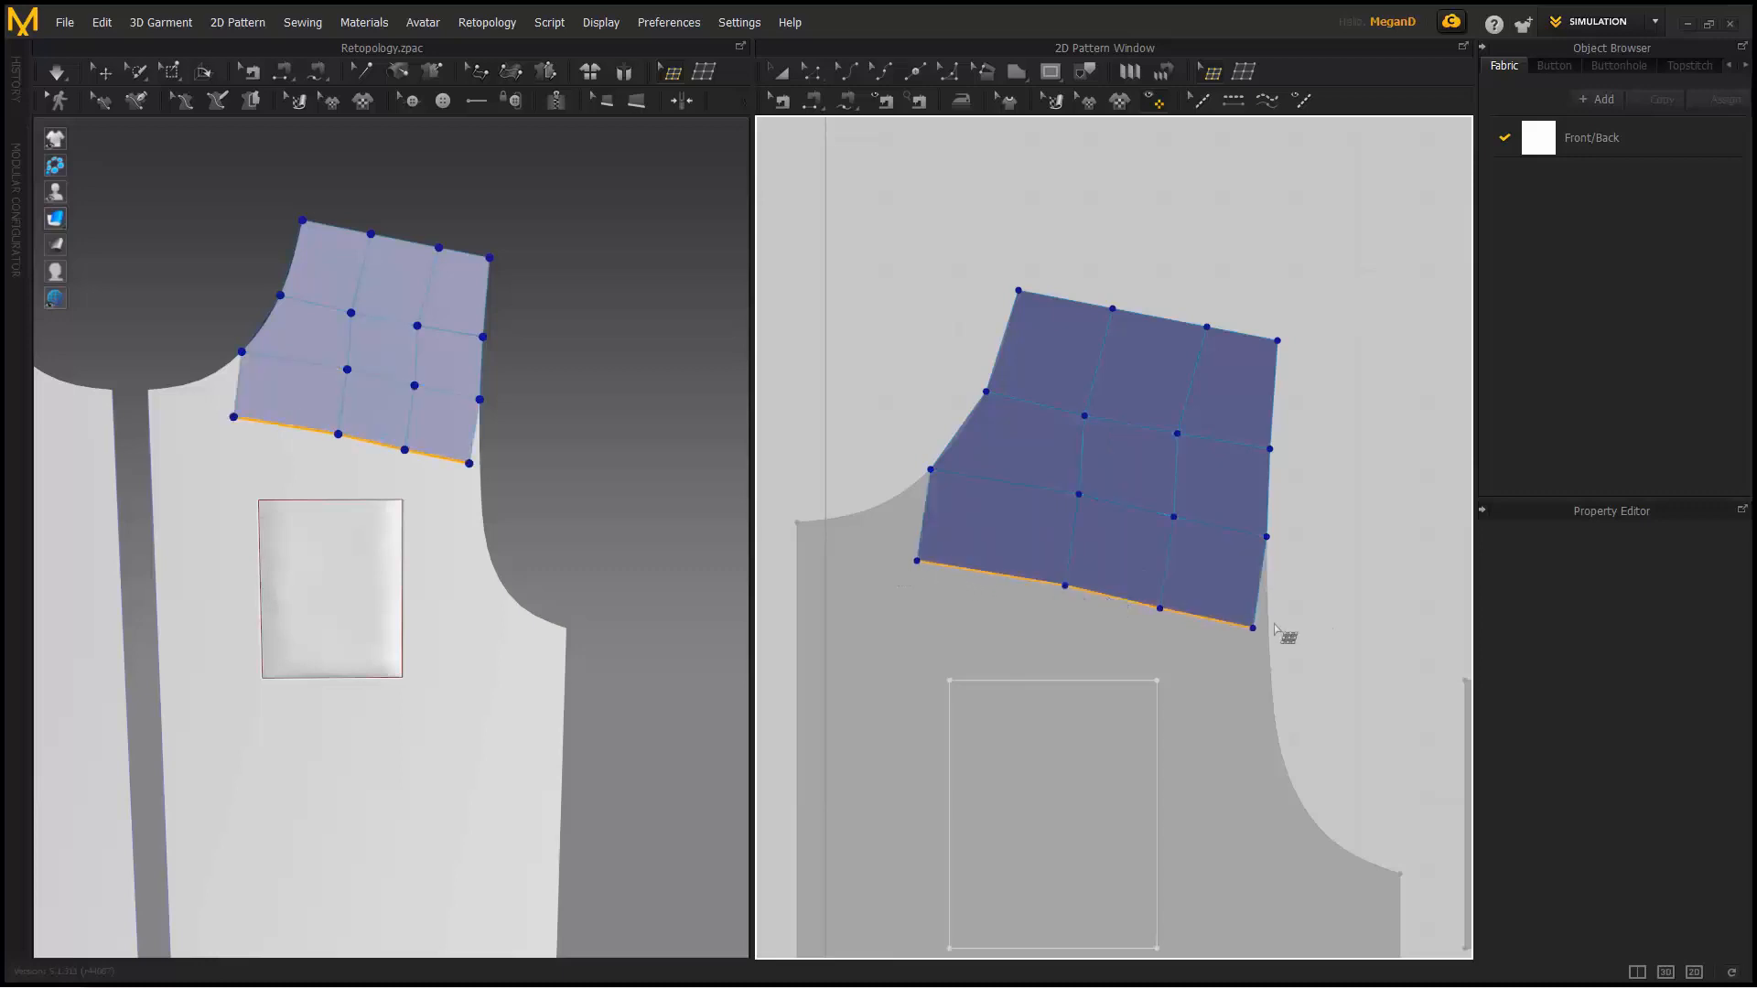
{"action": "left_click", "coordinate": [369, 414]}
{"action": "scroll", "coordinate": [348, 459], "scroll_direction": "up", "scroll_amount": 5}
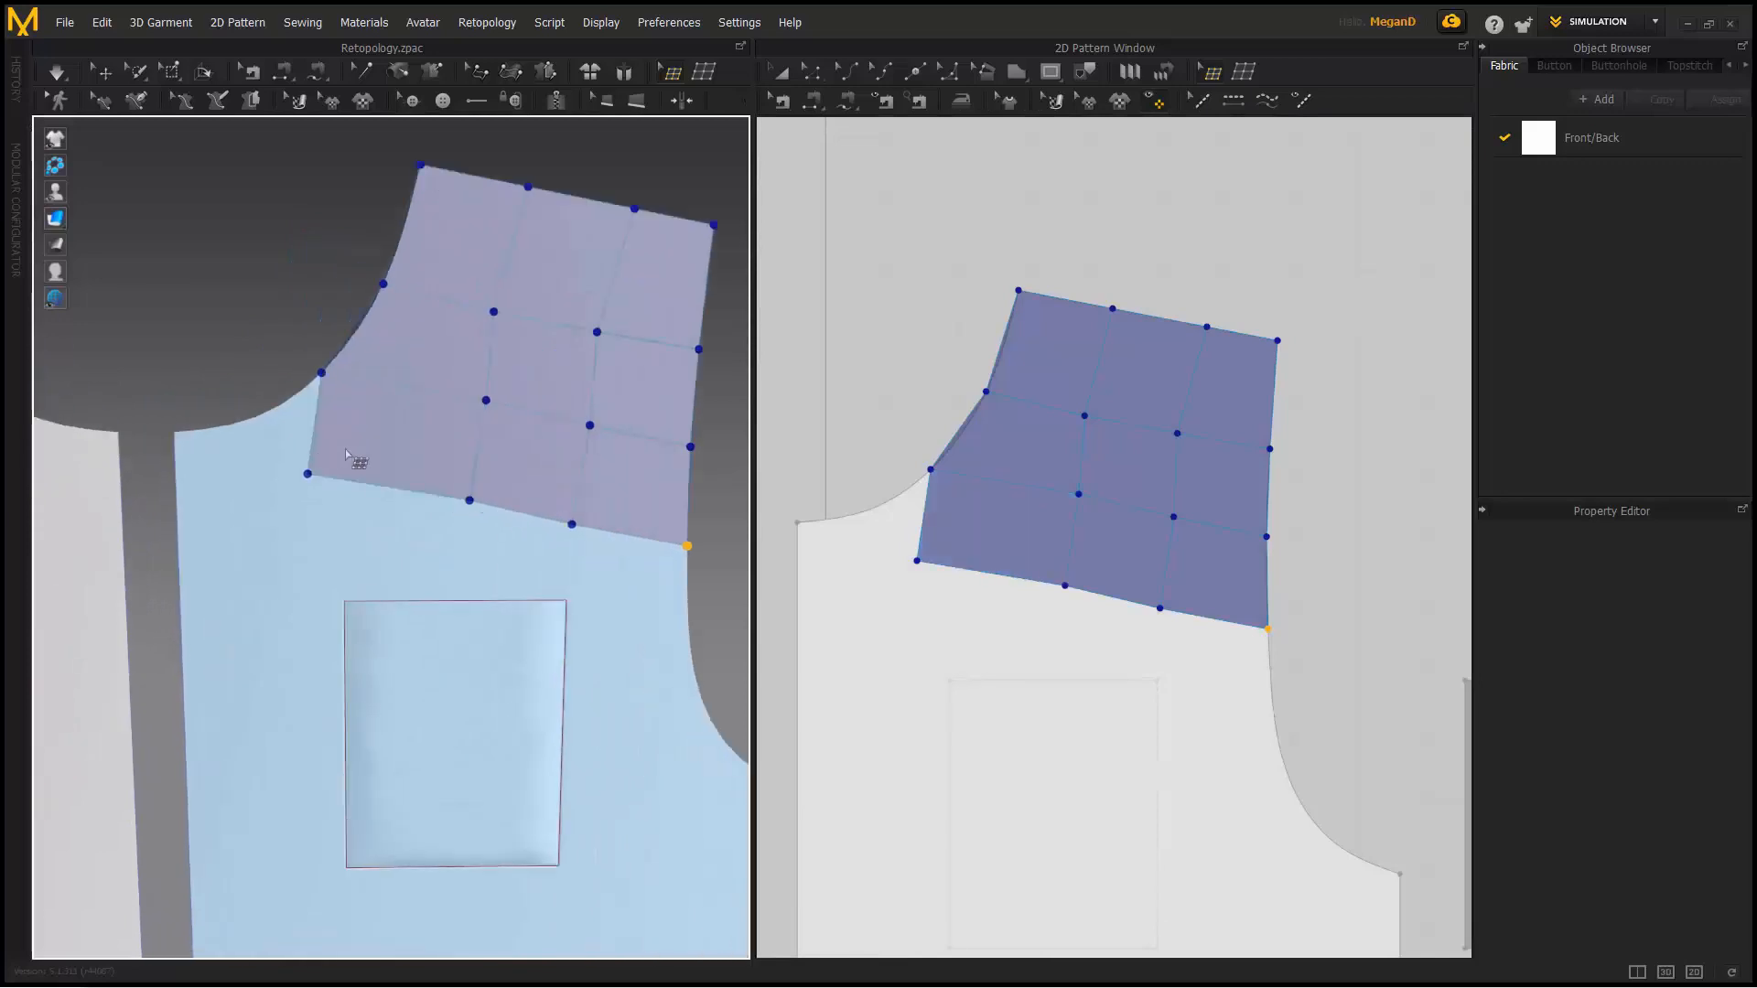
{"action": "left_click_drag", "start_coordinate": [355, 478], "coordinate": [262, 410]}
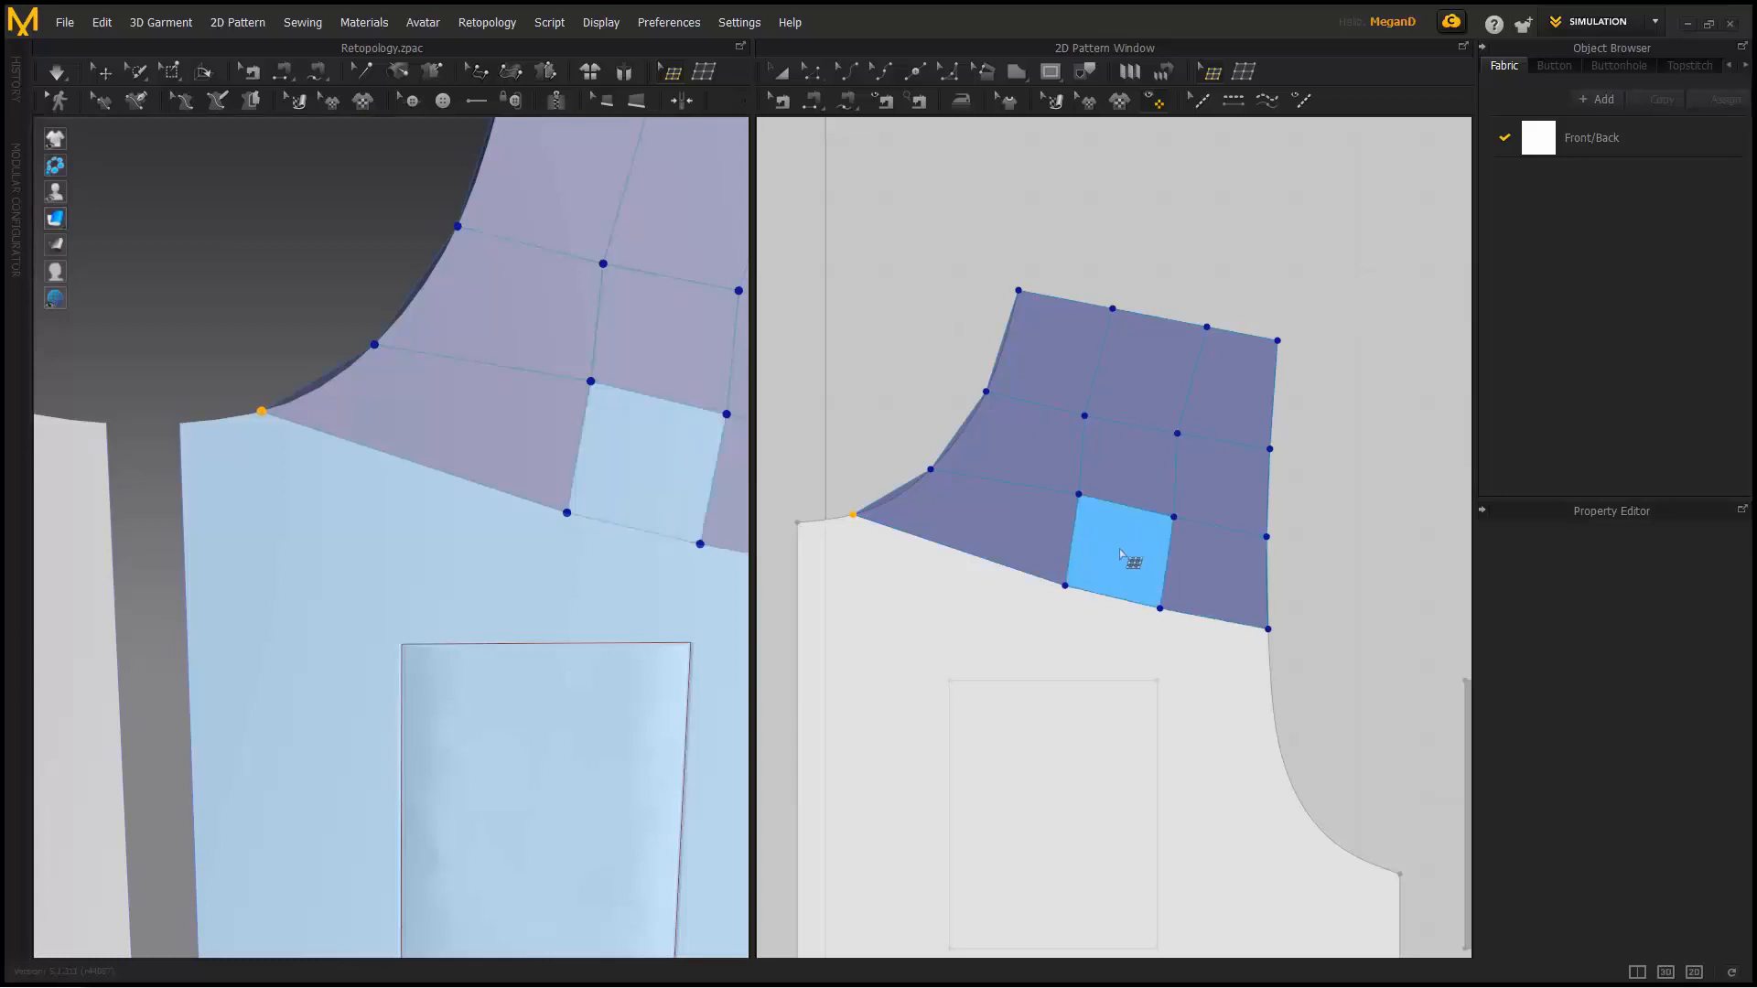
{"action": "scroll", "coordinate": [1109, 514], "scroll_direction": "down", "scroll_amount": 2}
{"action": "middle_click_drag", "start_coordinate": [1108, 514], "coordinate": [1147, 433]}
{"action": "scroll", "coordinate": [1146, 433], "scroll_direction": "down", "scroll_amount": 2}
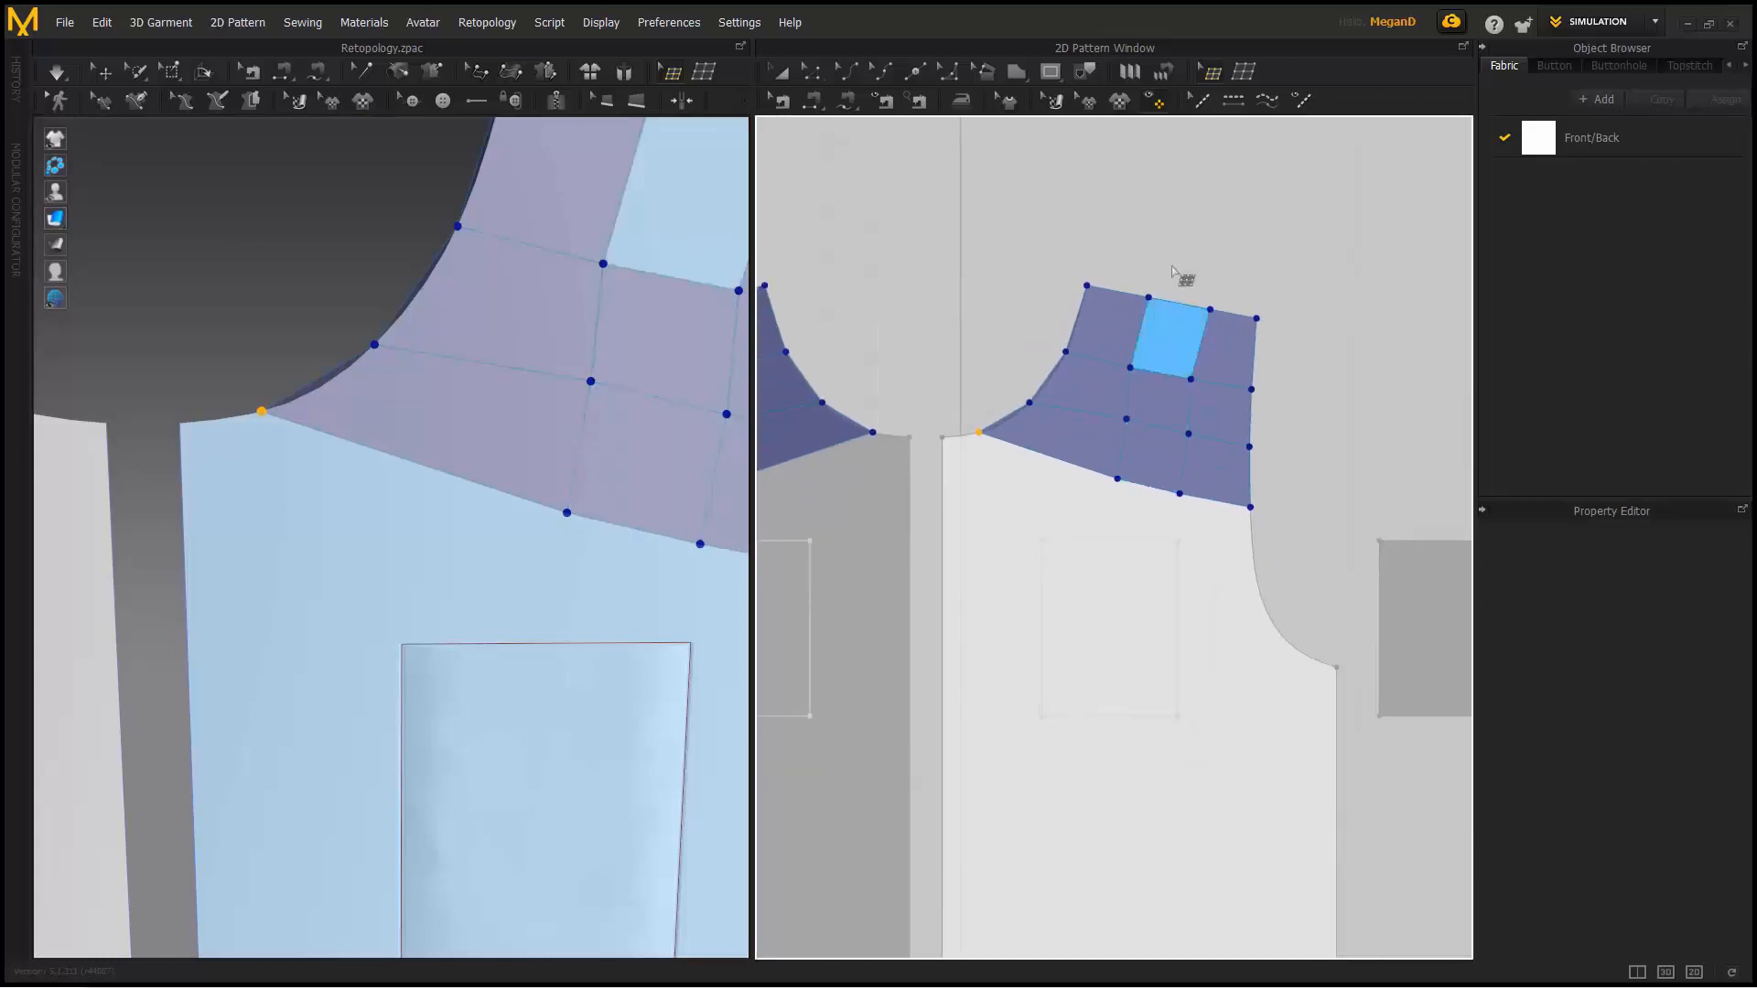
- Draw two new quad retopology faces below the shoulder grid
{"action": "left_click", "coordinate": [1246, 71]}
{"action": "left_click", "coordinate": [967, 434]}
{"action": "left_click", "coordinate": [1109, 495]}
{"action": "left_click", "coordinate": [1006, 549]}
{"action": "left_click", "coordinate": [949, 552]}
{"action": "left_click", "coordinate": [968, 435]}
{"action": "scroll", "coordinate": [940, 450], "scroll_direction": "up", "scroll_amount": 5}
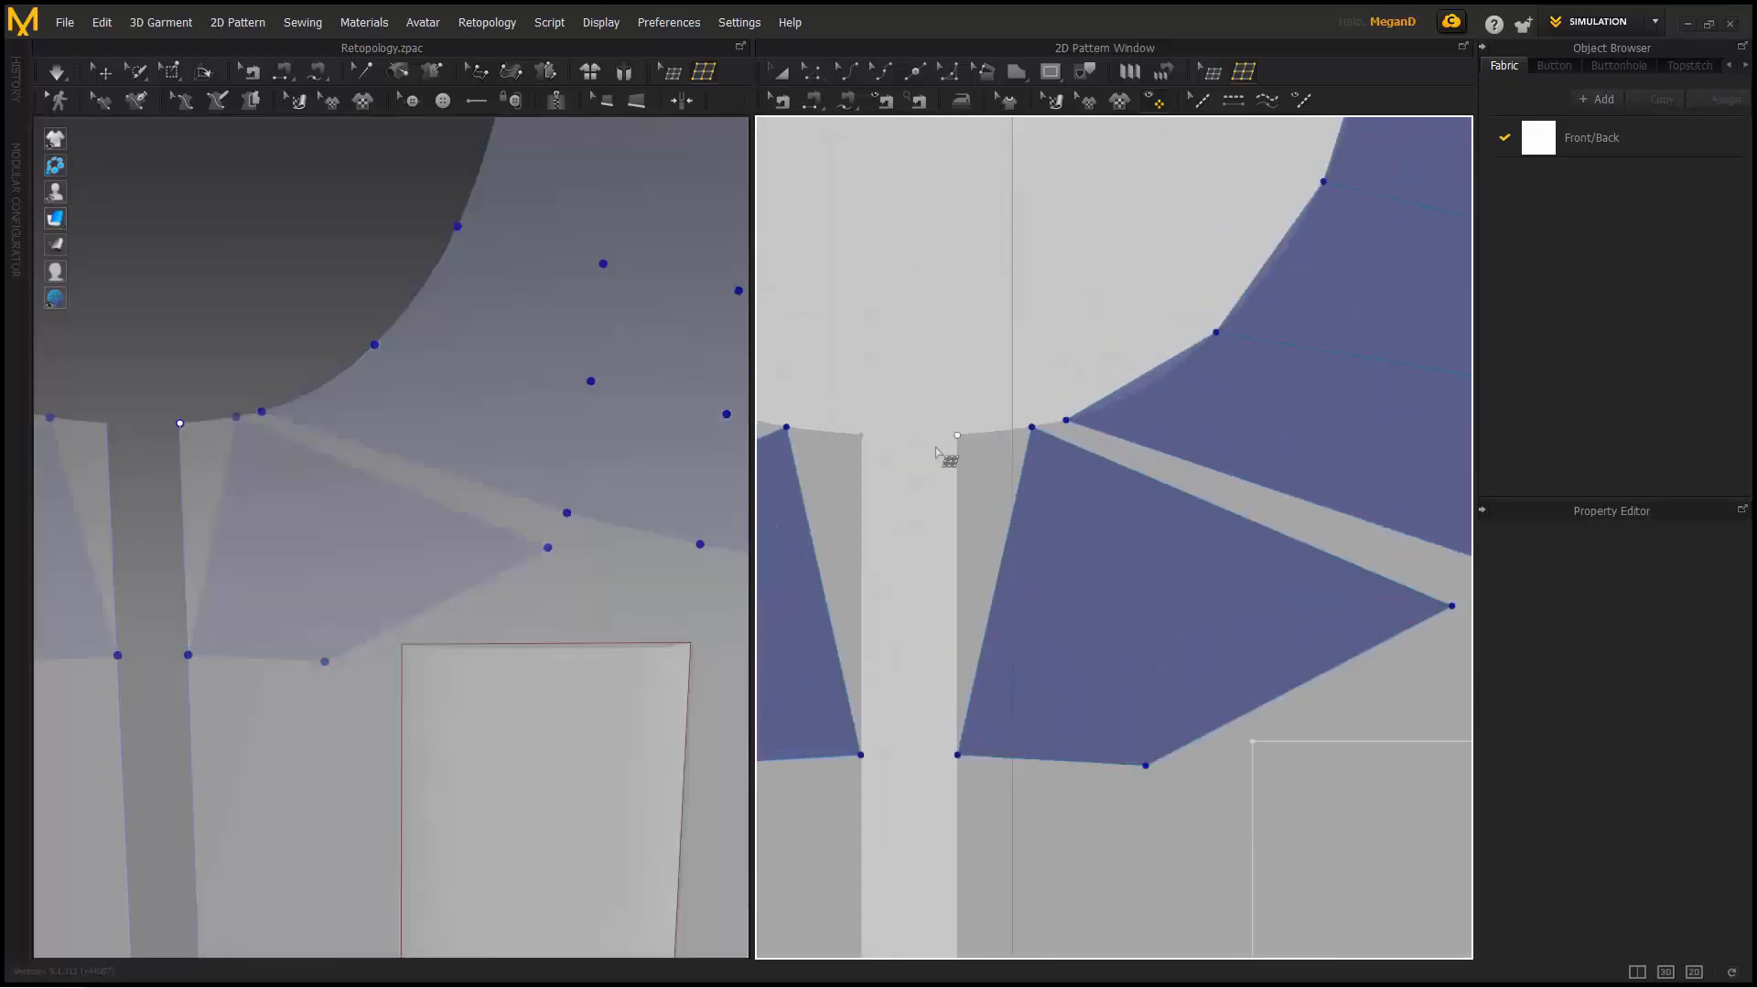
{"action": "scroll", "coordinate": [1033, 427], "scroll_direction": "down", "scroll_amount": 5}
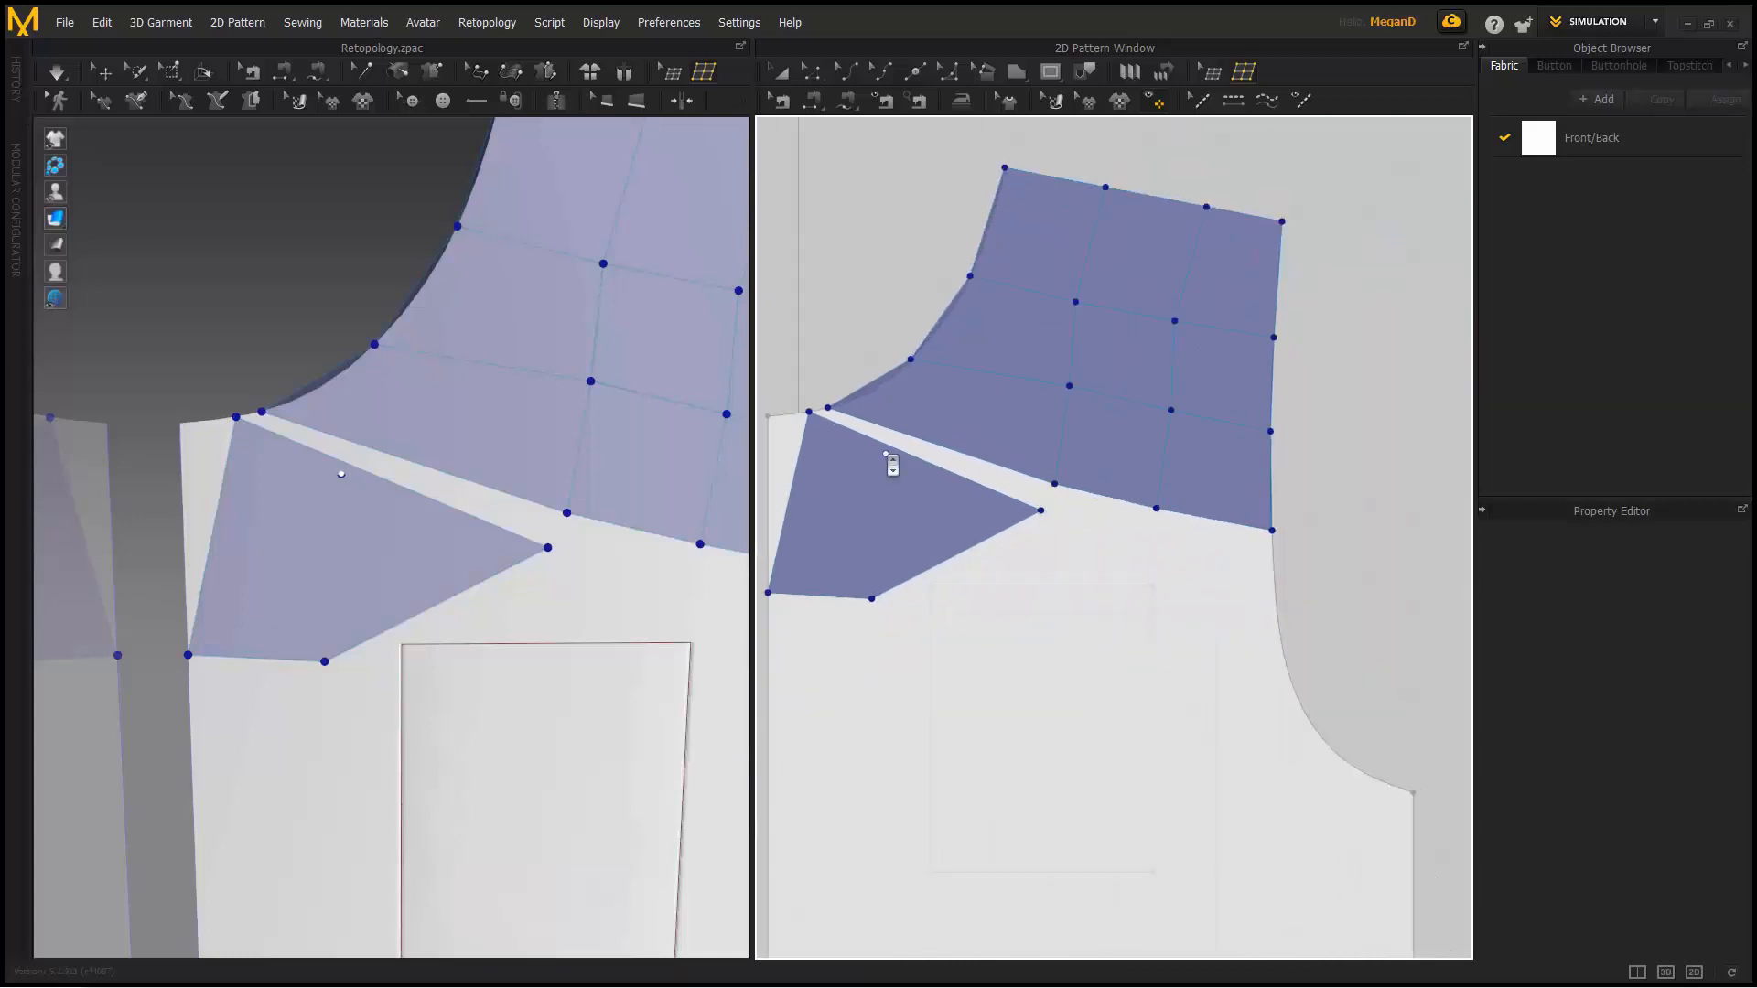
{"action": "left_click", "coordinate": [987, 526]}
{"action": "left_click", "coordinate": [1099, 547]}
{"action": "left_click", "coordinate": [1065, 585]}
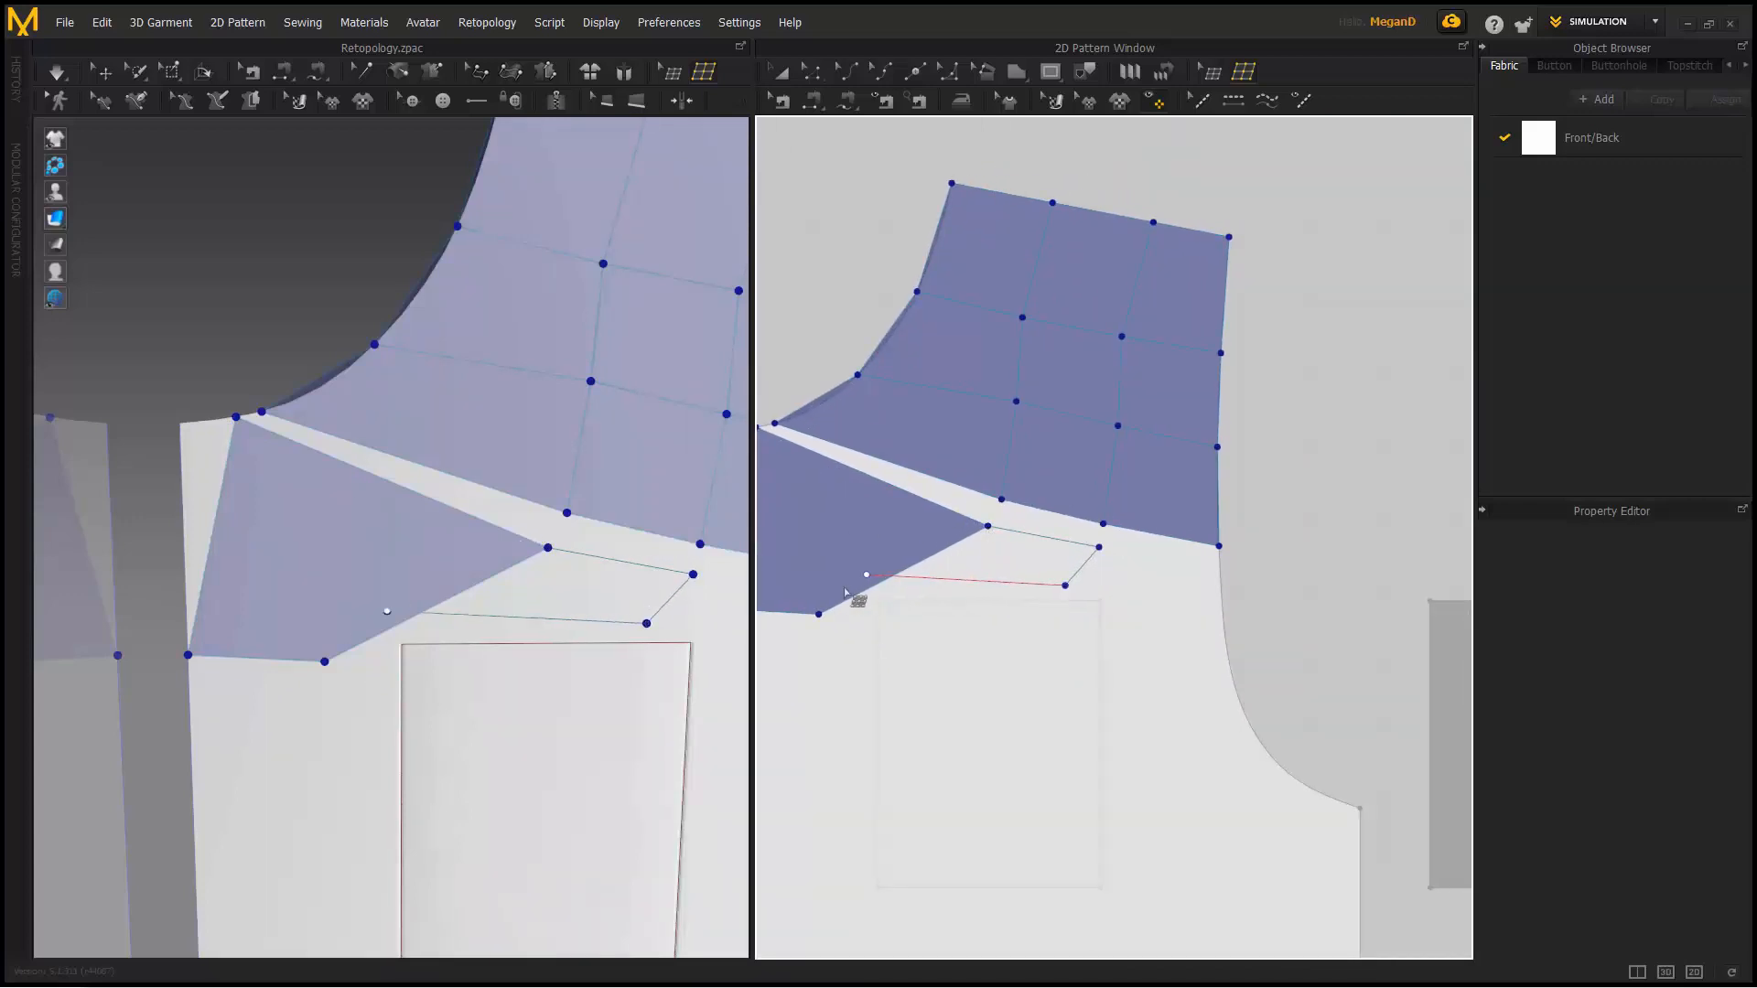
{"action": "left_click", "coordinate": [819, 614]}
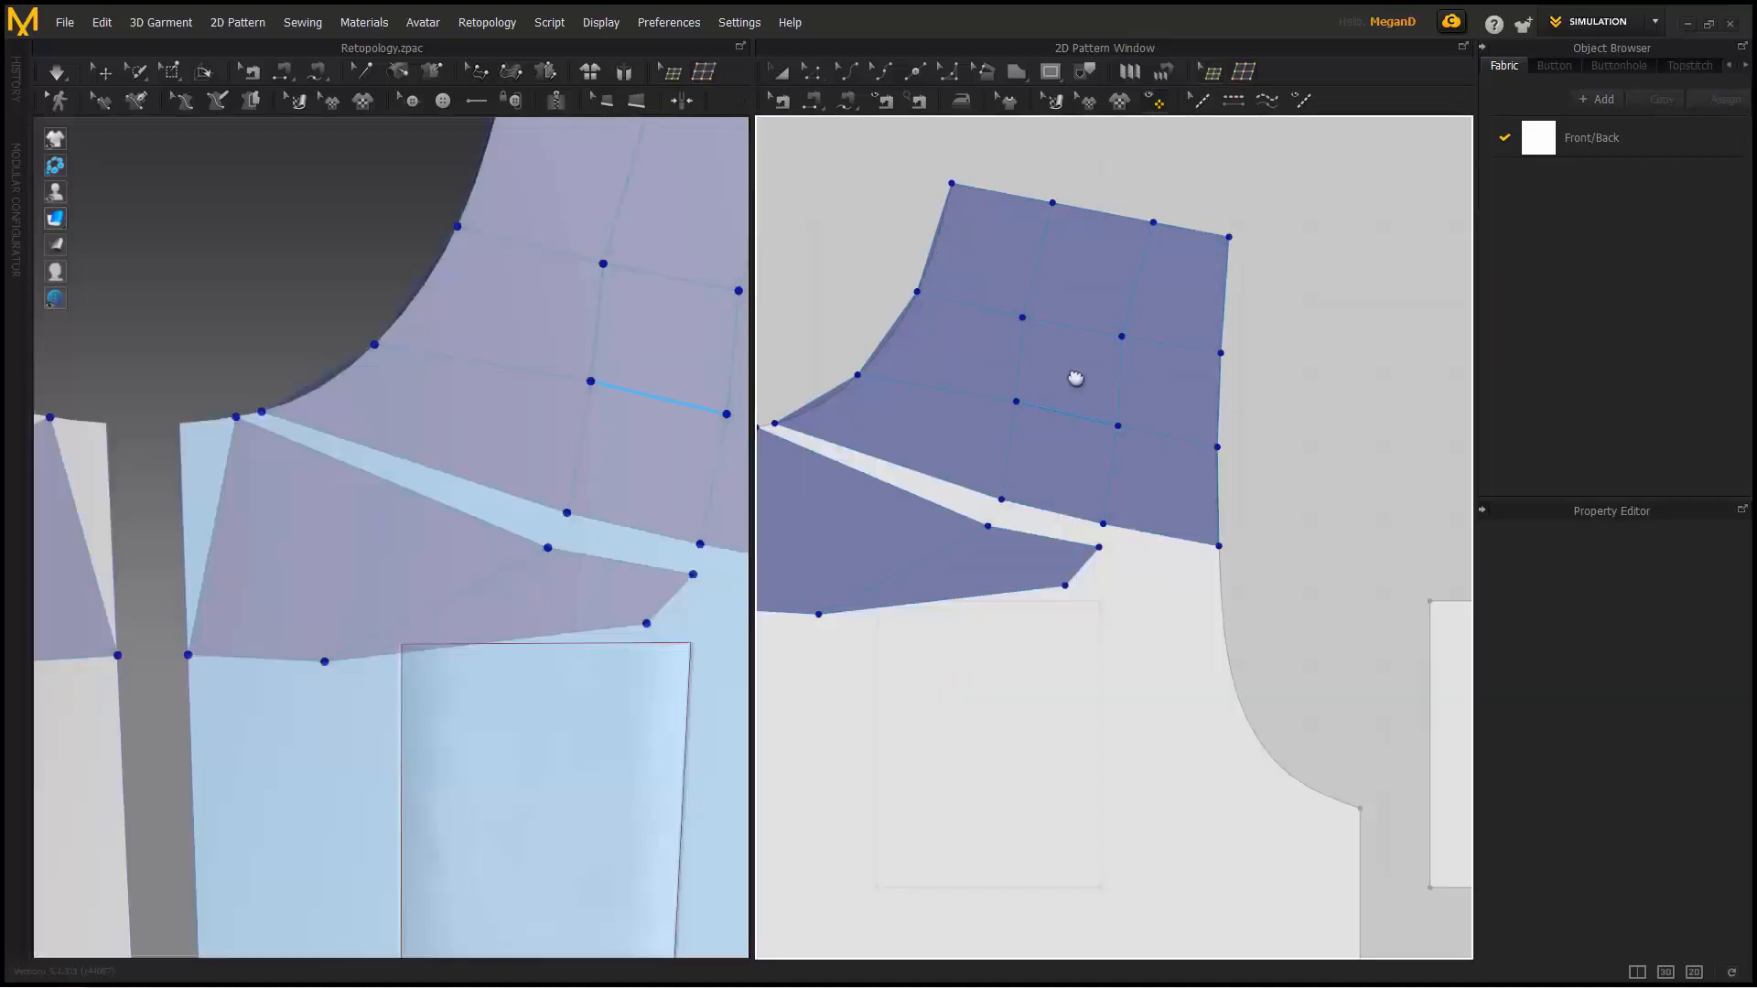
- Reposition the new faces' lower vertices to reshape them
{"action": "middle_click_drag", "start_coordinate": [1075, 378], "coordinate": [1223, 271]}
{"action": "scroll", "coordinate": [1224, 271], "scroll_direction": "up", "scroll_amount": 3}
{"action": "left_click_drag", "start_coordinate": [885, 581], "coordinate": [969, 554]}
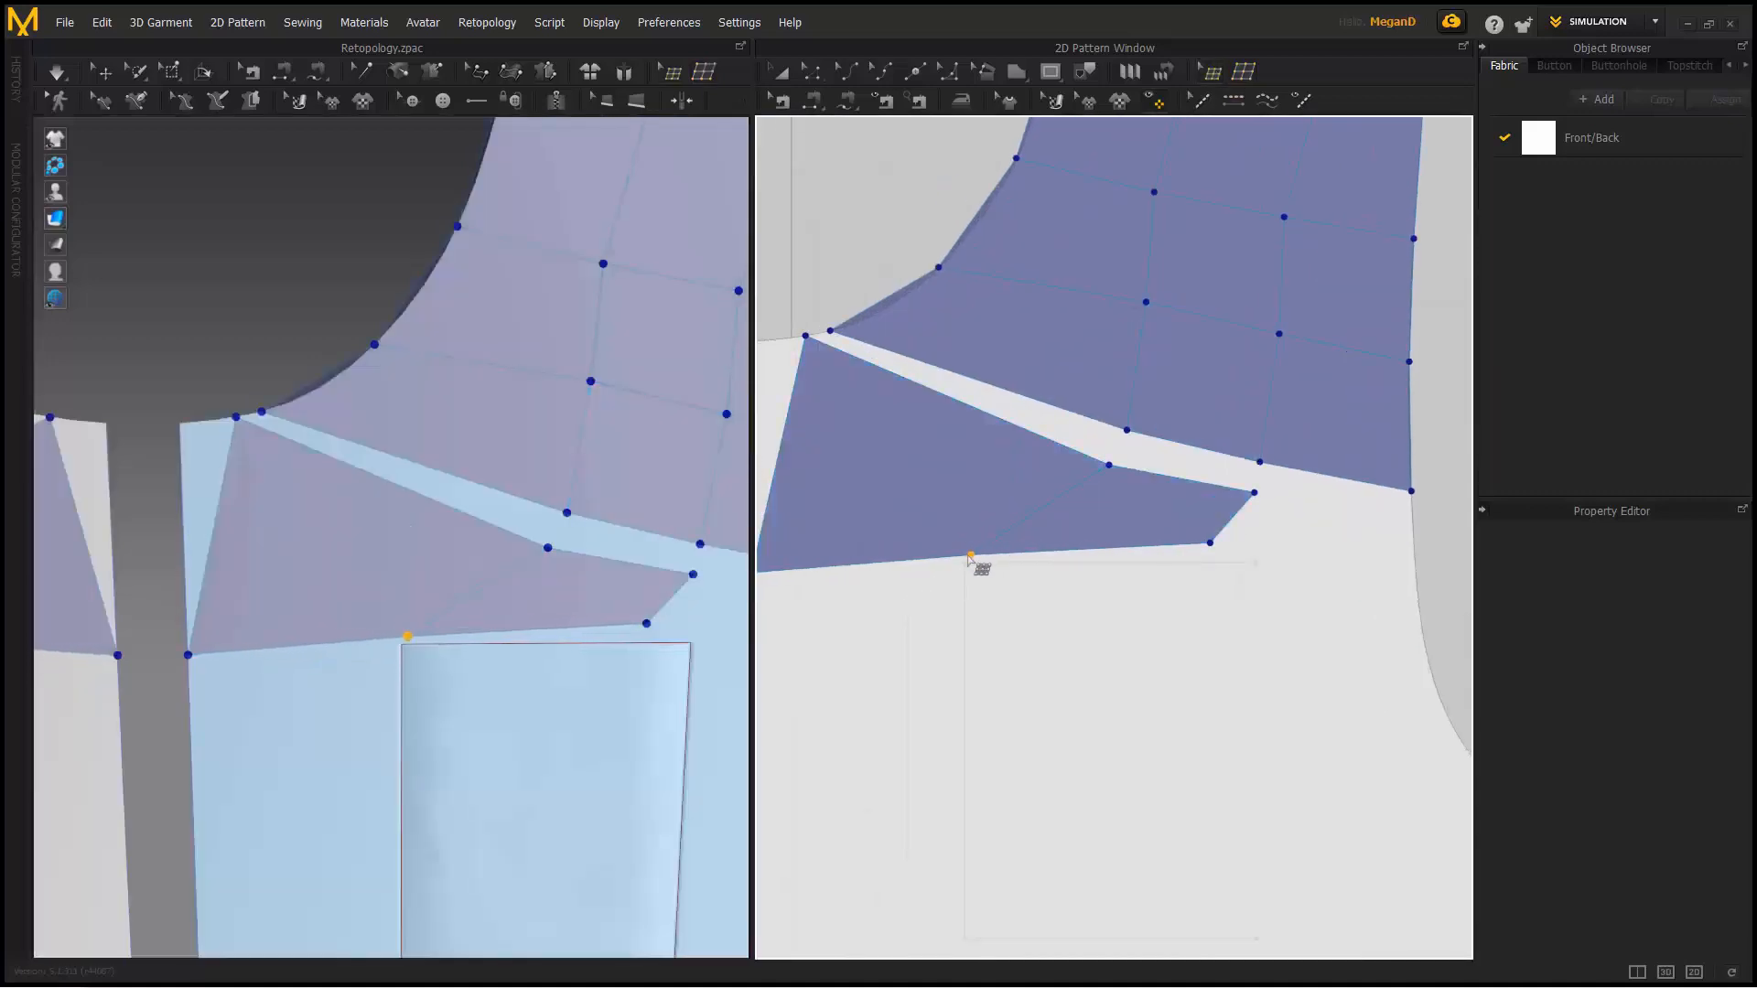
{"action": "left_click_drag", "start_coordinate": [1210, 543], "coordinate": [1256, 560]}
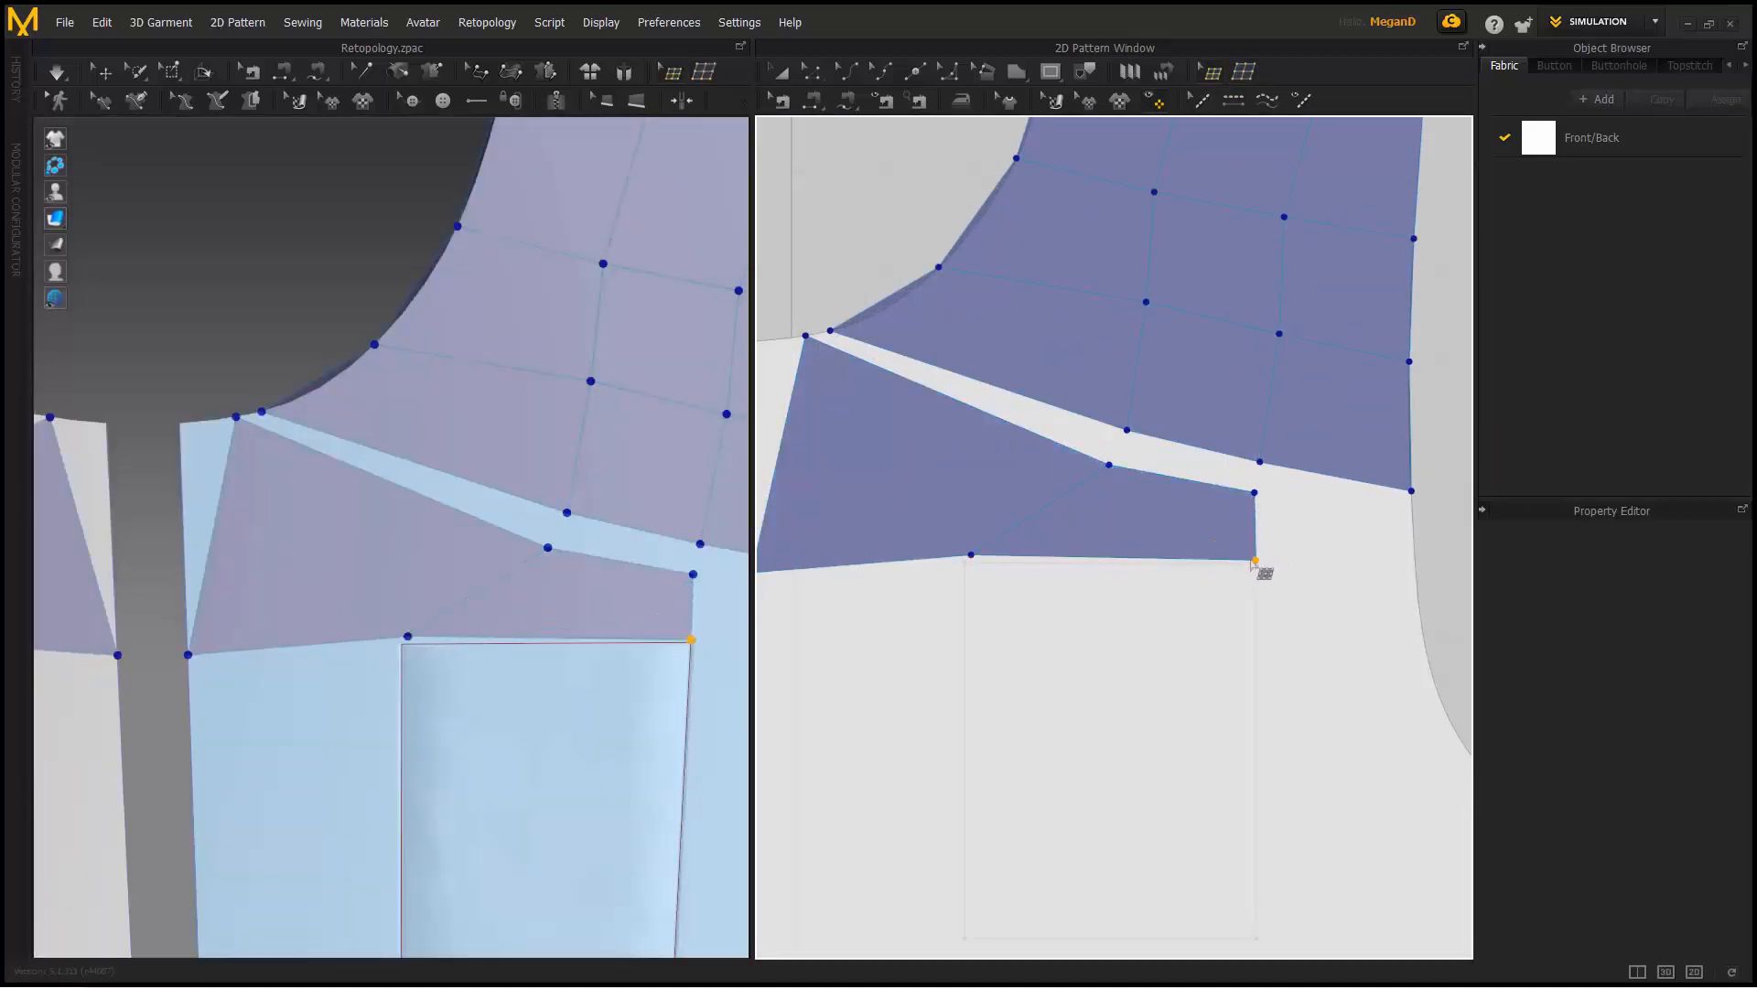
{"action": "middle_click_drag", "start_coordinate": [1256, 560], "coordinate": [1435, 551]}
{"action": "left_click_drag", "start_coordinate": [942, 577], "coordinate": [961, 439]}
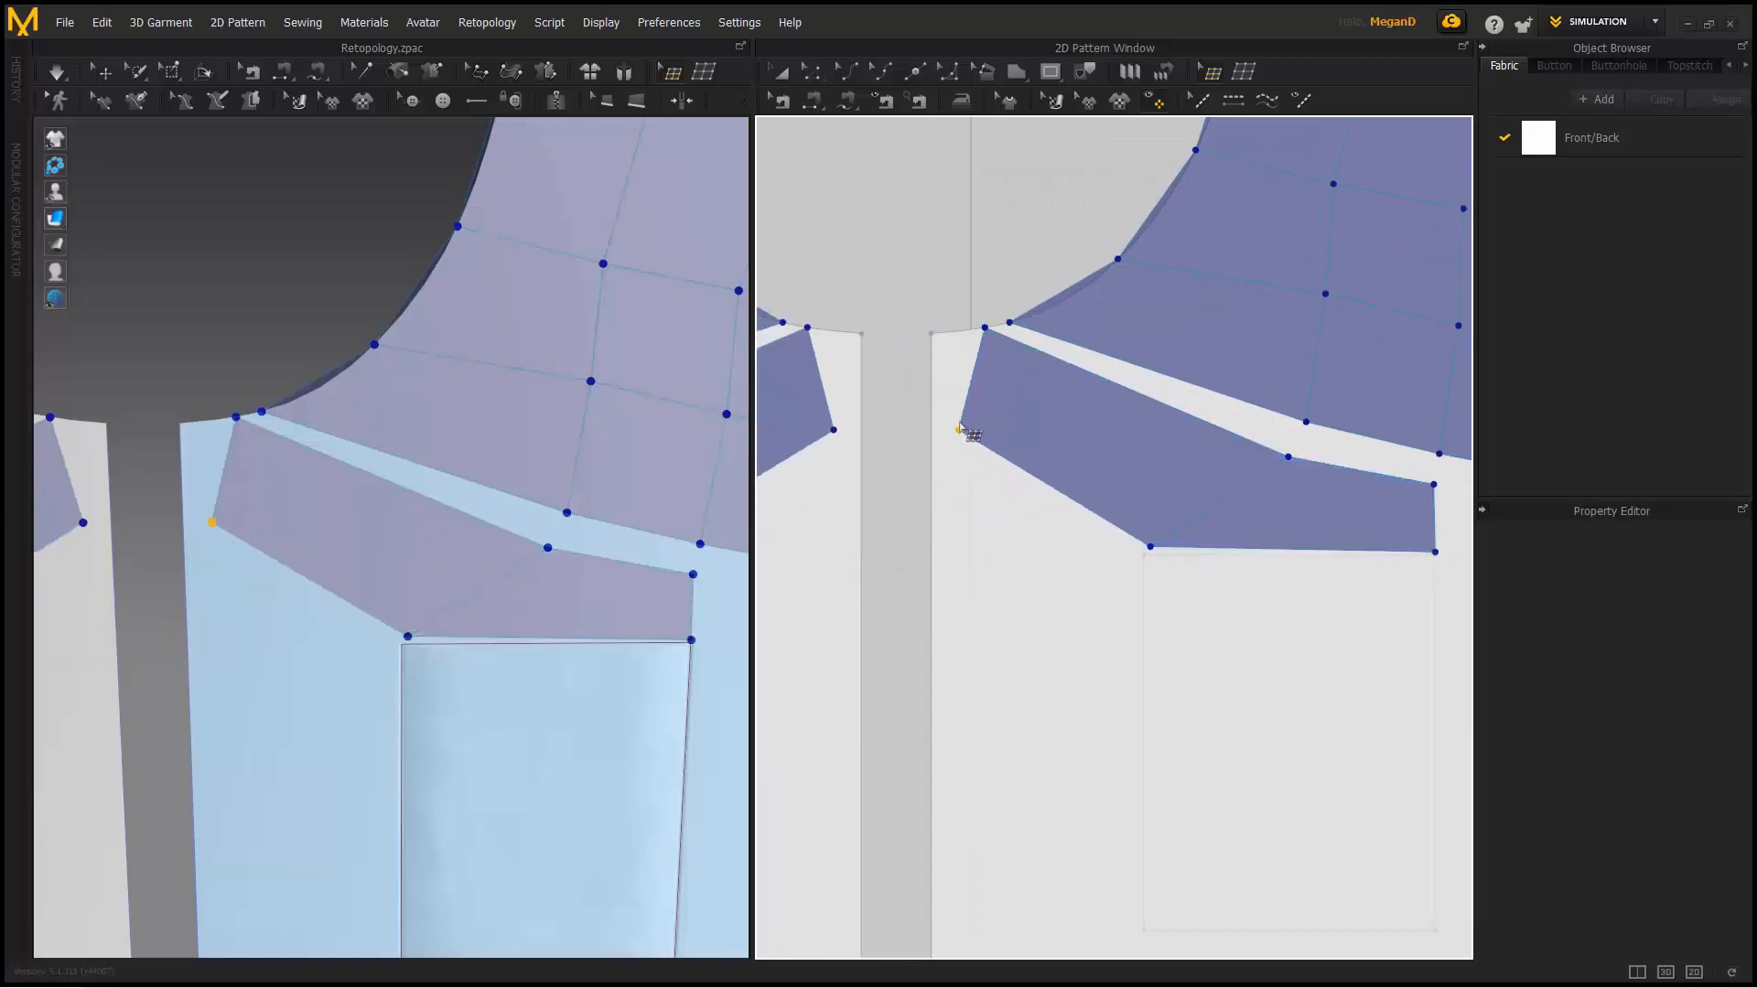
{"action": "middle_click_drag", "start_coordinate": [1067, 439], "coordinate": [902, 455]}
{"action": "scroll", "coordinate": [902, 419], "scroll_direction": "up", "scroll_amount": 3}
- Move the remaining corners toward the neckline and merge the doubled neckline vertices
{"action": "left_click_drag", "start_coordinate": [843, 351], "coordinate": [865, 349]}
{"action": "scroll", "coordinate": [1140, 523], "scroll_direction": "up", "scroll_amount": 2}
{"action": "left_click_drag", "start_coordinate": [1228, 578], "coordinate": [1030, 531]}
{"action": "left_click_drag", "start_coordinate": [1270, 624], "coordinate": [1288, 615]}
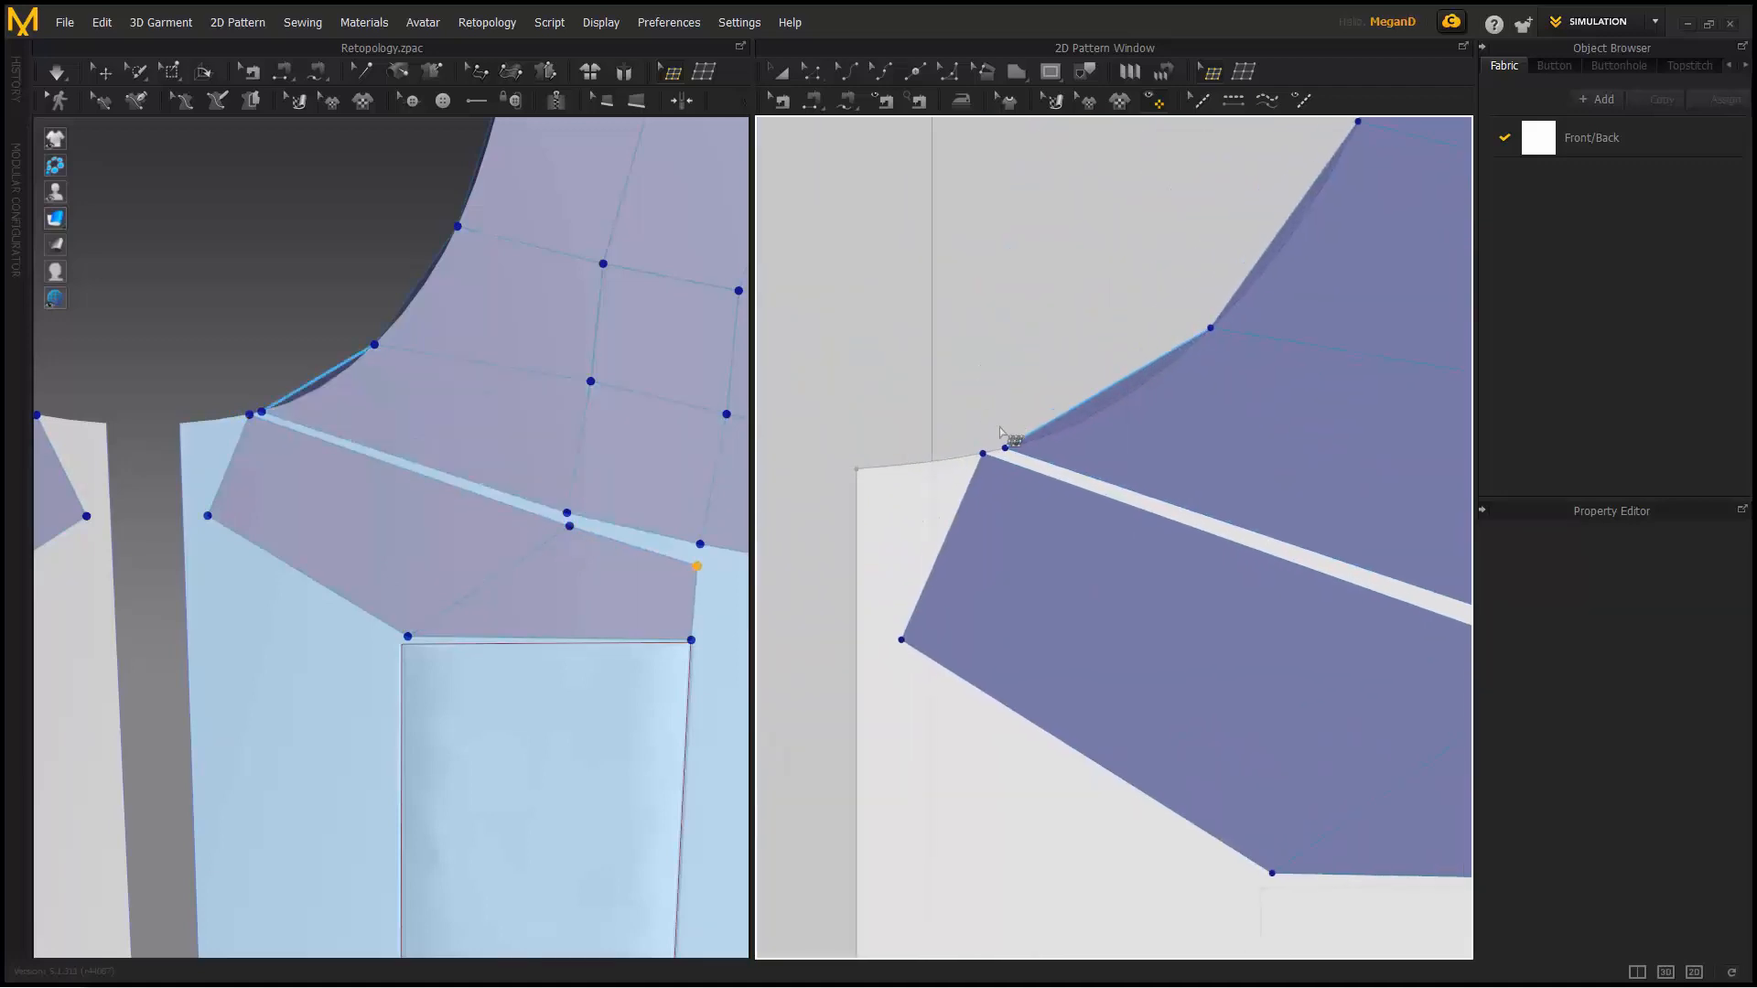
{"action": "scroll", "coordinate": [1014, 466], "scroll_direction": "up", "scroll_amount": 3}
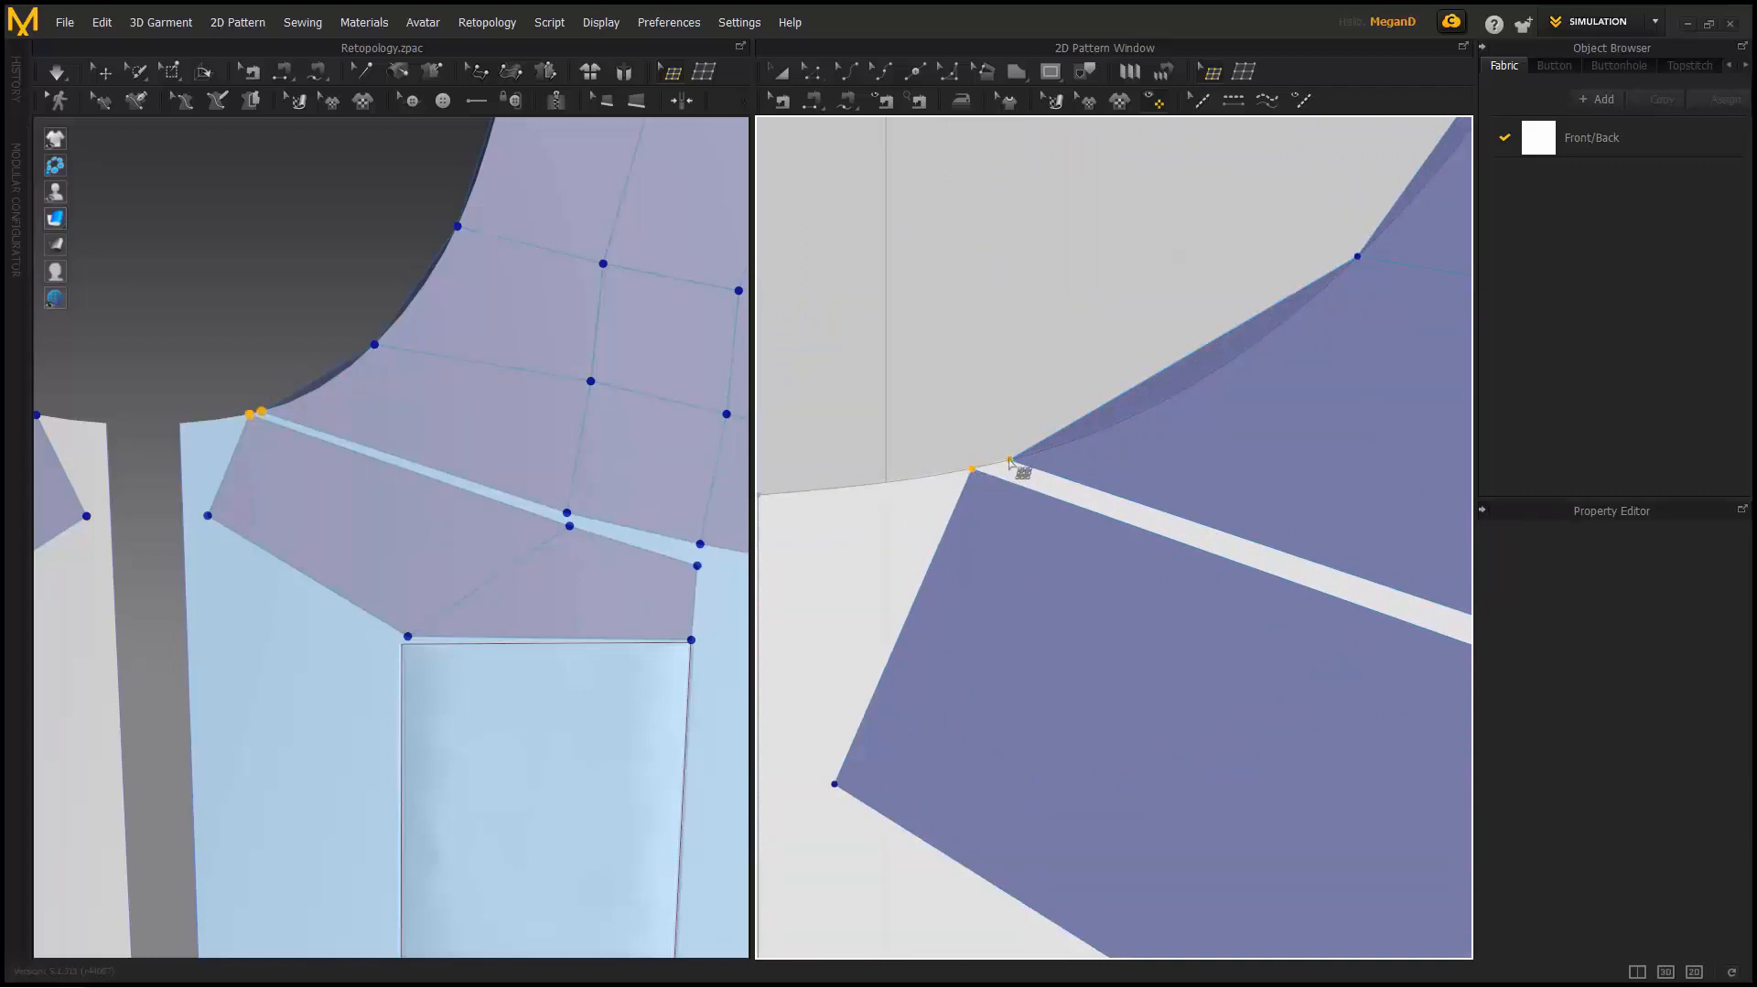
{"action": "right_click", "coordinate": [1009, 462]}
{"action": "left_click", "coordinate": [1043, 502]}
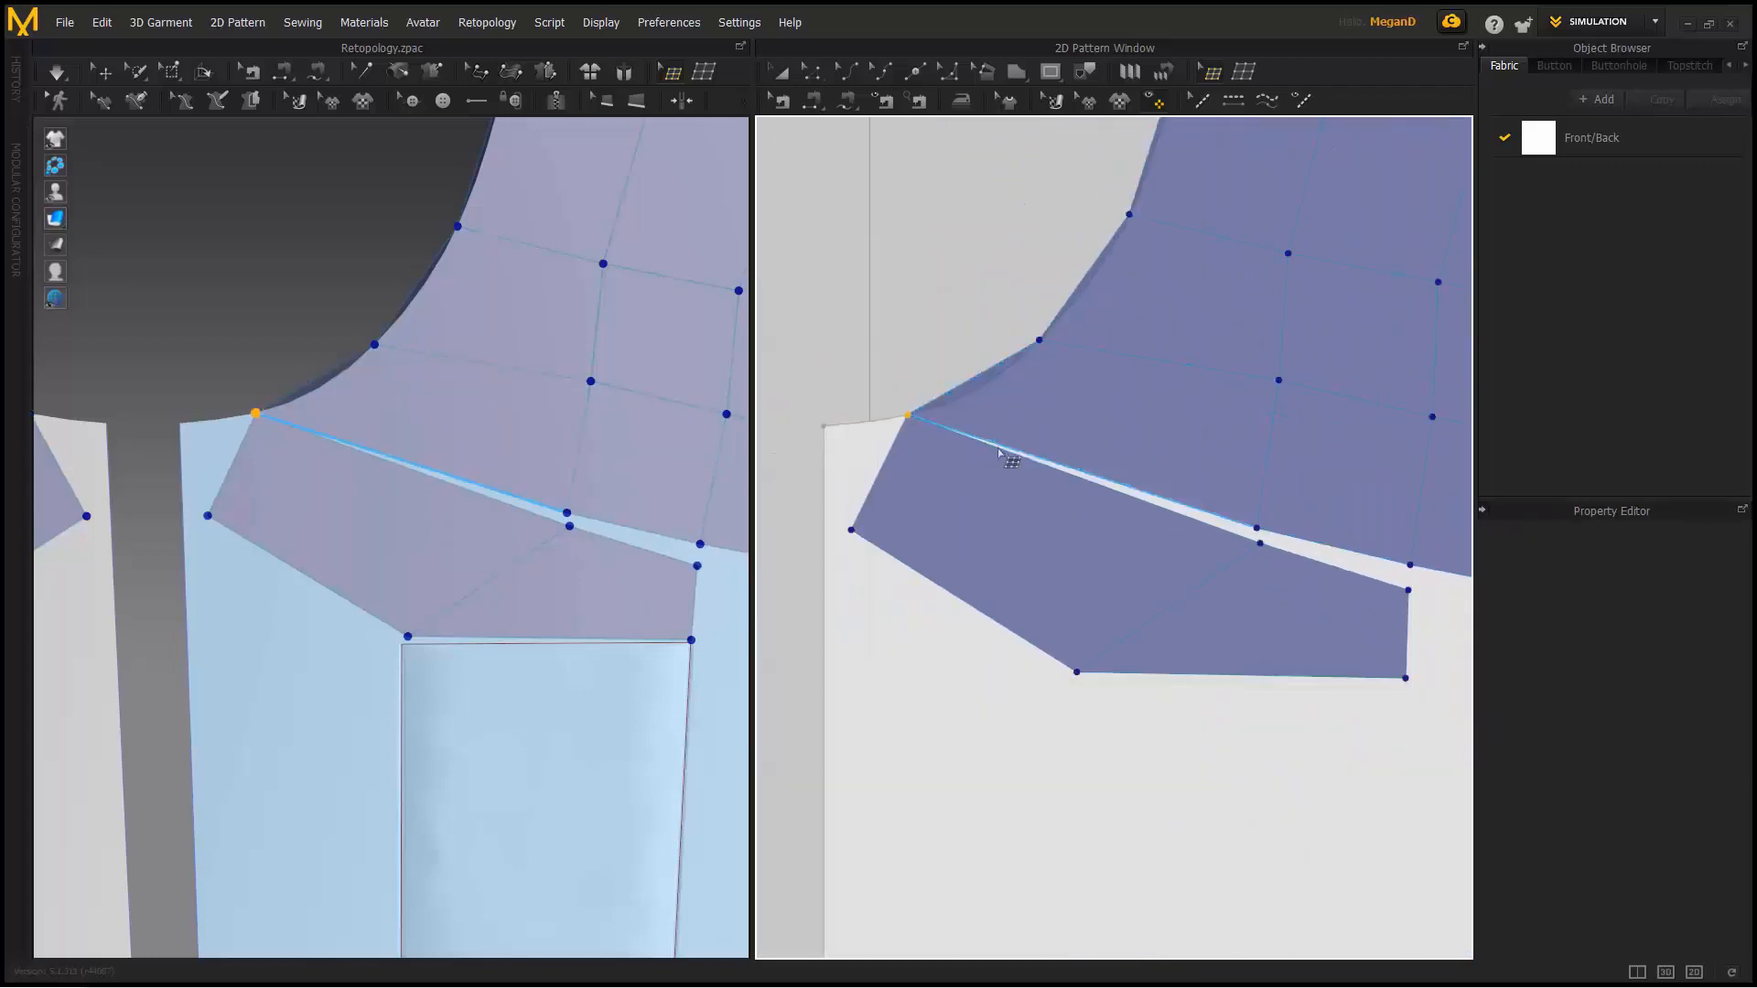
- Merge All nearby retopology vertices to close the gap between the rows
{"action": "right_click", "coordinate": [1220, 573]}
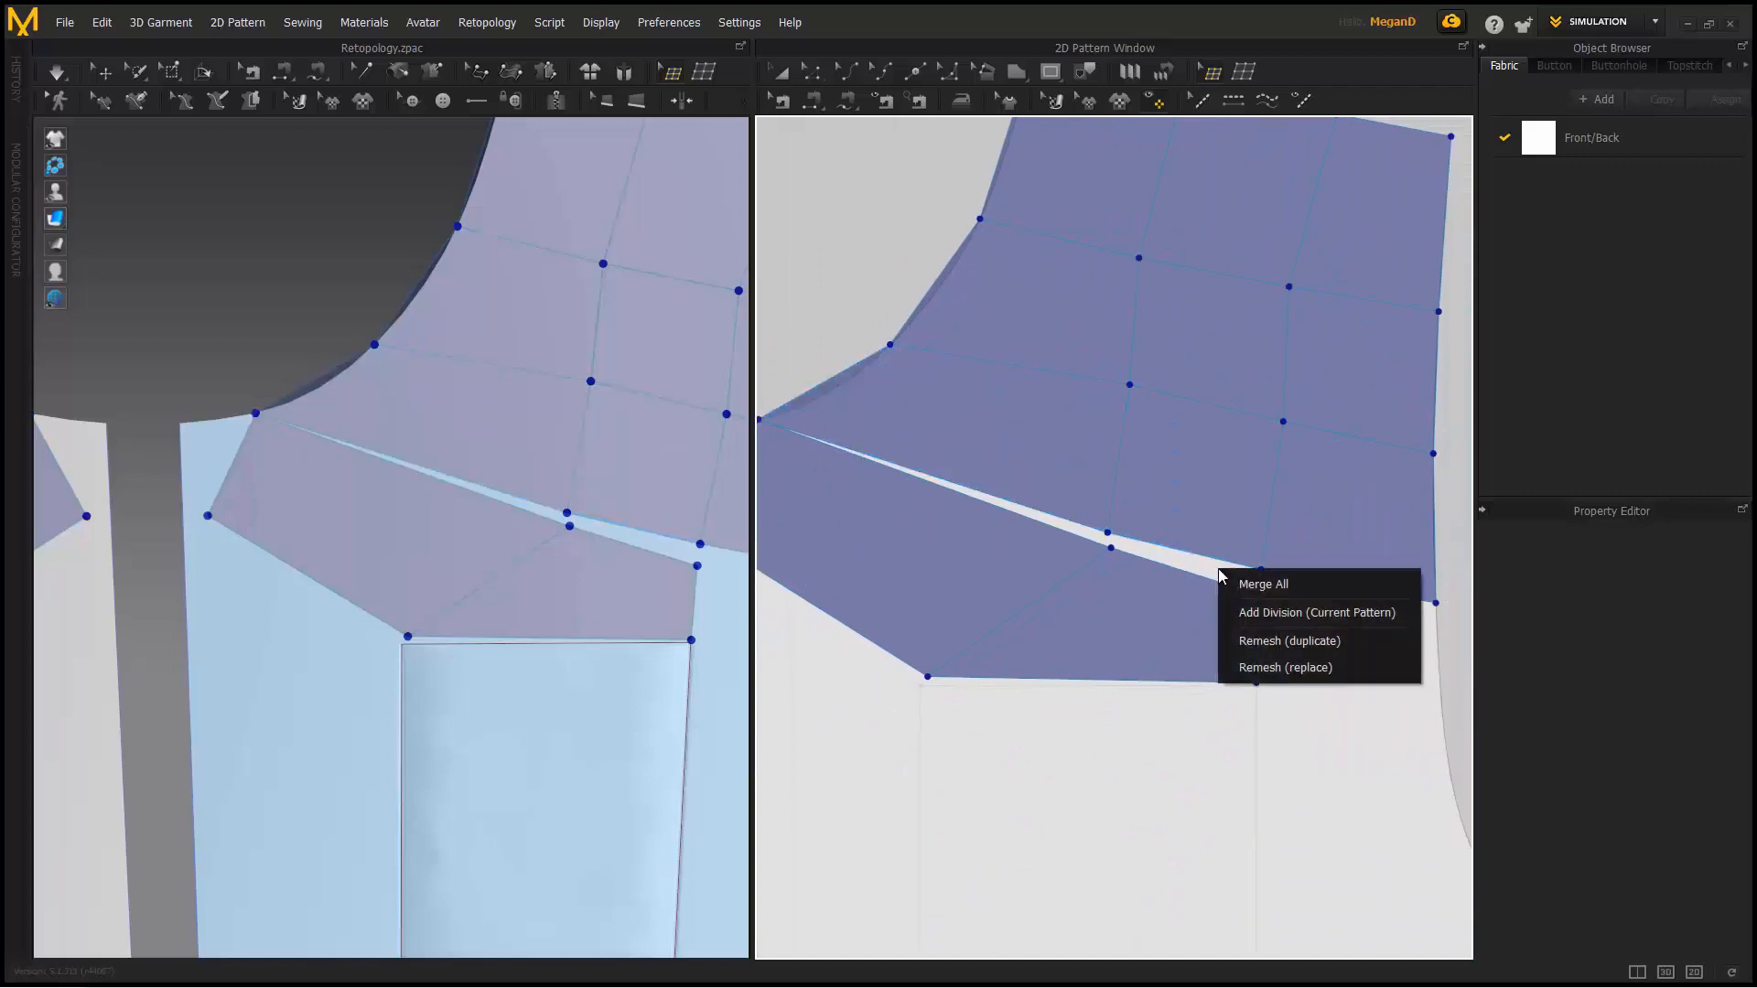
{"action": "left_click", "coordinate": [1263, 585]}
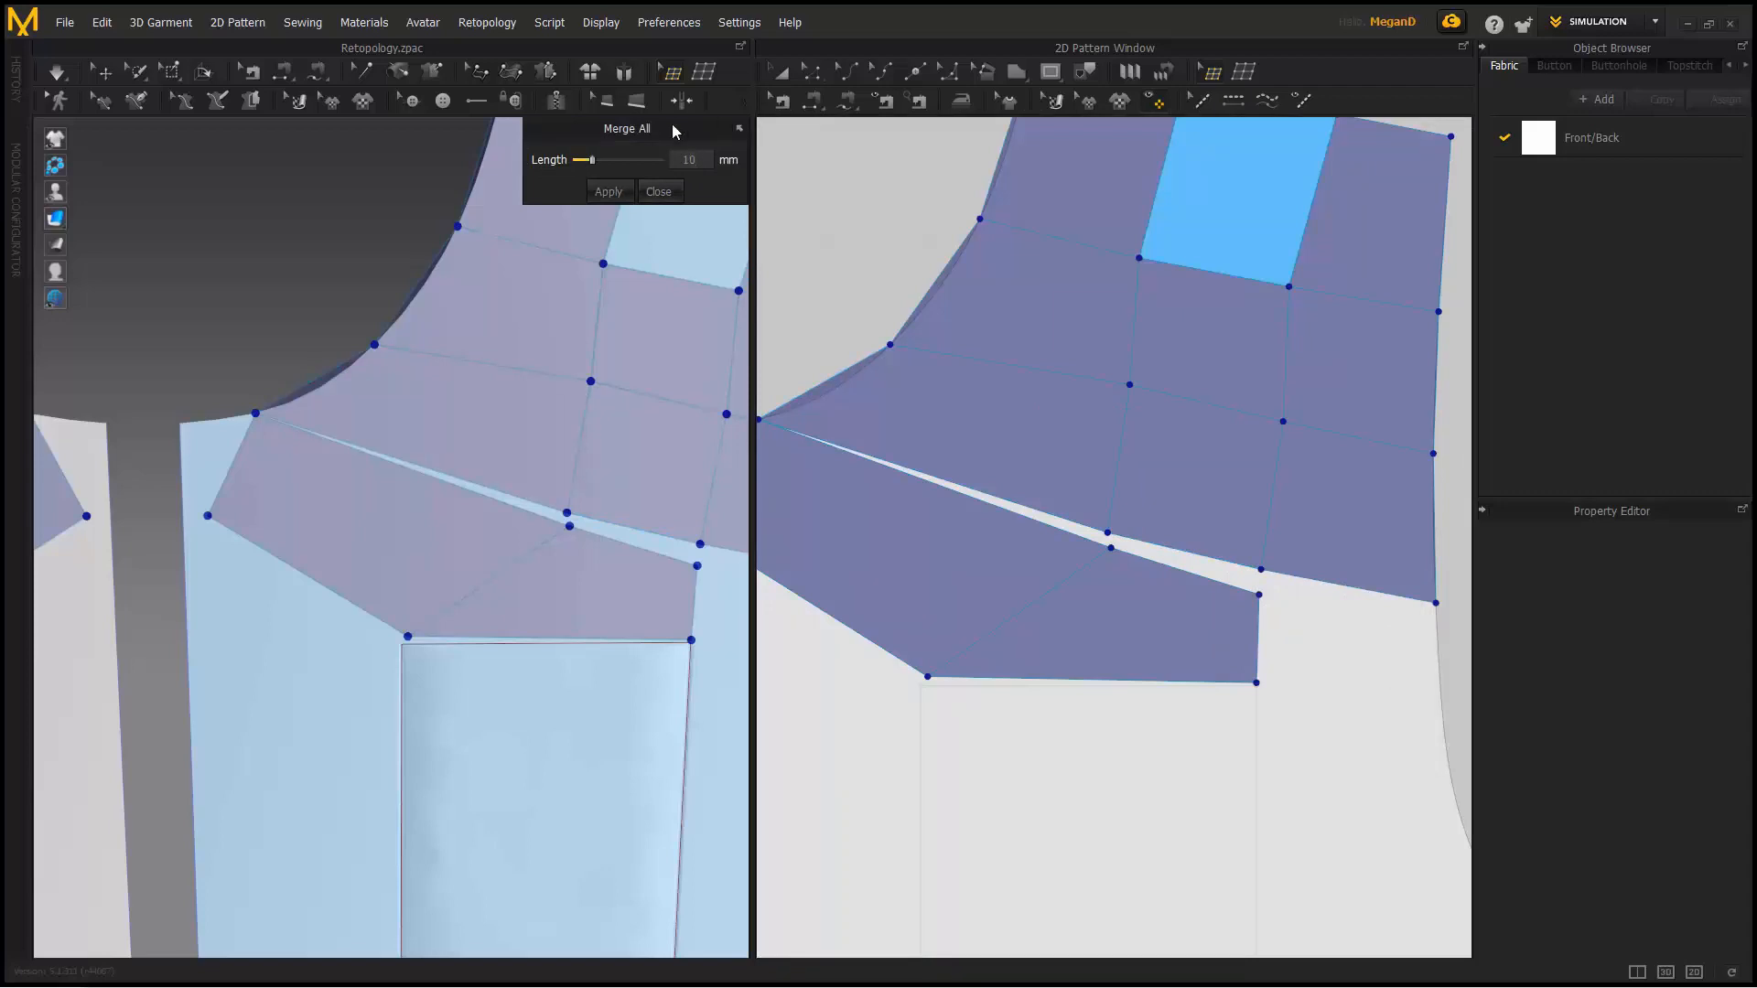
{"action": "left_click", "coordinate": [615, 193]}
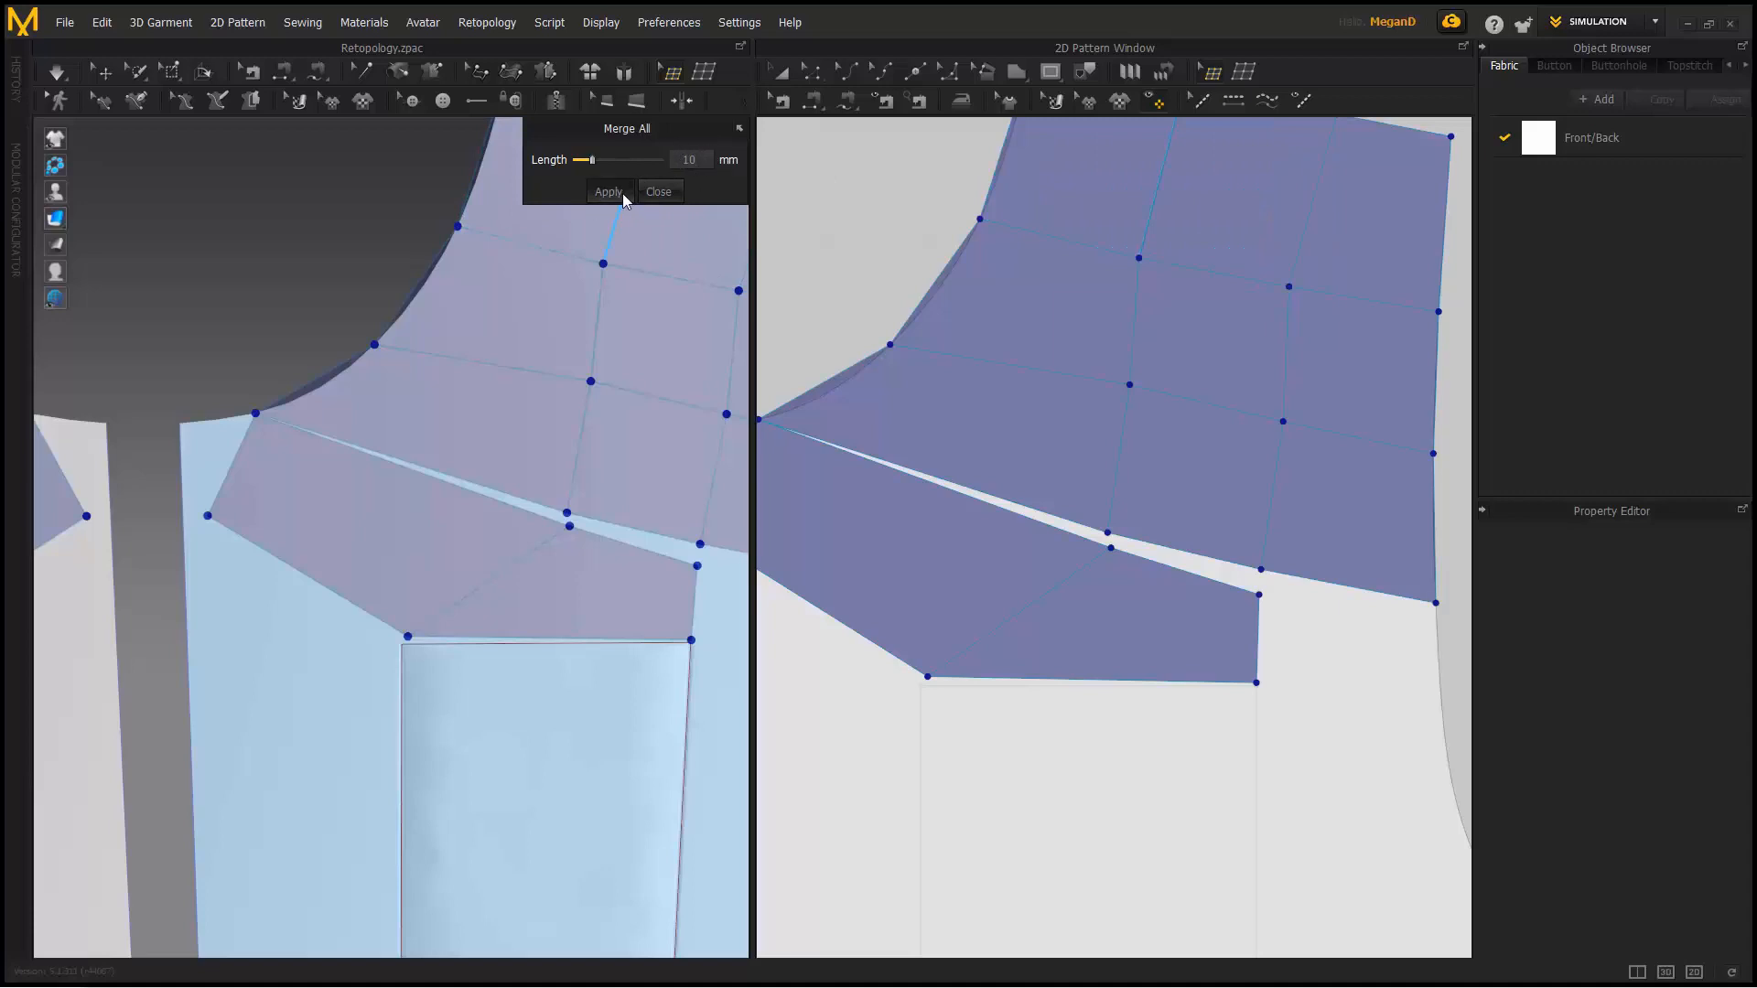
{"action": "left_click", "coordinate": [623, 194]}
{"action": "scroll", "coordinate": [1014, 524], "scroll_direction": "down", "scroll_amount": 3}
{"action": "scroll", "coordinate": [1014, 525], "scroll_direction": "up", "scroll_amount": 5}
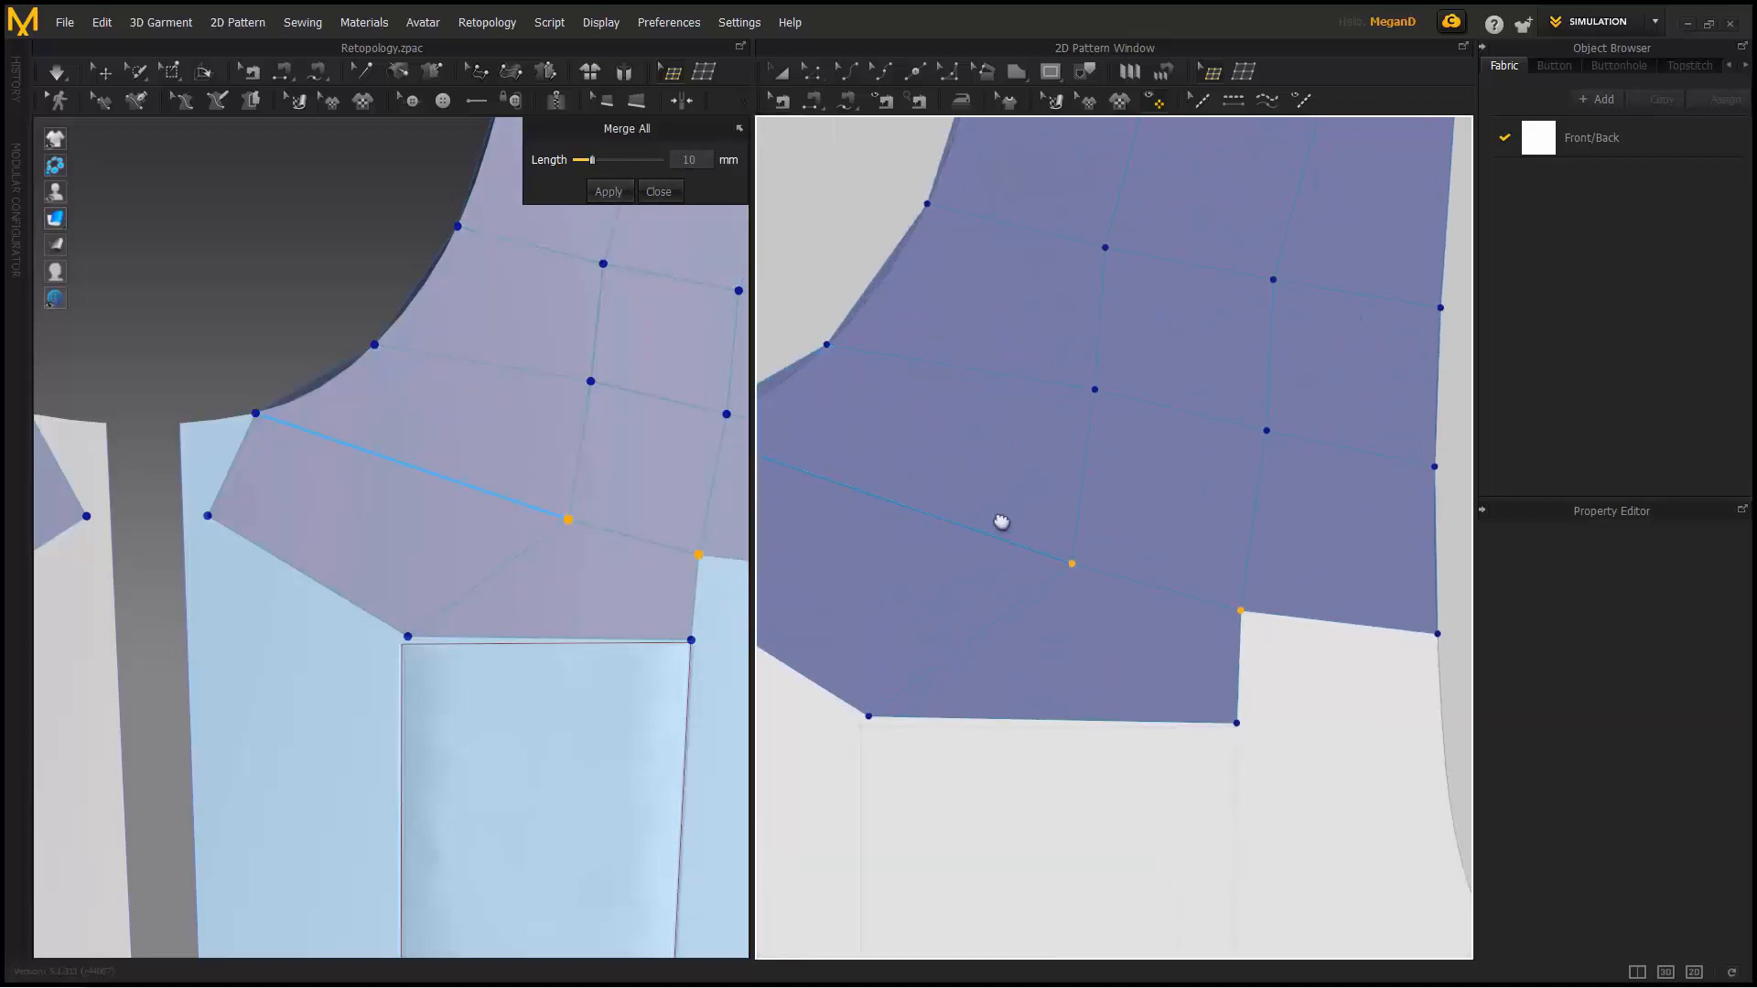
{"action": "left_click", "coordinate": [739, 131]}
- Reposition the neckline points and lower vertices toward the pocket's top edge
{"action": "left_click_drag", "start_coordinate": [1055, 502], "coordinate": [1039, 479]}
{"action": "left_click_drag", "start_coordinate": [849, 658], "coordinate": [1026, 630]}
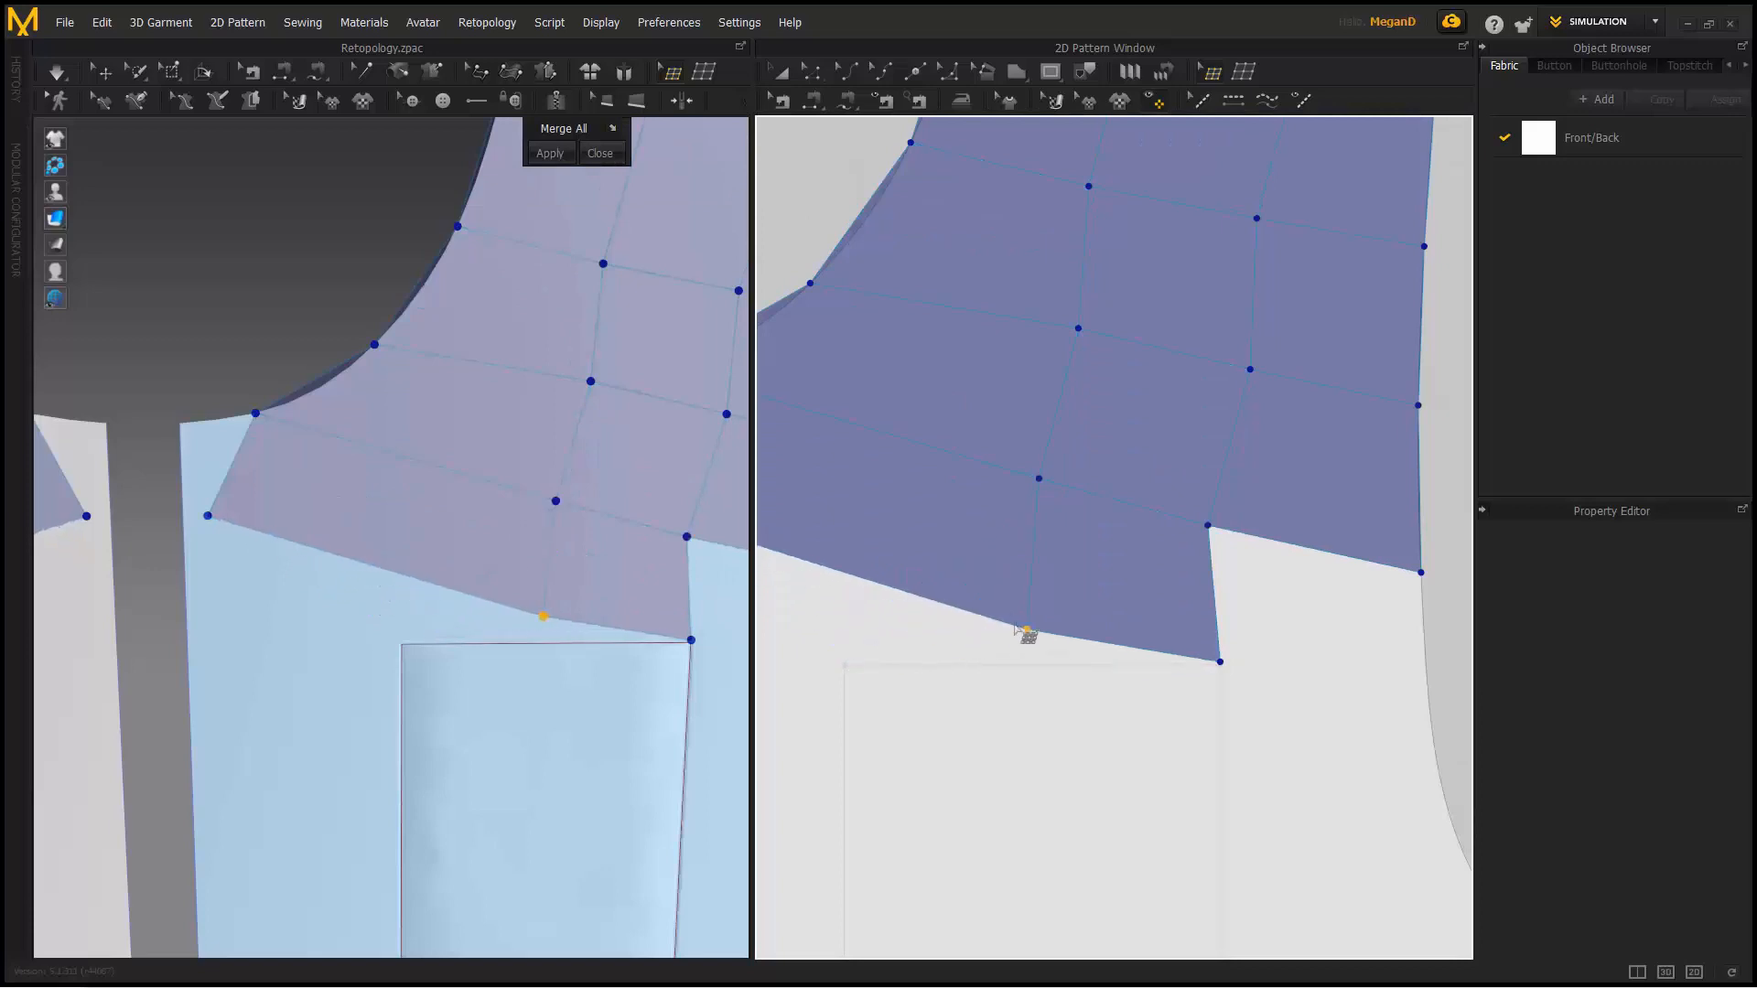
{"action": "middle_click_drag", "start_coordinate": [777, 503], "coordinate": [1063, 513]}
{"action": "scroll", "coordinate": [1063, 513], "scroll_direction": "down", "scroll_amount": 2}
{"action": "left_click_drag", "start_coordinate": [923, 509], "coordinate": [1117, 637]}
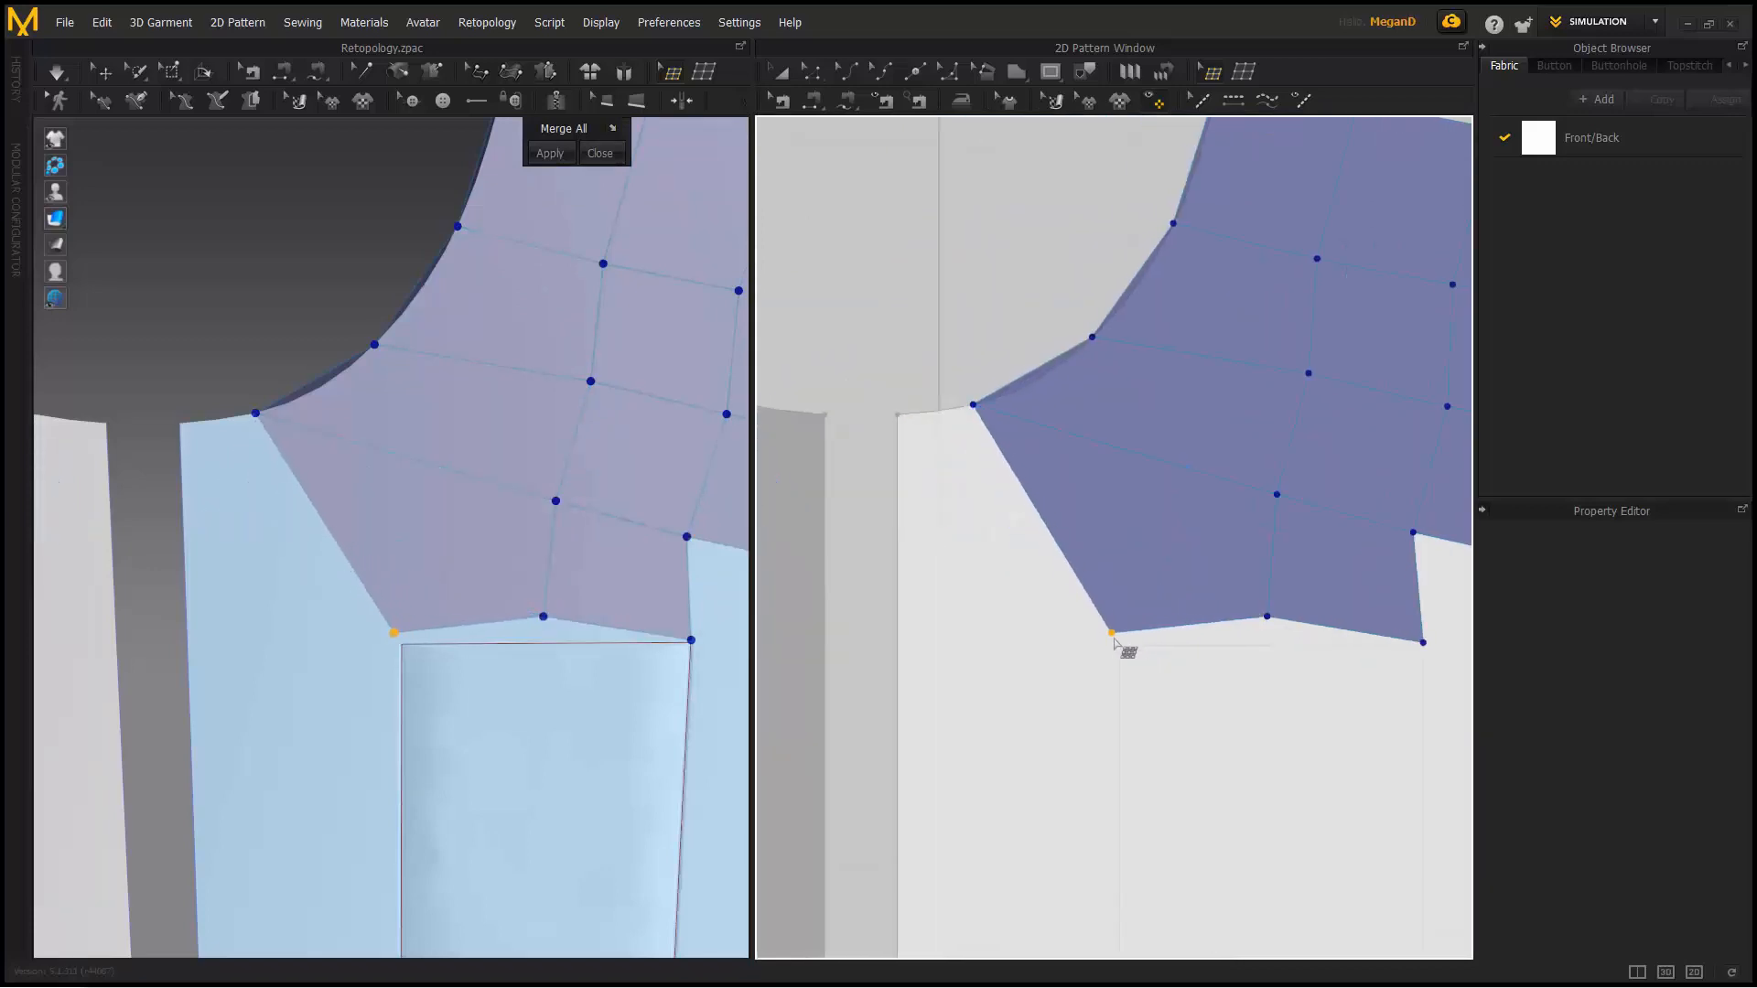
{"action": "middle_click_drag", "start_coordinate": [1178, 594], "coordinate": [974, 577]}
{"action": "scroll", "coordinate": [1048, 591], "scroll_direction": "up", "scroll_amount": 4}
- Align the bottom-edge and corner vertices with the top of the pocket
{"action": "left_click_drag", "start_coordinate": [1088, 622], "coordinate": [1099, 658]}
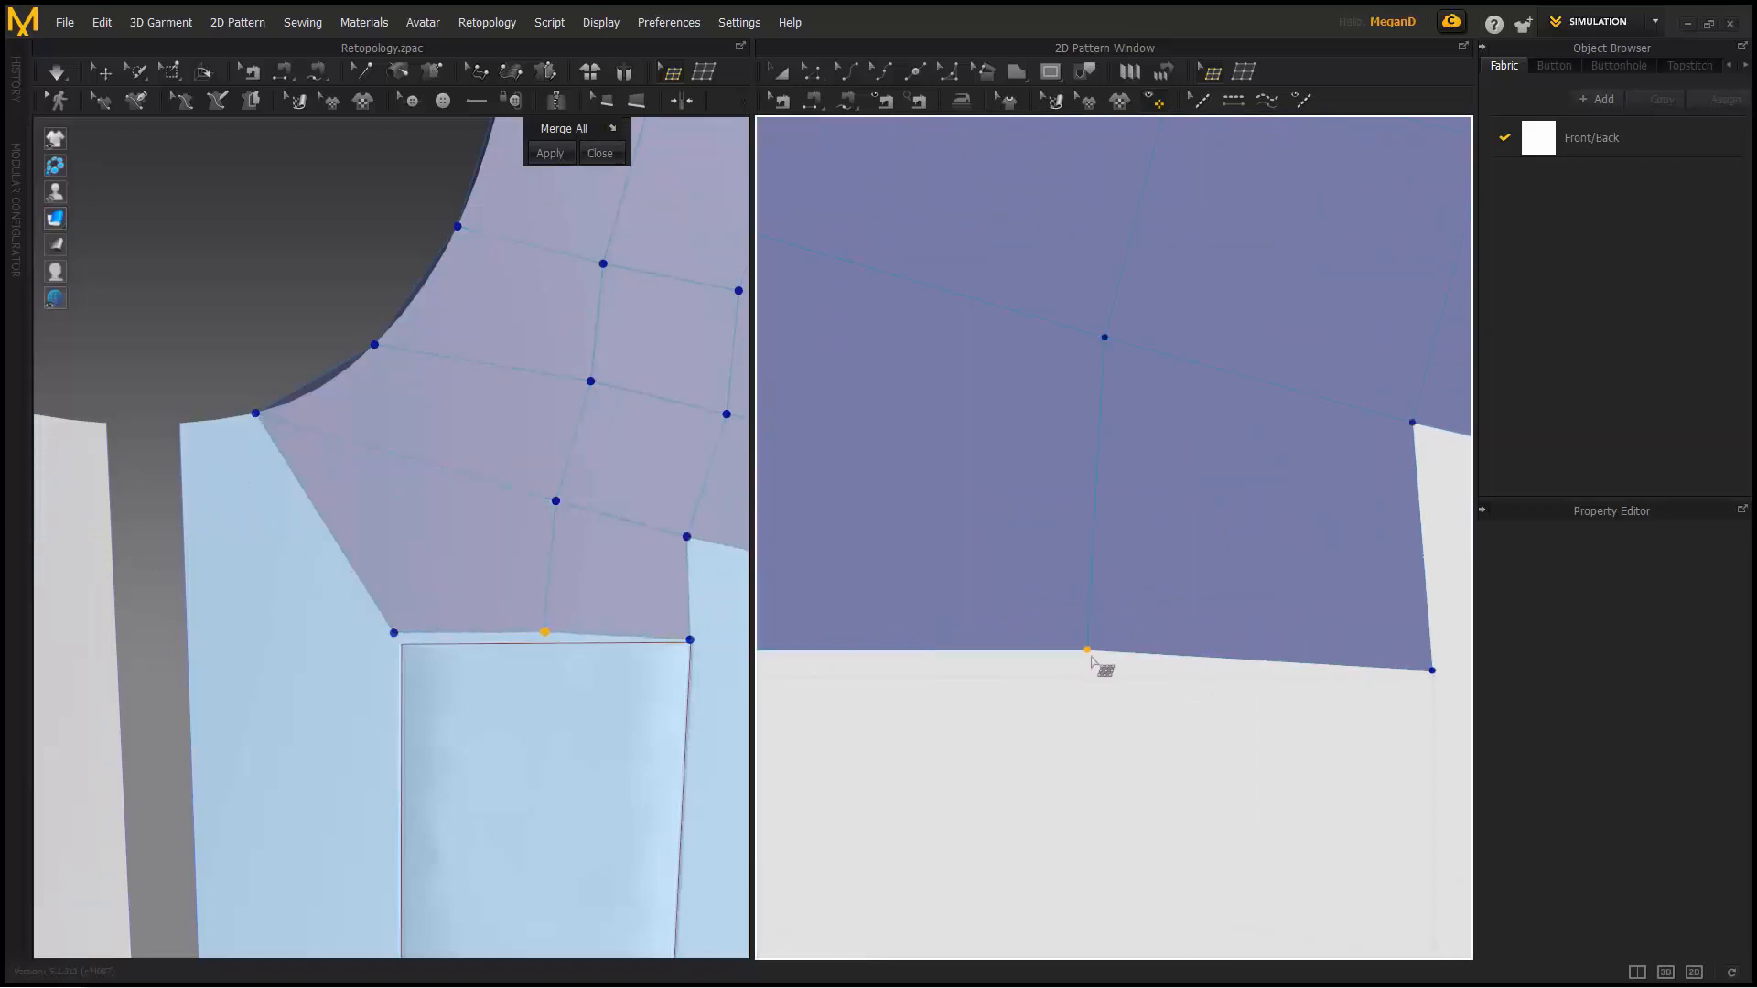
{"action": "scroll", "coordinate": [938, 624], "scroll_direction": "down", "scroll_amount": 4}
{"action": "middle_click_drag", "start_coordinate": [925, 619], "coordinate": [832, 629]}
{"action": "left_click_drag", "start_coordinate": [1102, 518], "coordinate": [1117, 515]}
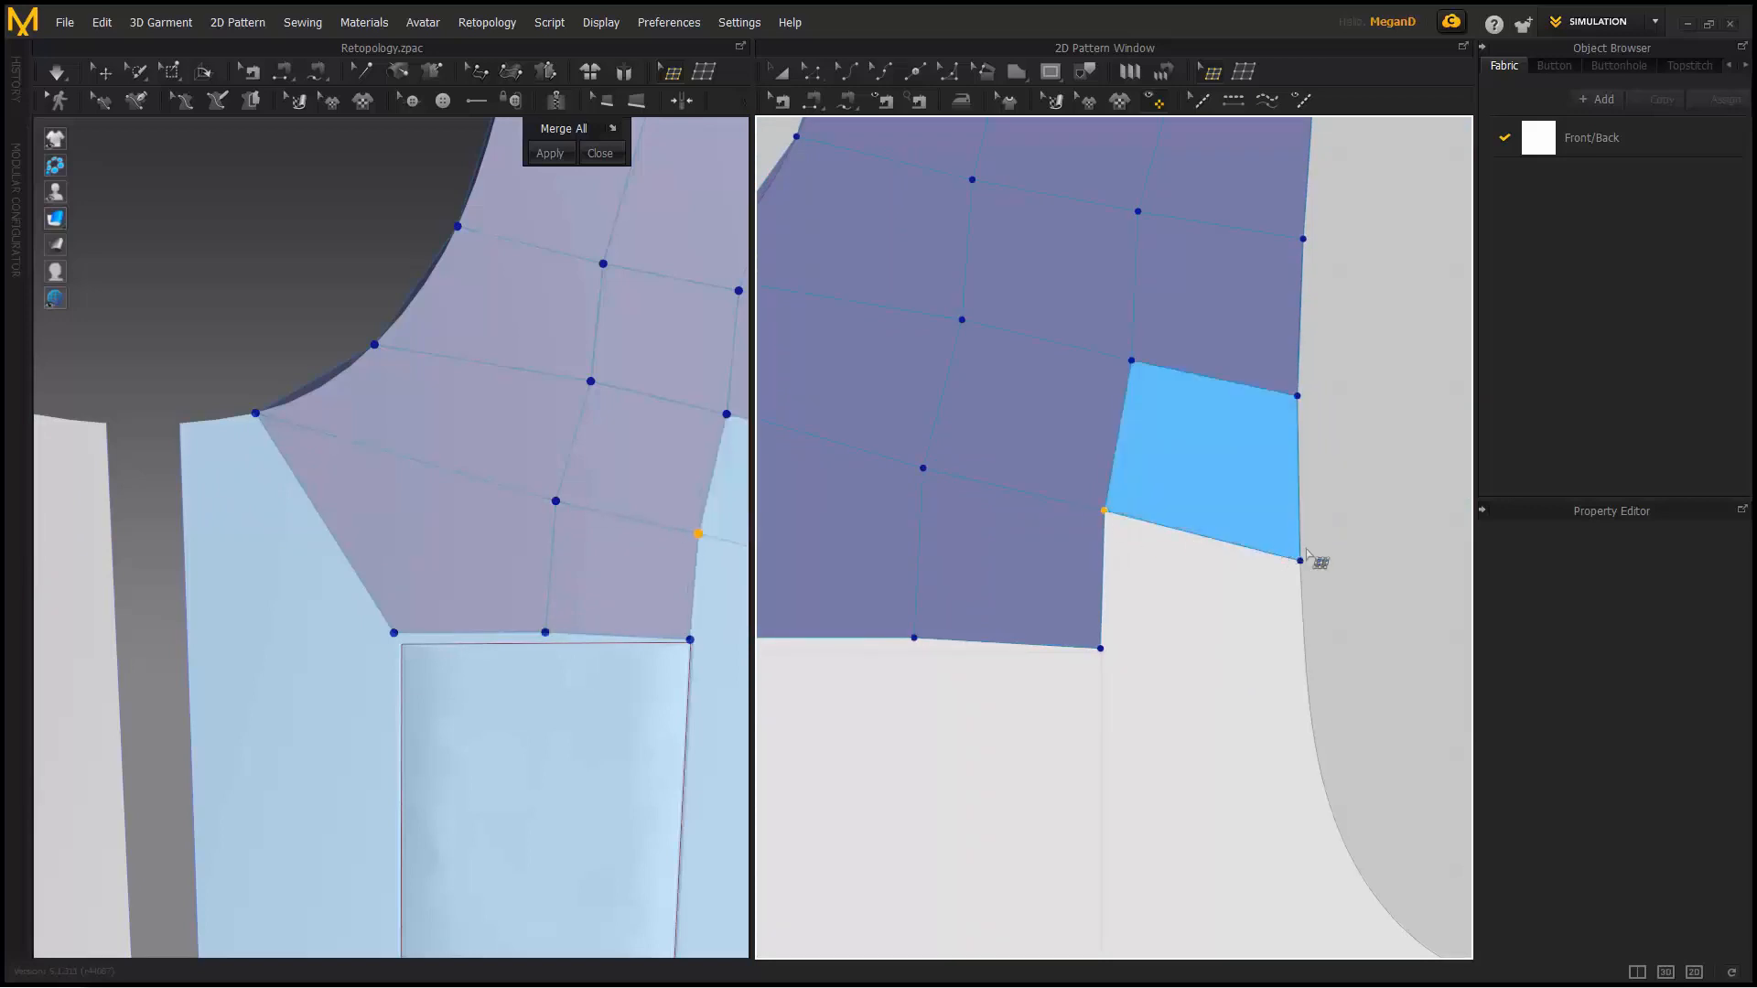
{"action": "scroll", "coordinate": [679, 553], "scroll_direction": "down", "scroll_amount": 2}
{"action": "middle_click_drag", "start_coordinate": [678, 553], "coordinate": [494, 519]}
{"action": "scroll", "coordinate": [650, 490], "scroll_direction": "down", "scroll_amount": 2}
- Orbit to view the pocket and leave retopology editing
{"action": "middle_click_drag", "start_coordinate": [650, 490], "coordinate": [689, 333]}
{"action": "right_click_drag", "start_coordinate": [424, 568], "coordinate": [540, 588]}
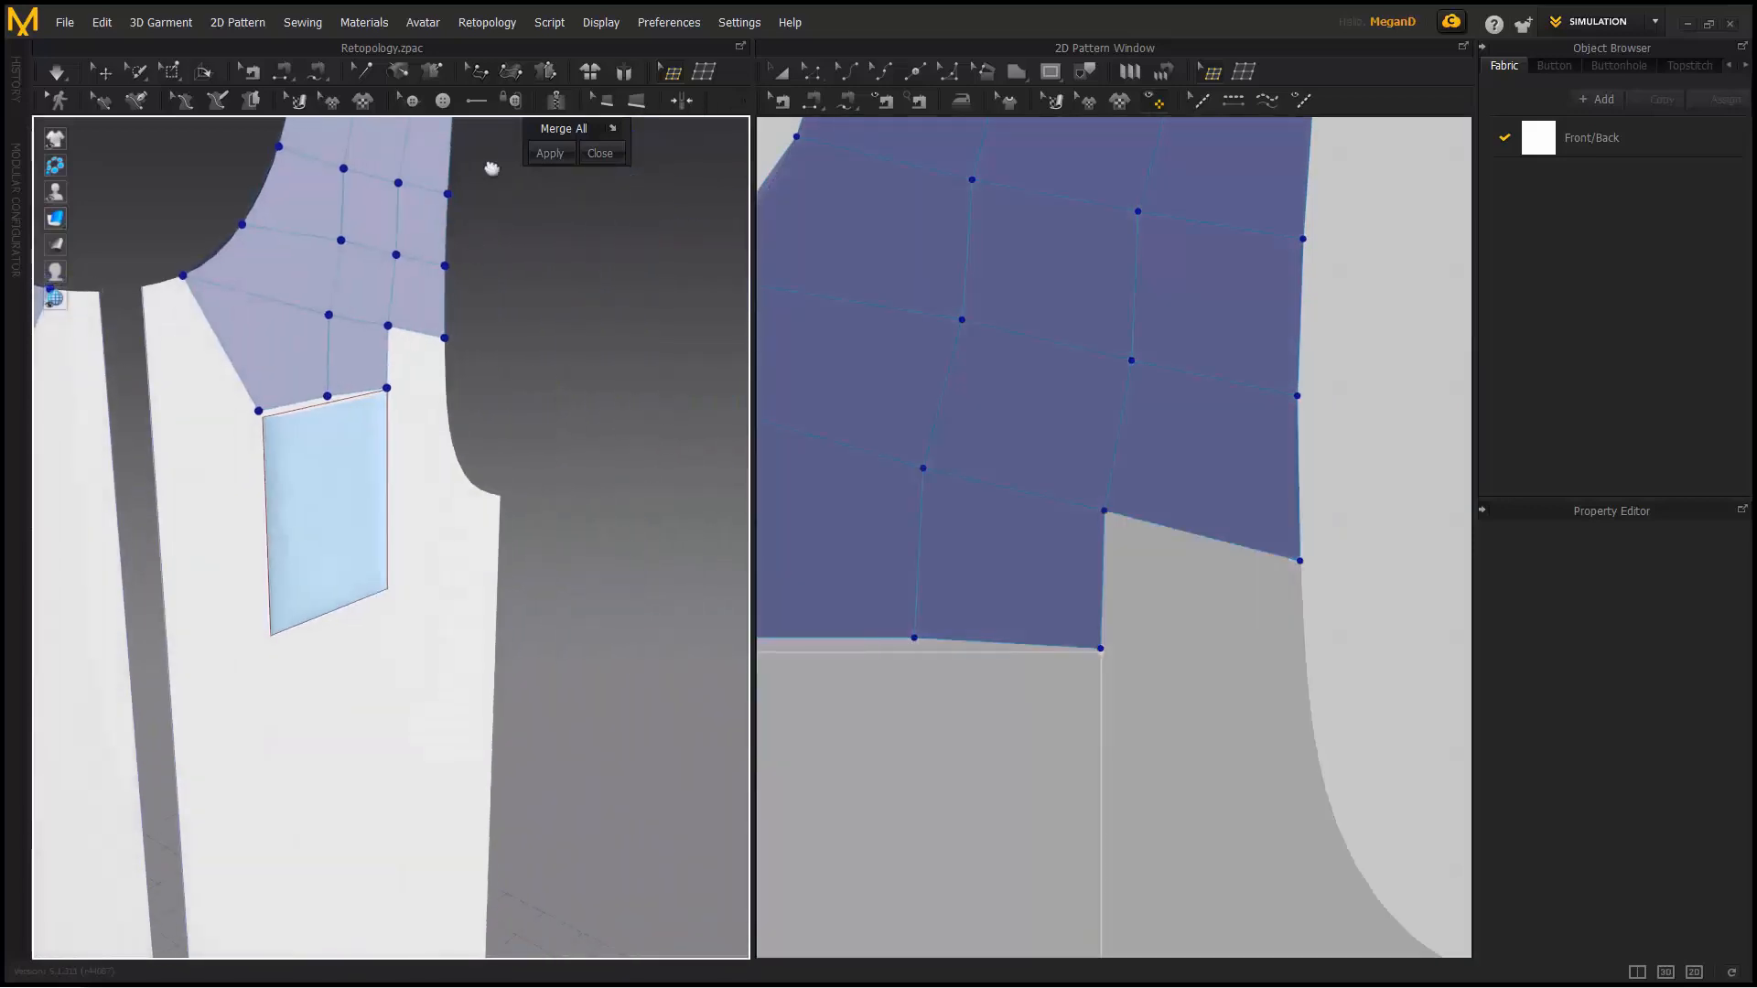
{"action": "left_click", "coordinate": [103, 71]}
- Select the pocket piece and return to retopology face drawing
{"action": "left_click", "coordinate": [325, 498]}
{"action": "right_click_drag", "start_coordinate": [404, 541], "coordinate": [307, 533]}
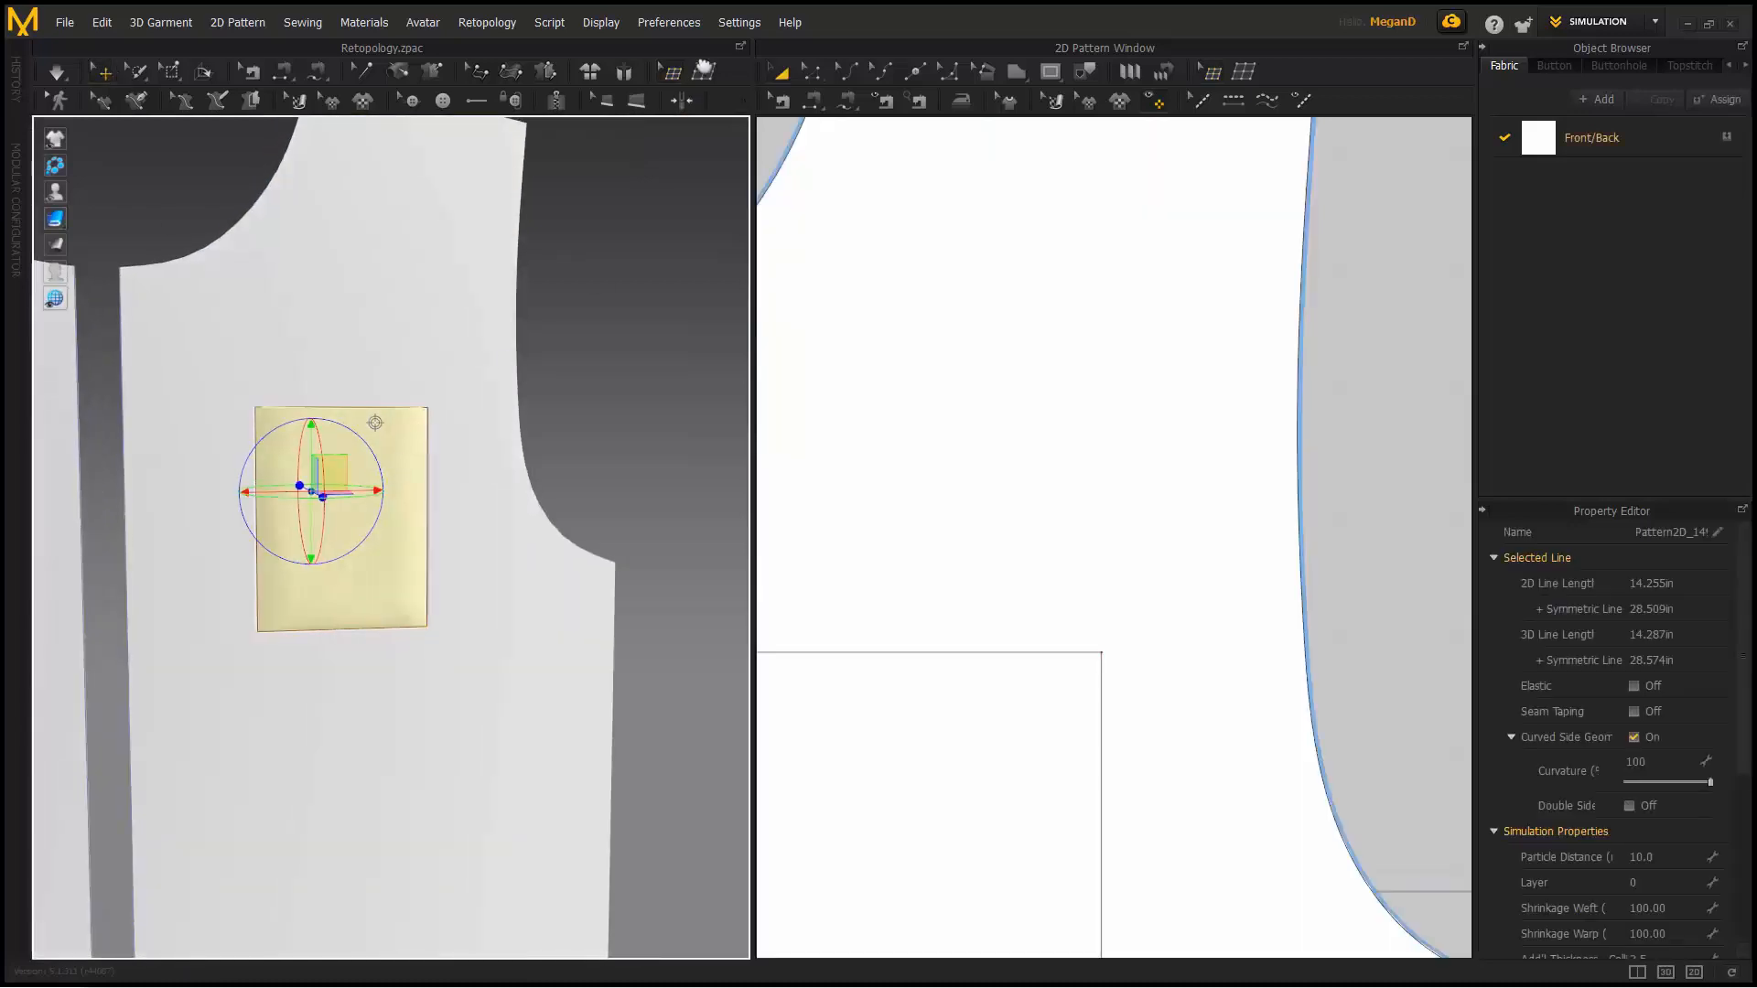
{"action": "left_click", "coordinate": [703, 72]}
{"action": "right_click_drag", "start_coordinate": [338, 435], "coordinate": [400, 460]}
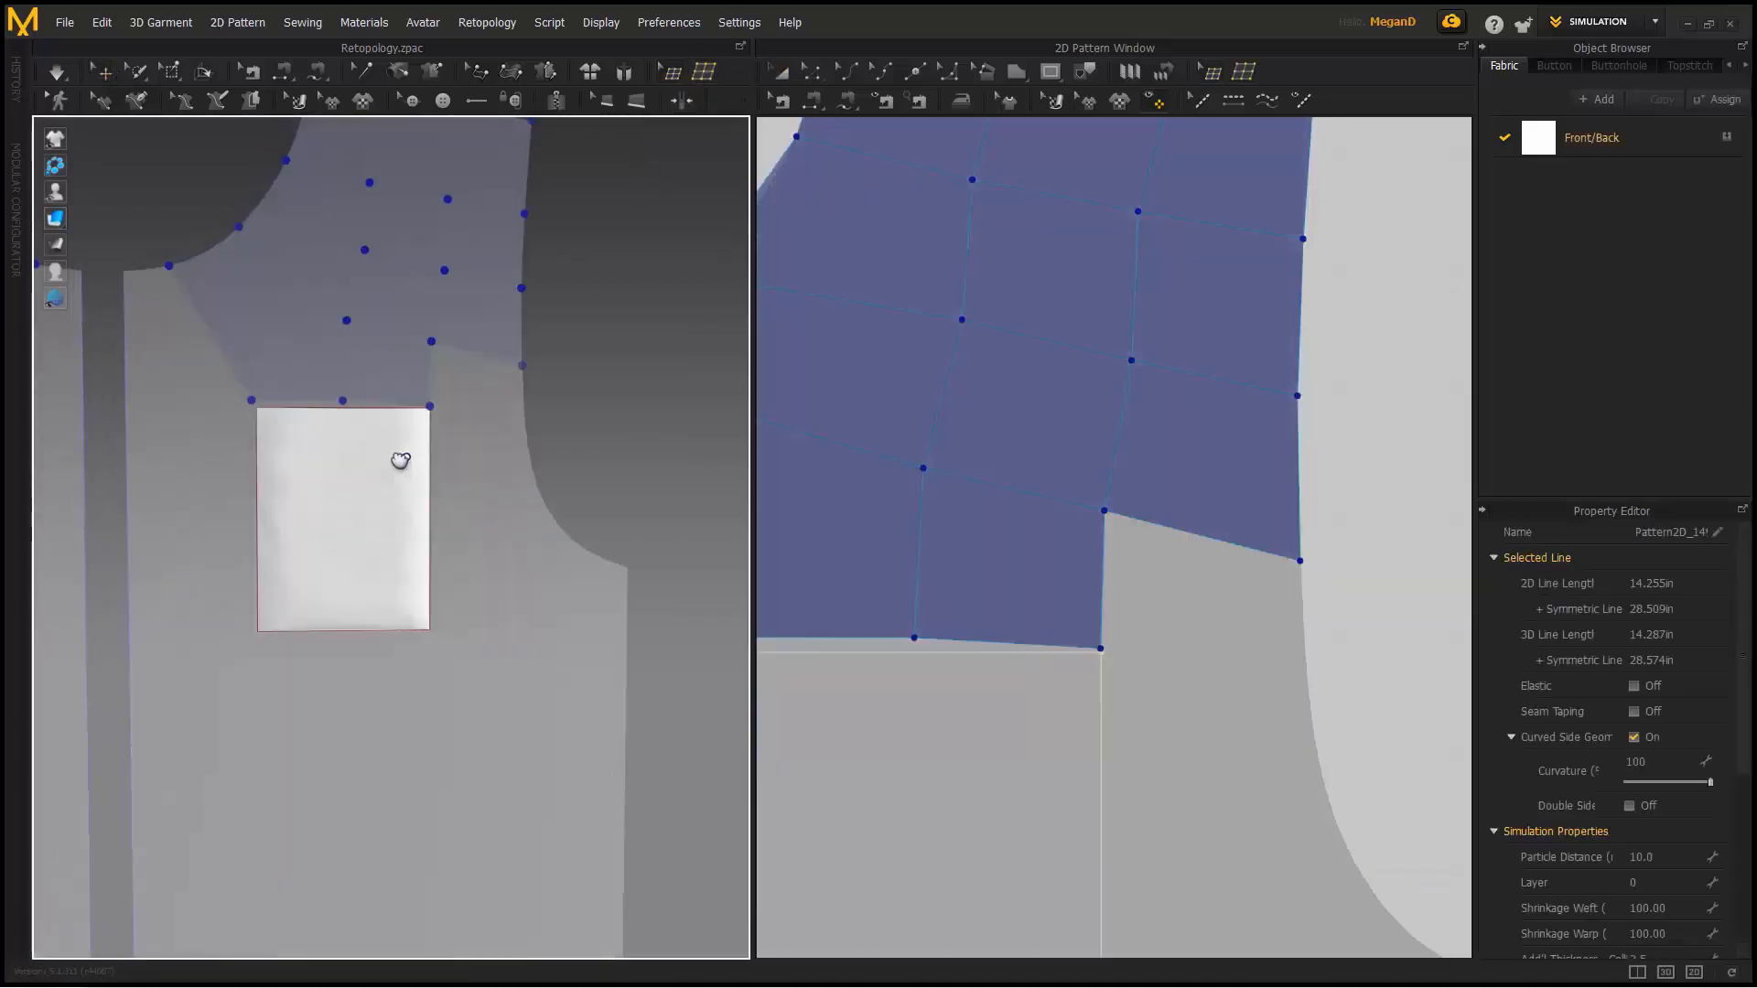
{"action": "right_click_drag", "start_coordinate": [345, 400], "coordinate": [334, 467]}
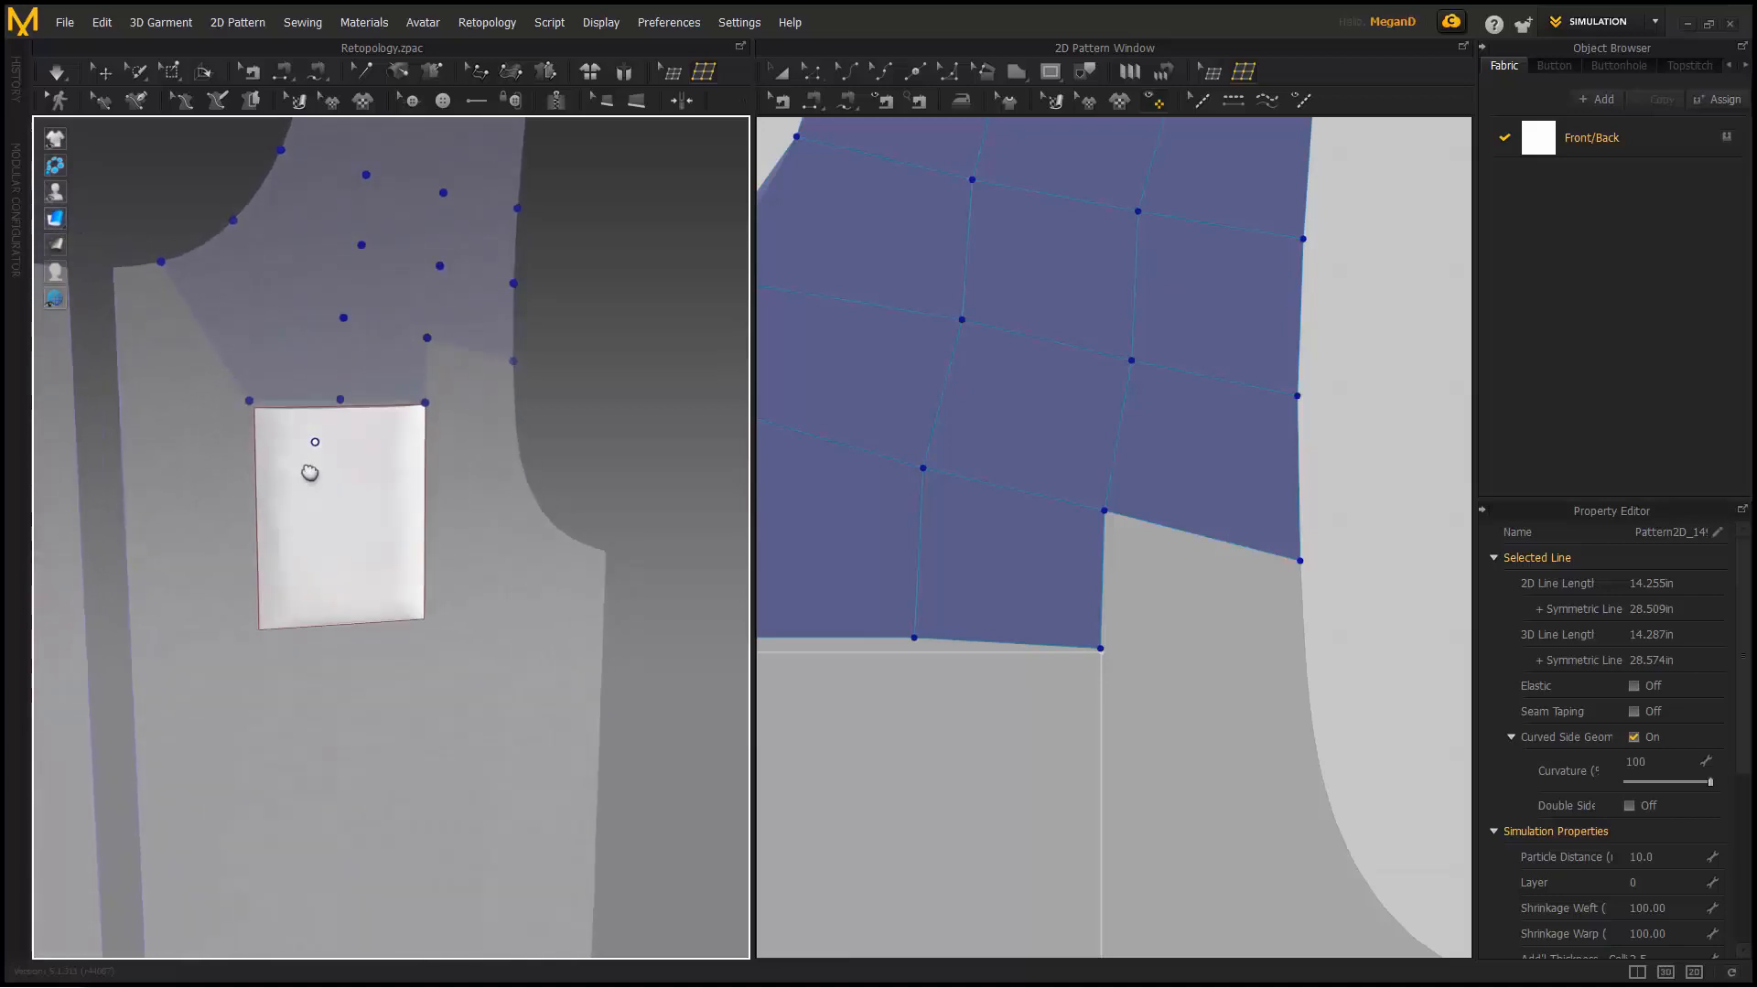
{"action": "left_click", "coordinate": [675, 76]}
{"action": "right_click_drag", "start_coordinate": [409, 519], "coordinate": [401, 399]}
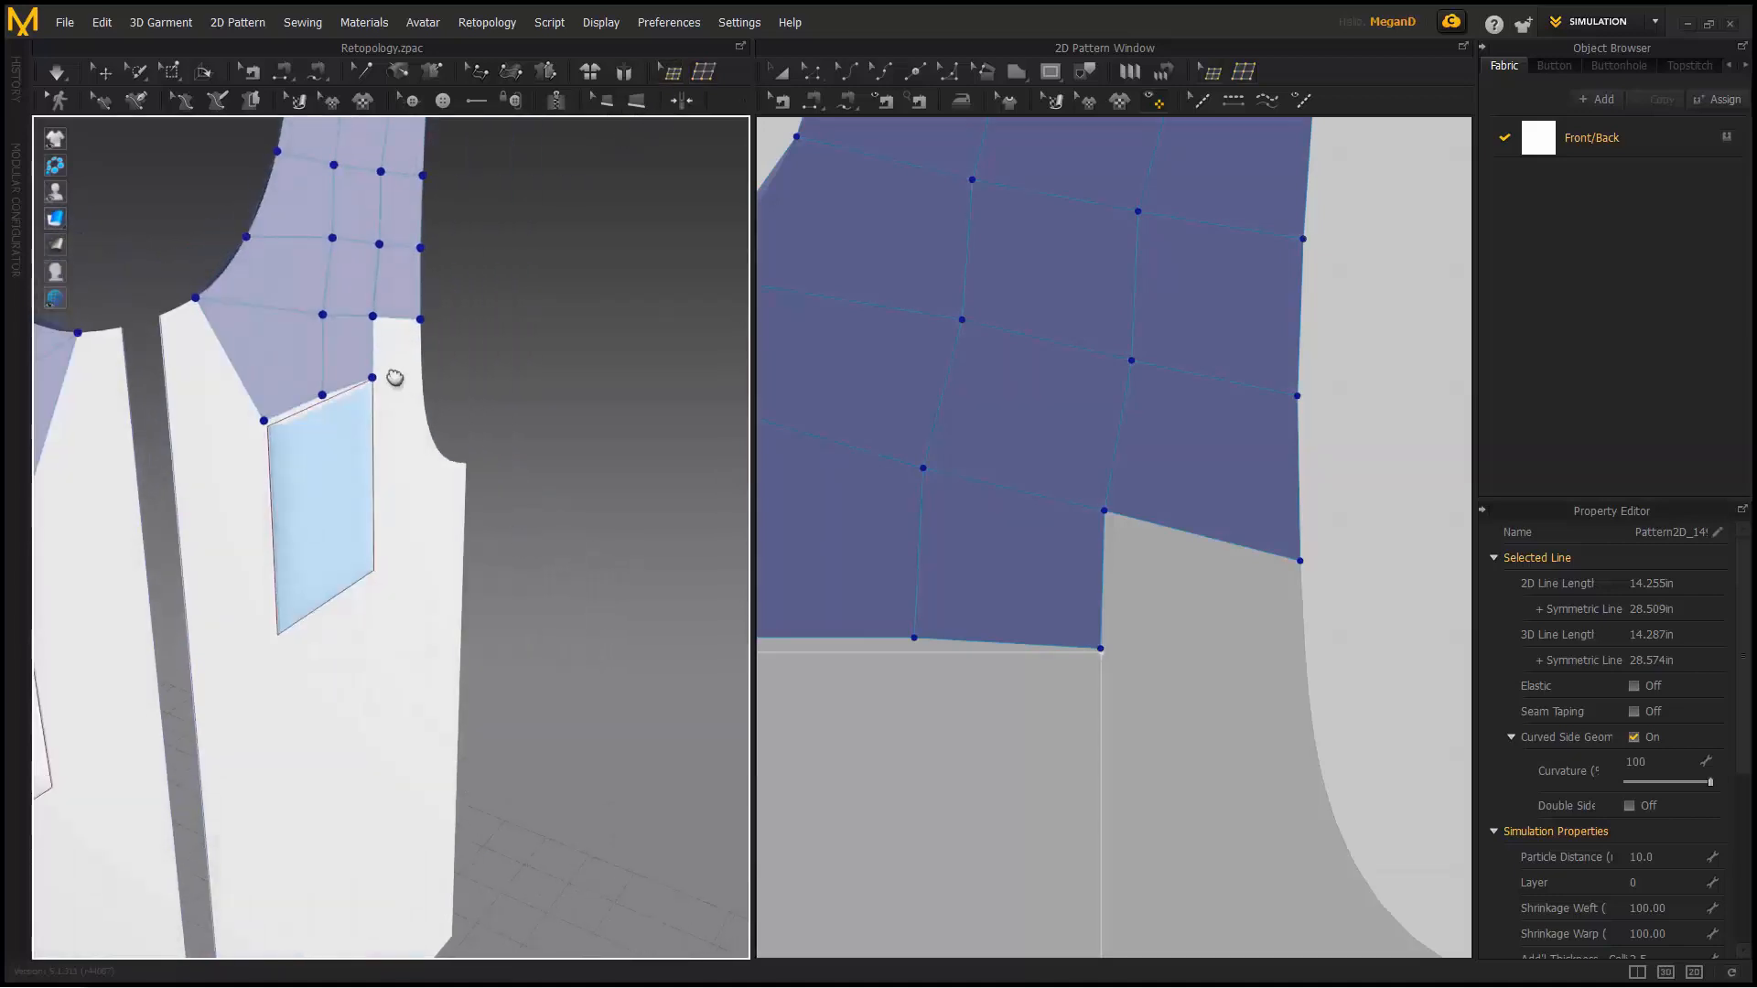
{"action": "left_click", "coordinate": [105, 75]}
{"action": "left_click", "coordinate": [353, 541]}
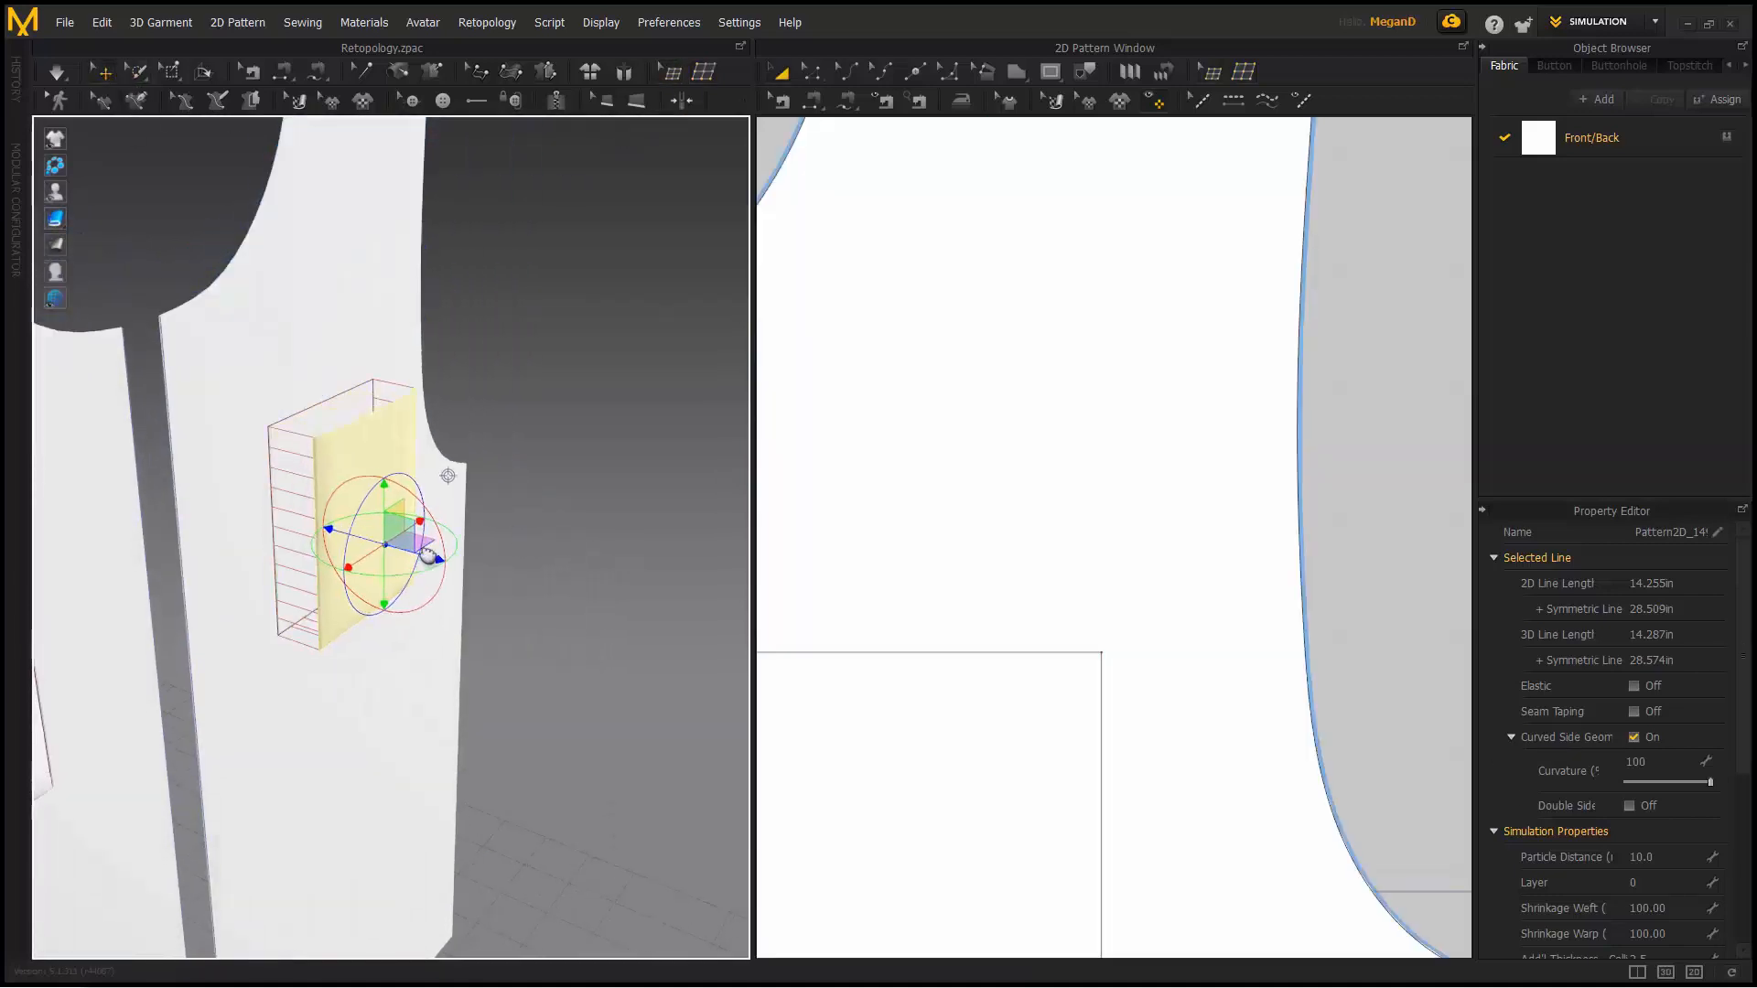
{"action": "left_click", "coordinate": [702, 71]}
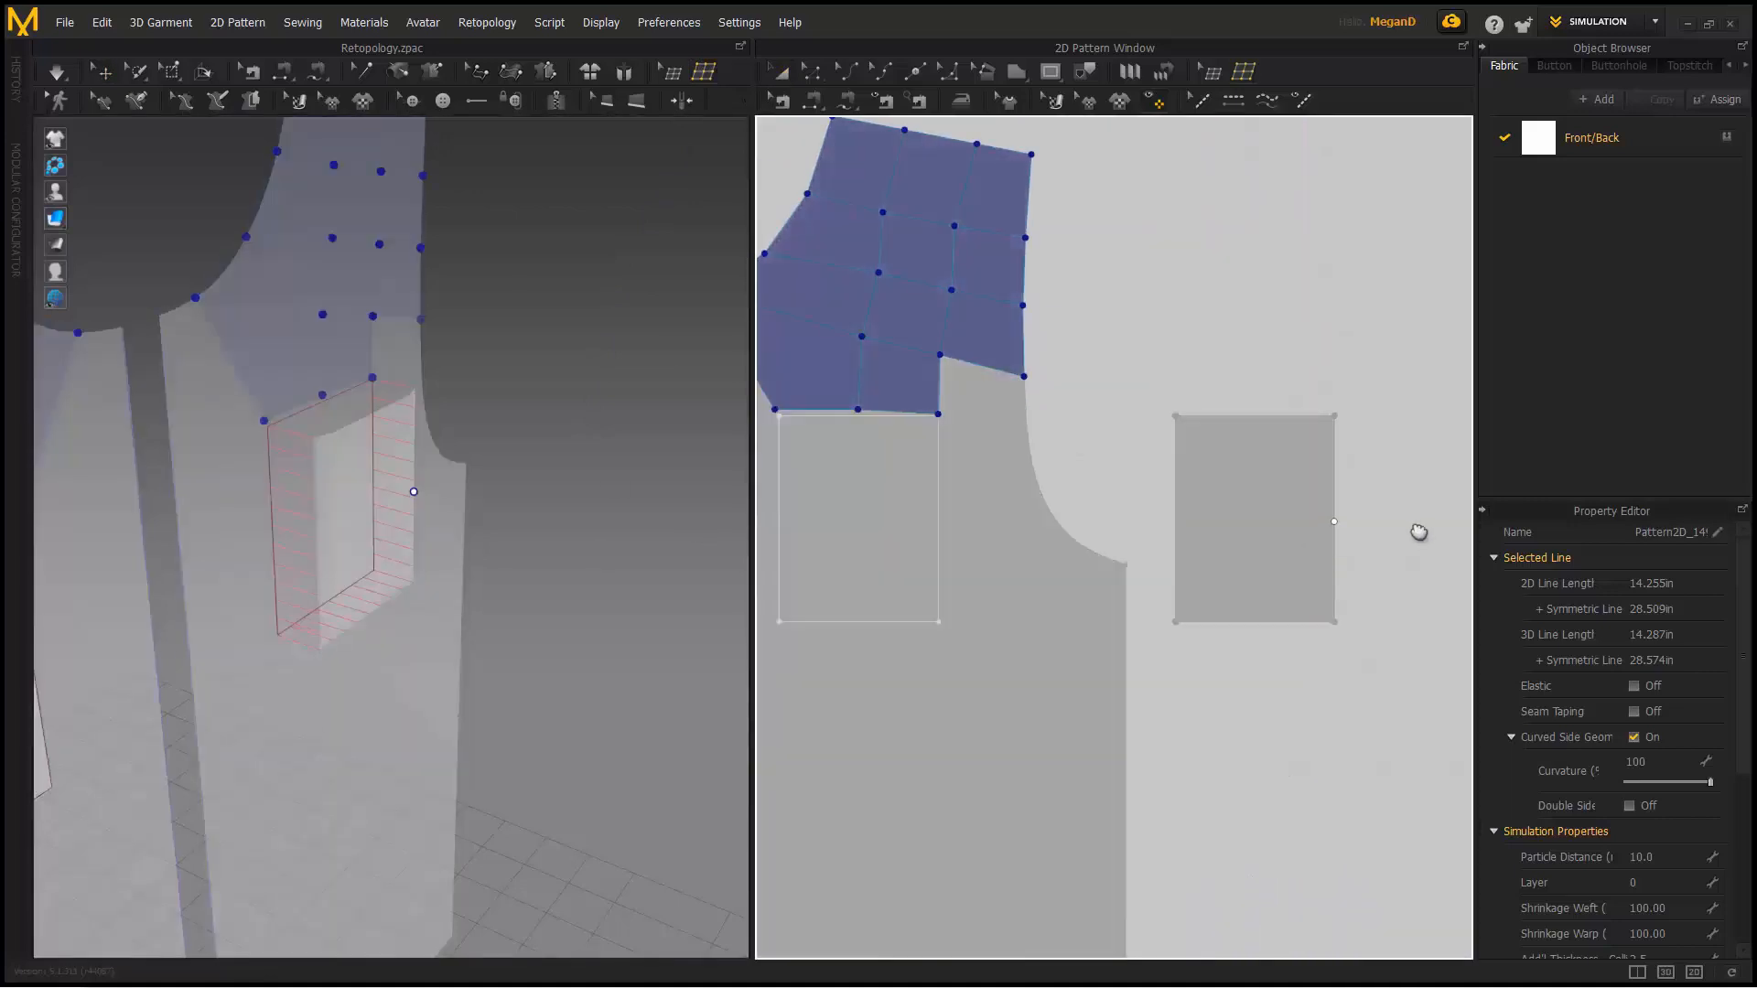
- Draw a four-corner retopology face covering the pocket
{"action": "left_click", "coordinate": [1177, 417]}
{"action": "left_click", "coordinate": [1334, 417]}
{"action": "left_click", "coordinate": [1334, 622]}
{"action": "left_click", "coordinate": [1176, 622]}
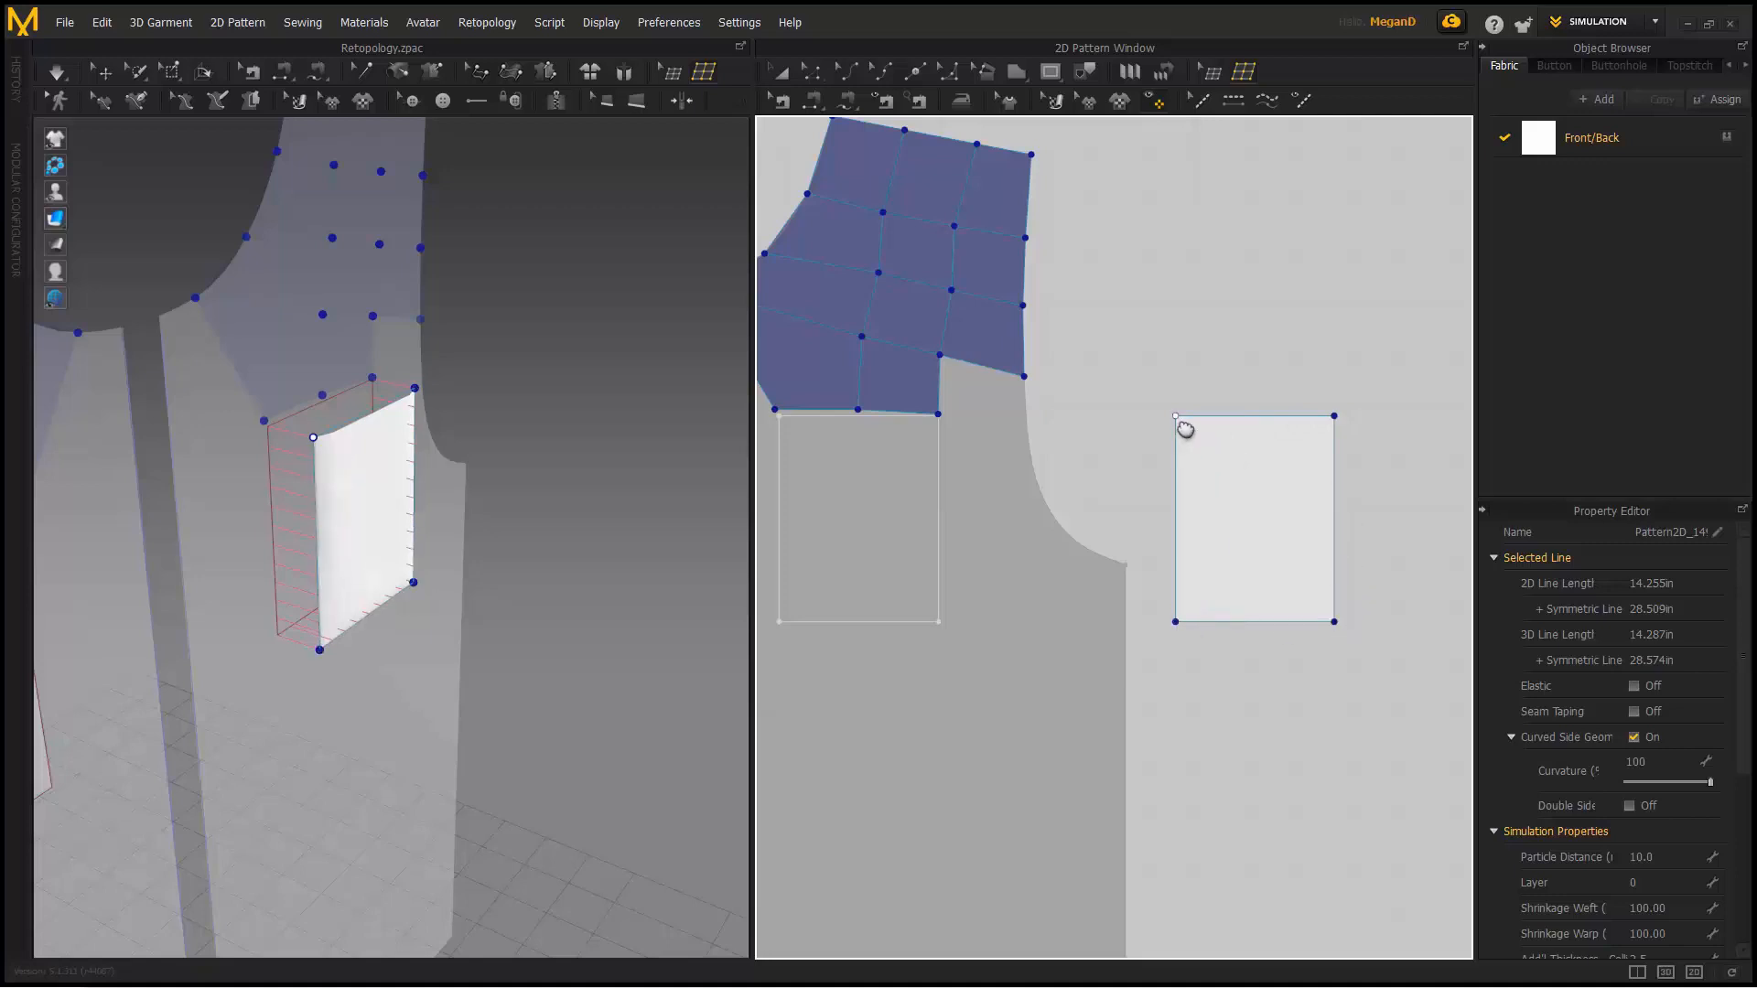
{"action": "left_click", "coordinate": [1175, 416]}
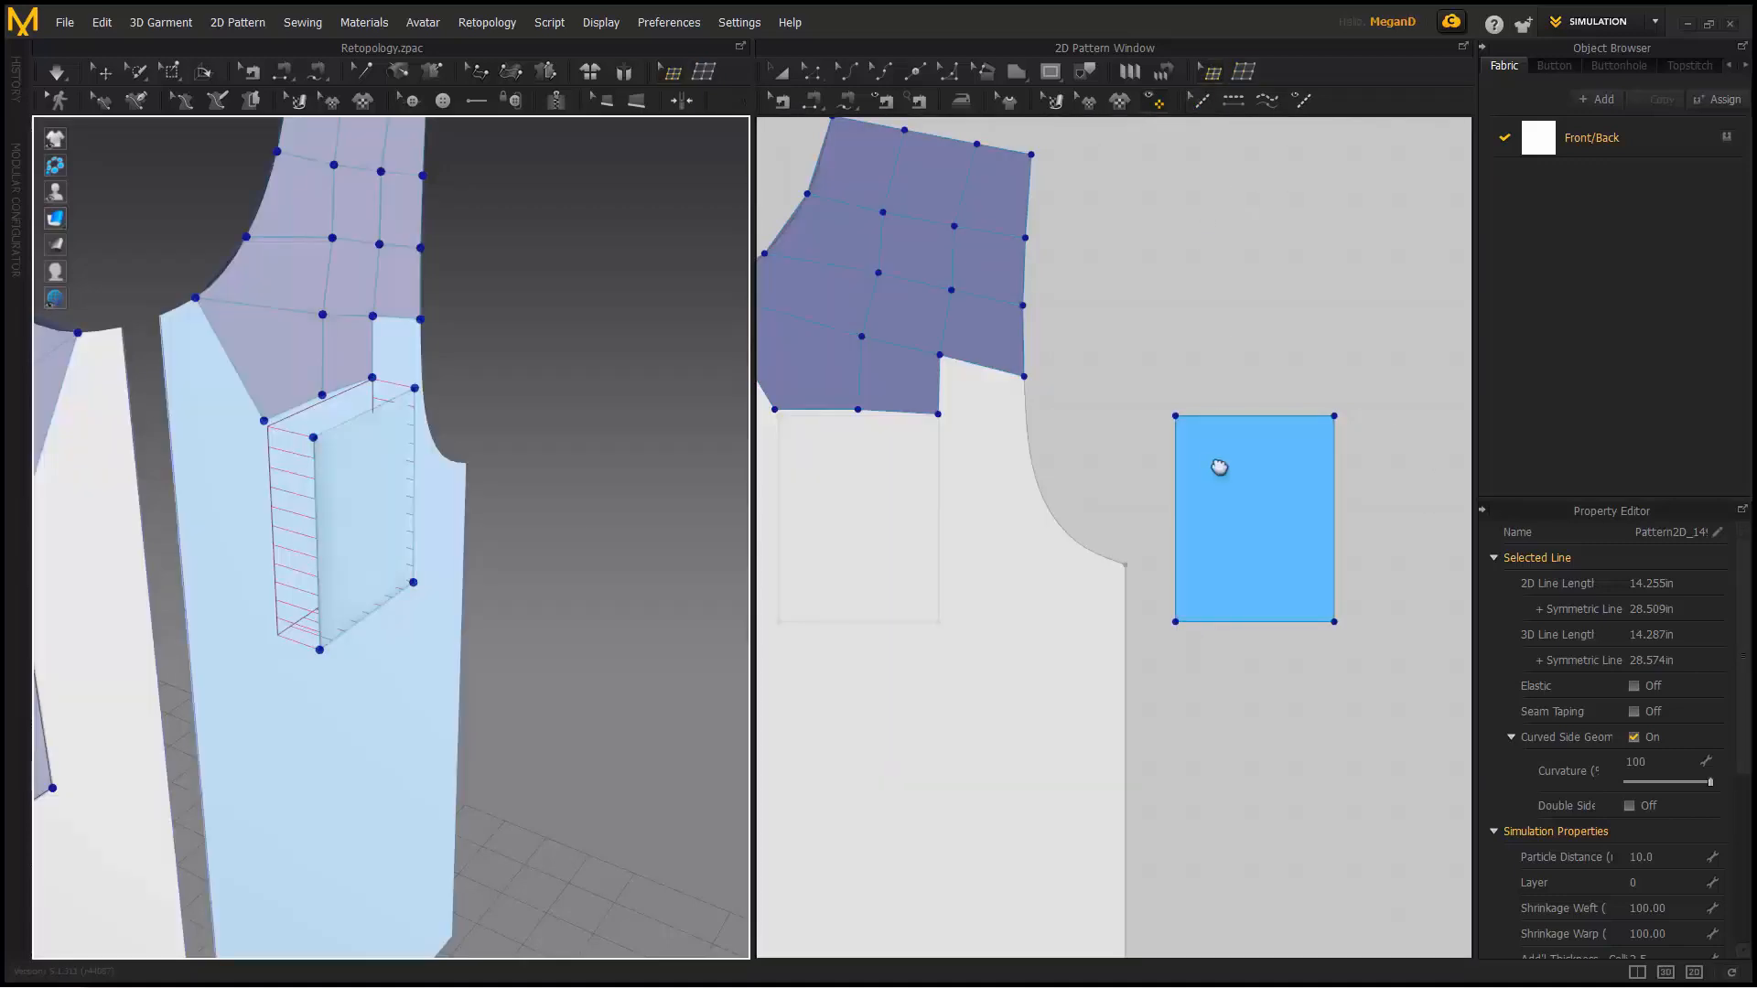
- Subdivide the small side rectangle into a 2x2 grid
{"action": "right_click", "coordinate": [1220, 467]}
{"action": "left_click", "coordinate": [1283, 526]}
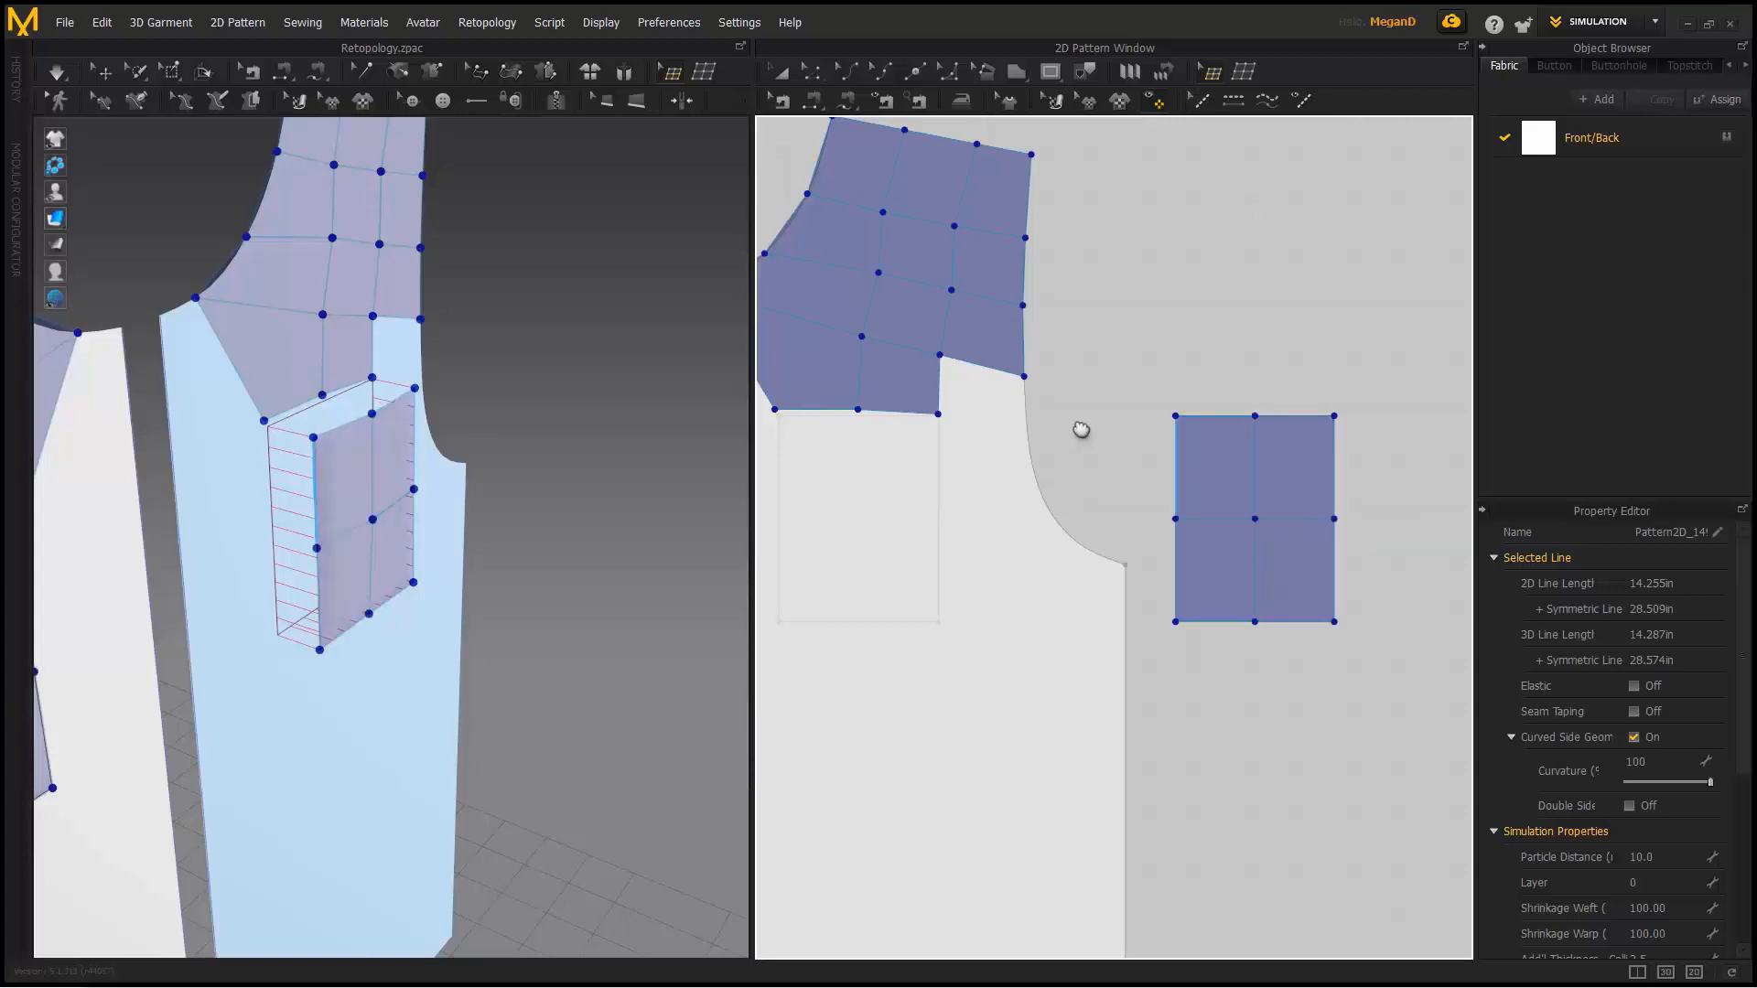
{"action": "scroll", "coordinate": [1144, 438], "scroll_direction": "down", "scroll_amount": 2}
{"action": "scroll", "coordinate": [1067, 443], "scroll_direction": "up", "scroll_amount": 3}
{"action": "middle_click_drag", "start_coordinate": [1067, 443], "coordinate": [1286, 417]}
{"action": "scroll", "coordinate": [1285, 418], "scroll_direction": "up", "scroll_amount": 2}
- Start a new patch below the shoulder grid and place its first corner
{"action": "left_click", "coordinate": [1244, 72]}
{"action": "middle_click_drag", "start_coordinate": [1040, 290], "coordinate": [1272, 207]}
{"action": "scroll", "coordinate": [1272, 207], "scroll_direction": "up", "scroll_amount": 3}
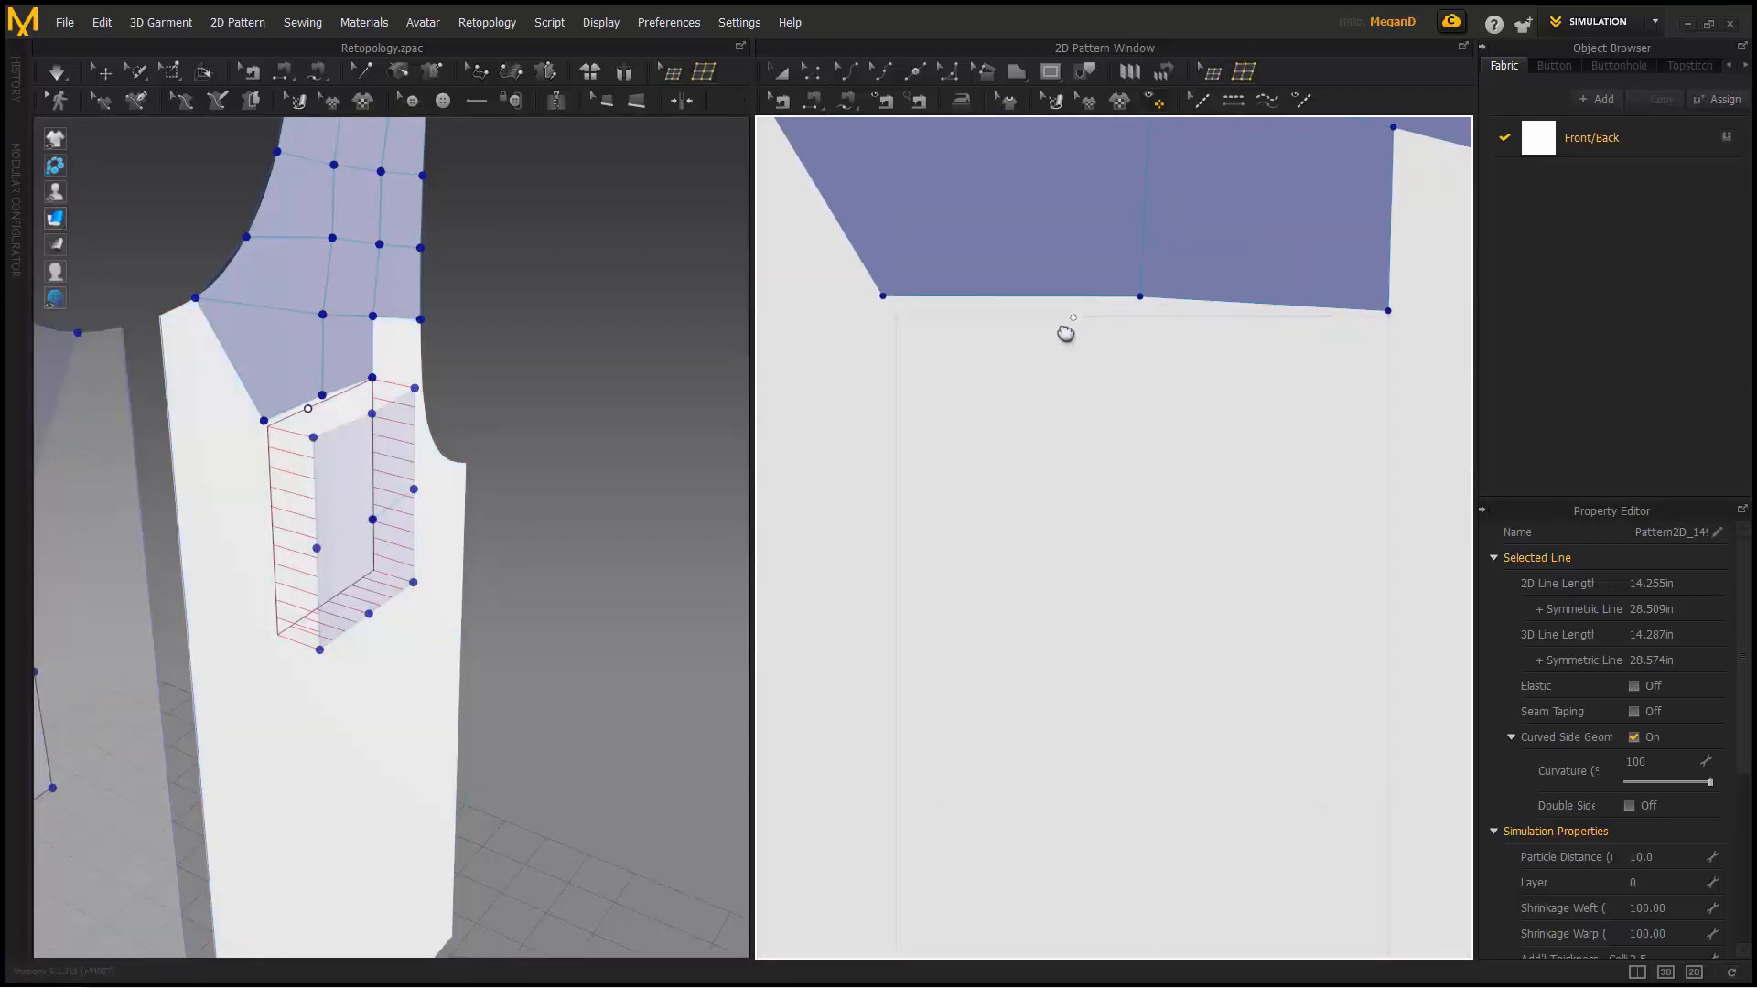
{"action": "scroll", "coordinate": [901, 318], "scroll_direction": "up", "scroll_amount": 3}
{"action": "left_click", "coordinate": [890, 312]}
{"action": "middle_click_drag", "start_coordinate": [1017, 335], "coordinate": [804, 328]}
{"action": "middle_click_drag", "start_coordinate": [1116, 361], "coordinate": [759, 333]}
{"action": "middle_click_drag", "start_coordinate": [1291, 382], "coordinate": [1036, 367]}
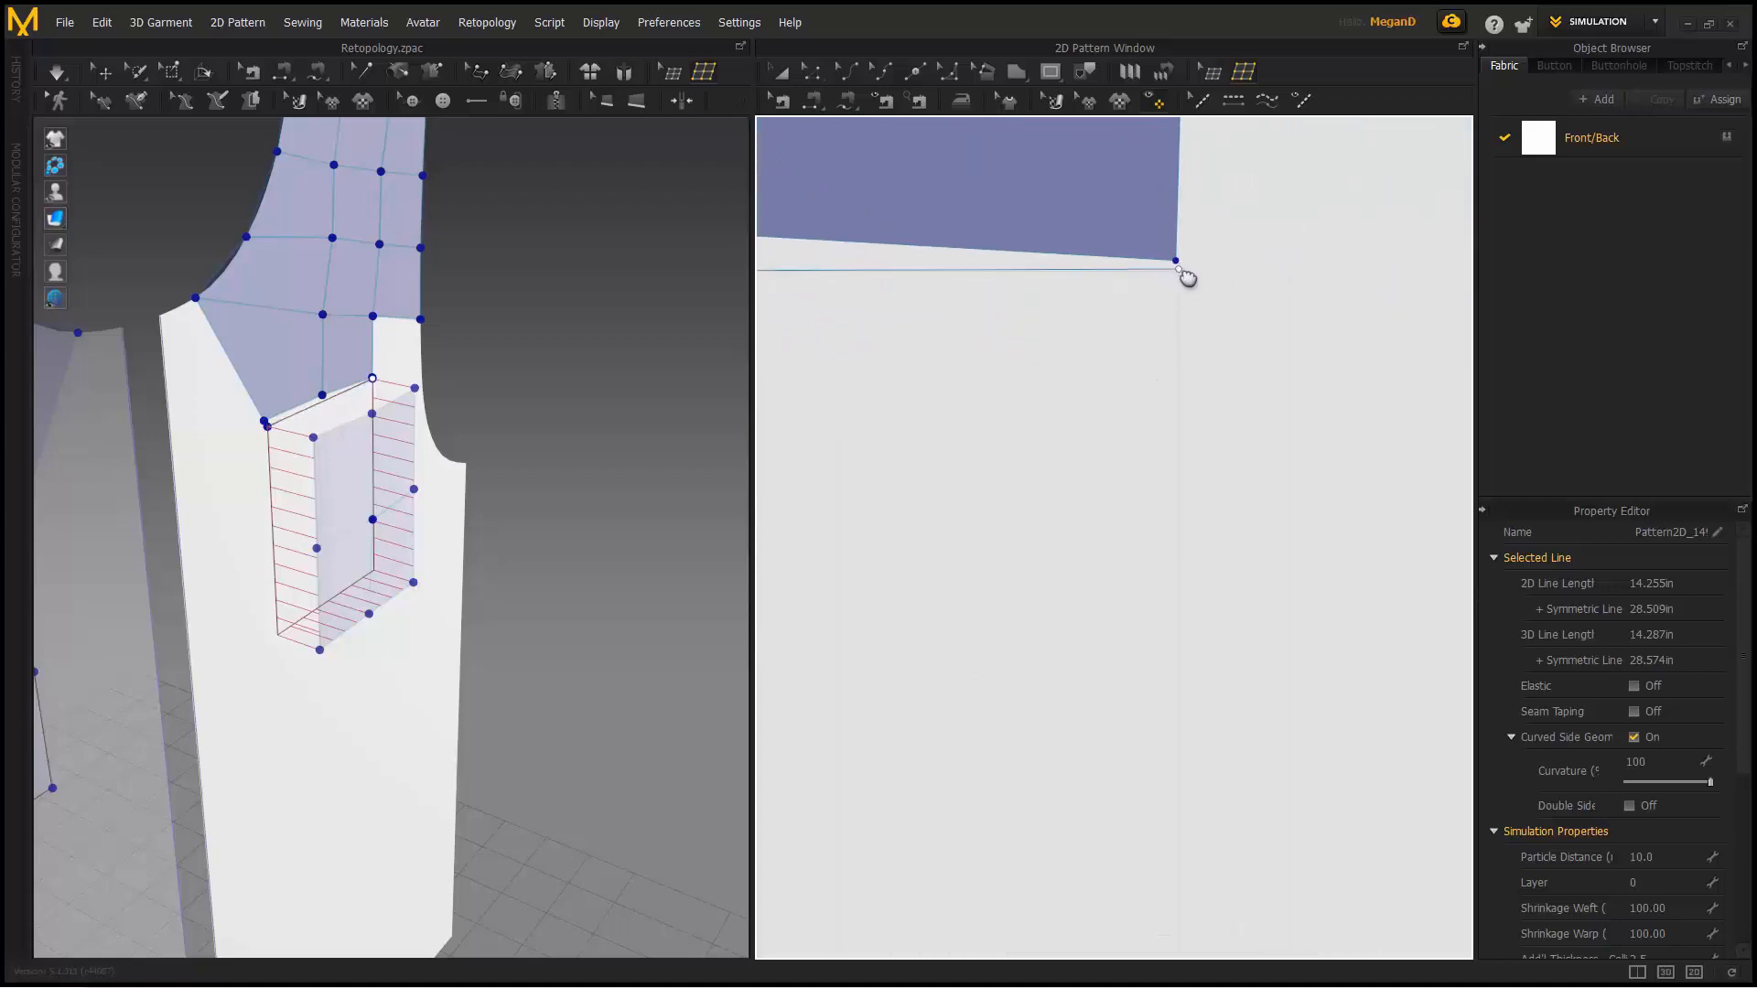
- Place the remaining corners and close the new patch outline
{"action": "left_click", "coordinate": [1180, 272]}
{"action": "middle_click_drag", "start_coordinate": [1193, 392], "coordinate": [1216, 221]}
{"action": "scroll", "coordinate": [1217, 311], "scroll_direction": "down", "scroll_amount": 5}
{"action": "middle_click_drag", "start_coordinate": [1208, 520], "coordinate": [1237, 335]}
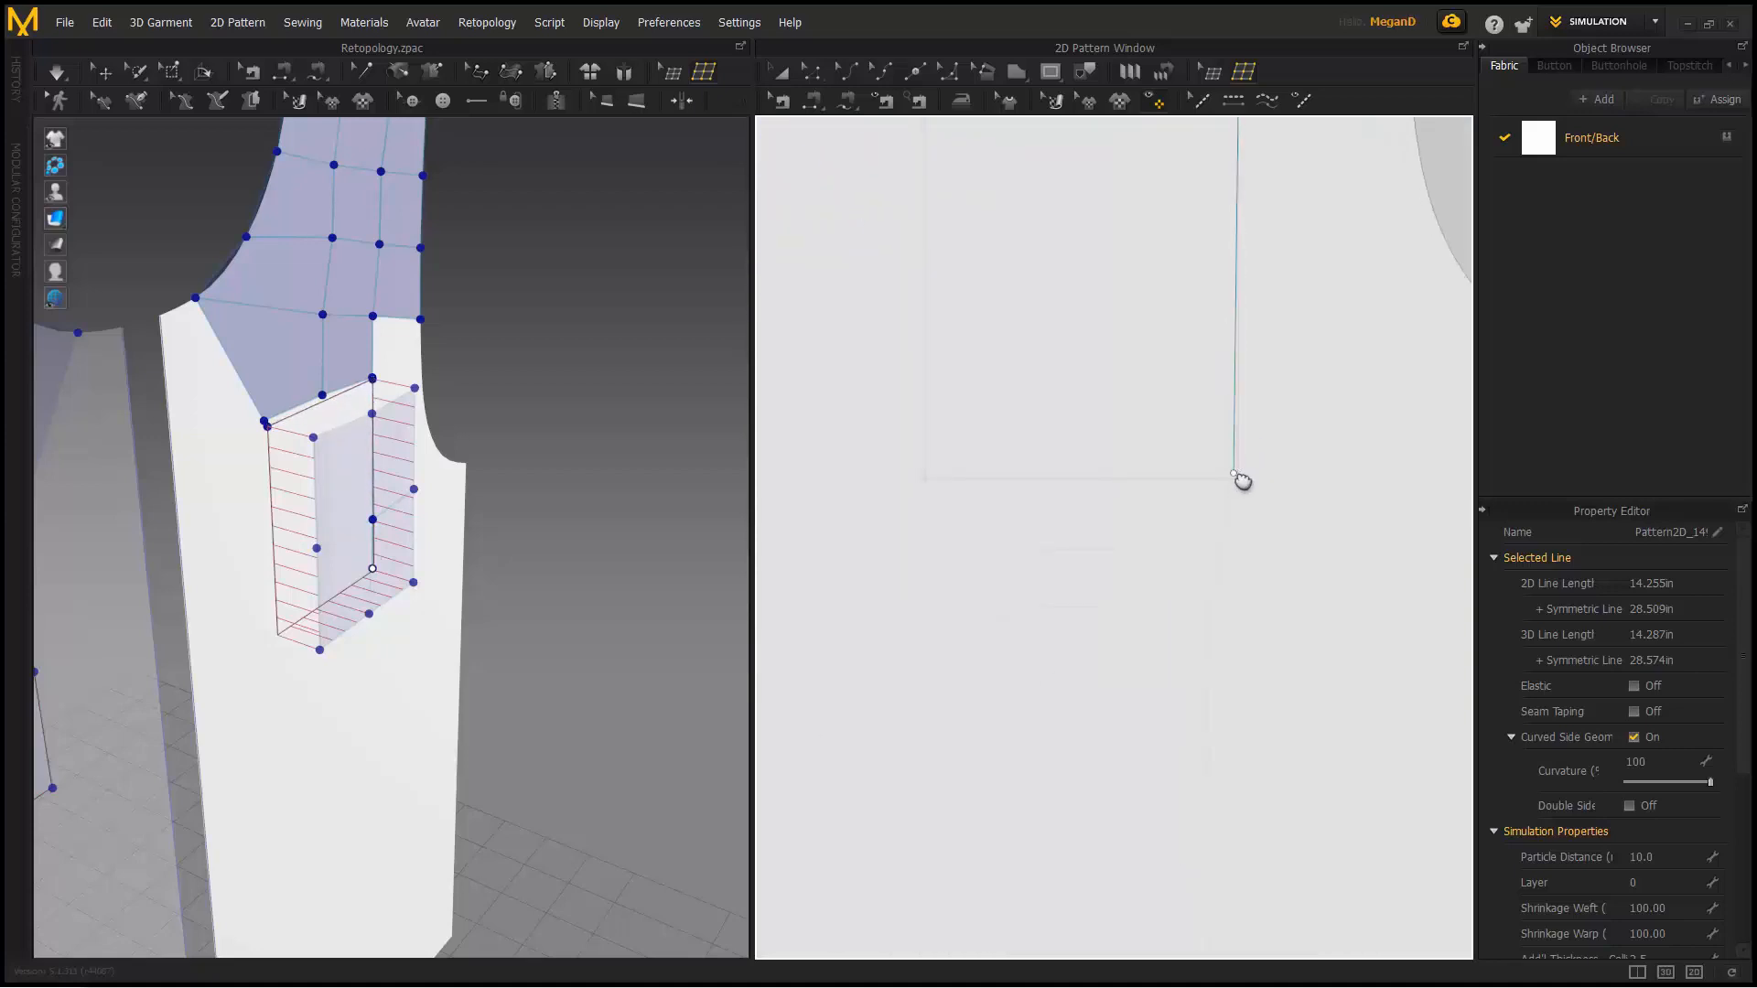
{"action": "scroll", "coordinate": [1248, 486], "scroll_direction": "up", "scroll_amount": 2}
{"action": "left_click", "coordinate": [1242, 482]}
{"action": "left_click", "coordinate": [1027, 517]}
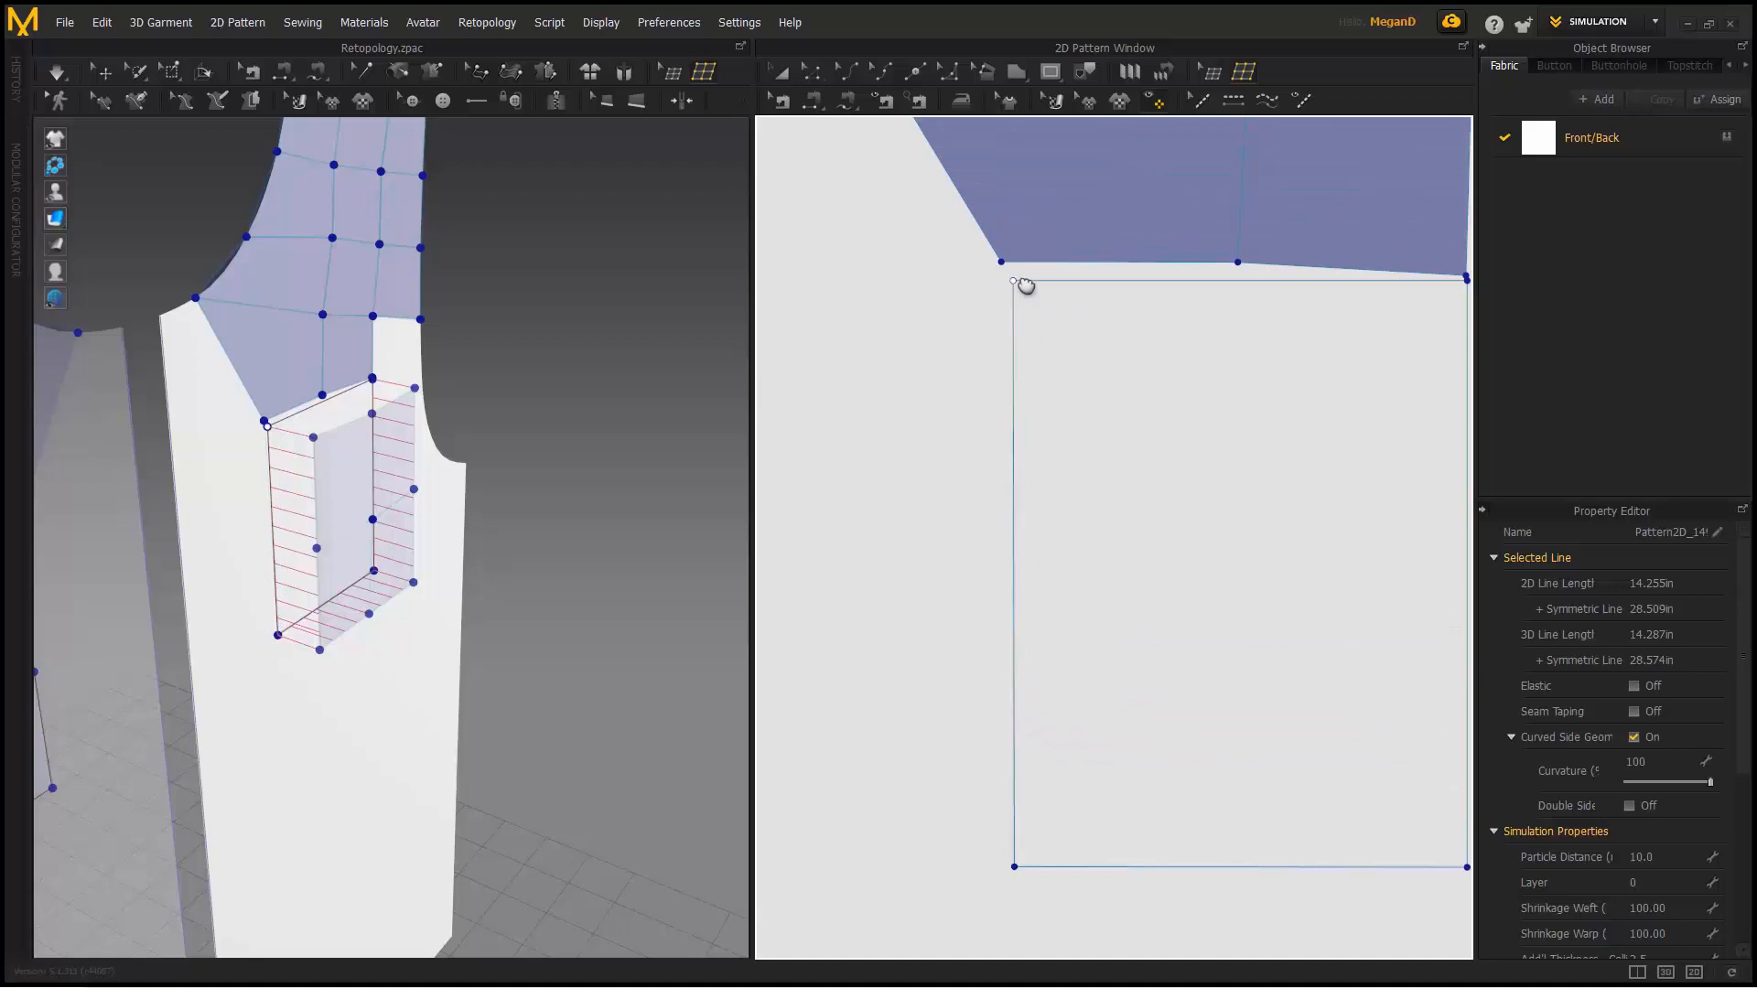
{"action": "left_click", "coordinate": [1014, 281]}
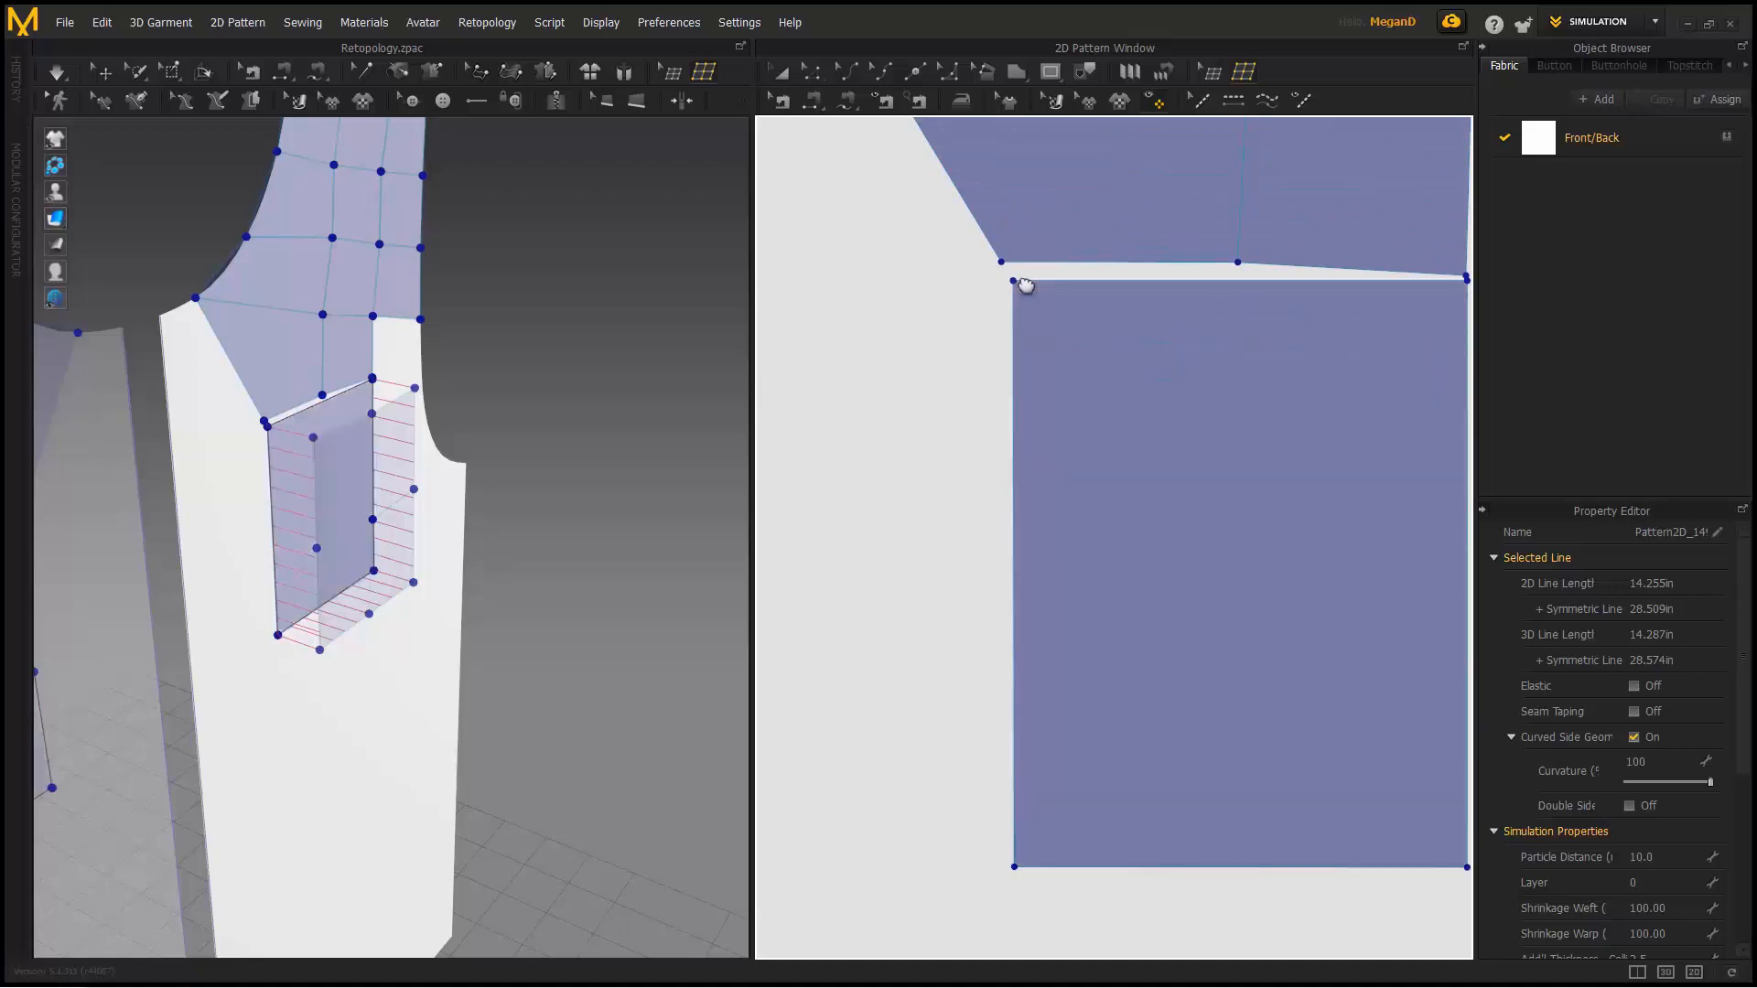
- Split the new patch vertically and horizontally into a 2x2 grid
{"action": "right_click_drag", "start_coordinate": [586, 380], "coordinate": [458, 326]}
{"action": "middle_click_drag", "start_coordinate": [790, 389], "coordinate": [691, 362]}
{"action": "left_click", "coordinate": [1214, 76]}
{"action": "left_click", "coordinate": [1242, 78]}
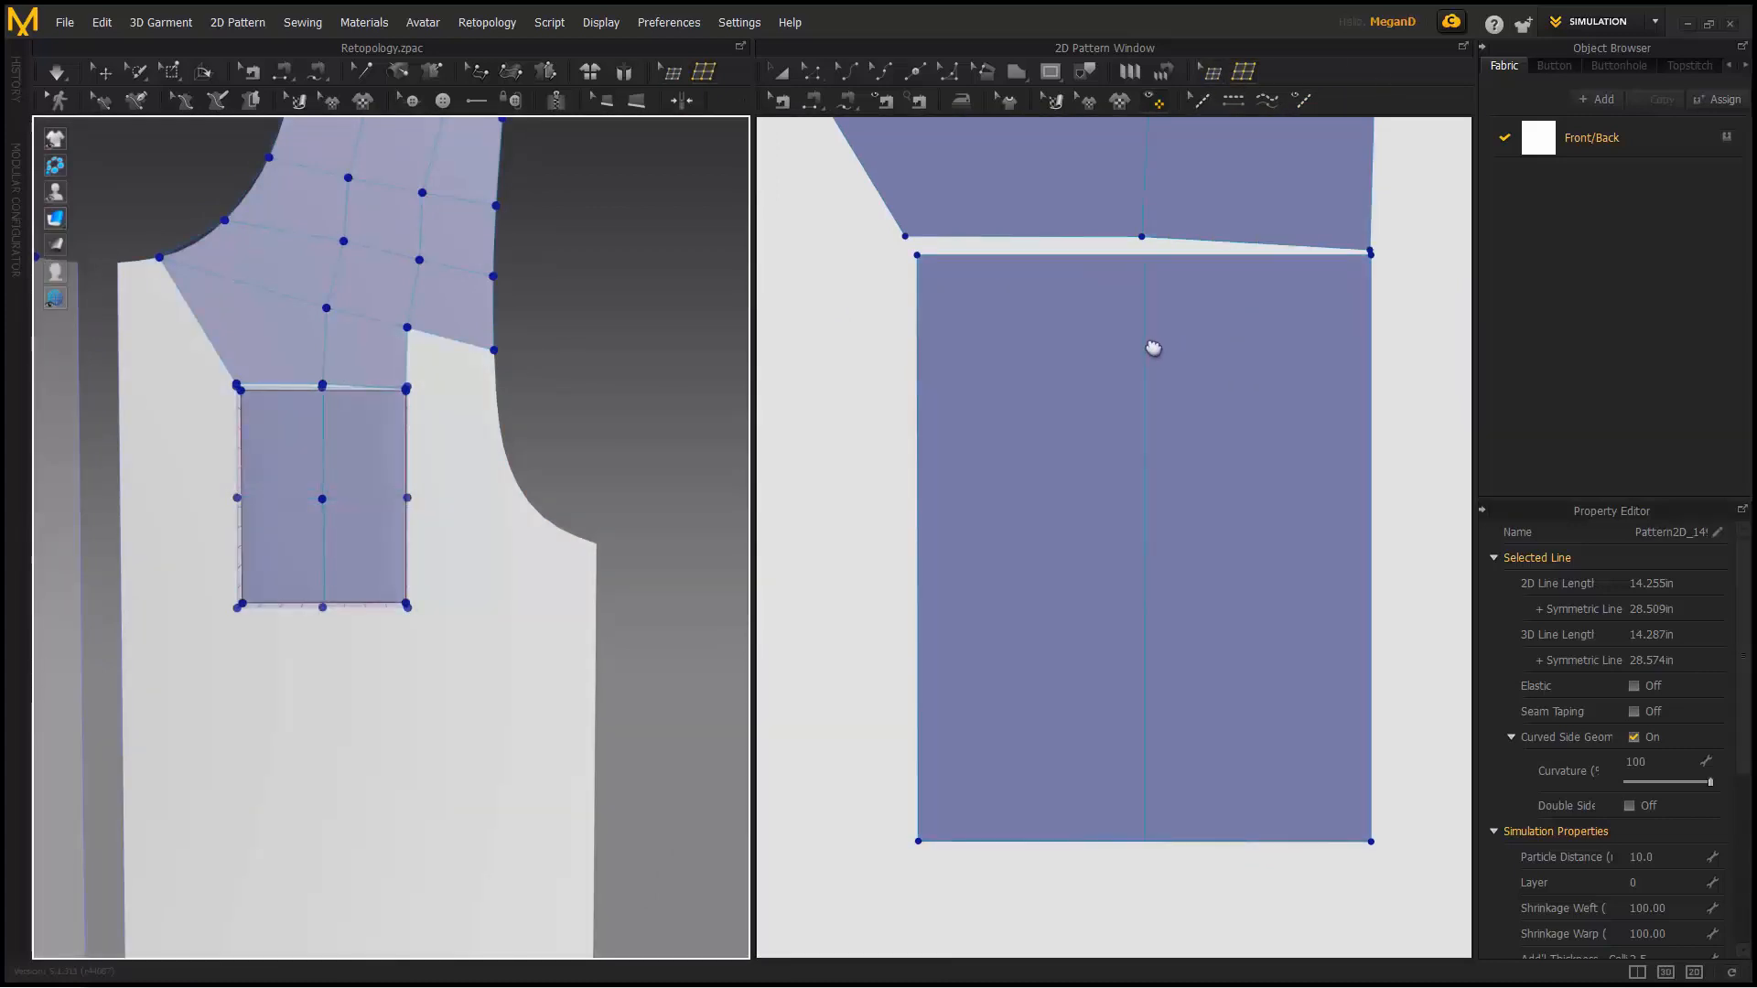
{"action": "left_click", "coordinate": [1152, 348]}
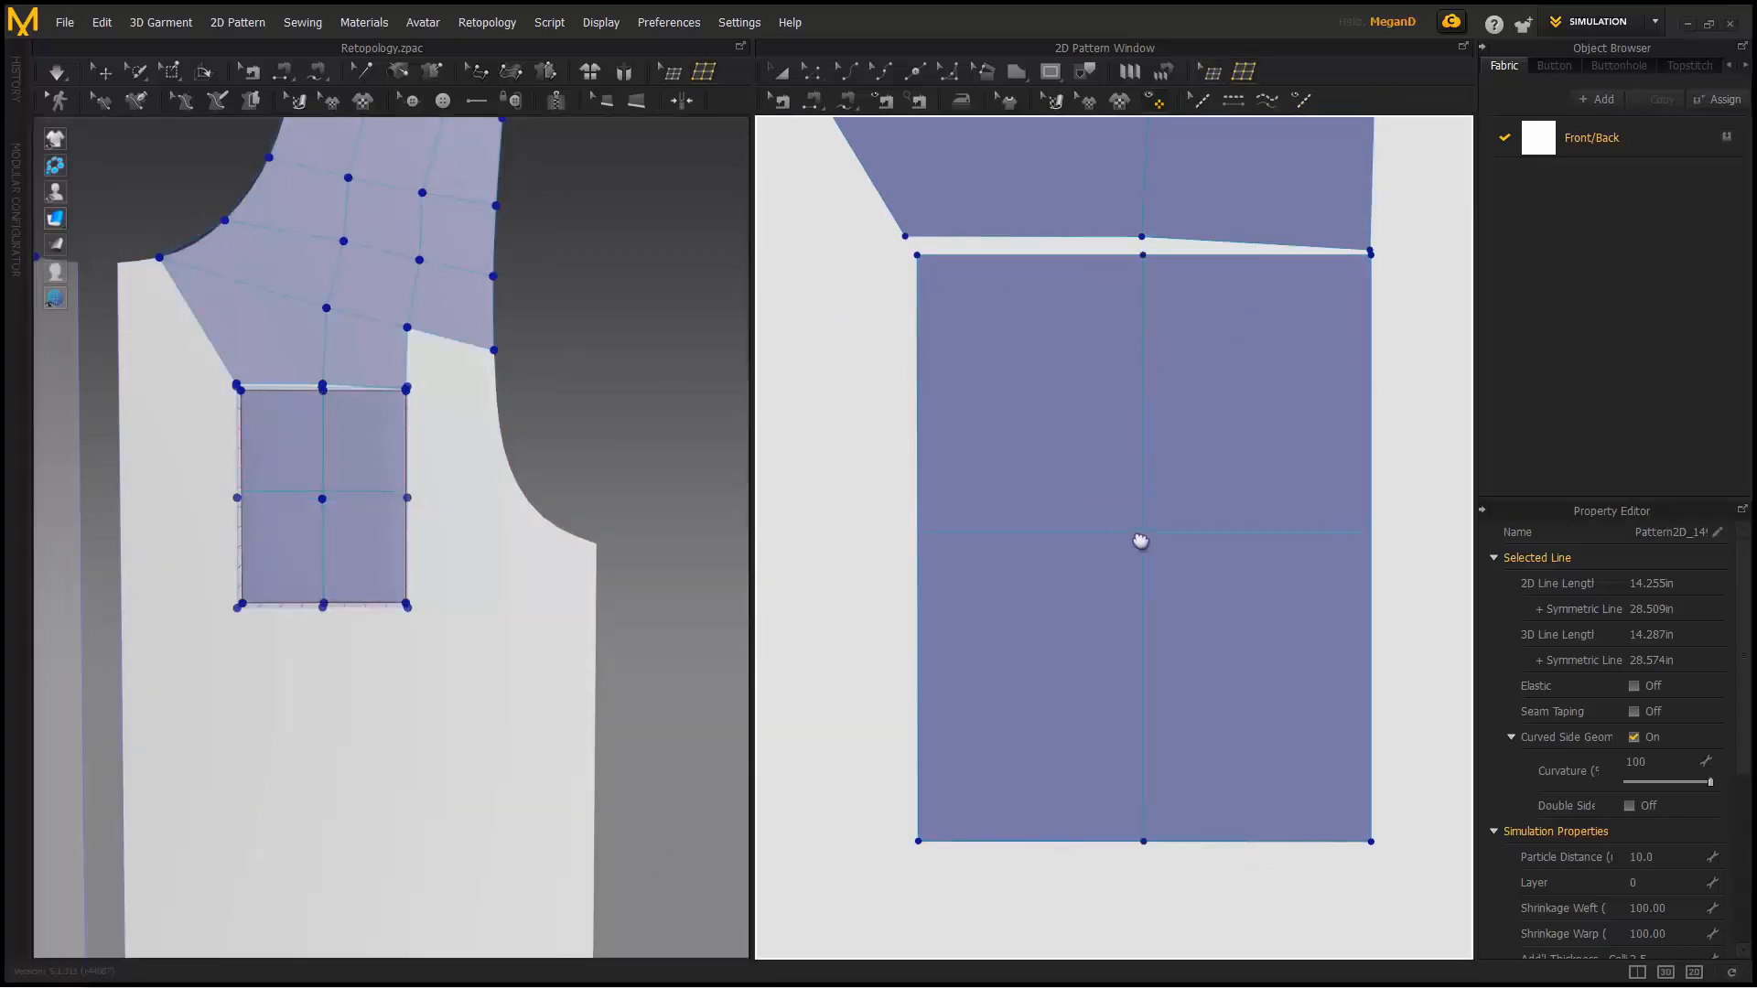
{"action": "scroll", "coordinate": [329, 459], "scroll_direction": "up", "scroll_amount": 3}
{"action": "middle_click_drag", "start_coordinate": [330, 459], "coordinate": [402, 497]}
{"action": "scroll", "coordinate": [445, 415], "scroll_direction": "up", "scroll_amount": 8}
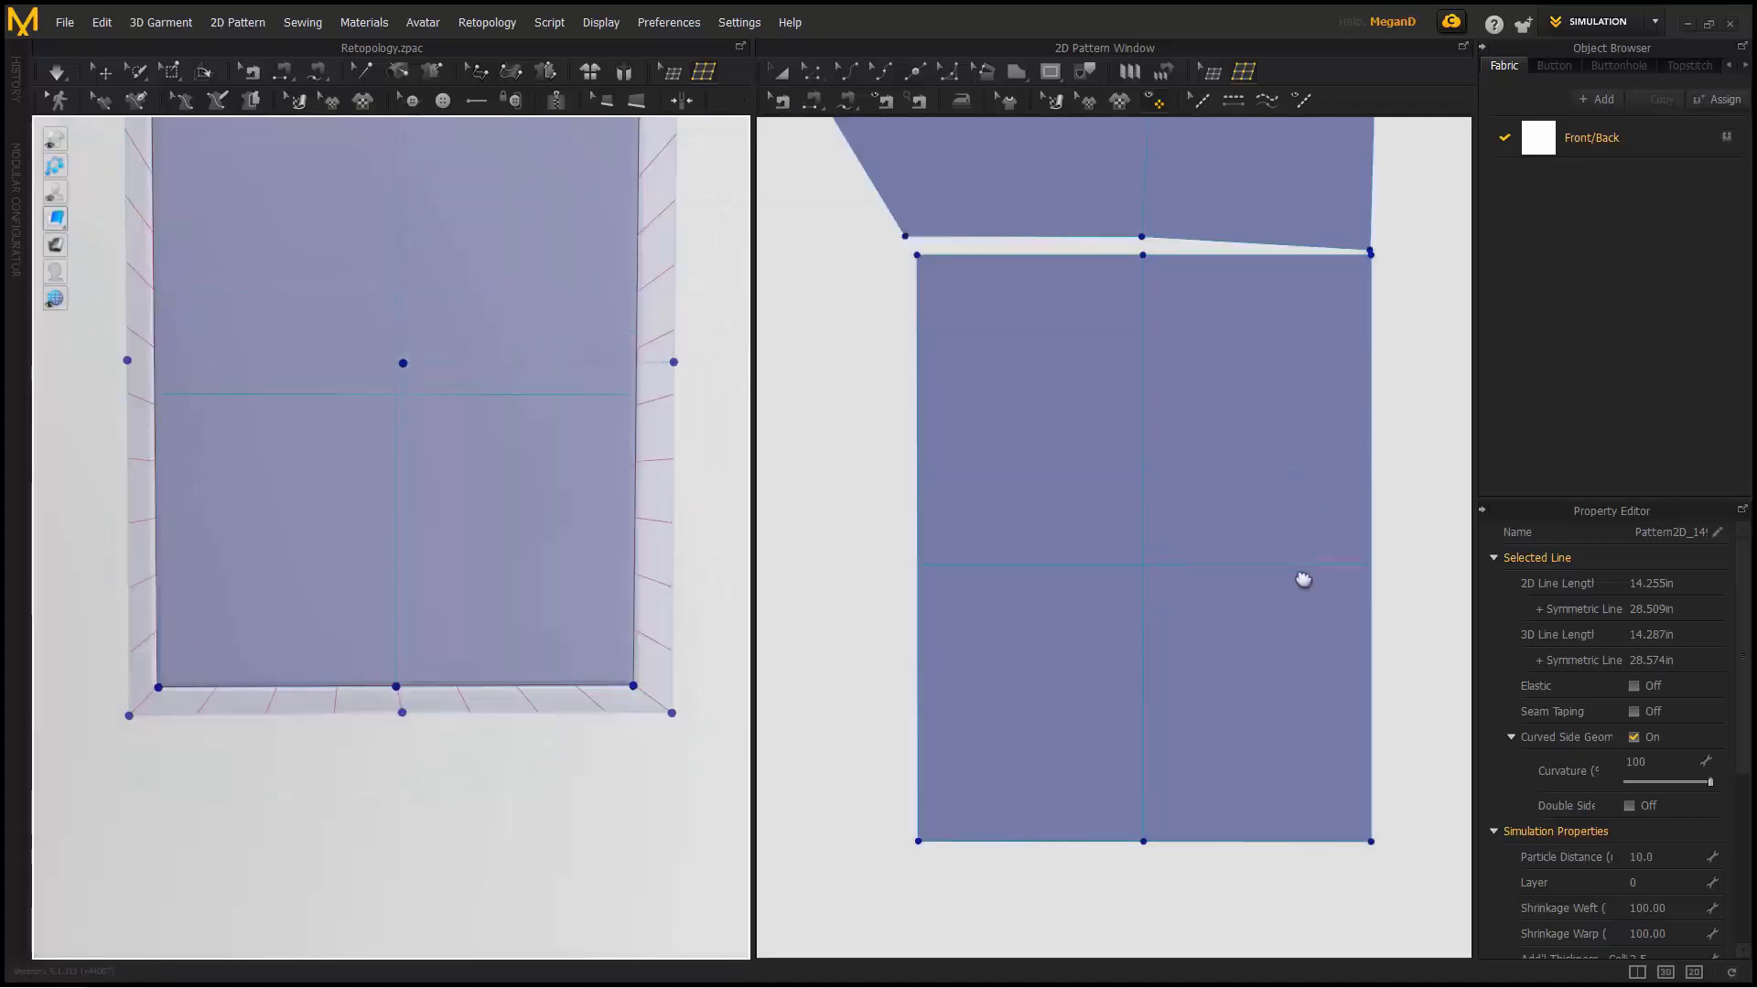
{"action": "left_click", "coordinate": [1308, 544]}
{"action": "scroll", "coordinate": [1181, 596], "scroll_direction": "down", "scroll_amount": 2}
{"action": "scroll", "coordinate": [687, 549], "scroll_direction": "down", "scroll_amount": 6}
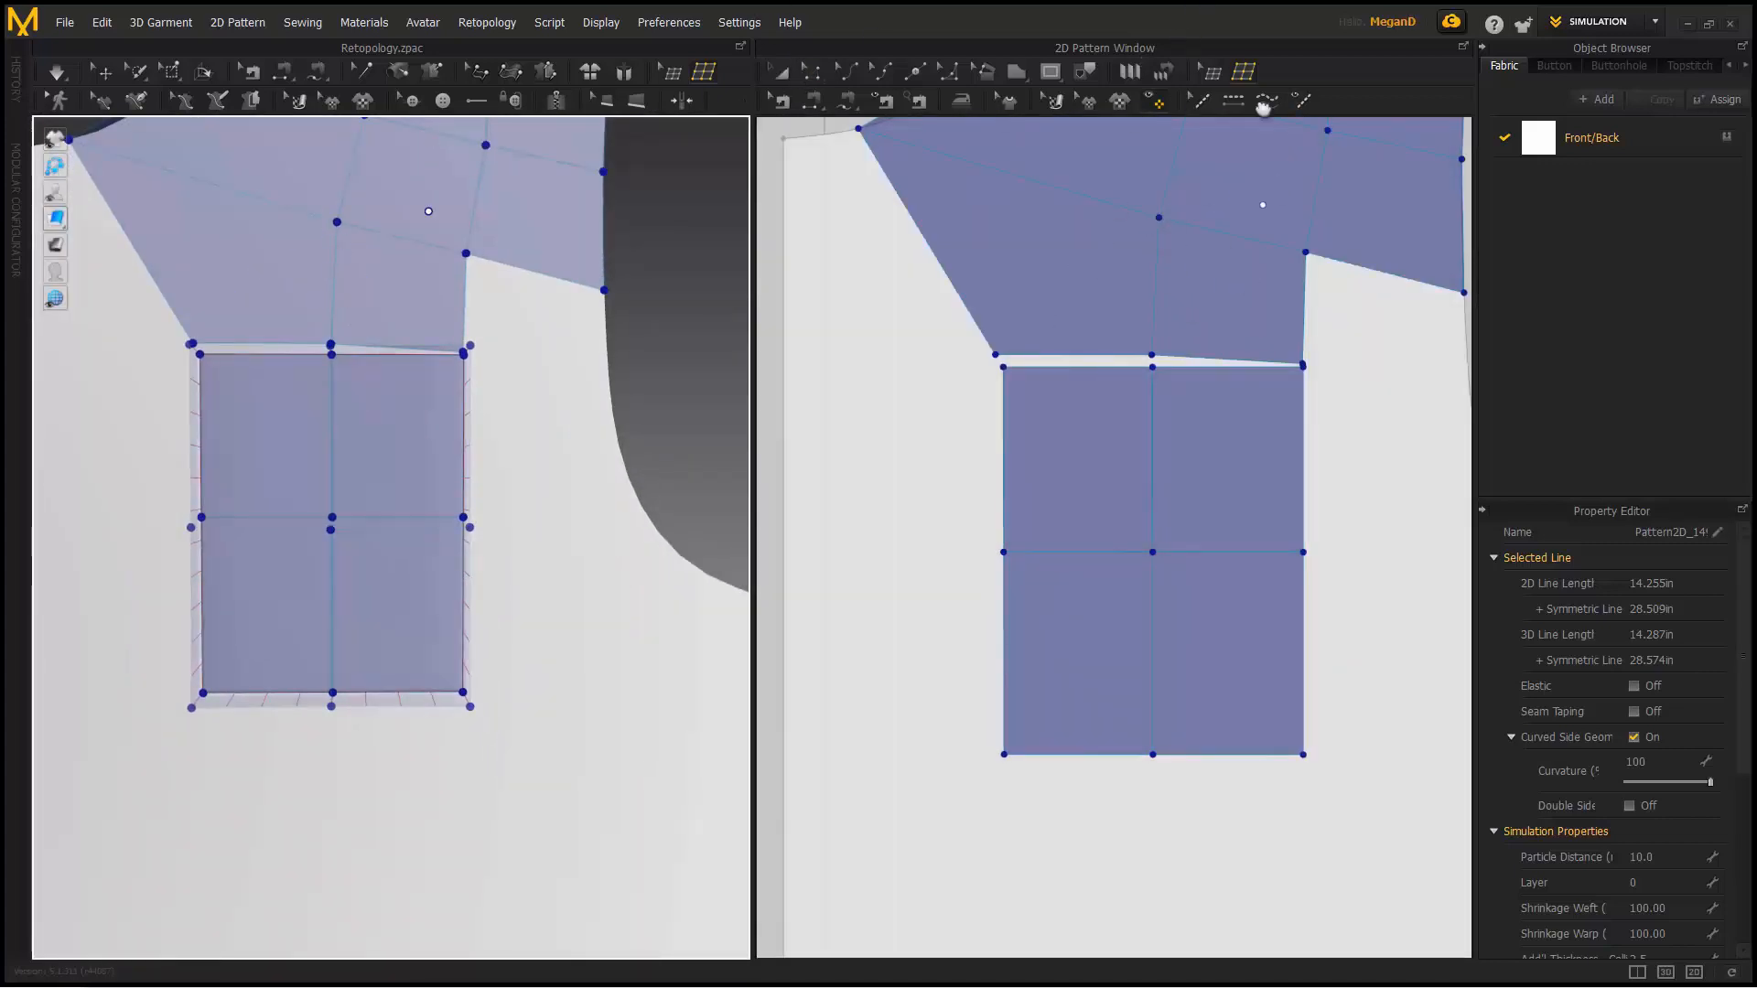
- Apply Merge All to fuse overlapping retopology points
{"action": "left_click", "coordinate": [1211, 73]}
{"action": "right_click", "coordinate": [1347, 344]}
{"action": "left_click", "coordinate": [1401, 357]}
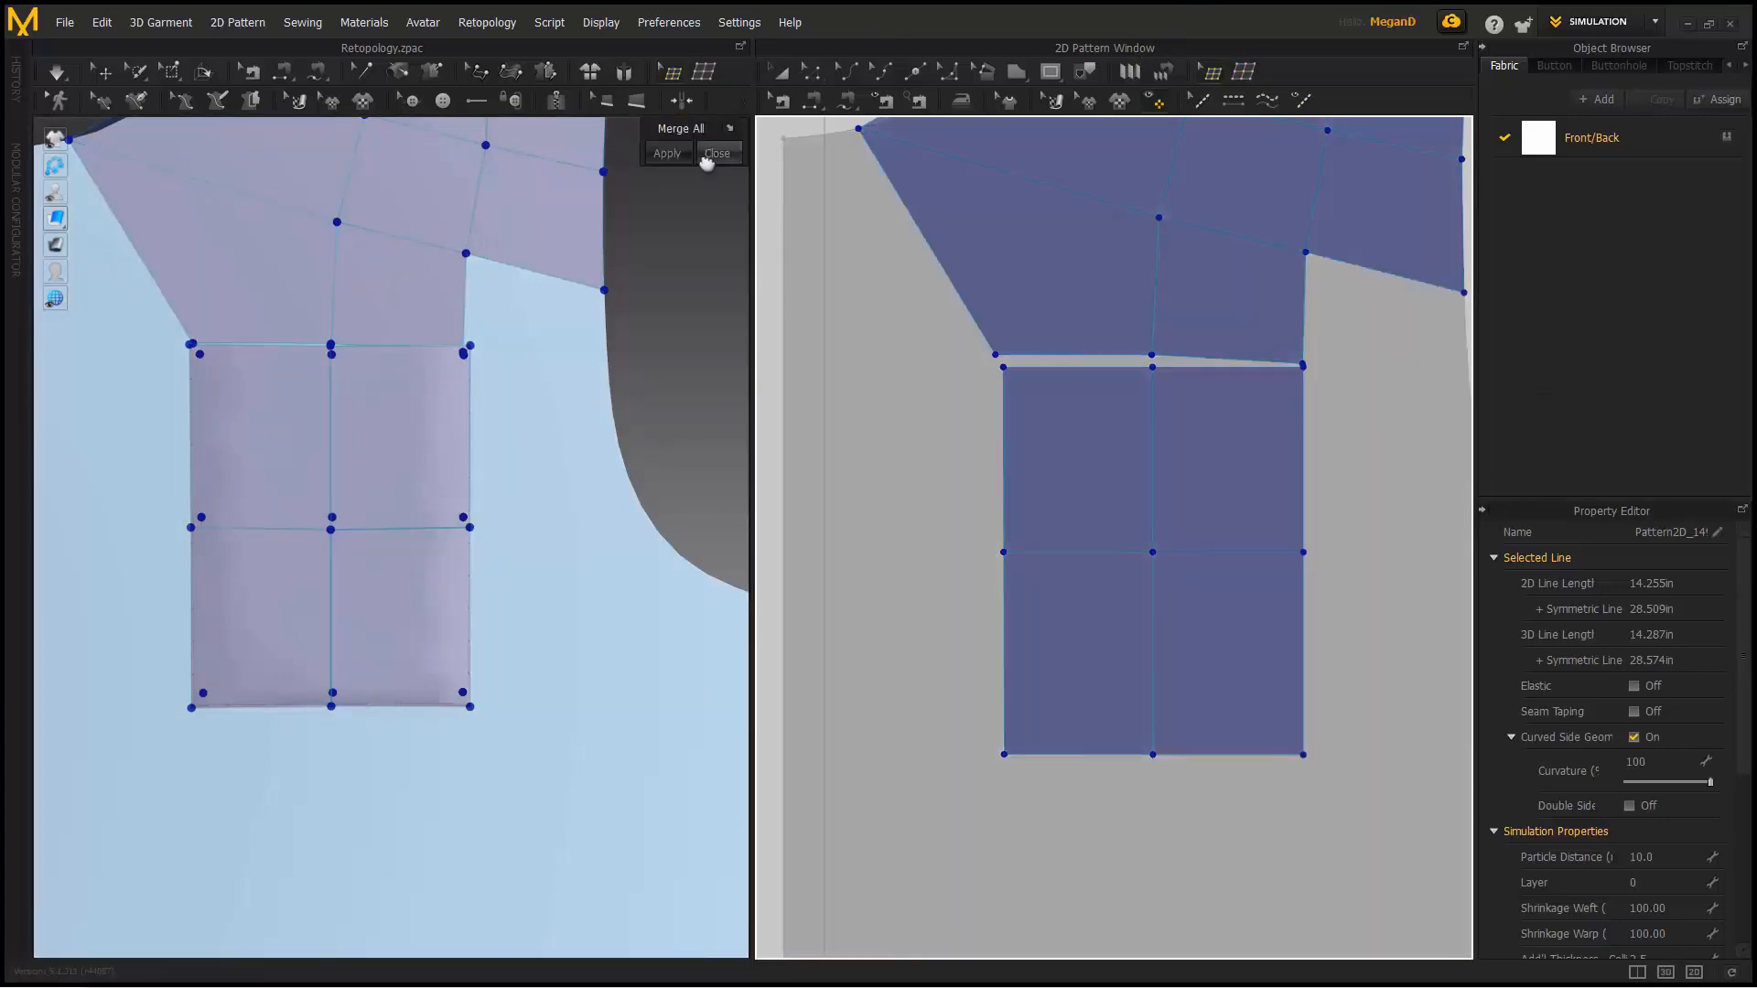
{"action": "left_click", "coordinate": [679, 155]}
{"action": "scroll", "coordinate": [973, 342], "scroll_direction": "up", "scroll_amount": 3}
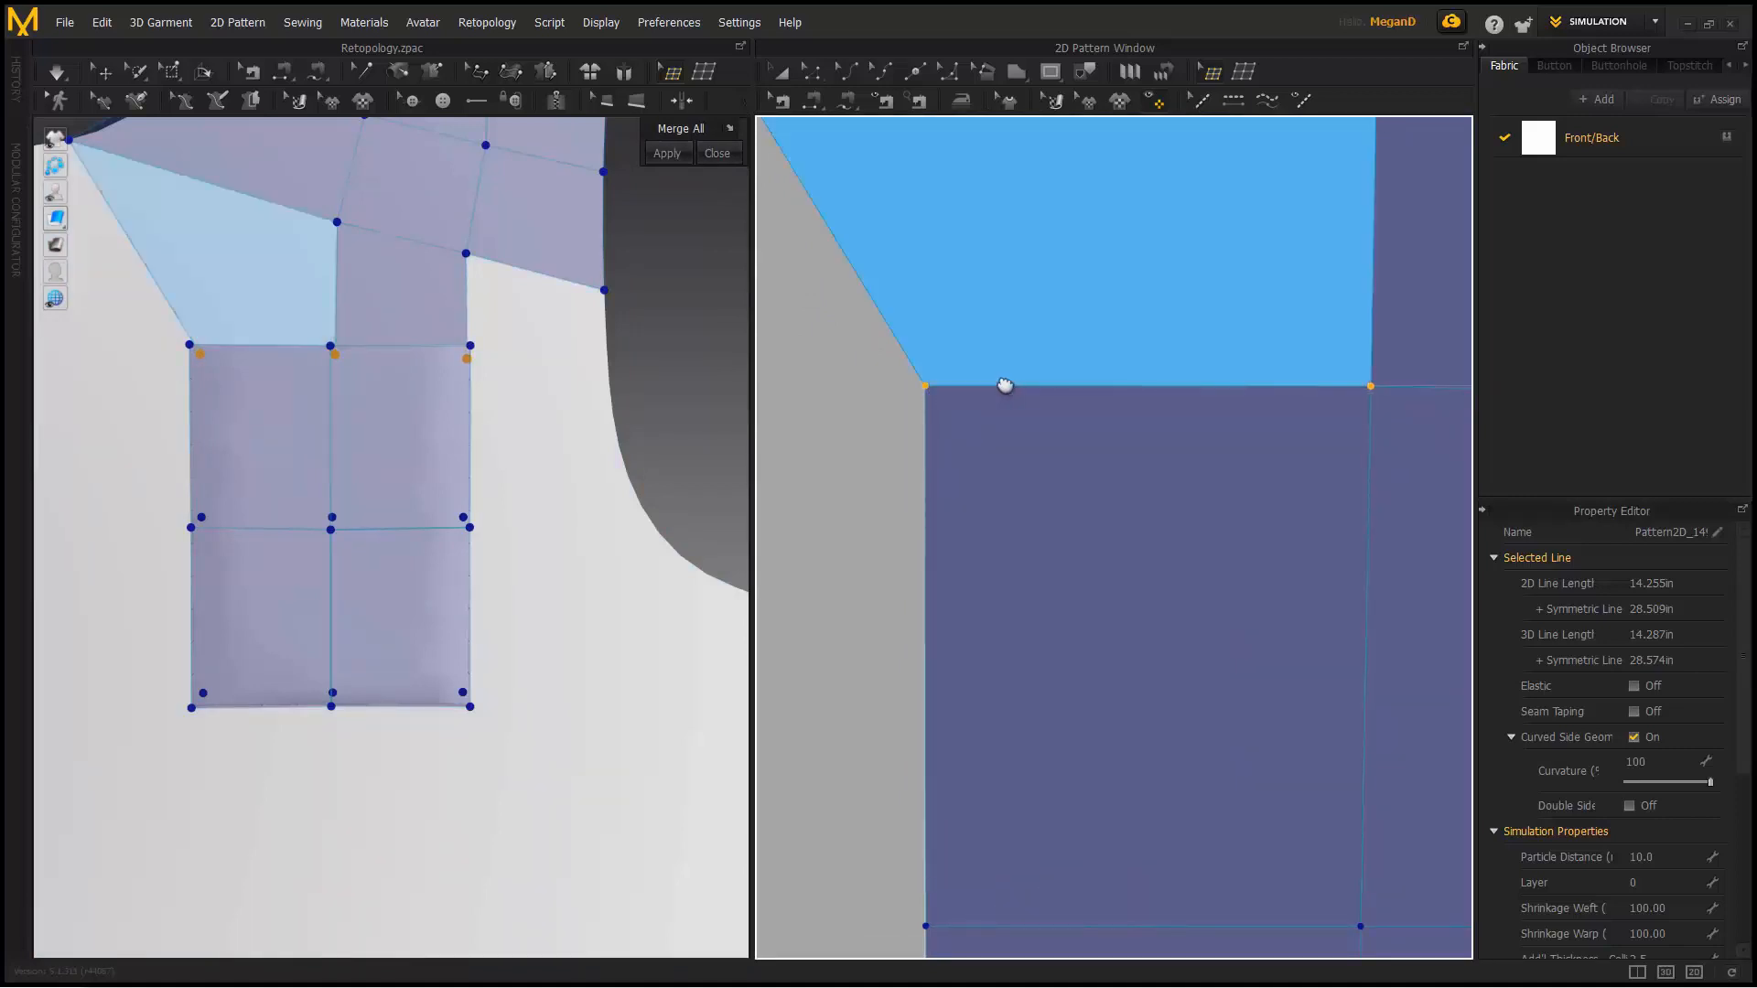
{"action": "middle_click_drag", "start_coordinate": [1405, 456], "coordinate": [1016, 424]}
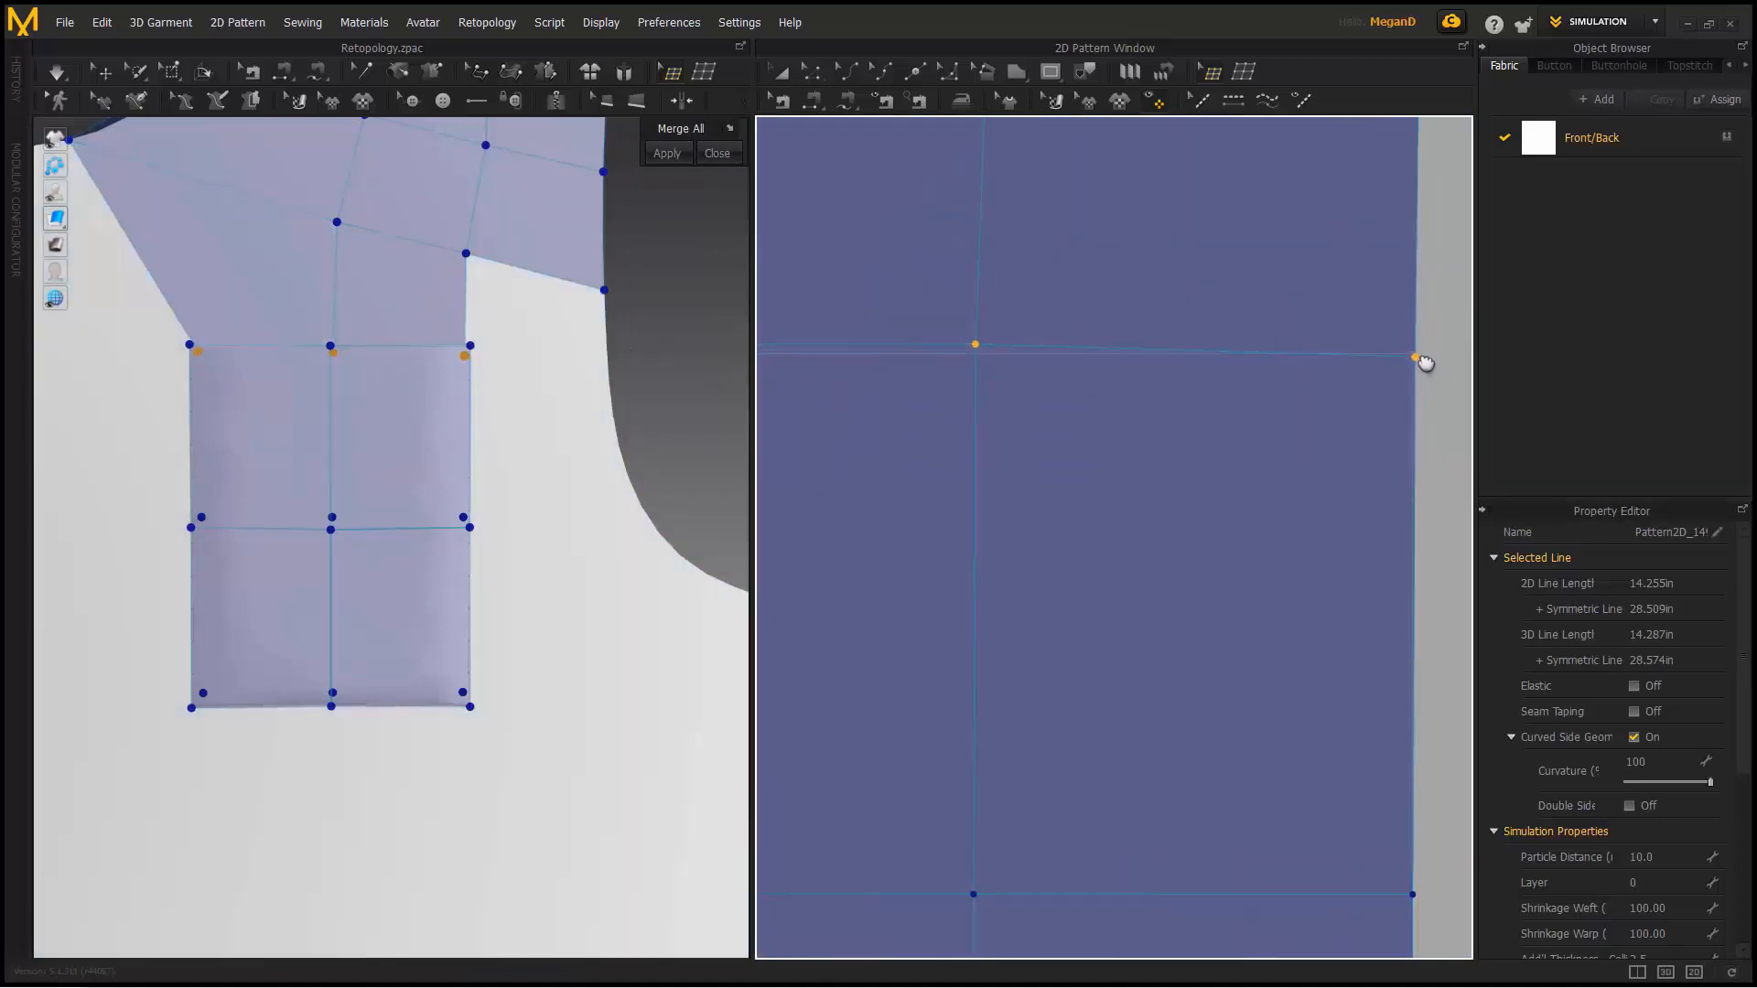
{"action": "scroll", "coordinate": [1424, 369], "scroll_direction": "down", "scroll_amount": 5}
{"action": "scroll", "coordinate": [1109, 345], "scroll_direction": "up", "scroll_amount": 5}
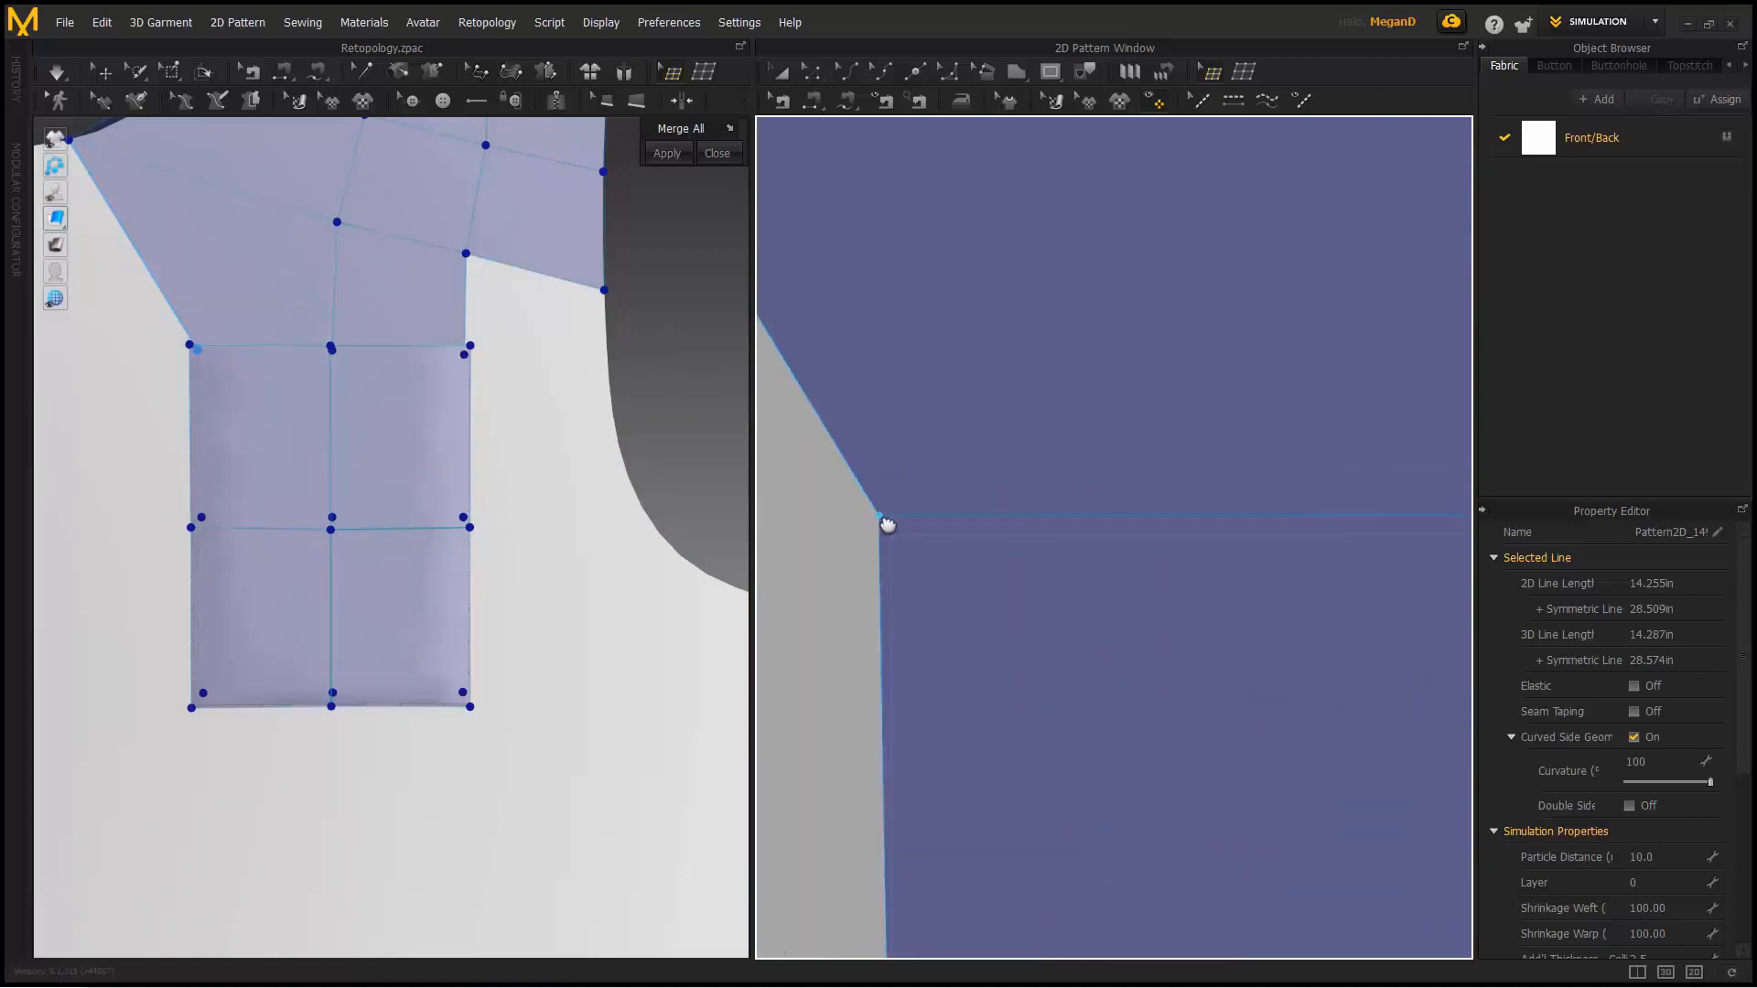
- Drag the patch's top corner and middle points into line with the shoulder grid
{"action": "left_click_drag", "start_coordinate": [882, 519], "coordinate": [895, 535]}
{"action": "middle_click_drag", "start_coordinate": [1432, 557], "coordinate": [991, 467]}
{"action": "left_click_drag", "start_coordinate": [1068, 432], "coordinate": [1068, 445]}
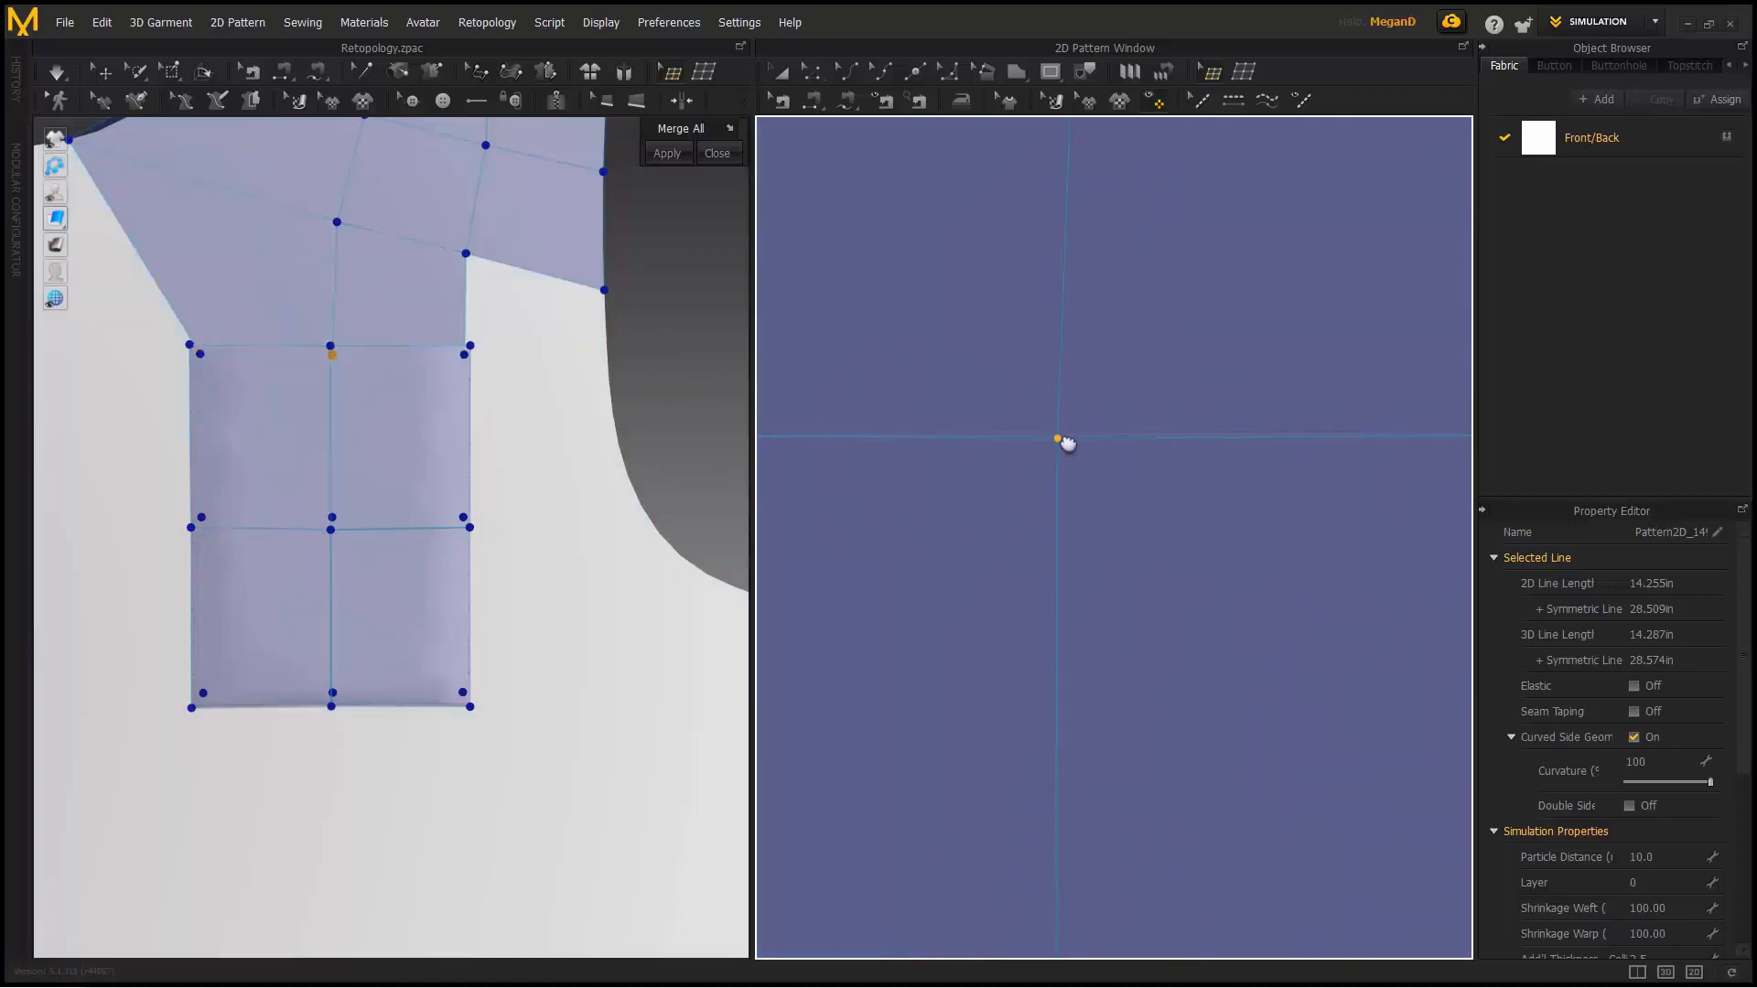
{"action": "scroll", "coordinate": [1075, 449], "scroll_direction": "down", "scroll_amount": 3}
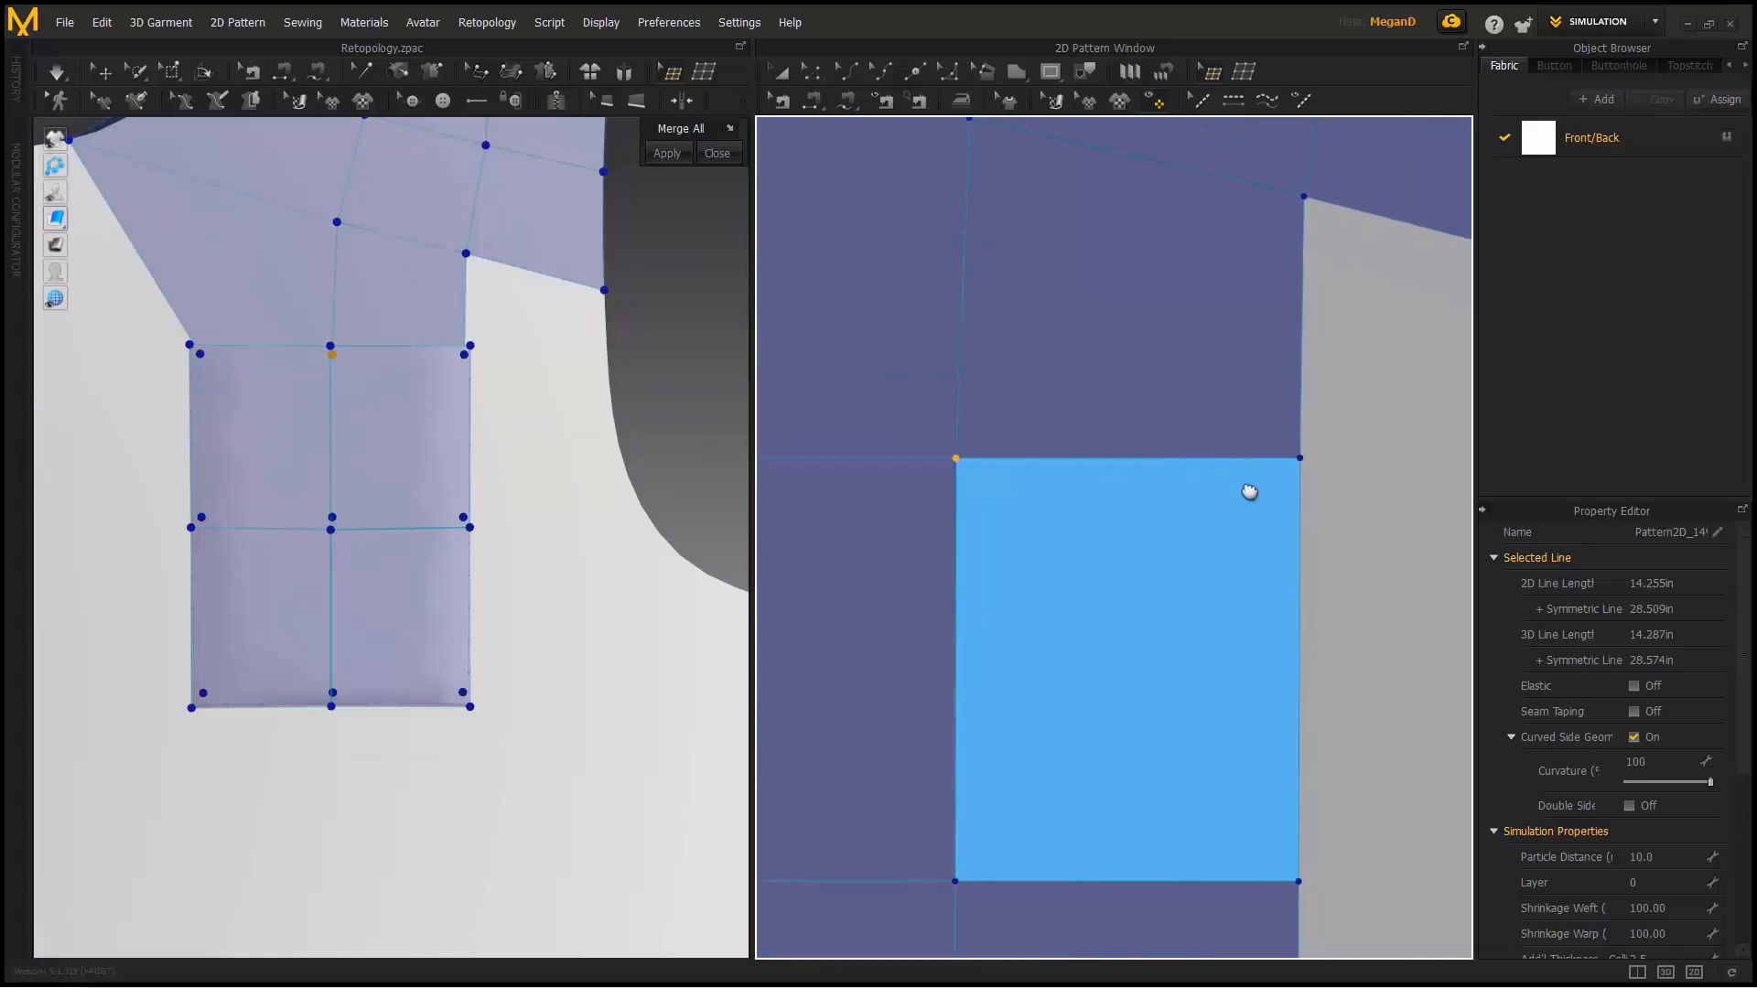
{"action": "scroll", "coordinate": [1193, 458], "scroll_direction": "down", "scroll_amount": 3}
{"action": "scroll", "coordinate": [1185, 458], "scroll_direction": "down", "scroll_amount": 2}
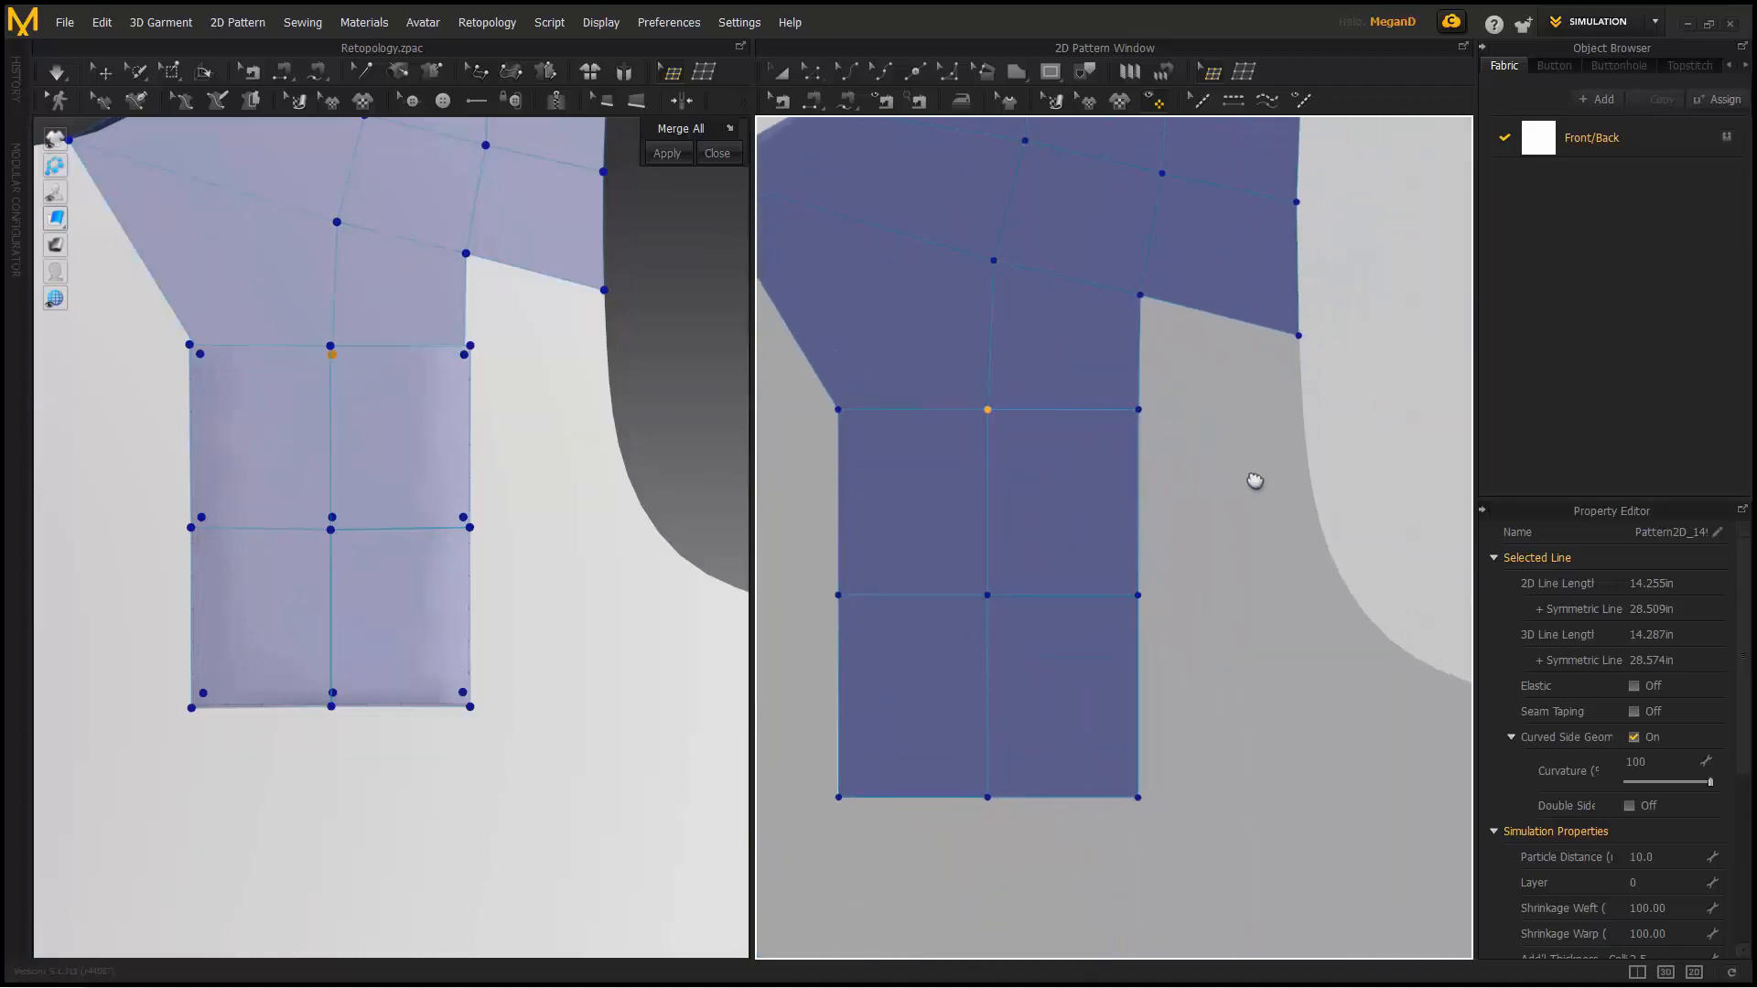
{"action": "scroll", "coordinate": [1245, 480], "scroll_direction": "down", "scroll_amount": 2}
{"action": "middle_click_drag", "start_coordinate": [1231, 486], "coordinate": [952, 473]}
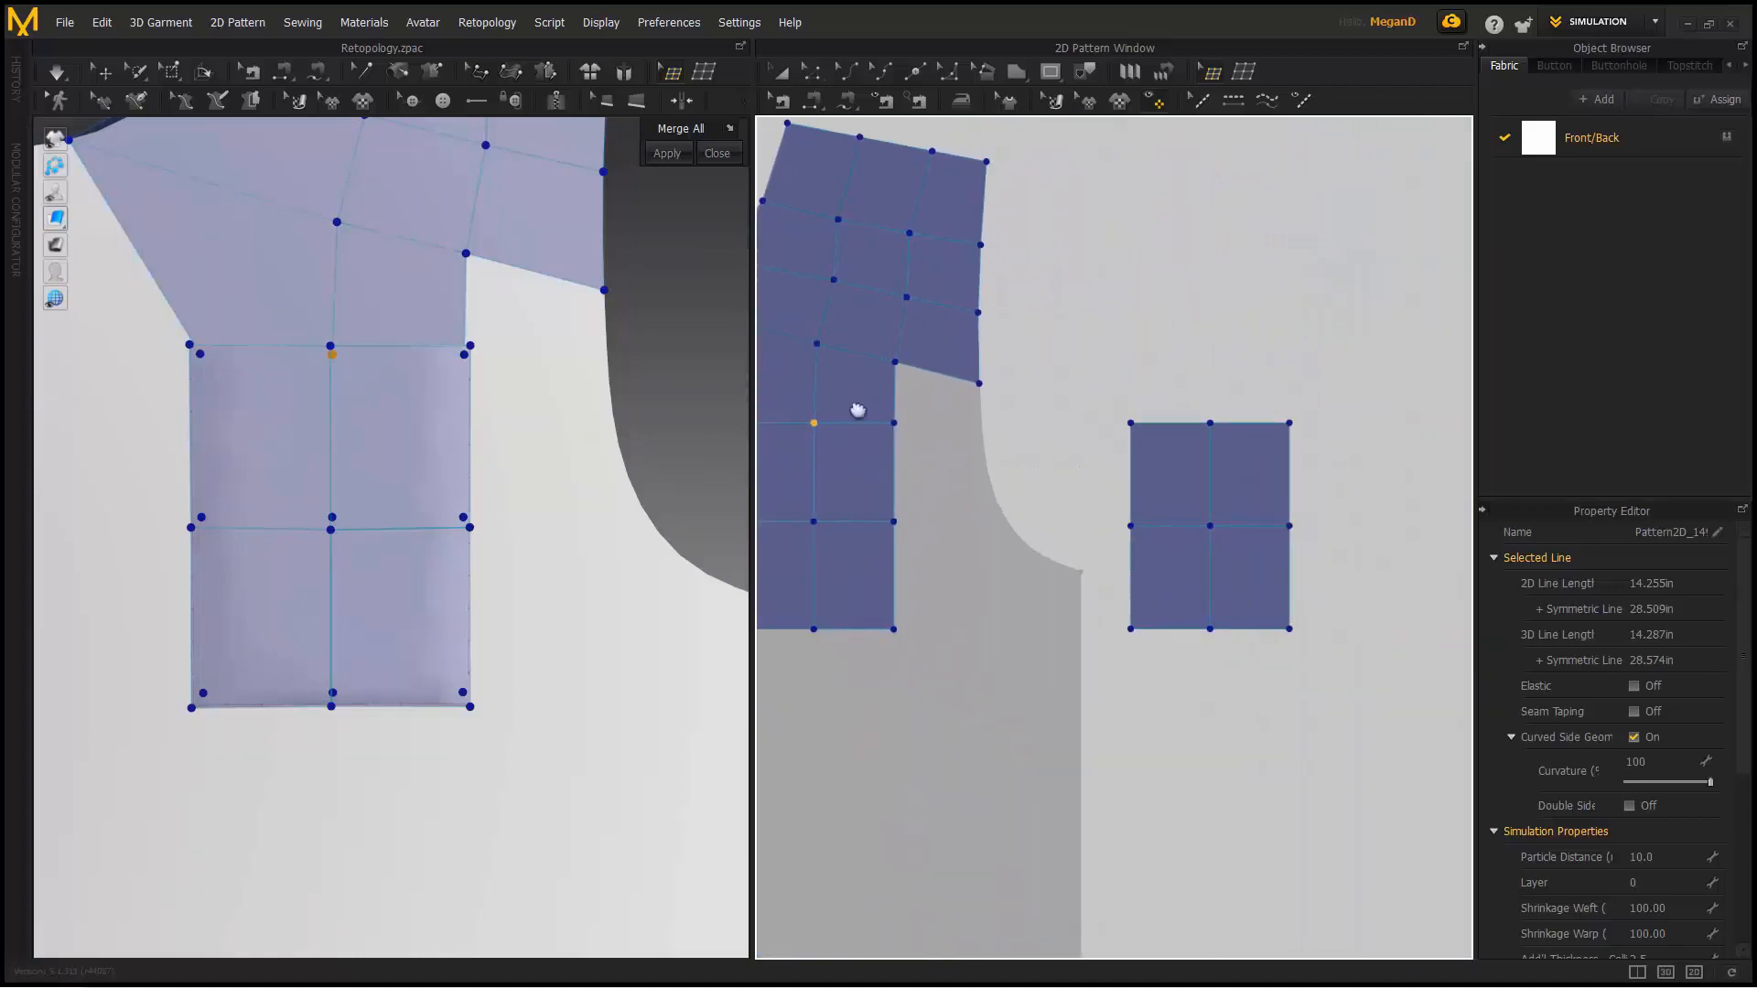
{"action": "scroll", "coordinate": [801, 439], "scroll_direction": "down", "scroll_amount": 3}
- Close the merge panel, leave mesh editing, and frame both front pieces
{"action": "middle_click_drag", "start_coordinate": [801, 439], "coordinate": [929, 469]}
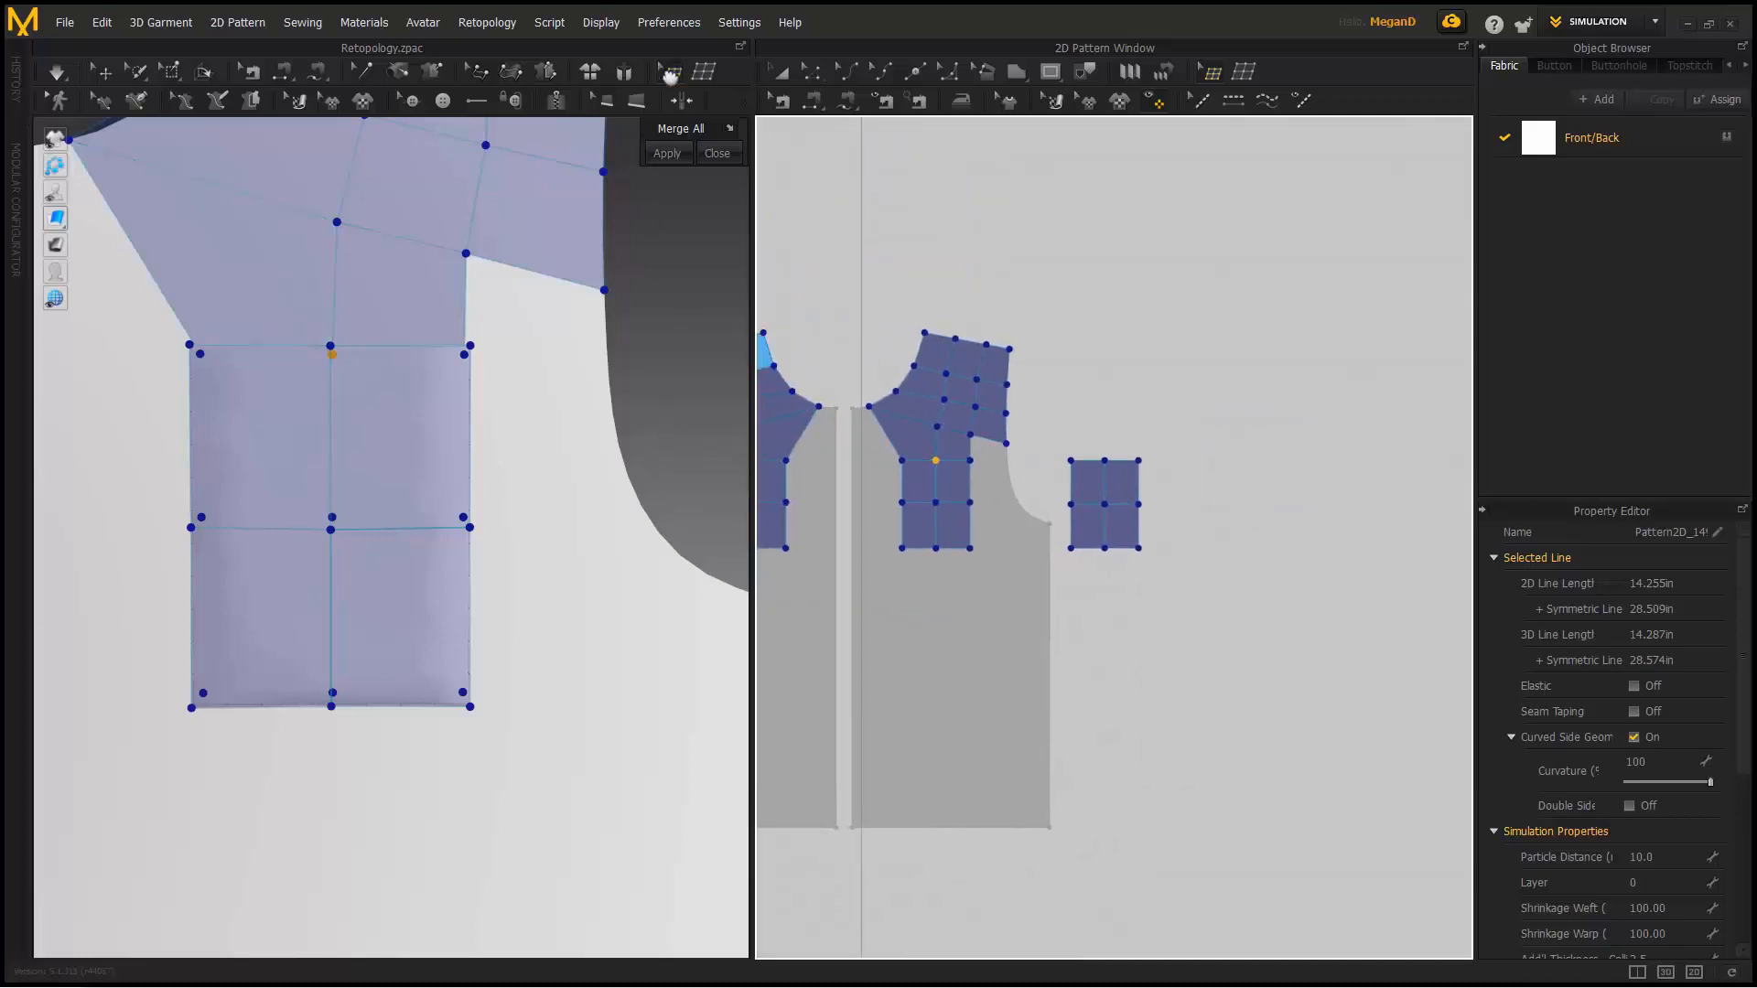
{"action": "left_click", "coordinate": [780, 190]}
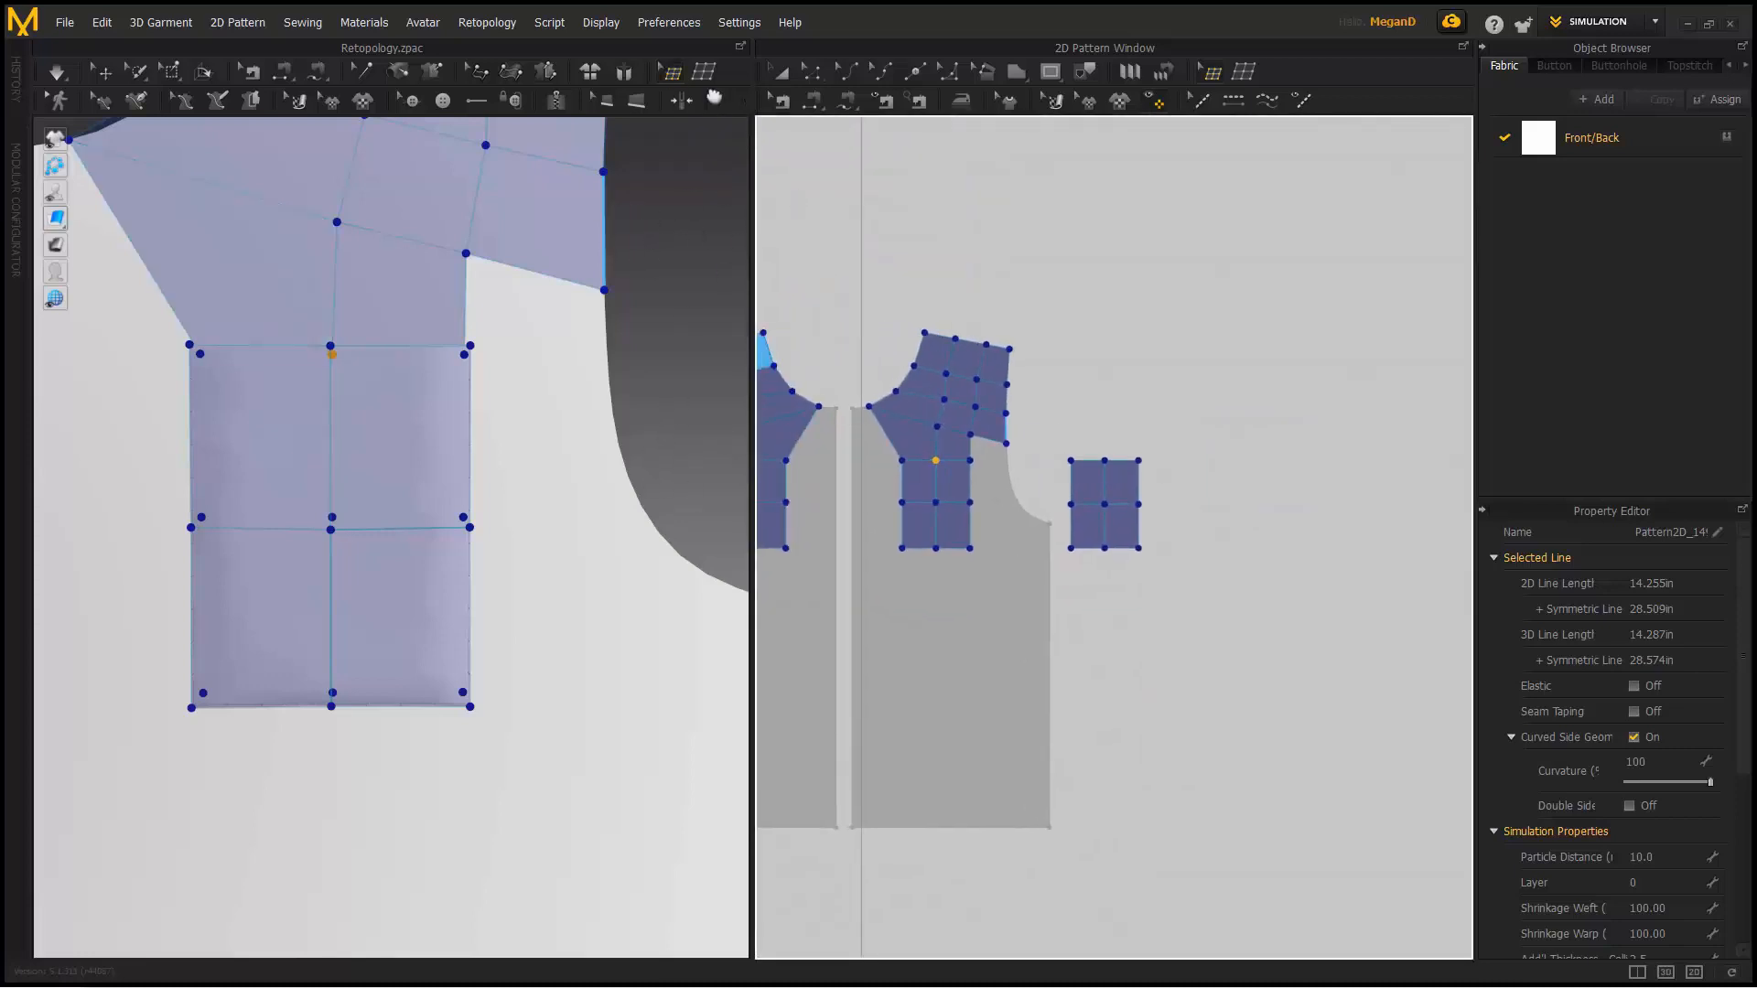
{"action": "left_click", "coordinate": [703, 72]}
{"action": "middle_click_drag", "start_coordinate": [659, 283], "coordinate": [599, 336]}
{"action": "scroll", "coordinate": [671, 322], "scroll_direction": "down", "scroll_amount": 1}
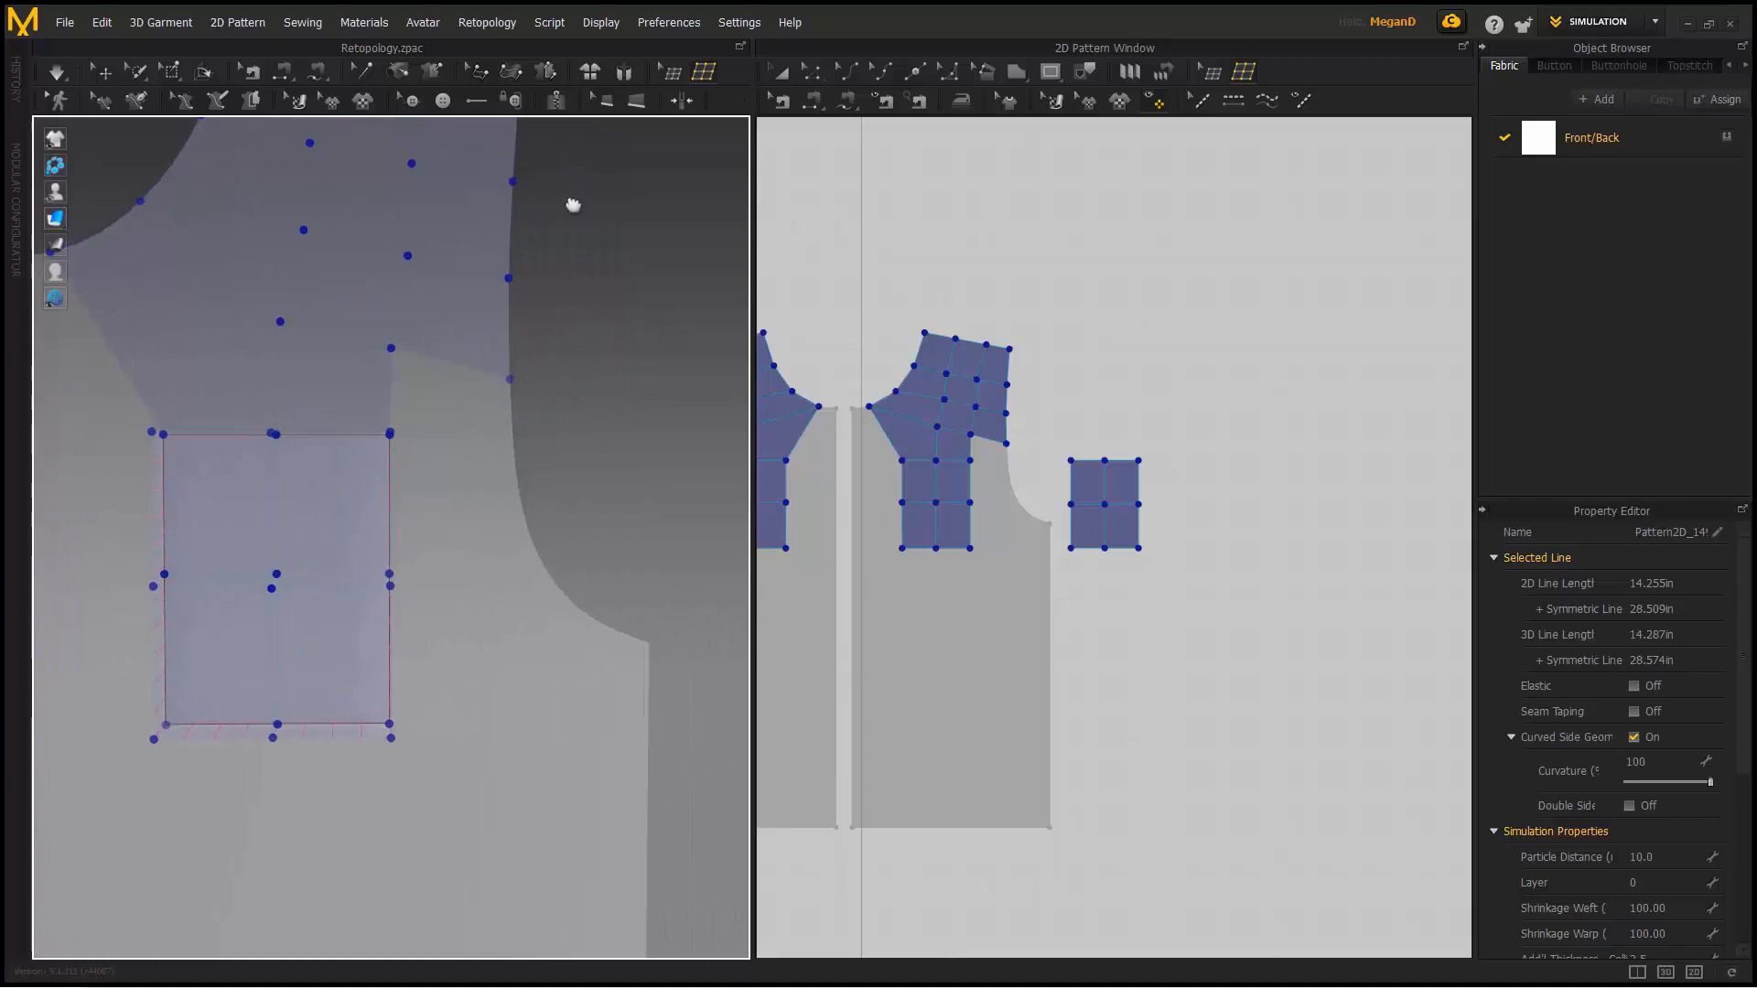
{"action": "scroll", "coordinate": [556, 193], "scroll_direction": "down", "scroll_amount": 1}
{"action": "middle_click_drag", "start_coordinate": [556, 193], "coordinate": [536, 265]}
{"action": "scroll", "coordinate": [970, 369], "scroll_direction": "down", "scroll_amount": 2}
{"action": "middle_click_drag", "start_coordinate": [976, 369], "coordinate": [1190, 400]}
{"action": "left_click", "coordinate": [766, 150]}
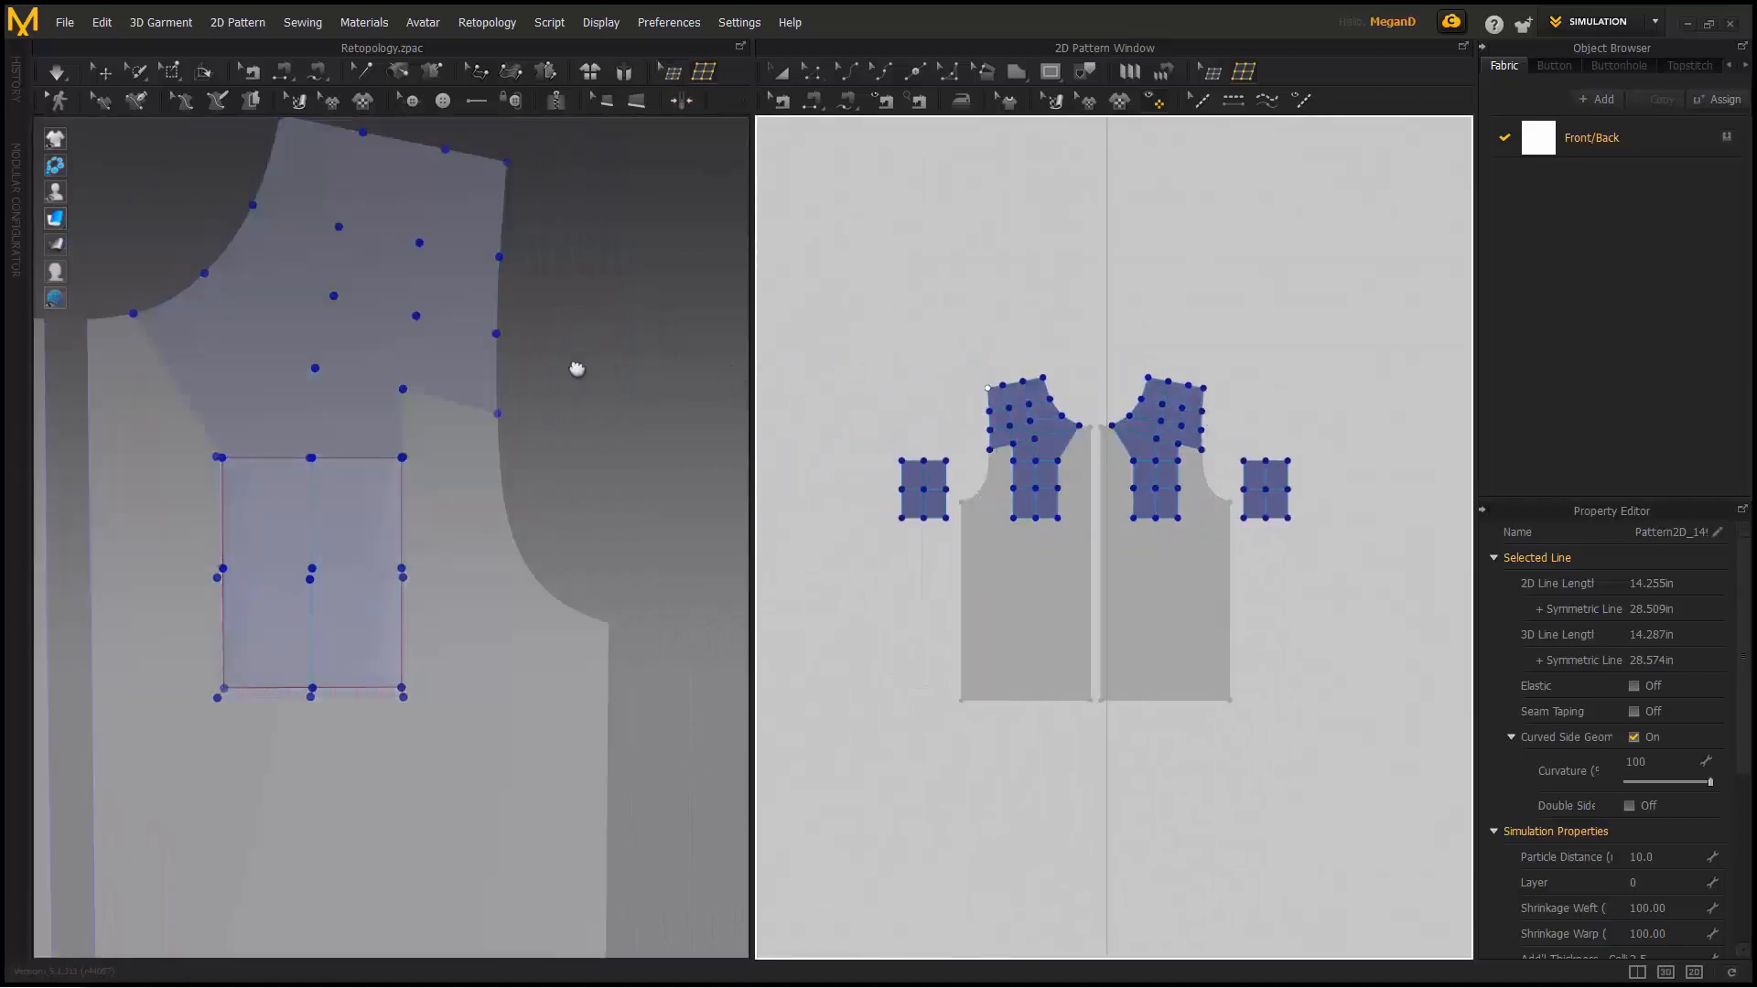
- Undo a Remesh All (replace), then run Remesh All as duplicate pieces
{"action": "right_click", "coordinate": [554, 323]}
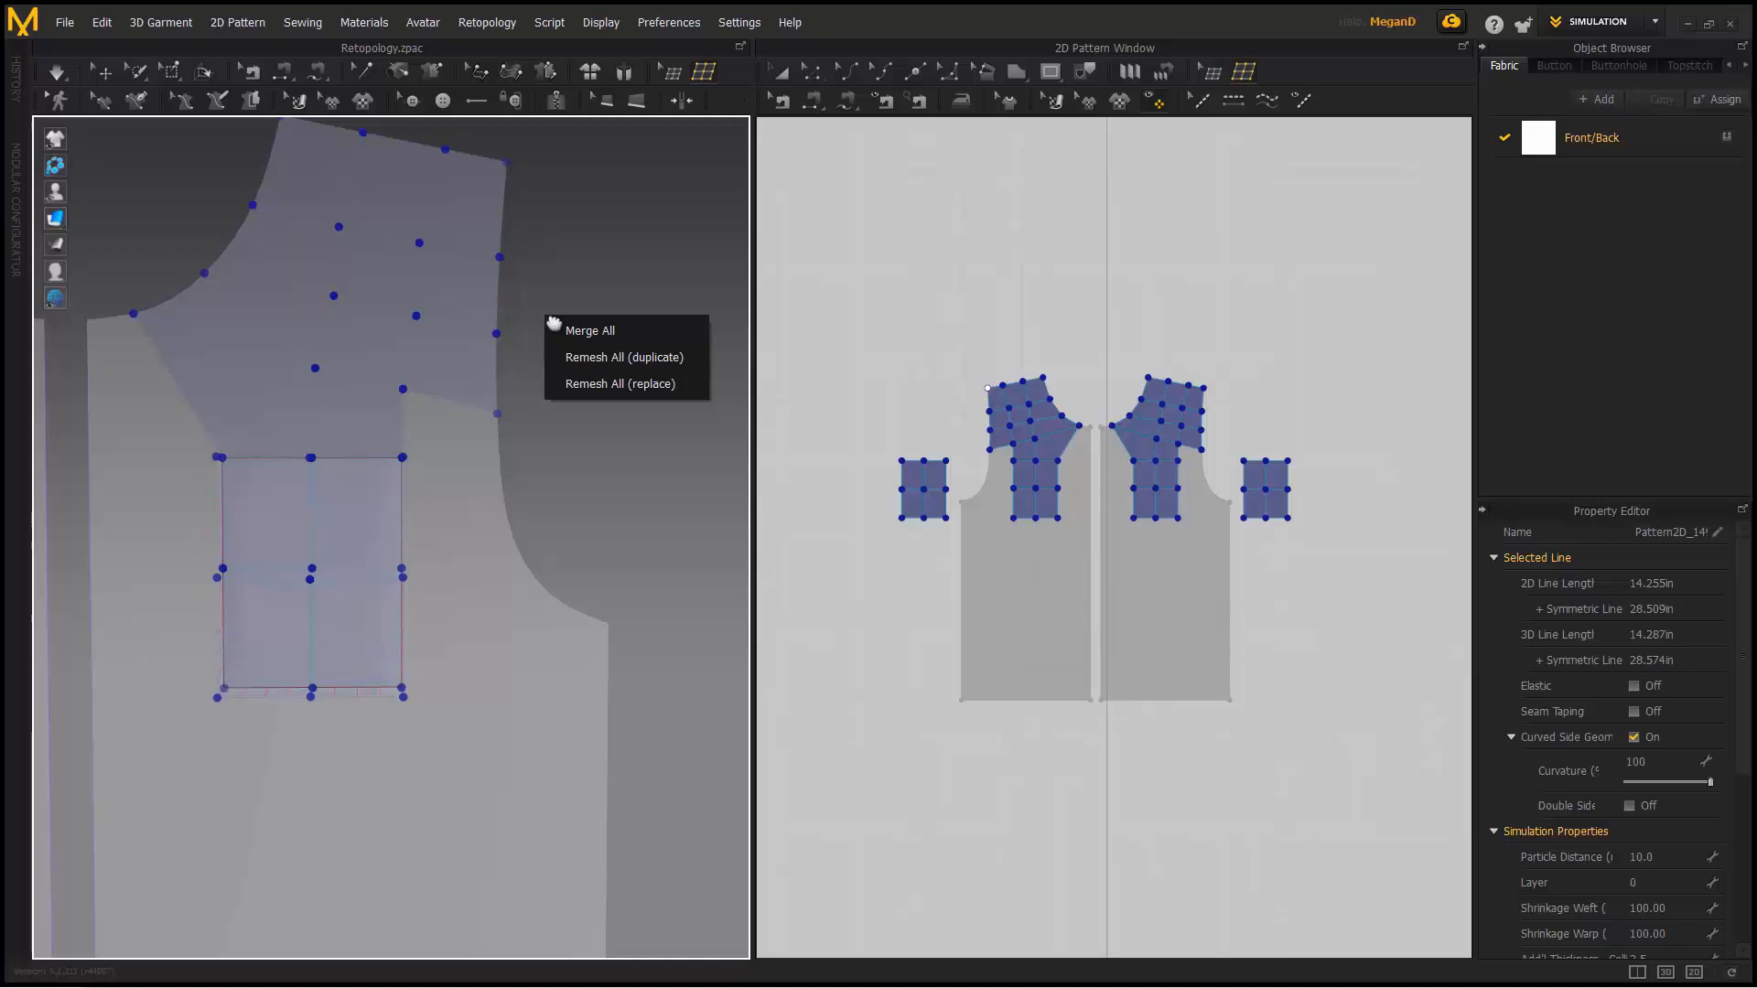
{"action": "left_click", "coordinate": [630, 384]}
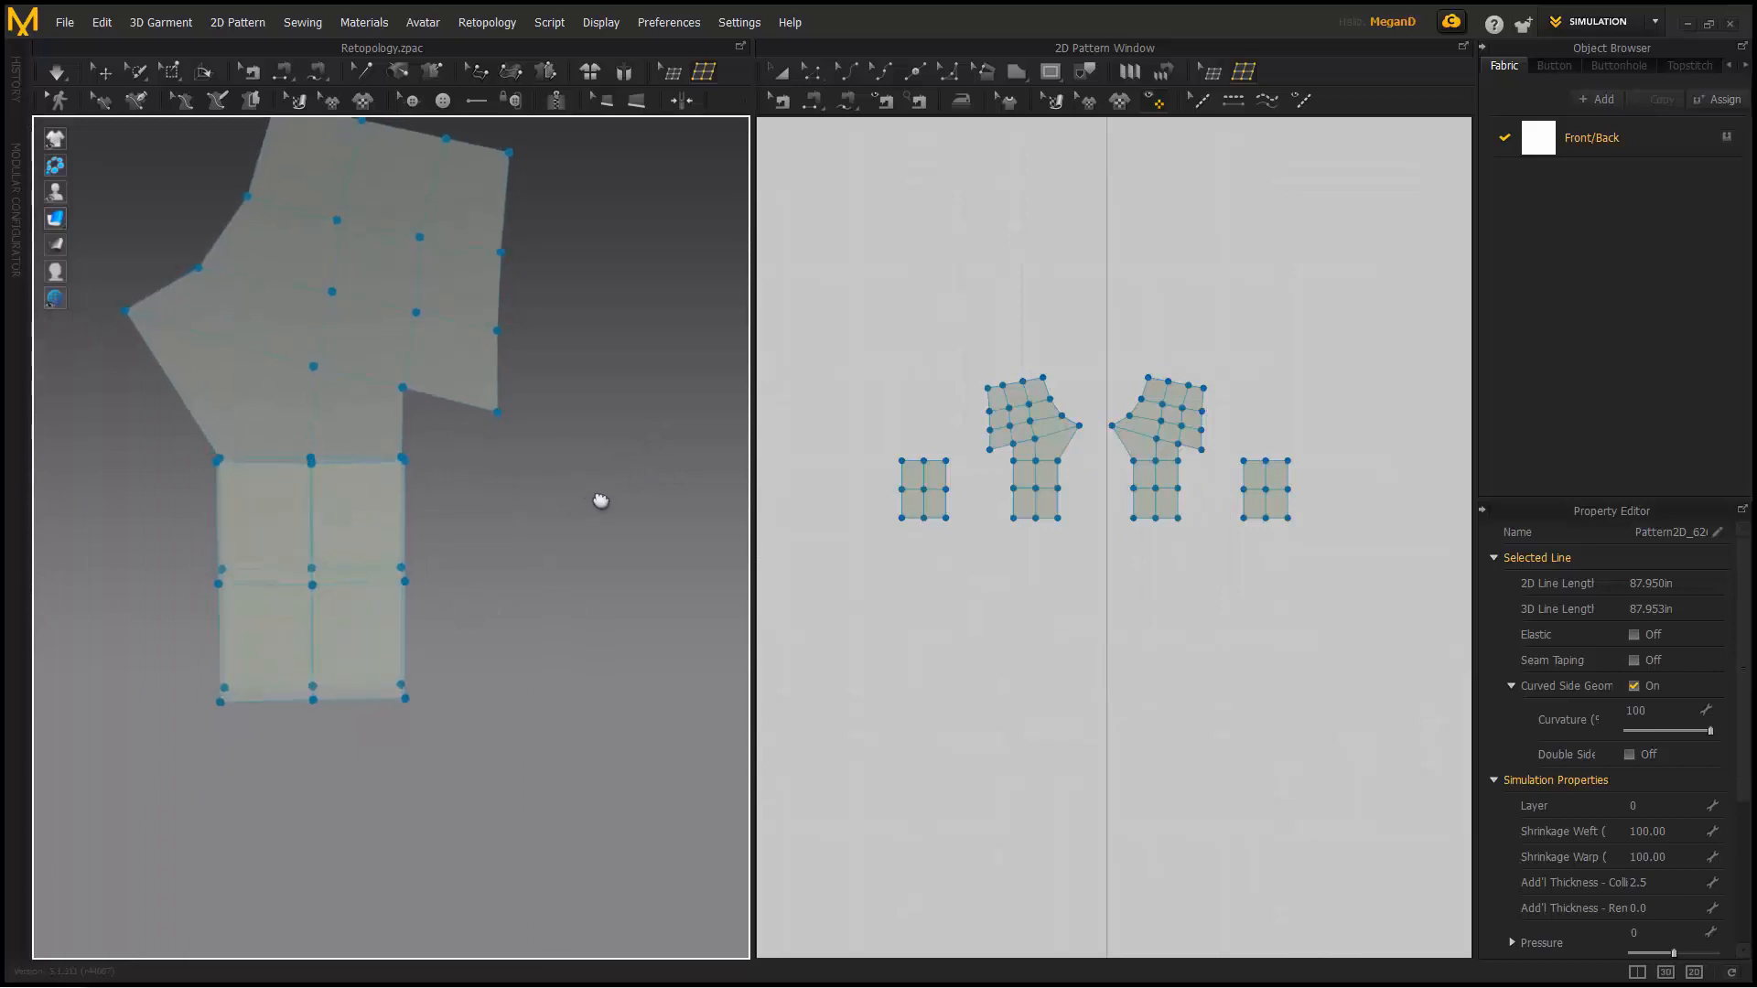
{"action": "key", "text": "ctrl+z"}
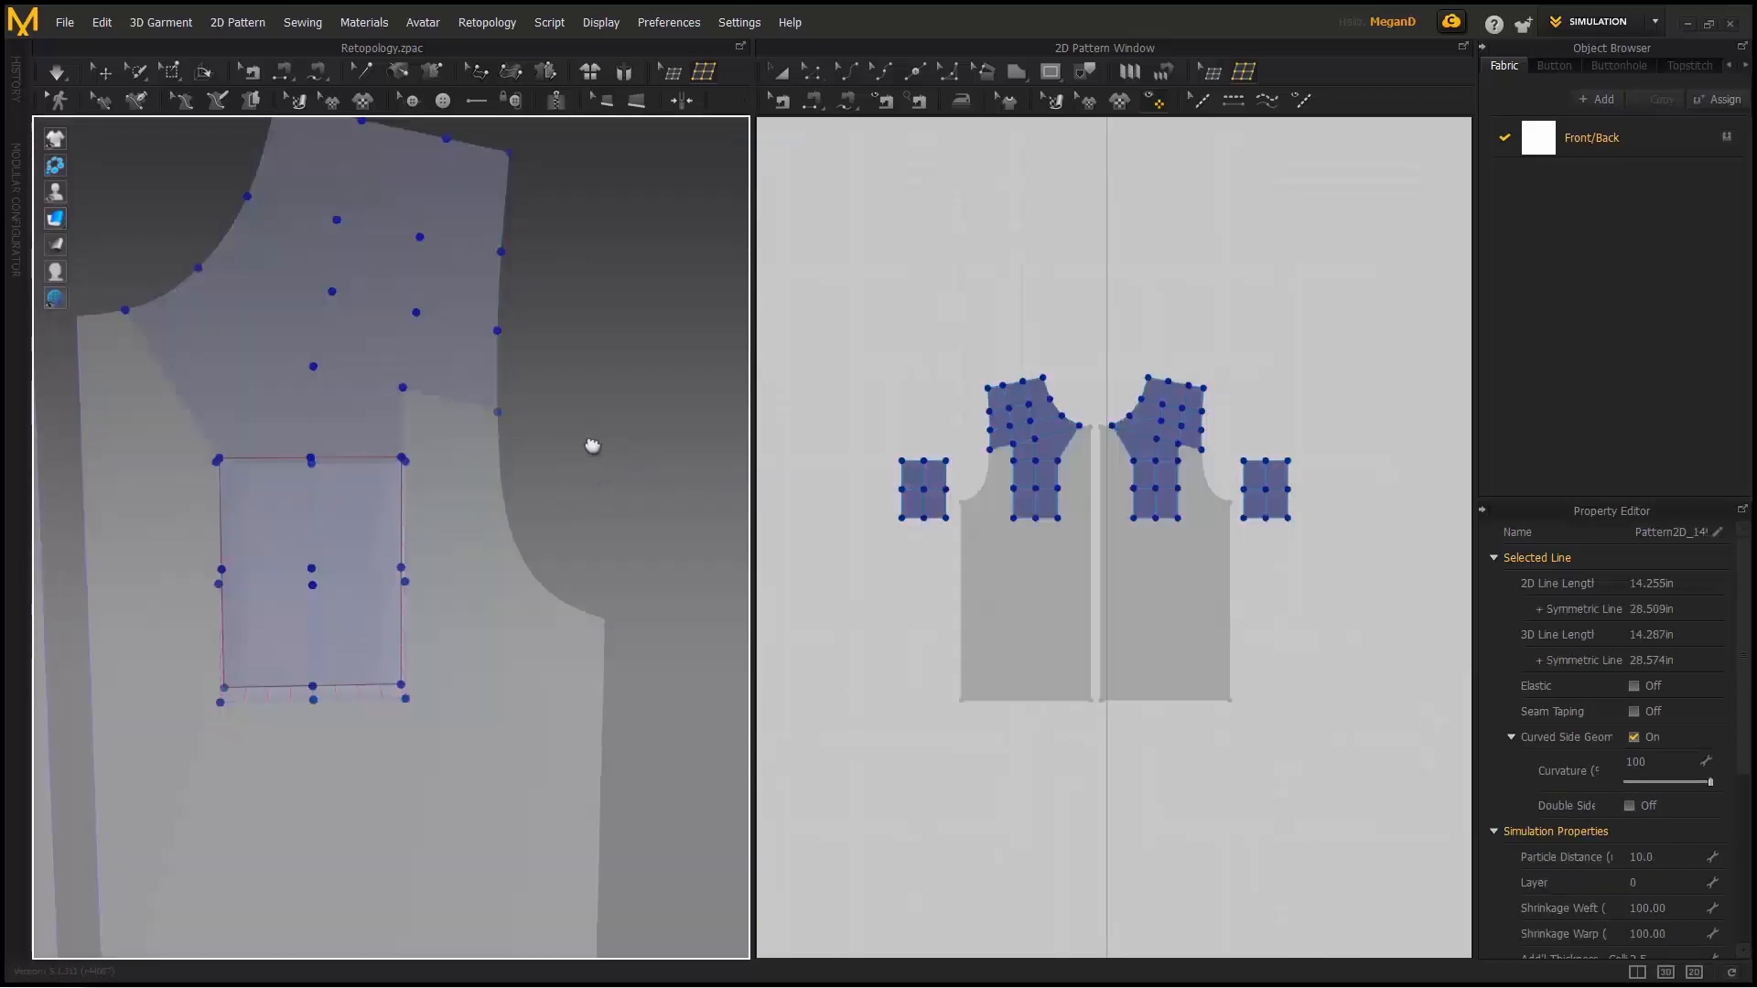
{"action": "right_click", "coordinate": [593, 436]}
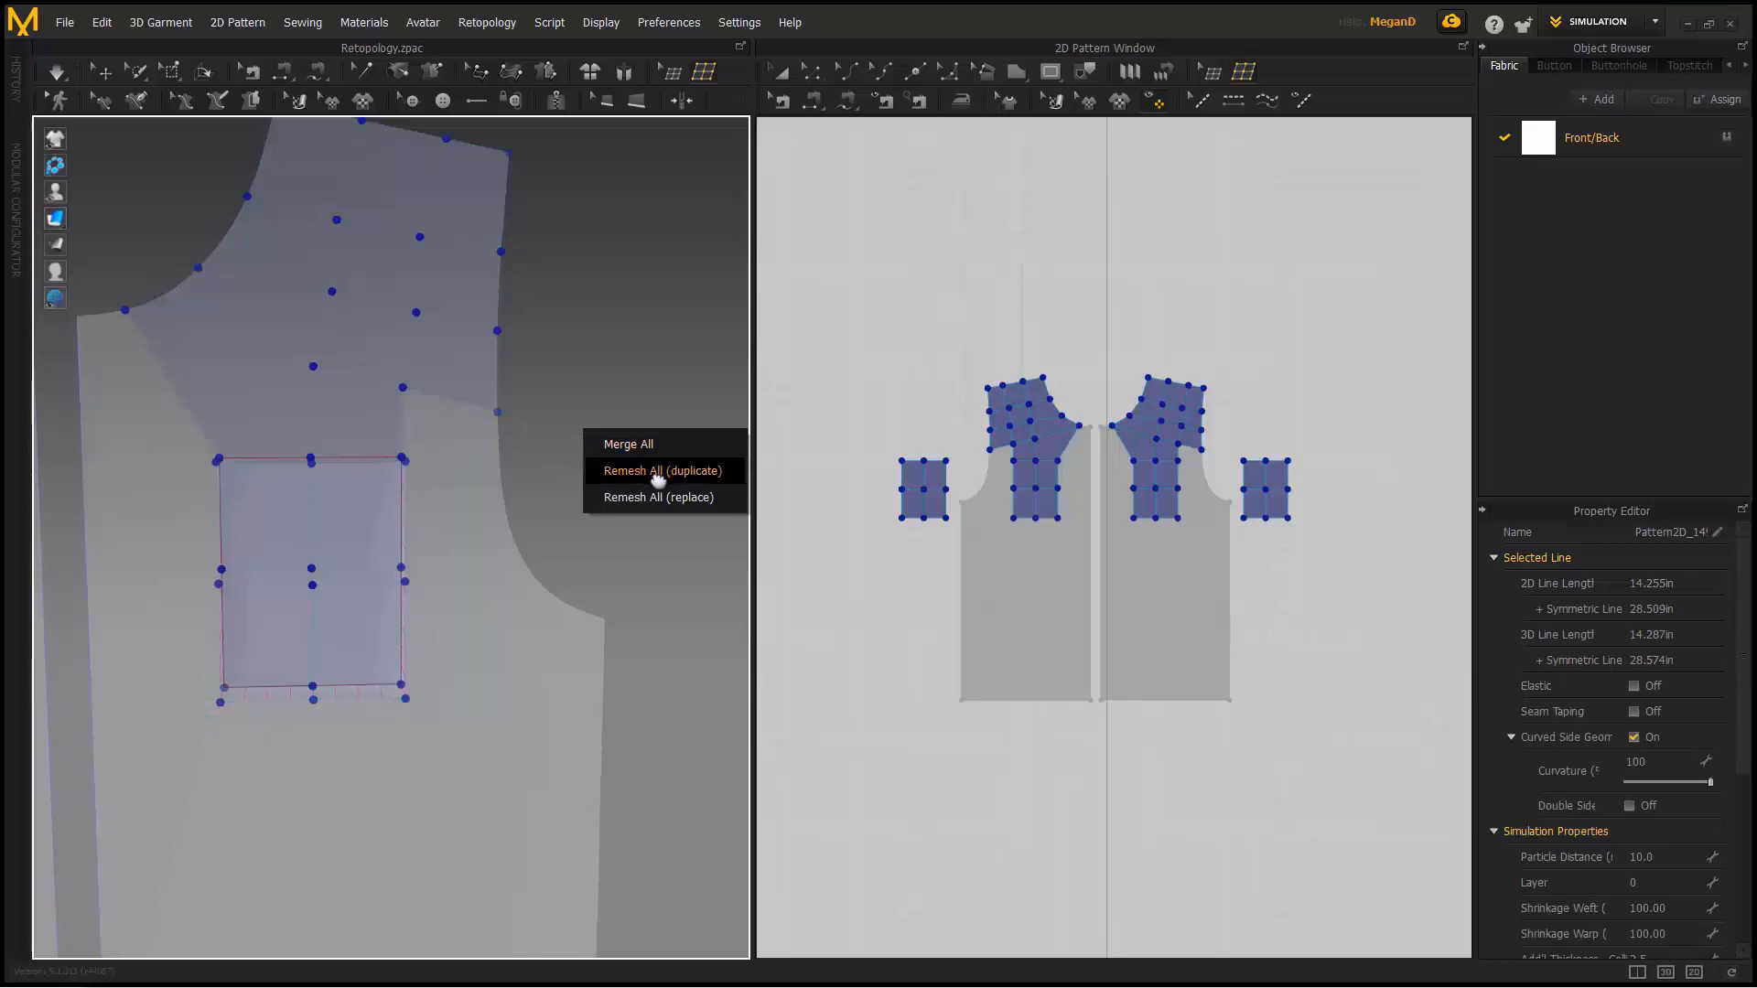
{"action": "left_click", "coordinate": [658, 480]}
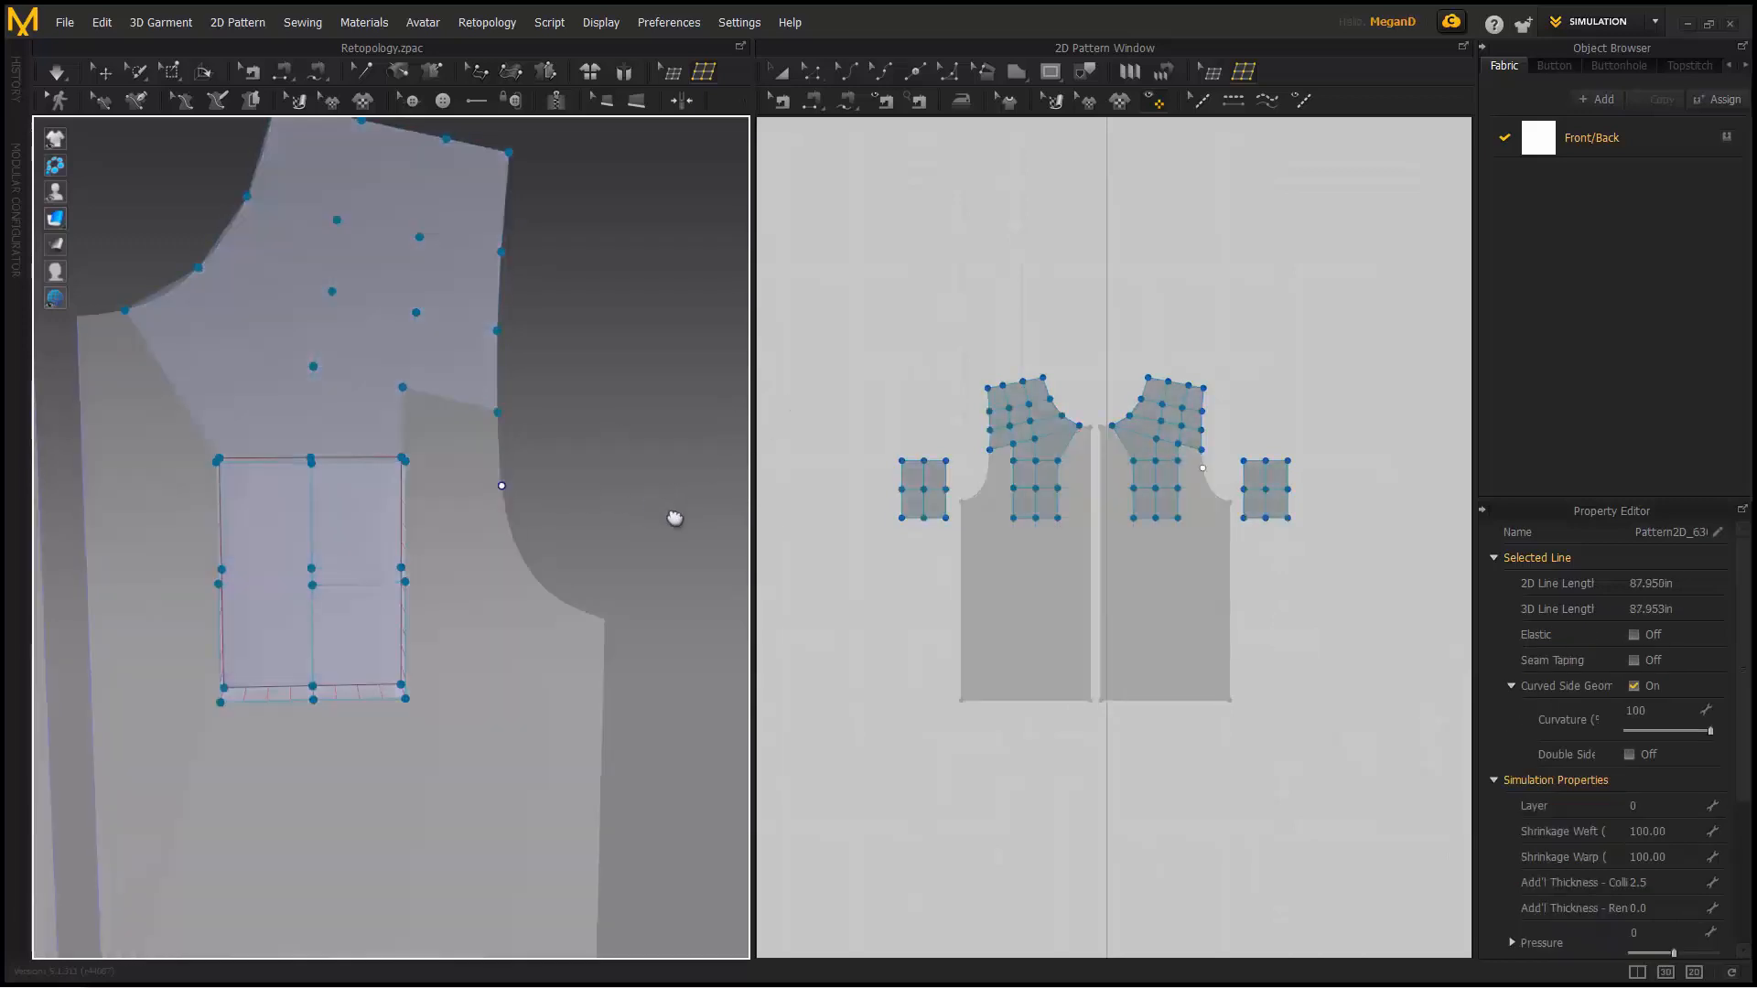
{"action": "scroll", "coordinate": [915, 444], "scroll_direction": "down", "scroll_amount": 5}
{"action": "middle_click_drag", "start_coordinate": [933, 451], "coordinate": [956, 548]}
- Box-select both pockets and shoulder patches in the pattern view
{"action": "left_click", "coordinate": [782, 74]}
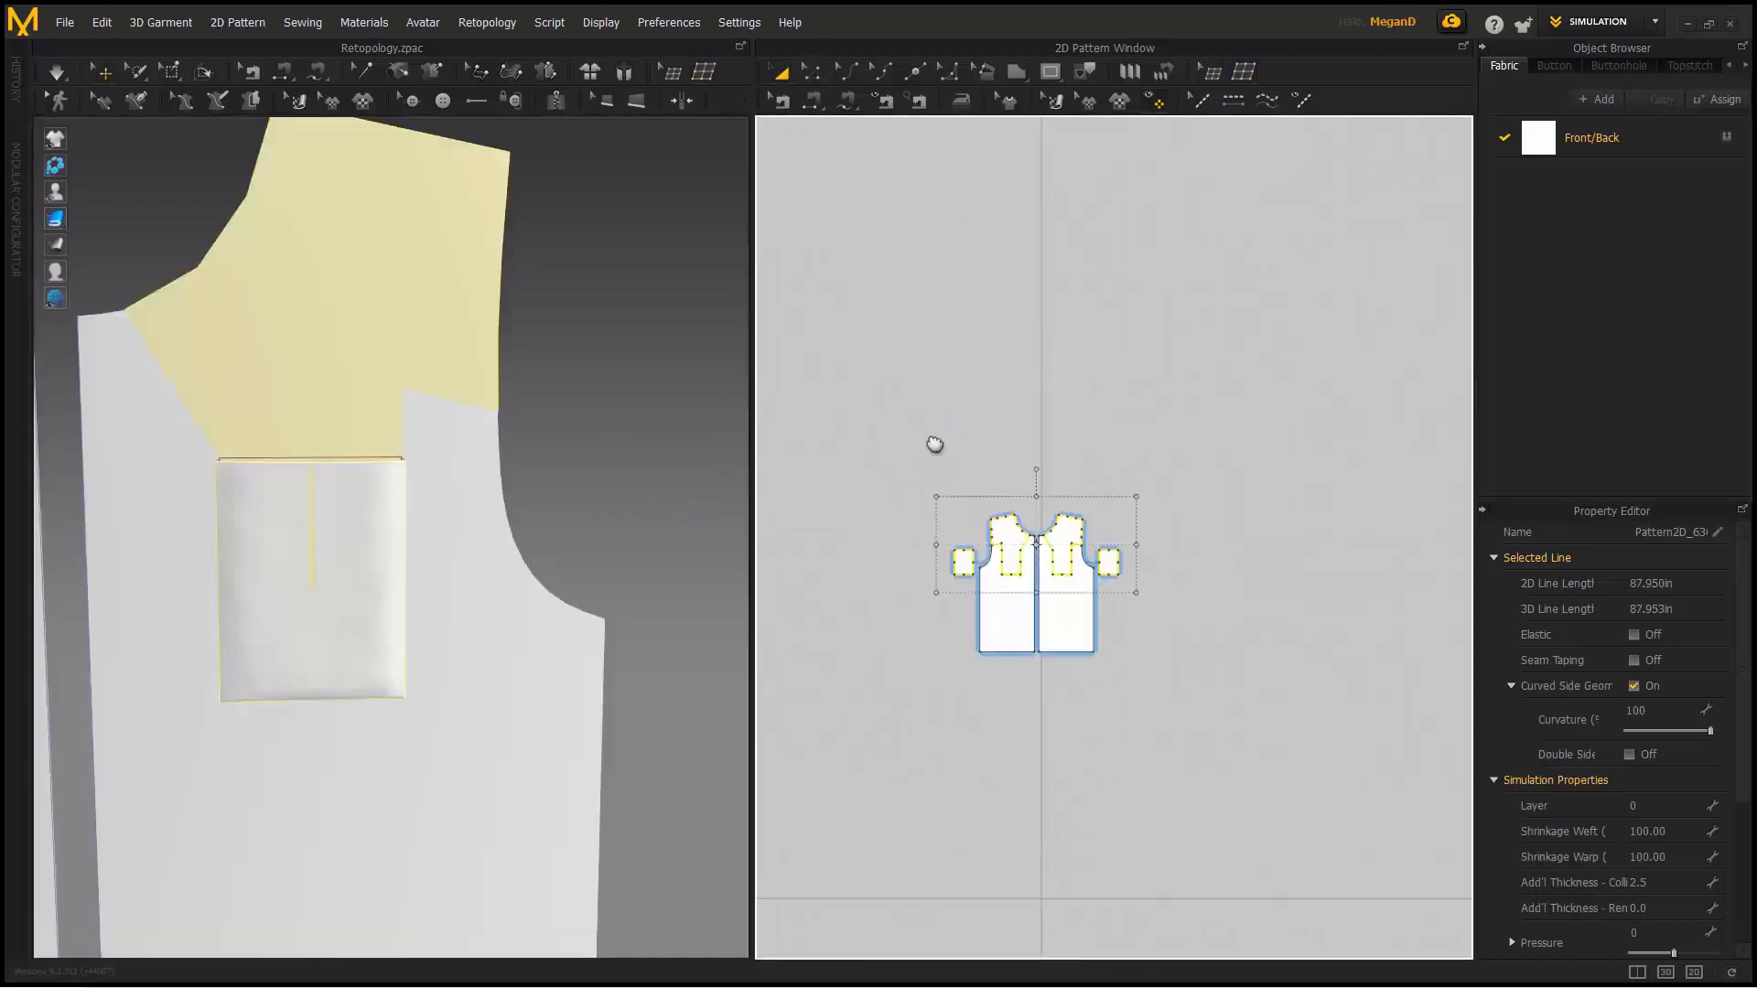
{"action": "scroll", "coordinate": [967, 444], "scroll_direction": "up", "scroll_amount": 6}
{"action": "middle_click_drag", "start_coordinate": [976, 417], "coordinate": [933, 289]}
{"action": "scroll", "coordinate": [642, 409], "scroll_direction": "down", "scroll_amount": 1}
{"action": "middle_click_drag", "start_coordinate": [247, 358], "coordinate": [416, 346]}
{"action": "left_click", "coordinate": [820, 384]}
{"action": "left_click_drag", "start_coordinate": [795, 372], "coordinate": [1391, 669]}
- Move the selected patches above the garment pieces in 2D and 3D
{"action": "left_click_drag", "start_coordinate": [1194, 558], "coordinate": [1194, 287]}
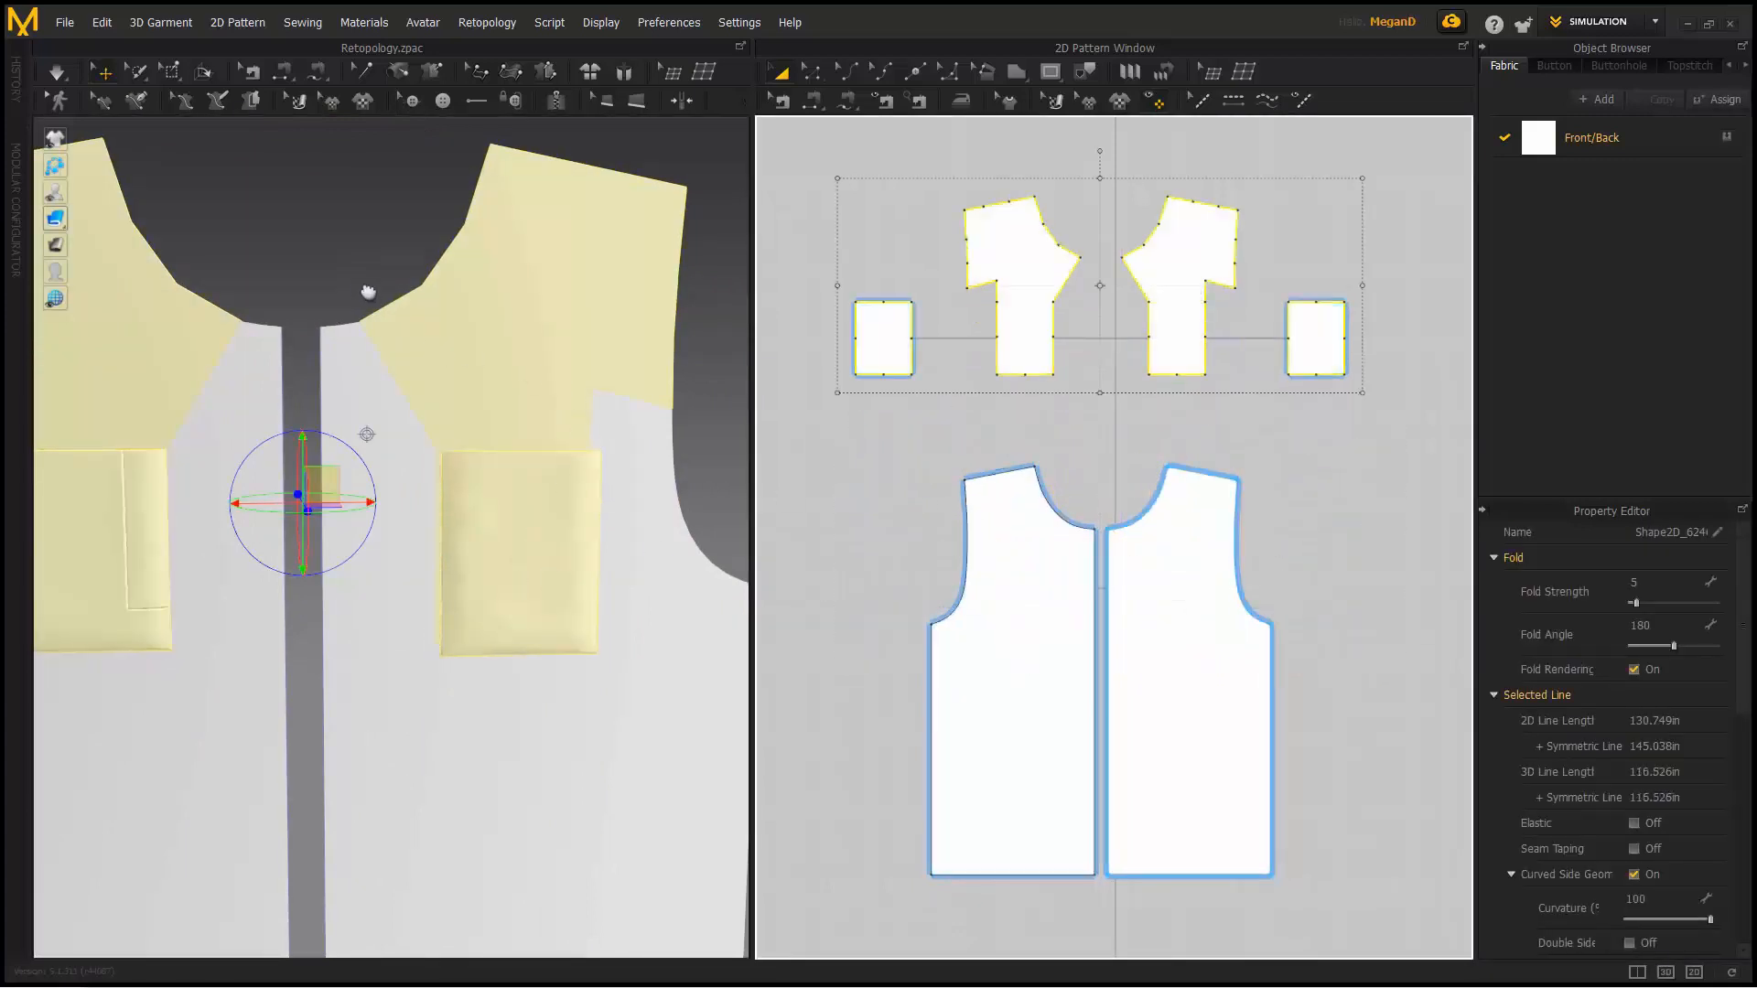
{"action": "right_click_drag", "start_coordinate": [326, 468], "coordinate": [354, 482]}
{"action": "left_click_drag", "start_coordinate": [331, 450], "coordinate": [342, 4]}
{"action": "scroll", "coordinate": [400, 235], "scroll_direction": "down", "scroll_amount": 2}
{"action": "middle_click_drag", "start_coordinate": [400, 236], "coordinate": [310, 565]}
{"action": "left_click_drag", "start_coordinate": [271, 529], "coordinate": [275, 414]}
- Move the pockets and flaps down beside the left and right front panels
{"action": "left_click", "coordinate": [883, 339]}
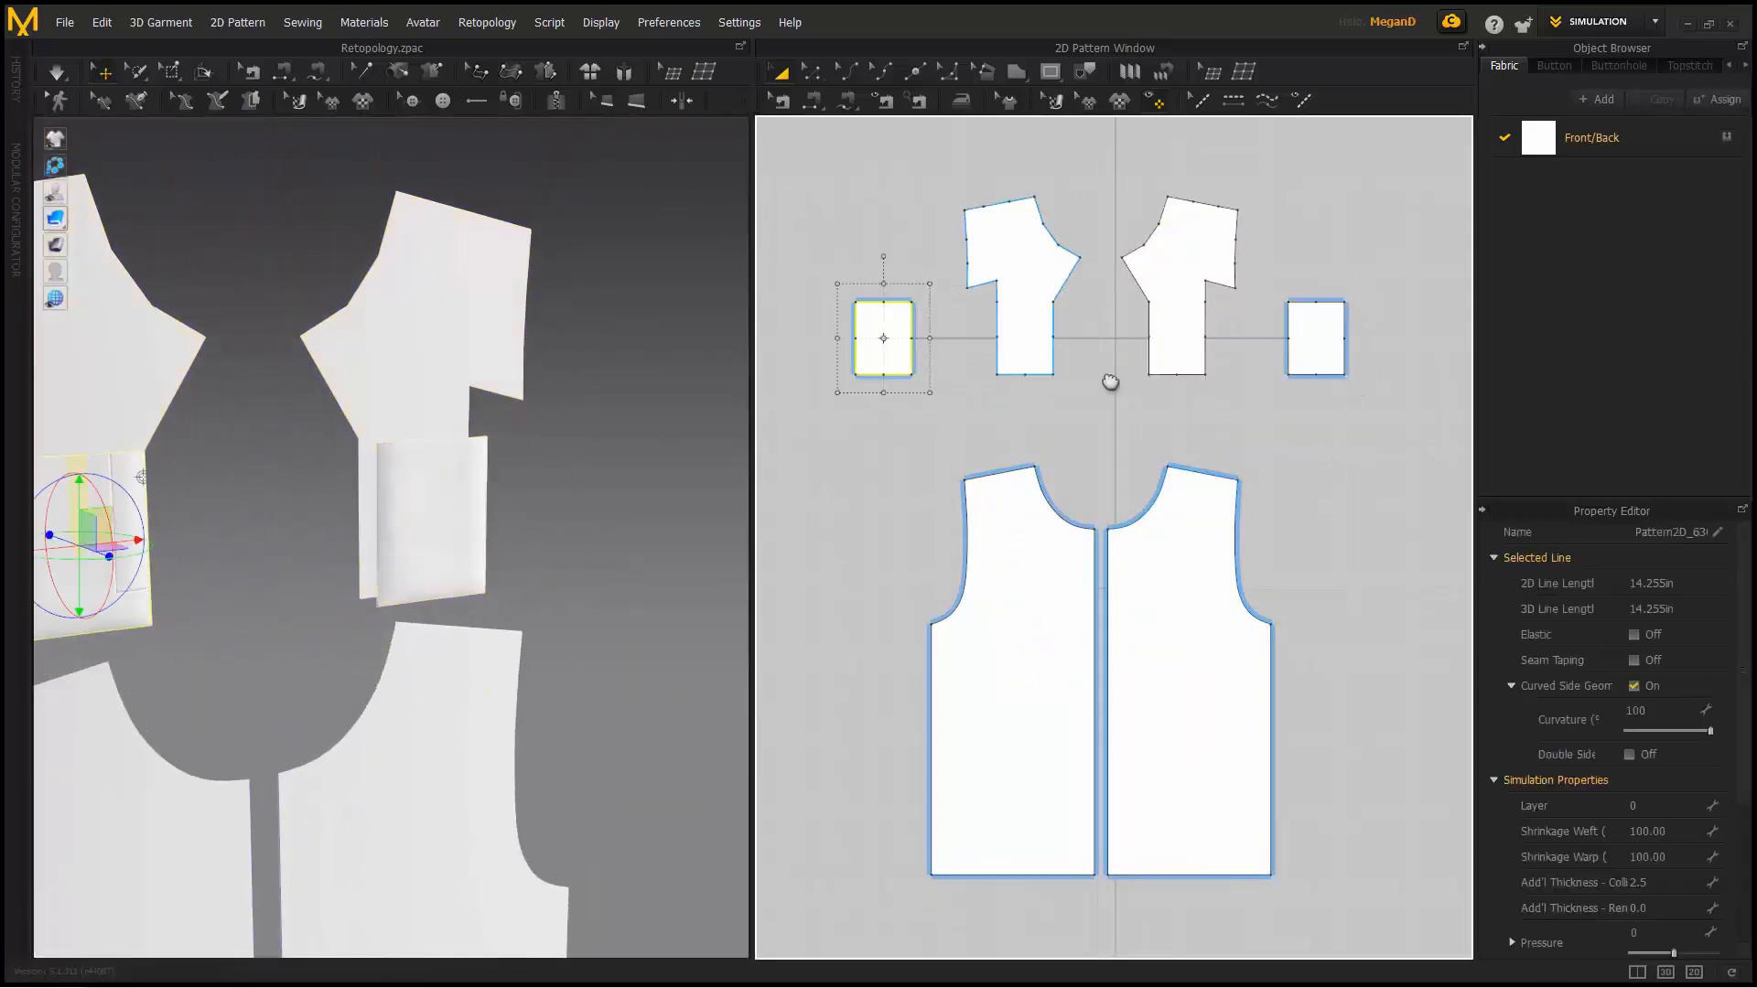
{"action": "left_click", "coordinate": [1315, 340]}
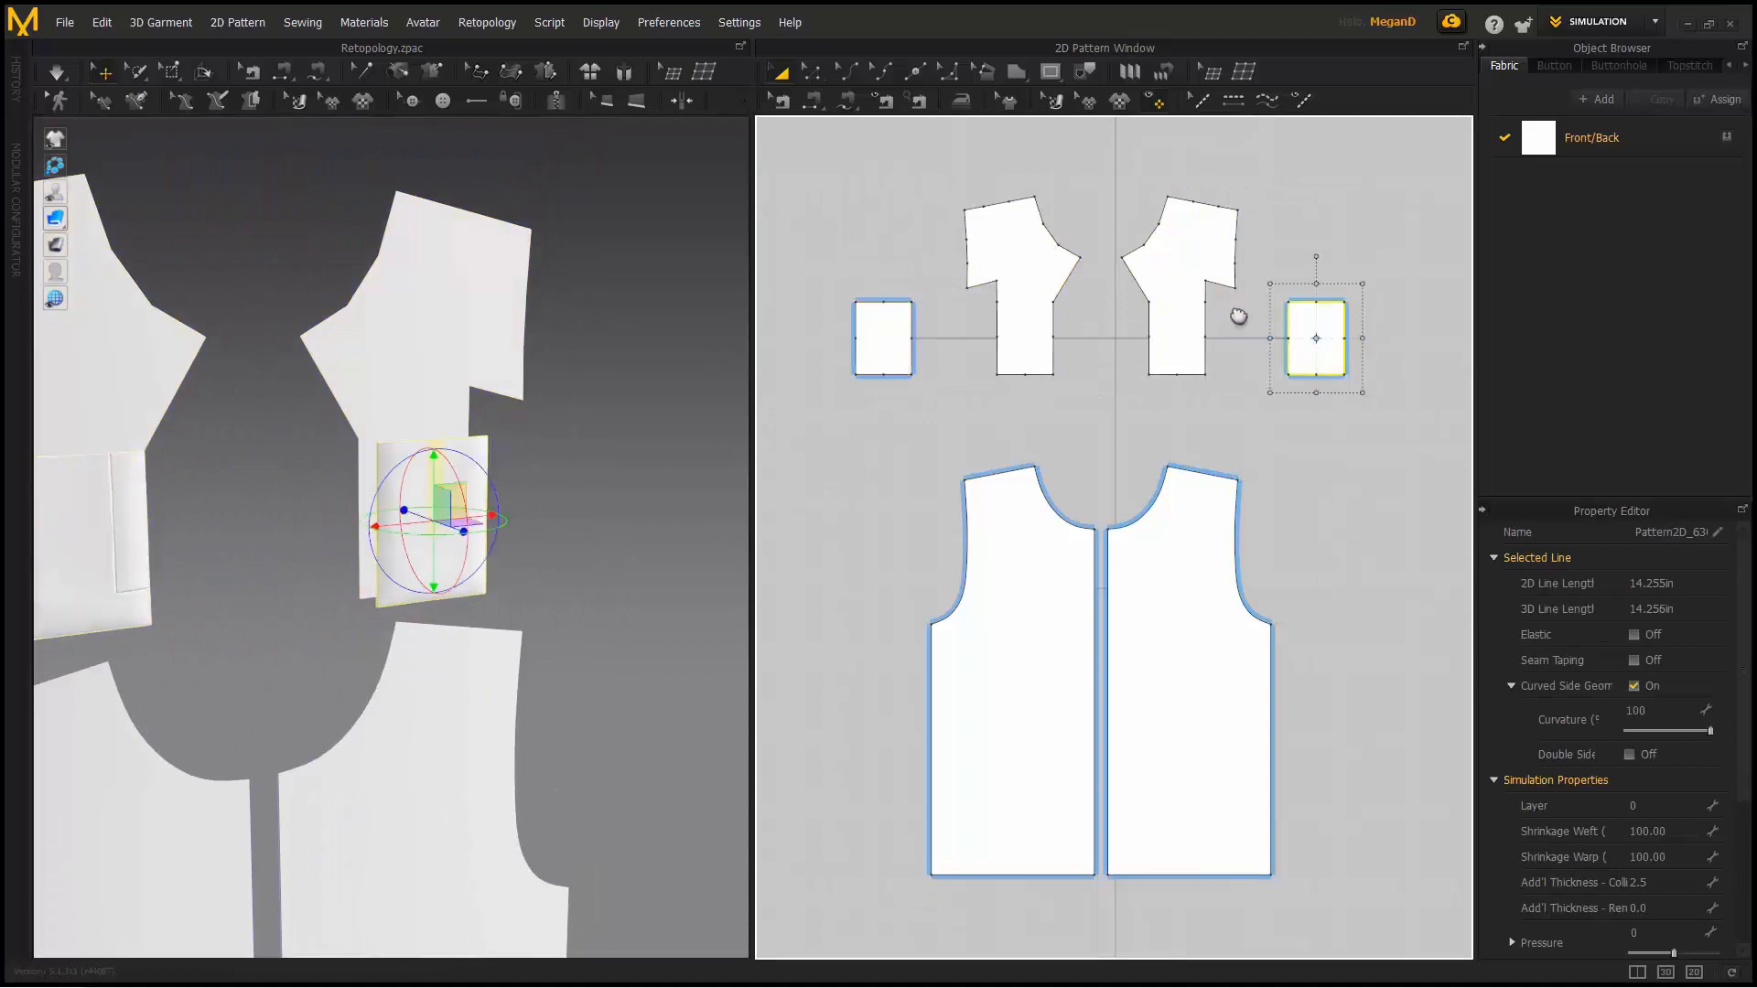
{"action": "left_click", "coordinate": [902, 314]}
{"action": "left_click", "coordinate": [1322, 342]}
{"action": "left_click_drag", "start_coordinate": [1321, 341], "coordinate": [1333, 714]}
{"action": "left_click_drag", "start_coordinate": [891, 345], "coordinate": [857, 704]}
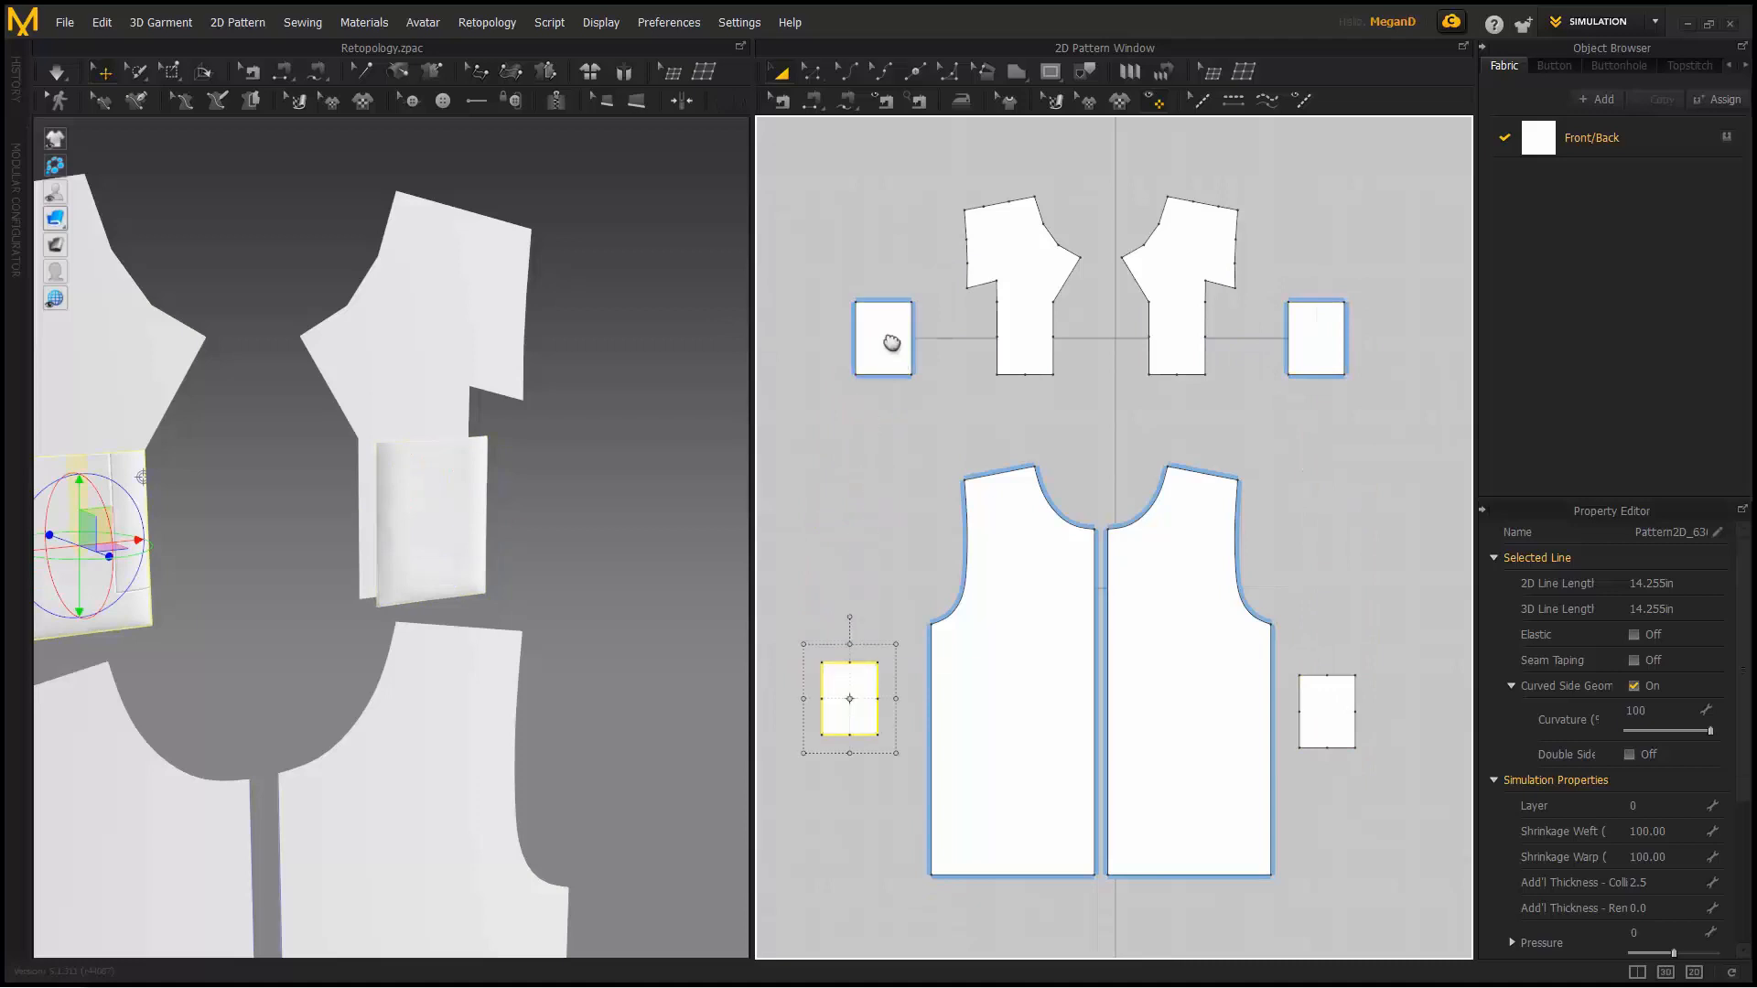
{"action": "left_click_drag", "start_coordinate": [899, 361], "coordinate": [871, 570]}
{"action": "left_click_drag", "start_coordinate": [1330, 345], "coordinate": [1329, 531]}
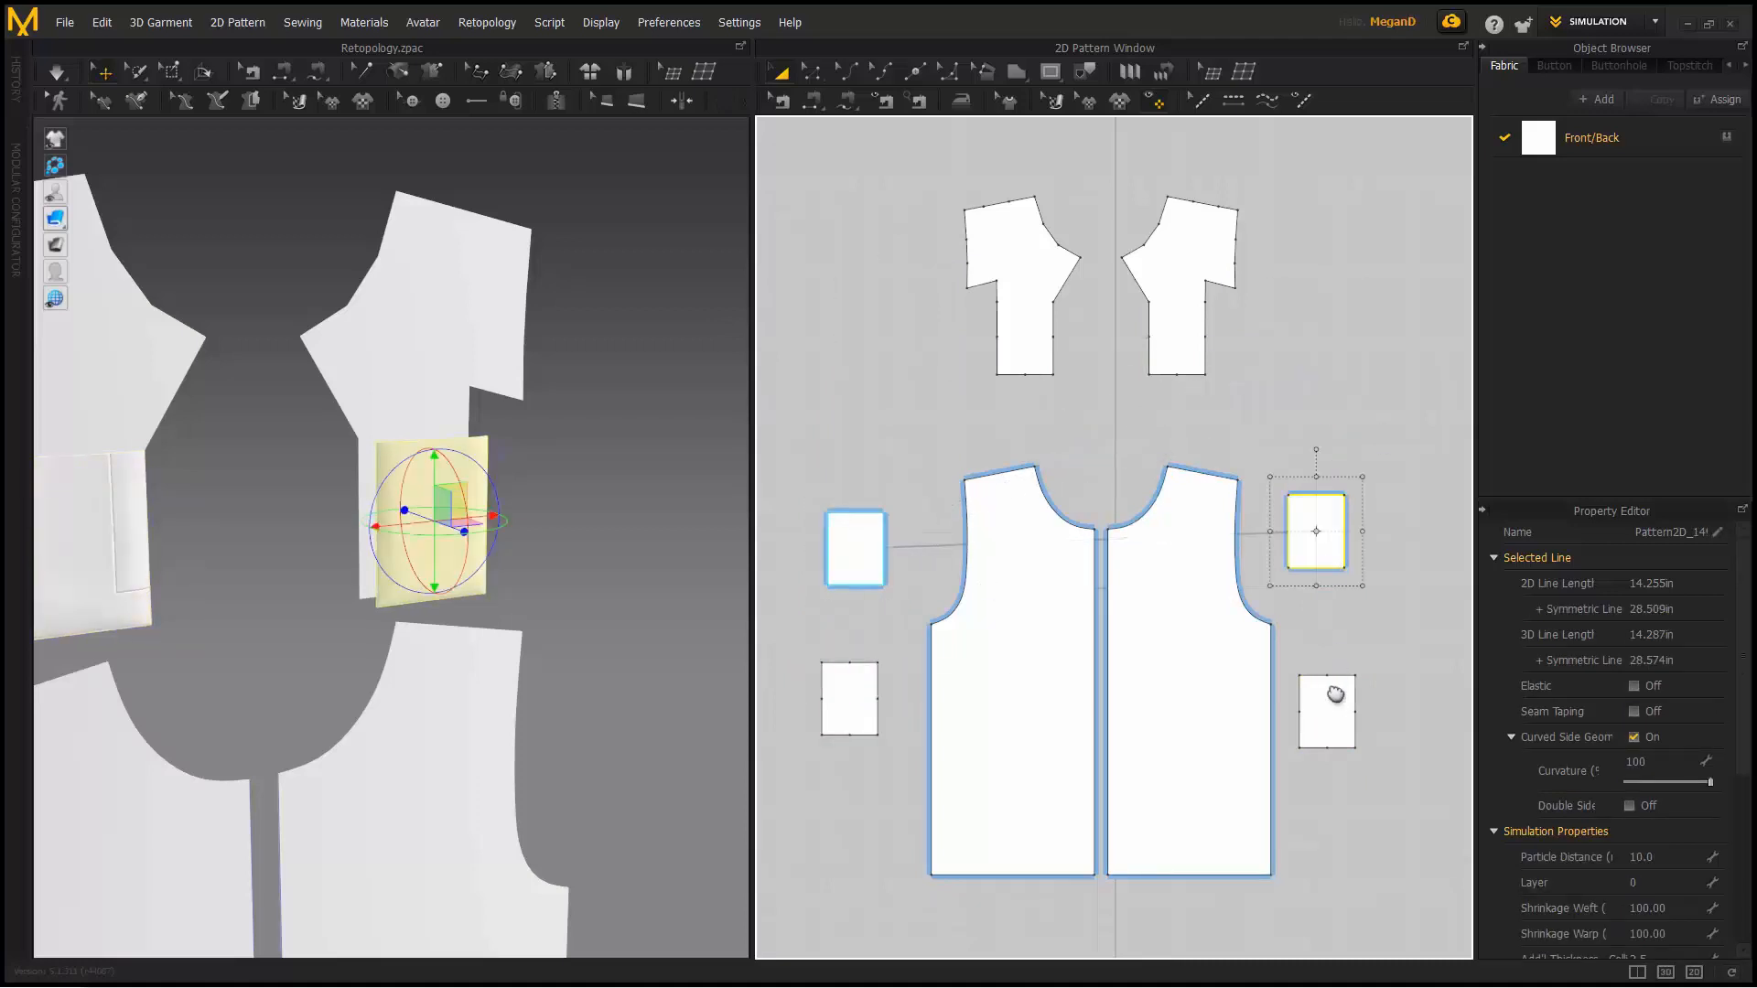
- Rearrange pockets back up and flaps down beside each front panel
{"action": "left_click_drag", "start_coordinate": [1337, 690], "coordinate": [1305, 317]}
{"action": "left_click_drag", "start_coordinate": [860, 727], "coordinate": [883, 330]}
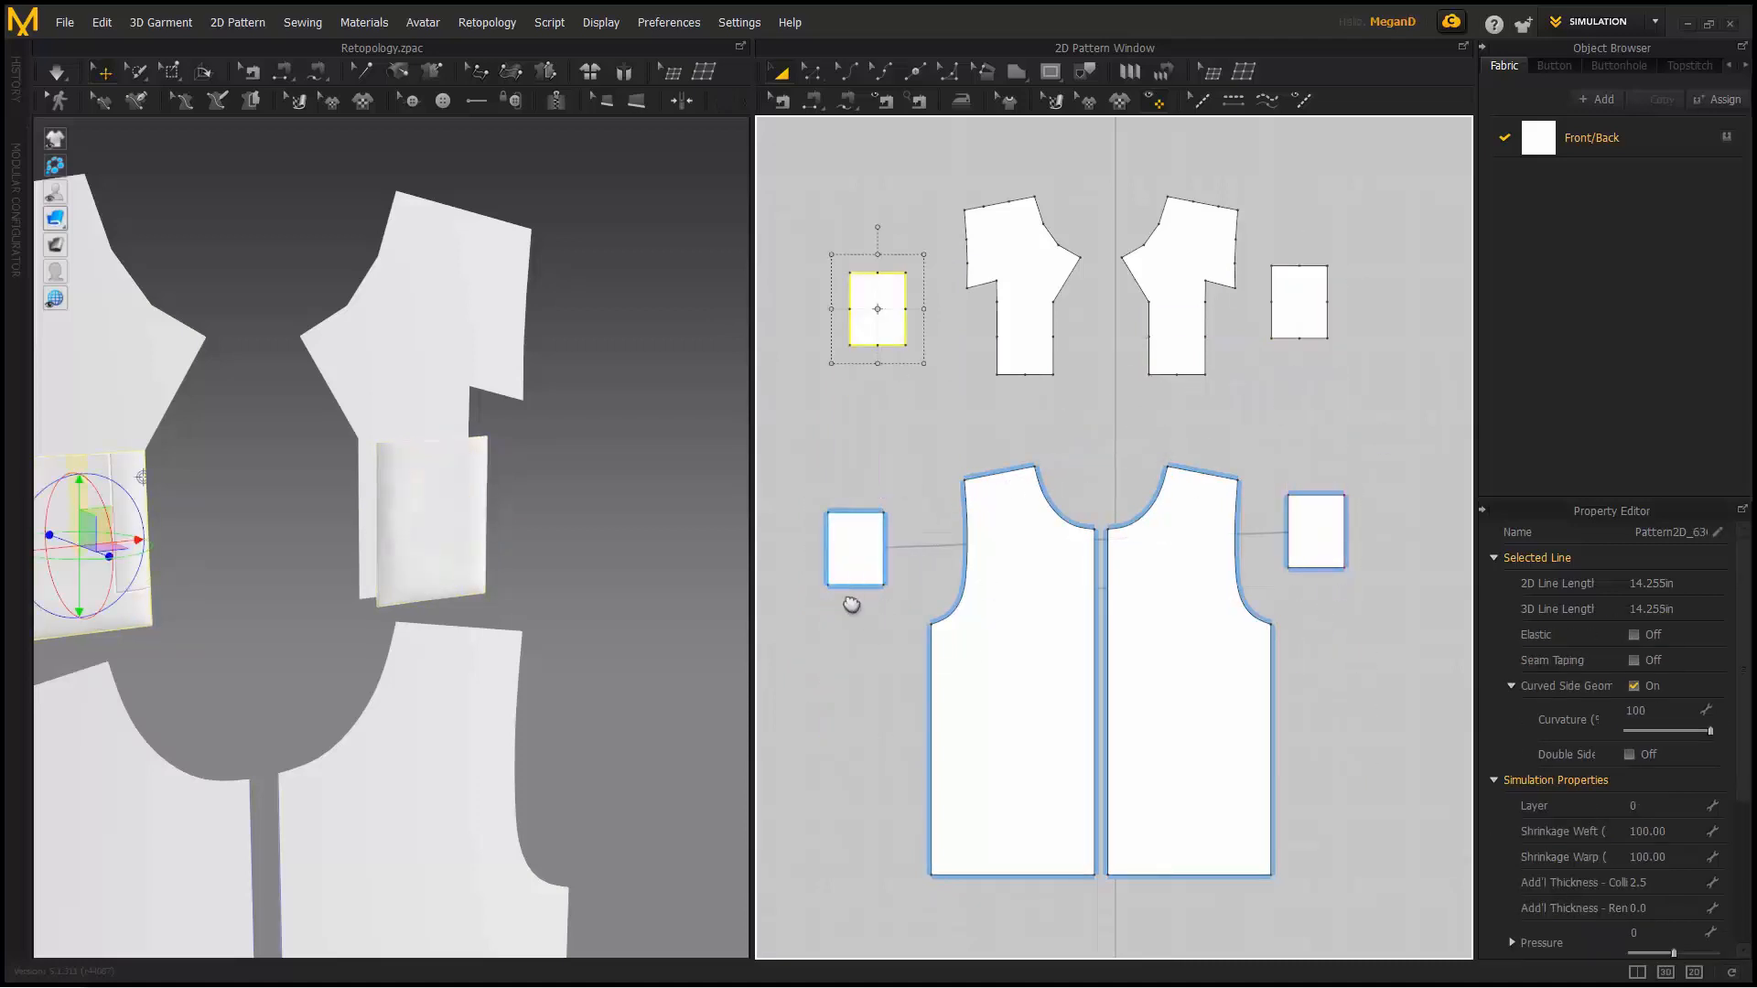
{"action": "left_click_drag", "start_coordinate": [851, 568], "coordinate": [833, 727]}
{"action": "left_click_drag", "start_coordinate": [1330, 546], "coordinate": [1357, 730]}
{"action": "middle_click_drag", "start_coordinate": [995, 432], "coordinate": [1062, 473]}
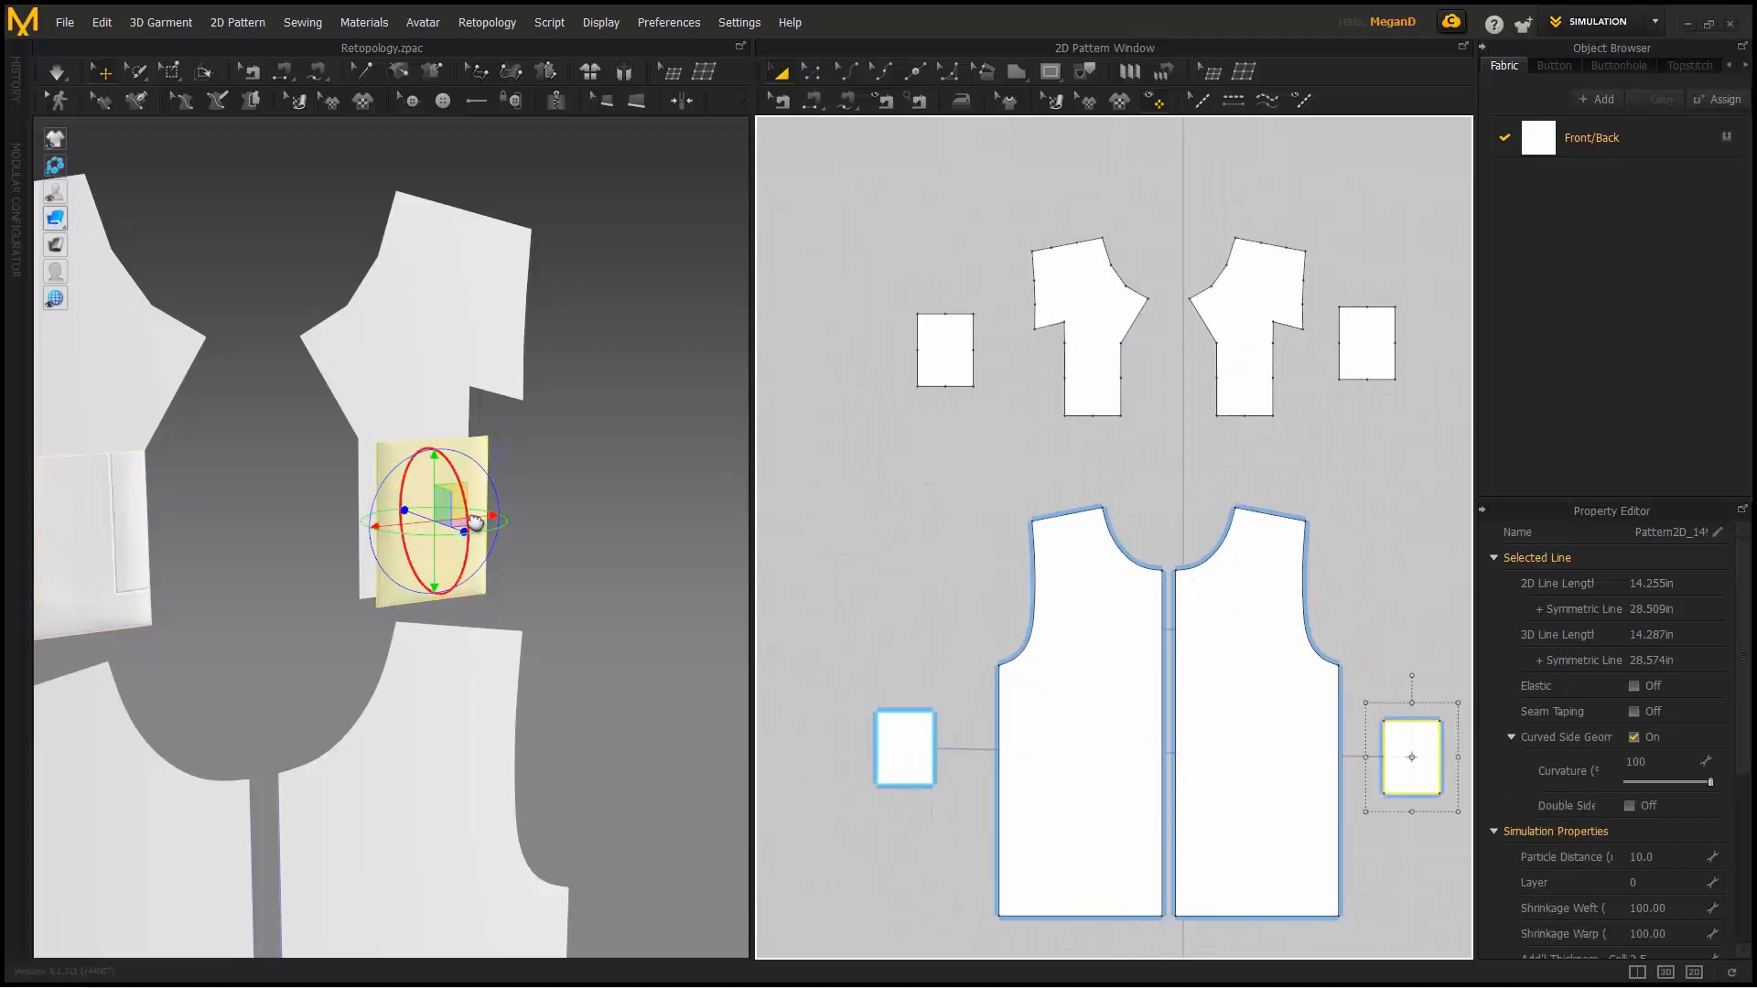
{"action": "right_click_drag", "start_coordinate": [478, 521], "coordinate": [308, 435]}
{"action": "scroll", "coordinate": [290, 303], "scroll_direction": "down", "scroll_amount": 4}
{"action": "middle_click_drag", "start_coordinate": [302, 319], "coordinate": [369, 342]}
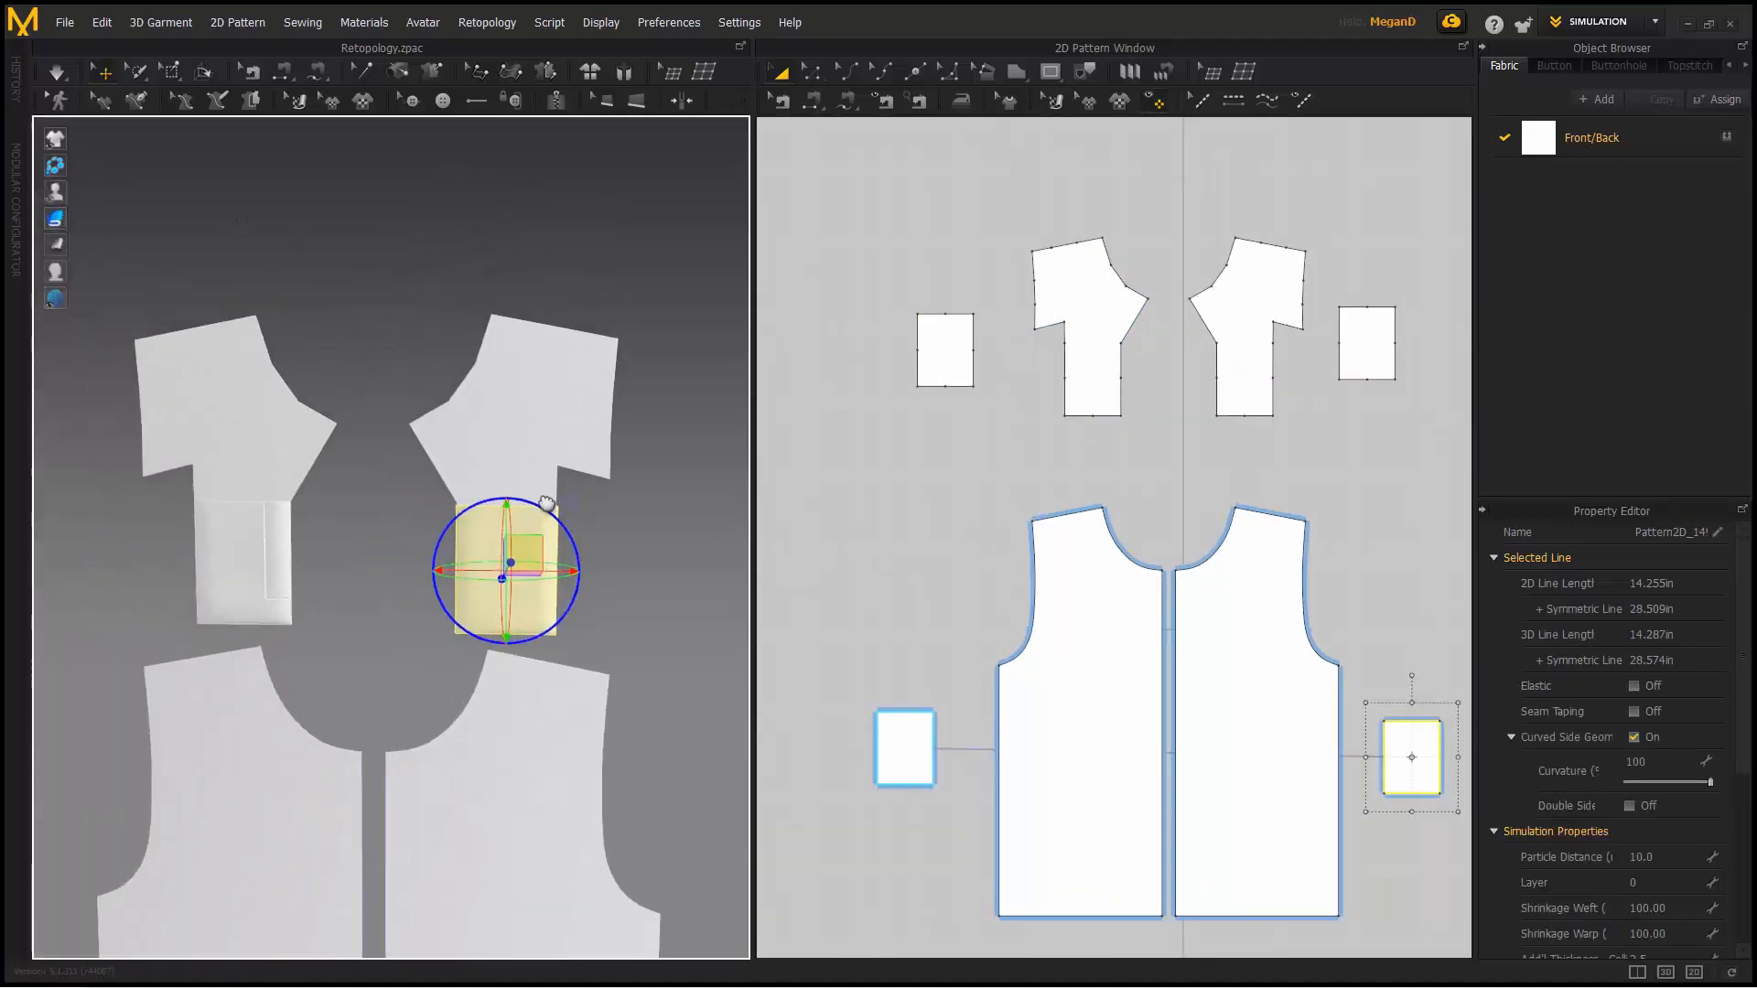
- In mesh wireframe view, drag the two flap pieces beside the right panel and to the far left
{"action": "left_click", "coordinate": [110, 223]}
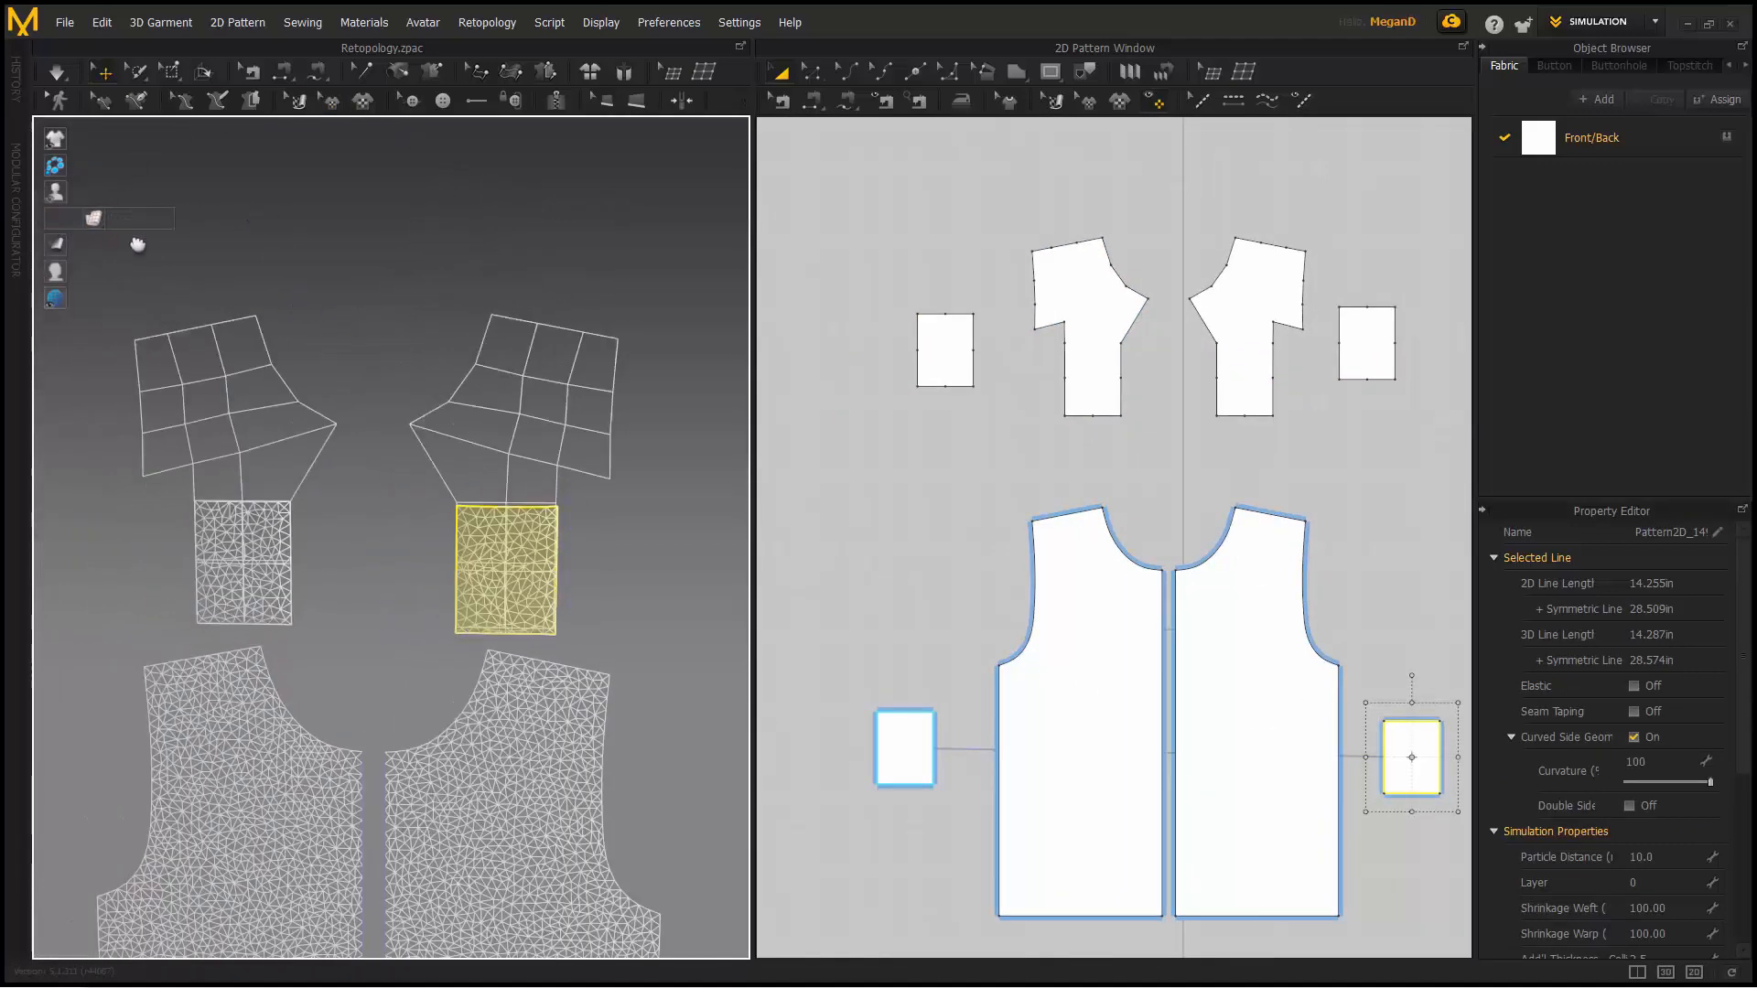
{"action": "middle_click_drag", "start_coordinate": [299, 412], "coordinate": [335, 409]}
{"action": "left_click_drag", "start_coordinate": [557, 598], "coordinate": [630, 625]}
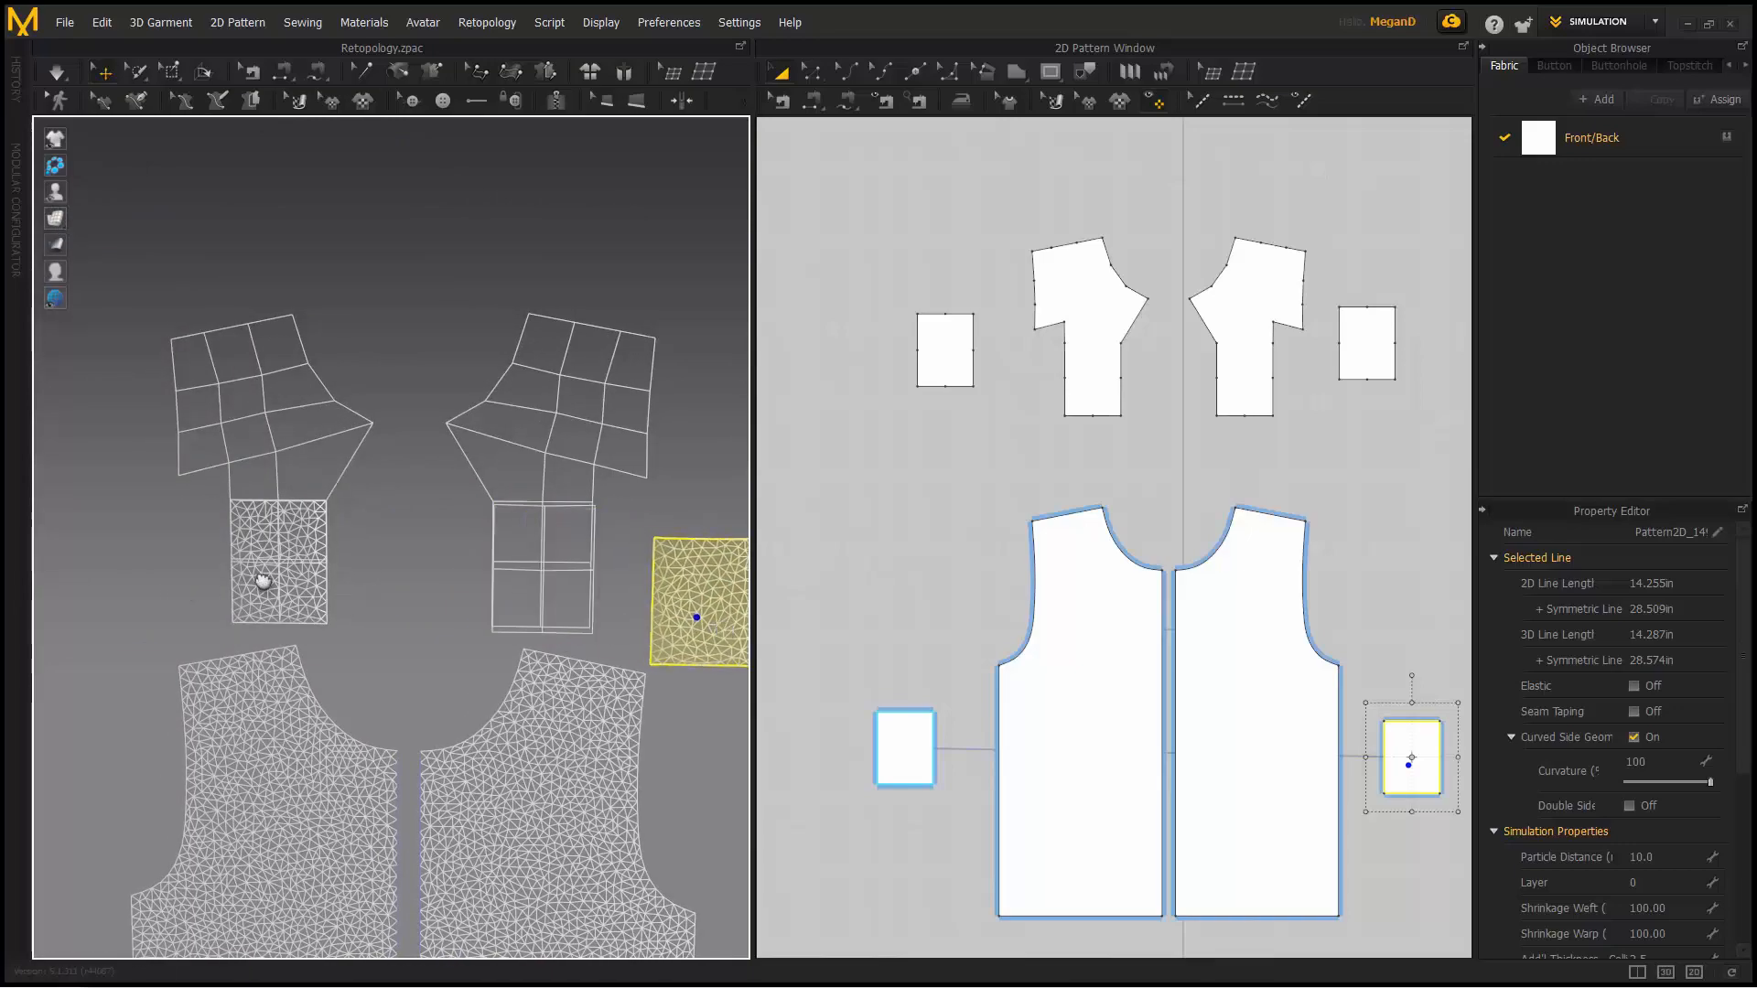
{"action": "left_click_drag", "start_coordinate": [264, 582], "coordinate": [42, 605]}
{"action": "left_click", "coordinate": [354, 570]}
{"action": "right_click_drag", "start_coordinate": [355, 569], "coordinate": [435, 584]}
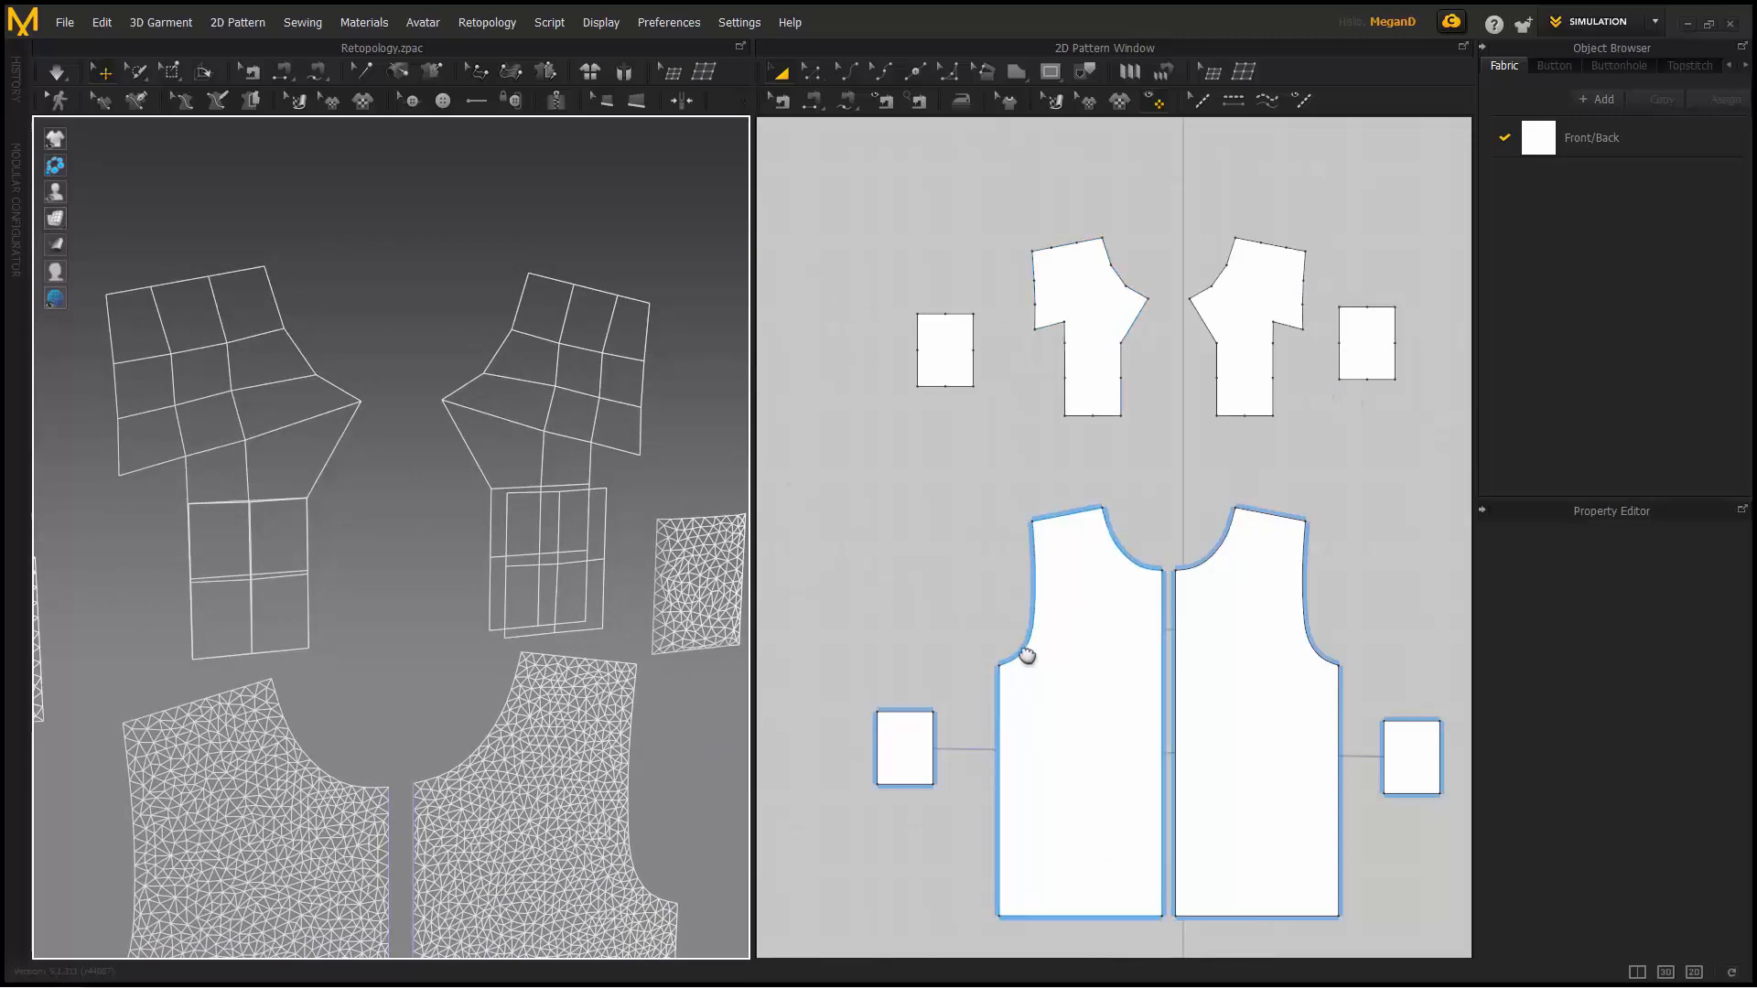
{"action": "right_click_drag", "start_coordinate": [595, 752], "coordinate": [499, 648]}
{"action": "scroll", "coordinate": [498, 648], "scroll_direction": "down", "scroll_amount": 6}
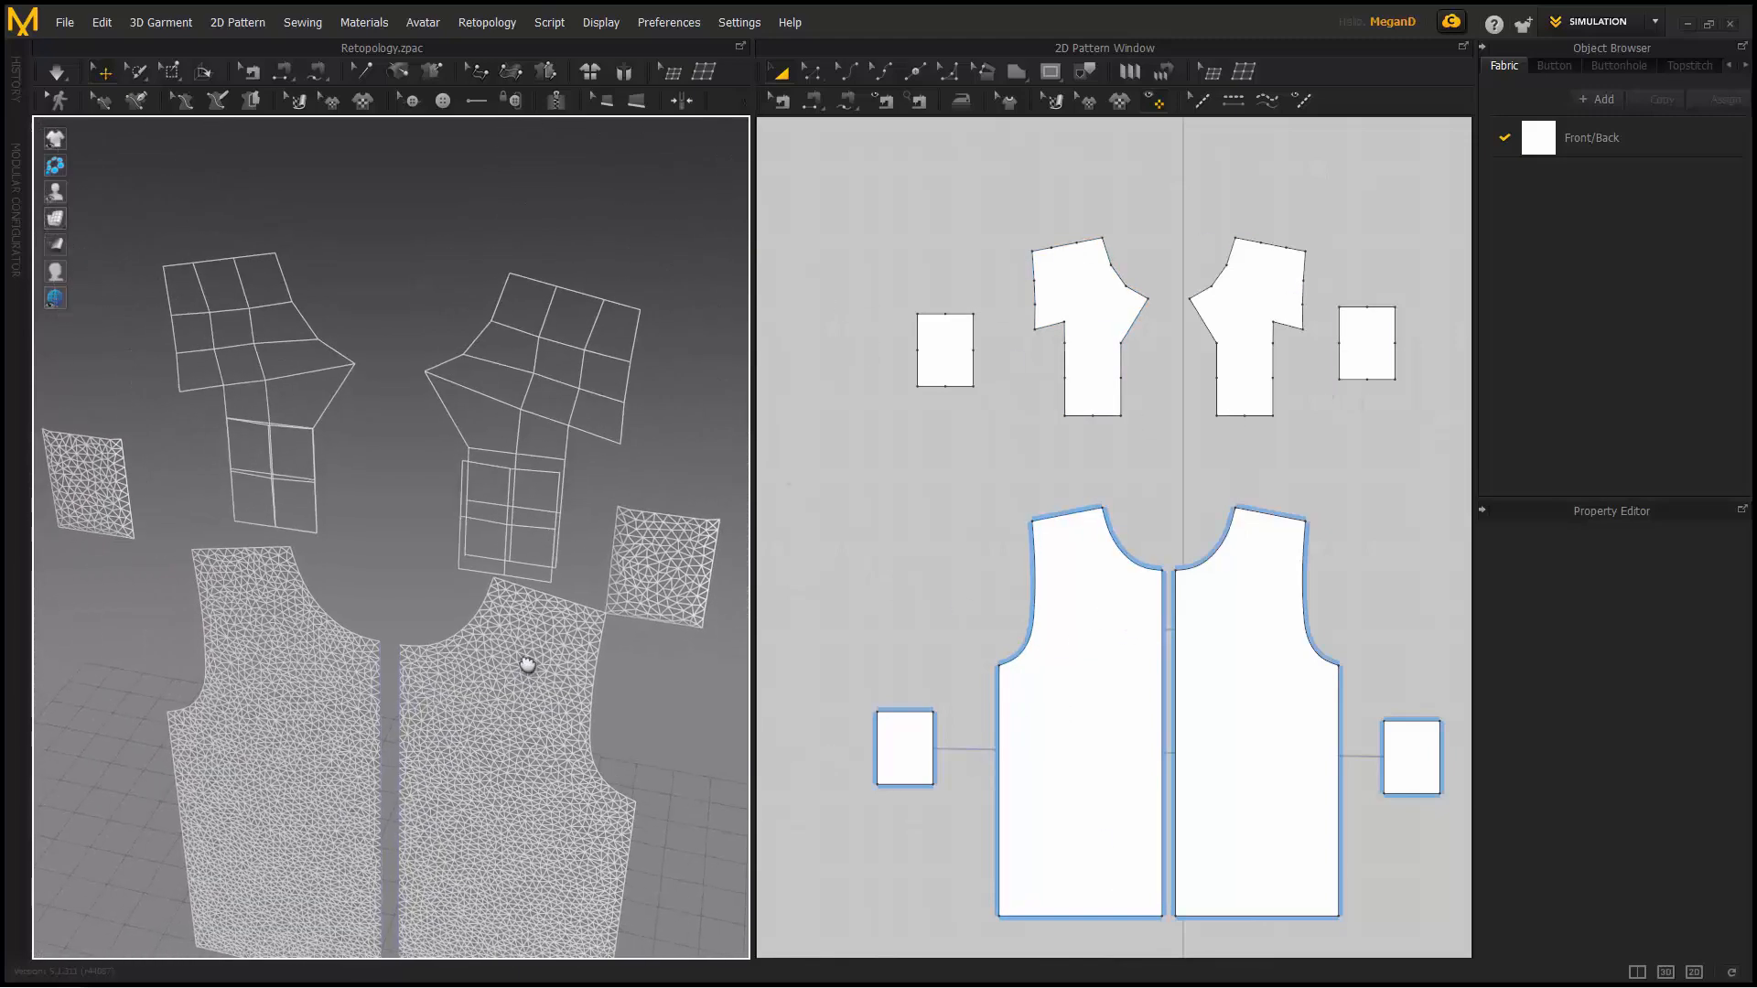
{"action": "right_click_drag", "start_coordinate": [444, 609], "coordinate": [486, 606]}
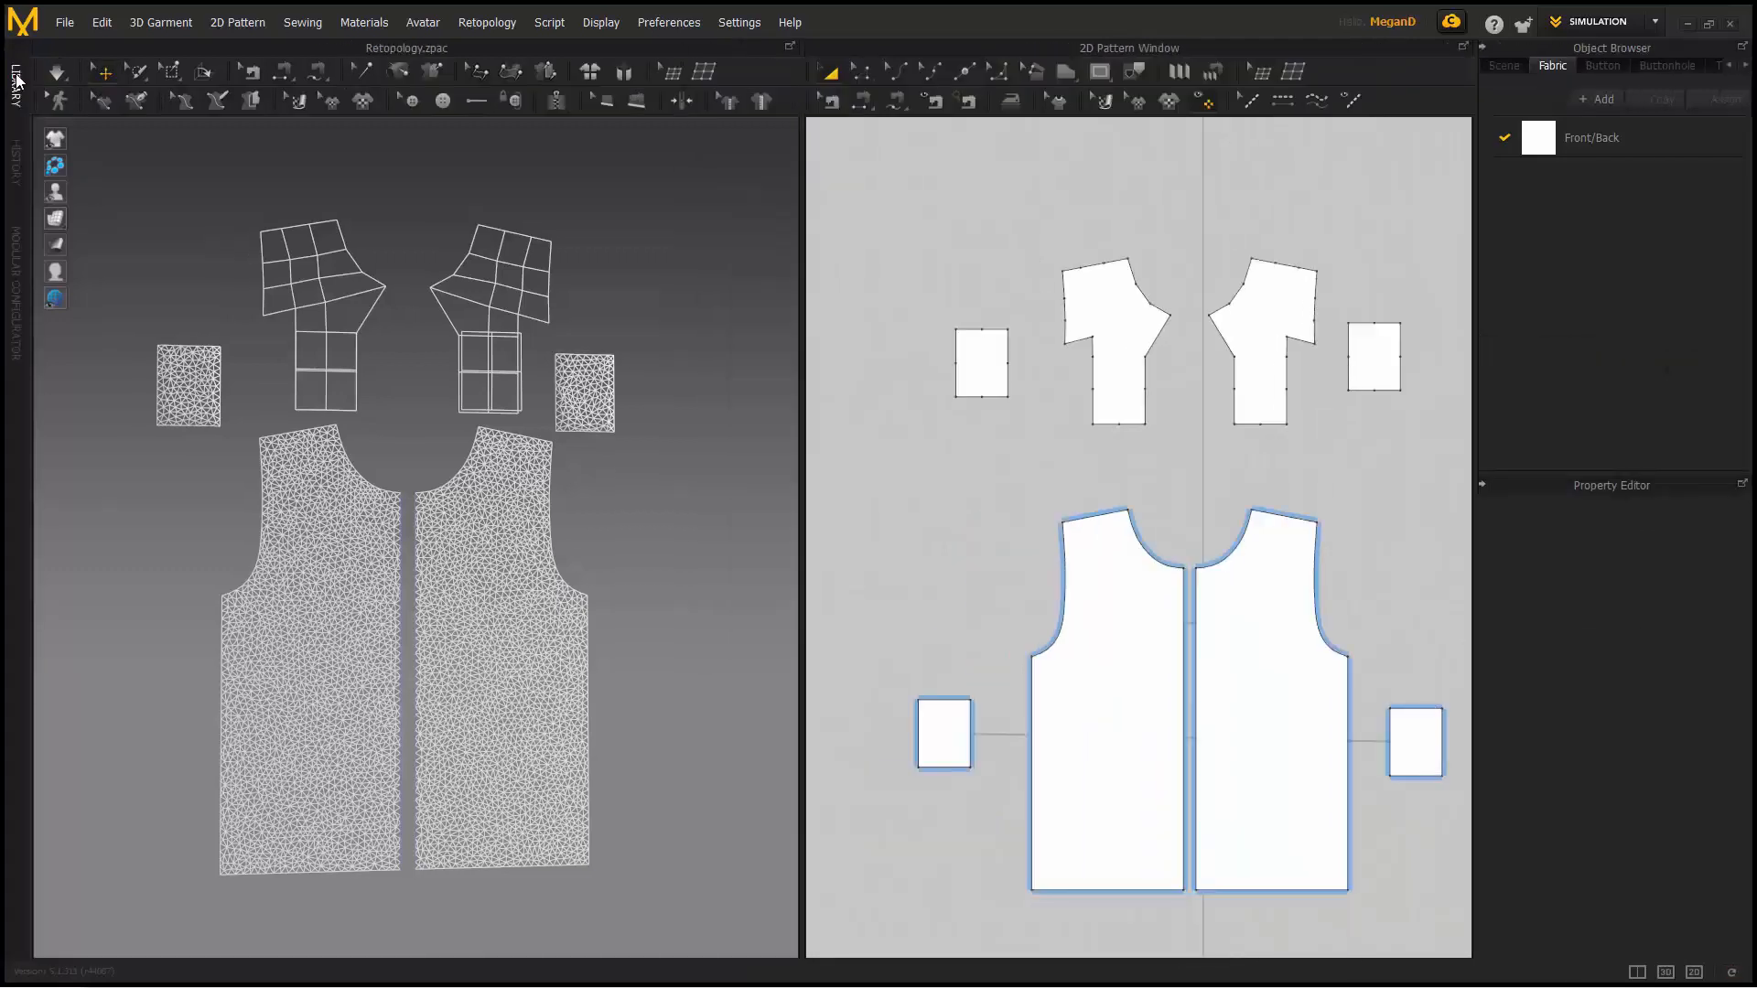
- Open Subdivision.zpac from the Library's Subdivision folder without saving the current project
{"action": "left_click", "coordinate": [17, 82]}
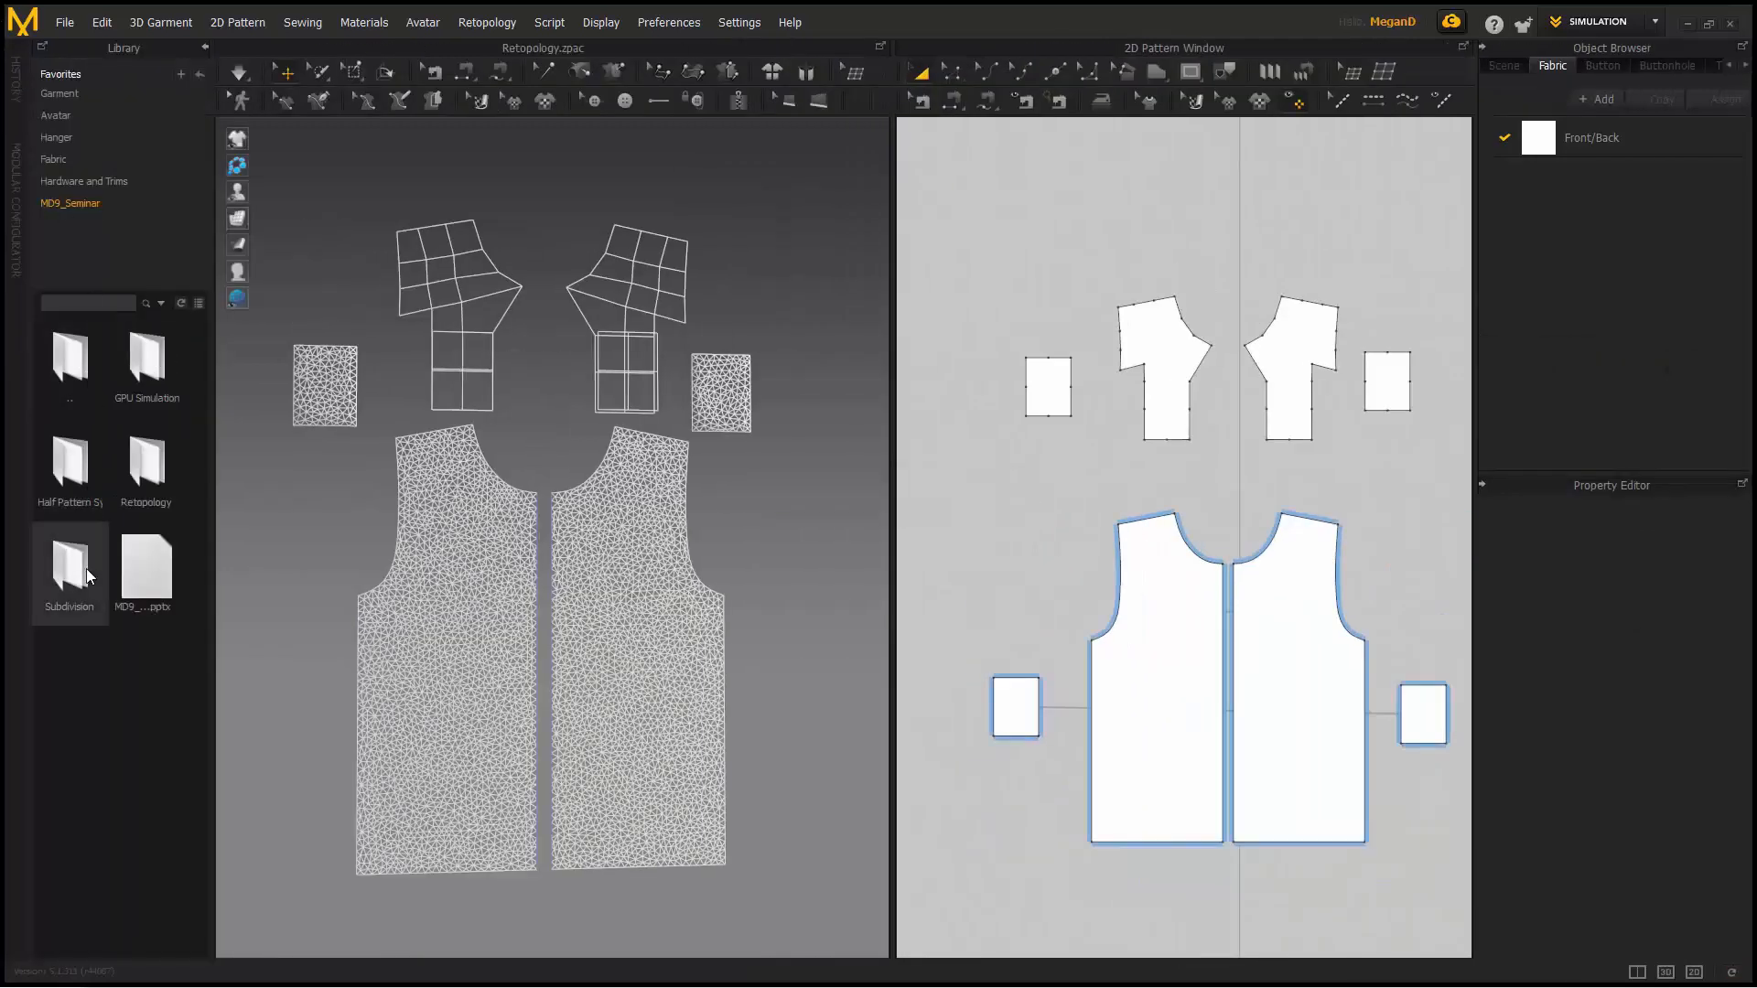
{"action": "double_click", "coordinate": [86, 568]}
{"action": "double_click", "coordinate": [144, 361]}
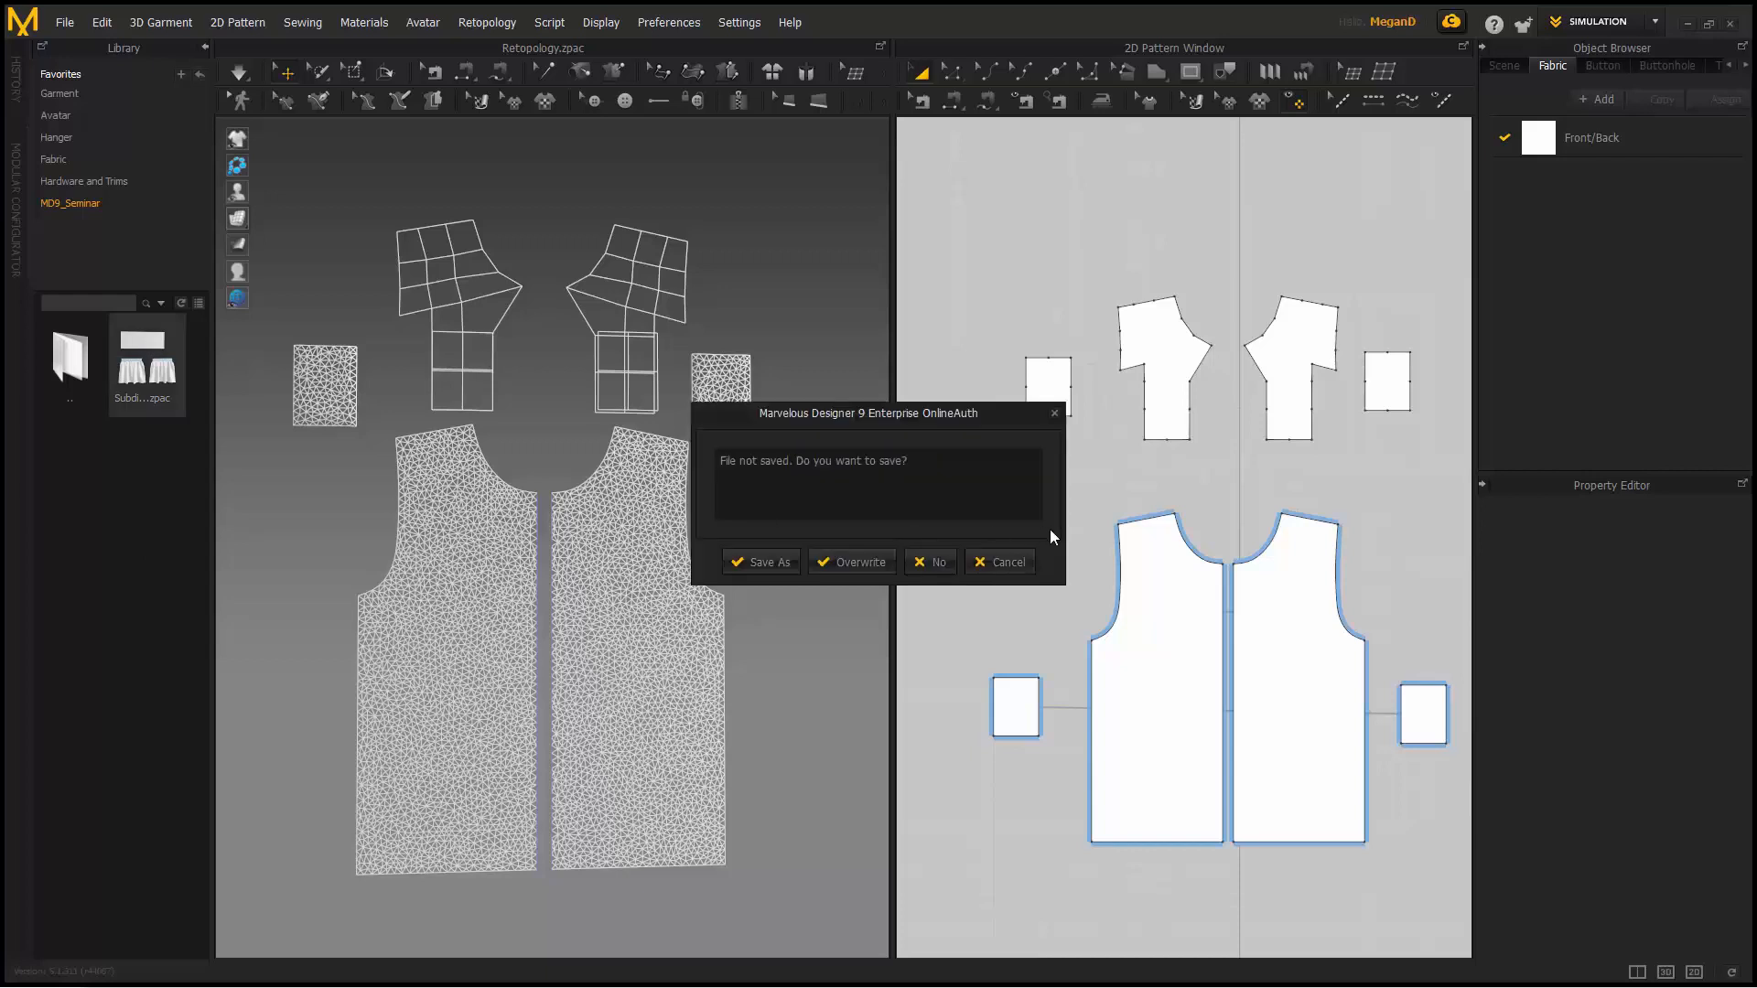
{"action": "left_click", "coordinate": [927, 564]}
{"action": "left_click", "coordinate": [883, 597]}
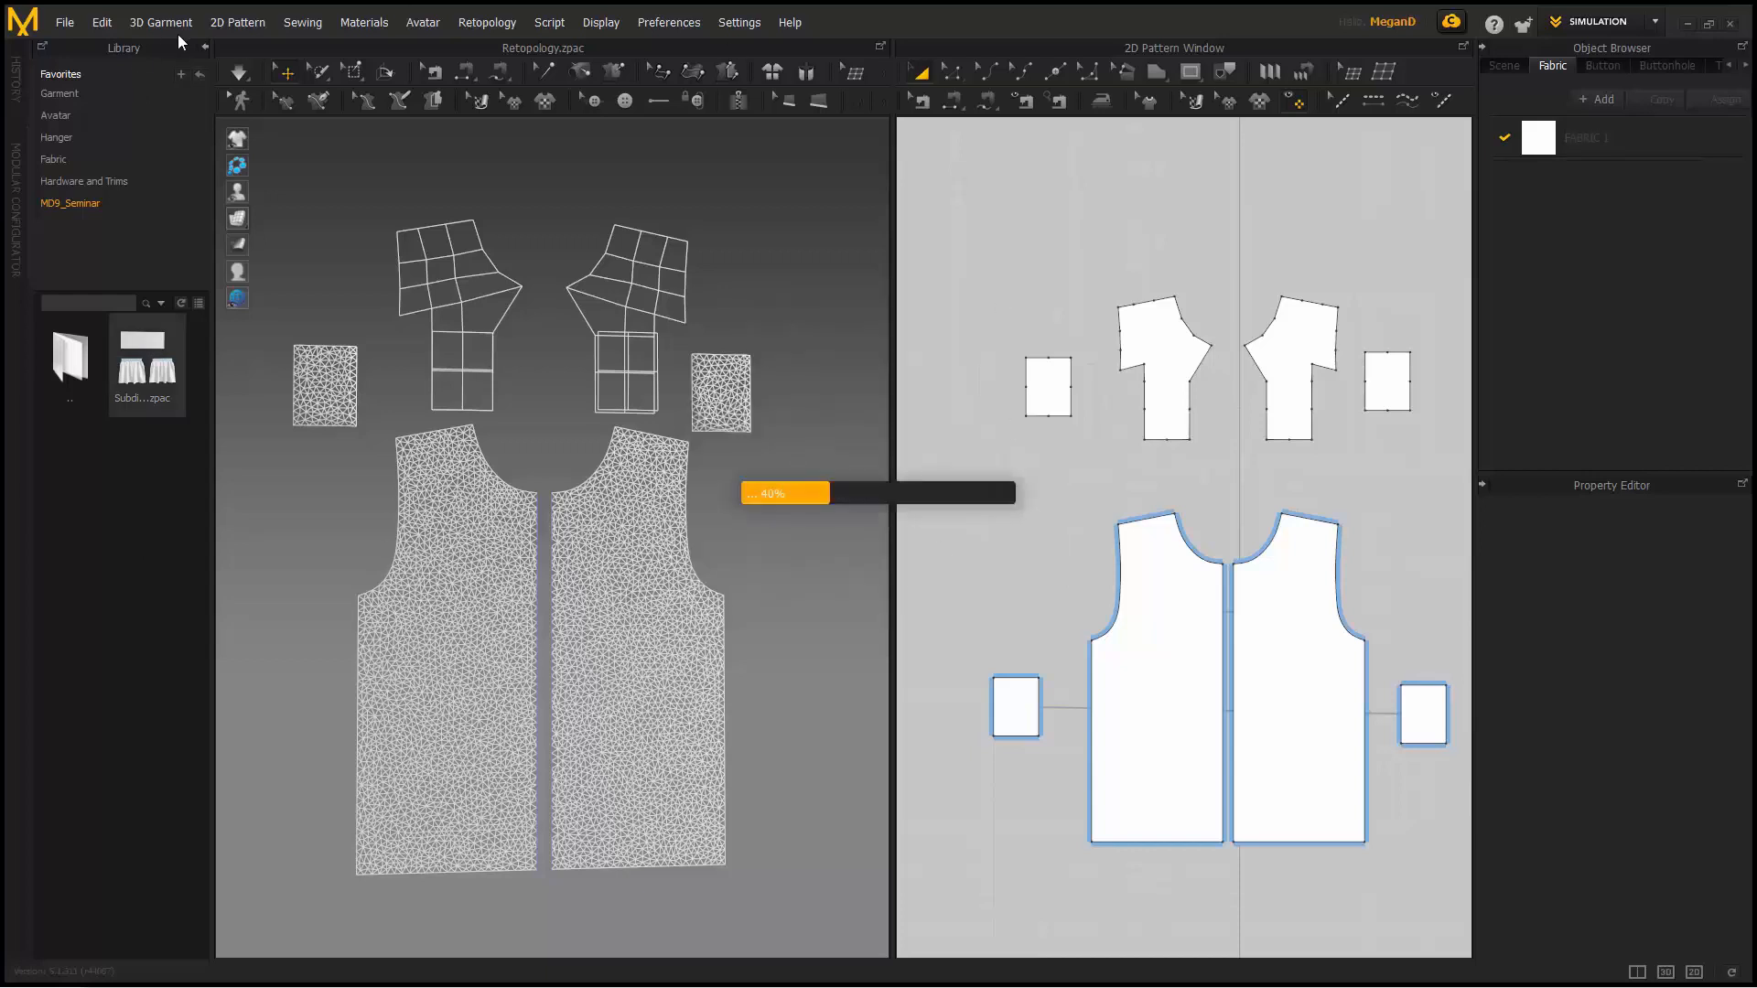
- Frame the skirts in the 3D view and select the flat upper panel
{"action": "left_click", "coordinate": [204, 47]}
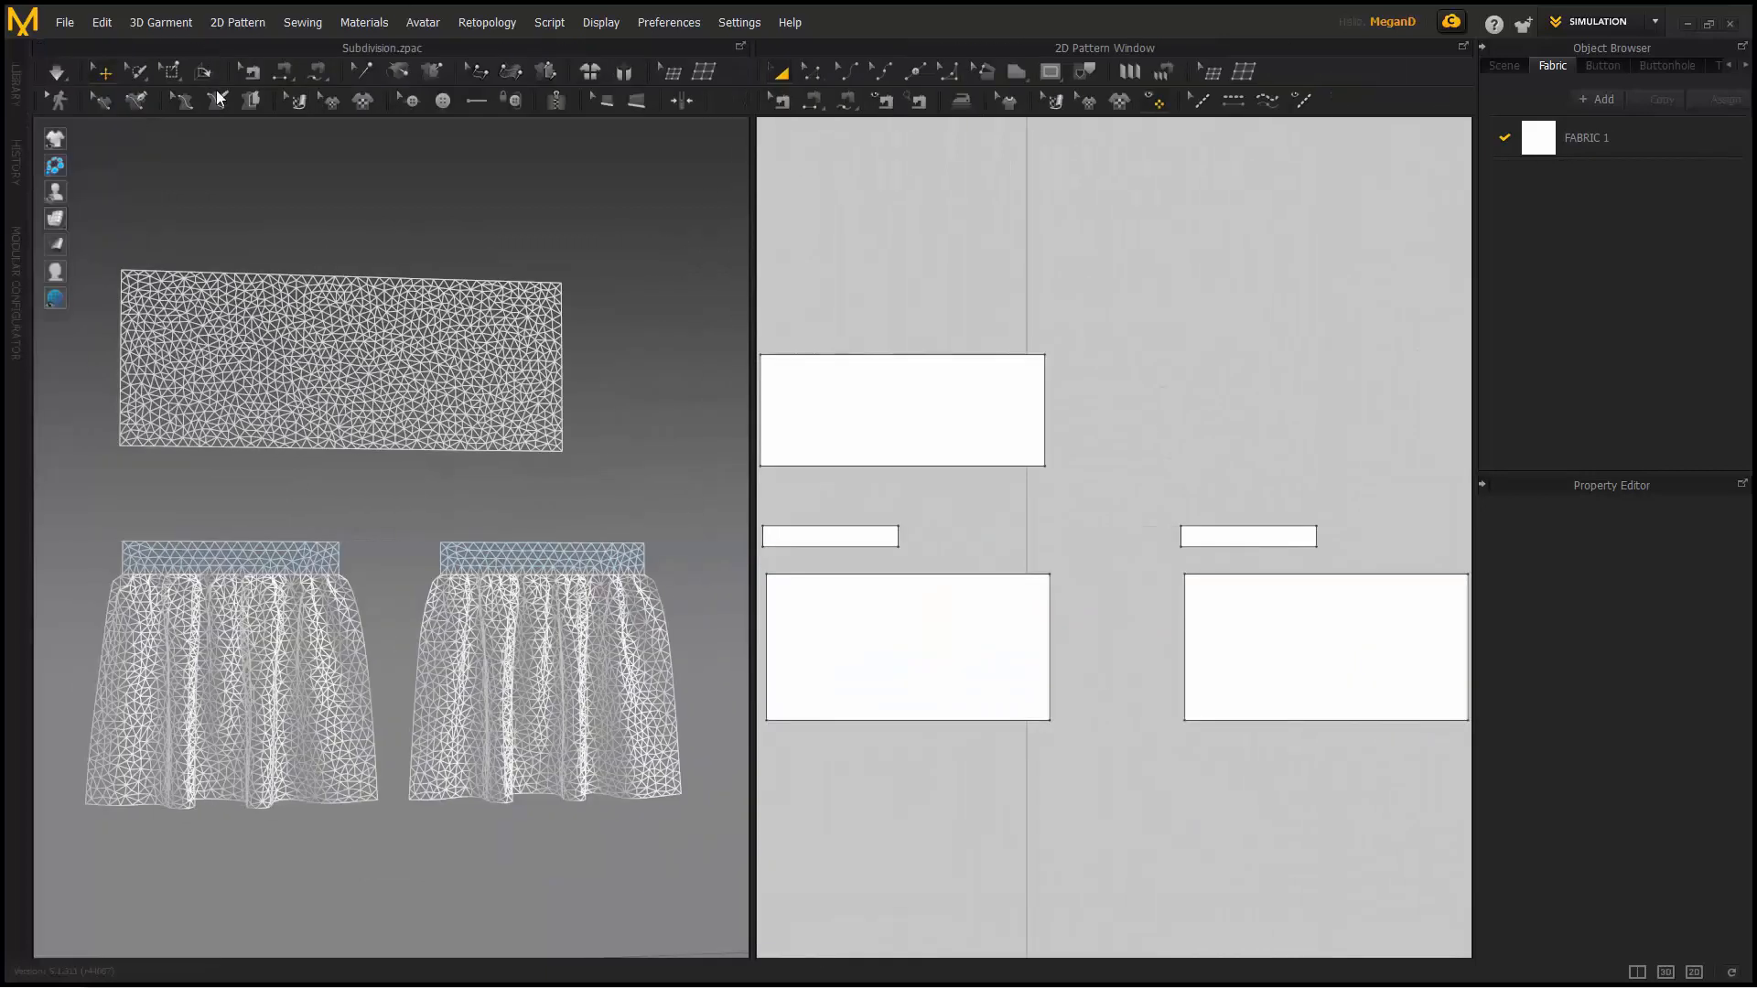
{"action": "right_click_drag", "start_coordinate": [418, 312], "coordinate": [423, 318]}
{"action": "middle_click_drag", "start_coordinate": [422, 319], "coordinate": [458, 372]}
{"action": "right_click_drag", "start_coordinate": [457, 371], "coordinate": [453, 386]}
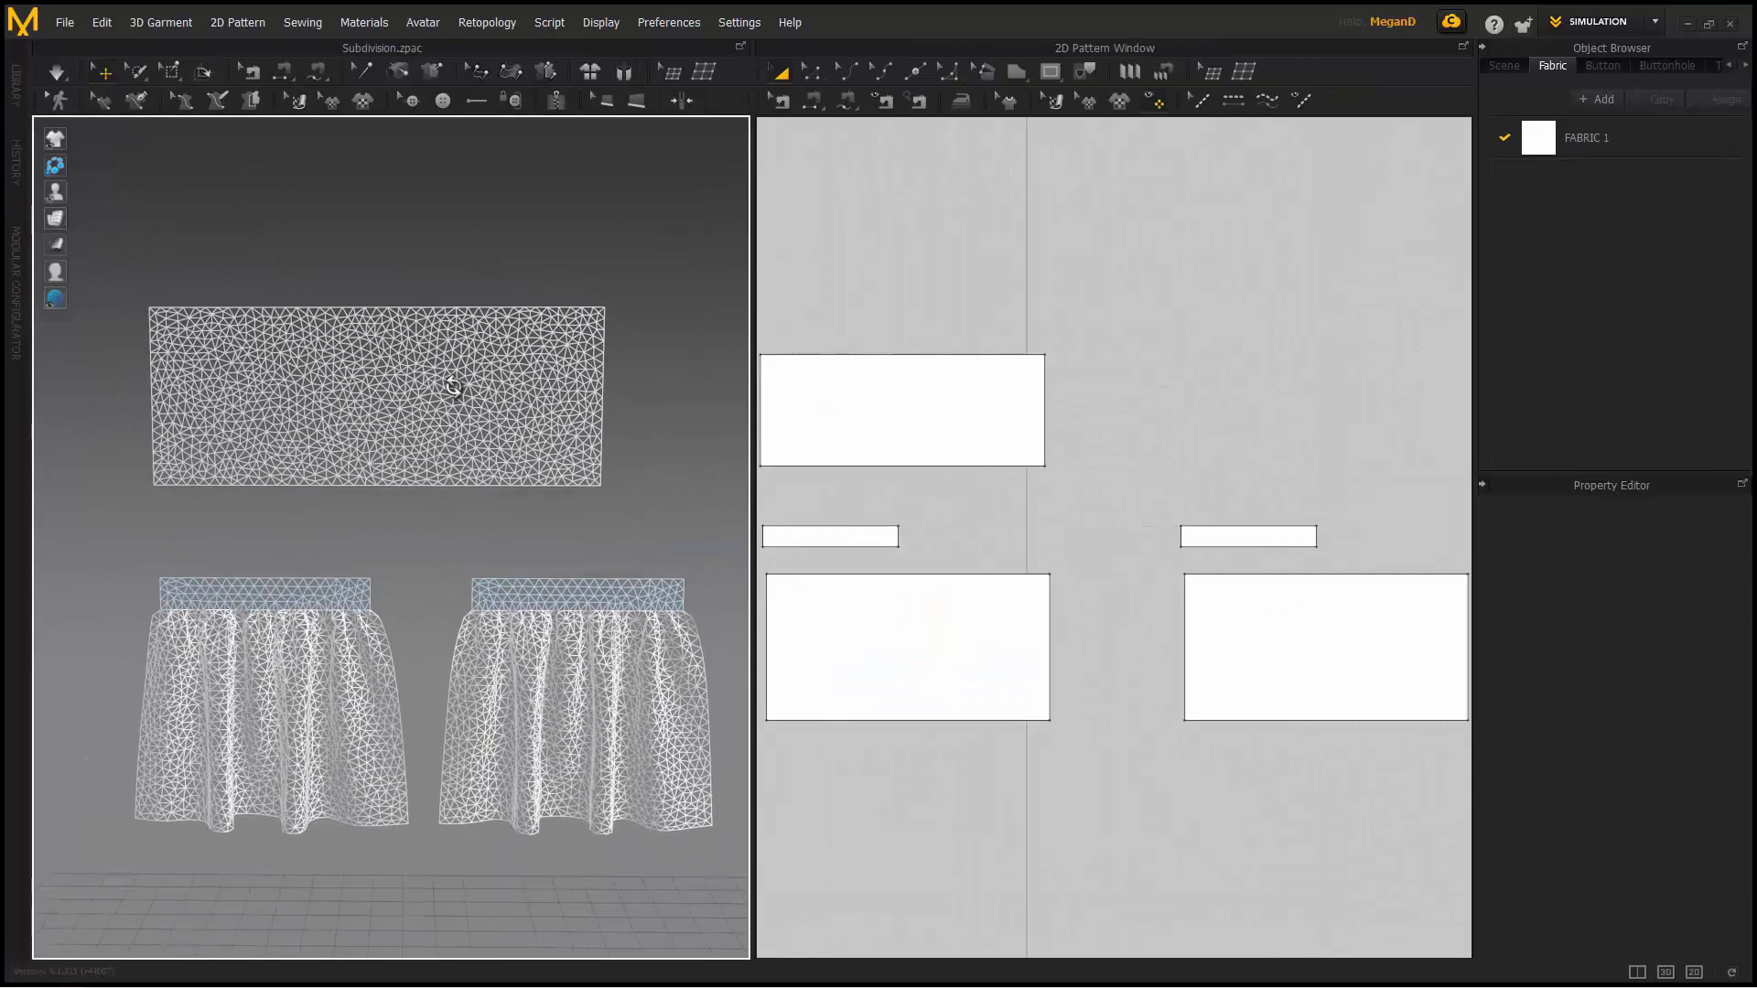
{"action": "scroll", "coordinate": [453, 386], "scroll_direction": "up", "scroll_amount": 3}
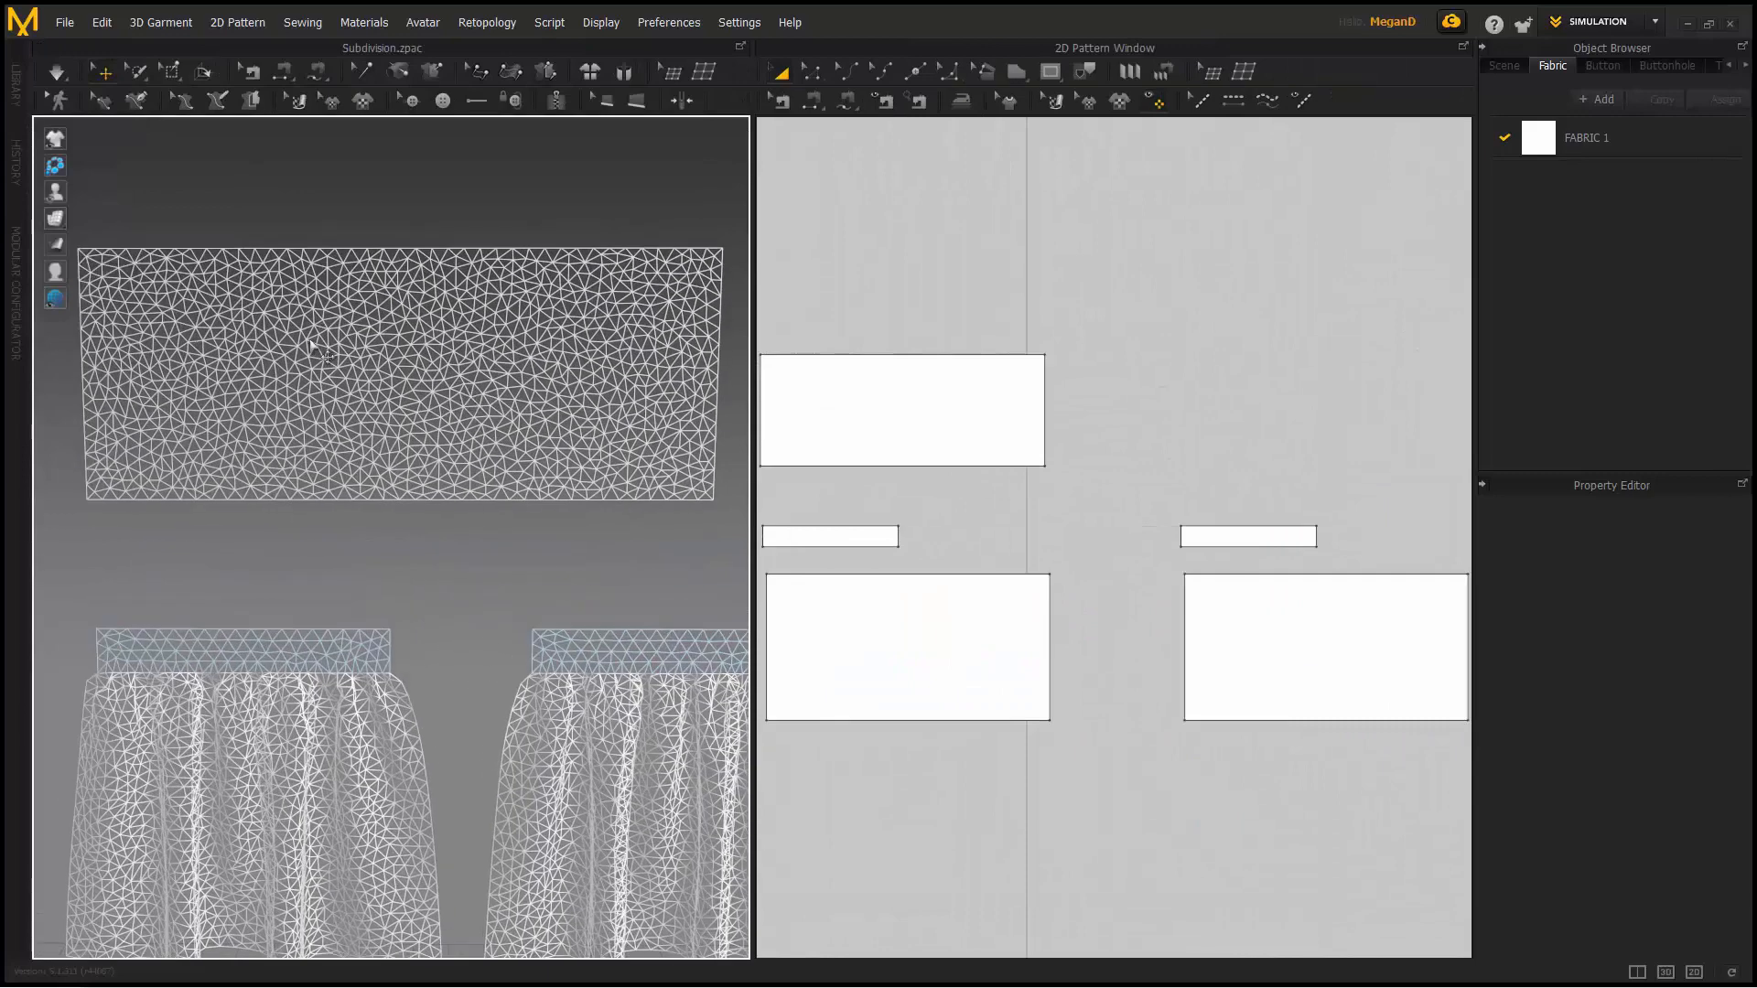
{"action": "left_click", "coordinate": [365, 336]}
{"action": "left_click", "coordinate": [106, 136]}
{"action": "left_click", "coordinate": [392, 326]}
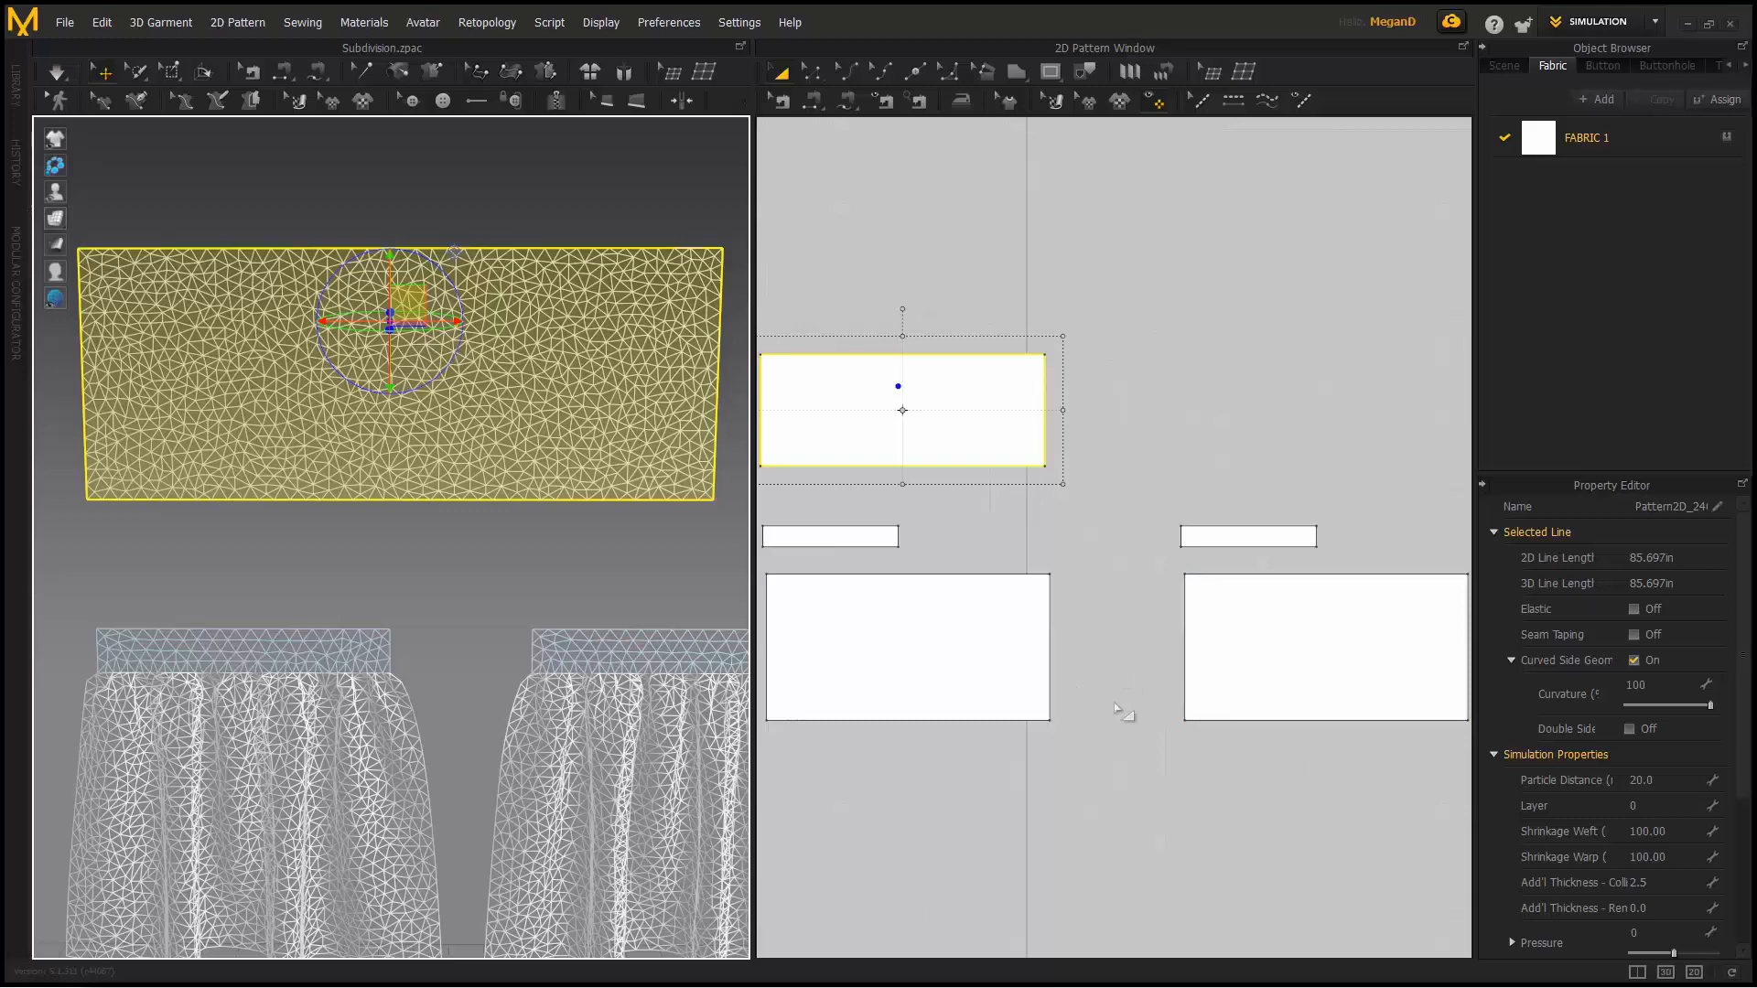
- Try a particle distance of 10 on the upper panel, then undo it
{"action": "left_click", "coordinate": [1670, 784]}
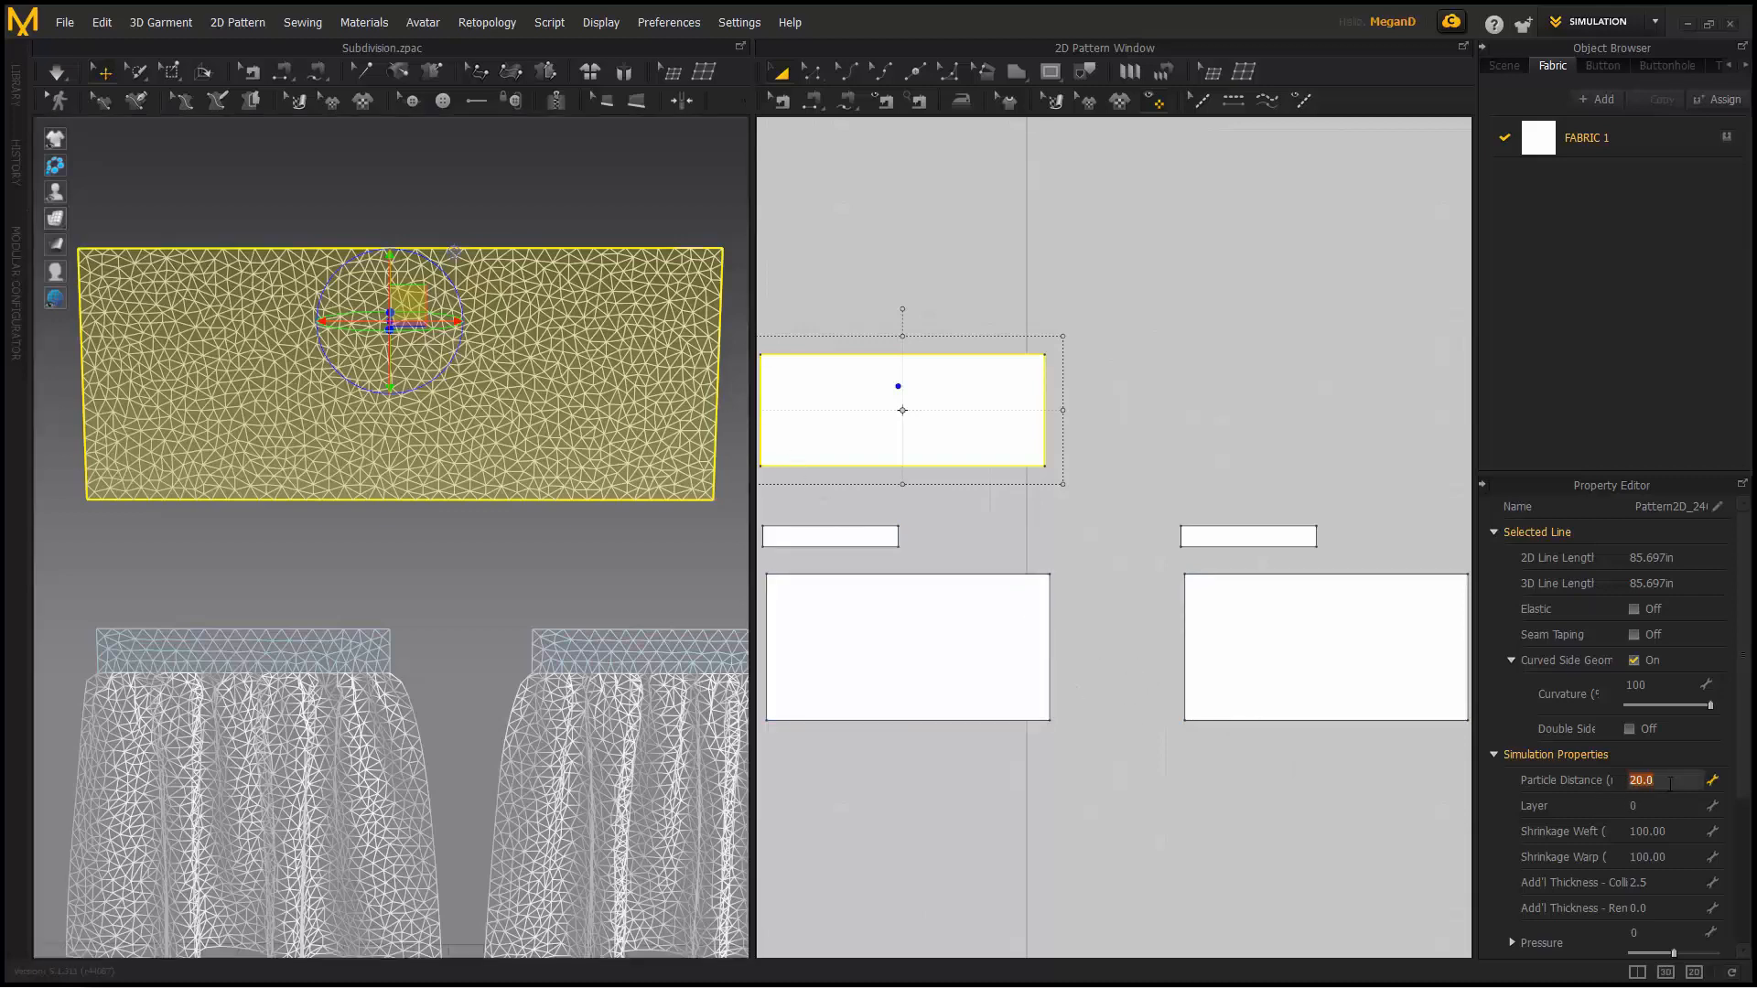
{"action": "key", "text": "Return"}
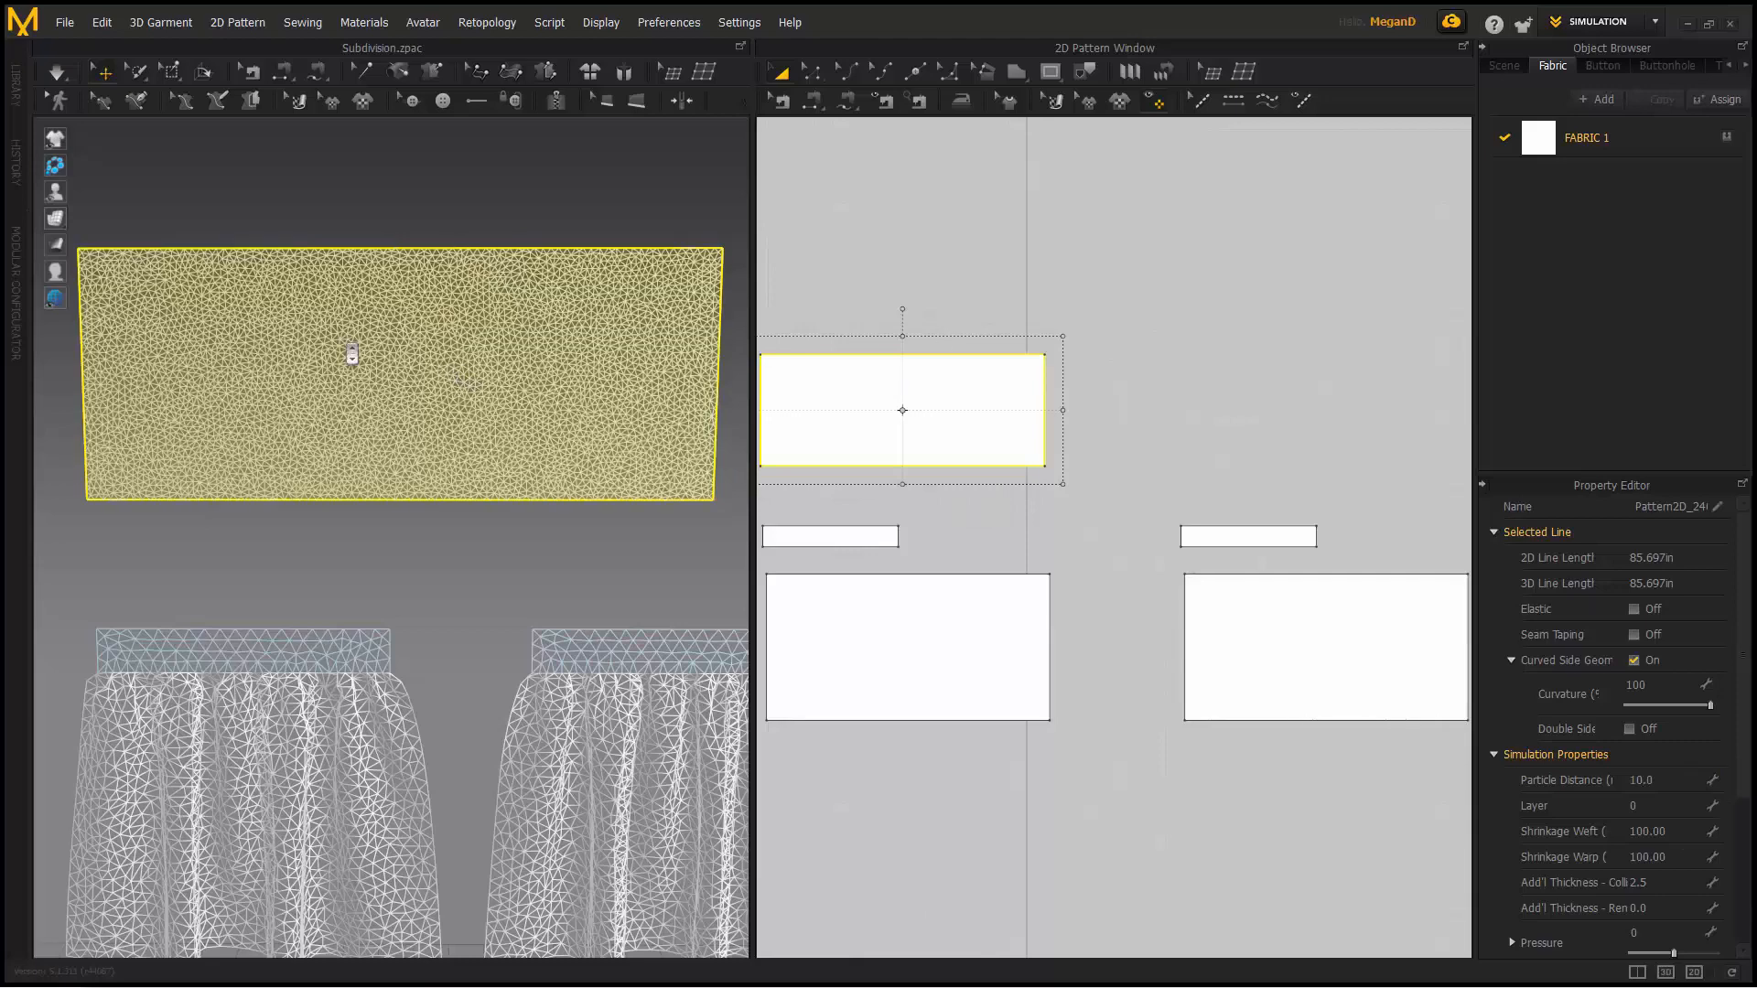
{"action": "scroll", "coordinate": [524, 414], "scroll_direction": "up", "scroll_amount": 1}
{"action": "key", "text": "ctrl+z"}
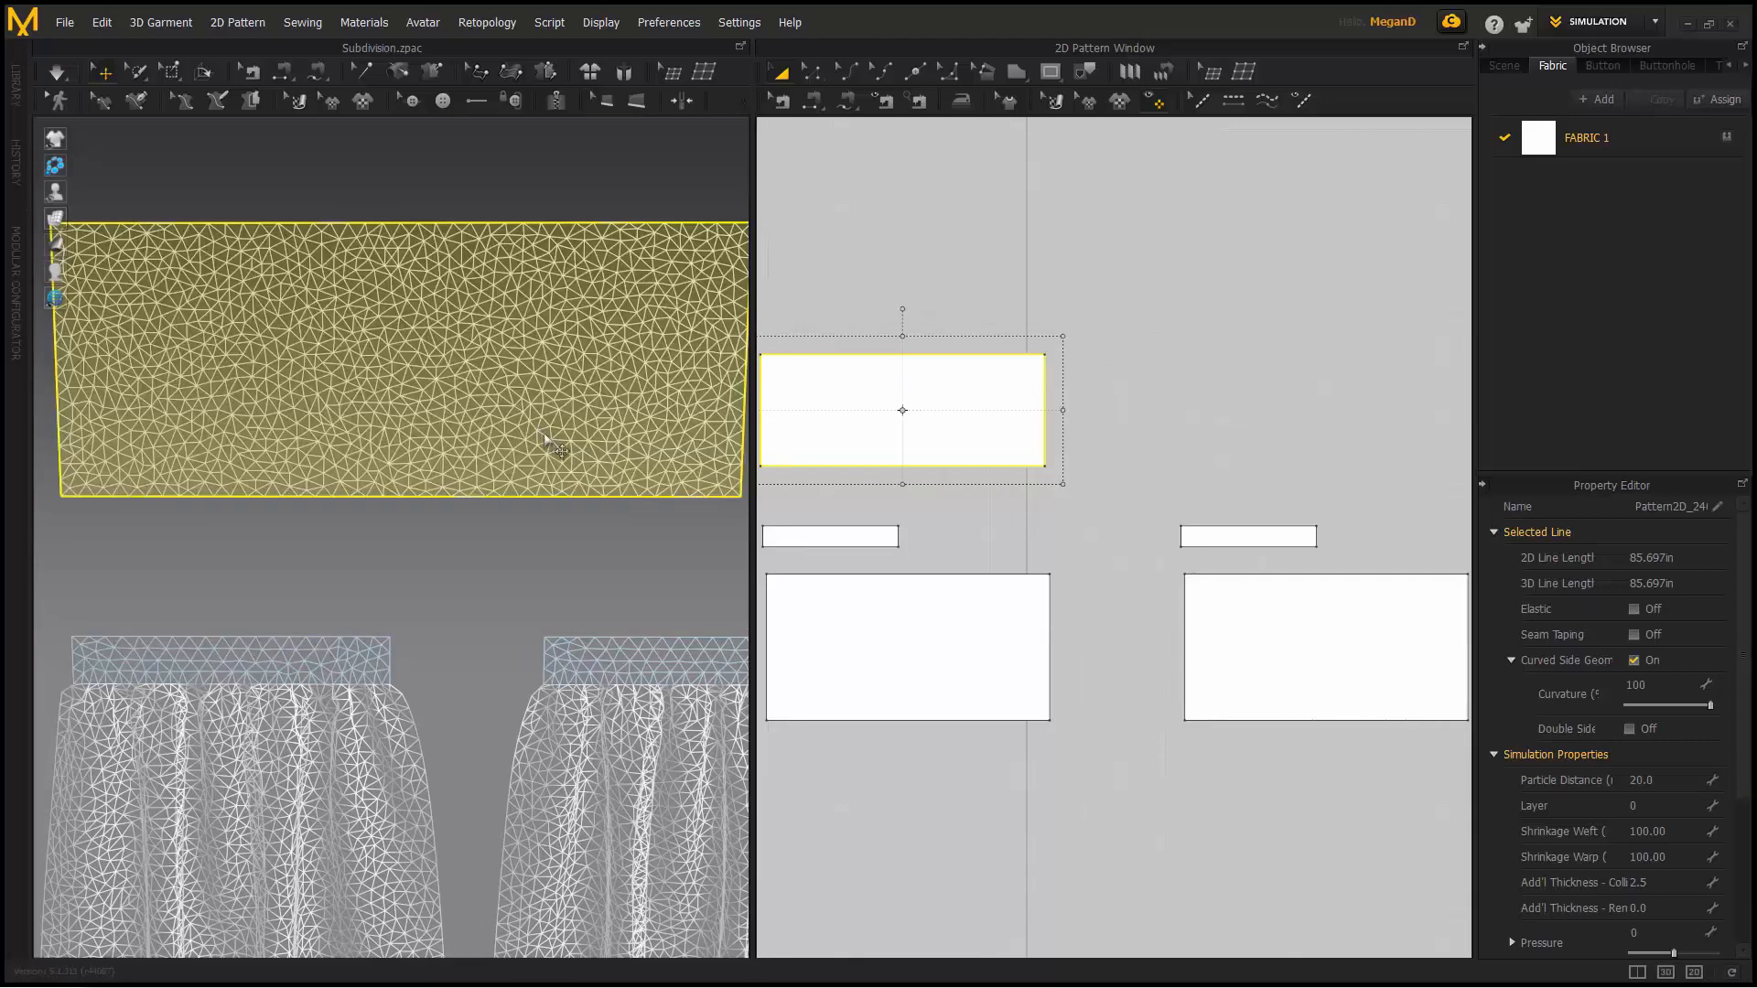
- With Select Mesh (Brush) at a larger brush size, paint a round patch near the panel's top-left
{"action": "left_click", "coordinate": [135, 73]}
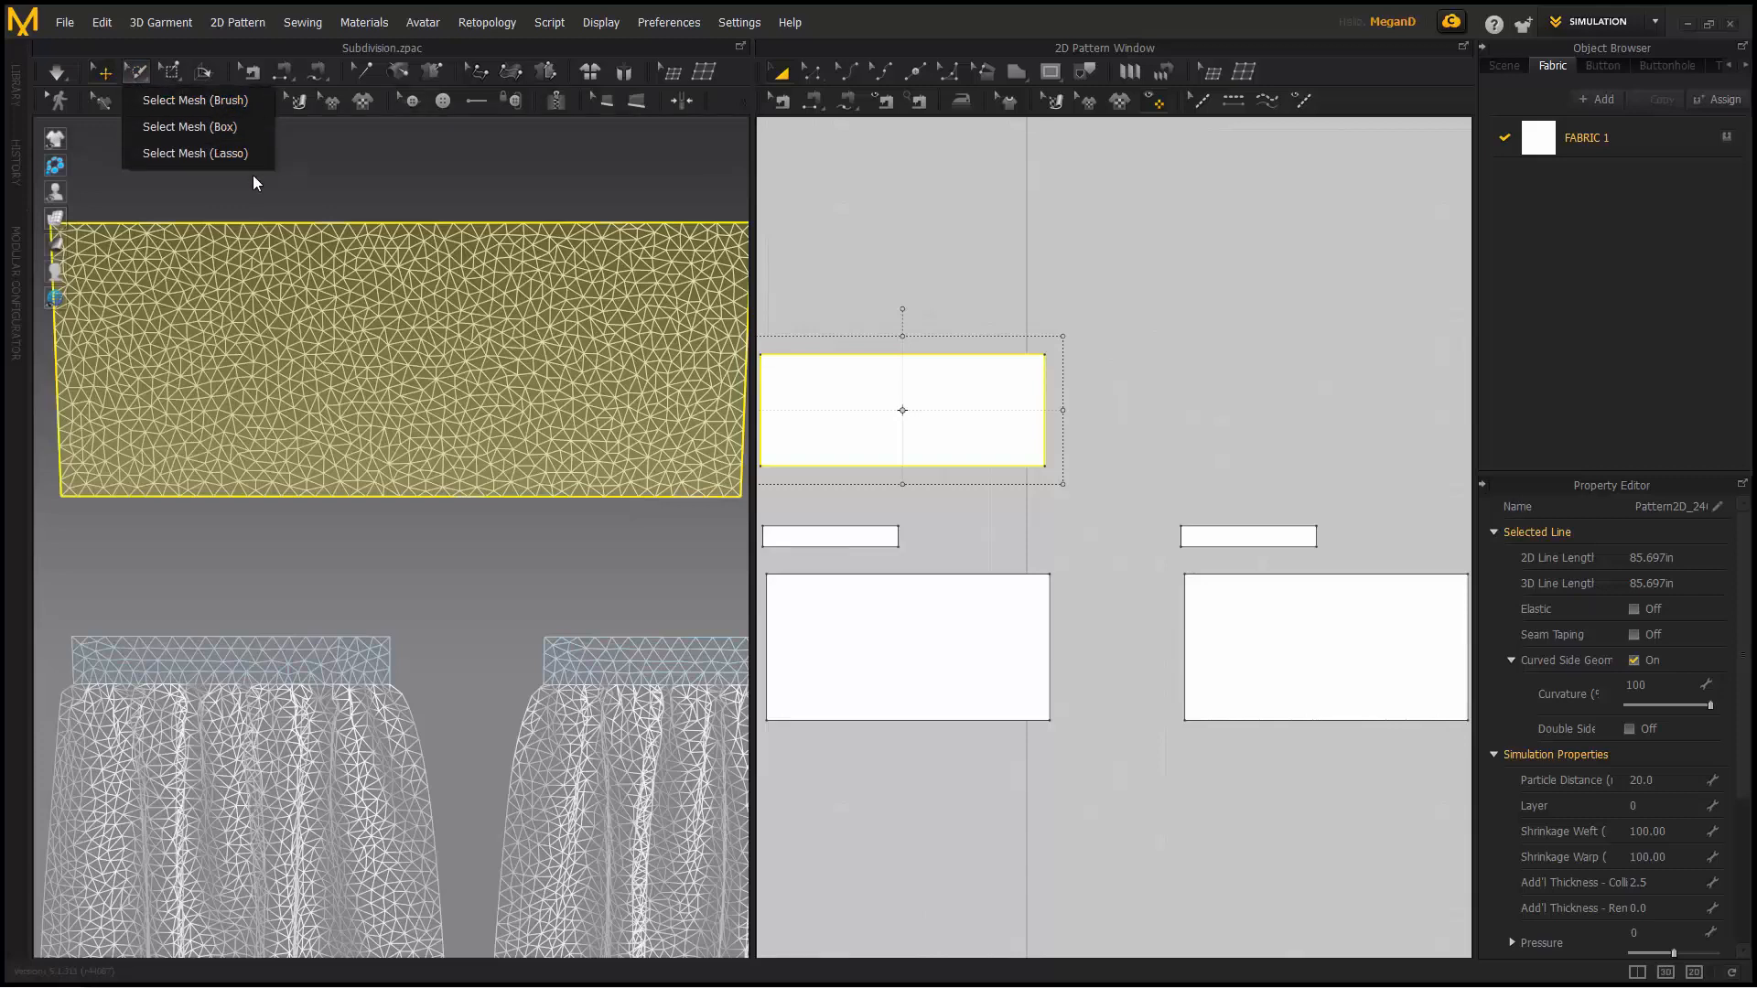
{"action": "left_click", "coordinate": [251, 106]}
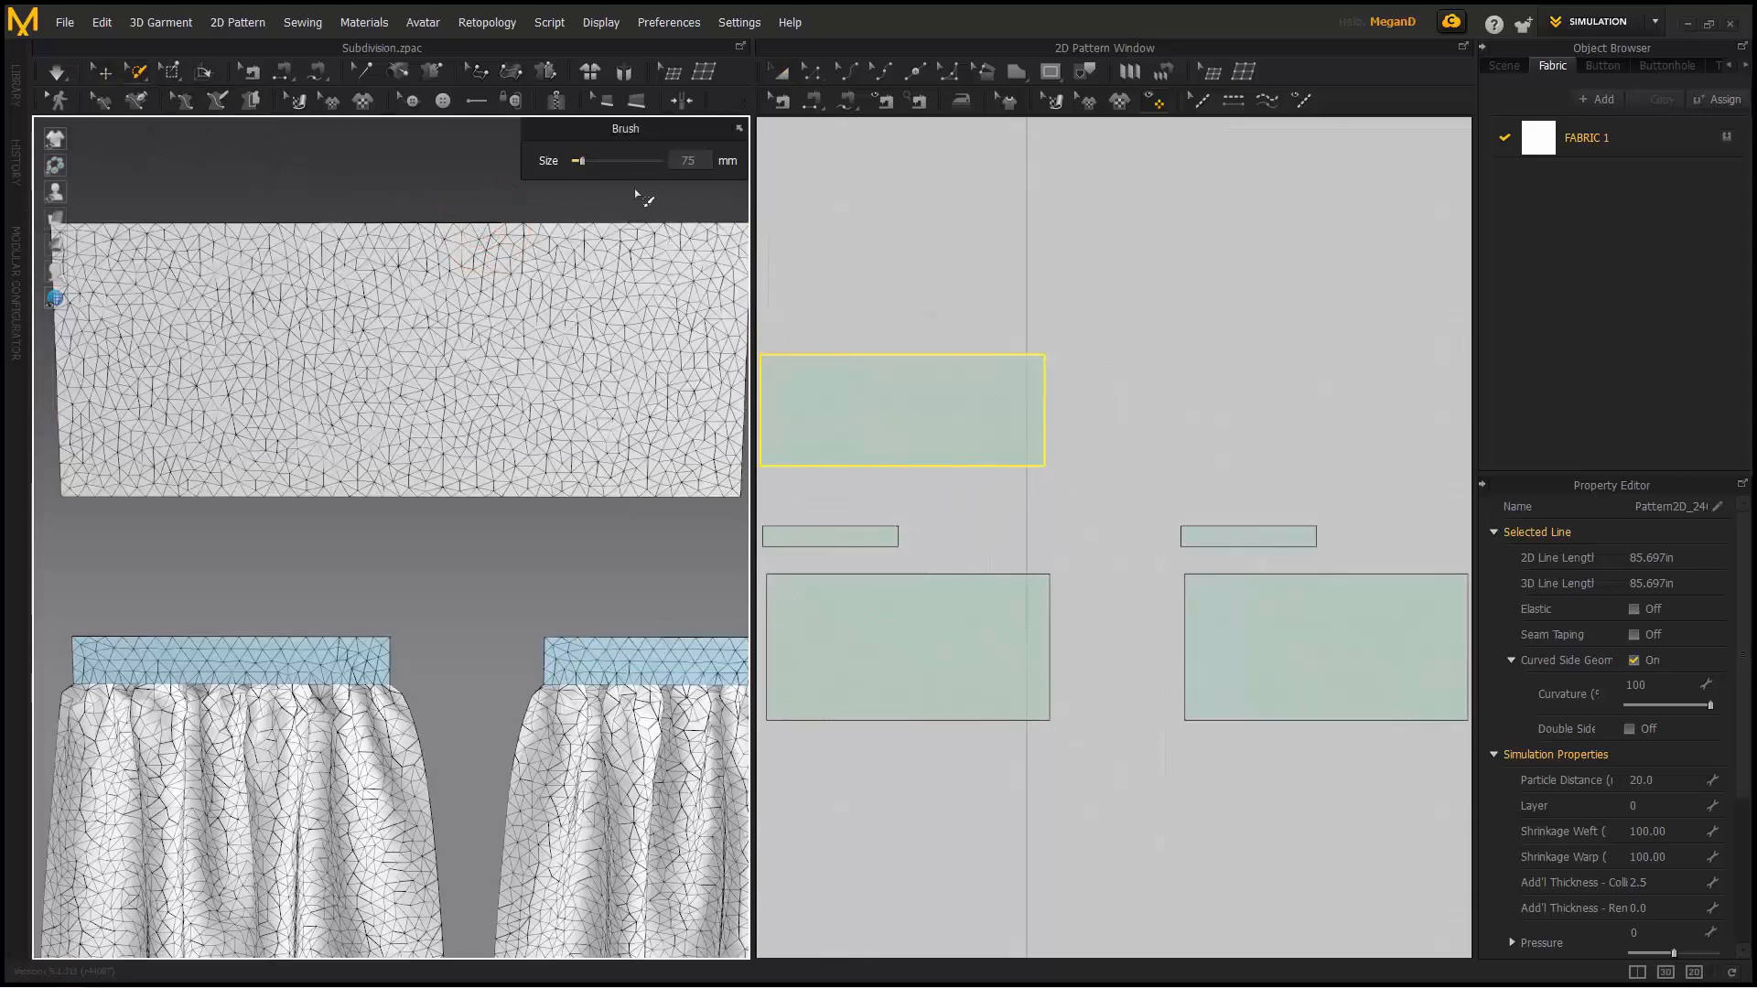
{"action": "mouse_move", "coordinate": [583, 162]}
{"action": "left_mouse_down"}
{"action": "mouse_move", "coordinate": [602, 162]}
{"action": "mouse_move", "coordinate": [581, 165]}
{"action": "left_mouse_up"}
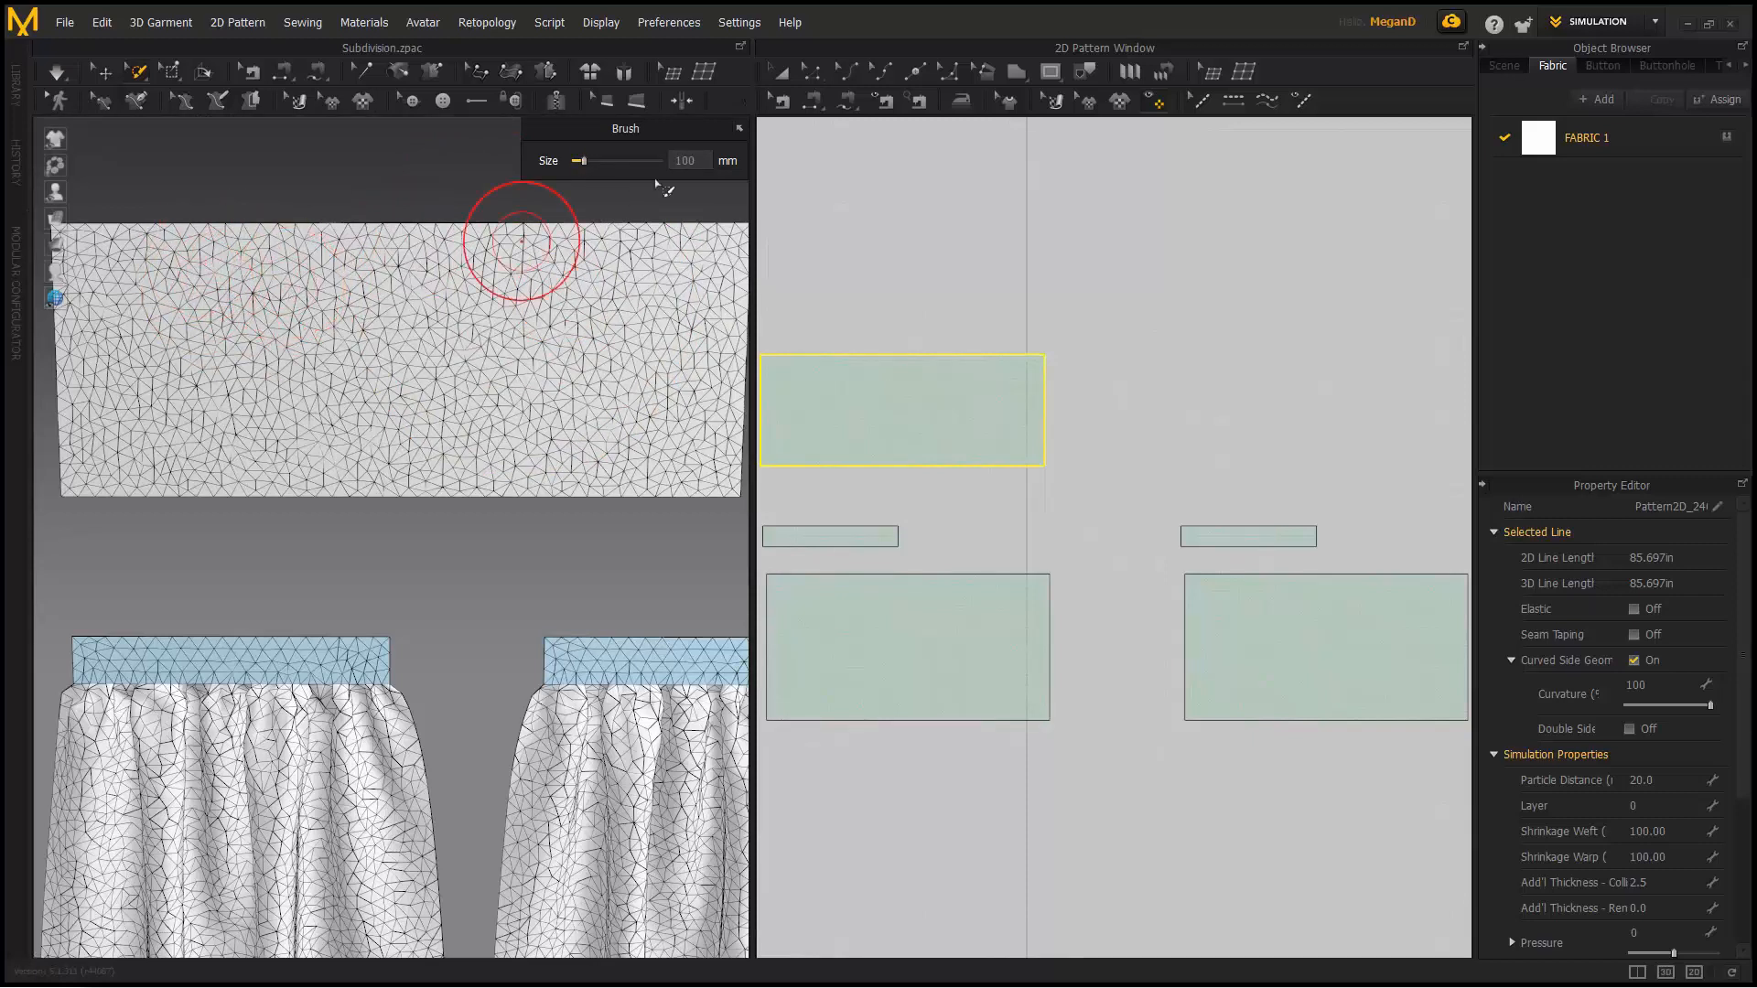
{"action": "left_click", "coordinate": [738, 129]}
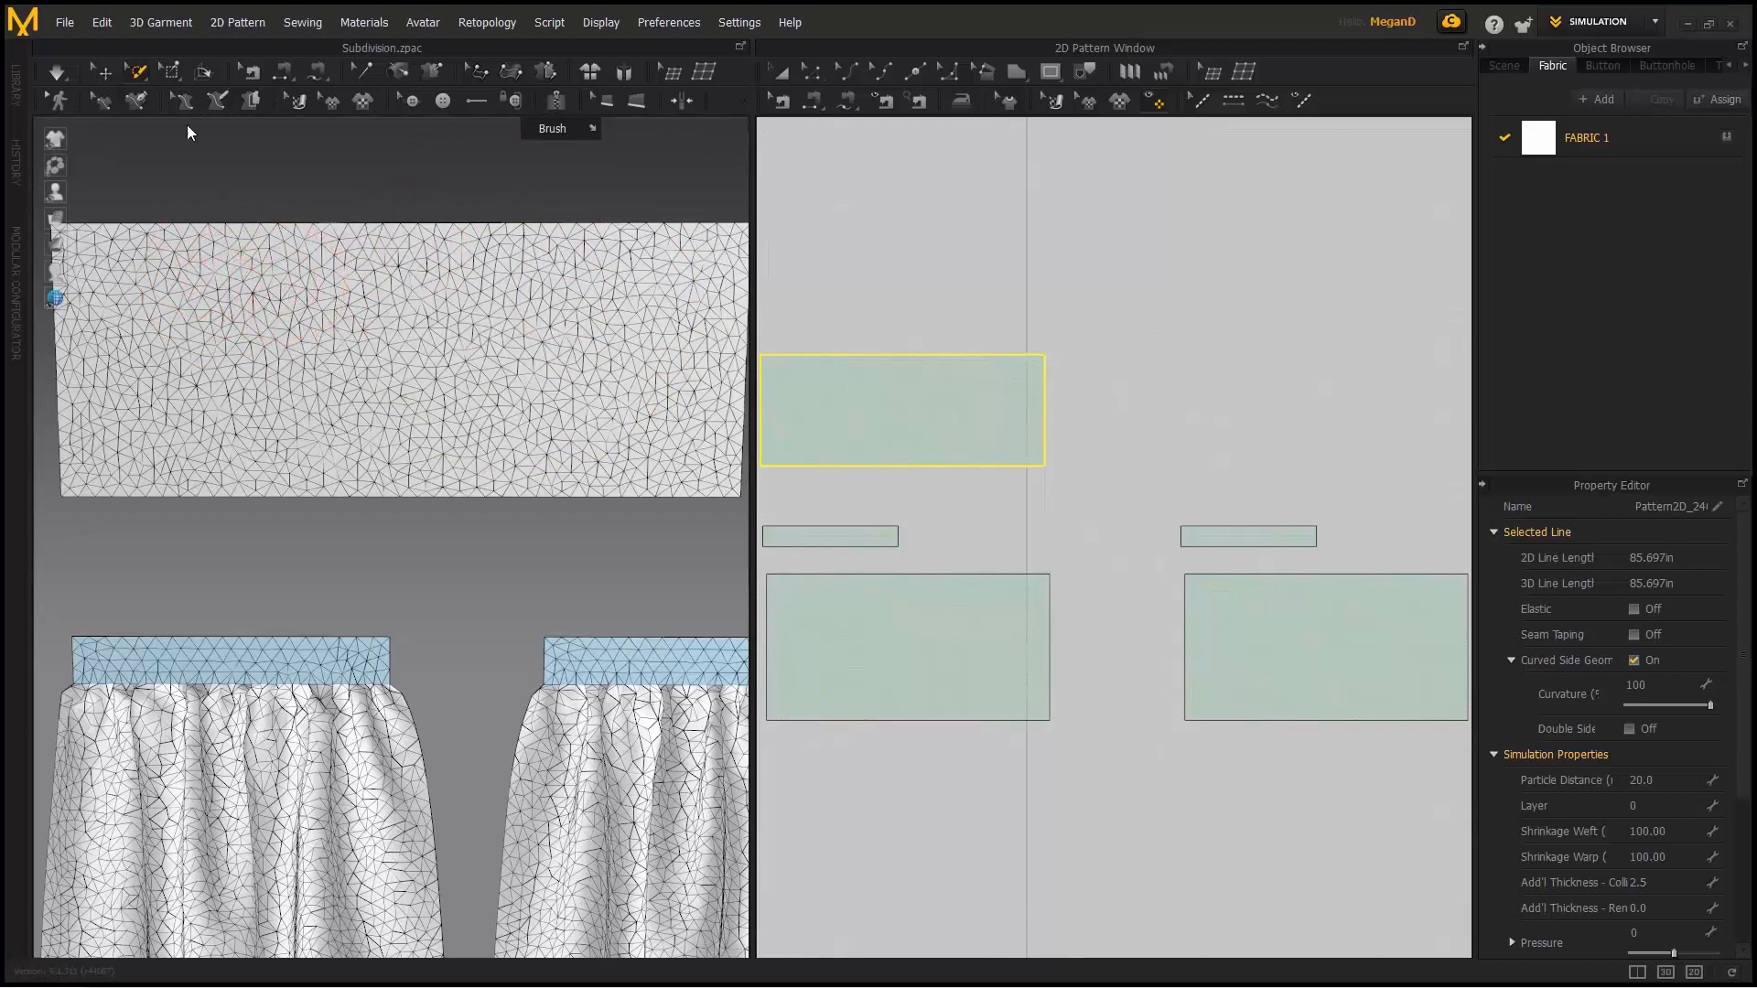
{"action": "middle_click_drag", "start_coordinate": [156, 305], "coordinate": [244, 314]}
{"action": "mouse_move", "coordinate": [266, 314]}
{"action": "left_mouse_down"}
{"action": "mouse_move", "coordinate": [259, 370]}
{"action": "mouse_move", "coordinate": [291, 343]}
{"action": "left_mouse_up"}
{"action": "left_click_drag", "start_coordinate": [894, 412], "coordinate": [903, 431]}
{"action": "mouse_move", "coordinate": [278, 320]}
{"action": "left_mouse_down"}
{"action": "mouse_move", "coordinate": [298, 341]}
{"action": "mouse_move", "coordinate": [274, 331]}
{"action": "mouse_move", "coordinate": [242, 362]}
{"action": "mouse_move", "coordinate": [272, 348]}
{"action": "left_mouse_up"}
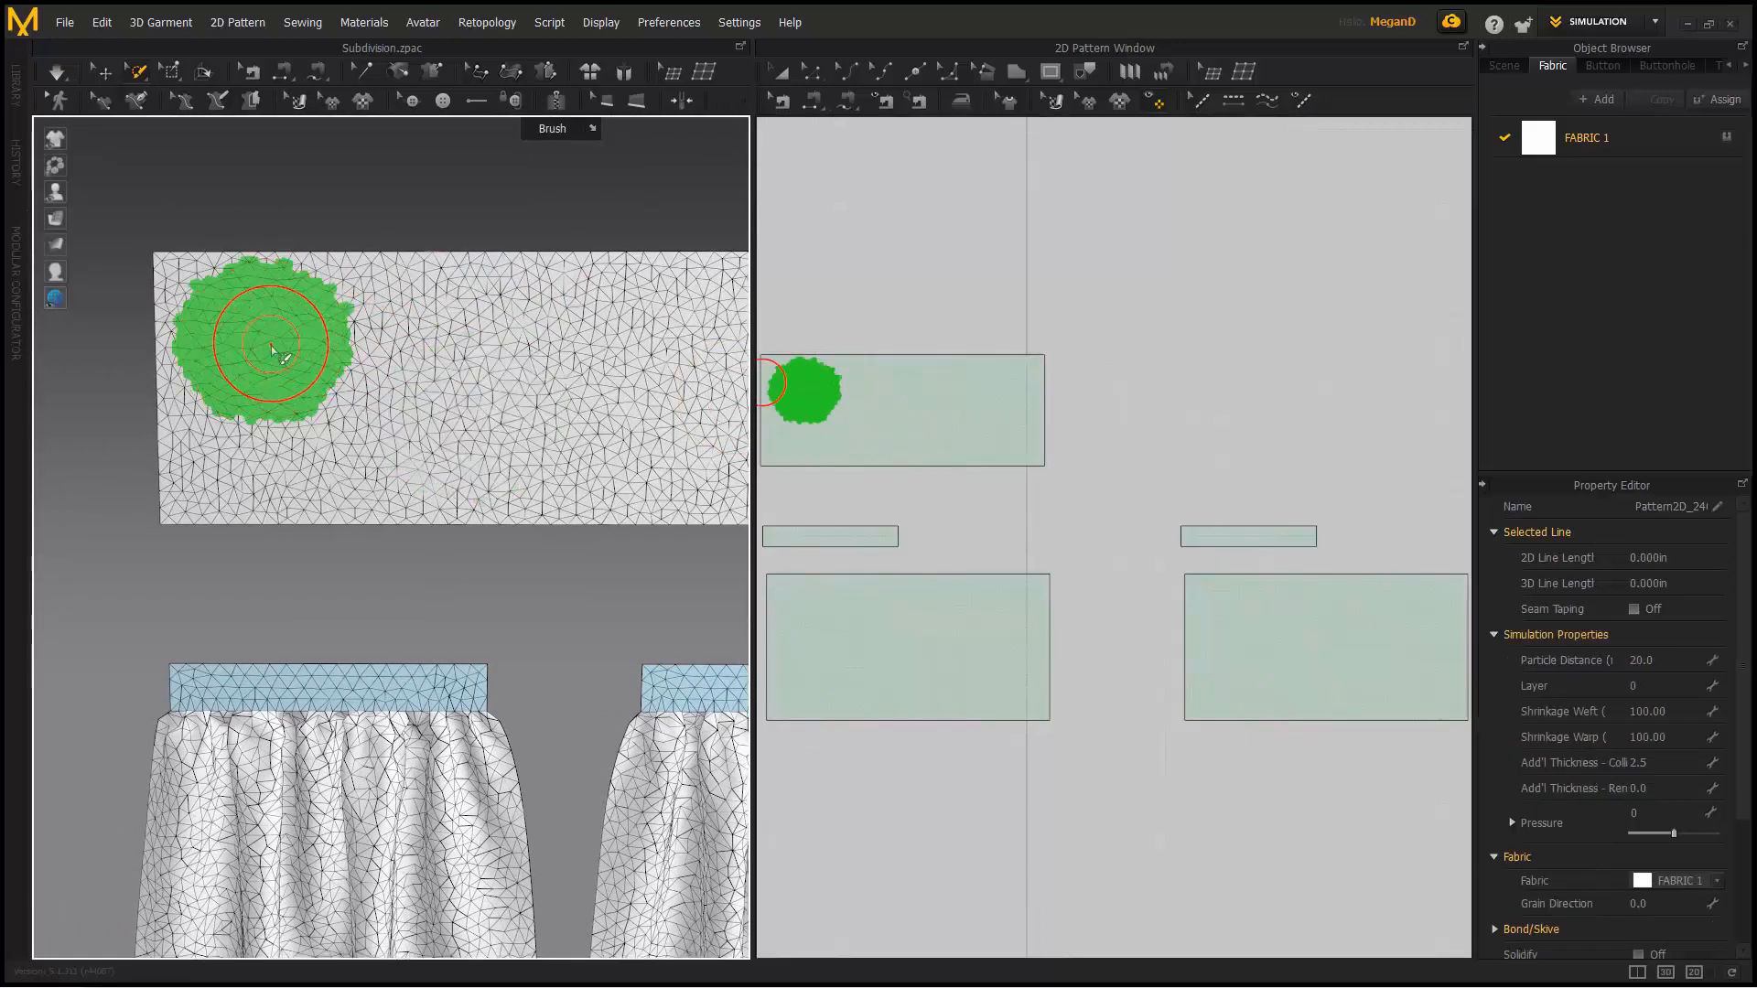
- Subdivide the first painted patch on the upper panel
{"action": "right_click", "coordinate": [260, 338]}
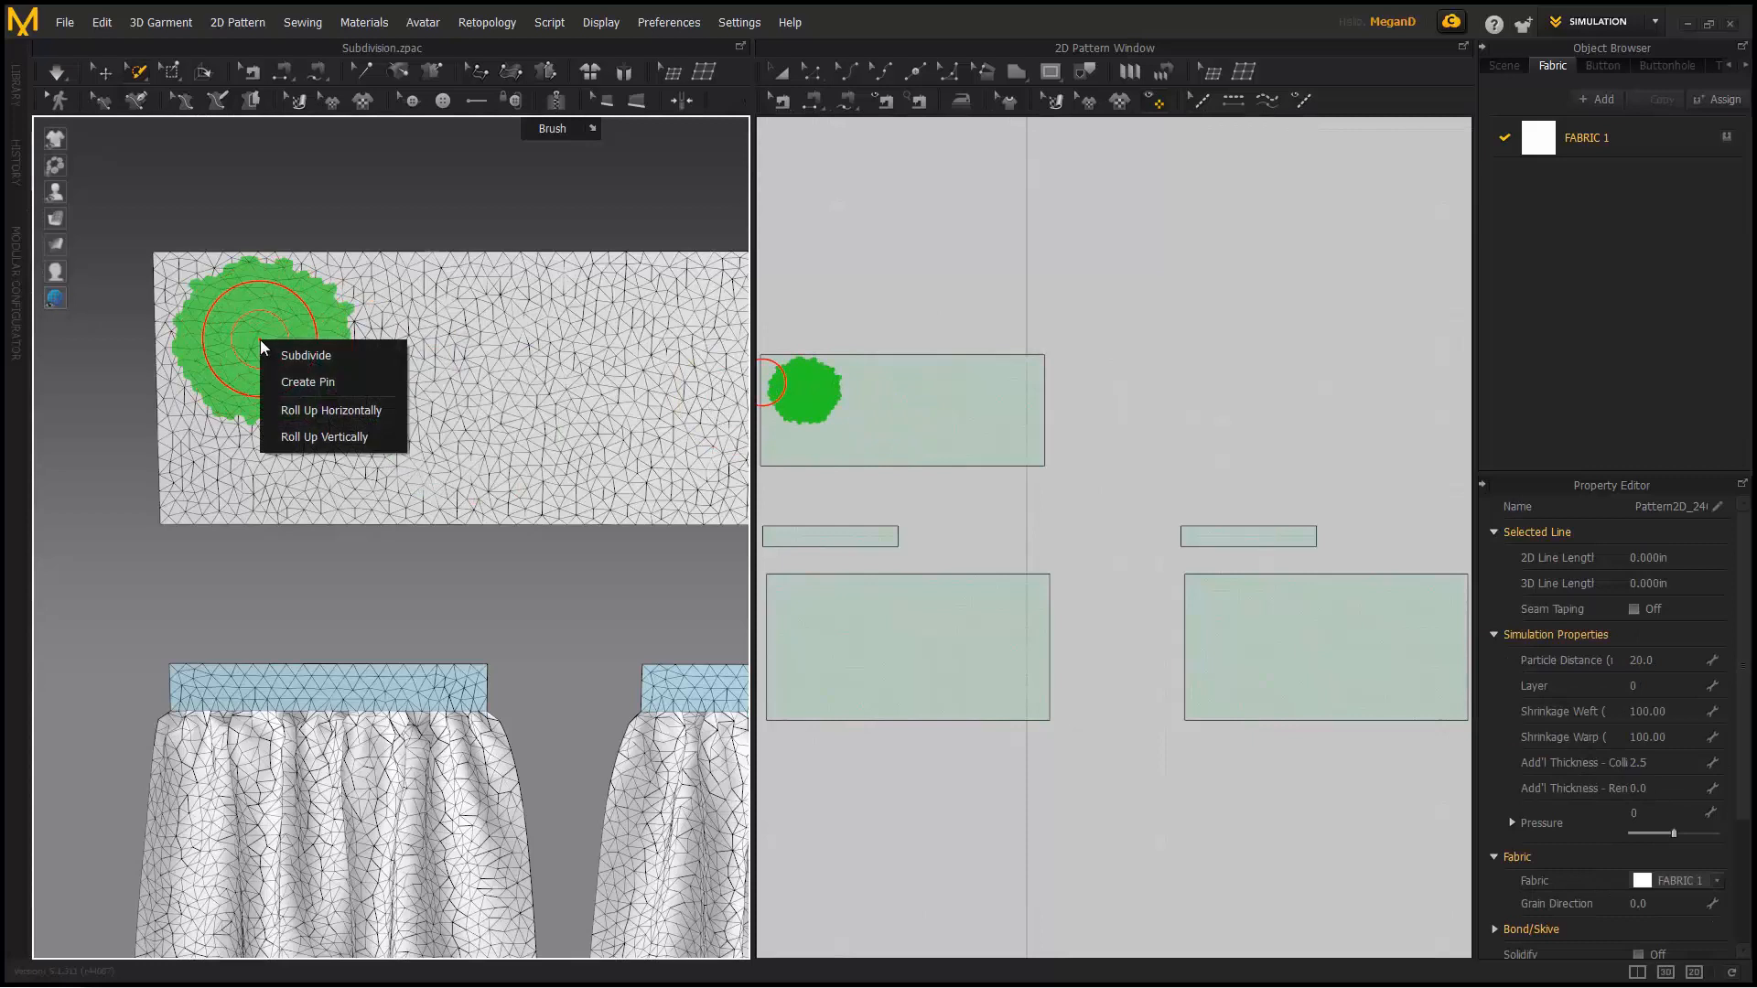
{"action": "left_click", "coordinate": [354, 356]}
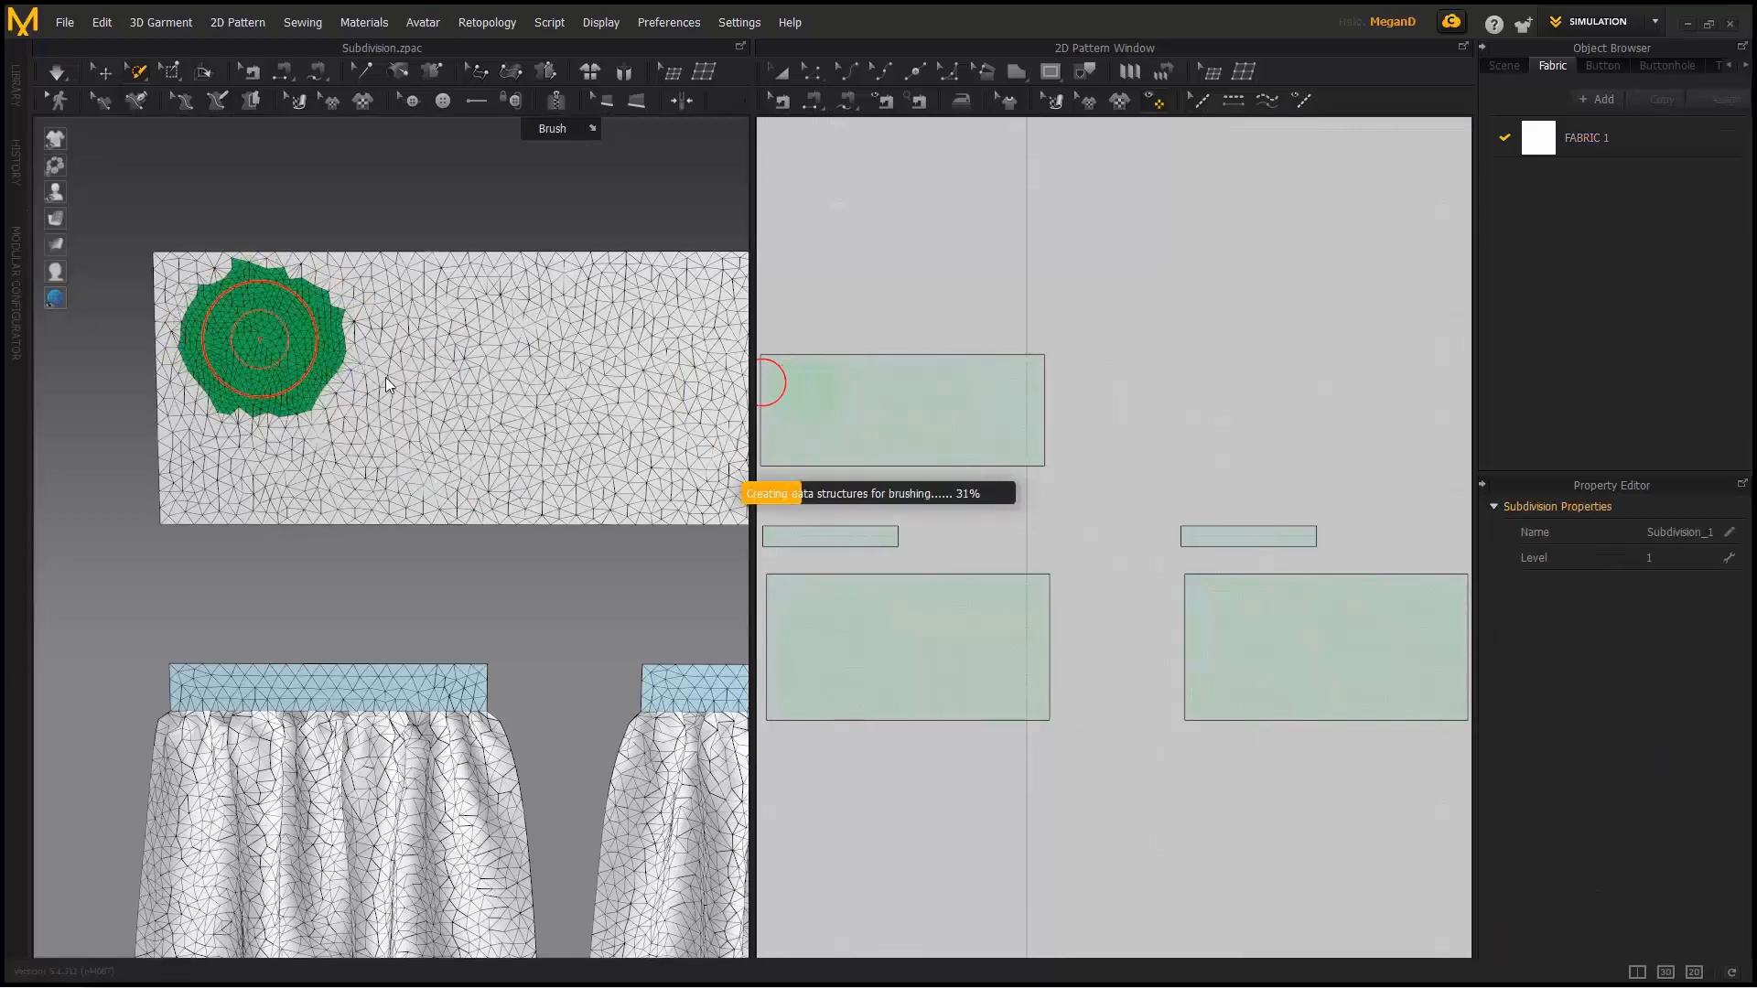
{"action": "scroll", "coordinate": [228, 400], "scroll_direction": "up", "scroll_amount": 3}
{"action": "mouse_move", "coordinate": [228, 400]}
{"action": "middle_mouse_down"}
{"action": "mouse_move", "coordinate": [341, 518]}
{"action": "mouse_move", "coordinate": [283, 578]}
{"action": "middle_mouse_up"}
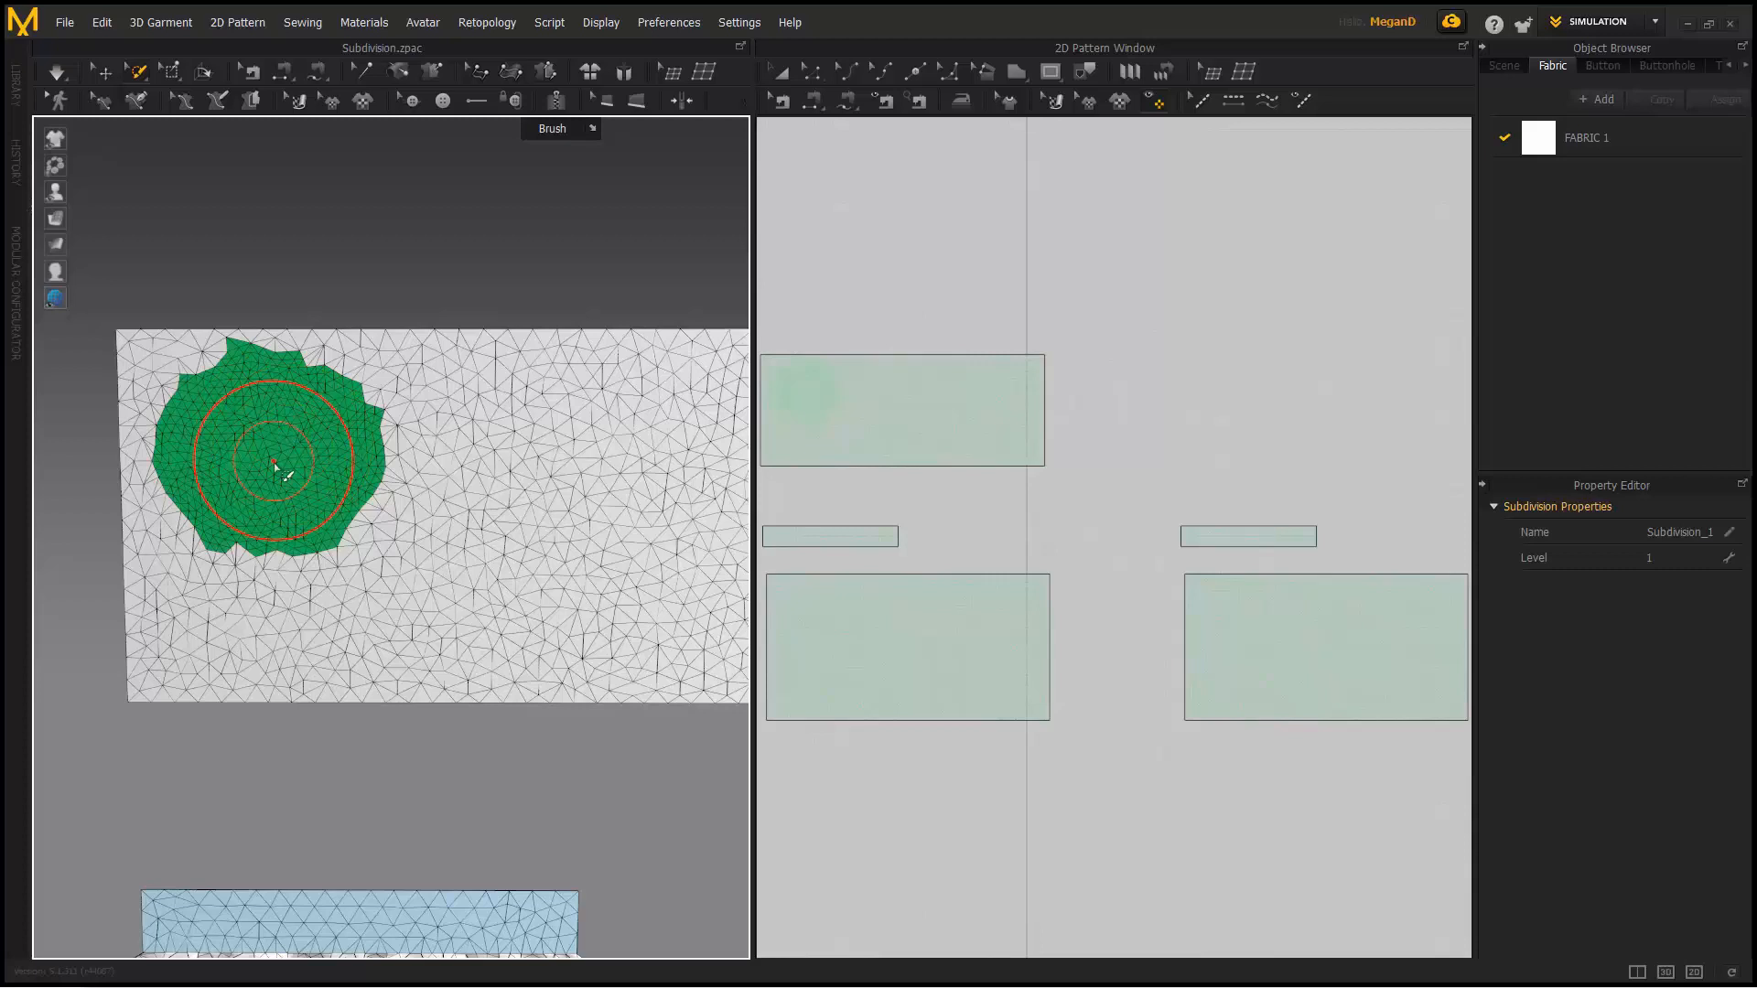
- Brush a second patch on the test fabric, subdivide it, and enter level 2
{"action": "middle_click_drag", "start_coordinate": [622, 499], "coordinate": [453, 480]}
{"action": "mouse_move", "coordinate": [465, 476]}
{"action": "left_mouse_down"}
{"action": "mouse_move", "coordinate": [414, 449]}
{"action": "mouse_move", "coordinate": [445, 446]}
{"action": "left_mouse_up"}
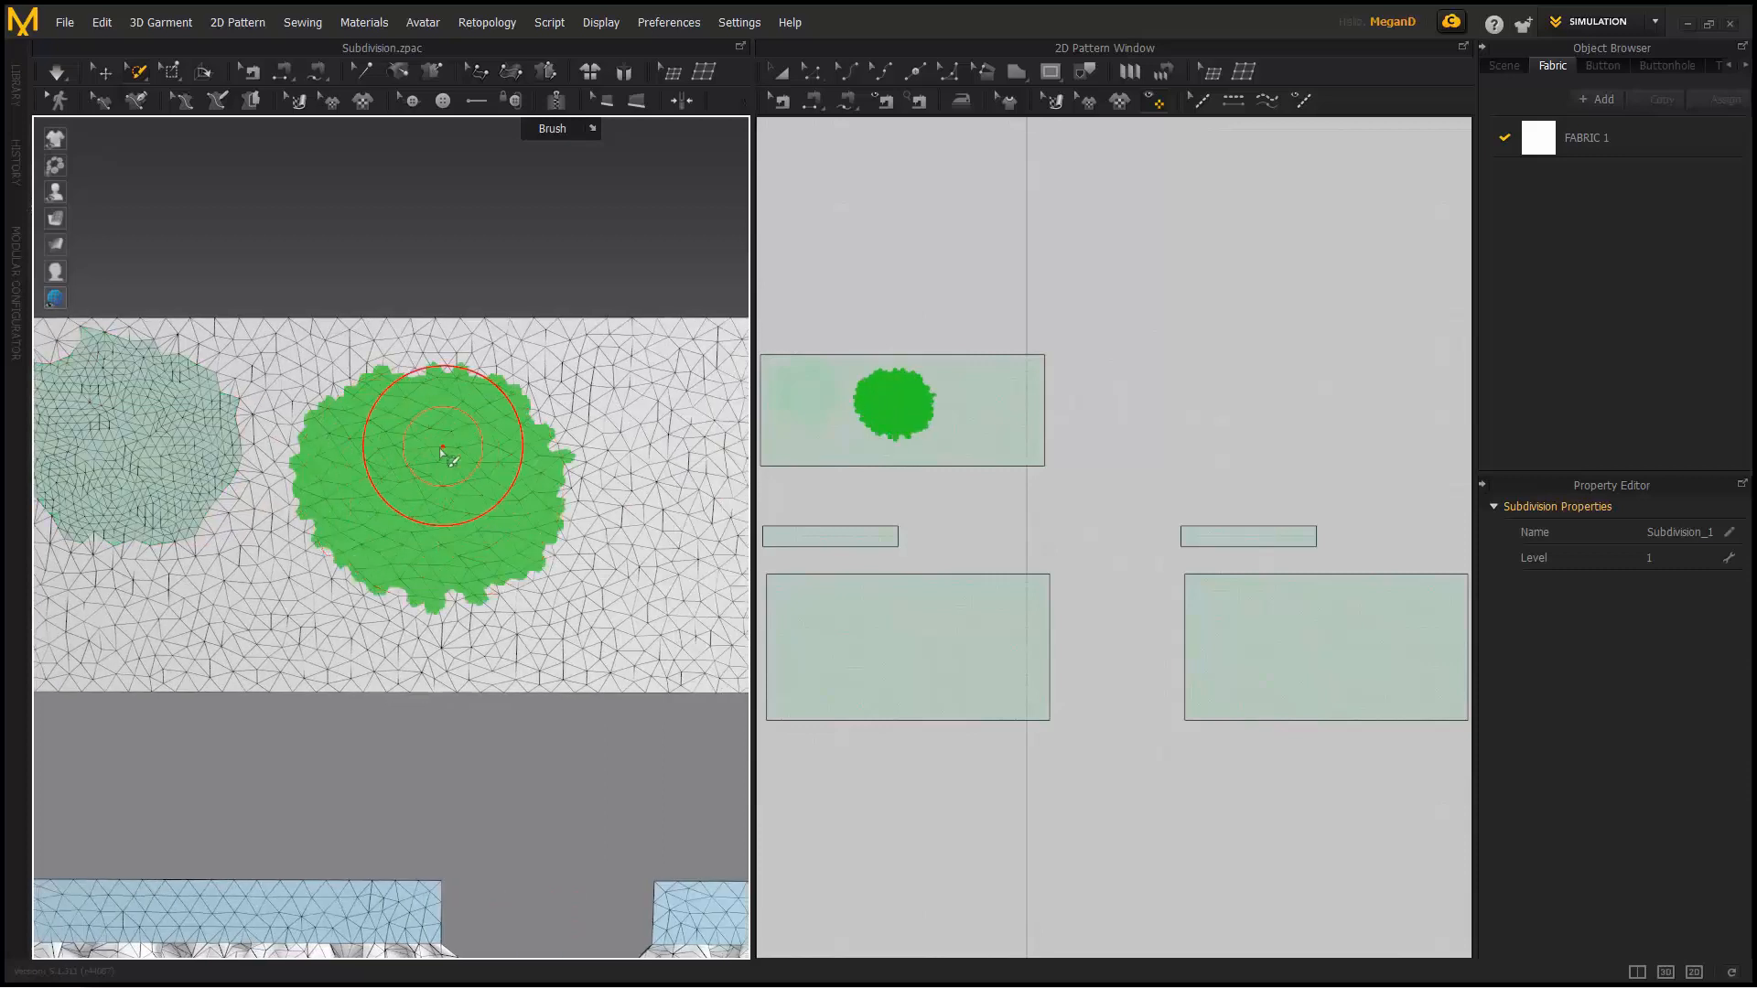
{"action": "right_click", "coordinate": [445, 454]}
{"action": "left_click", "coordinate": [485, 486]}
{"action": "left_click", "coordinate": [1679, 557]}
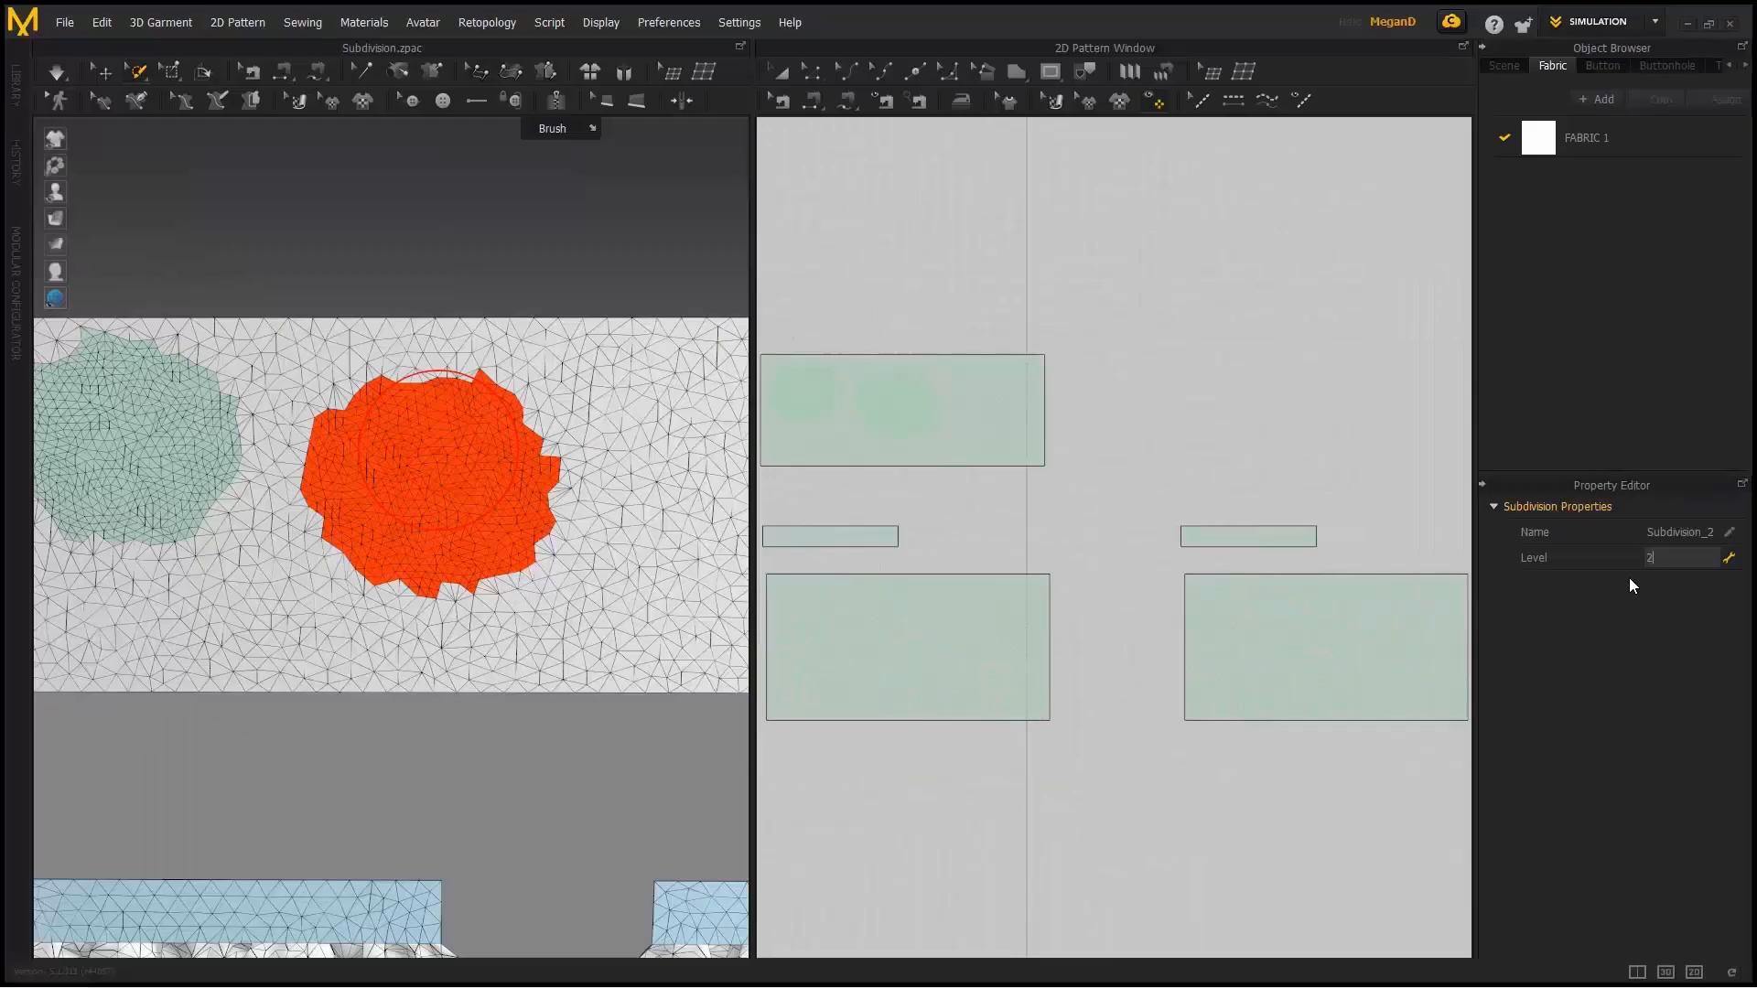
- Rename the orange patch's subdivision to '2-WRINKLE FANCY'
{"action": "scroll", "coordinate": [445, 514], "scroll_direction": "up", "scroll_amount": 4}
{"action": "middle_click_drag", "start_coordinate": [446, 539], "coordinate": [443, 698]}
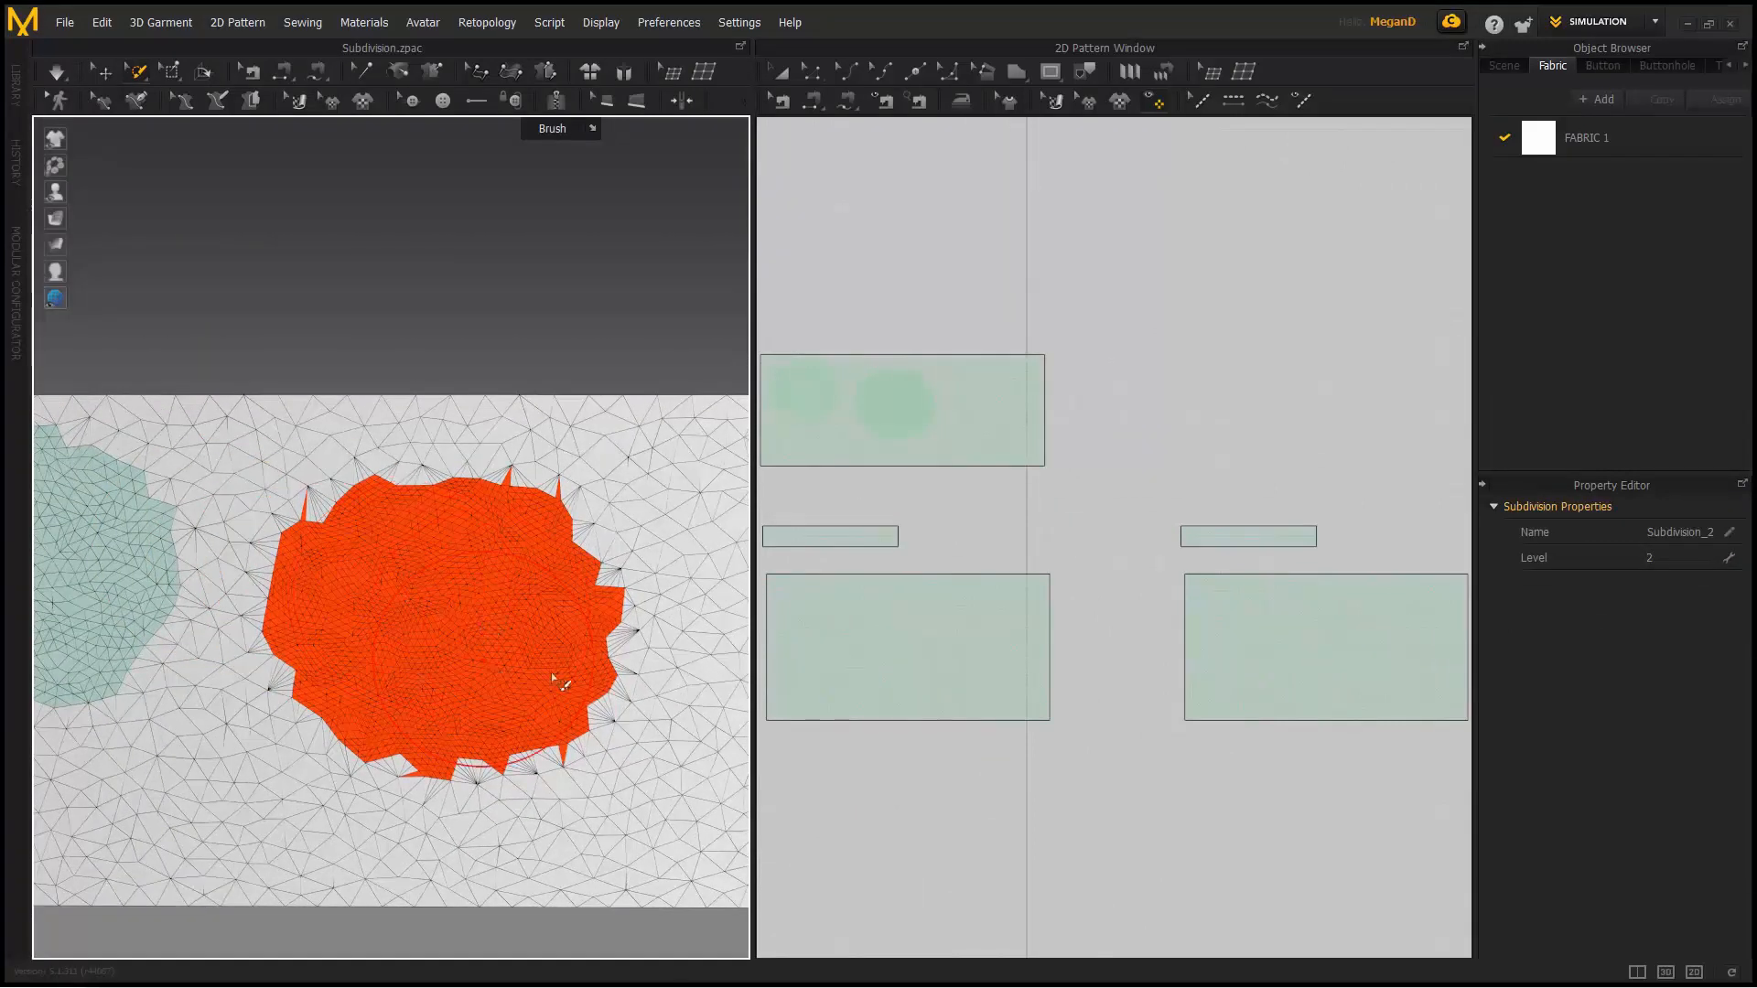
{"action": "left_click", "coordinate": [1687, 529]}
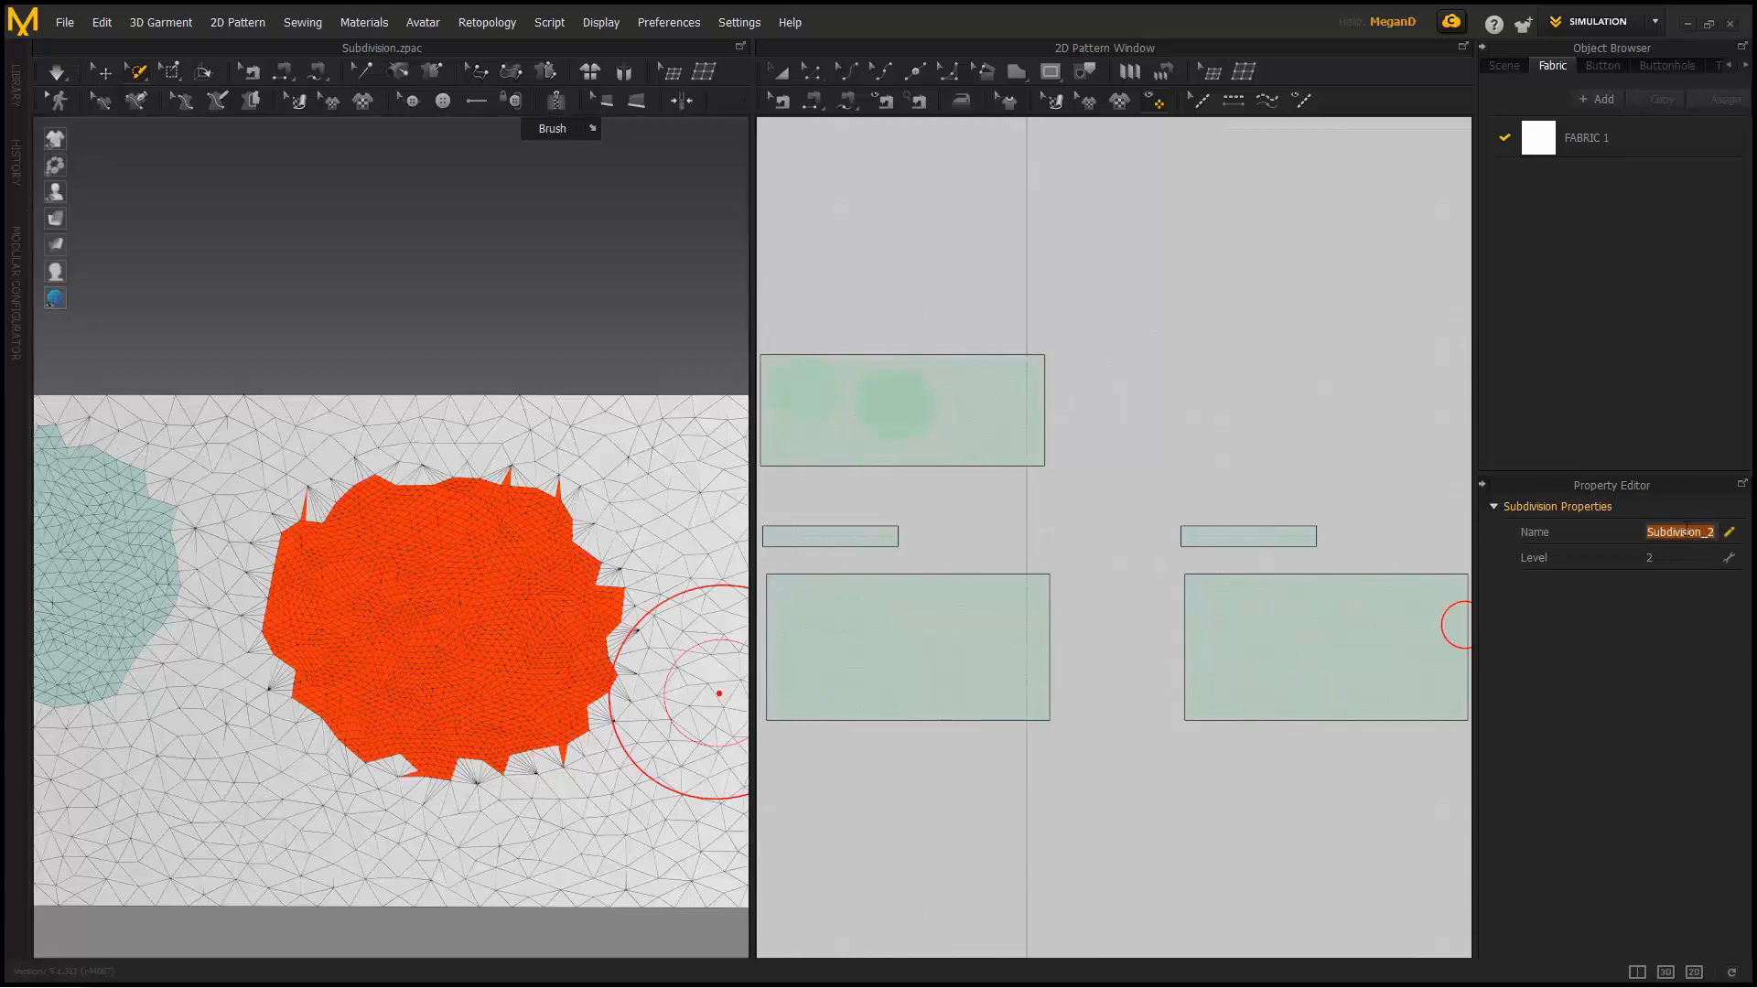
{"action": "type", "text": "2"}
{"action": "type", "text": "-WRINKLE FANCY"}
- Lower that subdivision's level to 0
{"action": "scroll", "coordinate": [552, 689], "scroll_direction": "down", "scroll_amount": 2}
{"action": "middle_click_drag", "start_coordinate": [552, 689], "coordinate": [553, 720]}
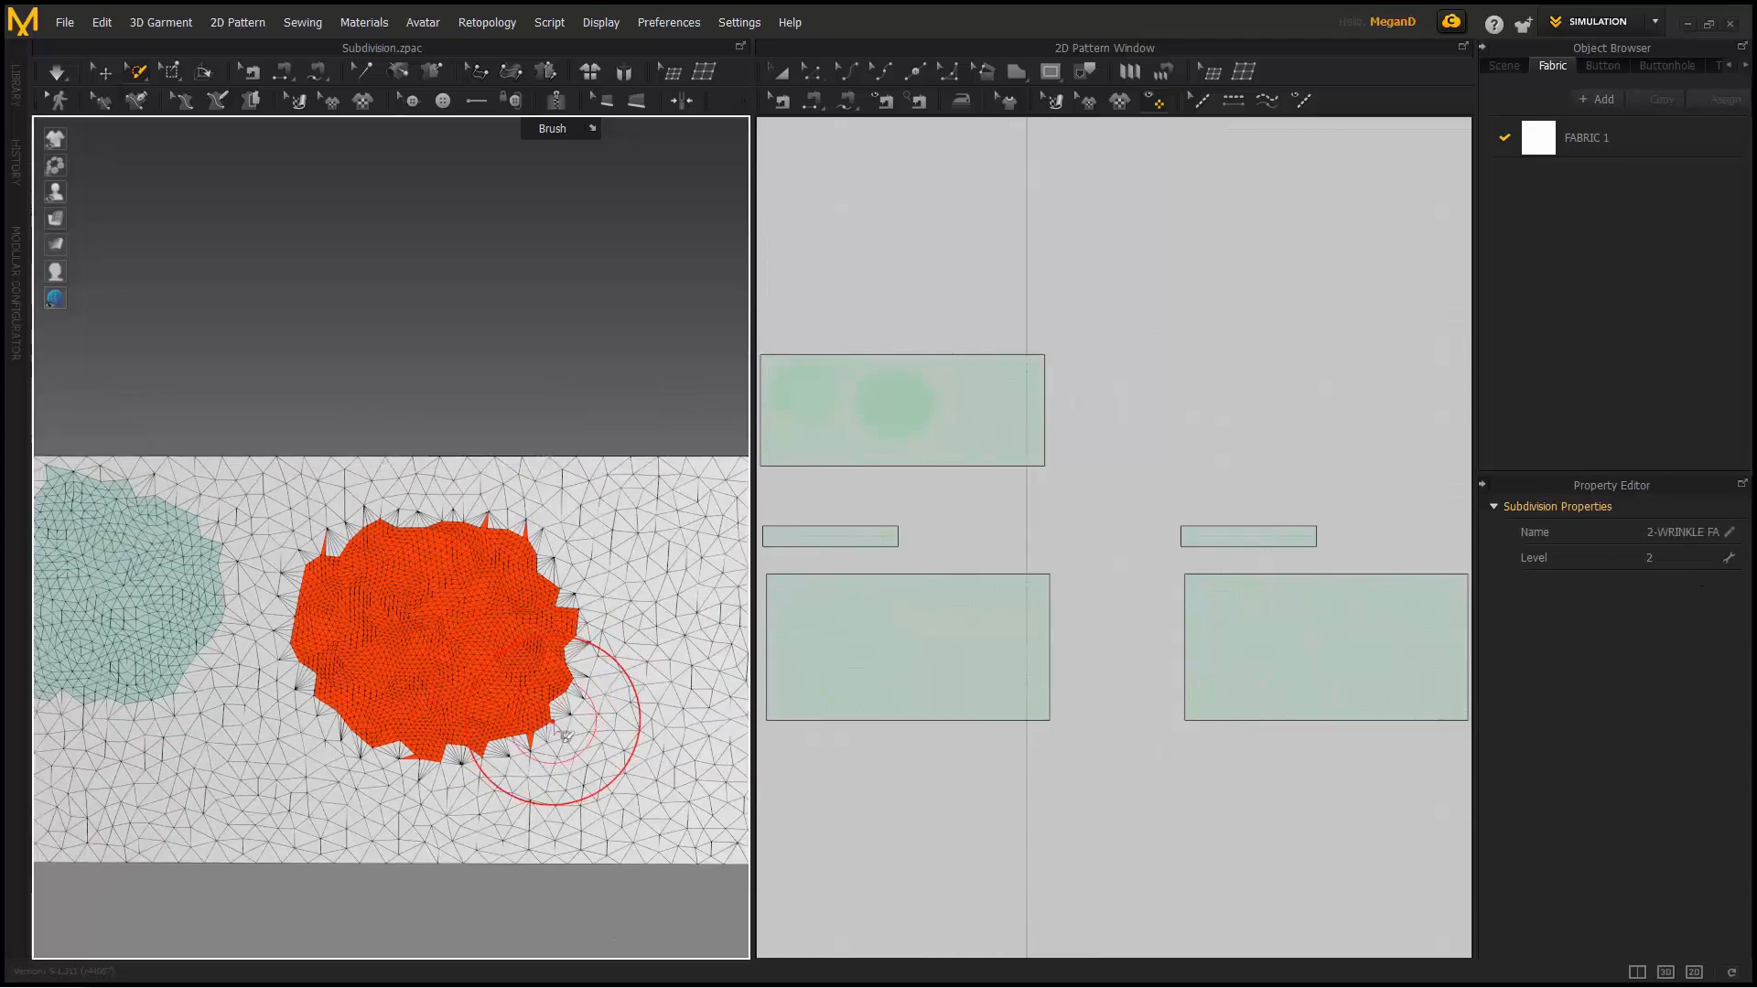
{"action": "left_click", "coordinate": [1679, 559]}
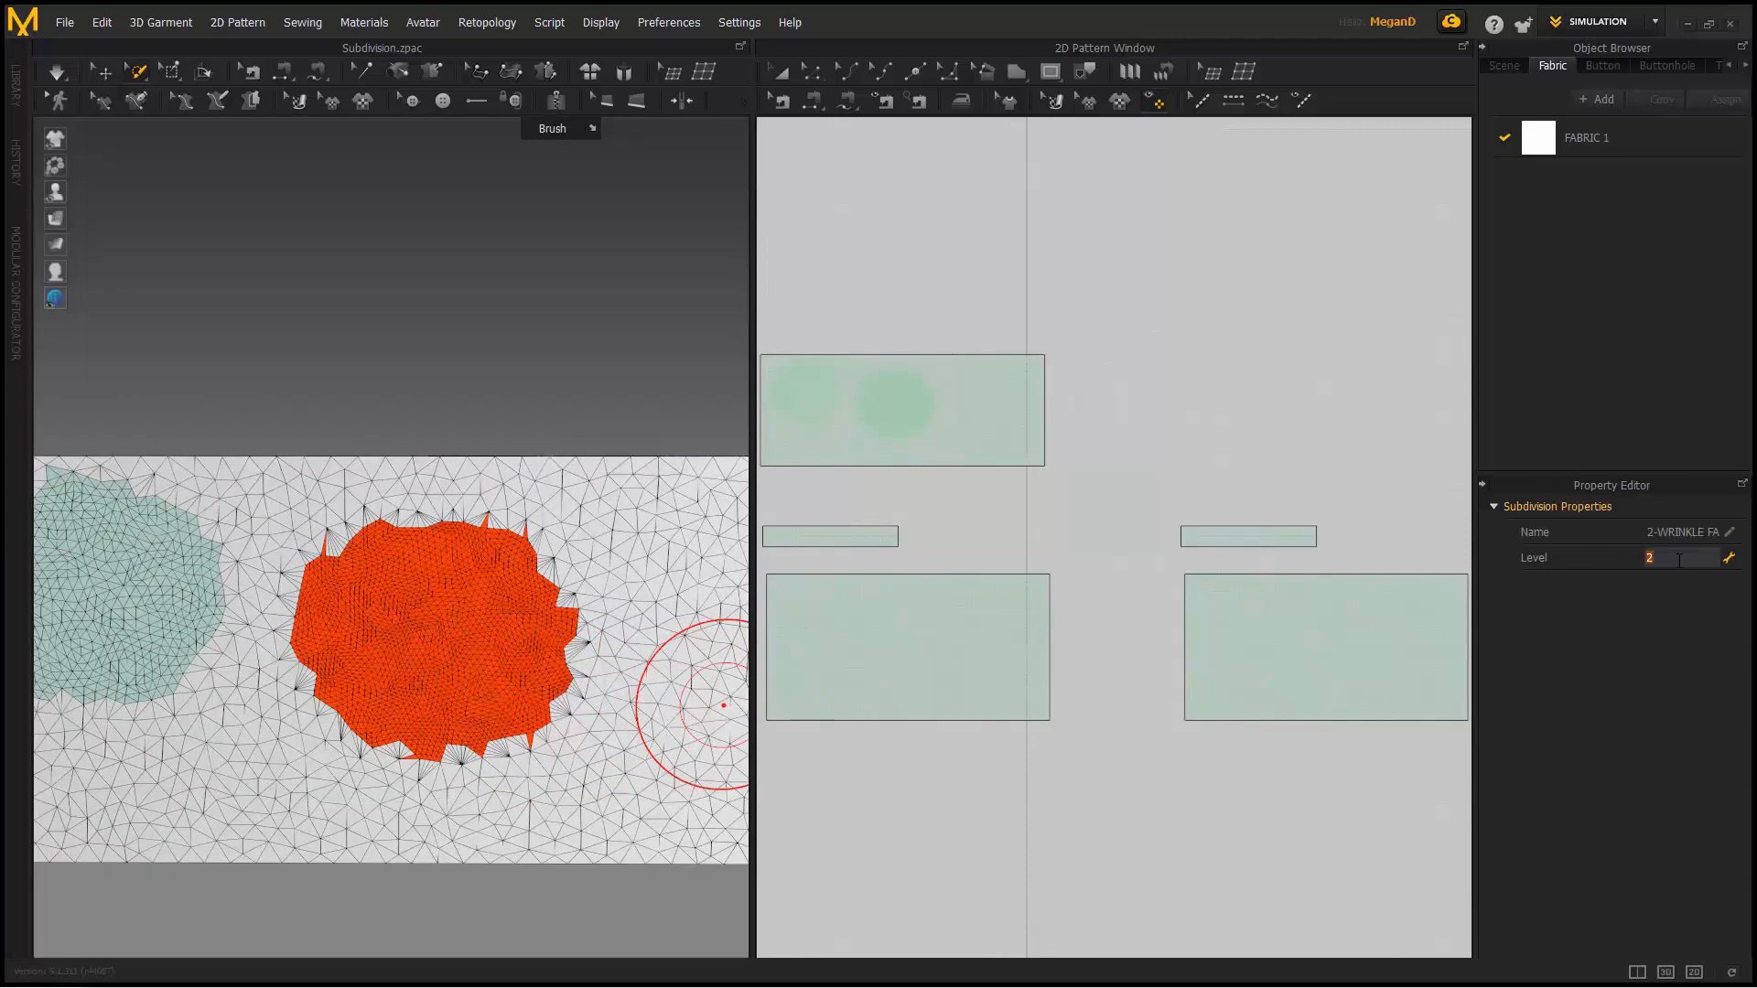
{"action": "key", "text": "Return"}
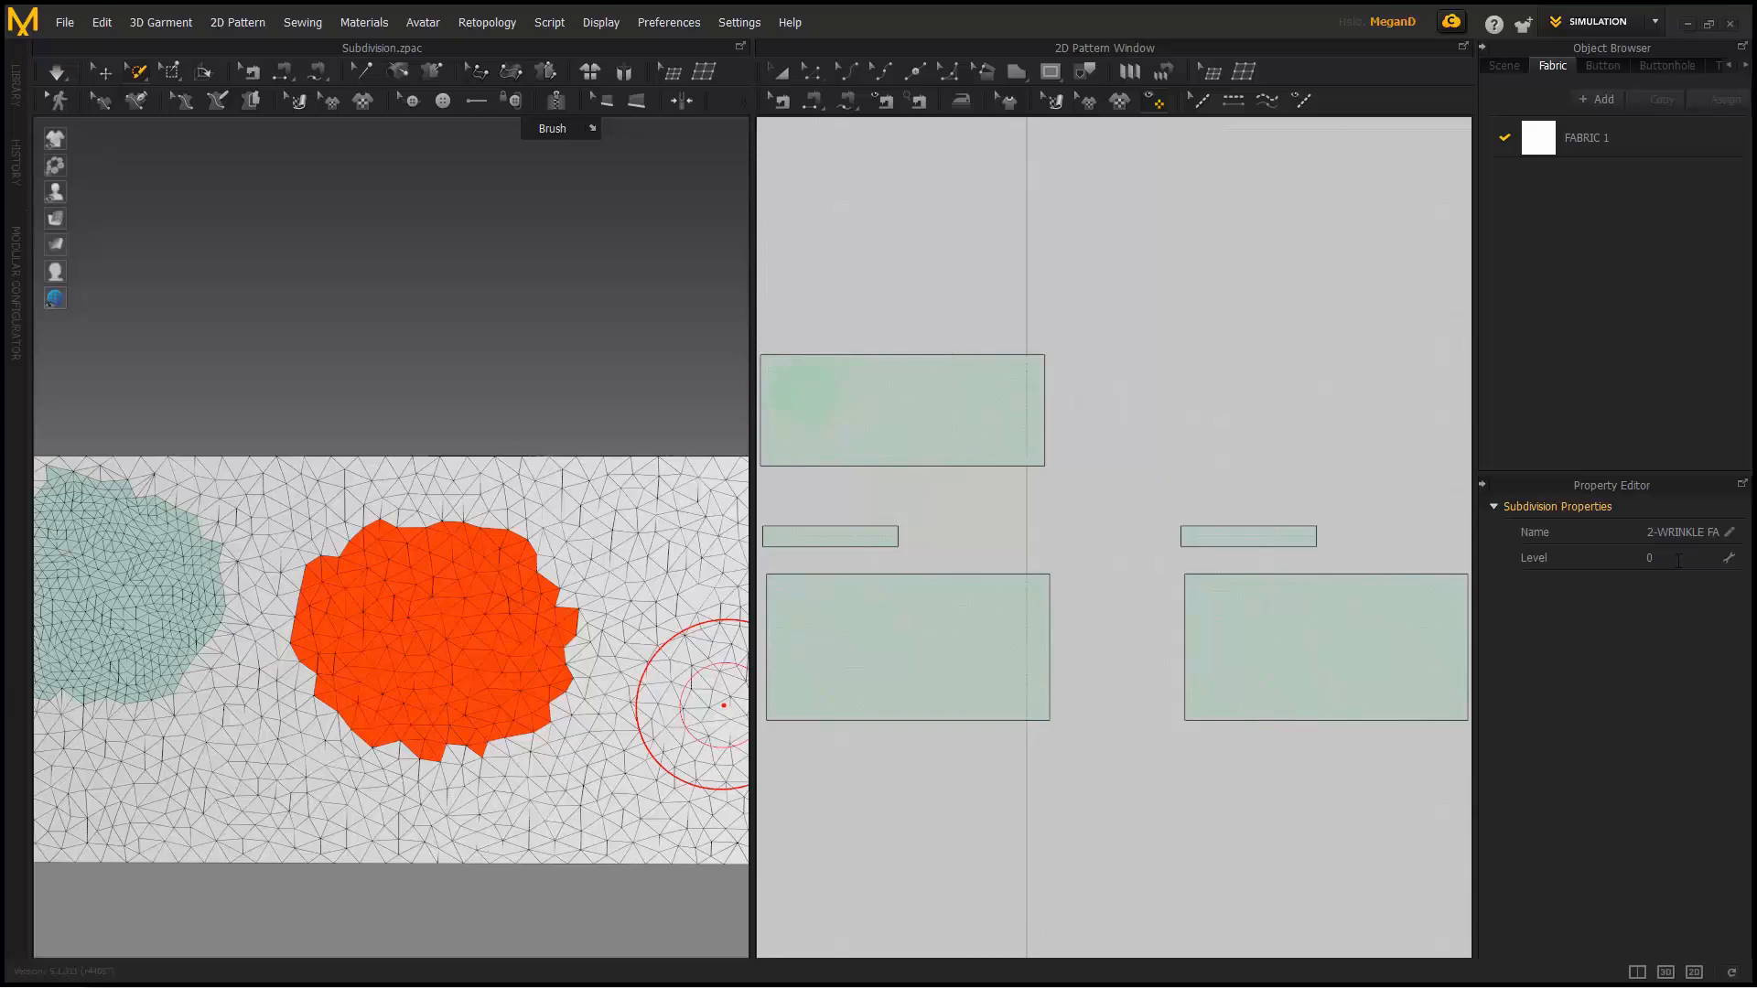
- Set the orange patch's subdivision level back to 2
{"action": "left_click", "coordinate": [1663, 559]}
{"action": "key", "text": "Return"}
{"action": "scroll", "coordinate": [611, 608], "scroll_direction": "down", "scroll_amount": 1}
{"action": "middle_click_drag", "start_coordinate": [616, 609], "coordinate": [376, 634]}
- Brush a third patch on the fabric and subdivide it as Subdivision_3 at level 3
{"action": "left_click_drag", "start_coordinate": [495, 627], "coordinate": [517, 661]}
{"action": "mouse_move", "coordinate": [988, 383]}
{"action": "left_mouse_down"}
{"action": "mouse_move", "coordinate": [1004, 416]}
{"action": "mouse_move", "coordinate": [988, 400]}
{"action": "left_mouse_up"}
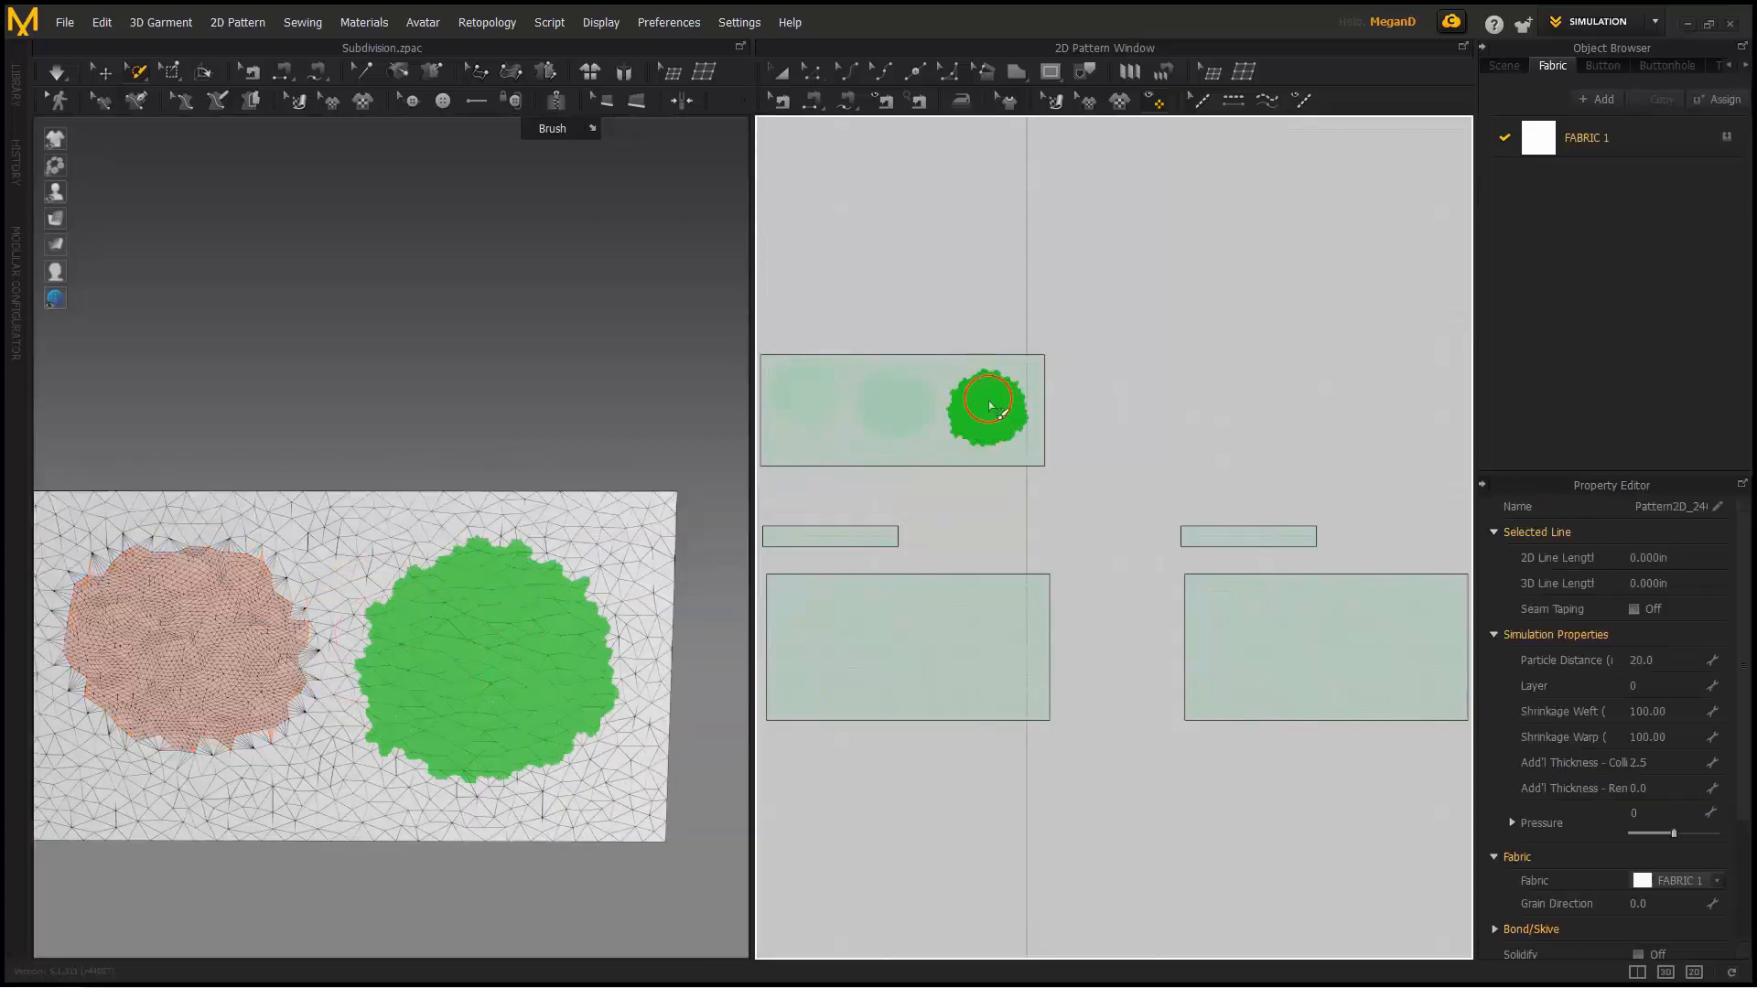
{"action": "right_click", "coordinate": [990, 403]}
{"action": "left_click", "coordinate": [1011, 408]}
{"action": "left_click", "coordinate": [1686, 559]}
{"action": "key", "text": "Return"}
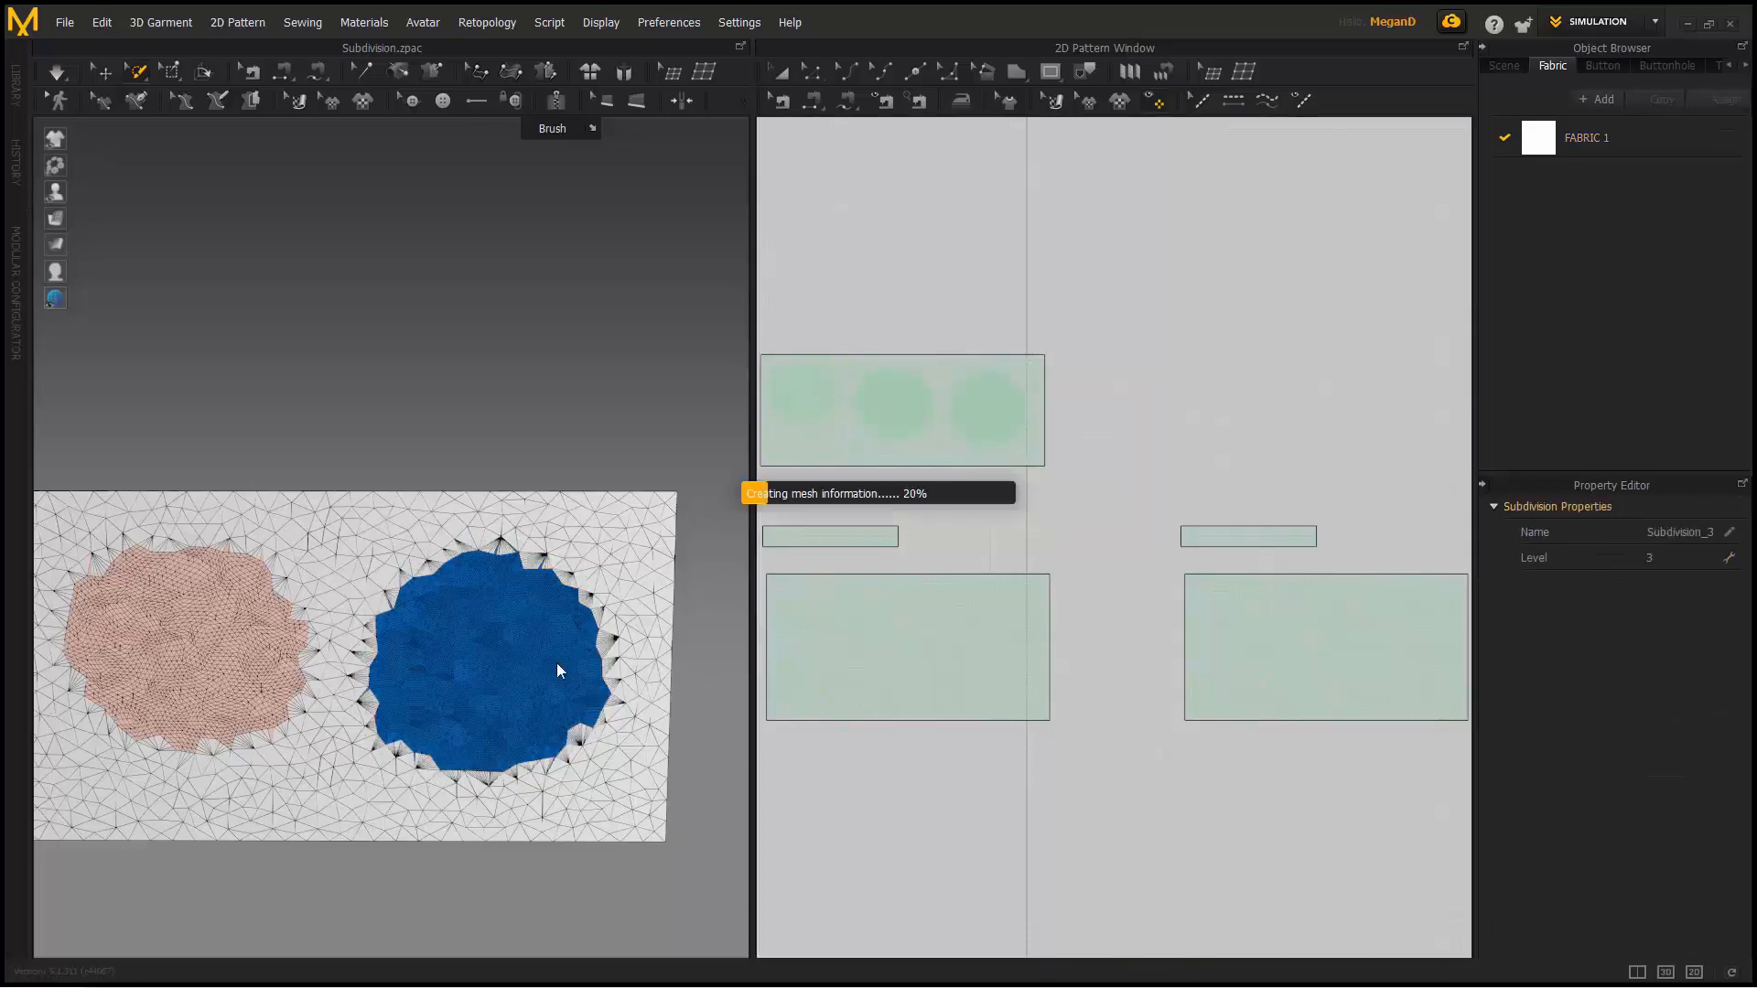
- Zoom out and select the whole test fabric piece with the Select/Move tool
{"action": "scroll", "coordinate": [549, 659], "scroll_direction": "up", "scroll_amount": 6}
{"action": "scroll", "coordinate": [472, 532], "scroll_direction": "down", "scroll_amount": 8}
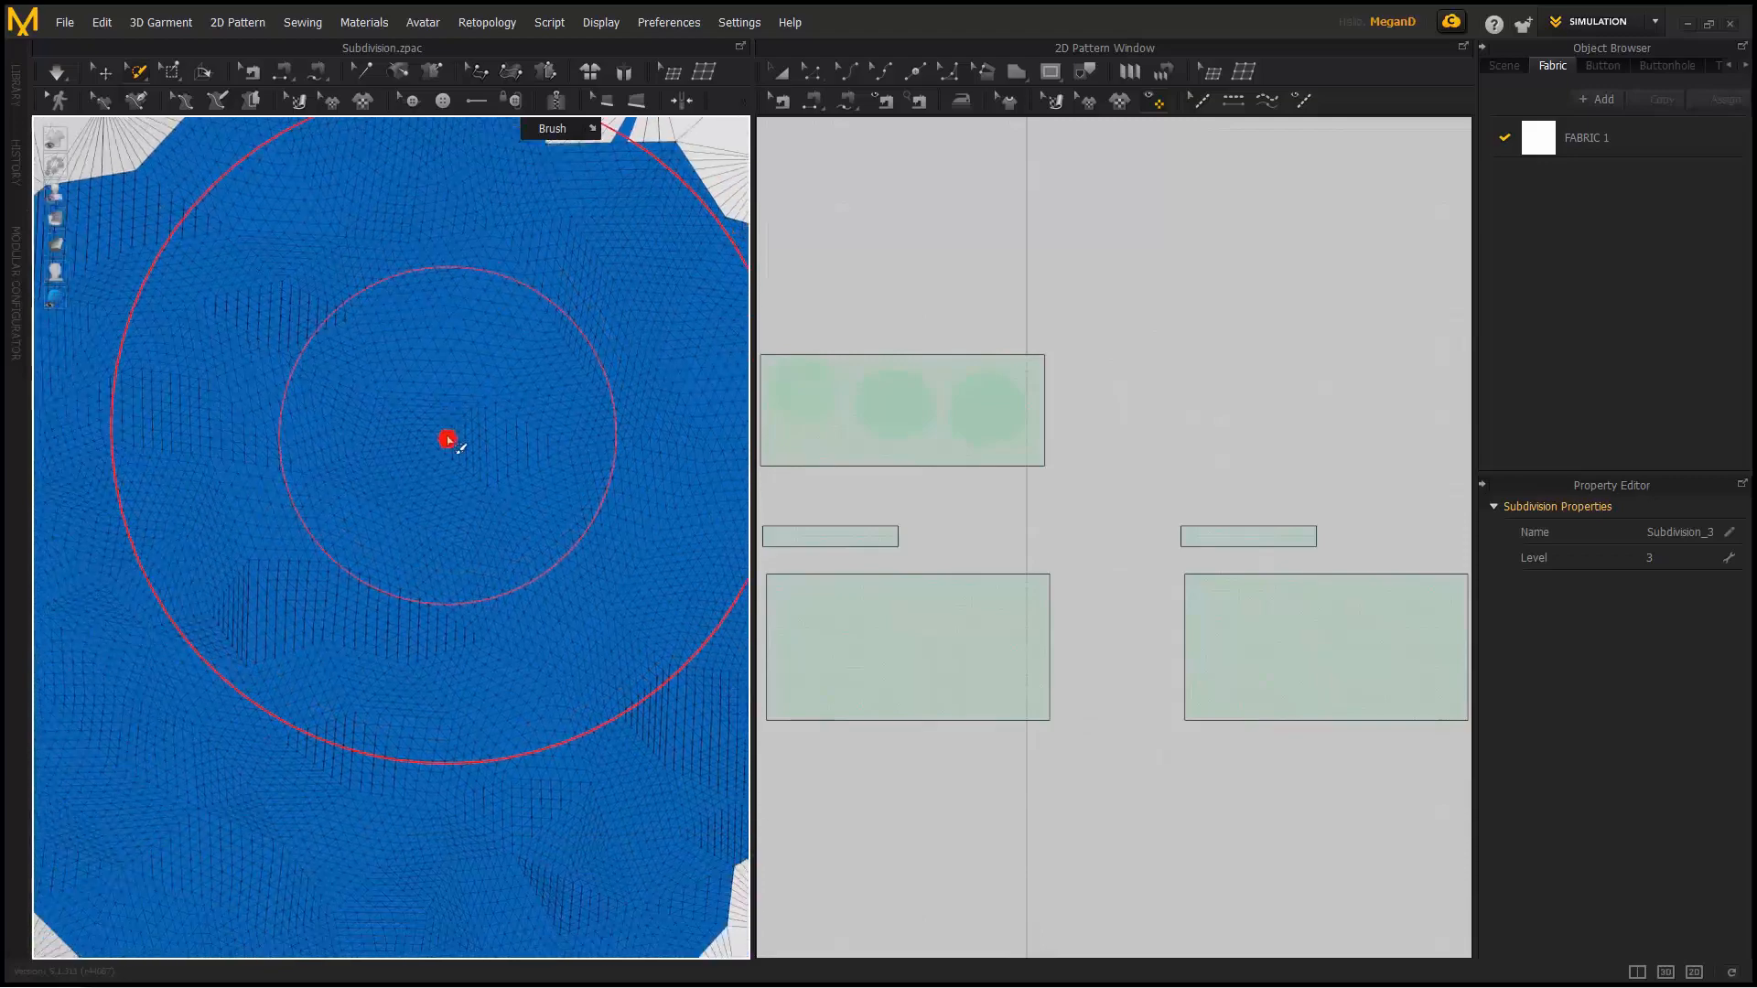
{"action": "scroll", "coordinate": [549, 519], "scroll_direction": "down", "scroll_amount": 1}
{"action": "middle_click_drag", "start_coordinate": [402, 494], "coordinate": [663, 494]}
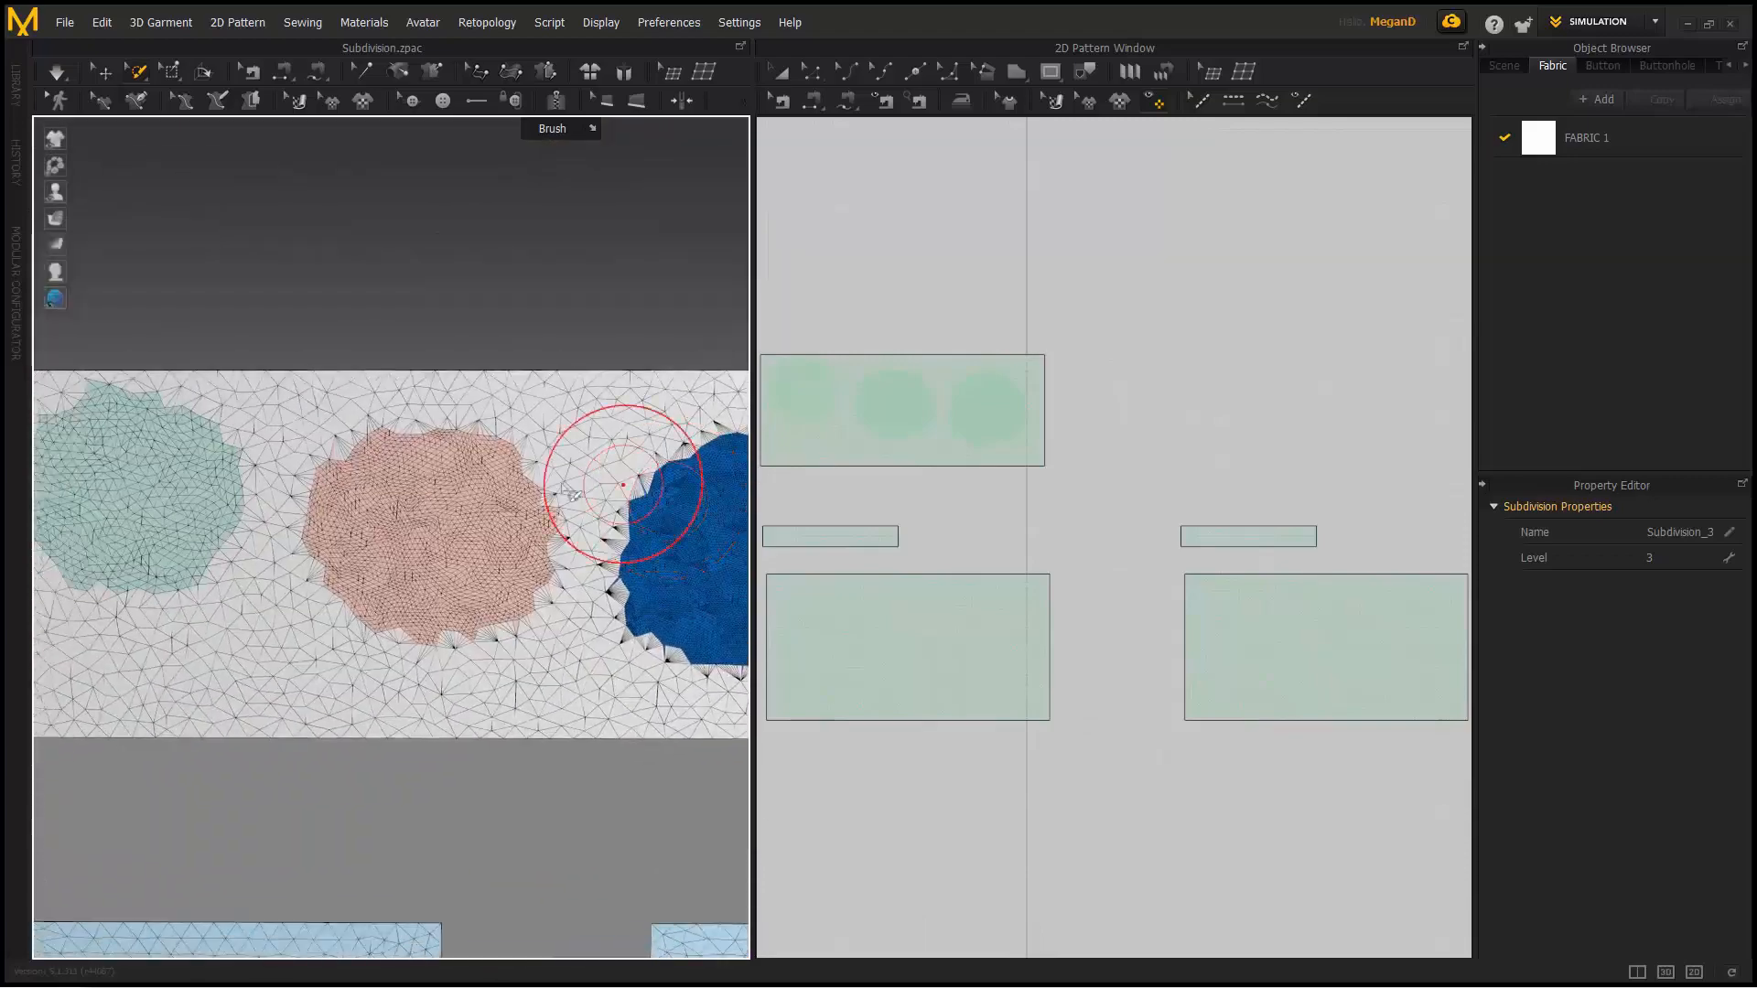
{"action": "scroll", "coordinate": [663, 495], "scroll_direction": "down", "scroll_amount": 2}
{"action": "left_click", "coordinate": [103, 72]}
{"action": "left_click", "coordinate": [316, 468]}
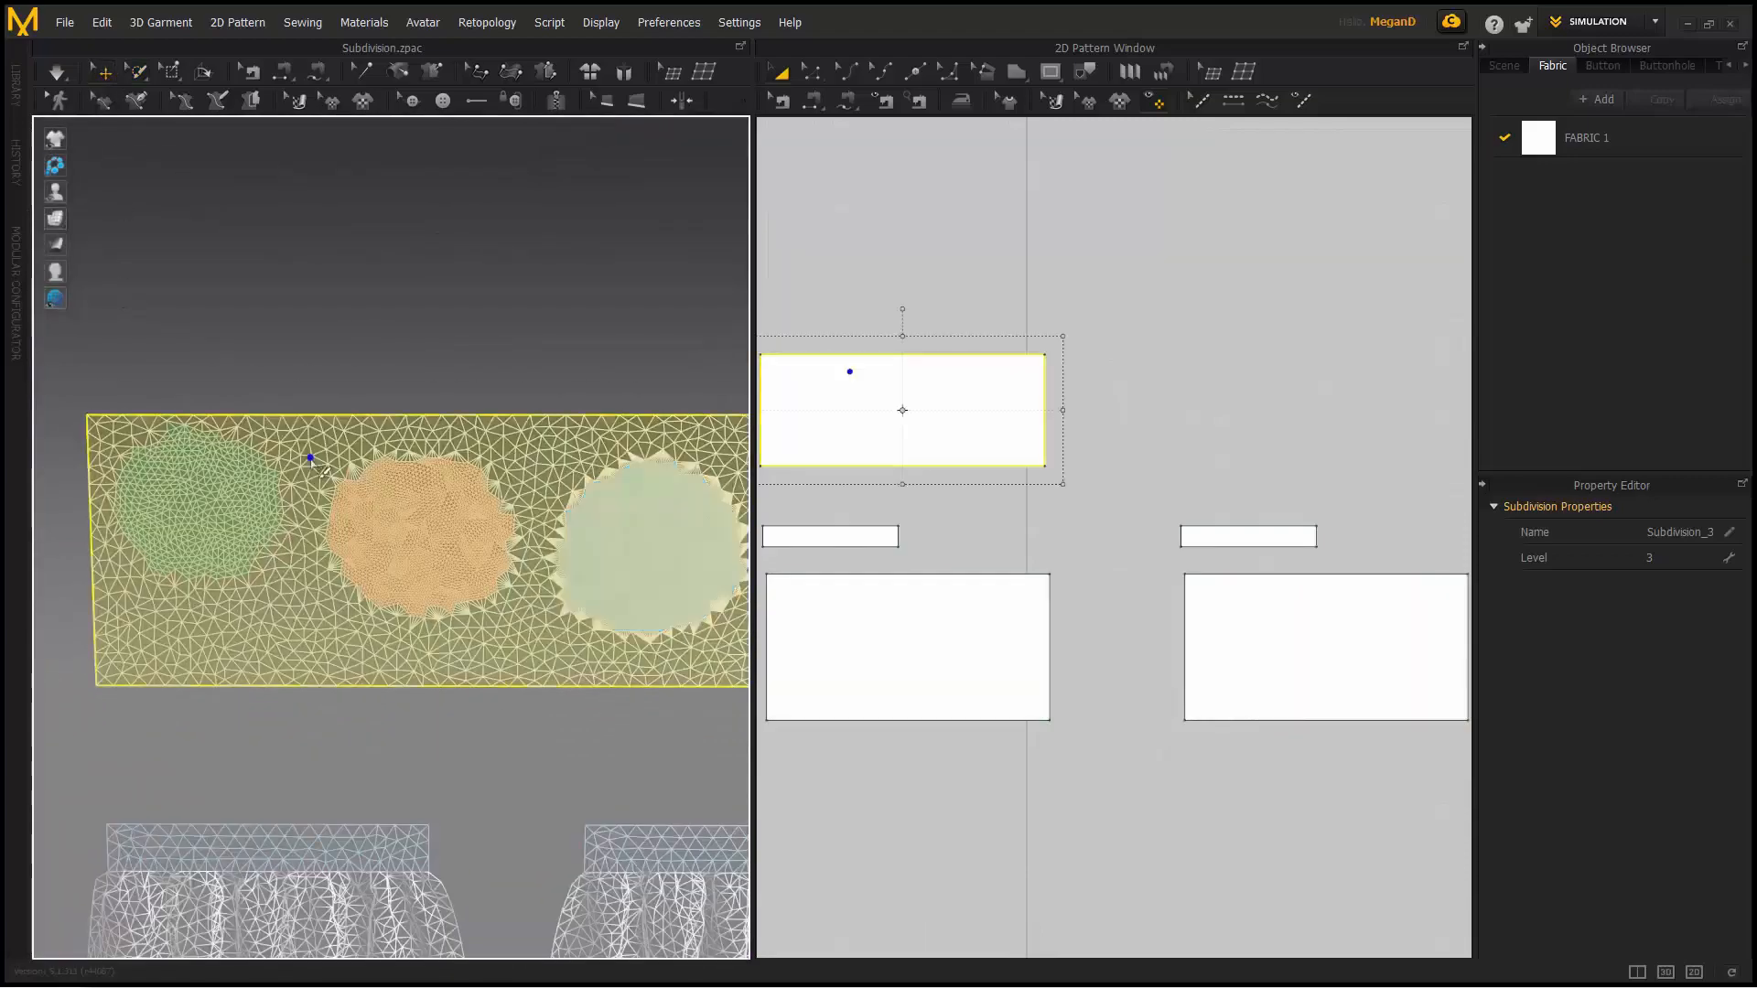
{"action": "right_click", "coordinate": [316, 468]}
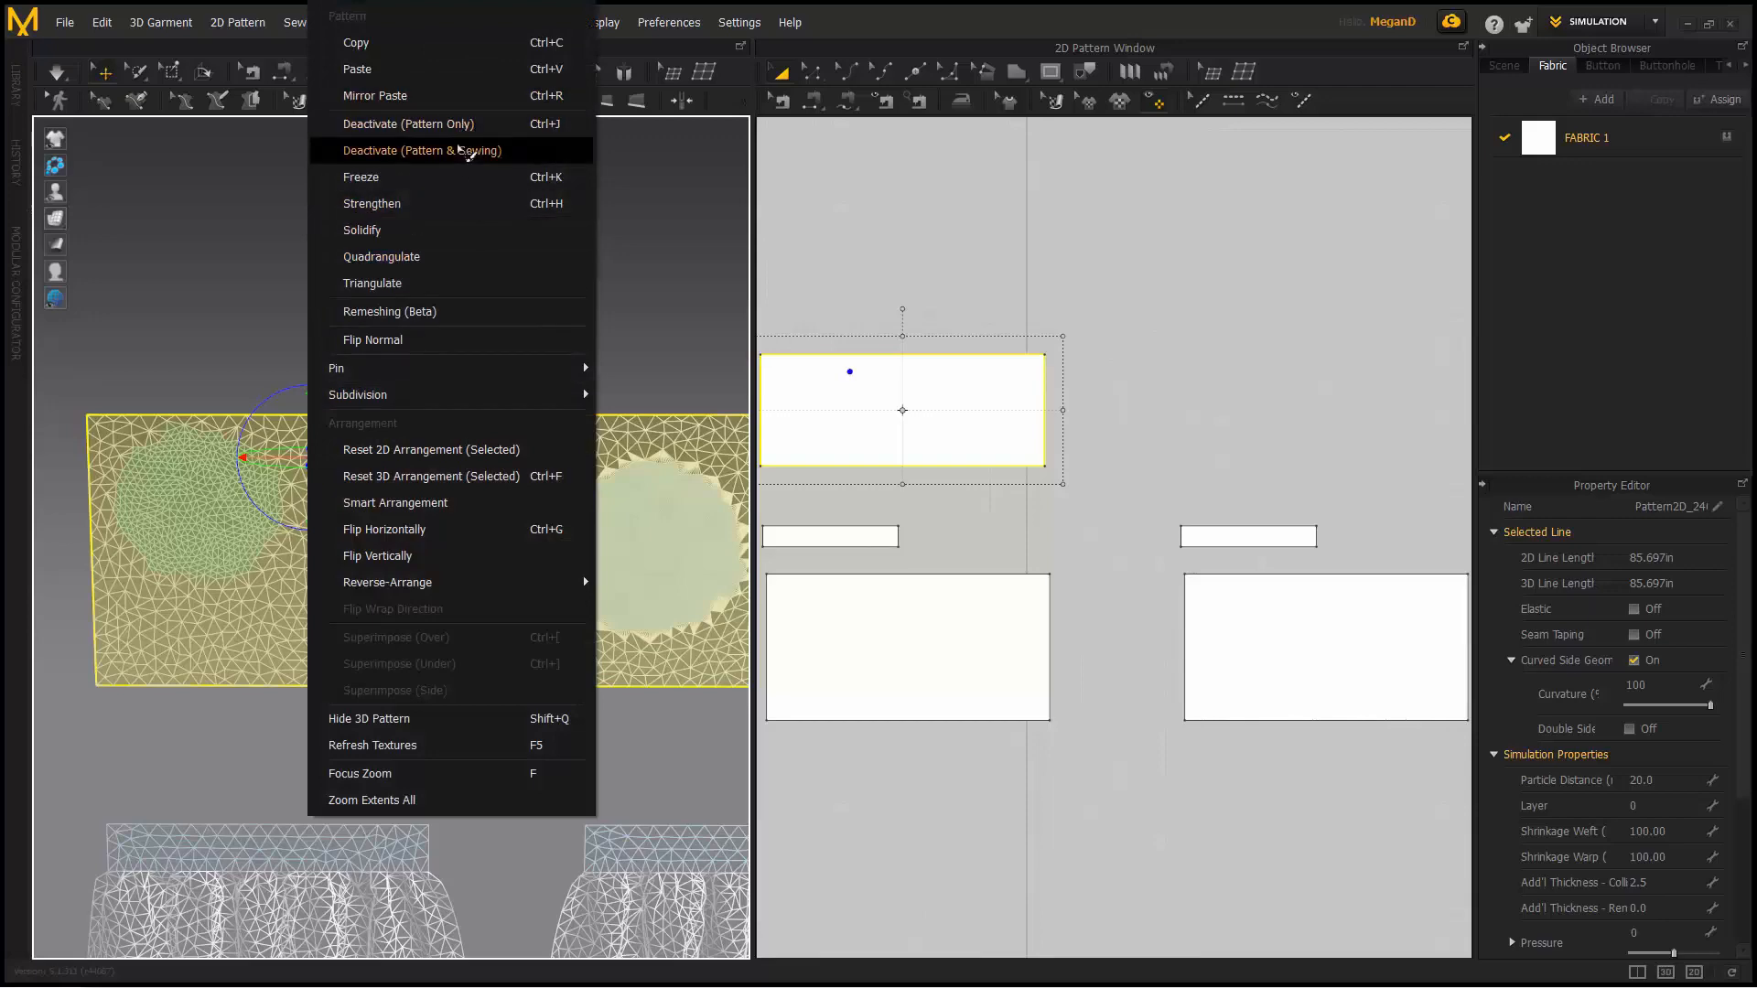
- Deactivate the test fabric and its sewing, then select the left skirt
{"action": "left_click", "coordinate": [467, 151]}
{"action": "scroll", "coordinate": [478, 445], "scroll_direction": "down", "scroll_amount": 5}
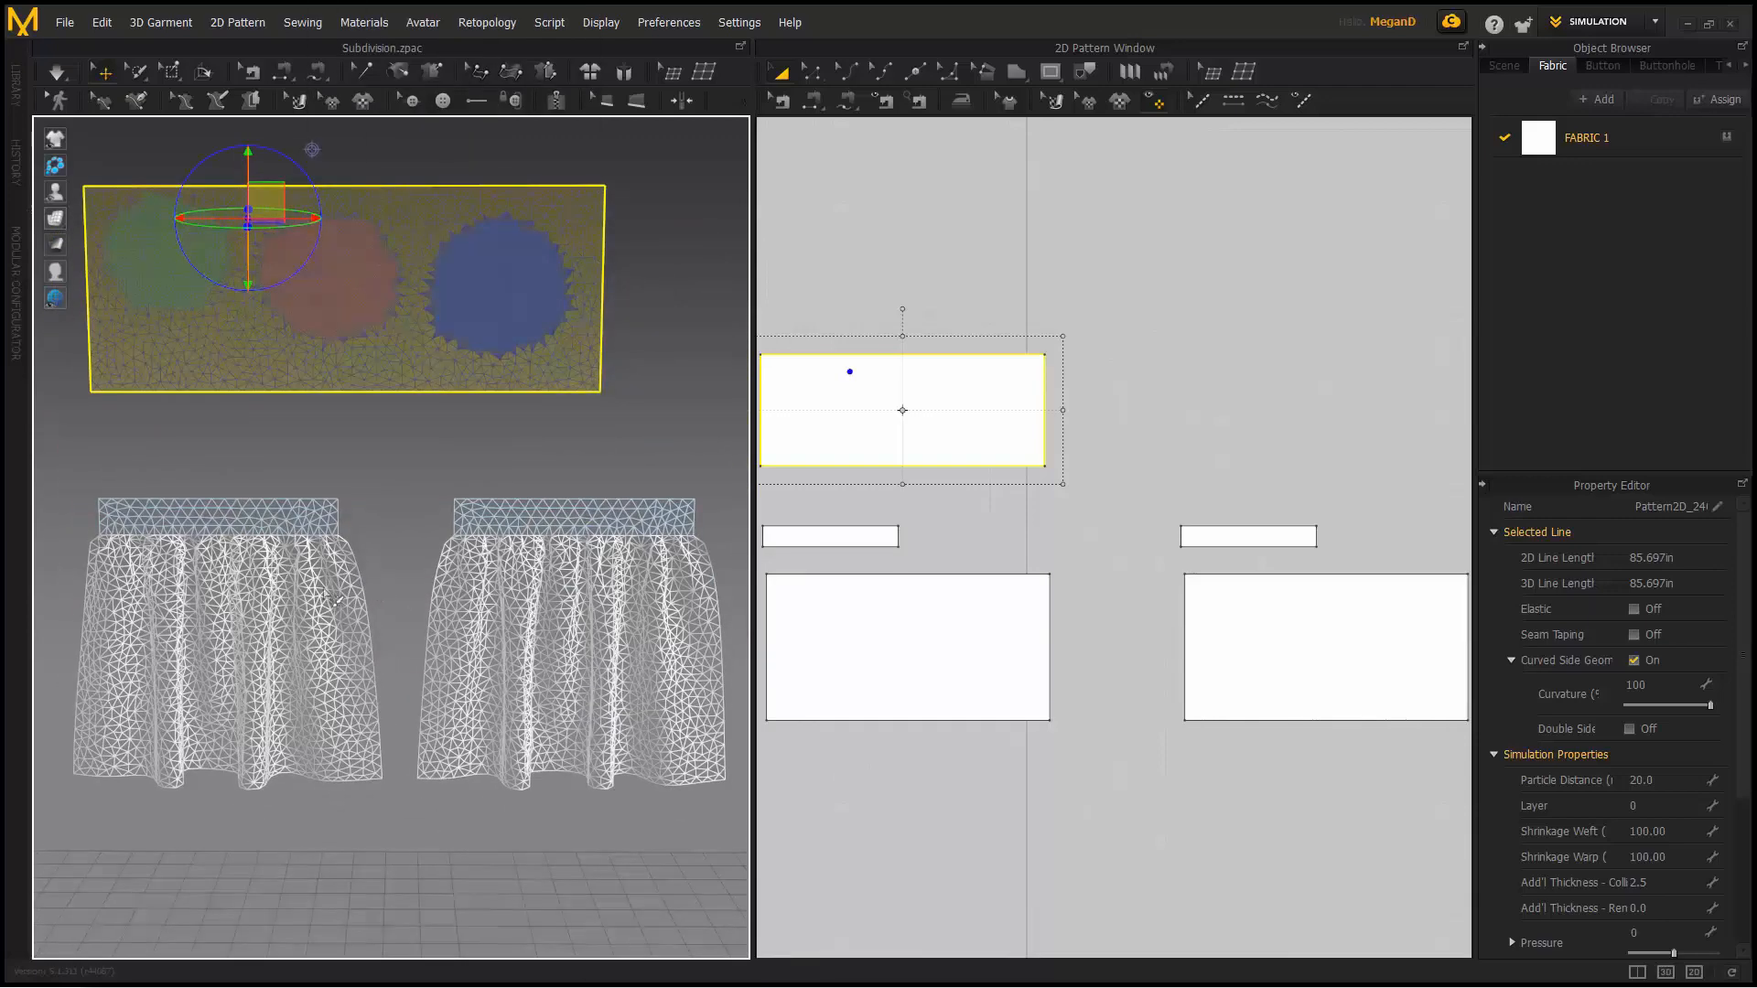
{"action": "left_click", "coordinate": [313, 568]}
{"action": "left_click", "coordinate": [299, 437]}
{"action": "left_click", "coordinate": [302, 604]}
- Set the left skirt's particle distance to 10 and start the simulation
{"action": "left_click", "coordinate": [1658, 780]}
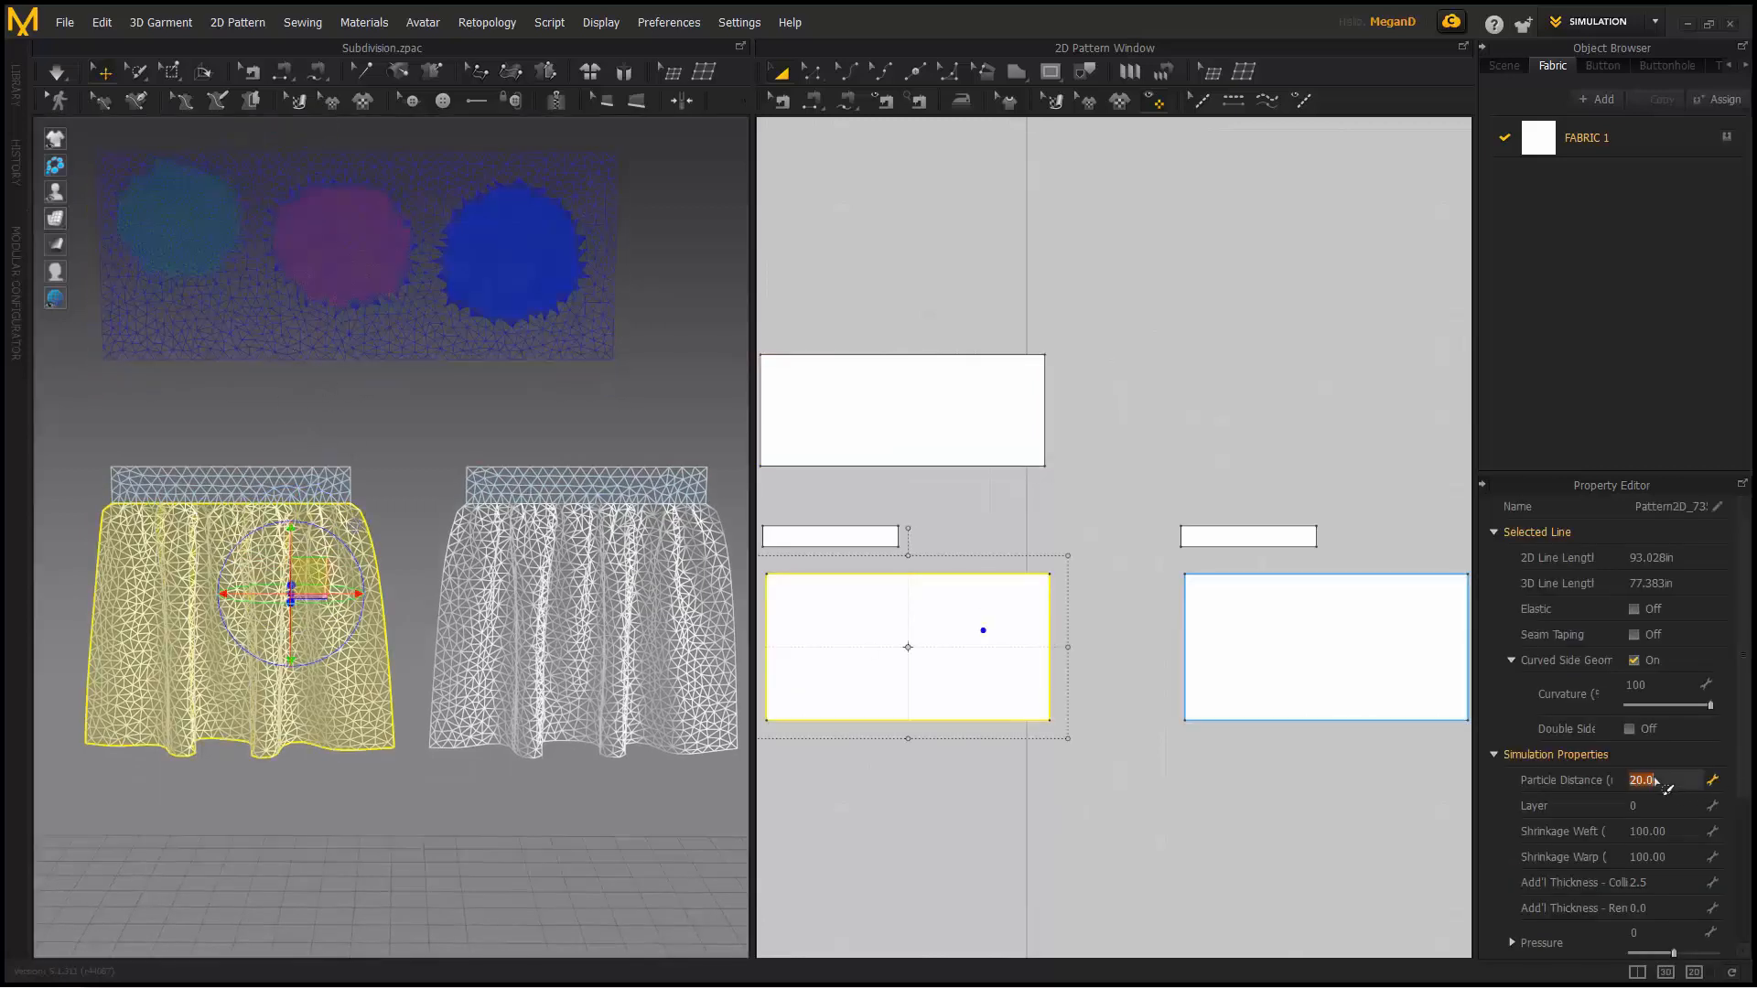
{"action": "type", "text": "10"}
{"action": "key", "text": "Return"}
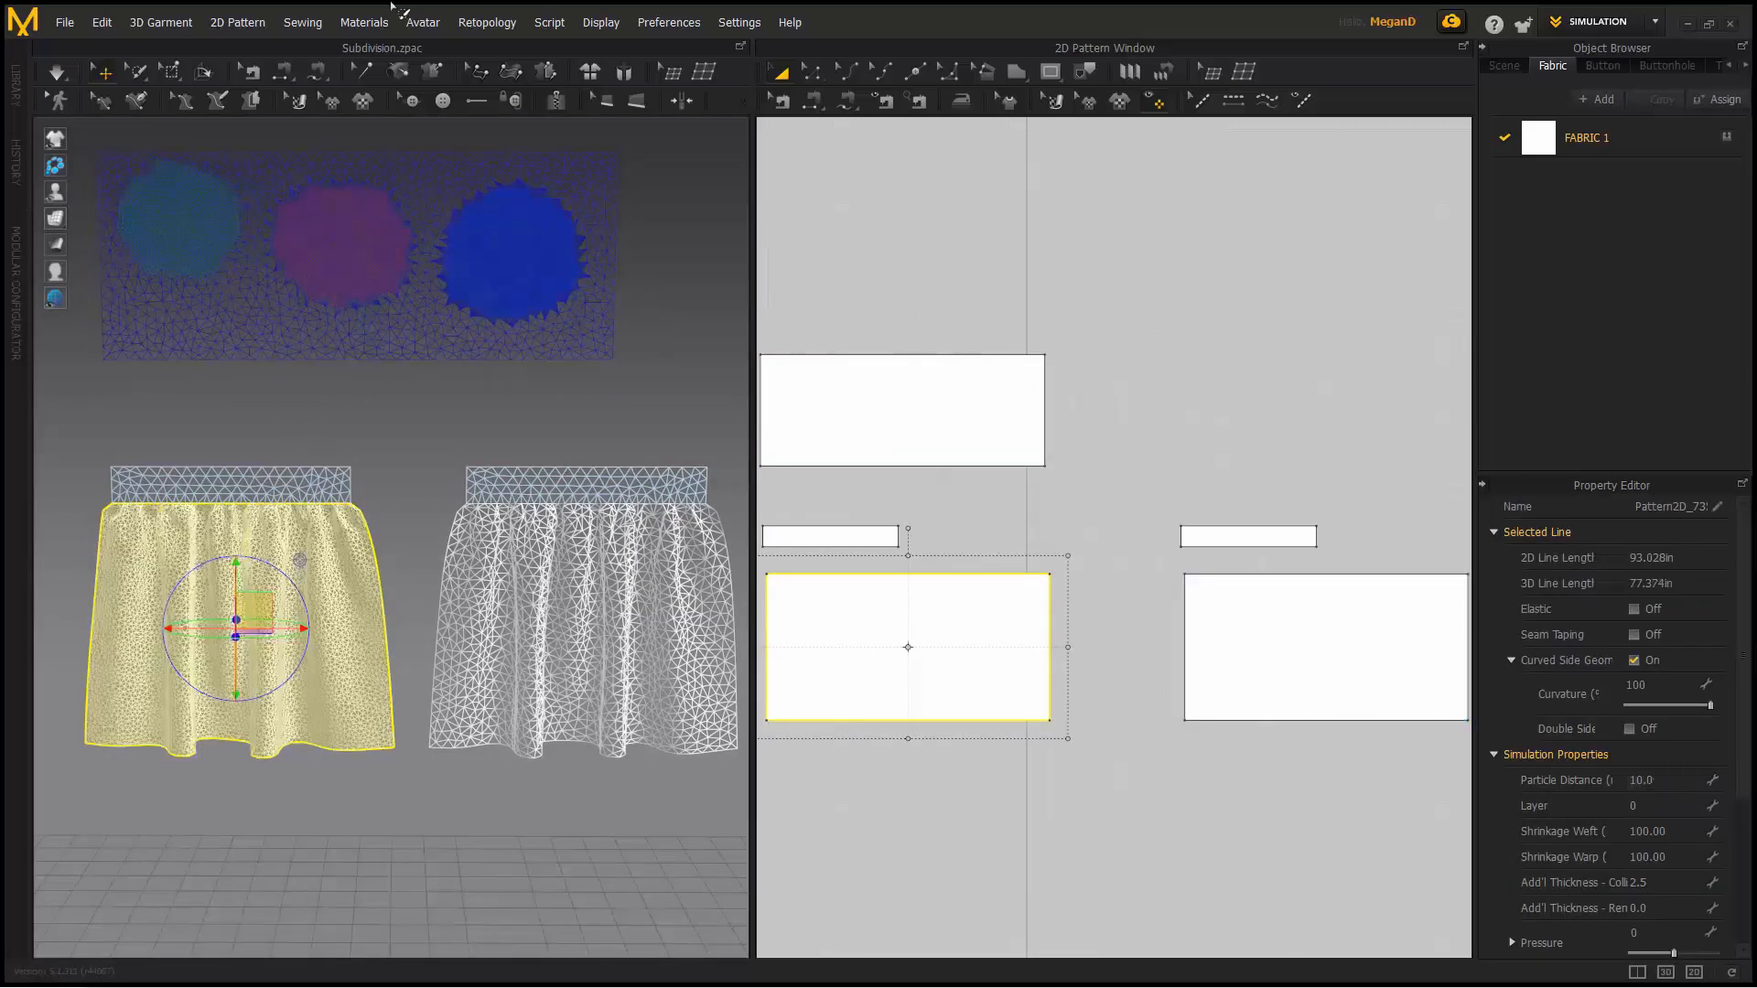
{"action": "left_click", "coordinate": [56, 71]}
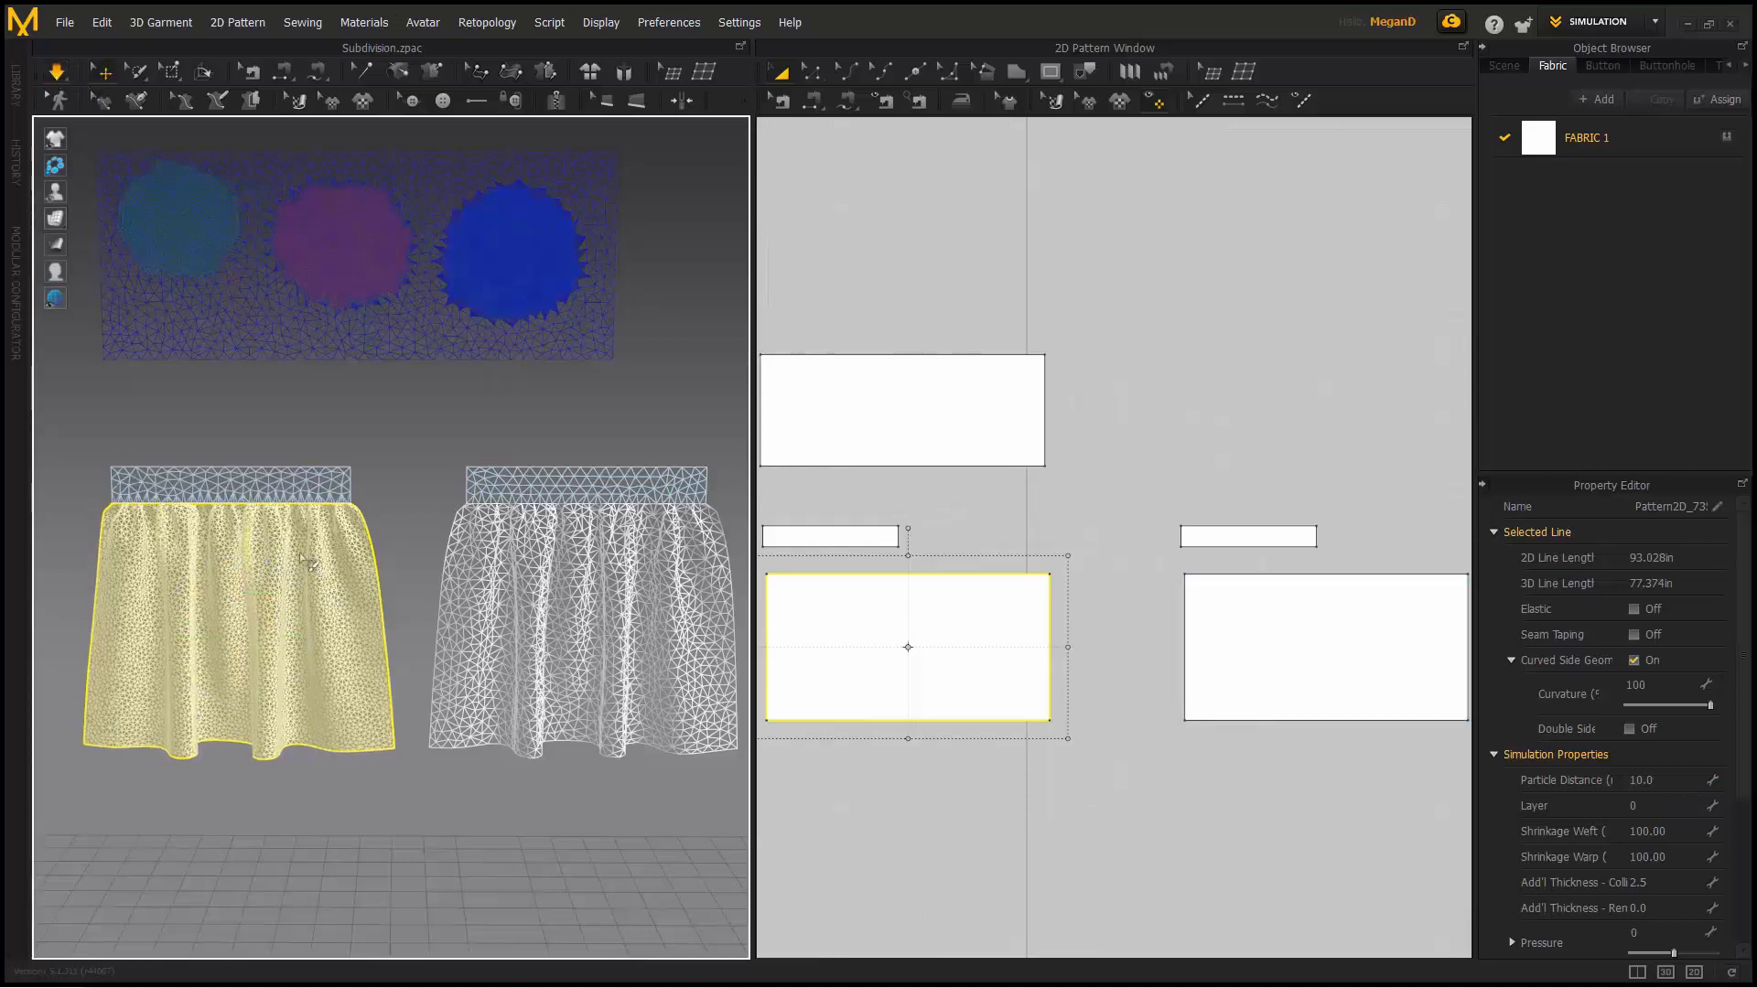
- Show the skirts shaded in a widened 3D window, orbiting to frame both
{"action": "left_click", "coordinate": [96, 217]}
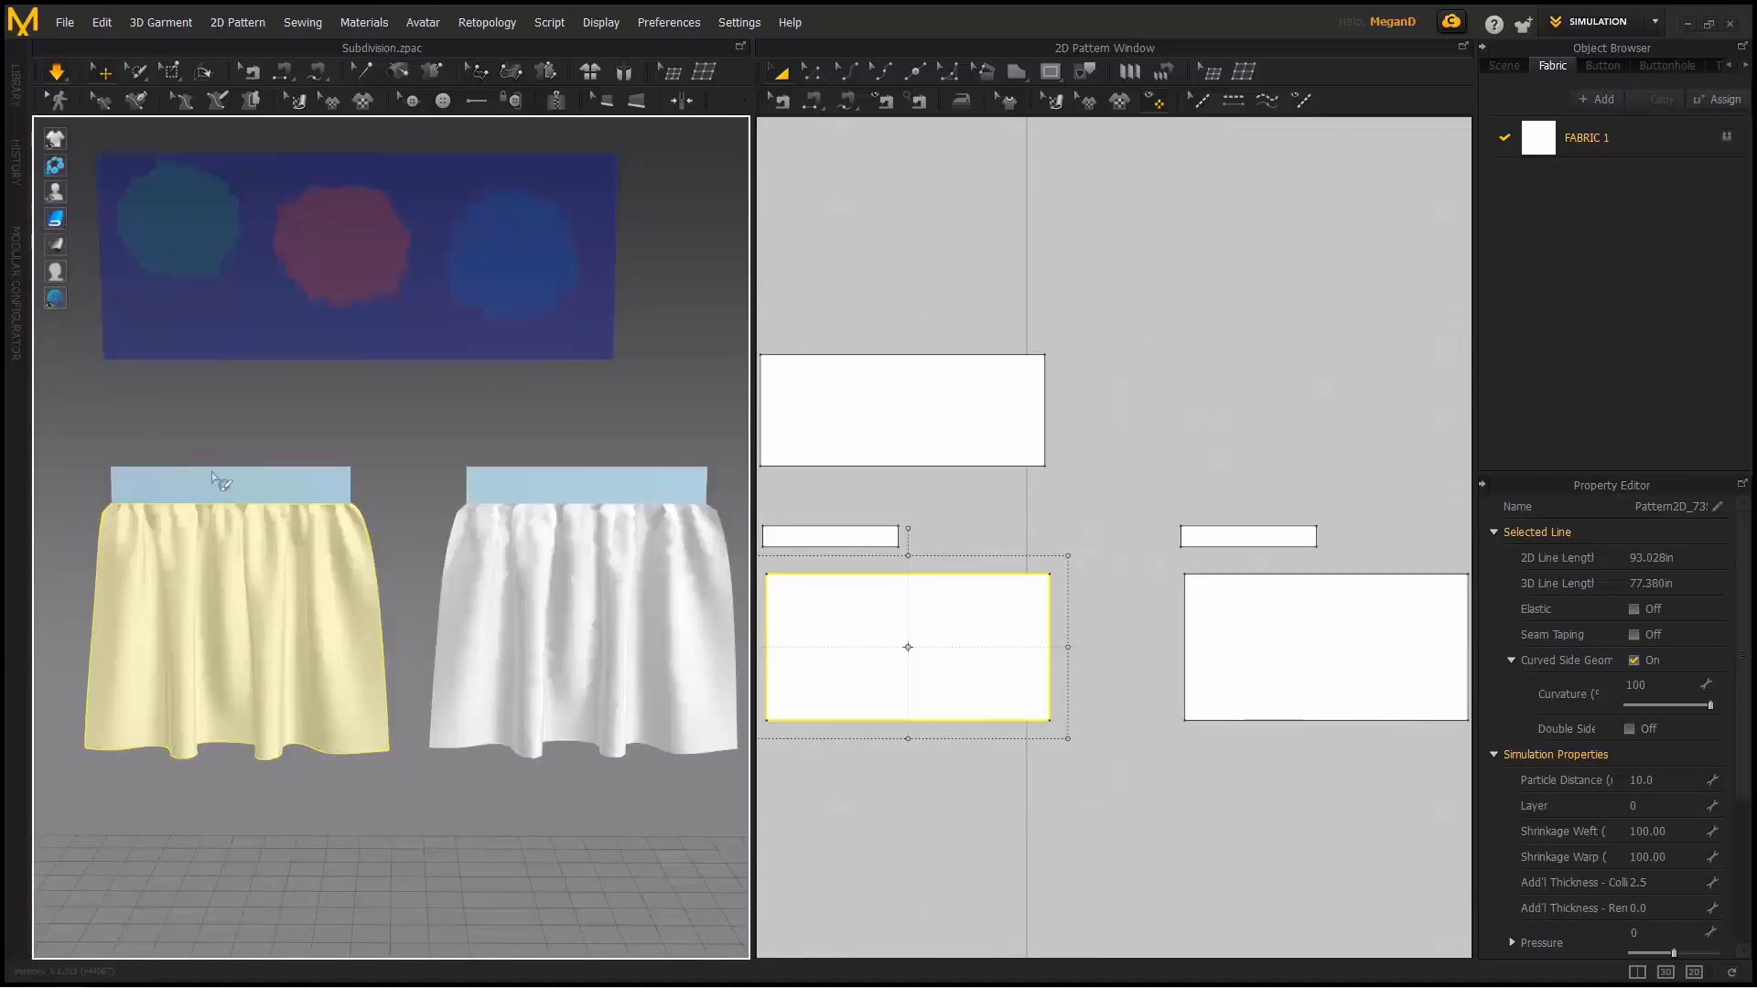
{"action": "scroll", "coordinate": [183, 460], "scroll_direction": "up", "scroll_amount": 3}
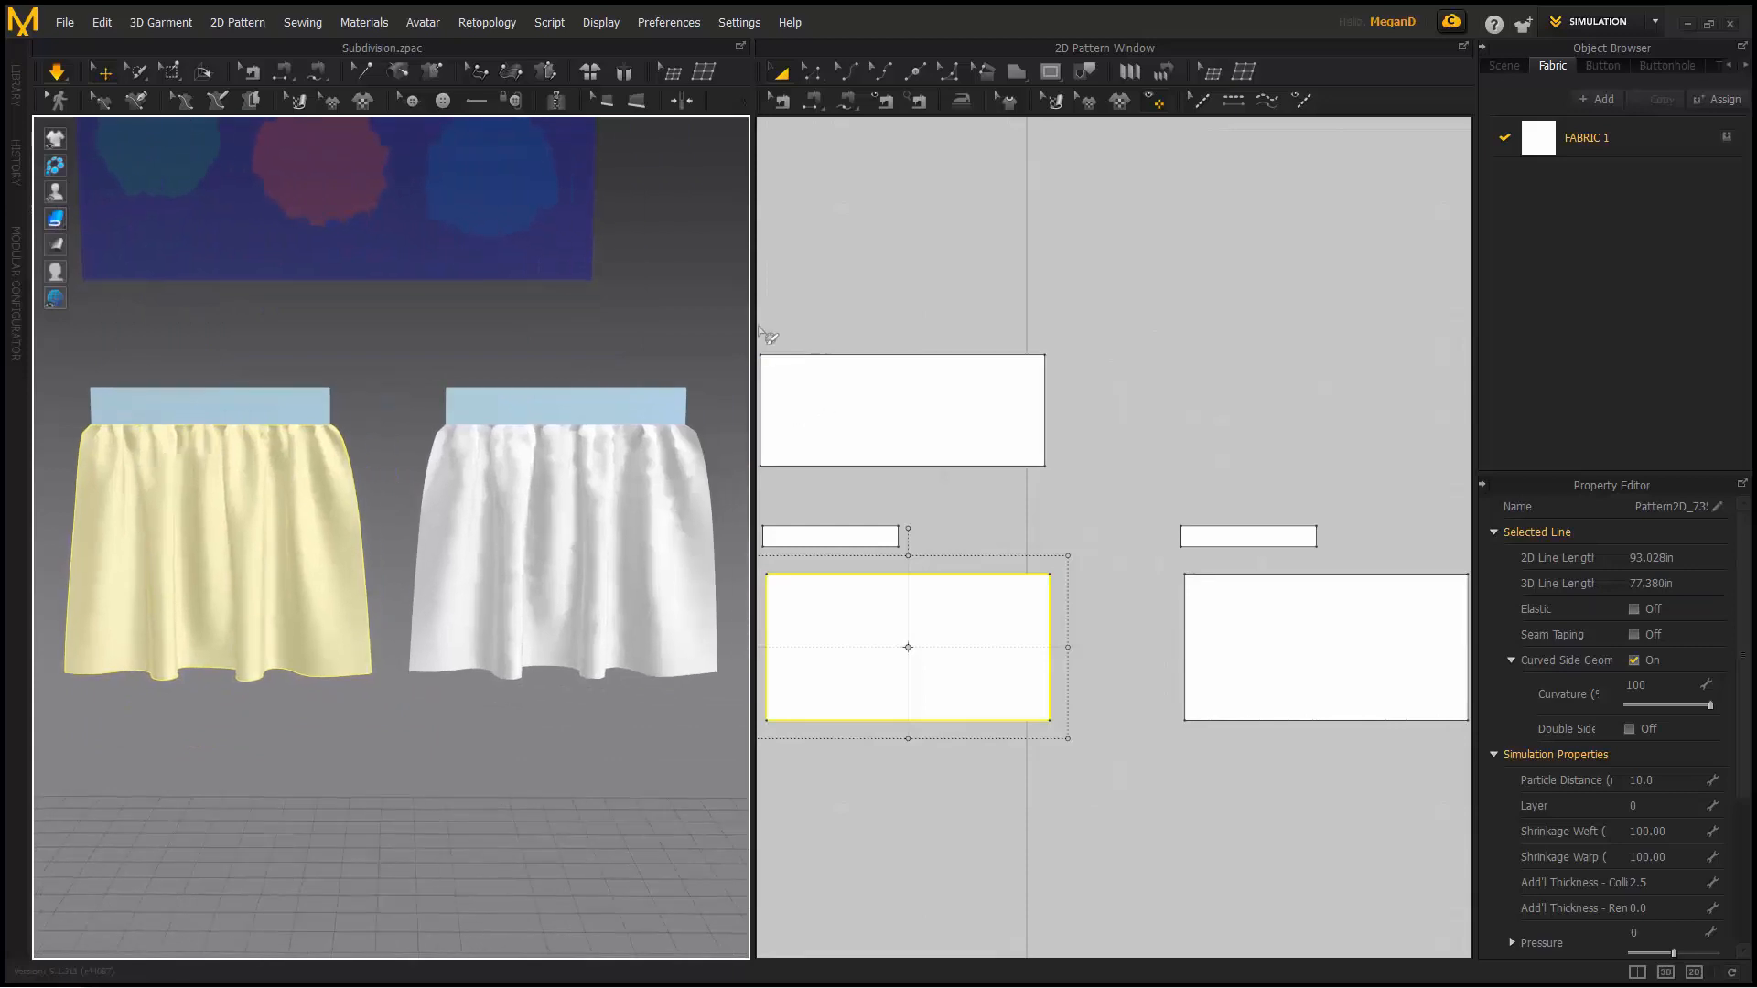
{"action": "left_click_drag", "start_coordinate": [752, 329], "coordinate": [871, 331]}
{"action": "scroll", "coordinate": [442, 480], "scroll_direction": "up", "scroll_amount": 5}
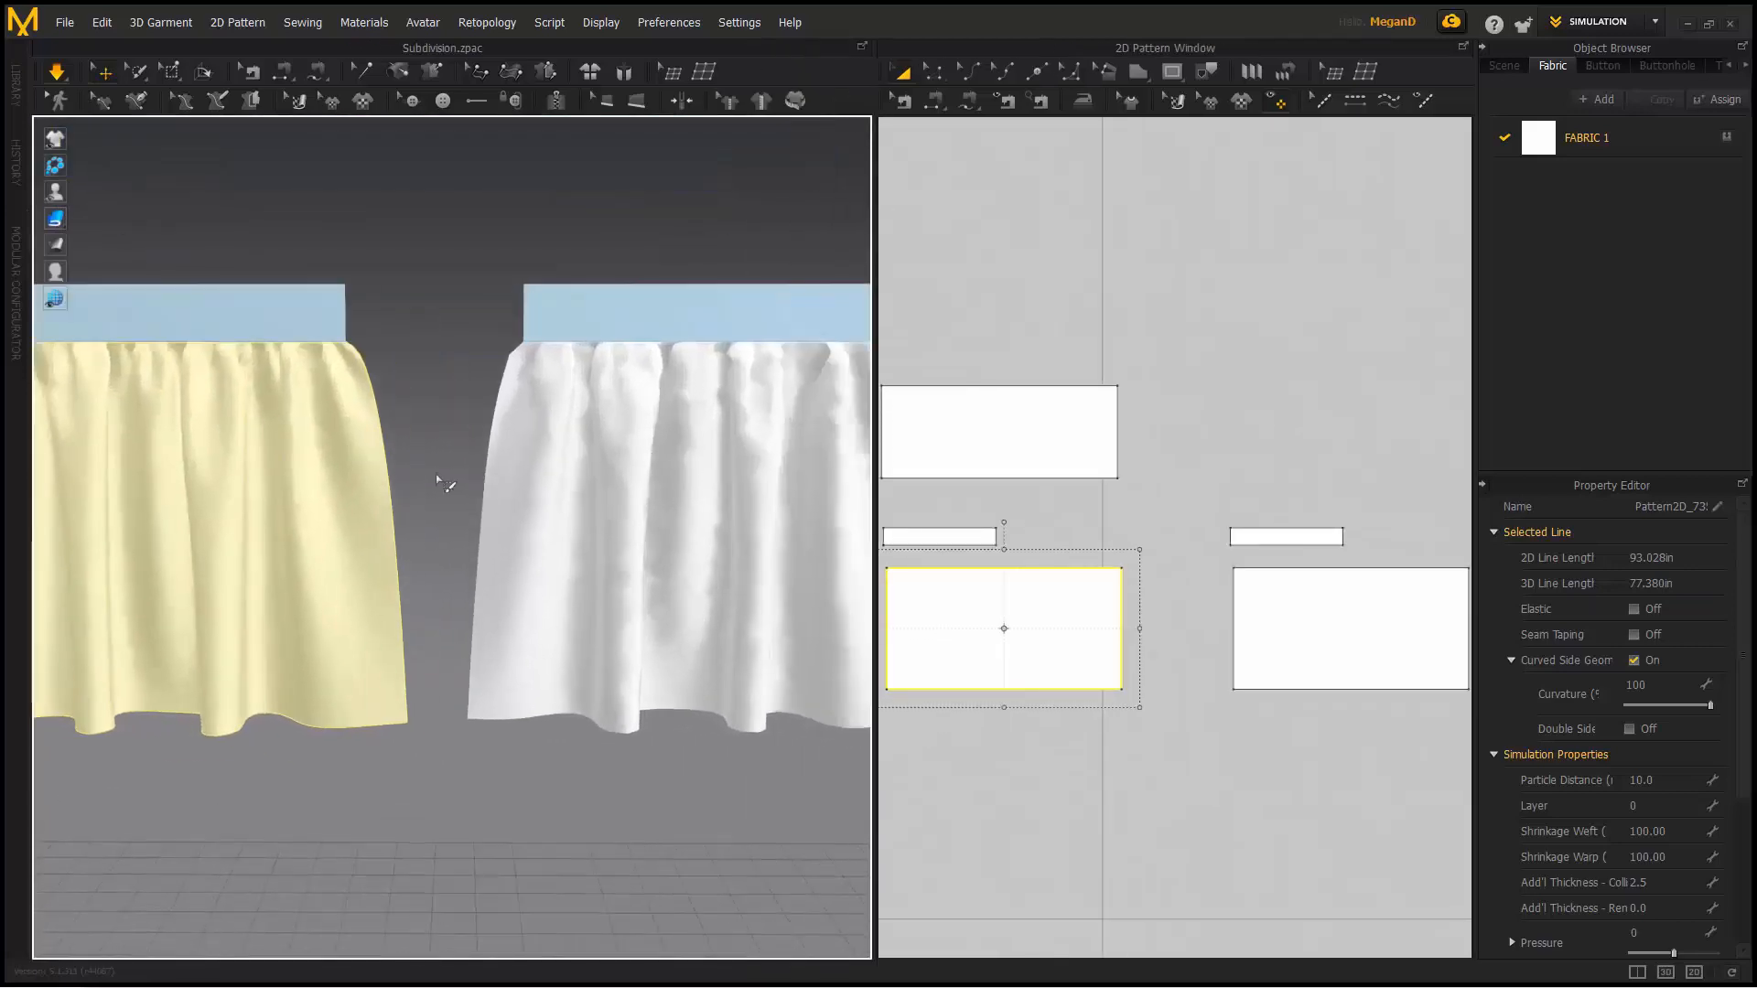
{"action": "middle_click_drag", "start_coordinate": [424, 463], "coordinate": [520, 469]}
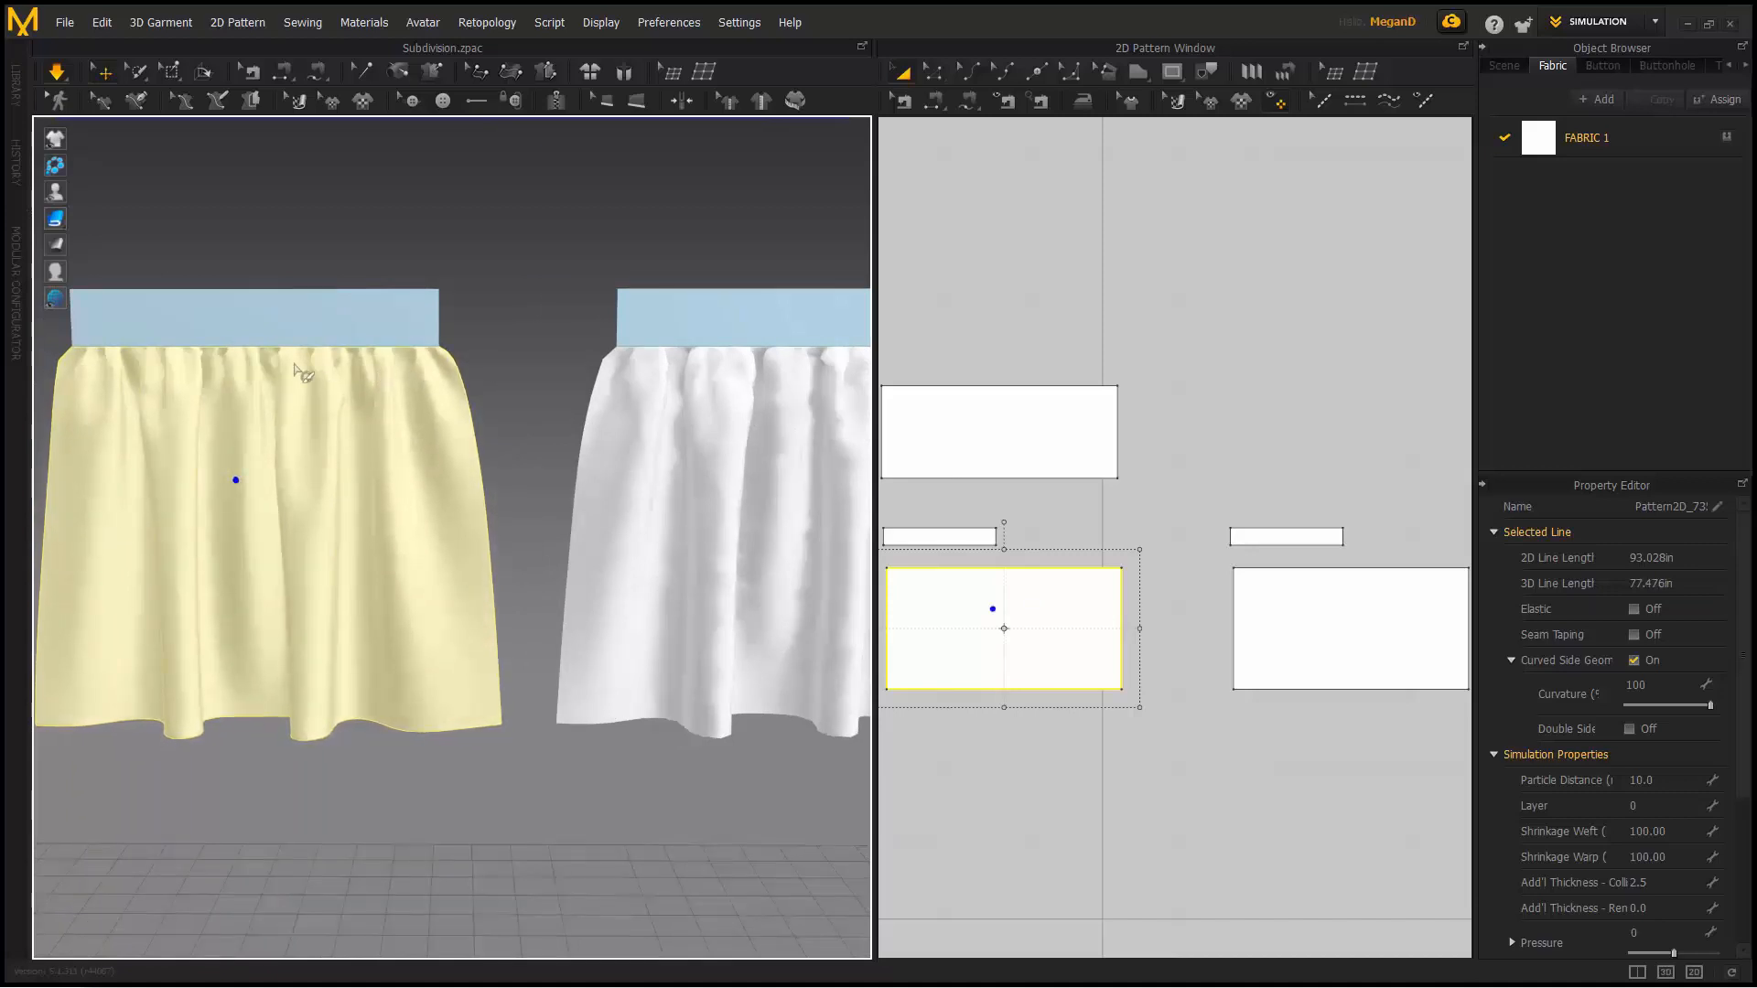
{"action": "right_click_drag", "start_coordinate": [423, 393], "coordinate": [550, 508]}
- Tug the right skirt's cloth during simulation, then select the white skirt and switch to mesh display
{"action": "left_click", "coordinate": [694, 515]}
{"action": "left_click_drag", "start_coordinate": [621, 512], "coordinate": [624, 593]}
{"action": "mouse_move", "coordinate": [732, 534]}
{"action": "left_mouse_down"}
{"action": "mouse_move", "coordinate": [736, 575]}
{"action": "mouse_move", "coordinate": [729, 531]}
{"action": "left_mouse_up"}
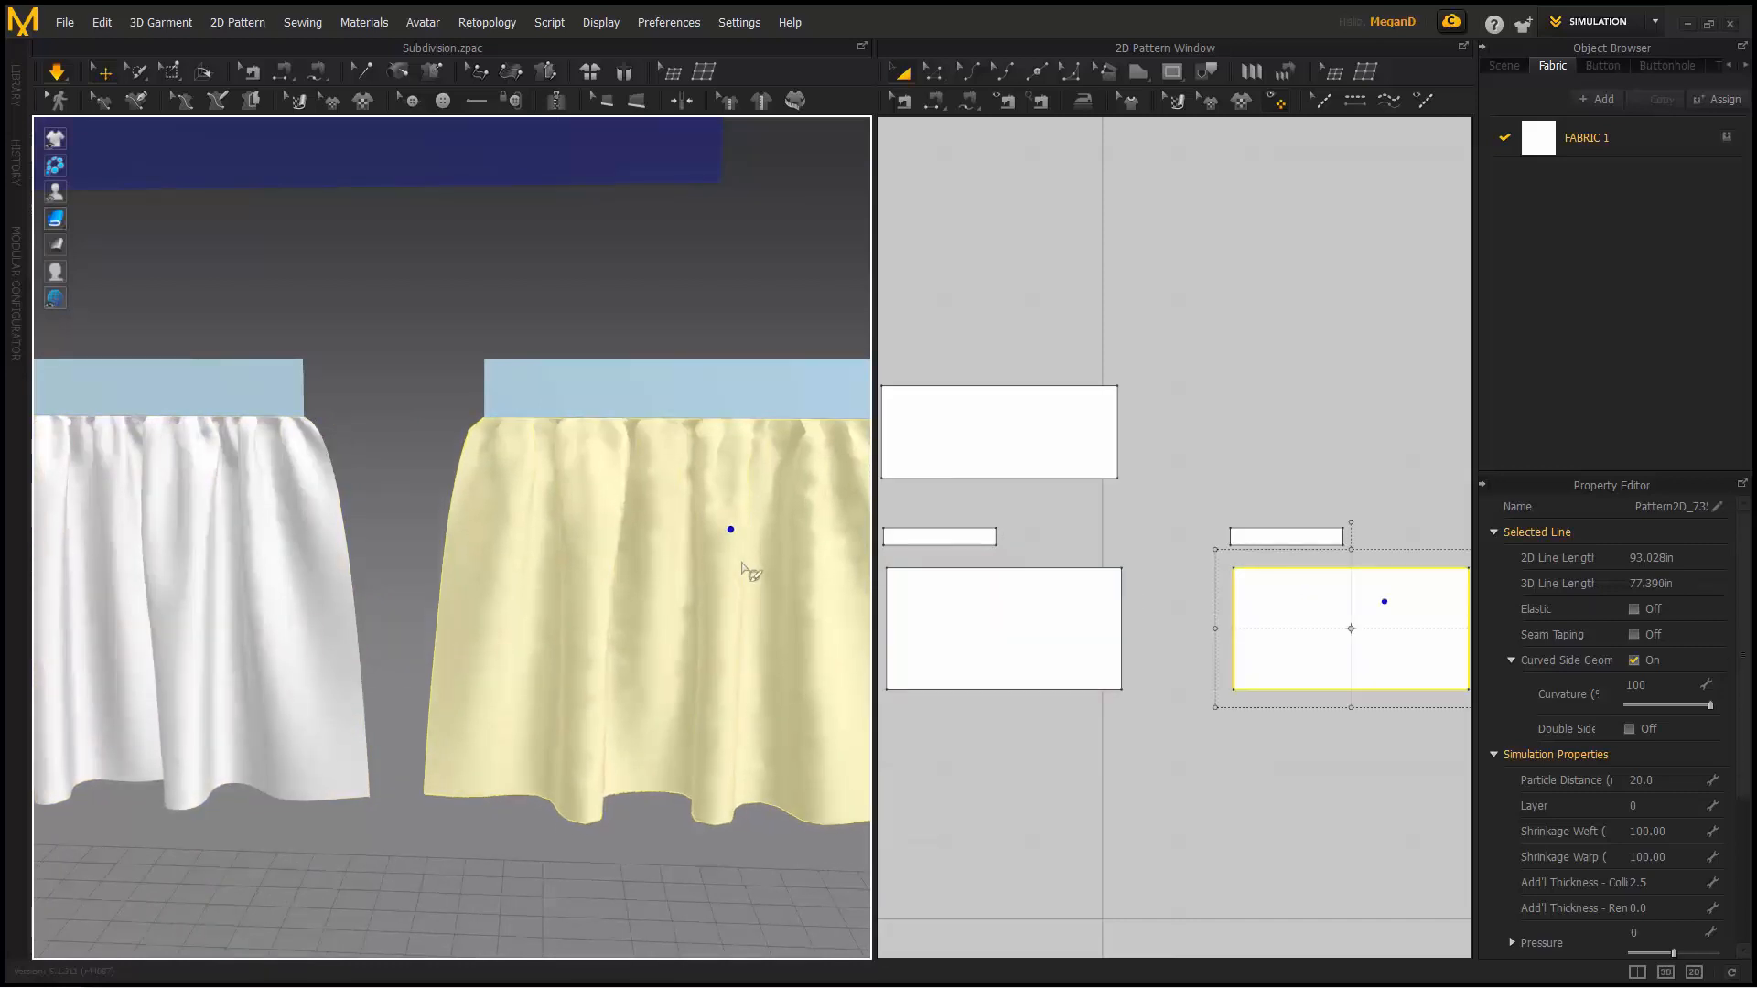
{"action": "right_click_drag", "start_coordinate": [402, 586], "coordinate": [348, 540]}
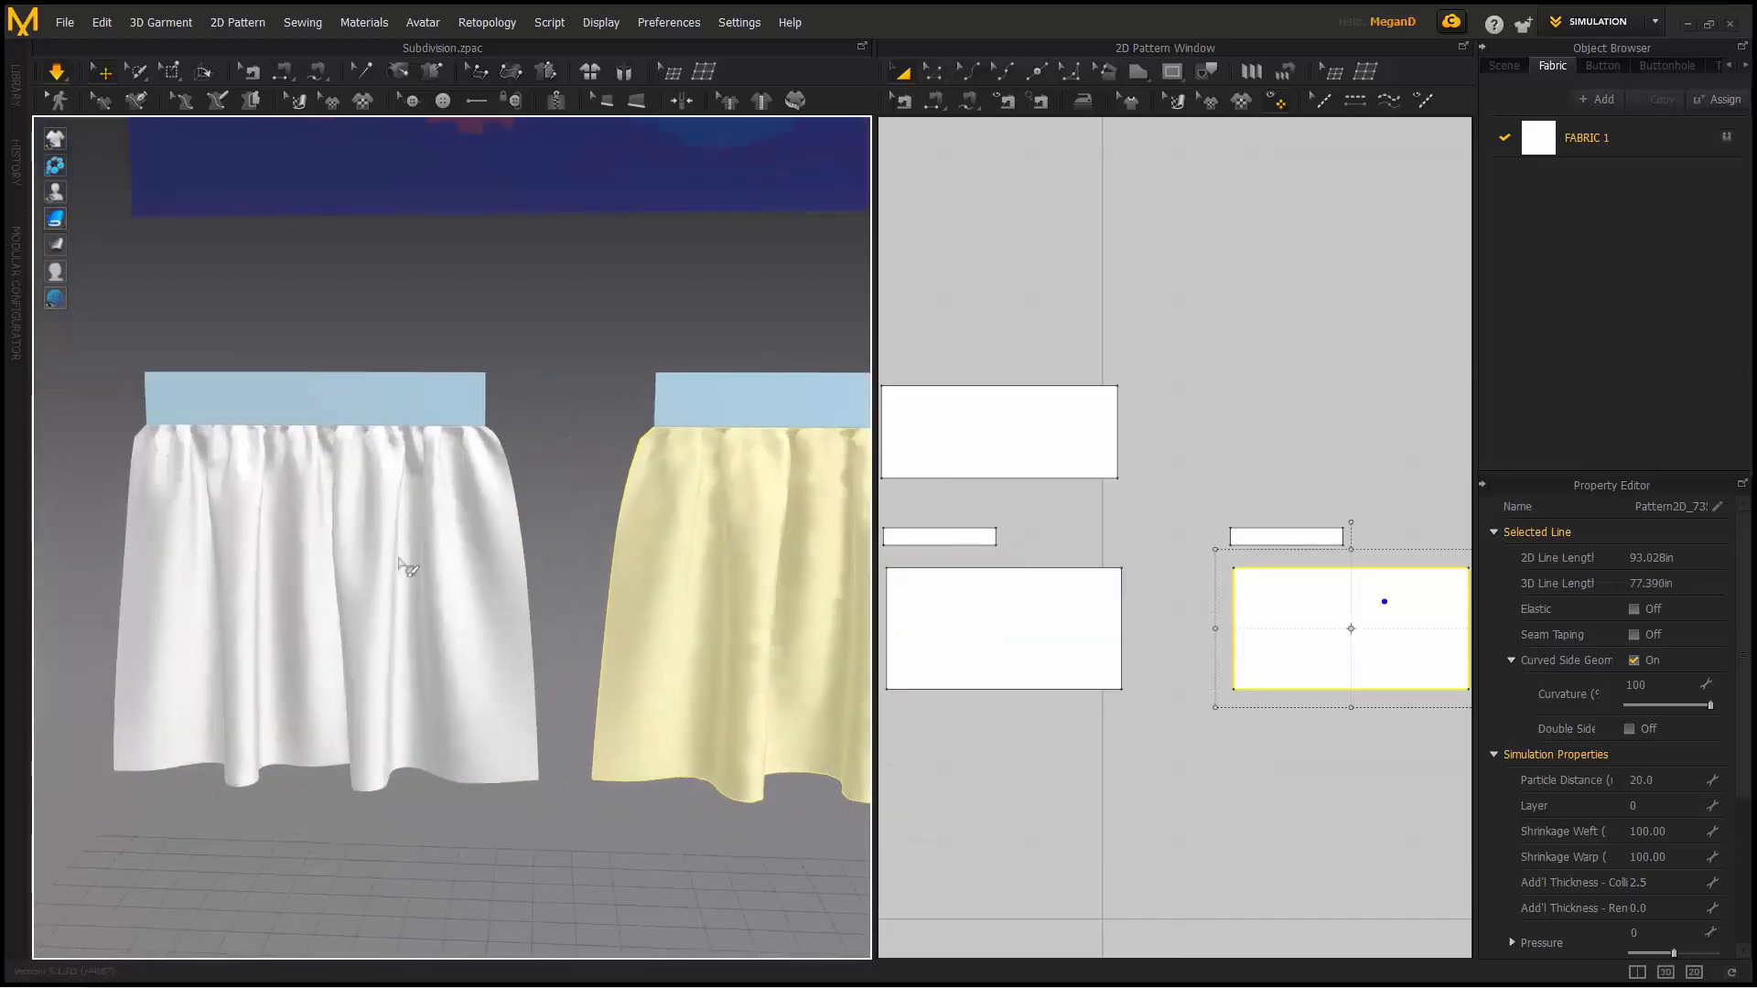
{"action": "left_click", "coordinate": [349, 514]}
{"action": "left_click", "coordinate": [53, 220]}
{"action": "mouse_move", "coordinate": [66, 222]}
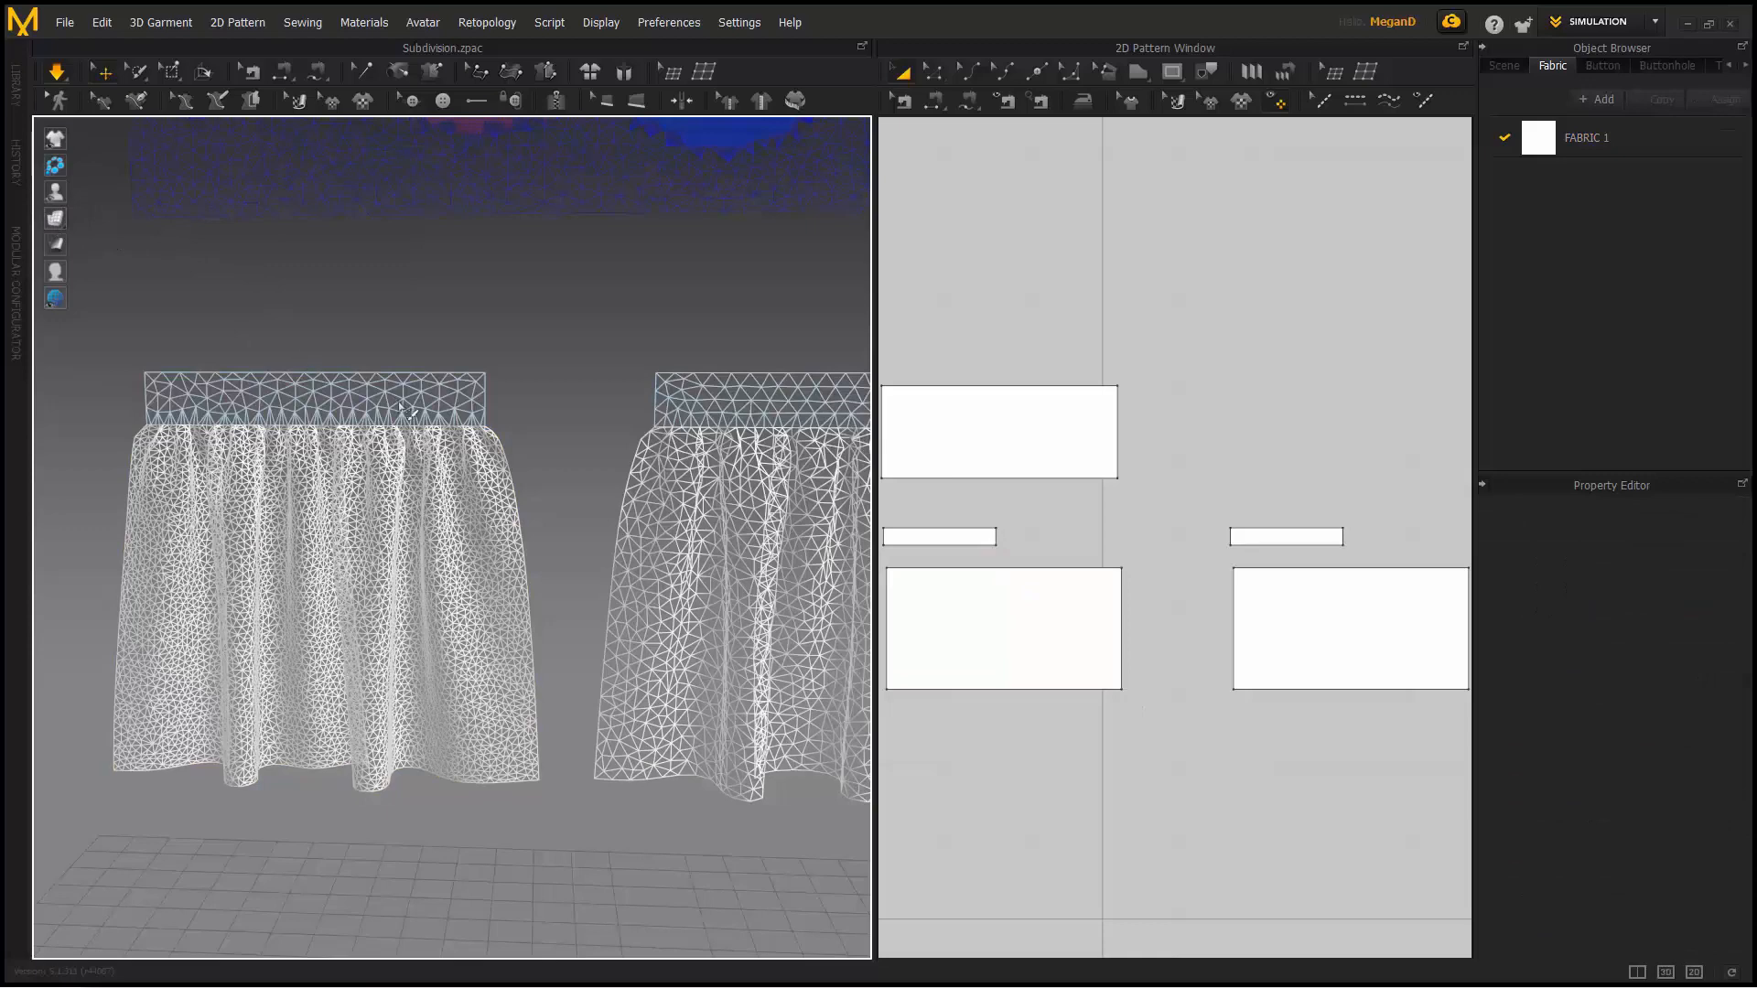
- Freeze the left skirt
{"action": "scroll", "coordinate": [560, 481], "scroll_direction": "up", "scroll_amount": 3}
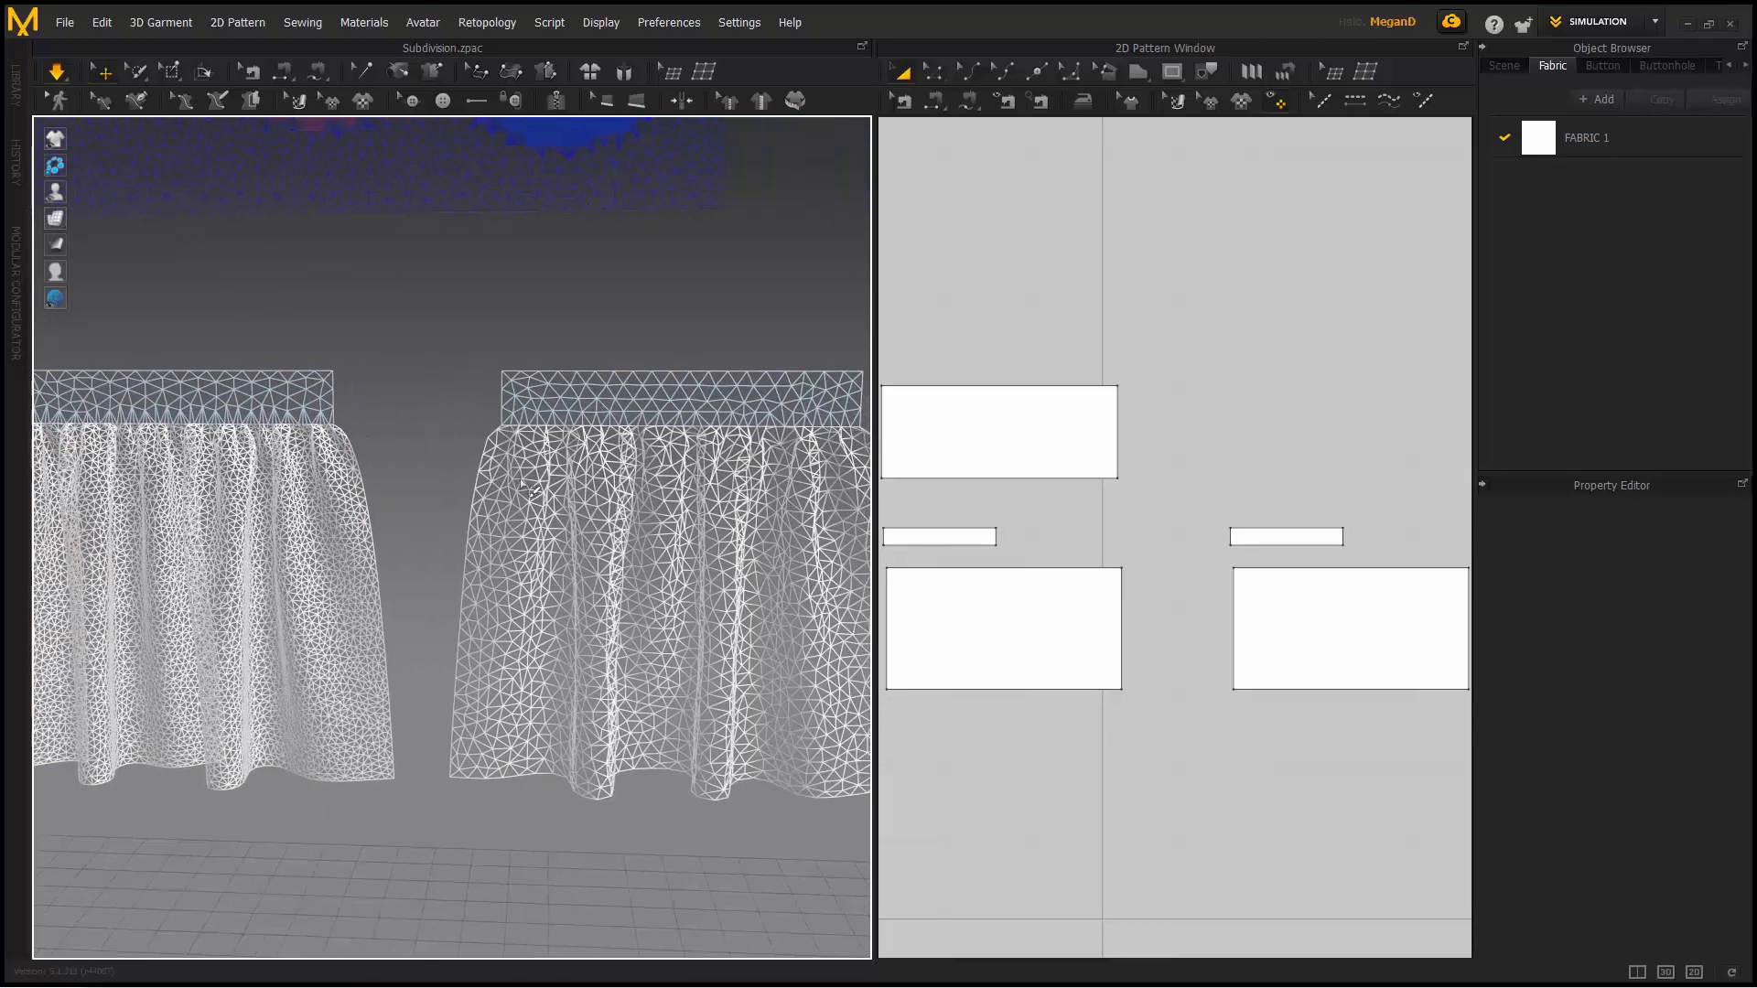
{"action": "right_click", "coordinate": [315, 467]}
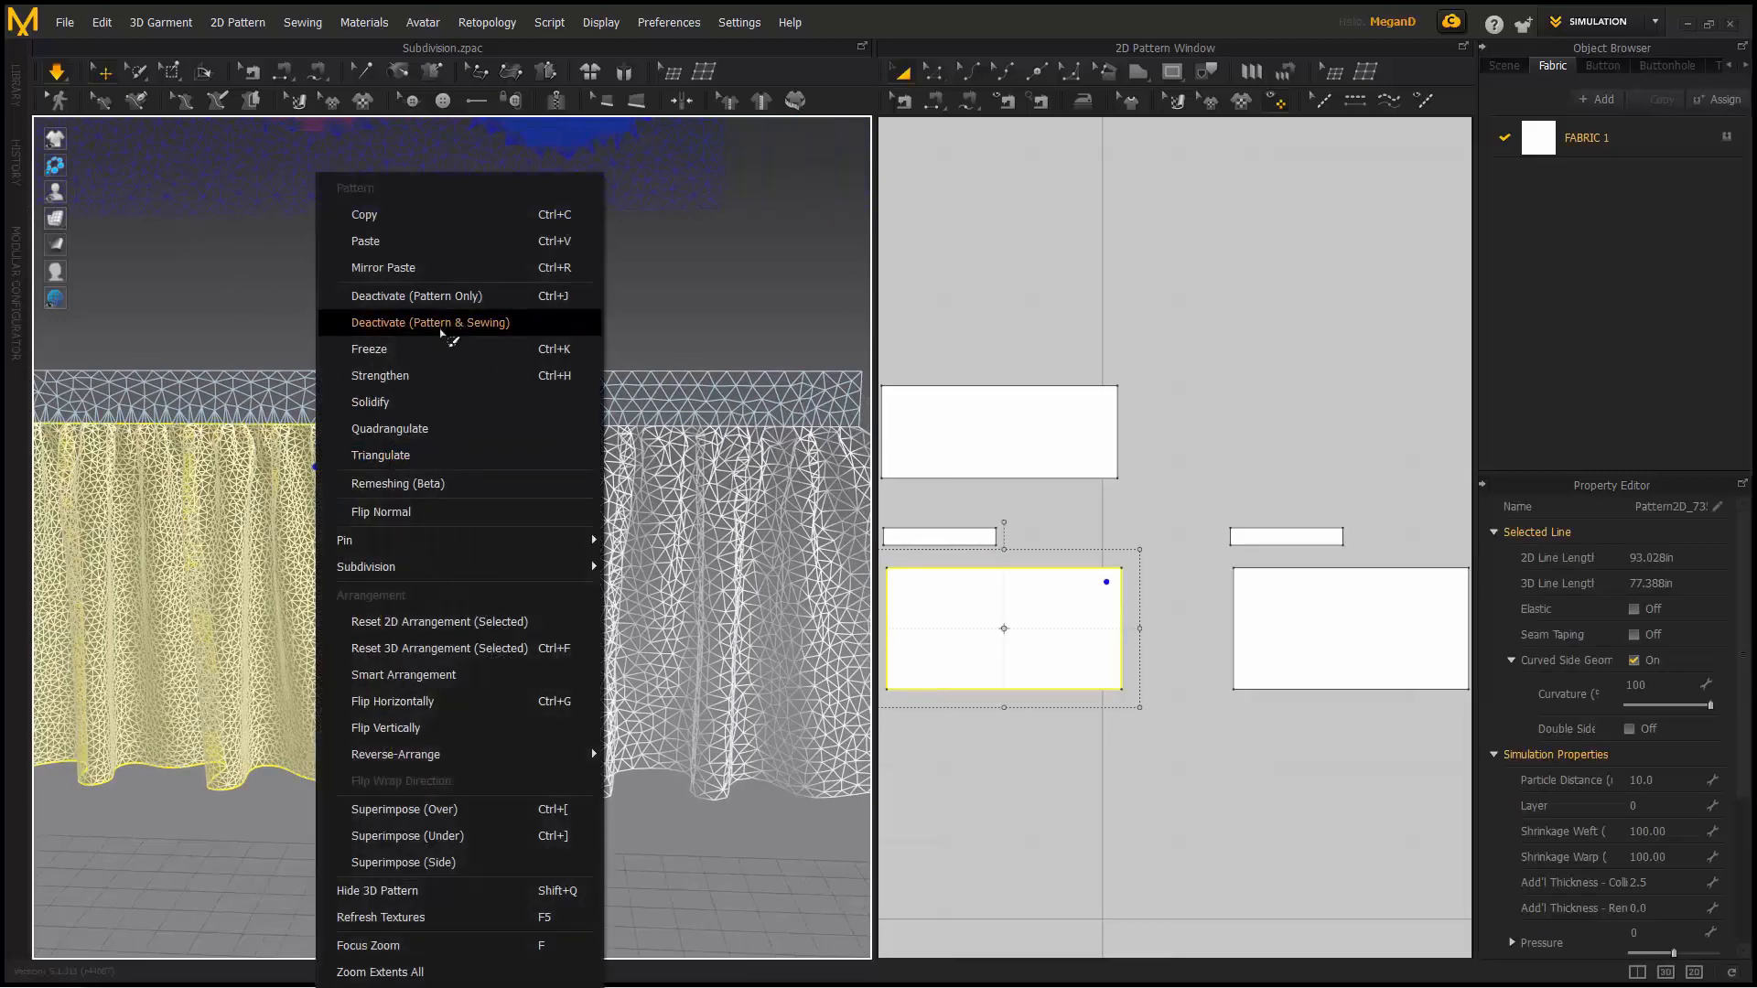
{"action": "left_click", "coordinate": [463, 349]}
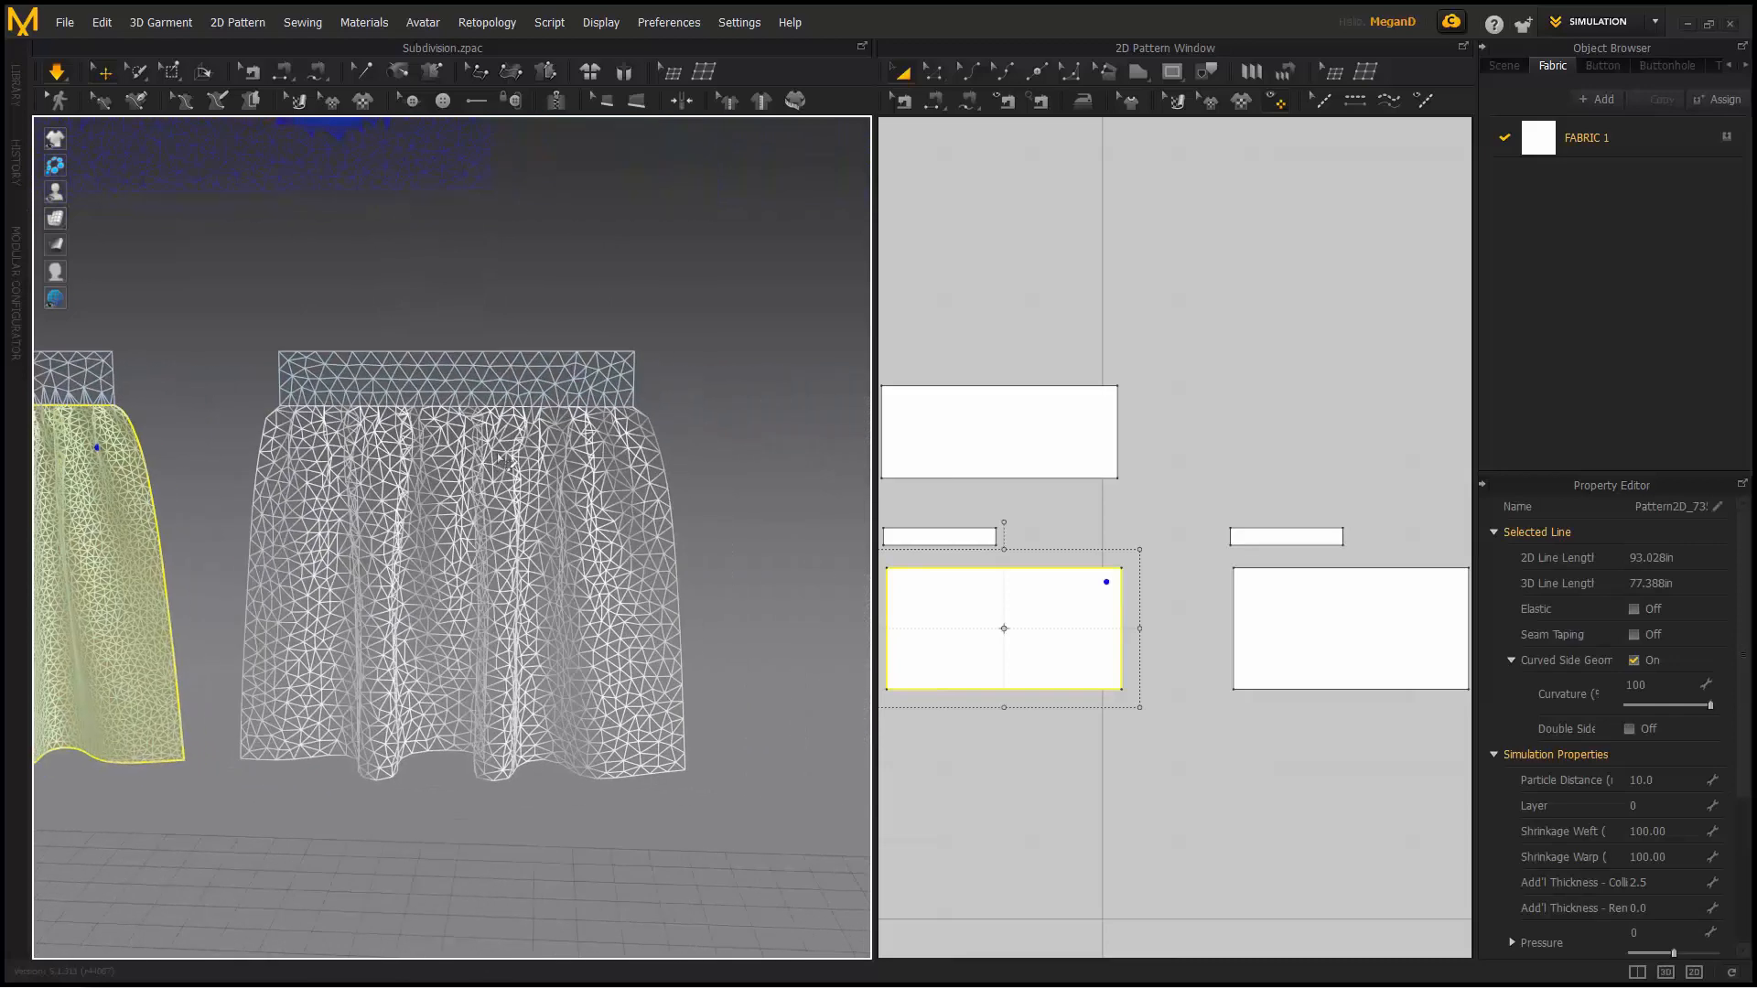
- Select the right skirt and brush-select its upper band in the 2D pattern window
{"action": "left_click", "coordinate": [499, 455]}
{"action": "left_click", "coordinate": [108, 221]}
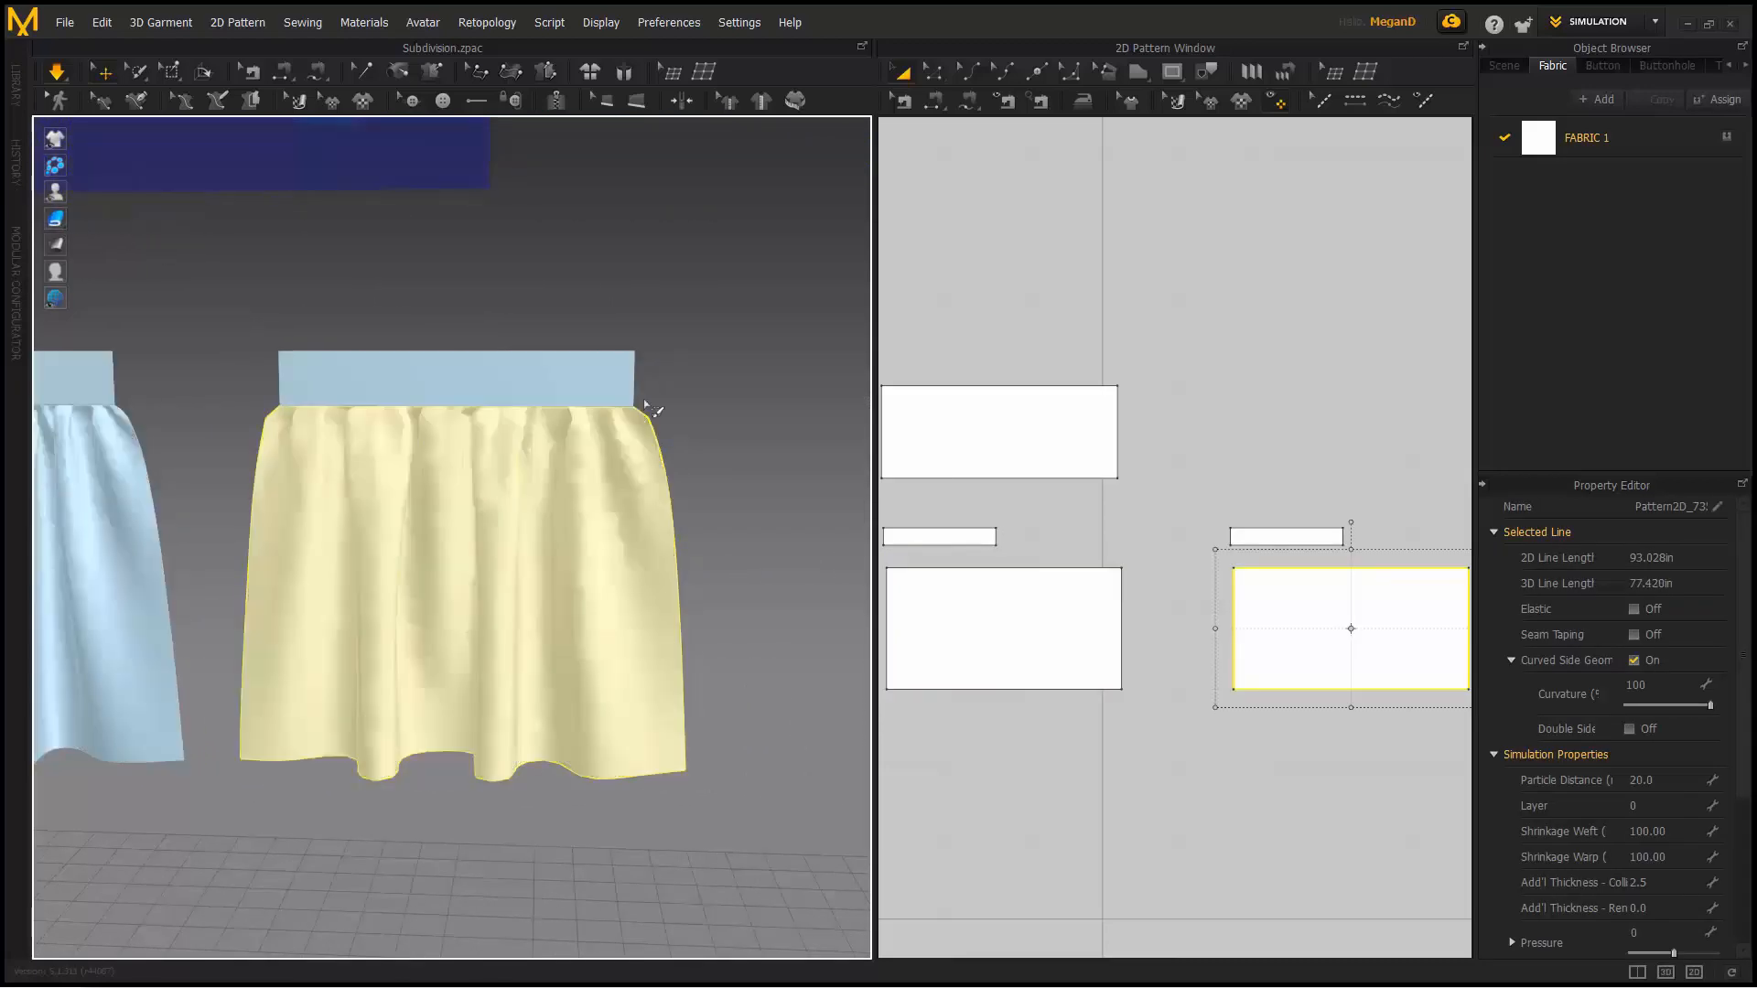
{"action": "scroll", "coordinate": [1007, 572], "scroll_direction": "up", "scroll_amount": 3}
{"action": "scroll", "coordinate": [915, 512], "scroll_direction": "down", "scroll_amount": 3}
{"action": "left_click", "coordinate": [136, 72]}
{"action": "scroll", "coordinate": [915, 338], "scroll_direction": "down", "scroll_amount": 2}
{"action": "mouse_move", "coordinate": [1368, 429]}
{"action": "left_mouse_down"}
{"action": "mouse_move", "coordinate": [943, 443]}
{"action": "mouse_move", "coordinate": [1381, 475]}
{"action": "mouse_move", "coordinate": [955, 467]}
{"action": "mouse_move", "coordinate": [1345, 458]}
{"action": "left_mouse_up"}
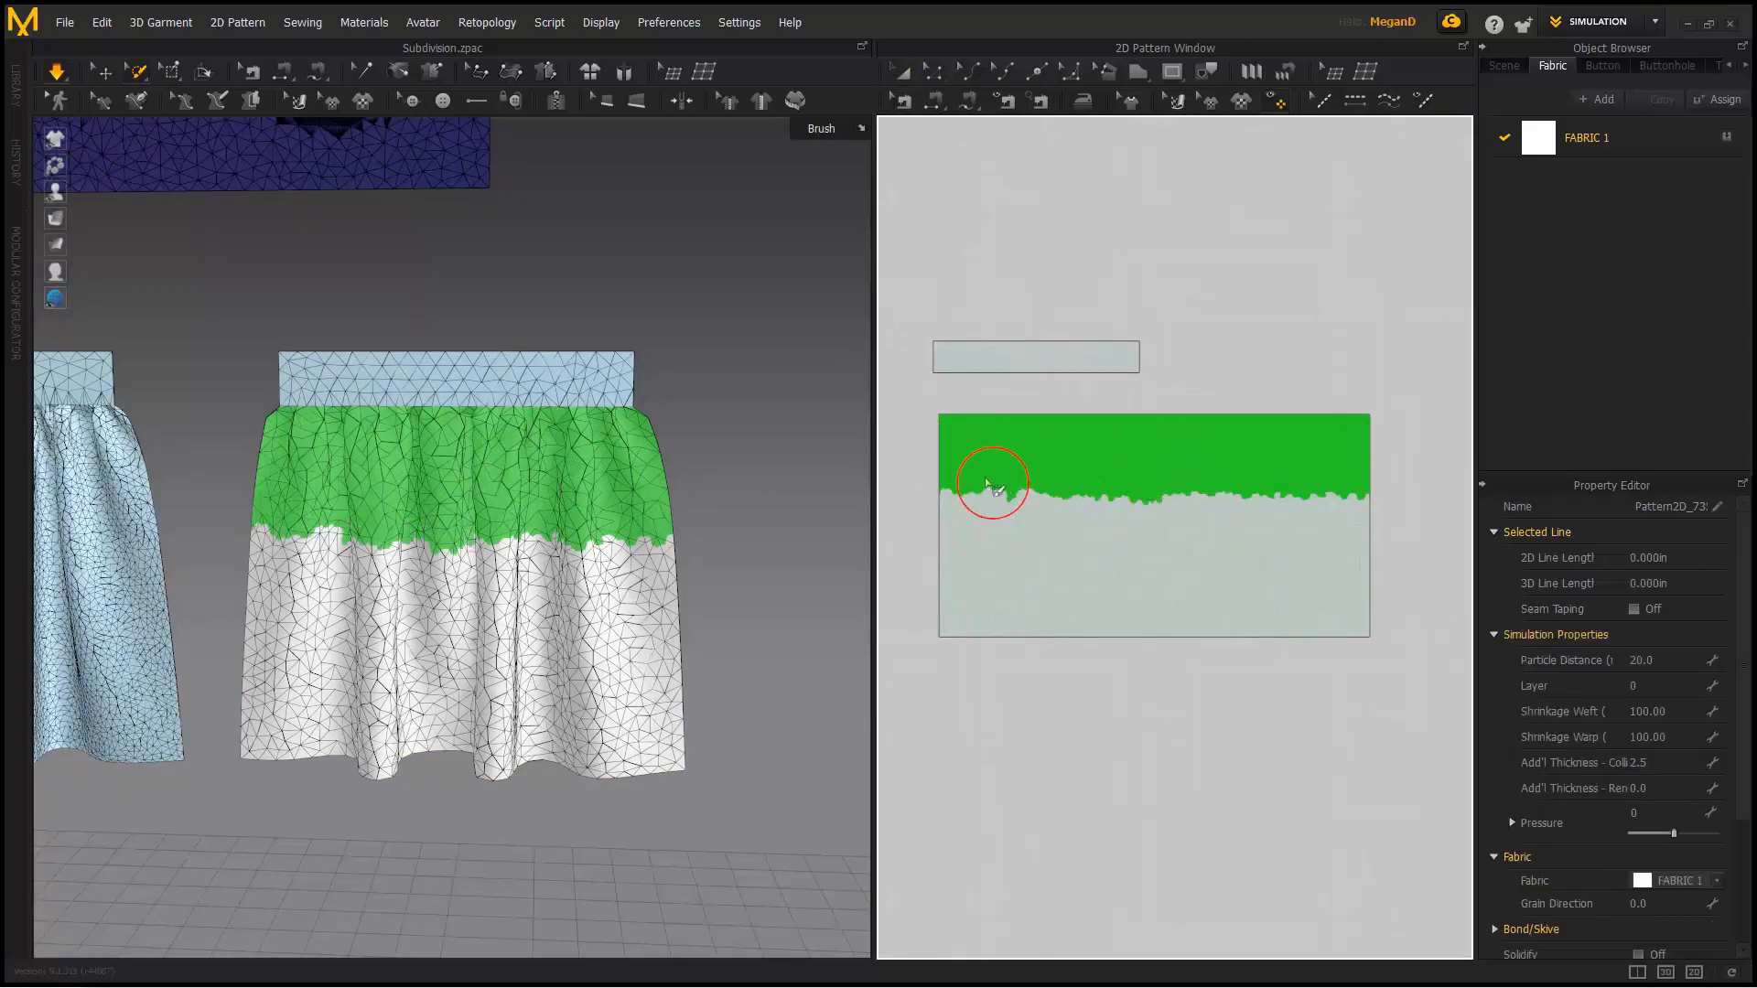
- Subdivide the brushed upper band as Subdivision_4 at level 1
{"action": "right_click", "coordinate": [1059, 440]}
{"action": "left_click", "coordinate": [1103, 455]}
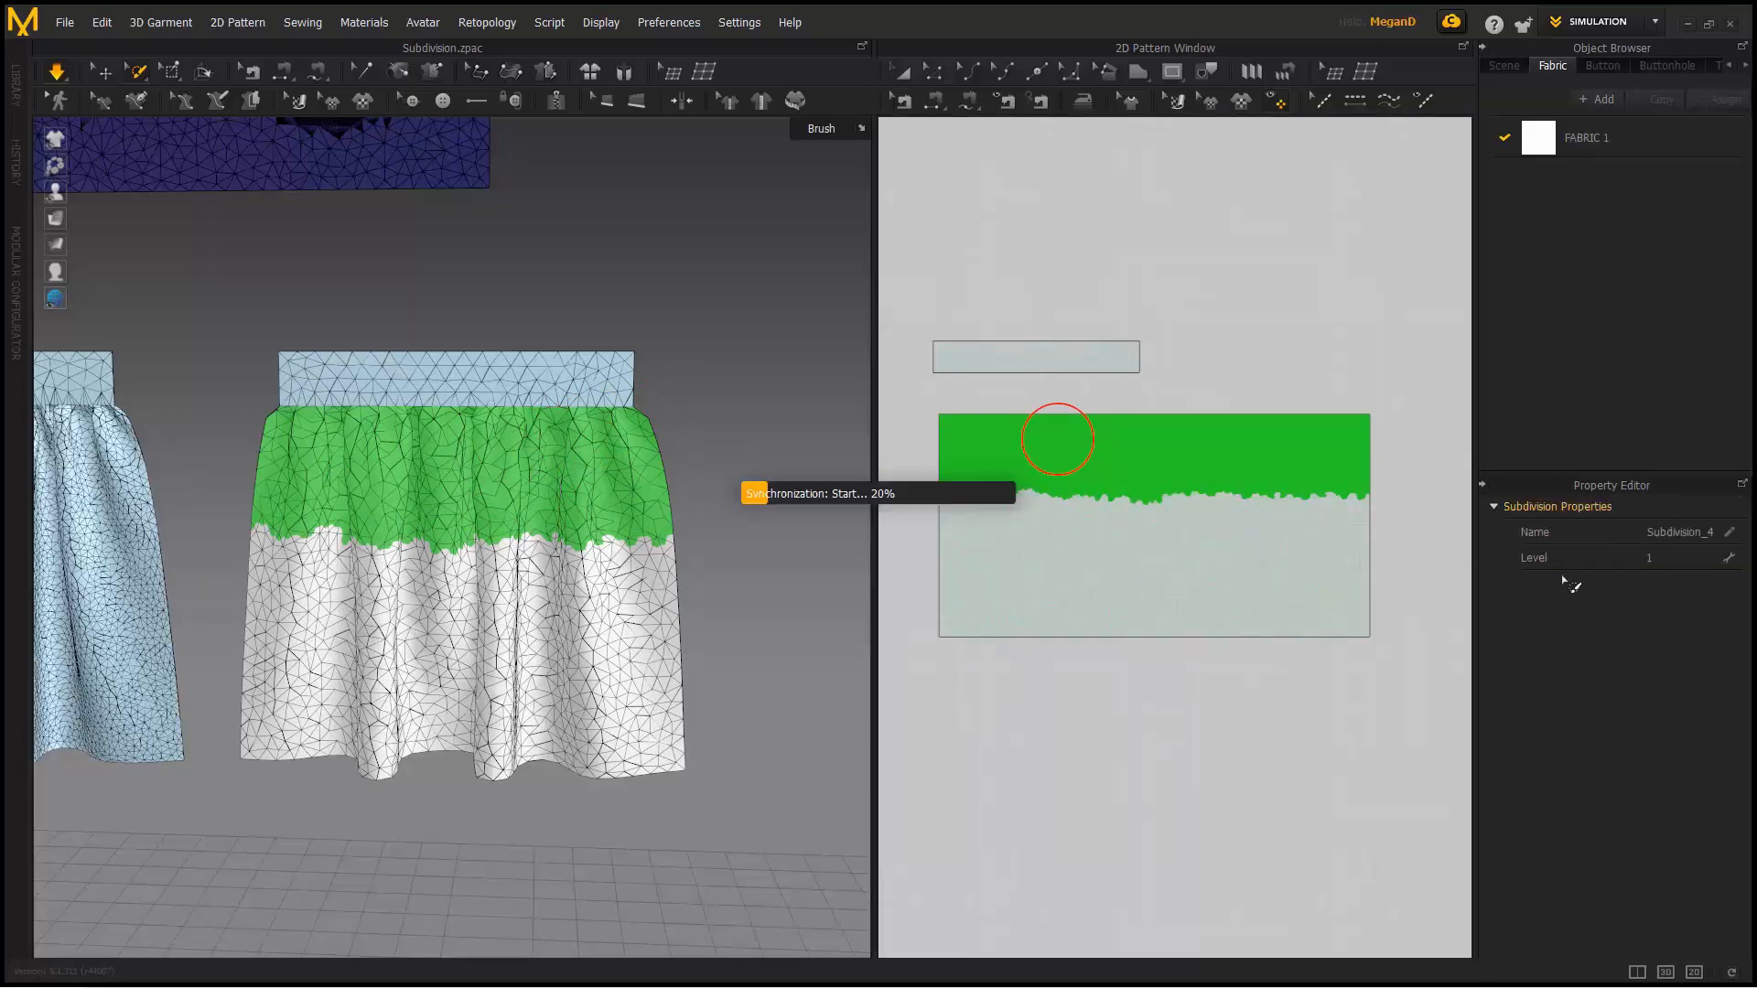
{"action": "left_click", "coordinate": [1668, 559]}
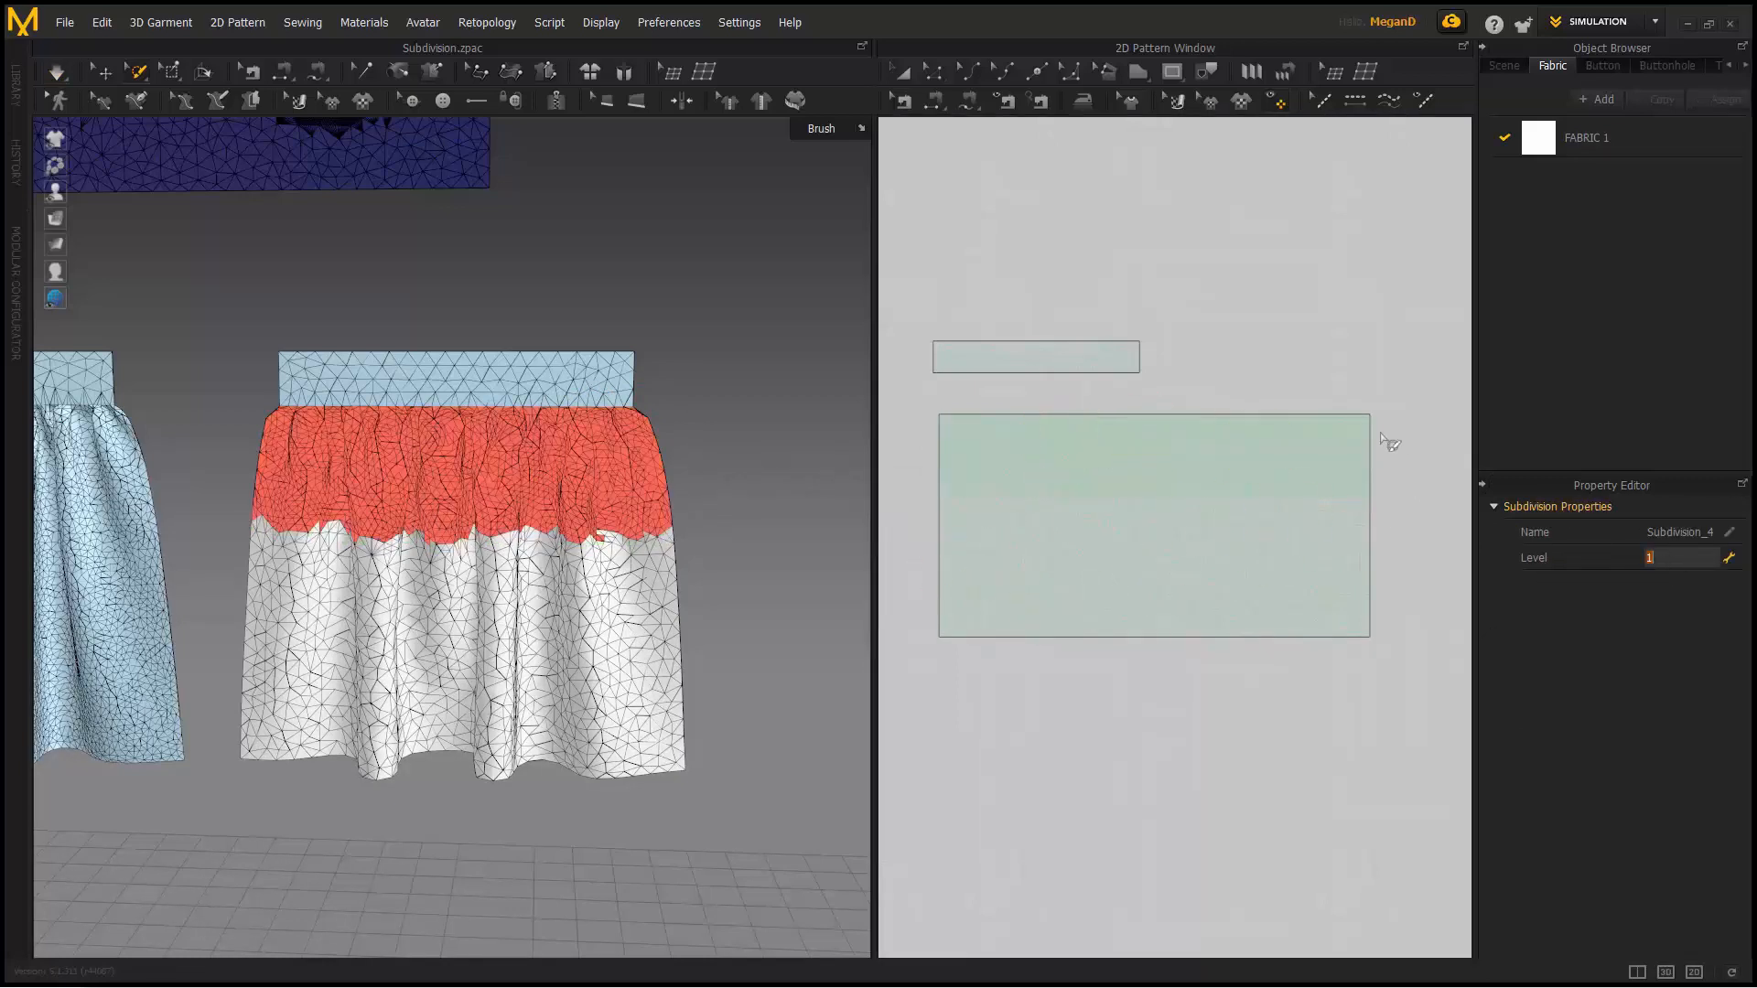
{"action": "middle_click_drag", "start_coordinate": [346, 393], "coordinate": [528, 439]}
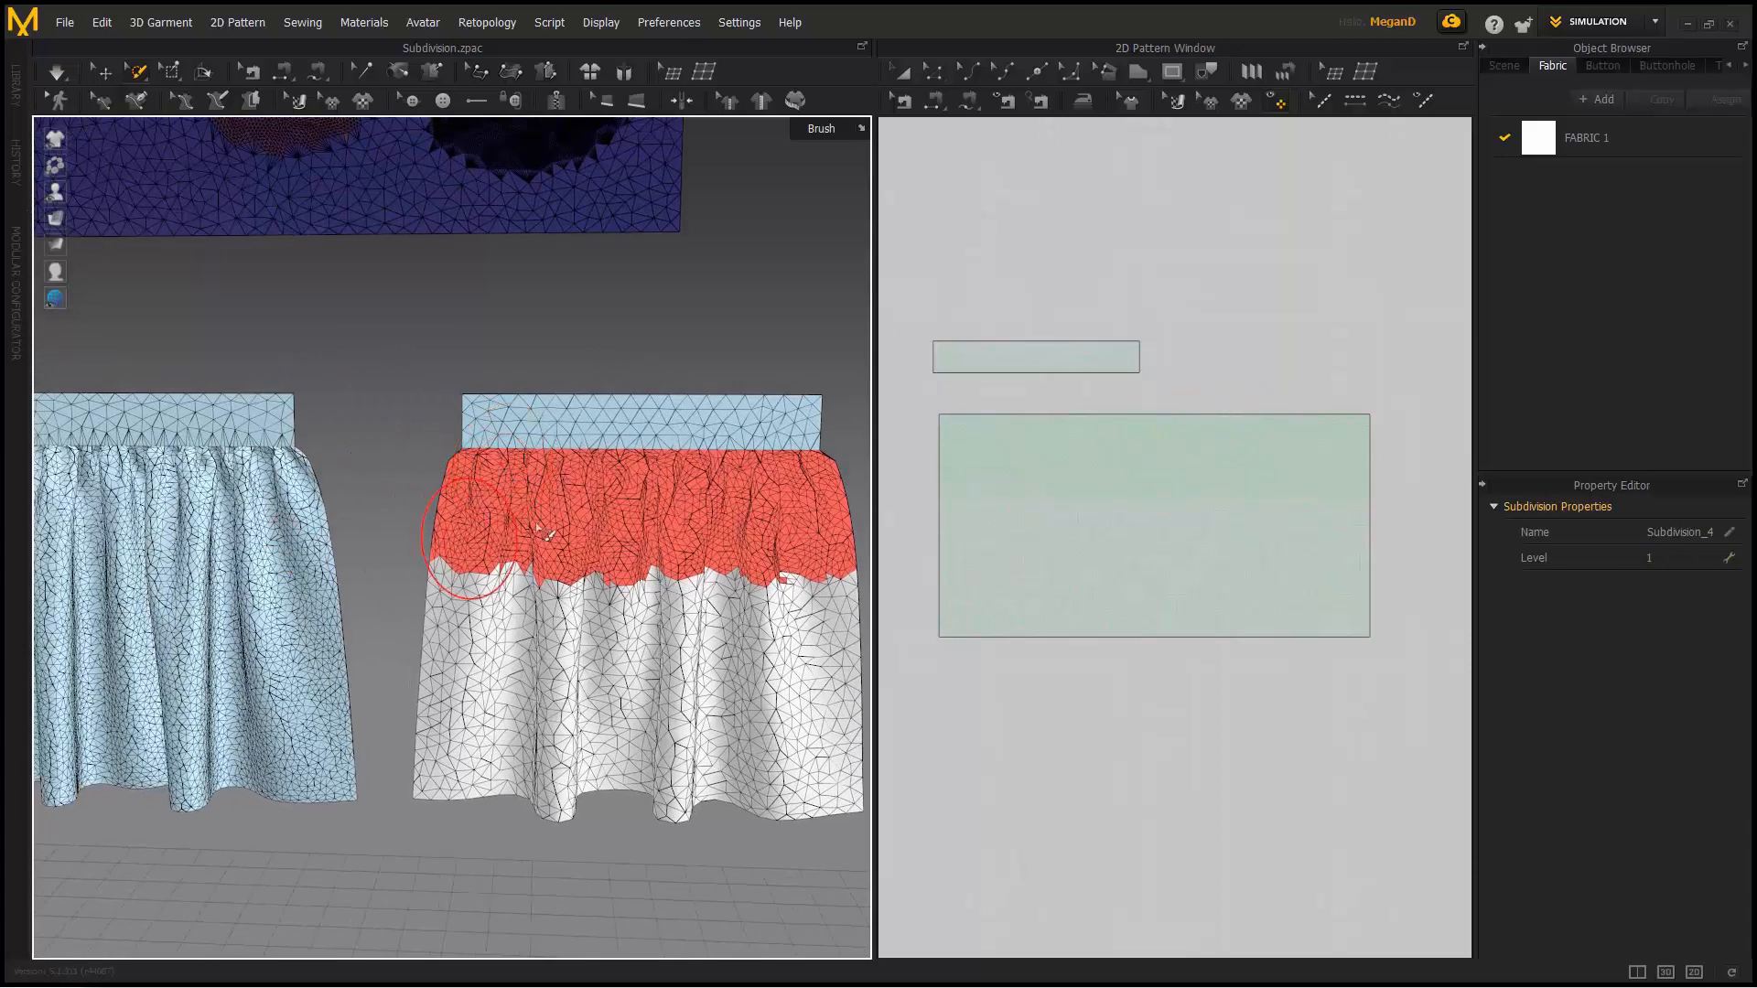
{"action": "middle_click_drag", "start_coordinate": [591, 499], "coordinate": [405, 490]}
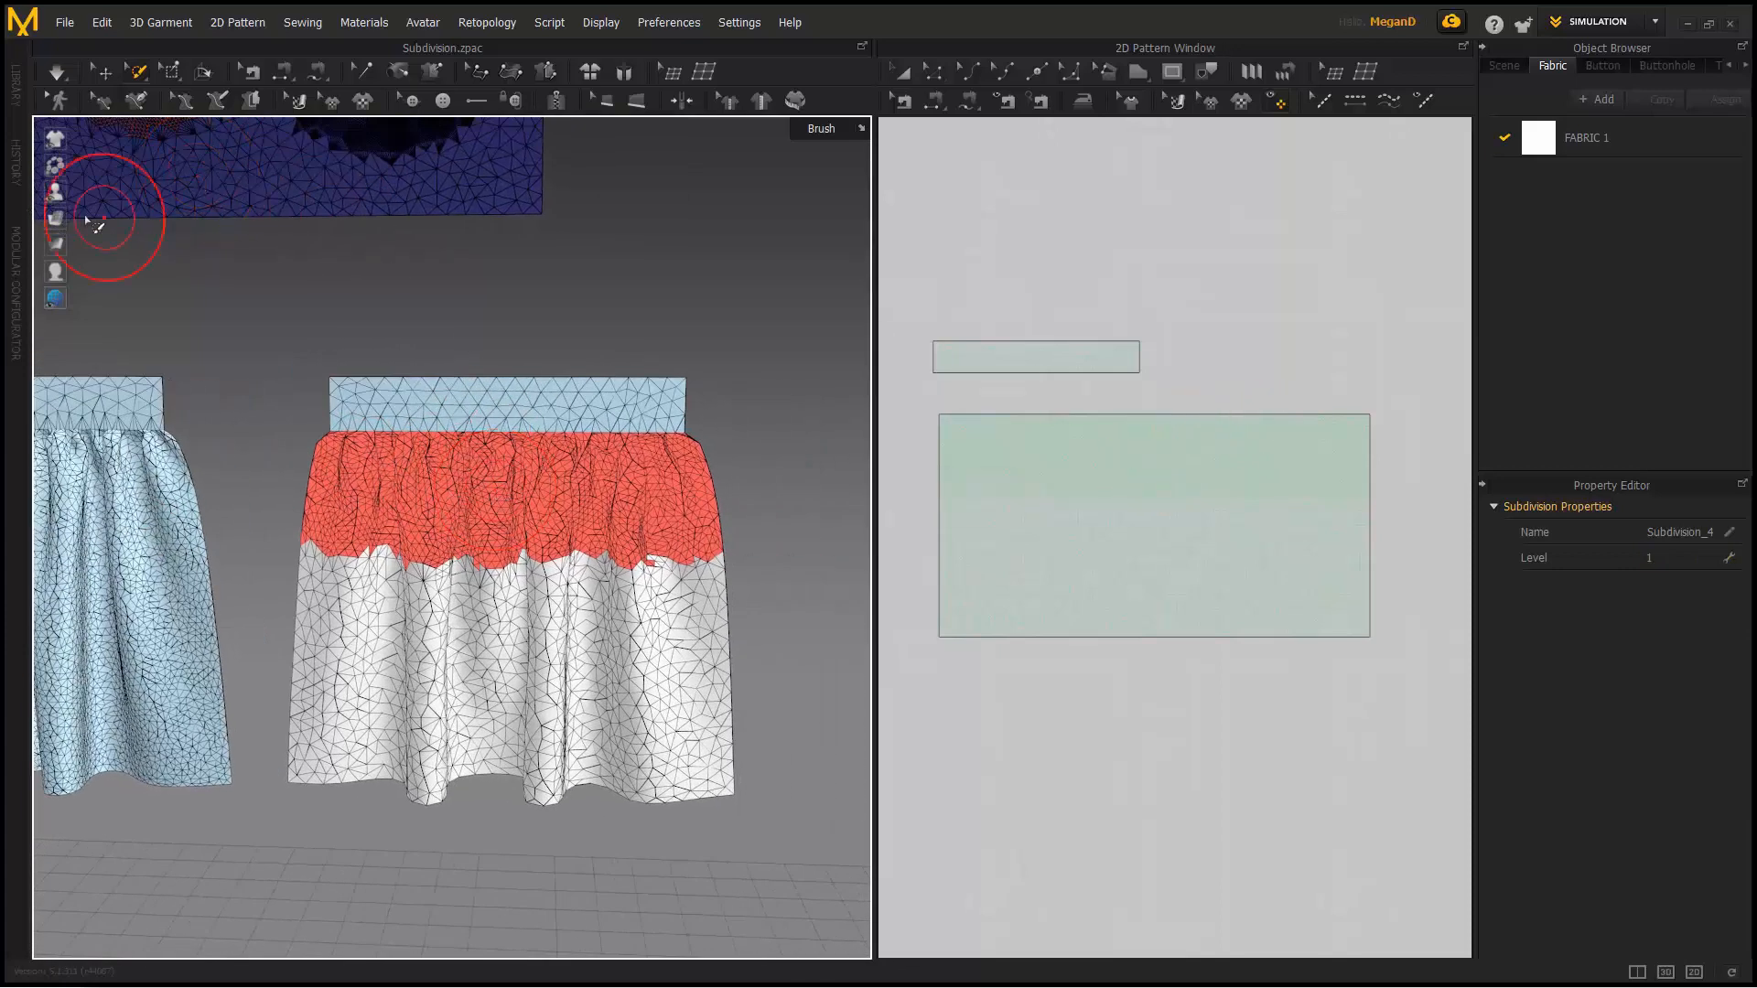
- Hide the mesh wireframe, show the skirts as shaded fabric, and start simulating
{"action": "left_click", "coordinate": [55, 218]}
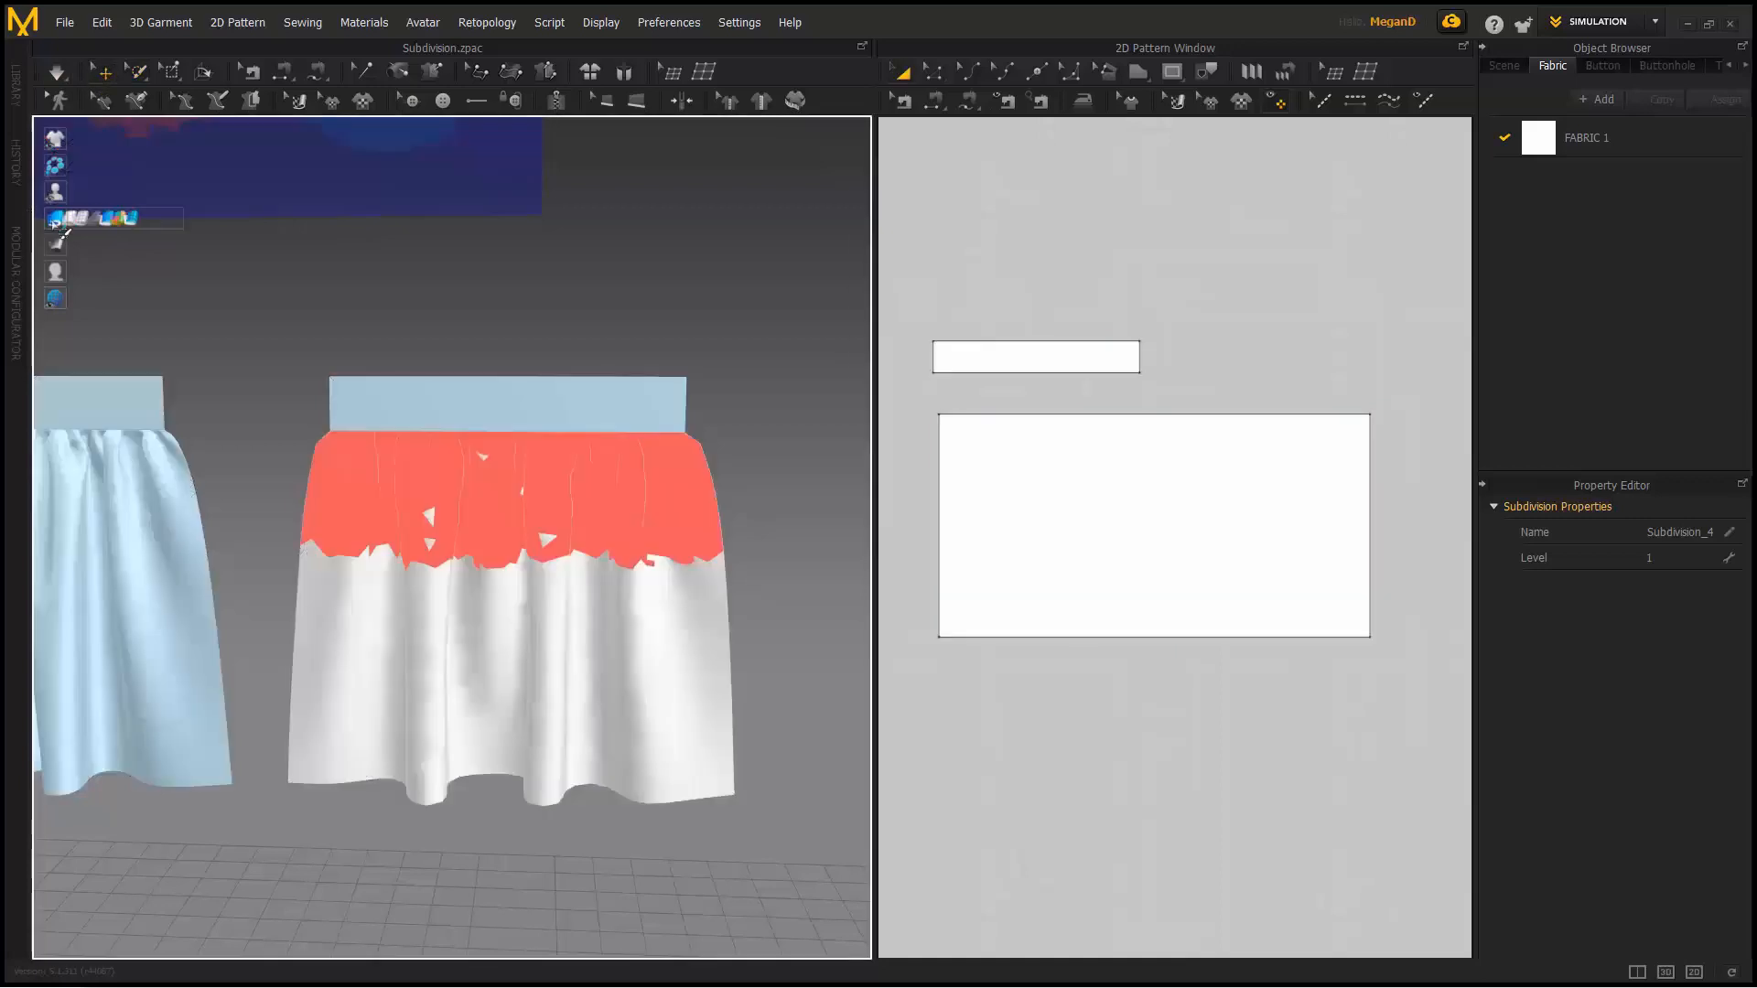
{"action": "left_click", "coordinate": [157, 218]}
{"action": "middle_click_drag", "start_coordinate": [329, 377], "coordinate": [432, 305]}
{"action": "left_click", "coordinate": [57, 72]}
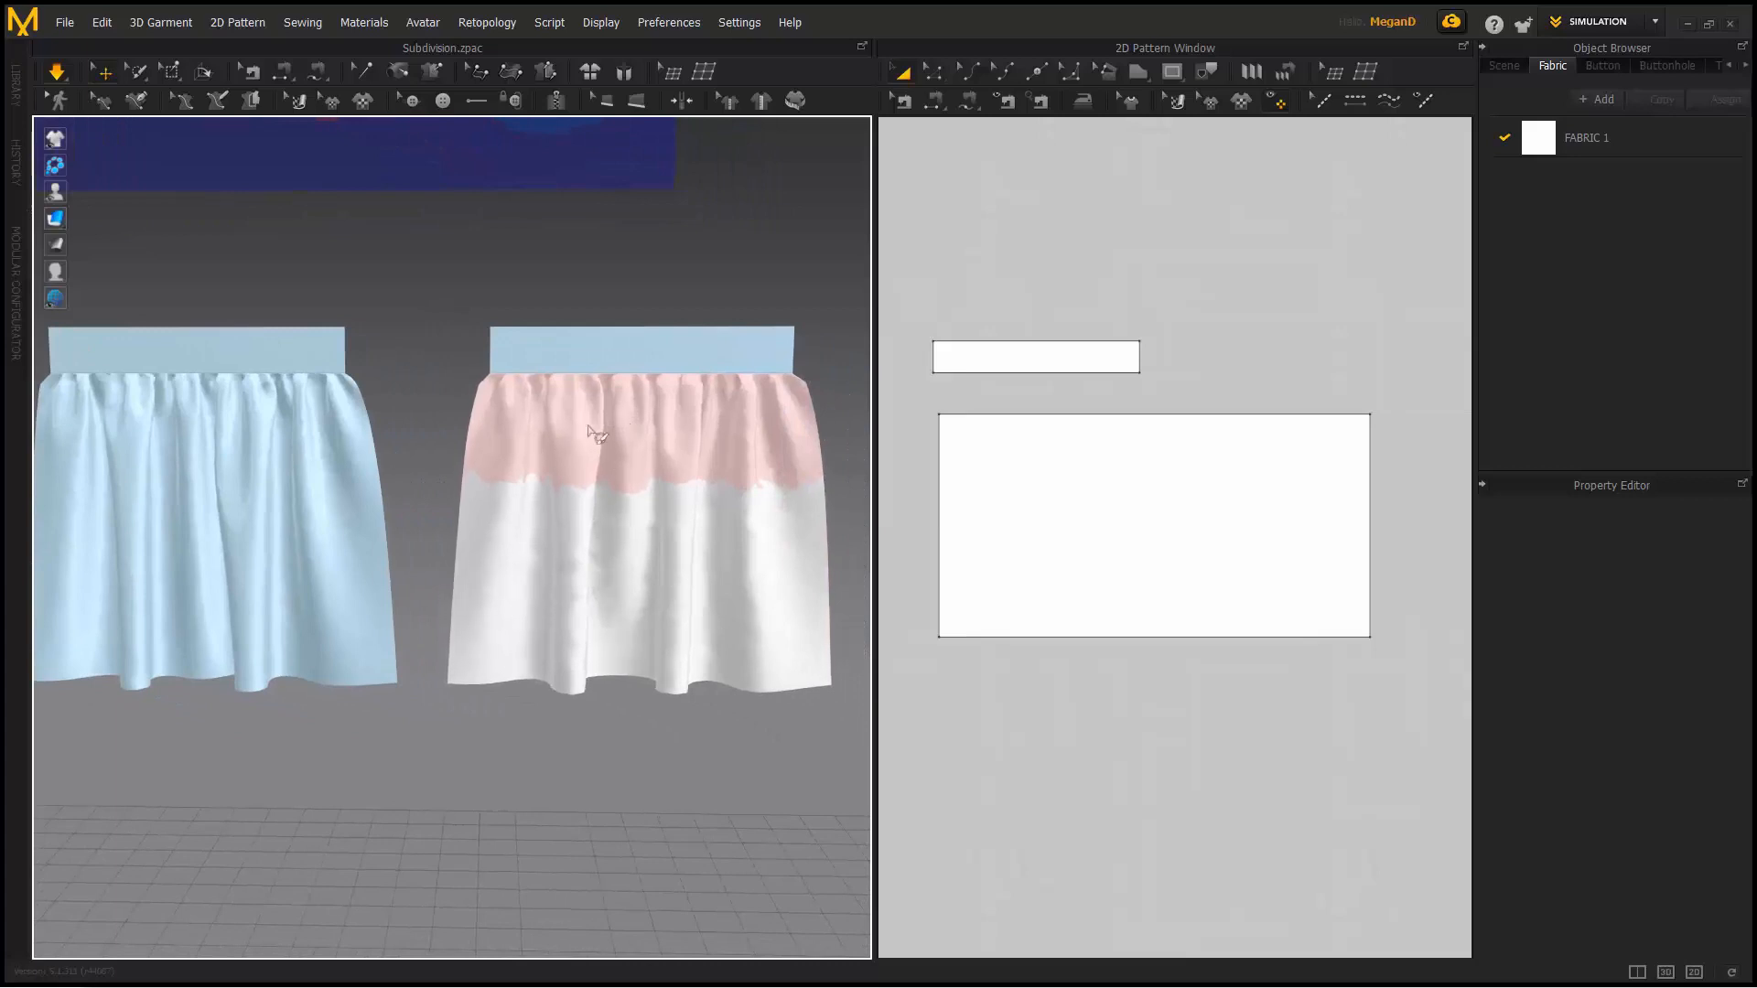
- Select the right skirt and show the skirts as mesh wireframe
{"action": "left_click", "coordinate": [677, 437]}
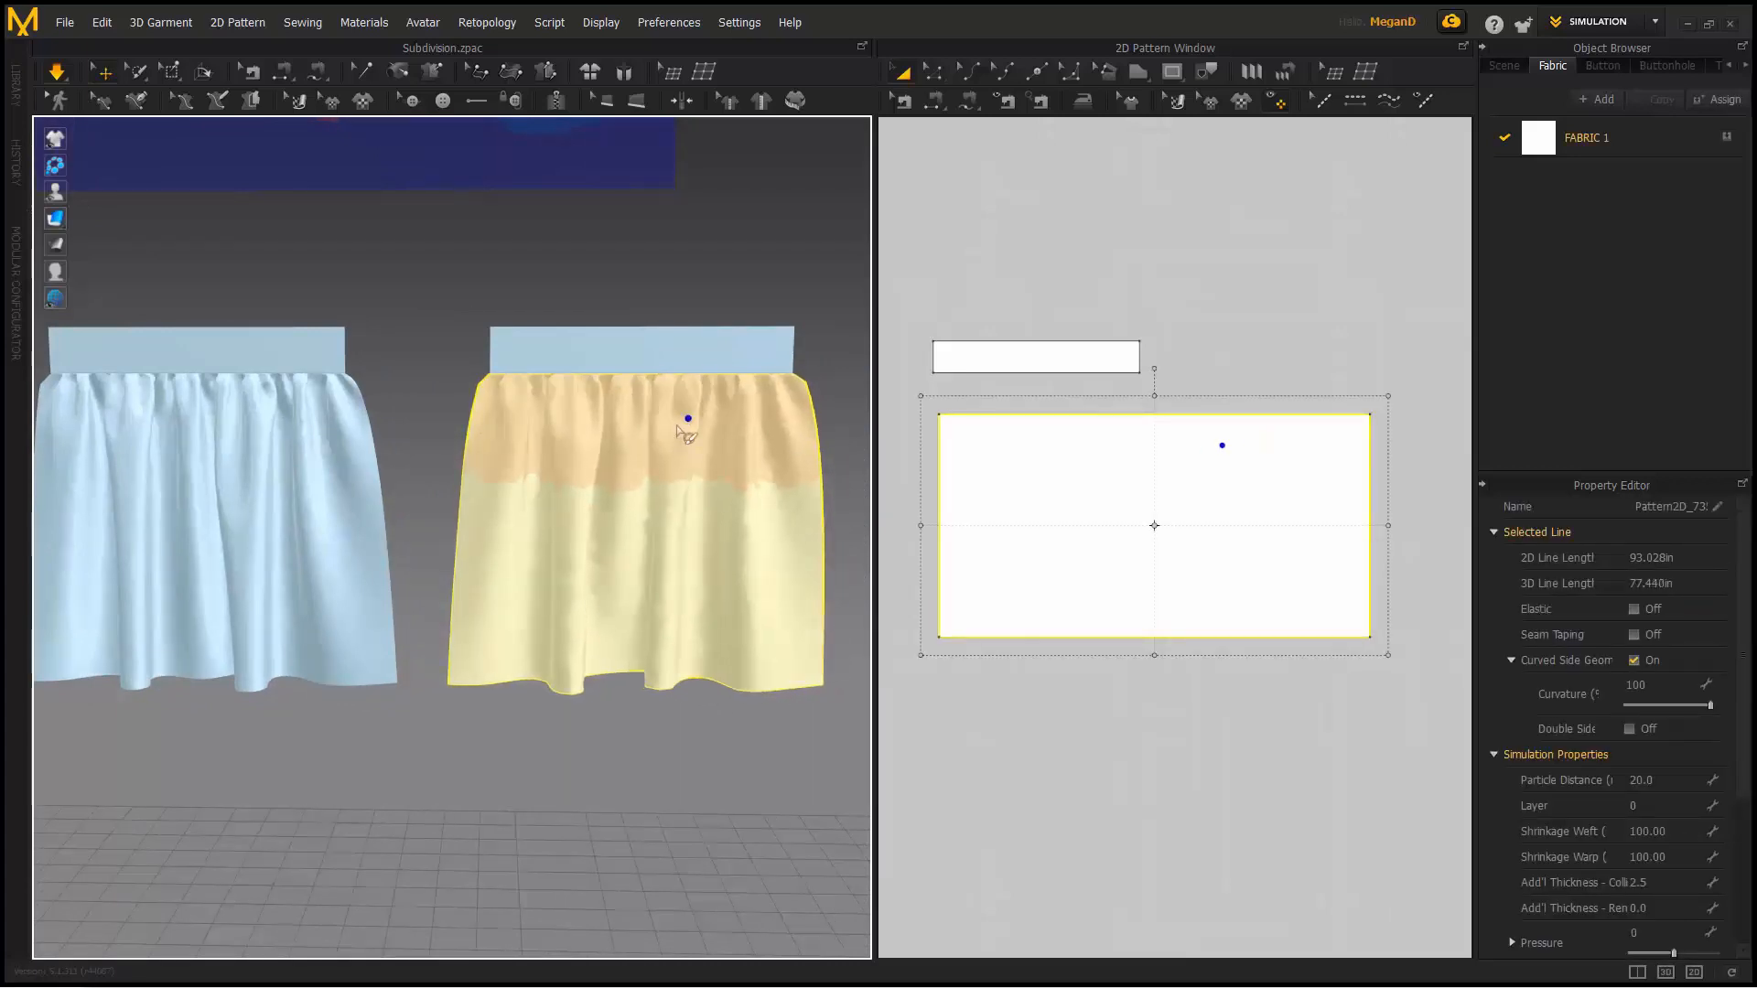
{"action": "left_click", "coordinate": [606, 522]}
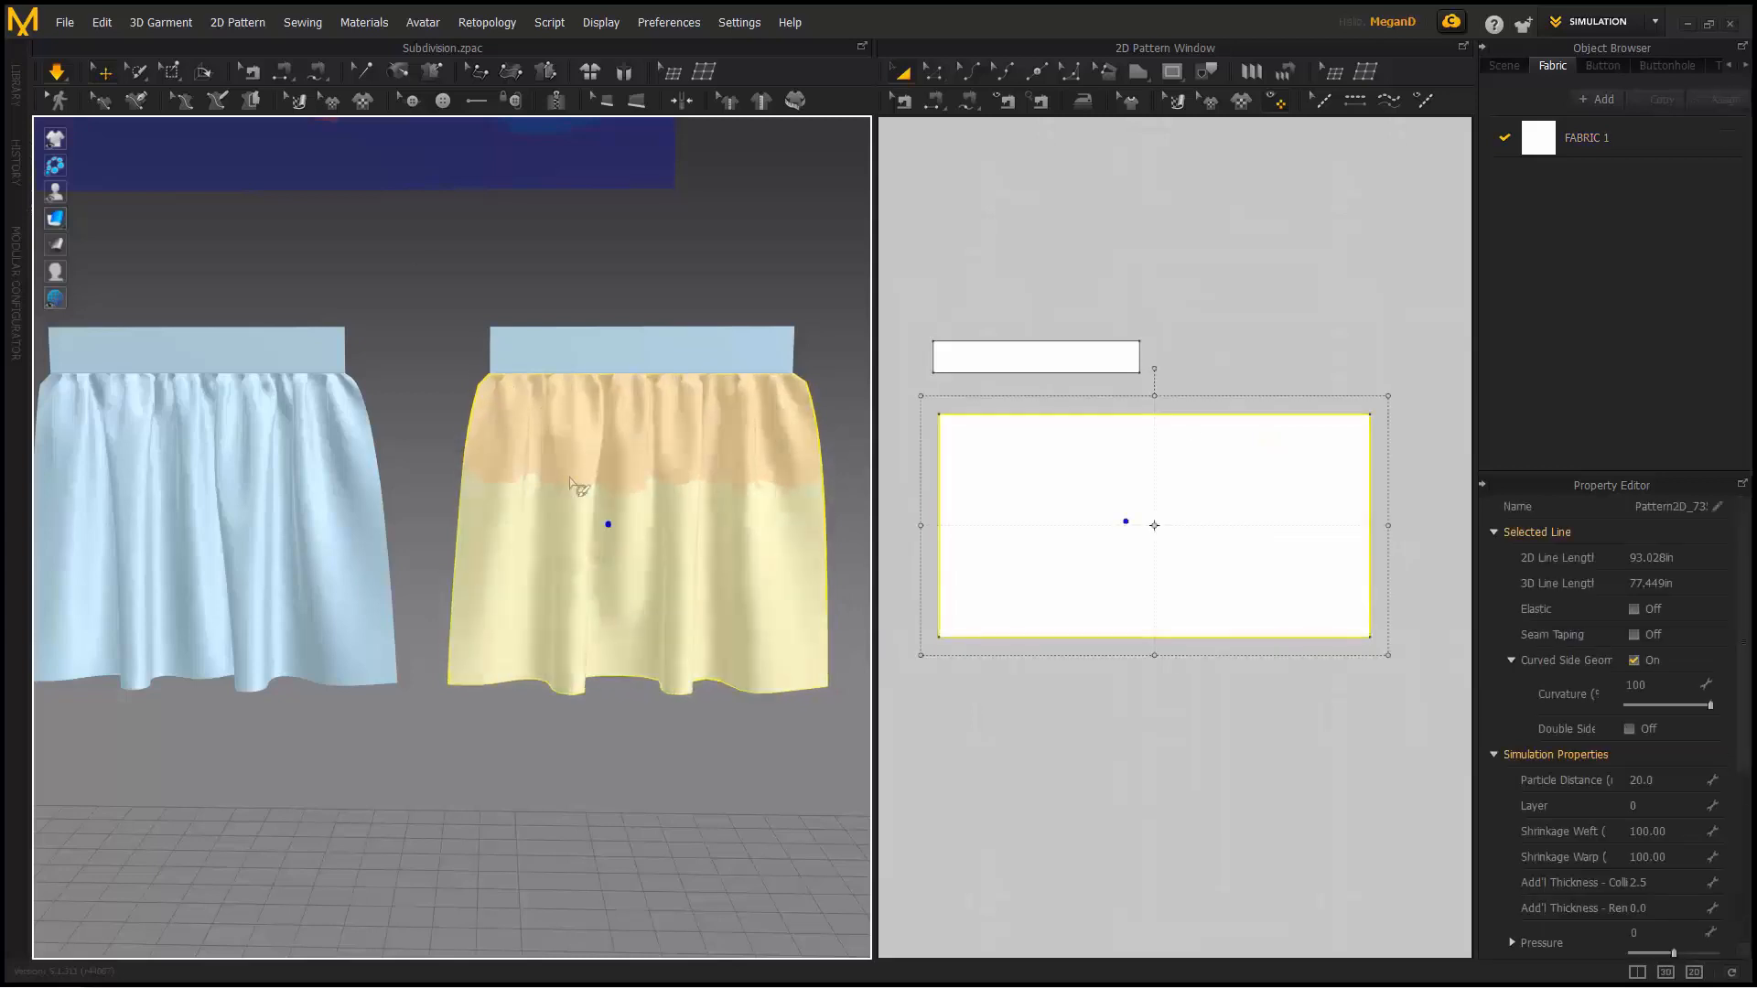
{"action": "mouse_move", "coordinate": [53, 225]}
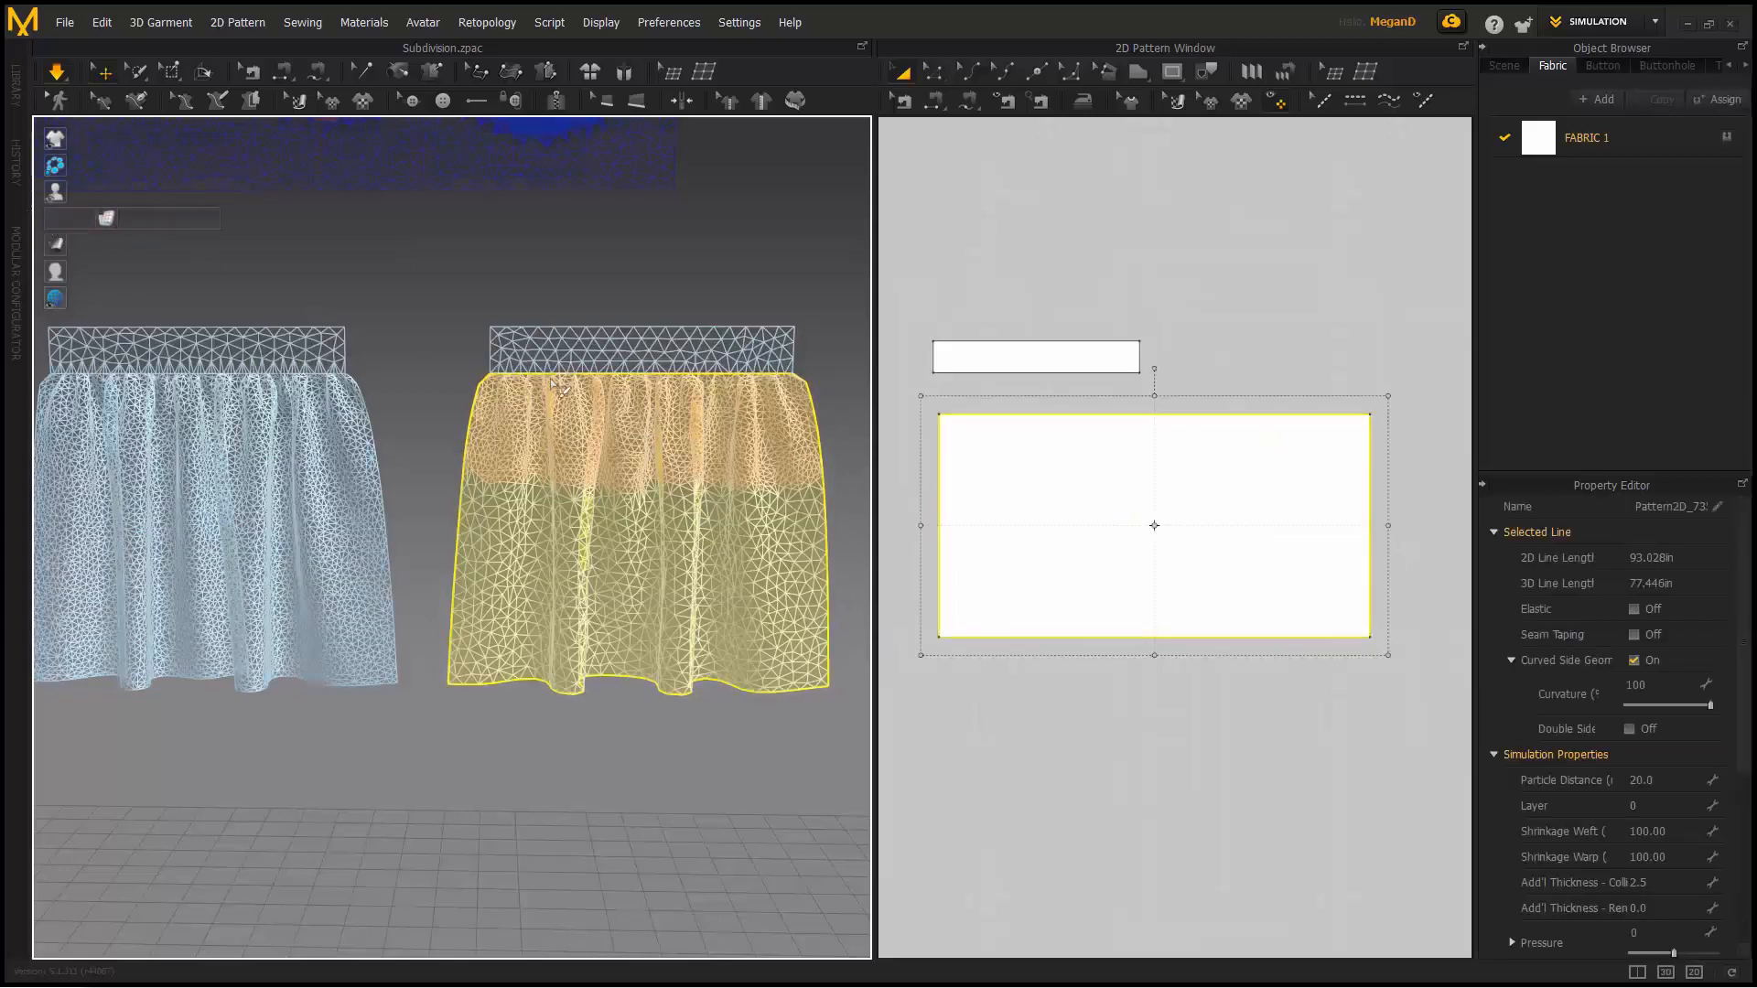
{"action": "left_click", "coordinate": [664, 308]}
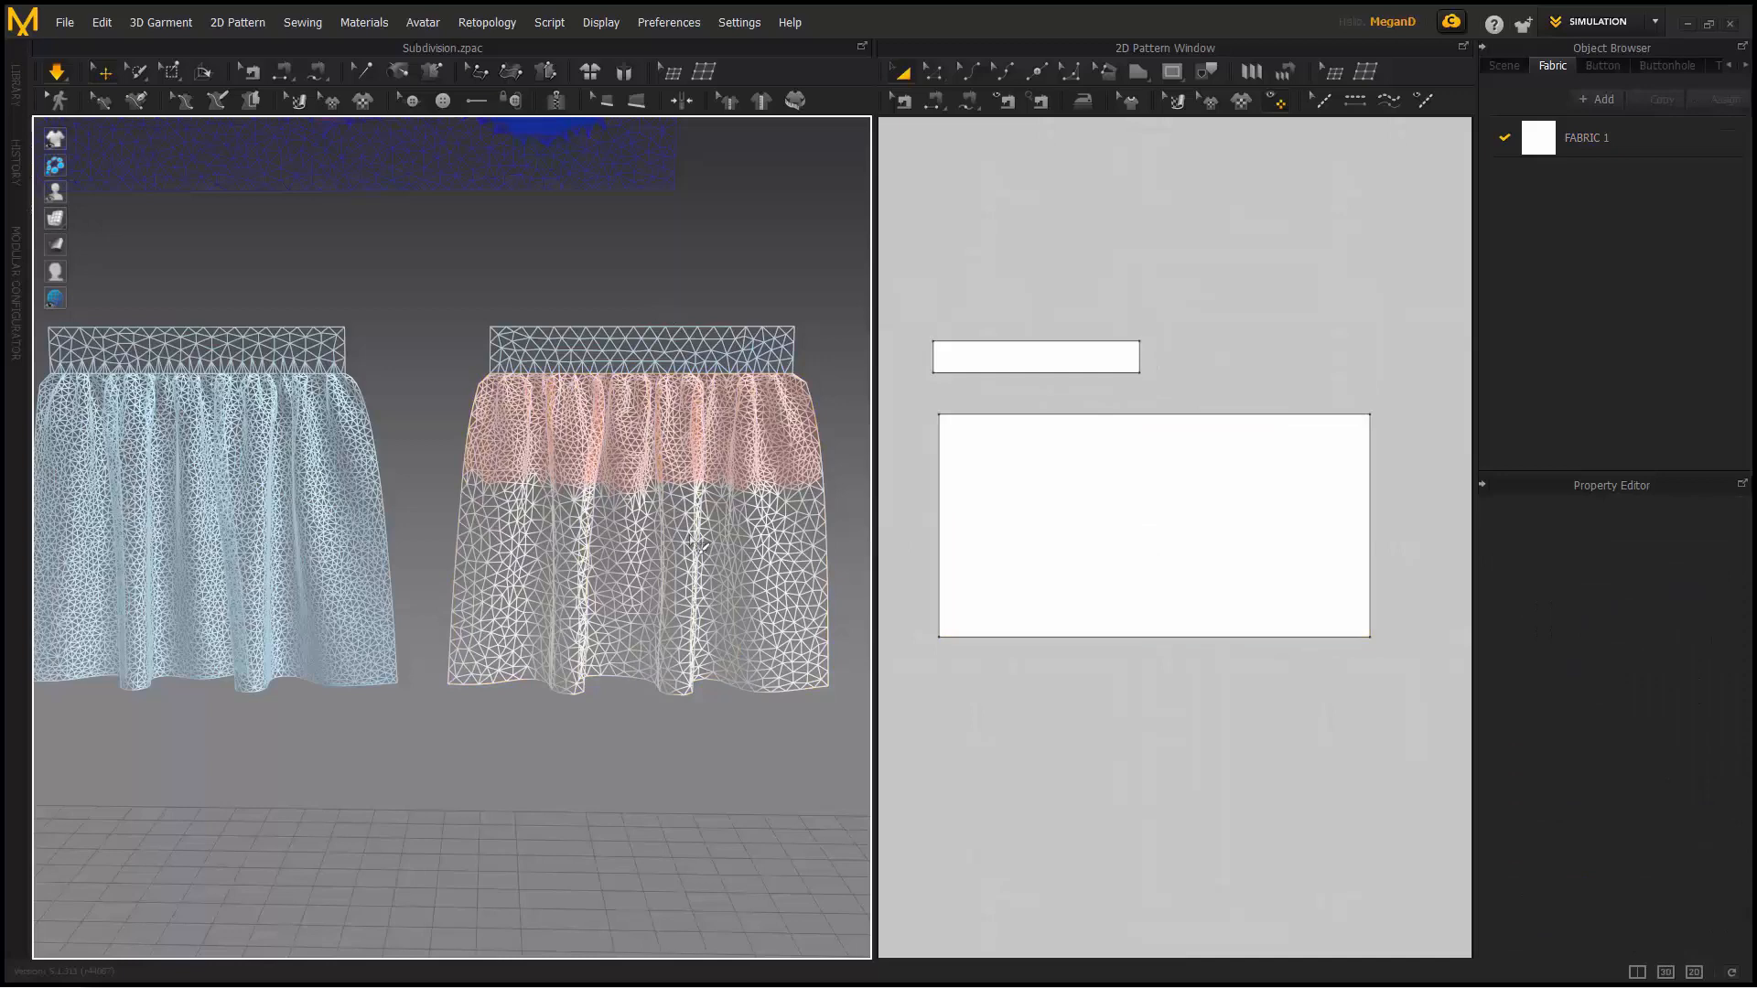
- Pull the simulating right skirt sideways to the right, then back to the left
{"action": "left_click", "coordinate": [787, 508]}
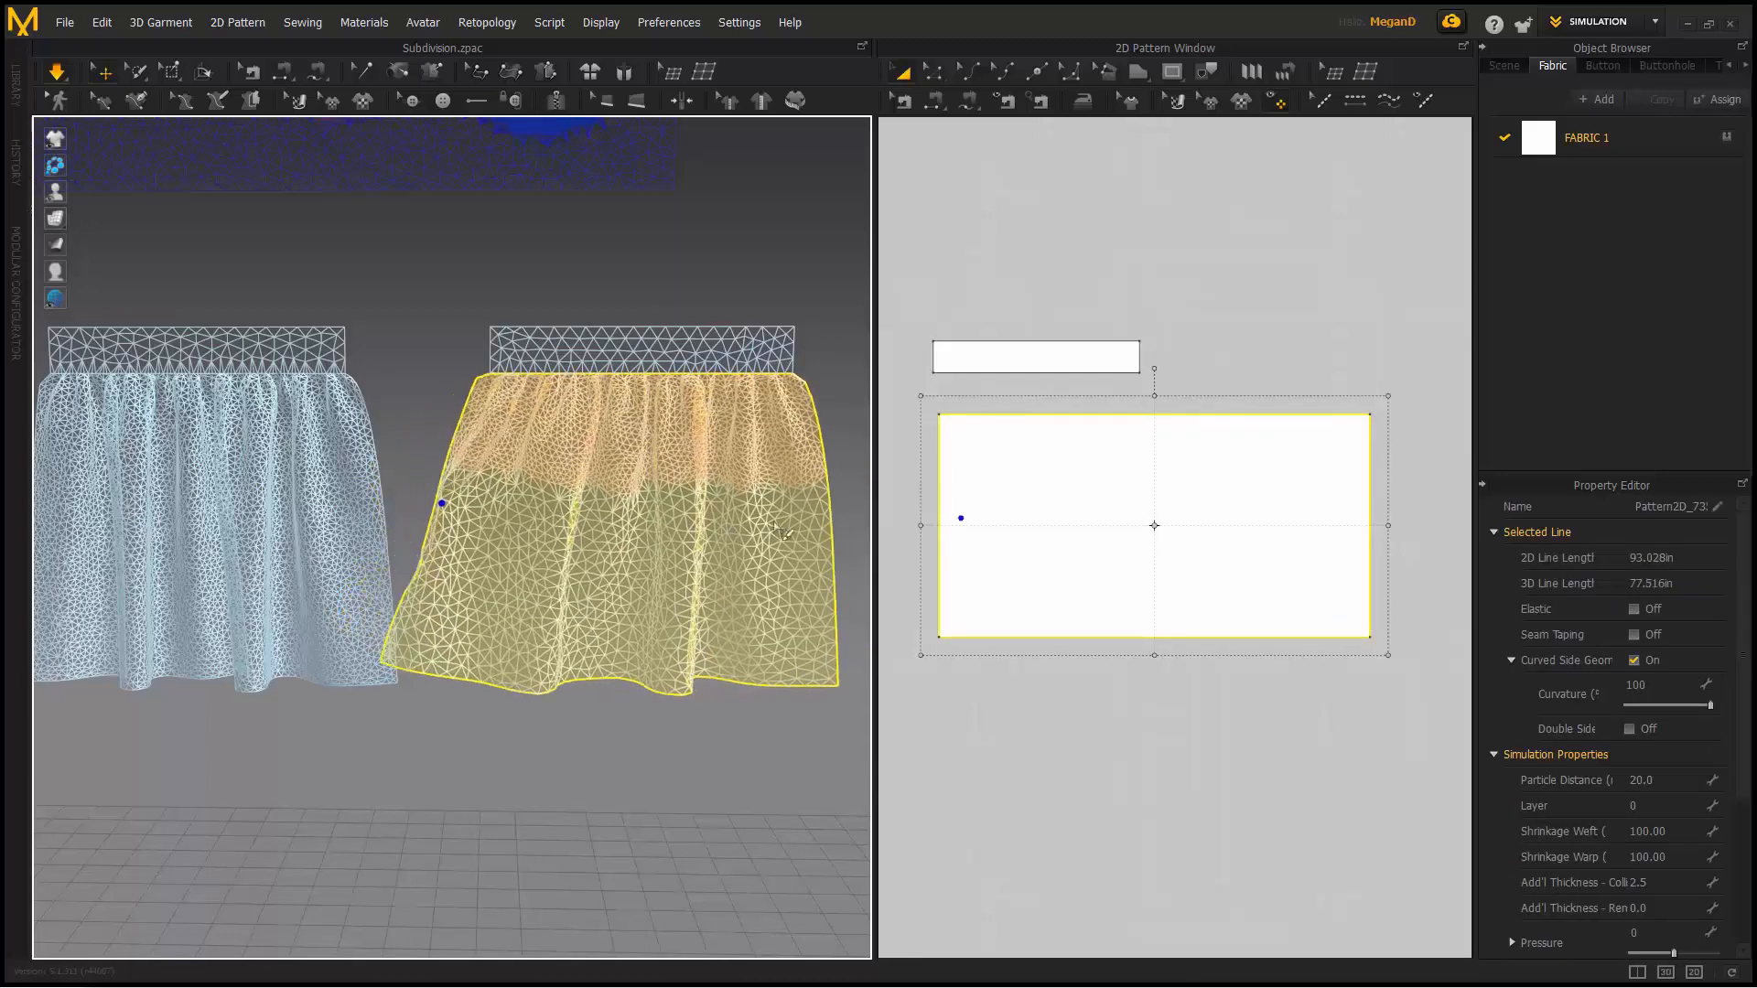
{"action": "left_click_drag", "start_coordinate": [821, 518], "coordinate": [895, 508]}
{"action": "left_click_drag", "start_coordinate": [689, 535], "coordinate": [557, 544]}
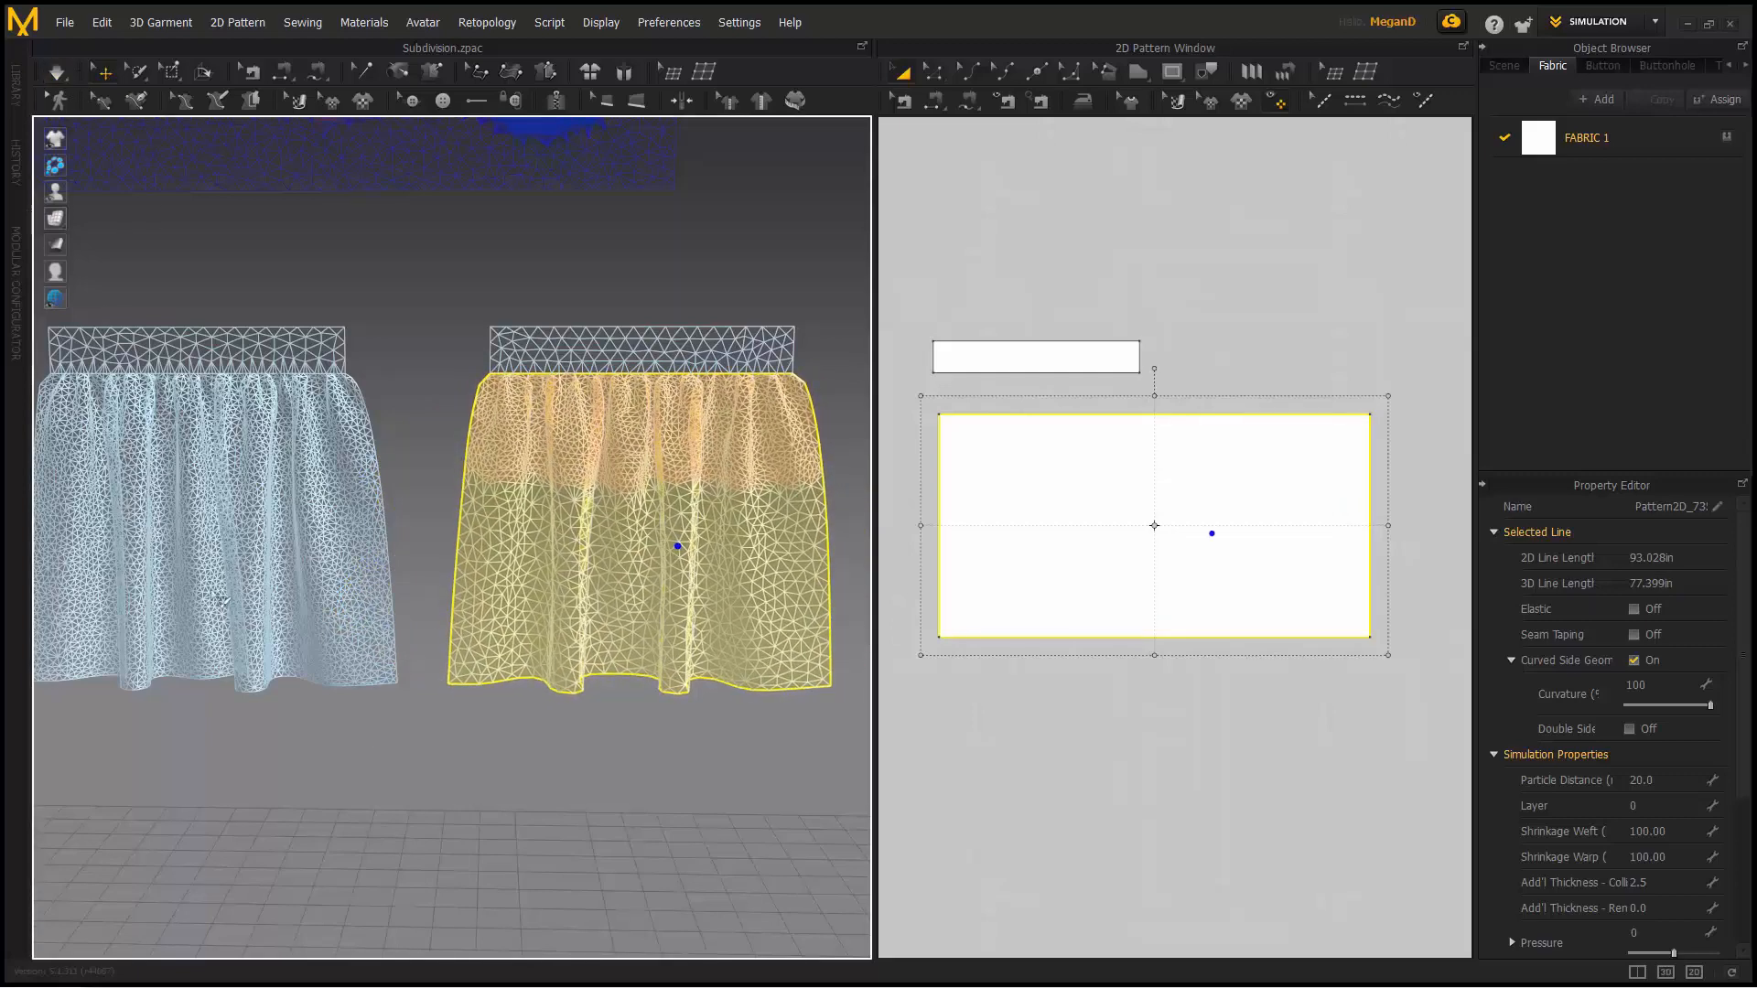
- Deselect the skirt and return the skirts to solid textured display
{"action": "scroll", "coordinate": [447, 504], "scroll_direction": "down", "scroll_amount": 3}
{"action": "middle_click_drag", "start_coordinate": [447, 505], "coordinate": [486, 477]}
{"action": "left_click", "coordinate": [97, 157]}
{"action": "mouse_move", "coordinate": [55, 220]}
{"action": "left_click", "coordinate": [108, 218]}
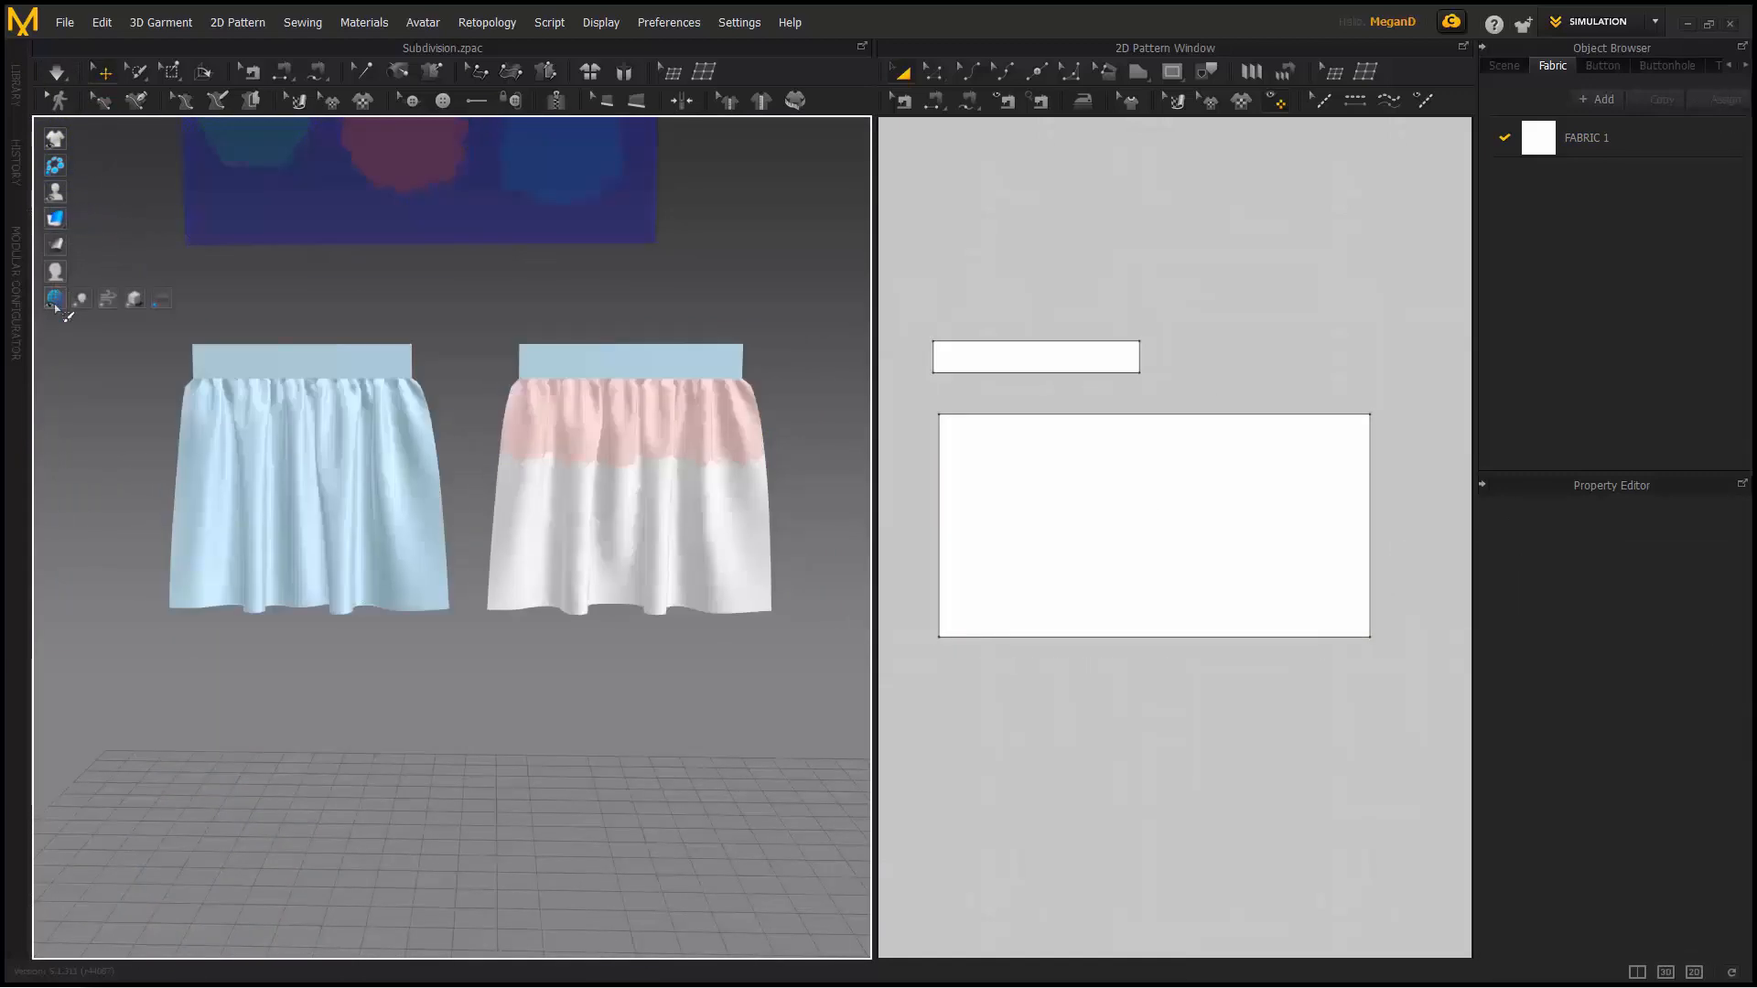
- Show the scene light and switch to a full-width 3D-only layout
{"action": "left_click", "coordinate": [87, 306]}
{"action": "scroll", "coordinate": [232, 535], "scroll_direction": "down", "scroll_amount": 3}
{"action": "middle_click_drag", "start_coordinate": [321, 641], "coordinate": [260, 566]}
{"action": "scroll", "coordinate": [298, 601], "scroll_direction": "down", "scroll_amount": 4}
{"action": "right_click_drag", "start_coordinate": [298, 600], "coordinate": [365, 631]}
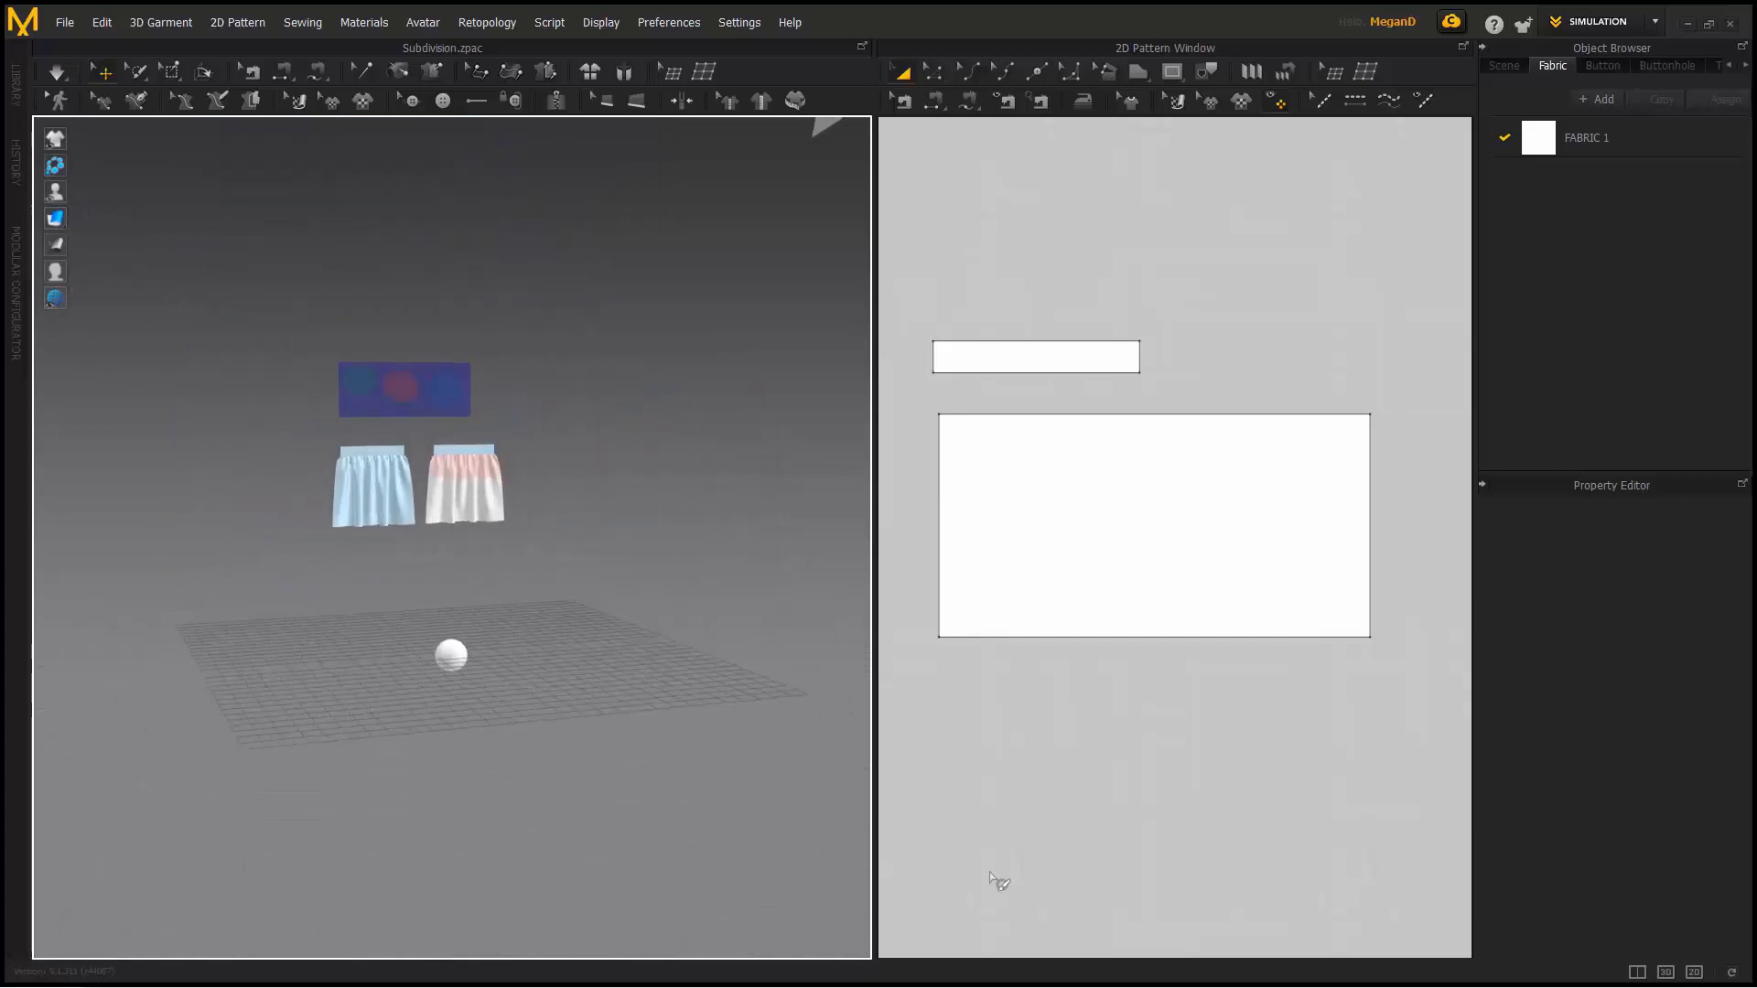
{"action": "left_click", "coordinate": [1666, 970]}
{"action": "middle_click_drag", "start_coordinate": [615, 475], "coordinate": [432, 628]}
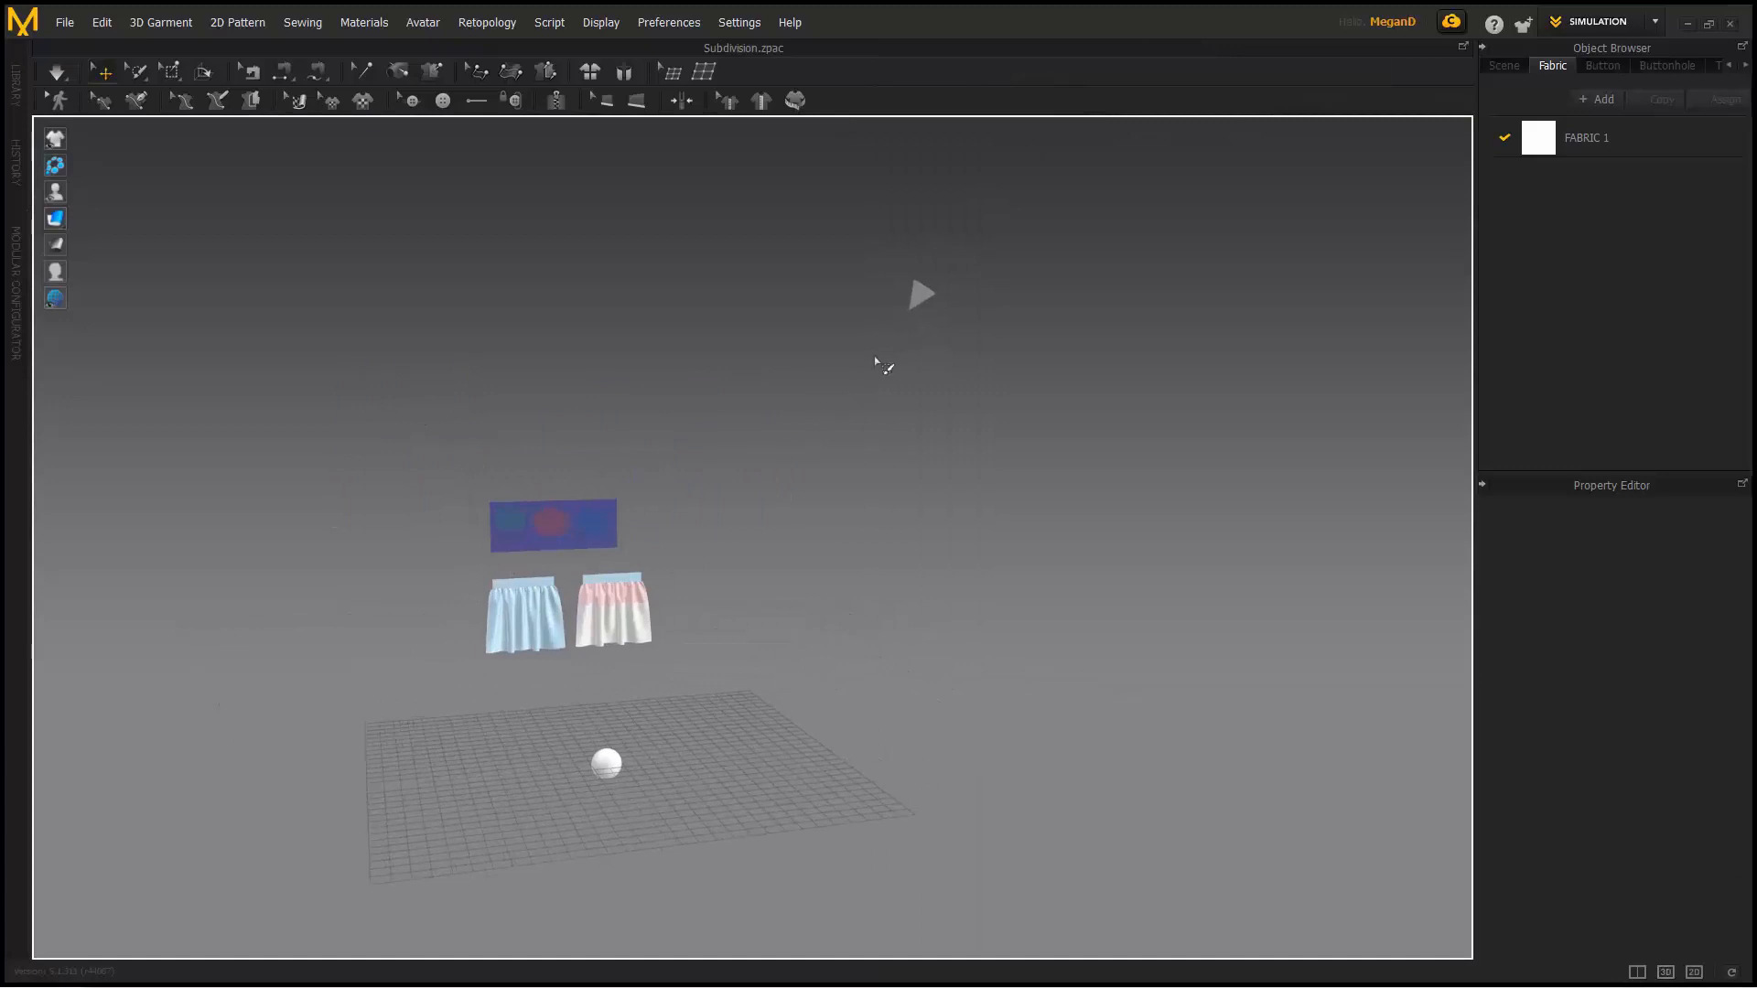
- Enable floor shadows and drag the light to the lower right to lengthen them
{"action": "mouse_move", "coordinate": [67, 295]}
{"action": "left_click", "coordinate": [135, 301]}
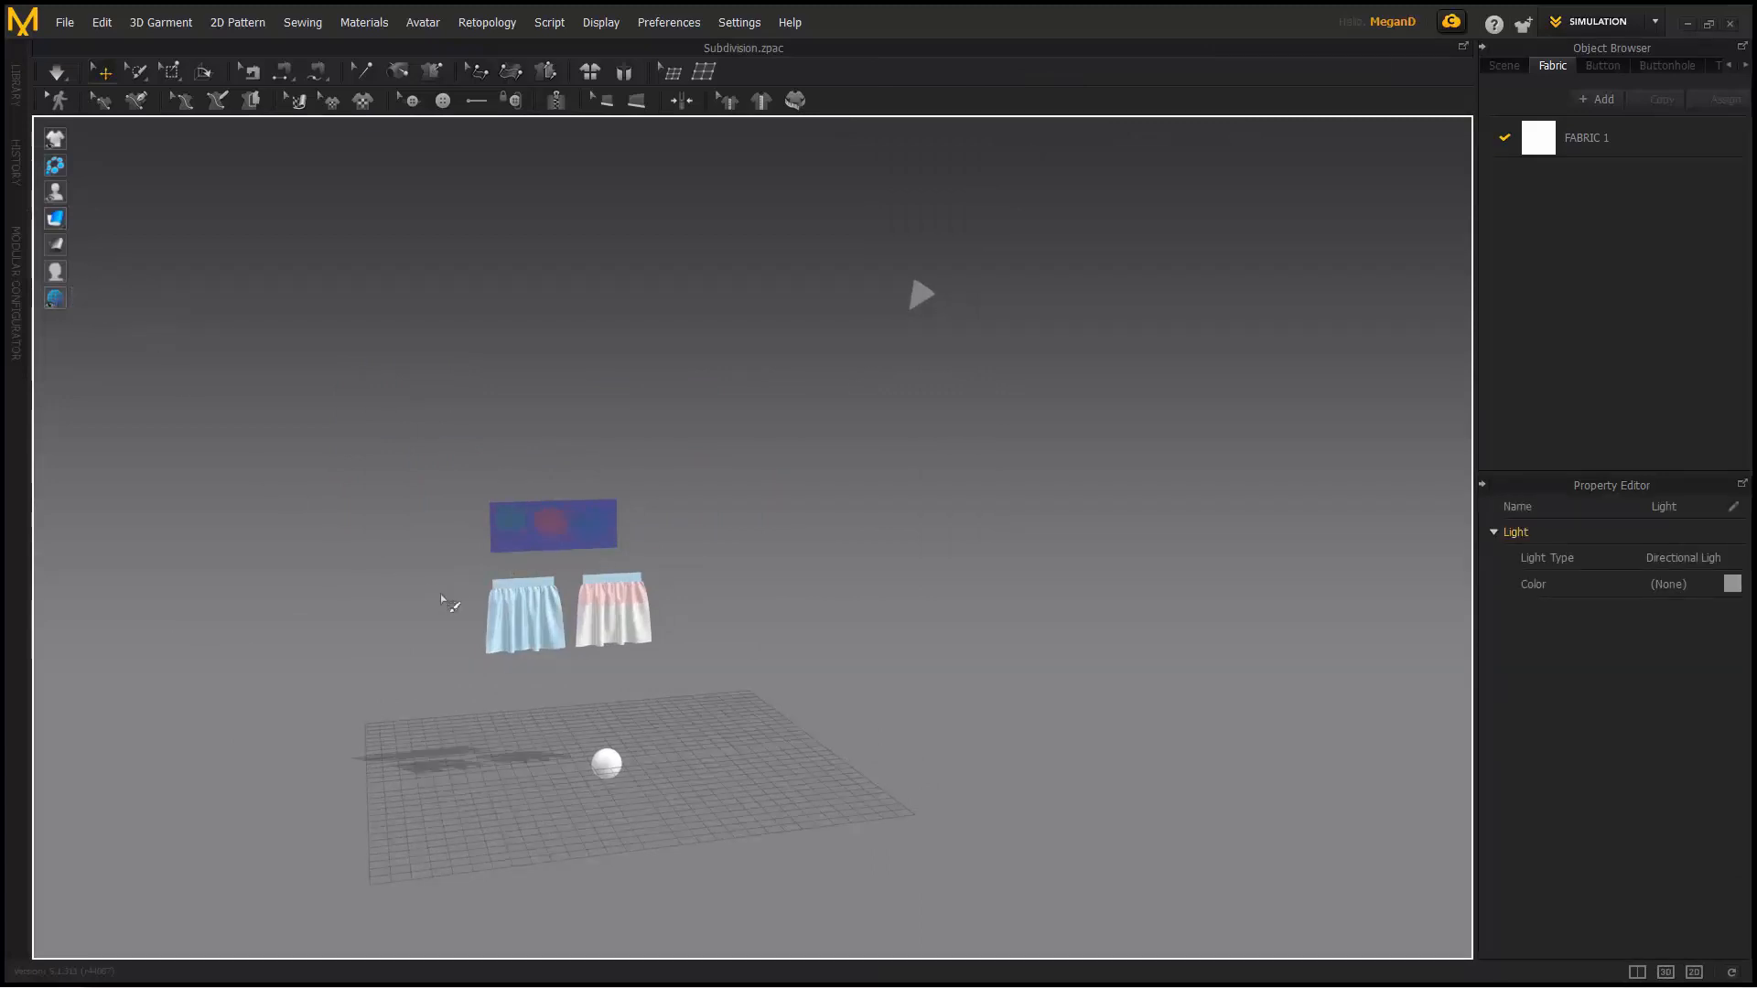
{"action": "right_click_drag", "start_coordinate": [431, 592], "coordinate": [574, 580]}
{"action": "left_click", "coordinate": [922, 295]}
{"action": "left_click_drag", "start_coordinate": [923, 288], "coordinate": [1281, 413]}
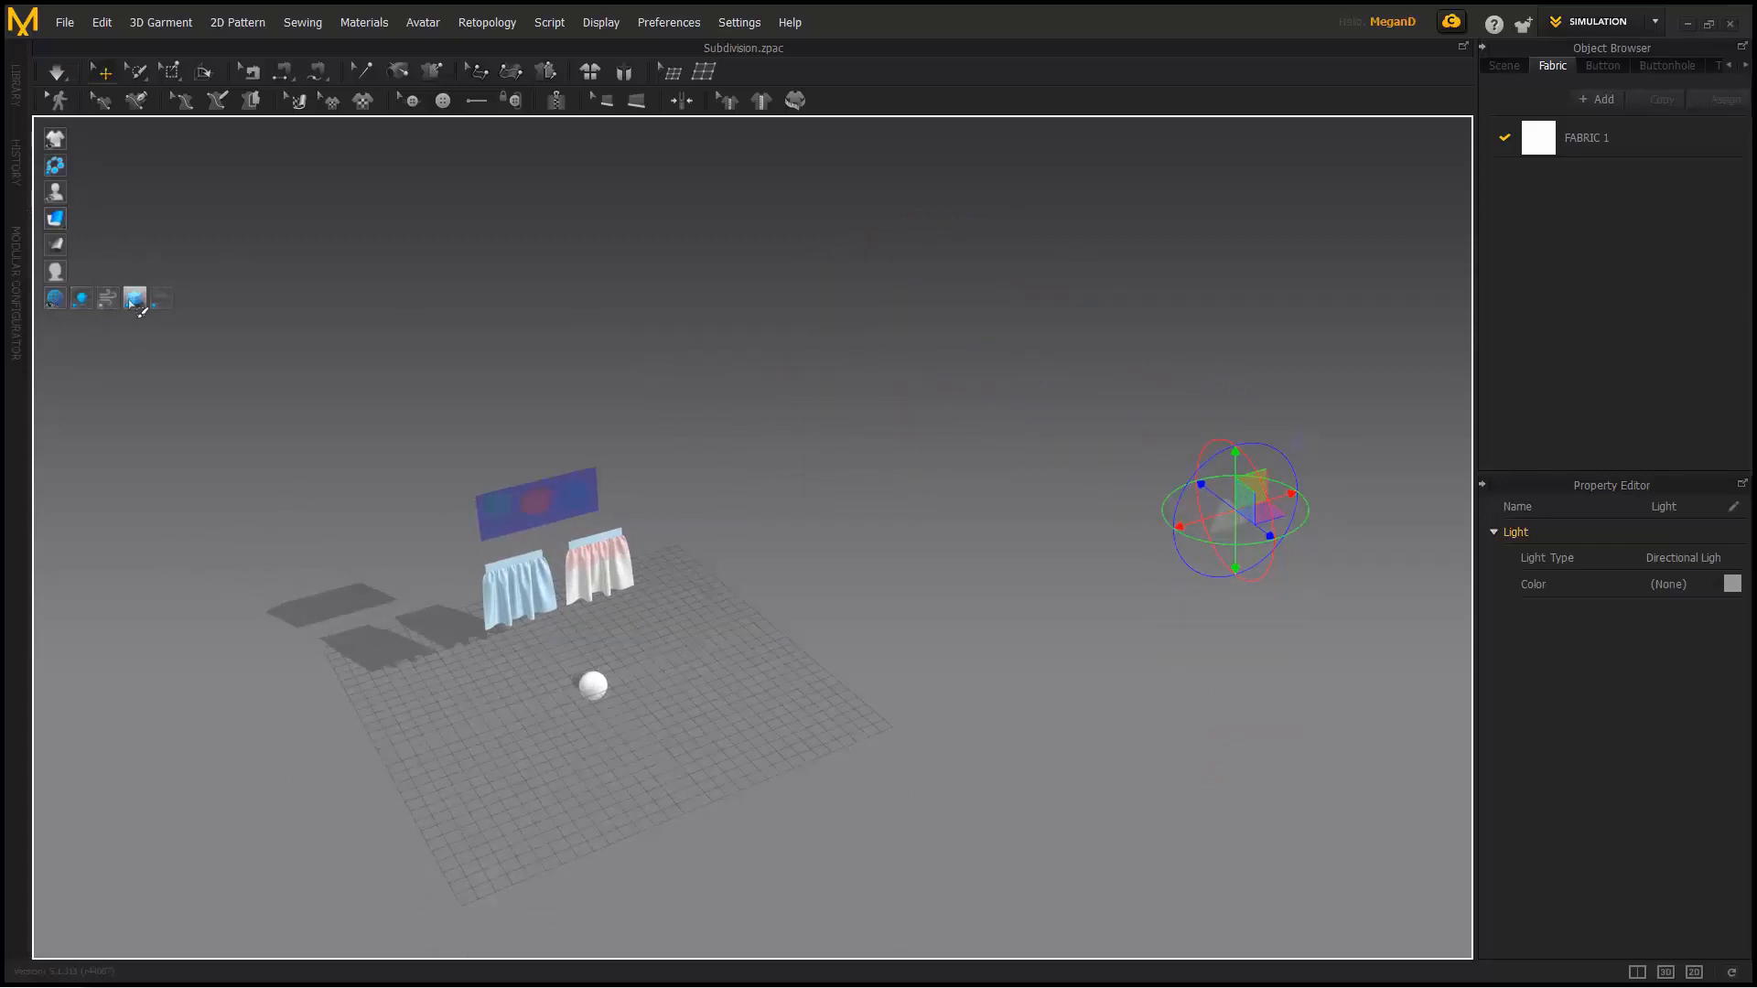
- Hide shadows and light, show the wind controller, and raise it to Y 1736.83, Z 2040.42
{"action": "left_click", "coordinate": [137, 303]}
{"action": "left_click", "coordinate": [83, 304]}
{"action": "left_click", "coordinate": [110, 303]}
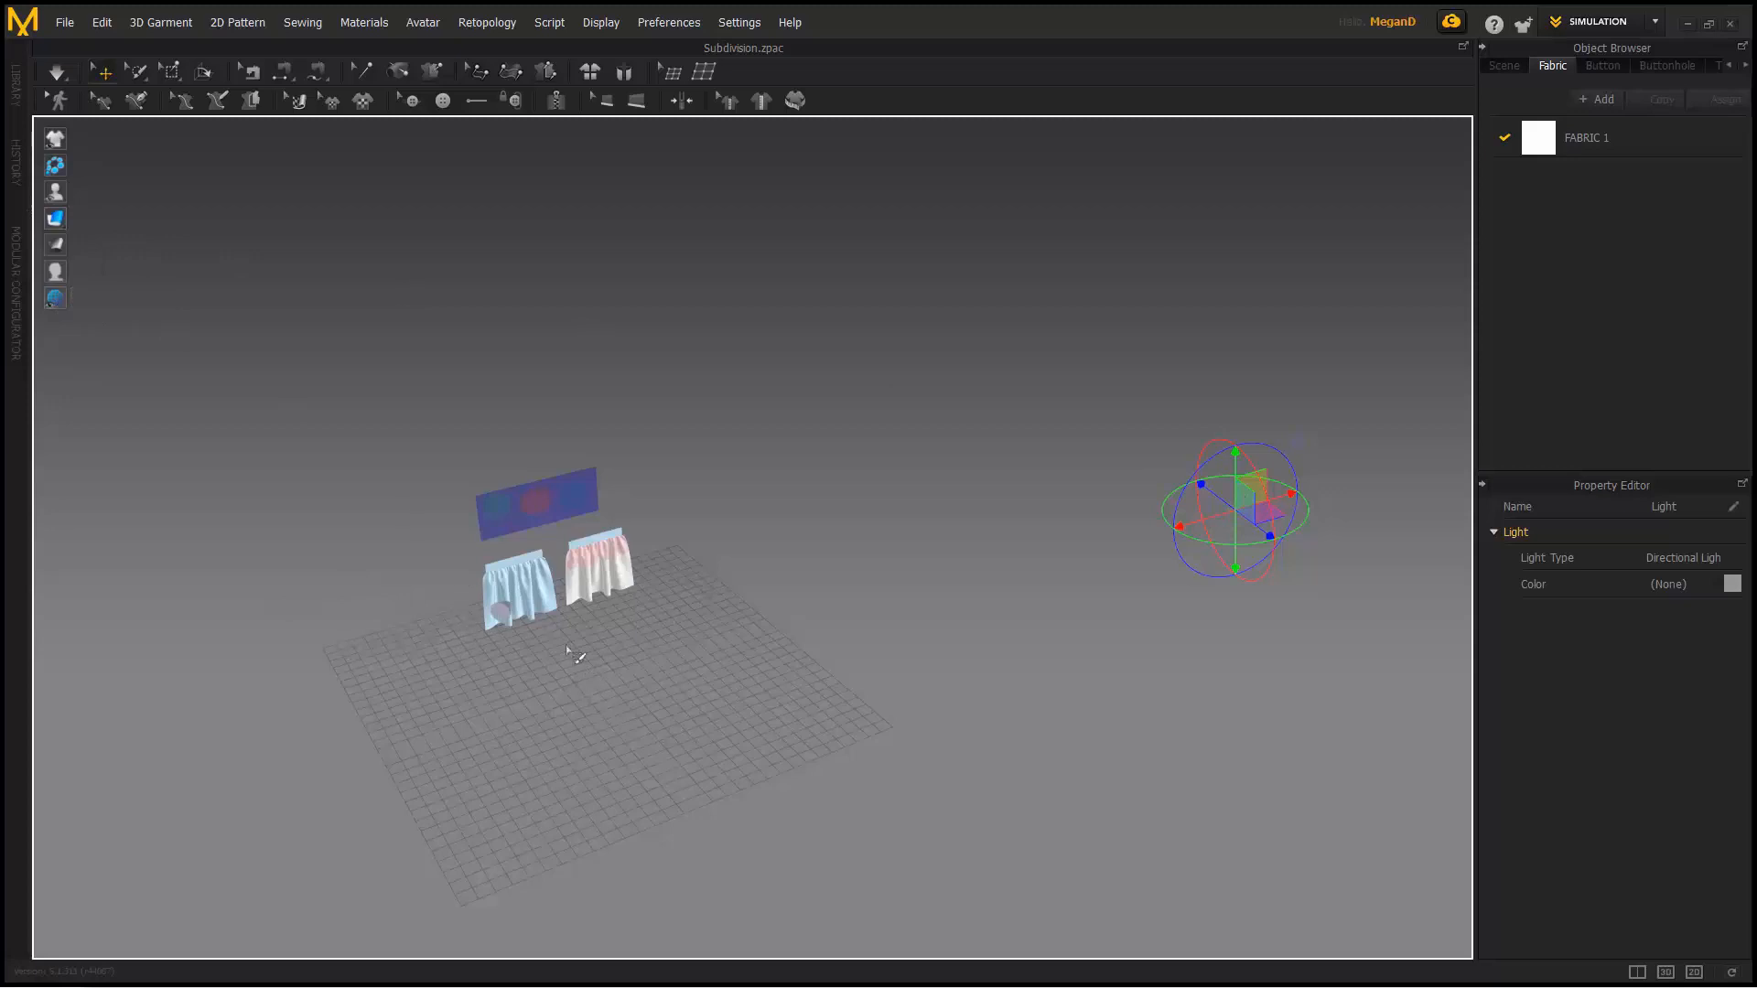
{"action": "left_click", "coordinate": [502, 611]}
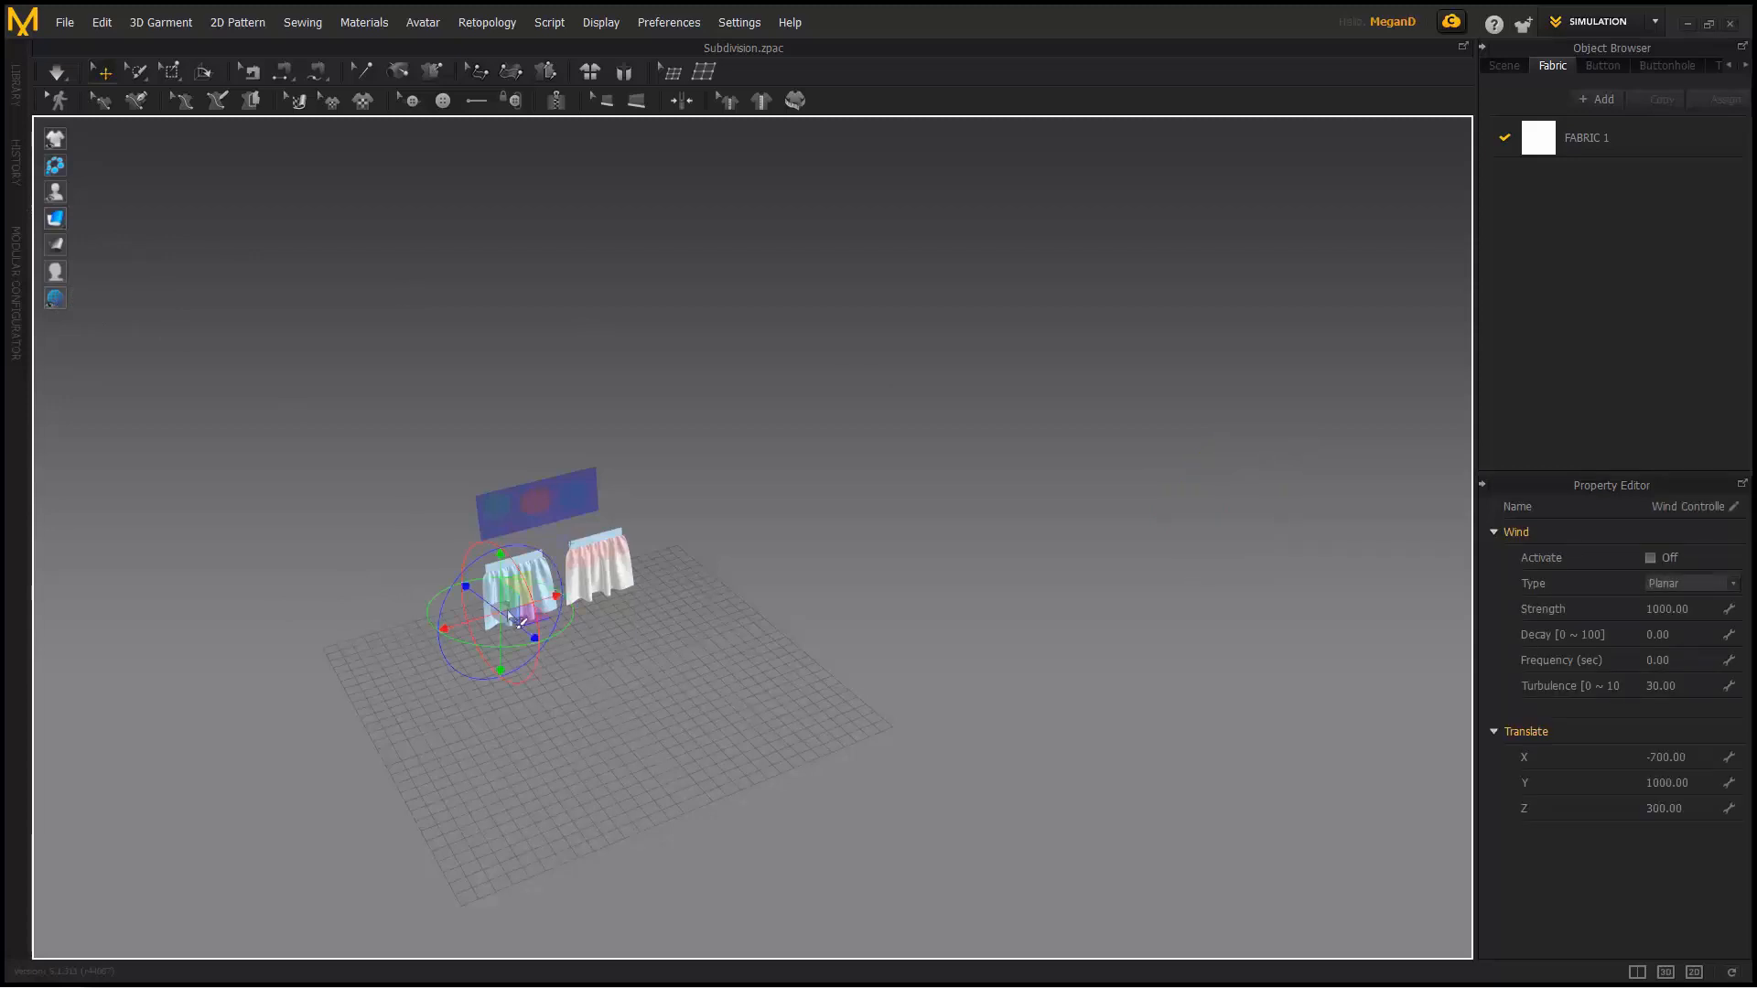
{"action": "left_click_drag", "start_coordinate": [550, 621], "coordinate": [604, 595]}
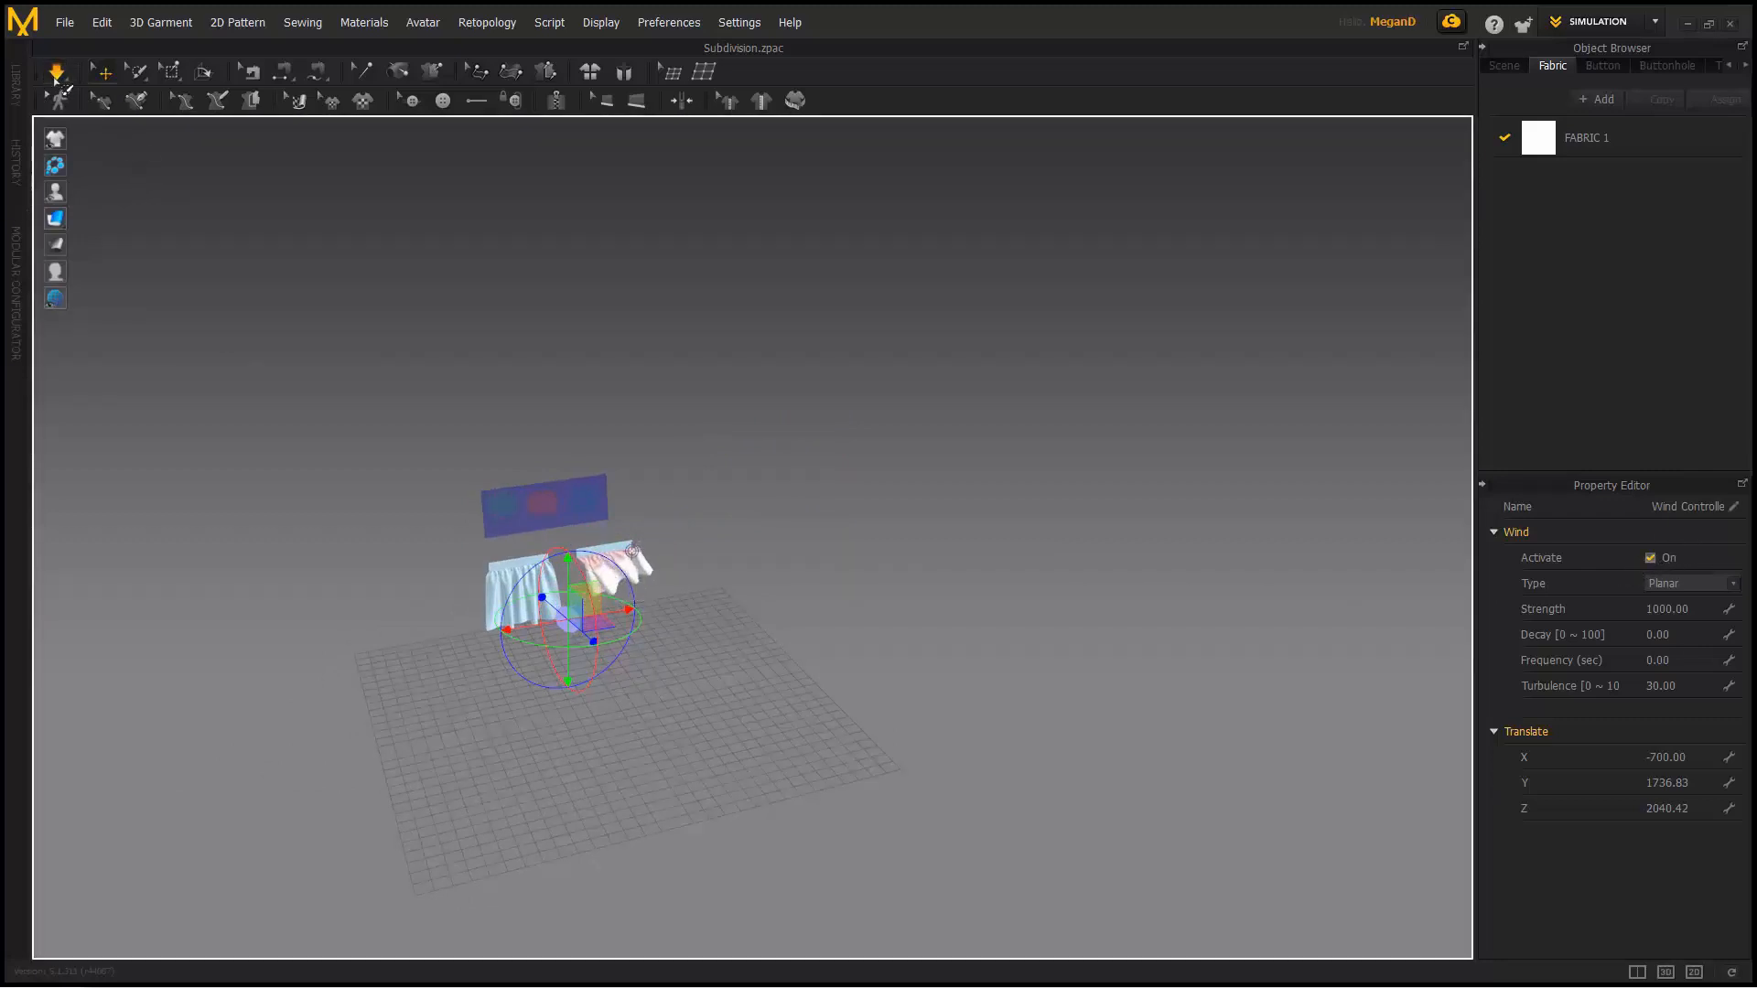
- Switch the wind off, hide the wind controller, and bring back the floor grid
{"action": "right_click_drag", "start_coordinate": [414, 463], "coordinate": [255, 352]}
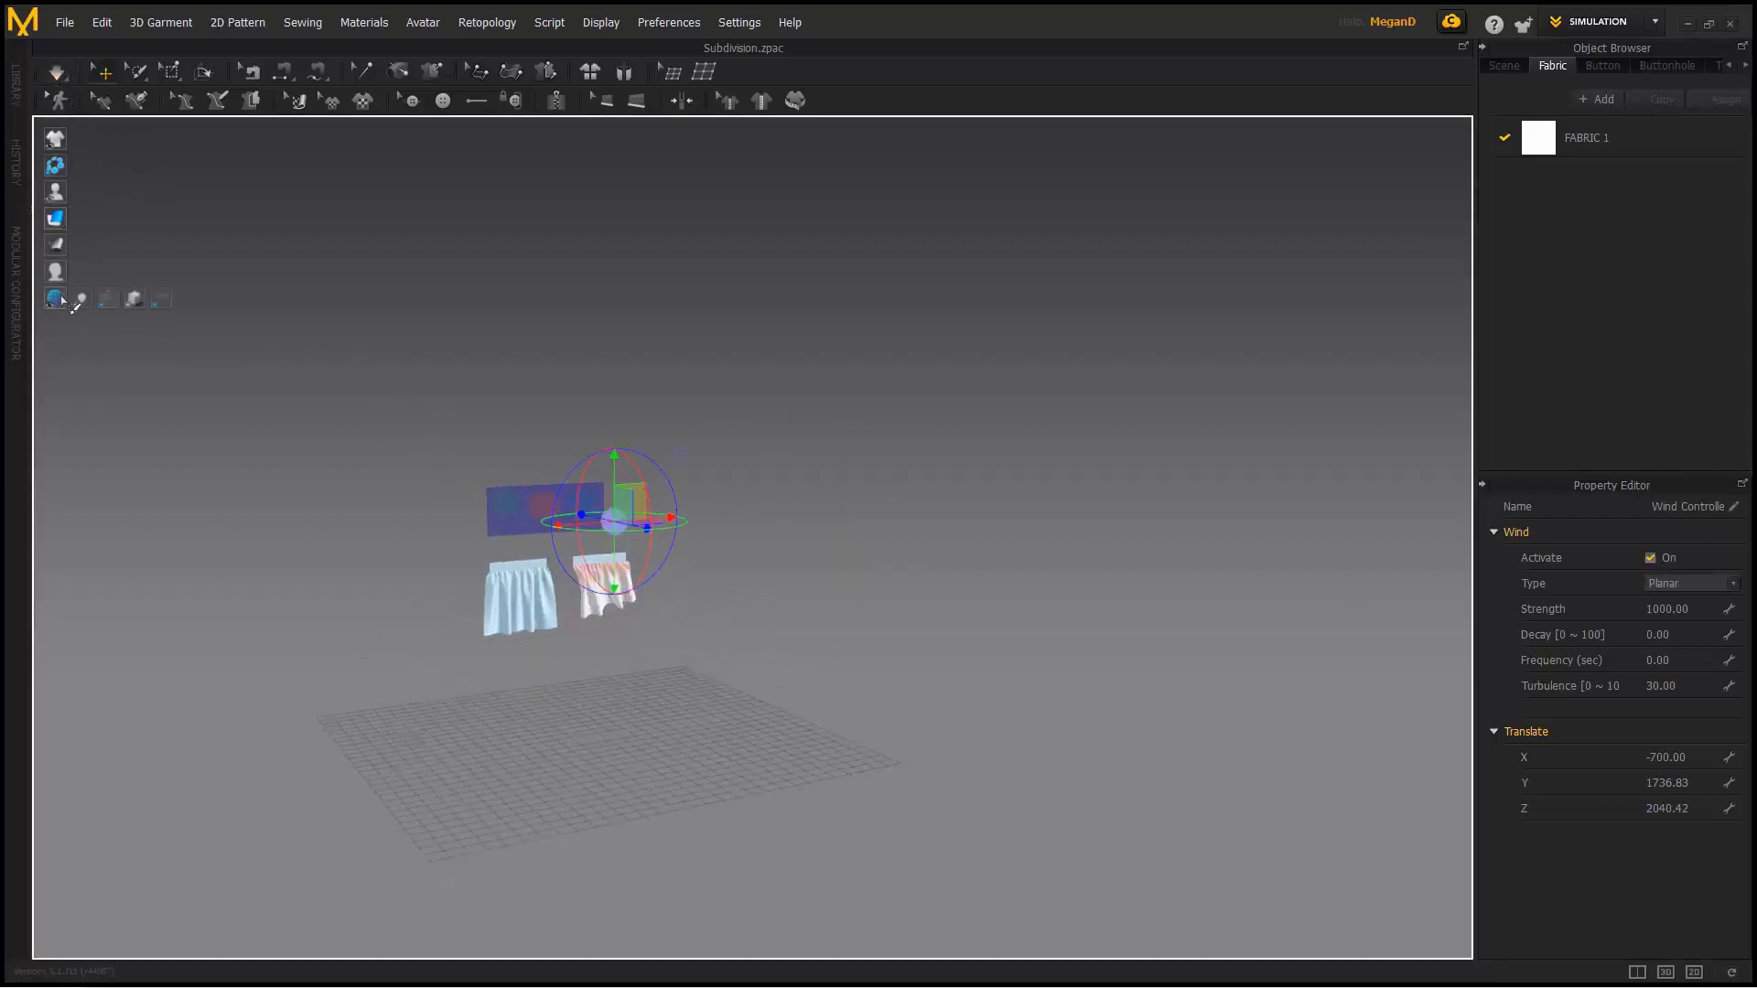
{"action": "left_click", "coordinate": [1662, 560]}
{"action": "left_click", "coordinate": [110, 299]}
{"action": "right_click_drag", "start_coordinate": [417, 487], "coordinate": [388, 497]}
{"action": "scroll", "coordinate": [388, 497], "scroll_direction": "up", "scroll_amount": 3}
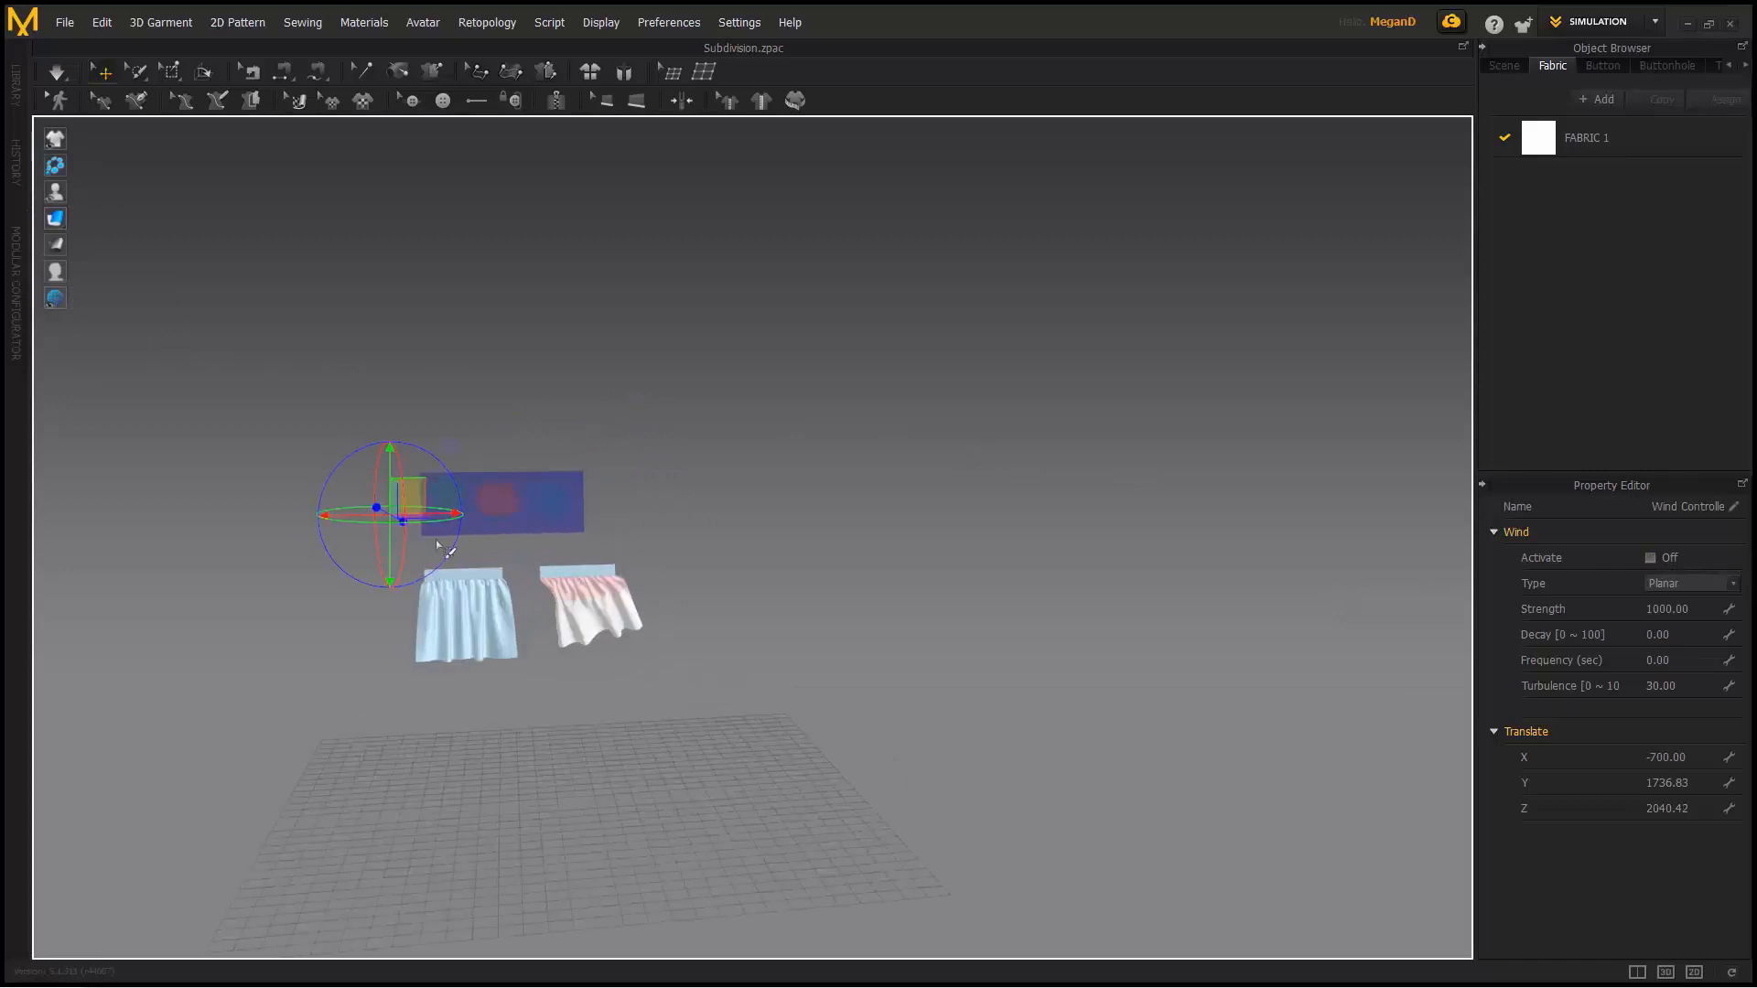
{"action": "middle_click_drag", "start_coordinate": [97, 497], "coordinate": [218, 352]}
{"action": "mouse_move", "coordinate": [62, 299]}
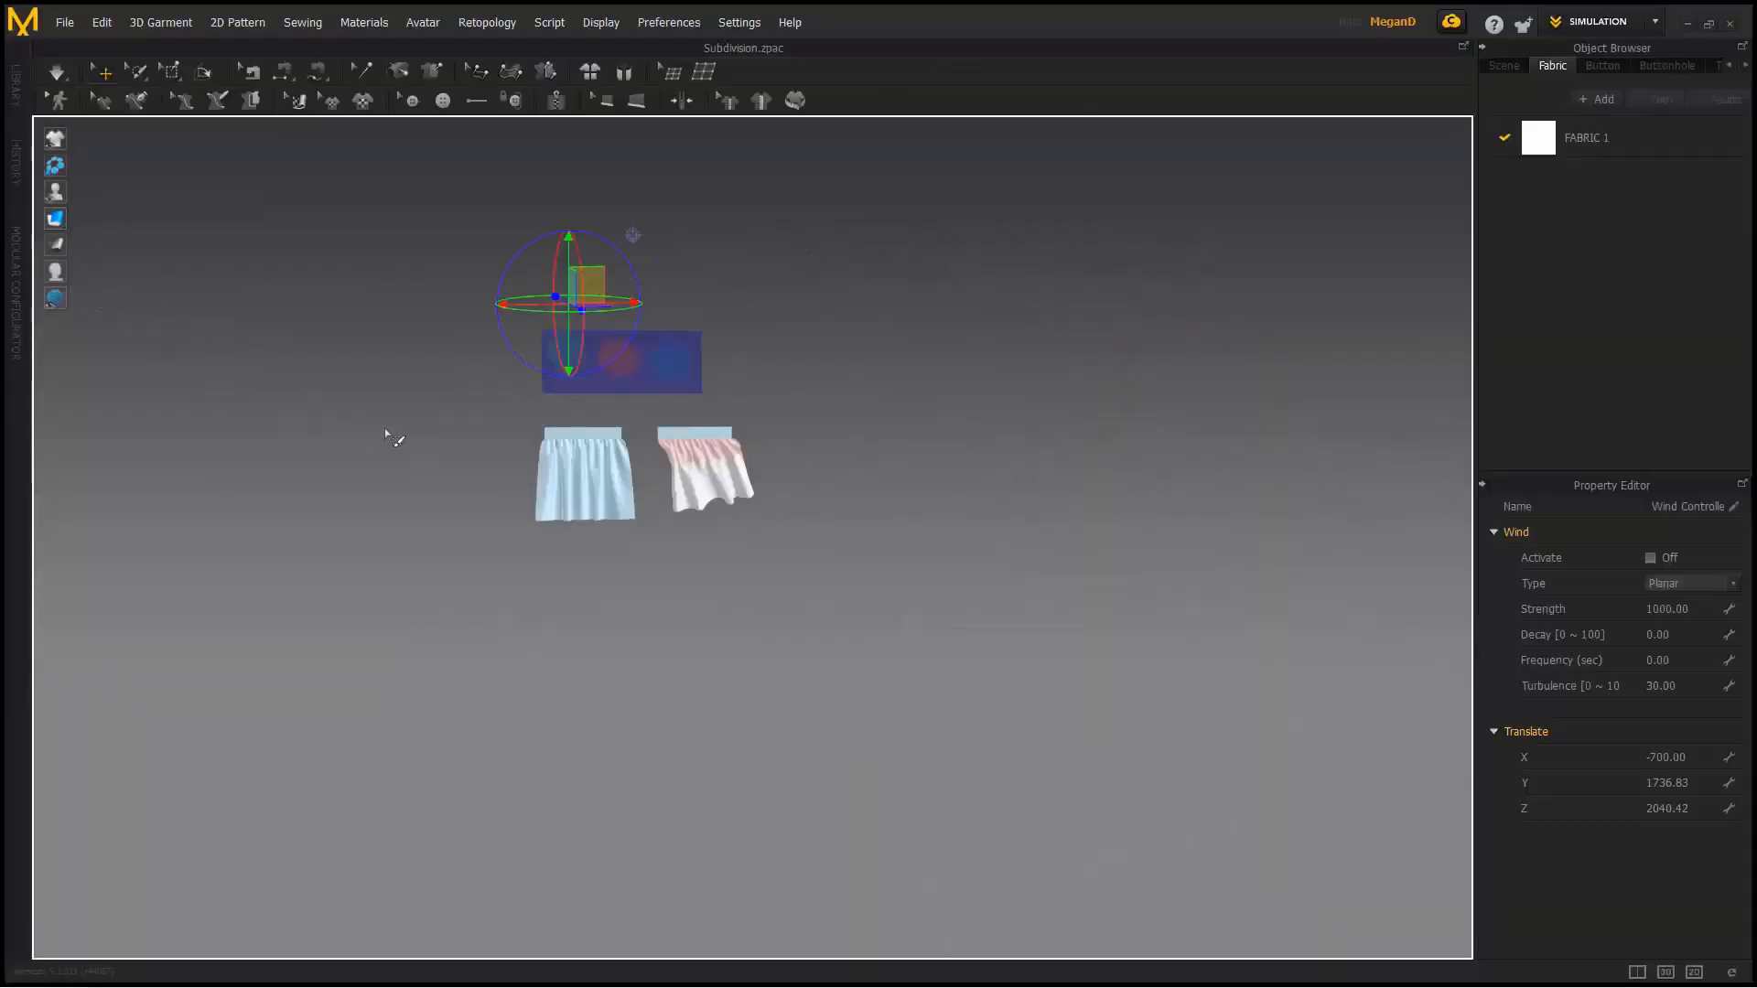
{"action": "left_click", "coordinate": [161, 299]}
{"action": "middle_click_drag", "start_coordinate": [382, 351], "coordinate": [387, 402]}
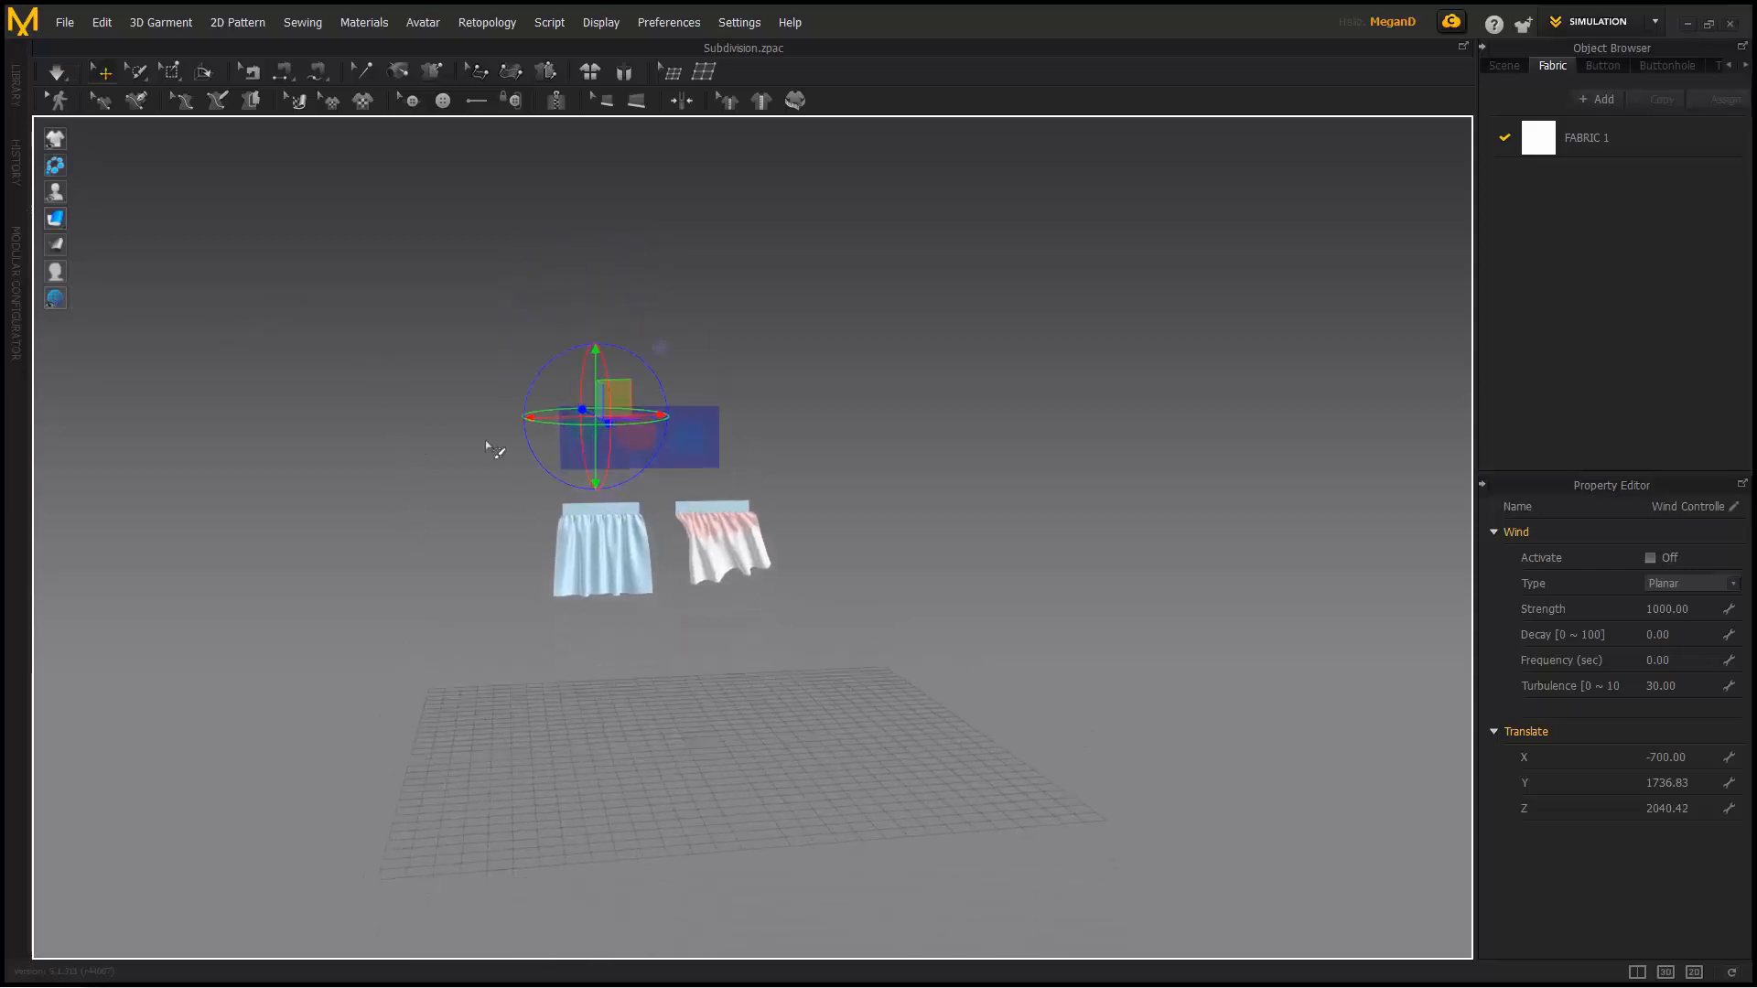
{"action": "left_click", "coordinate": [403, 366]}
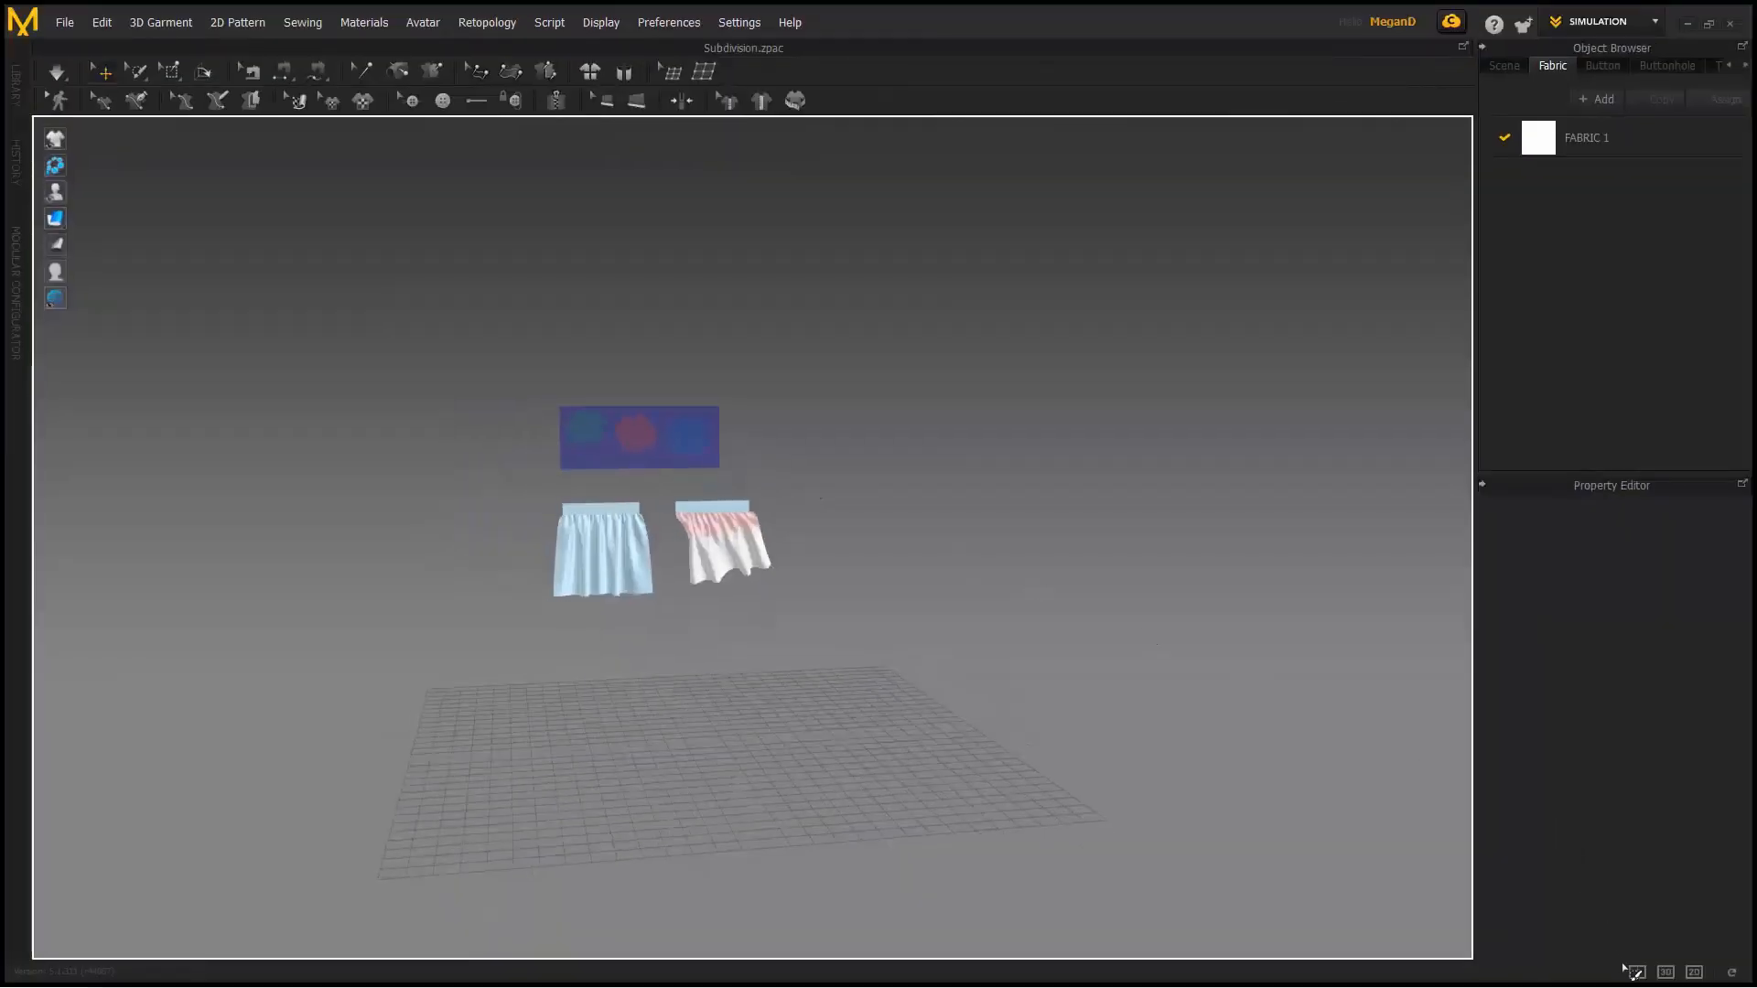
- Return to the split 3D/2D layout with a wider pattern window and pick Transform Point/Segment
{"action": "left_click", "coordinate": [1635, 971]}
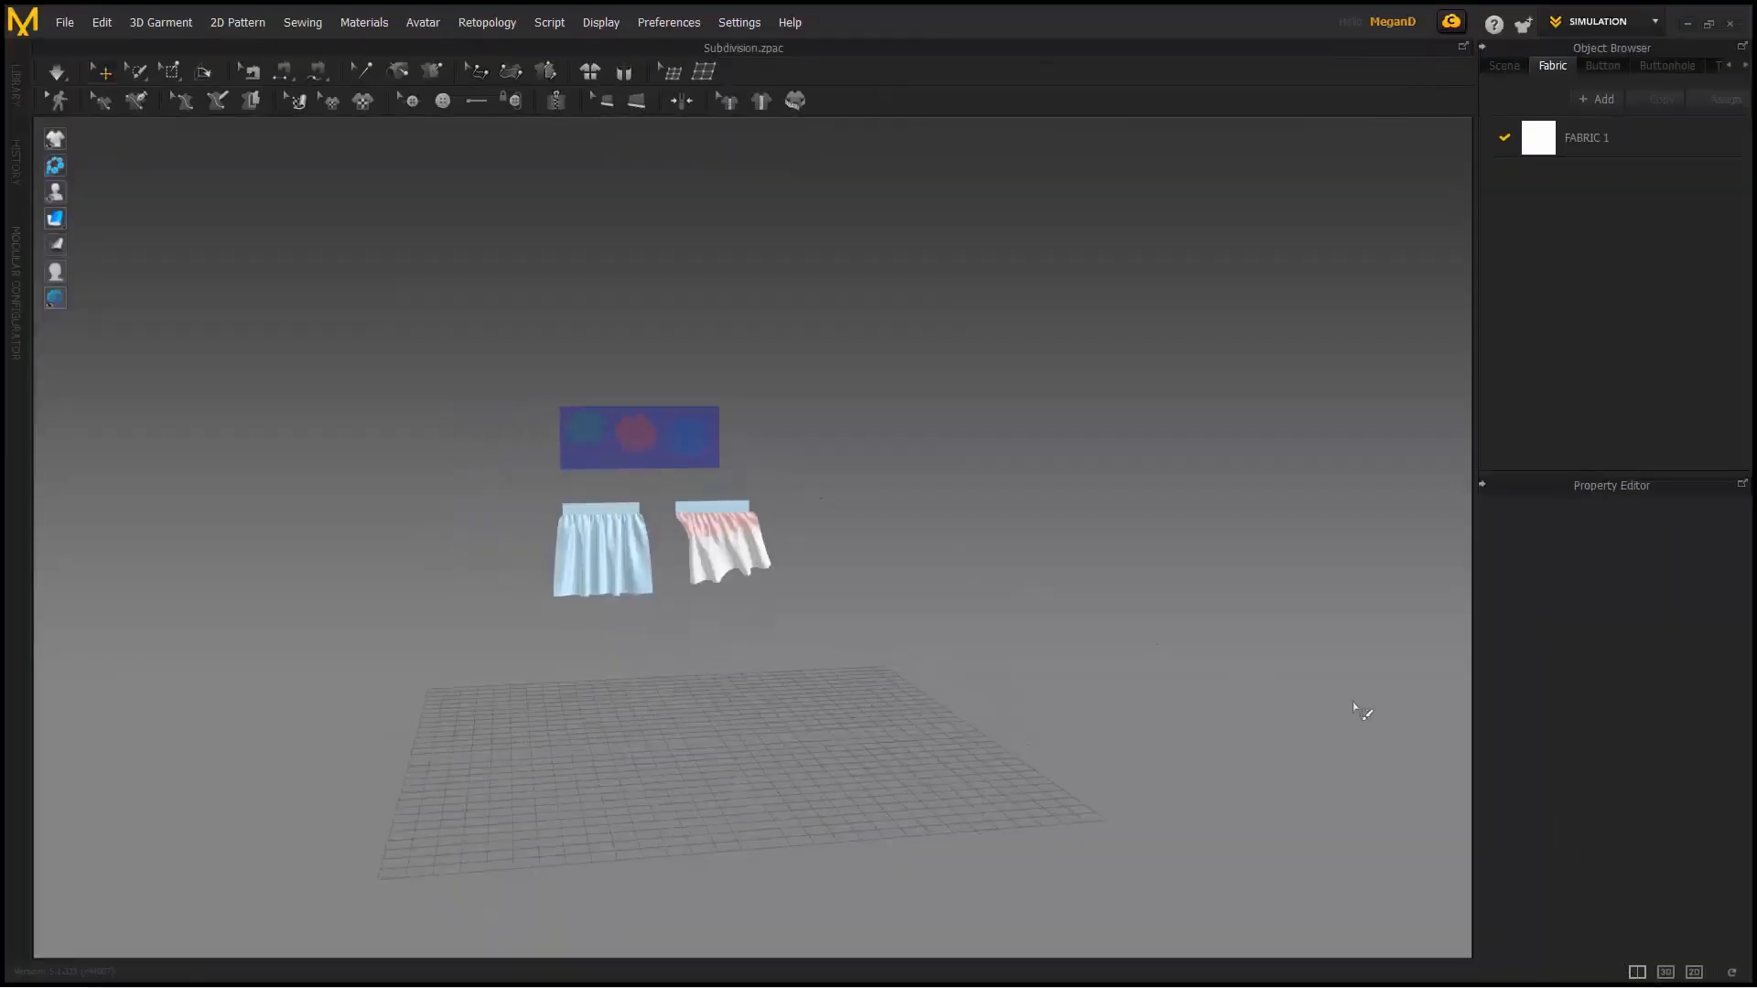
{"action": "left_click_drag", "start_coordinate": [871, 215], "coordinate": [616, 204]}
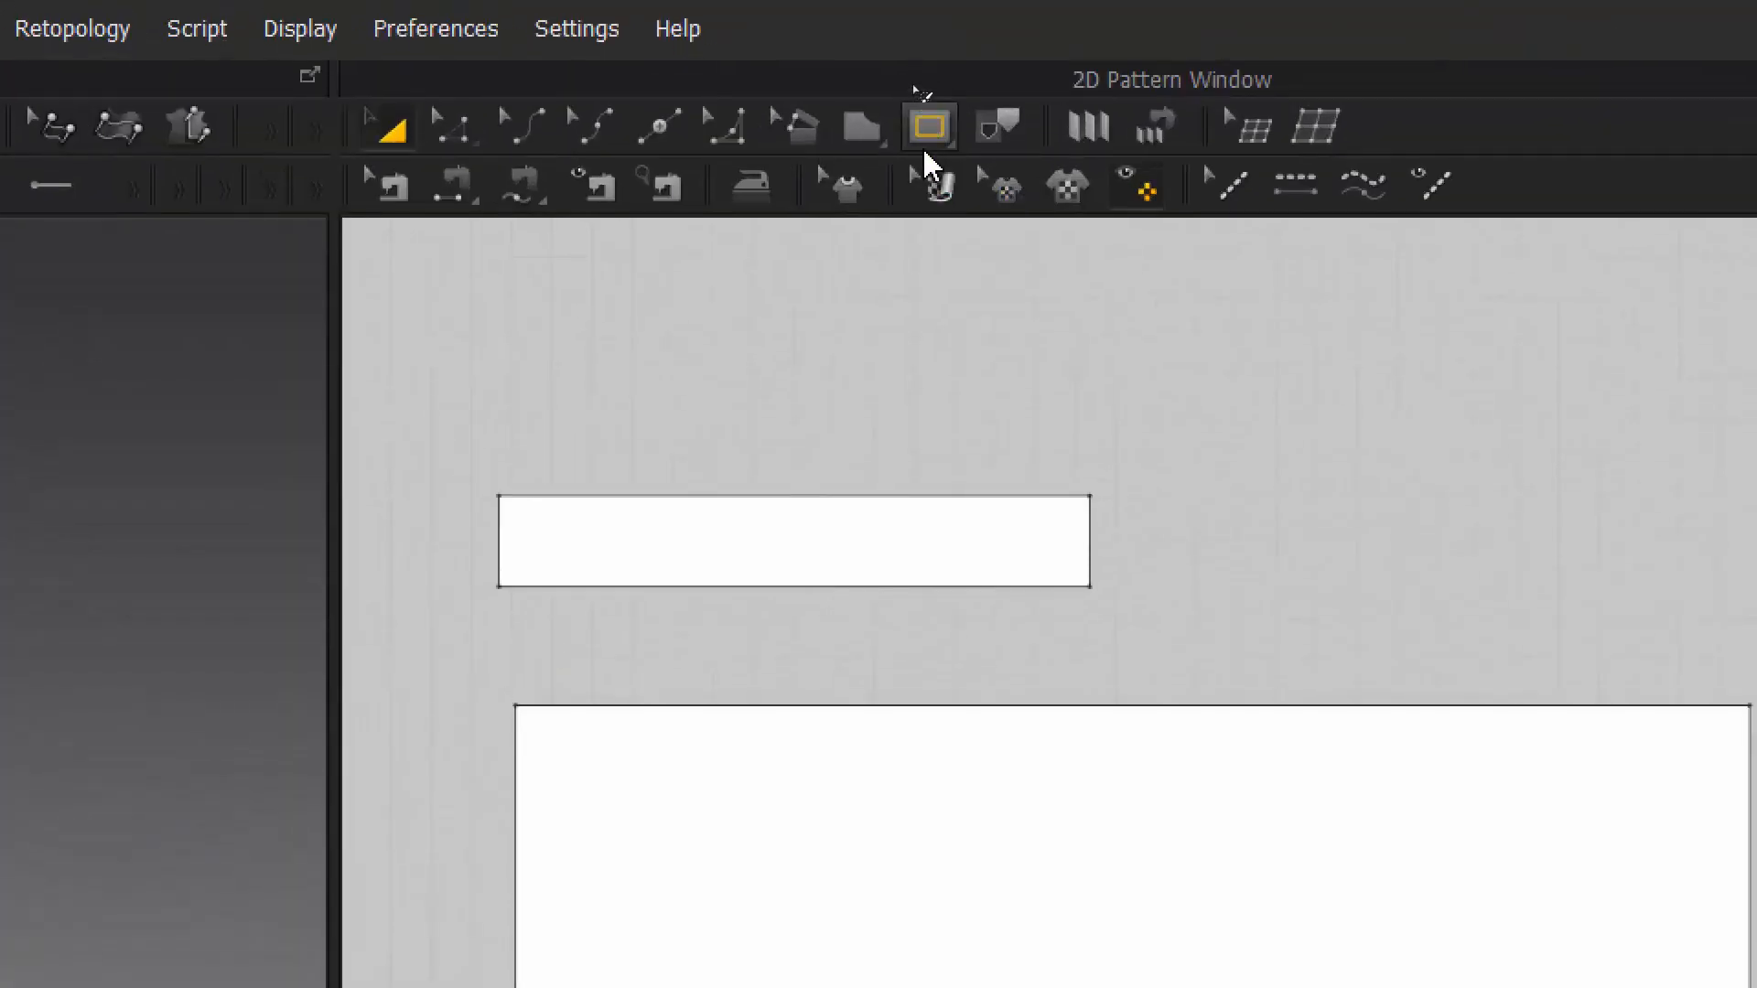
{"action": "left_click", "coordinate": [926, 132]}
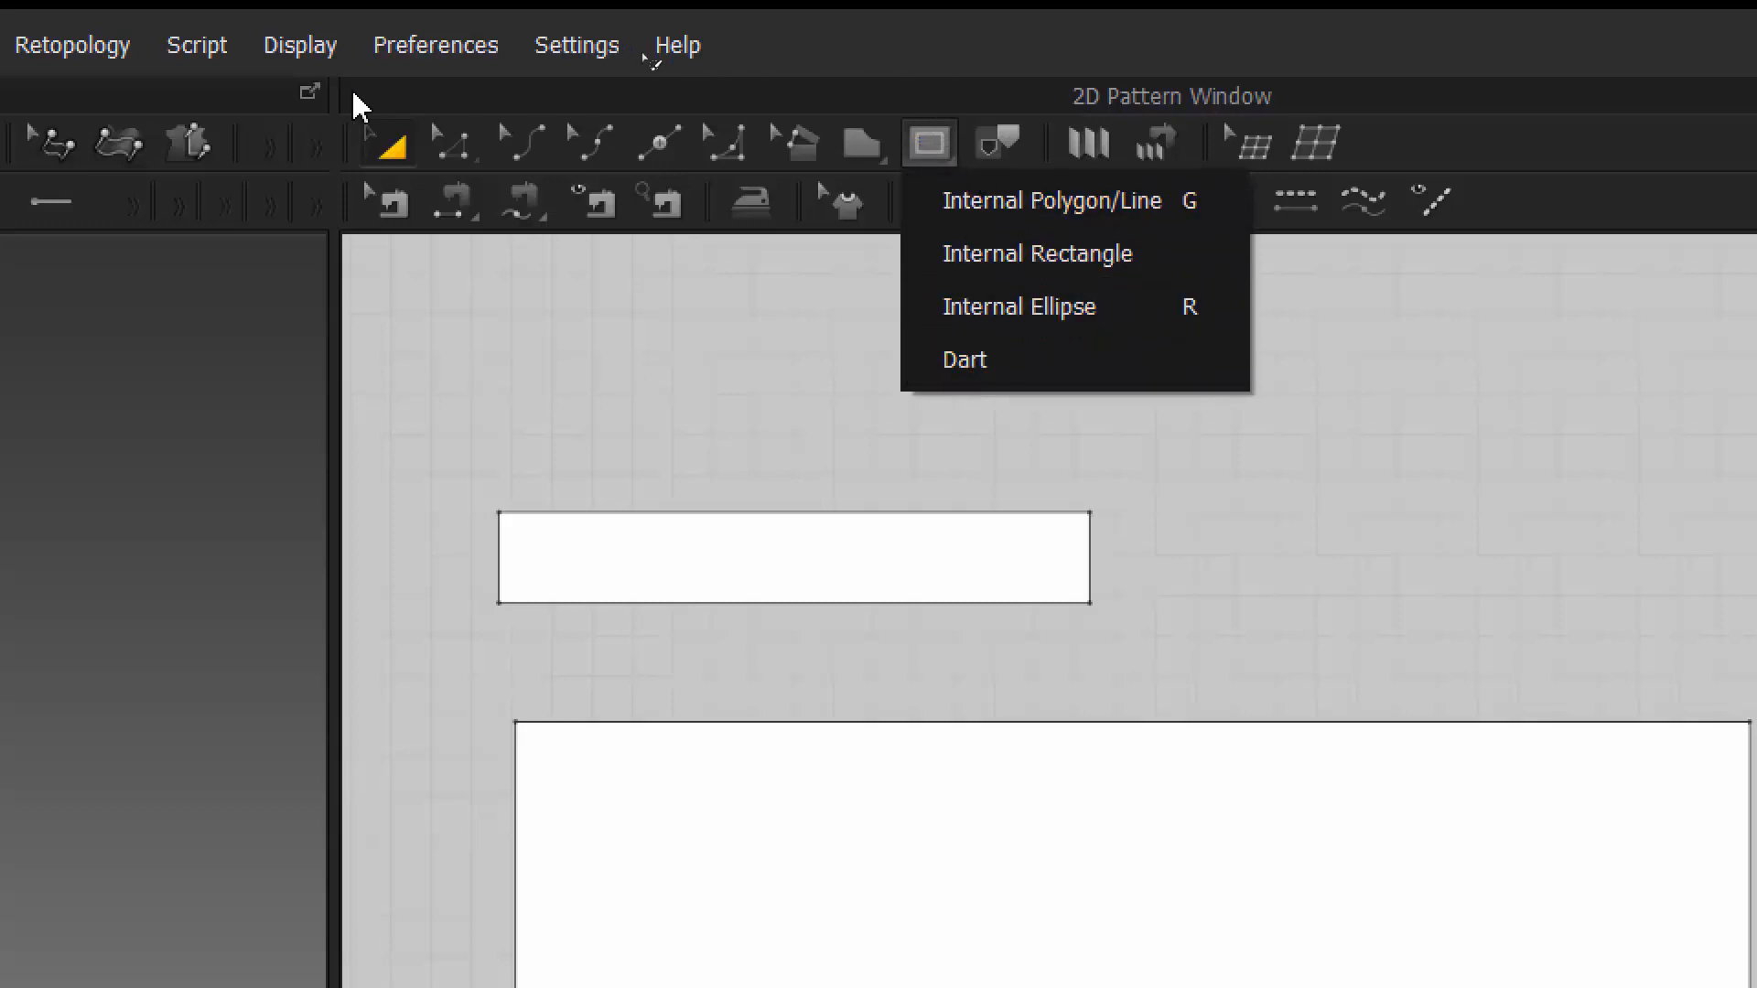
{"action": "left_click", "coordinate": [448, 144]}
{"action": "left_click", "coordinate": [449, 147]}
{"action": "left_click", "coordinate": [500, 255]}
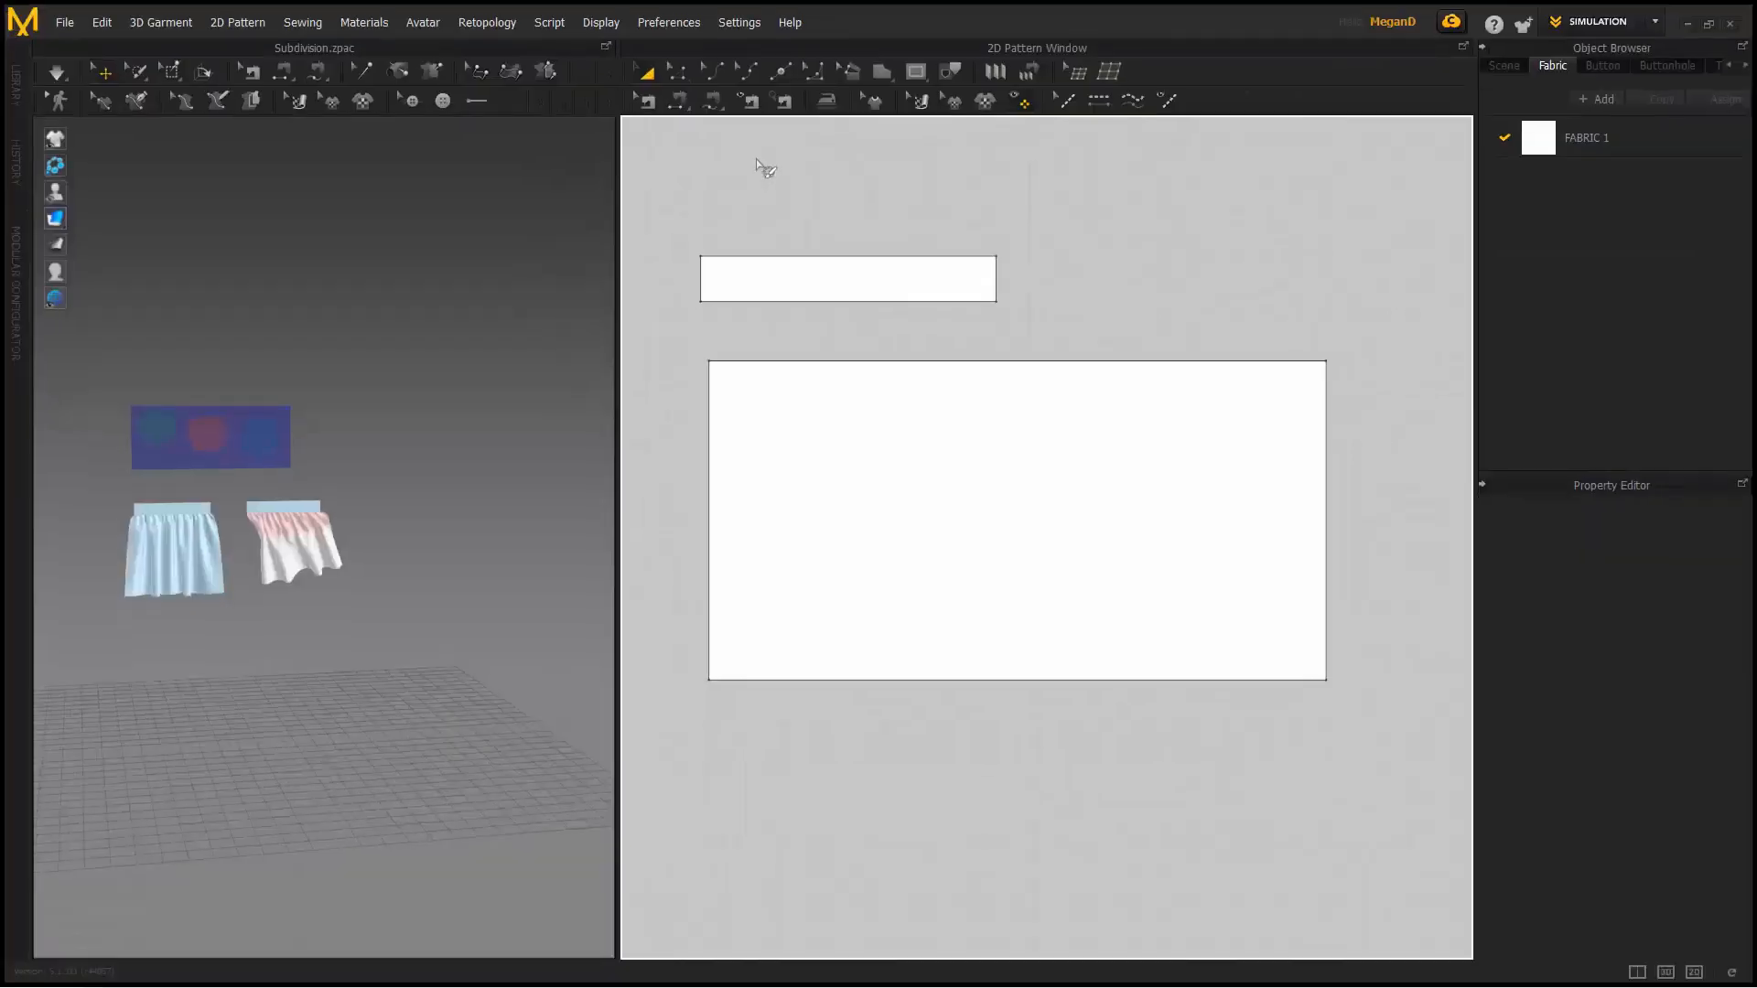
{"action": "left_click_drag", "start_coordinate": [624, 223], "coordinate": [719, 231]}
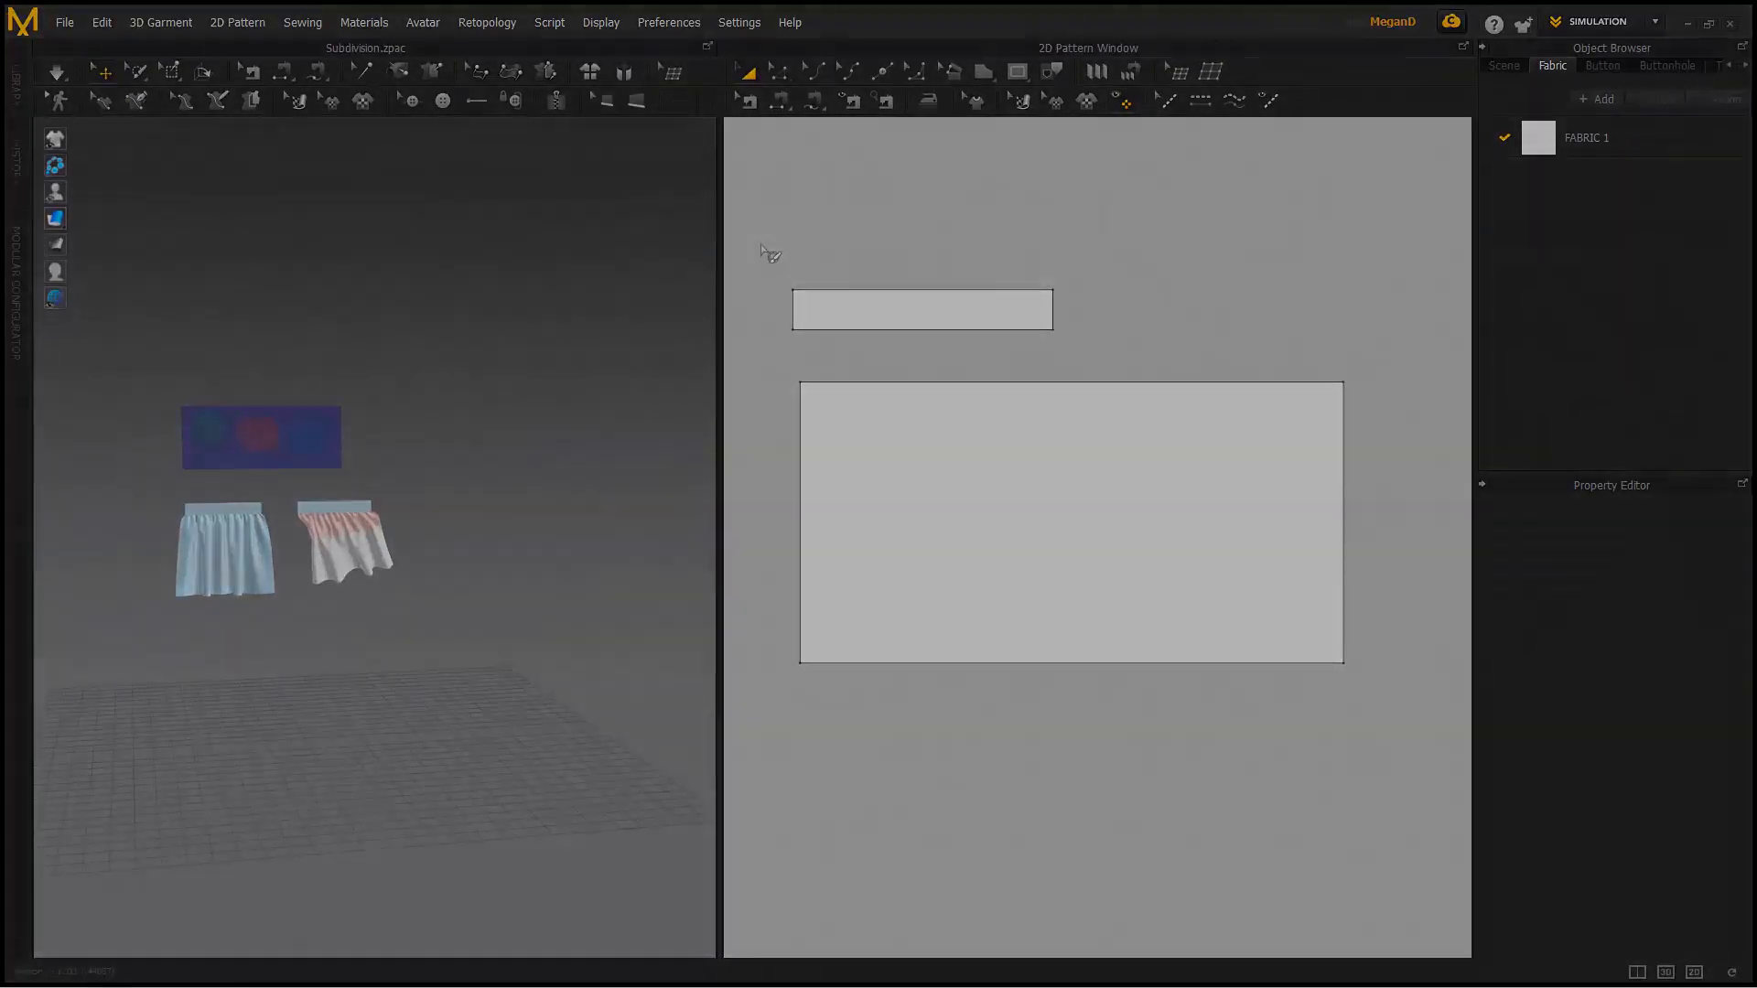